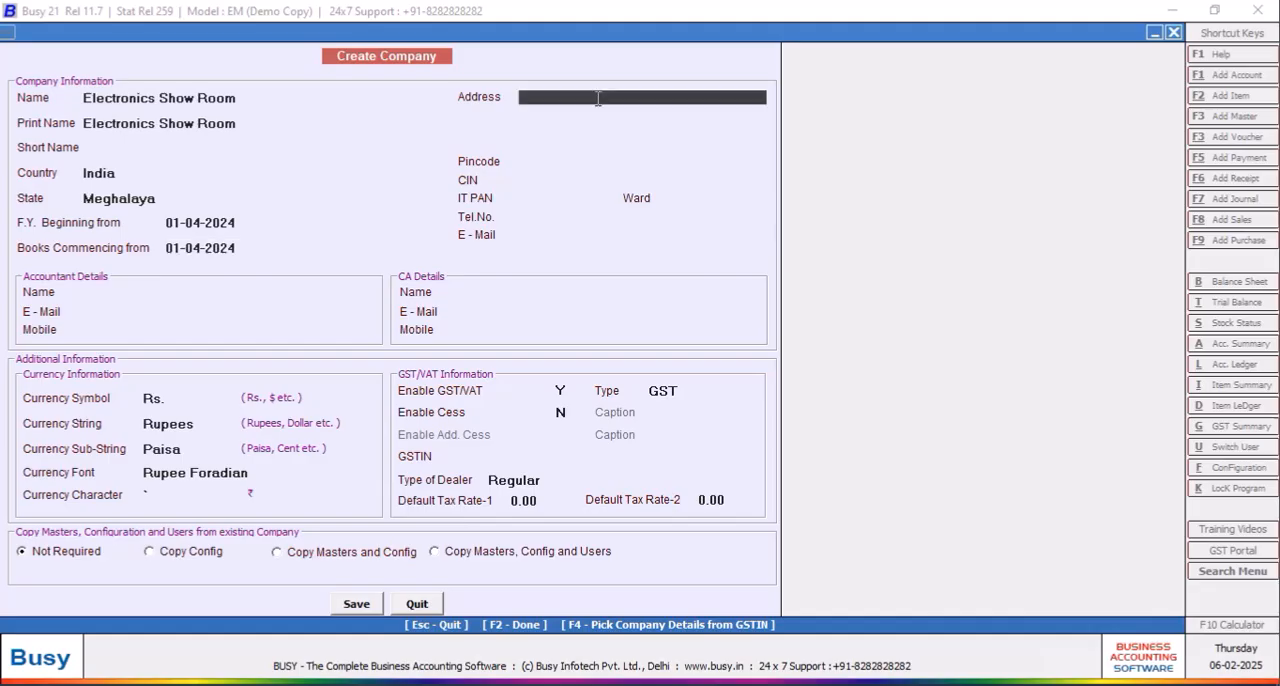
Step: Fill in the new company's two address lines and its e-mail
{"action": "type", "text": "Shillong"}
{"action": "key", "text": "Return"}
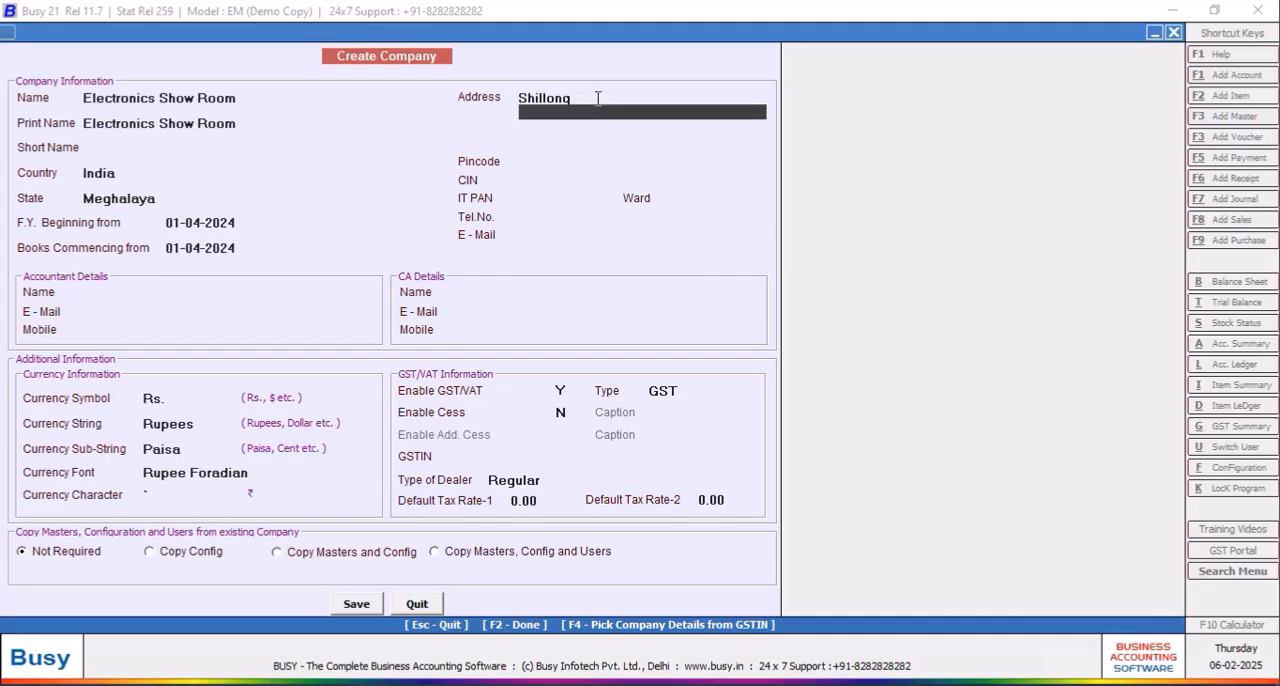
{"action": "type", "text": "Meghalaya"}
{"action": "key", "text": "Return"}
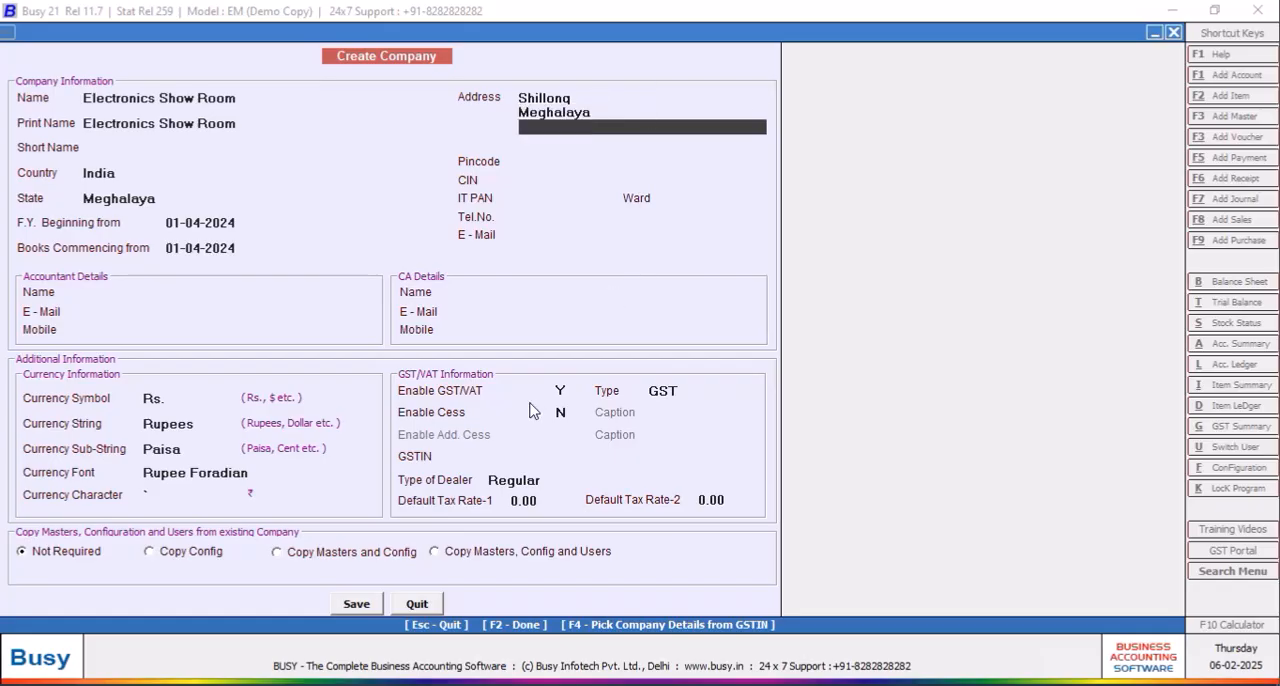
{"action": "left_click", "coordinate": [523, 232]}
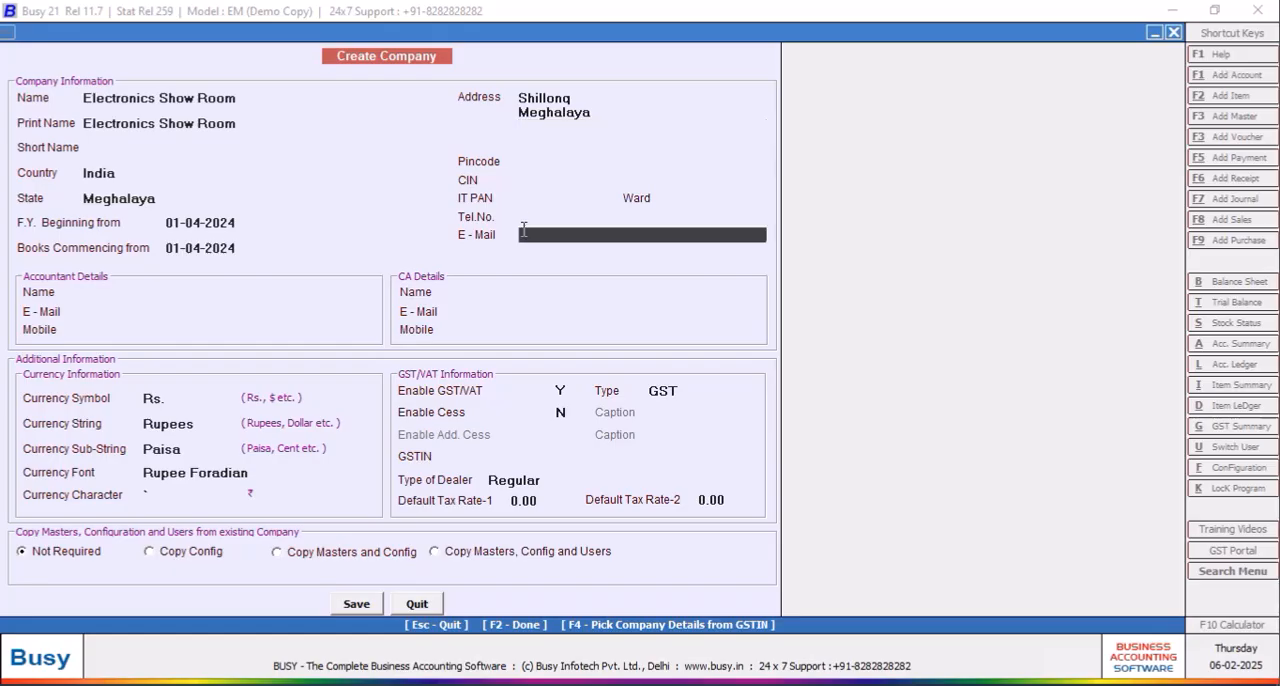
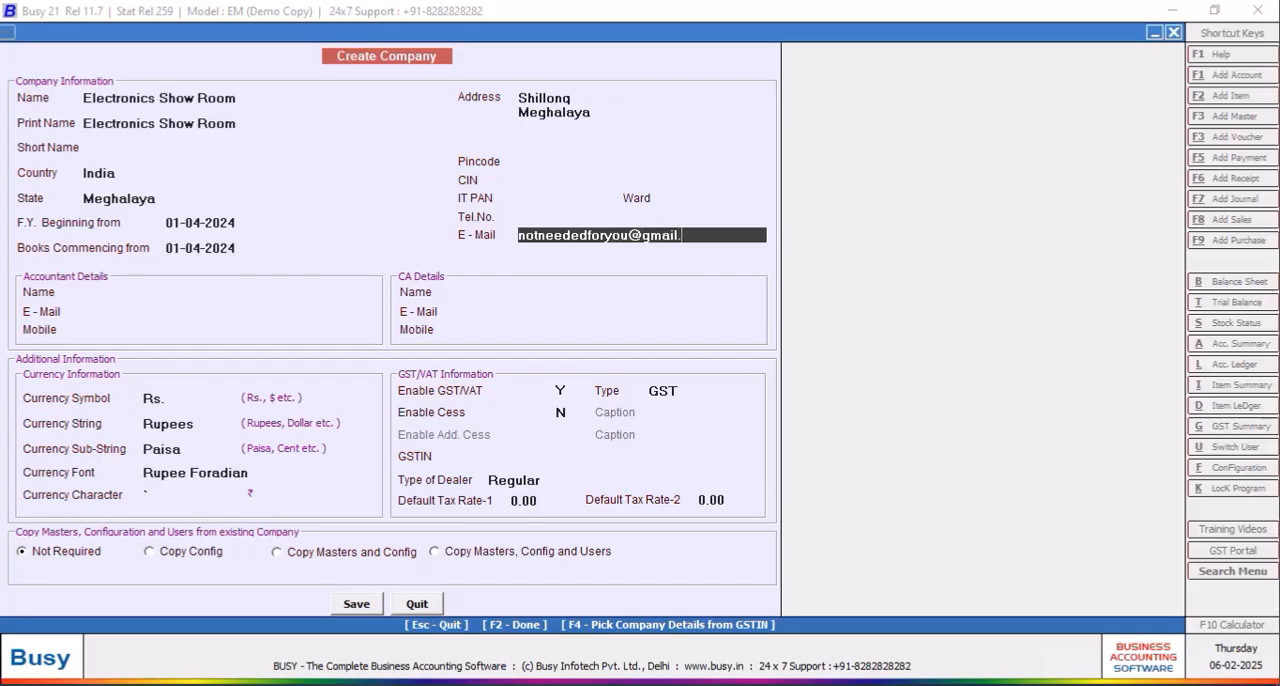
Step: Set the company's Default Tax Rate-1 to 18 in the GST/VAT information
{"action": "left_click", "coordinate": [535, 503]}
{"action": "type", "text": "18"}
{"action": "key", "text": "Return"}
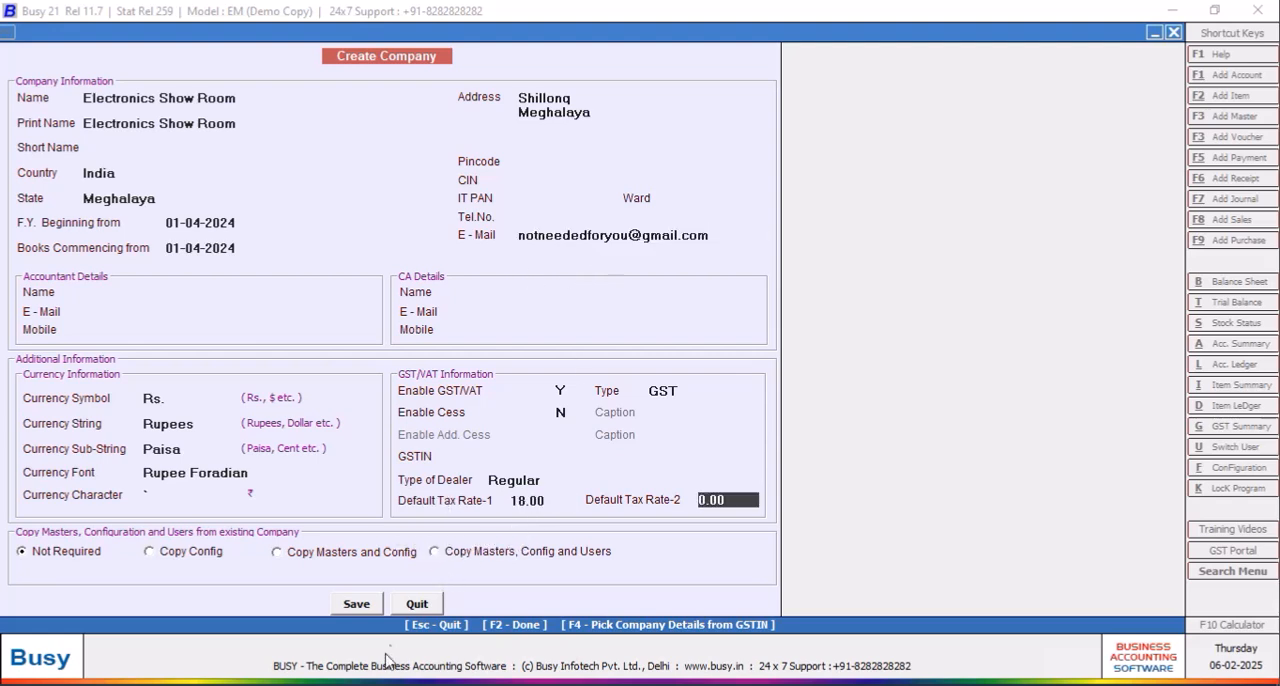
Step: Save the new company and set it up without user authentication
{"action": "left_click", "coordinate": [357, 605]}
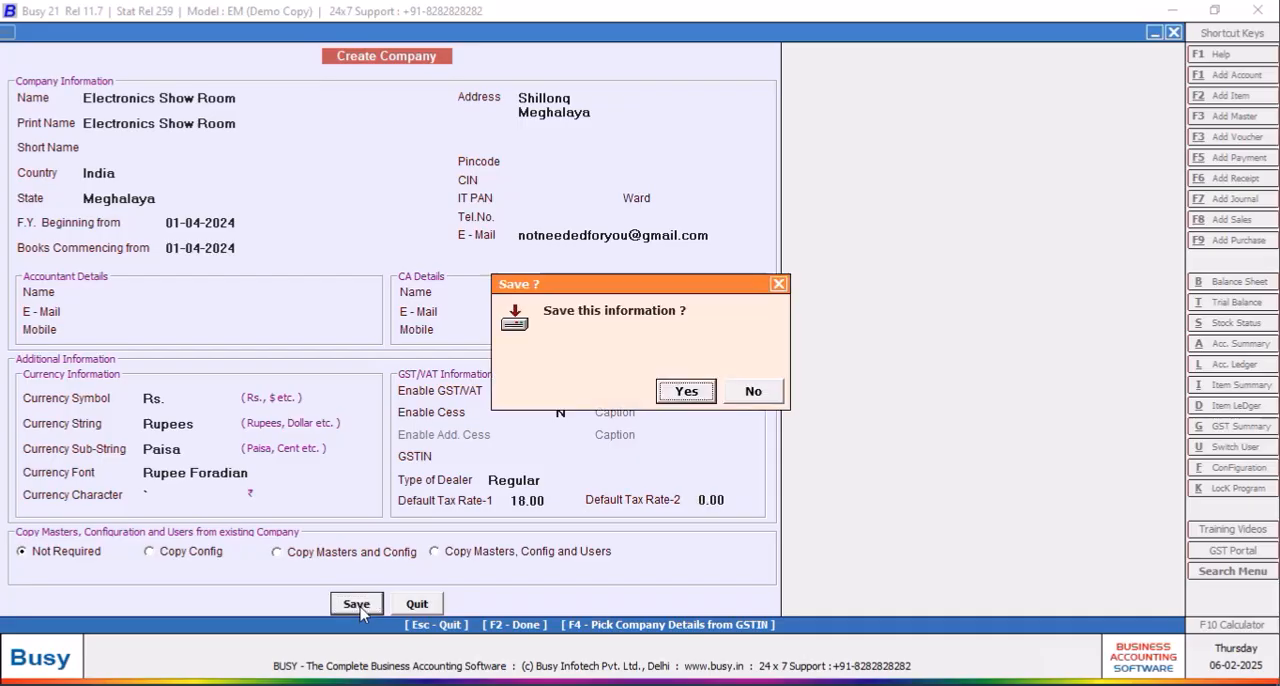
{"action": "left_click", "coordinate": [685, 392]}
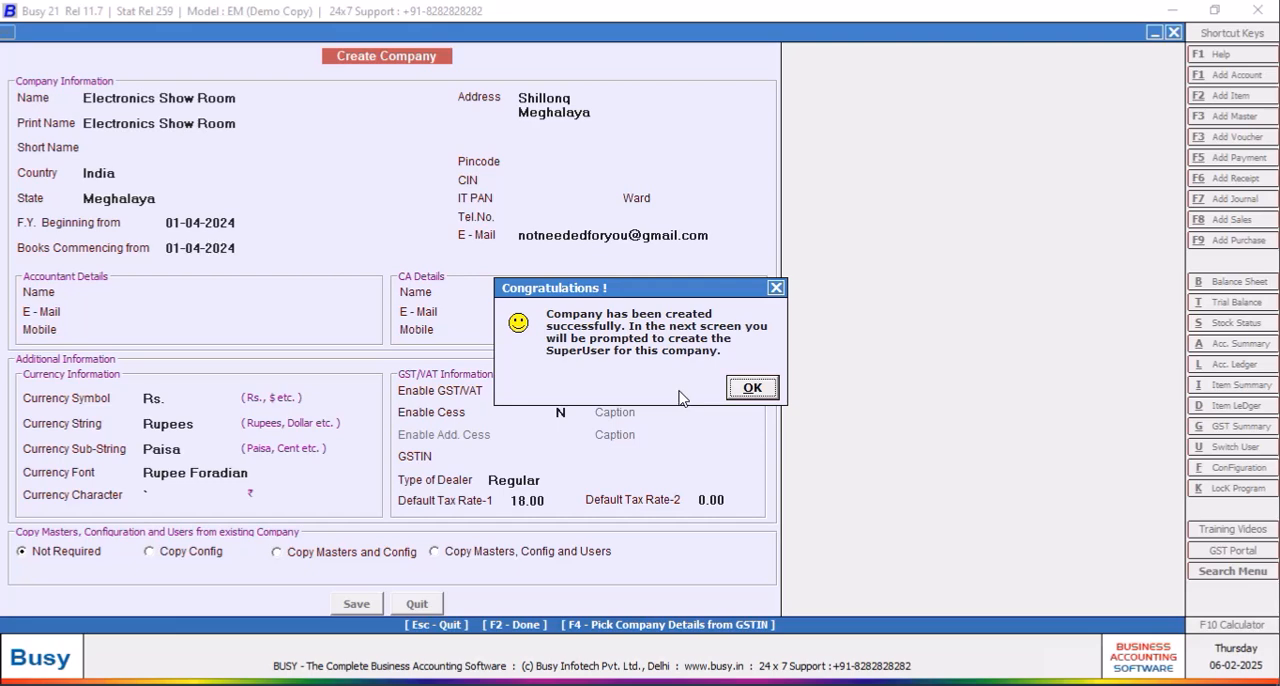
{"action": "left_click", "coordinate": [755, 387]}
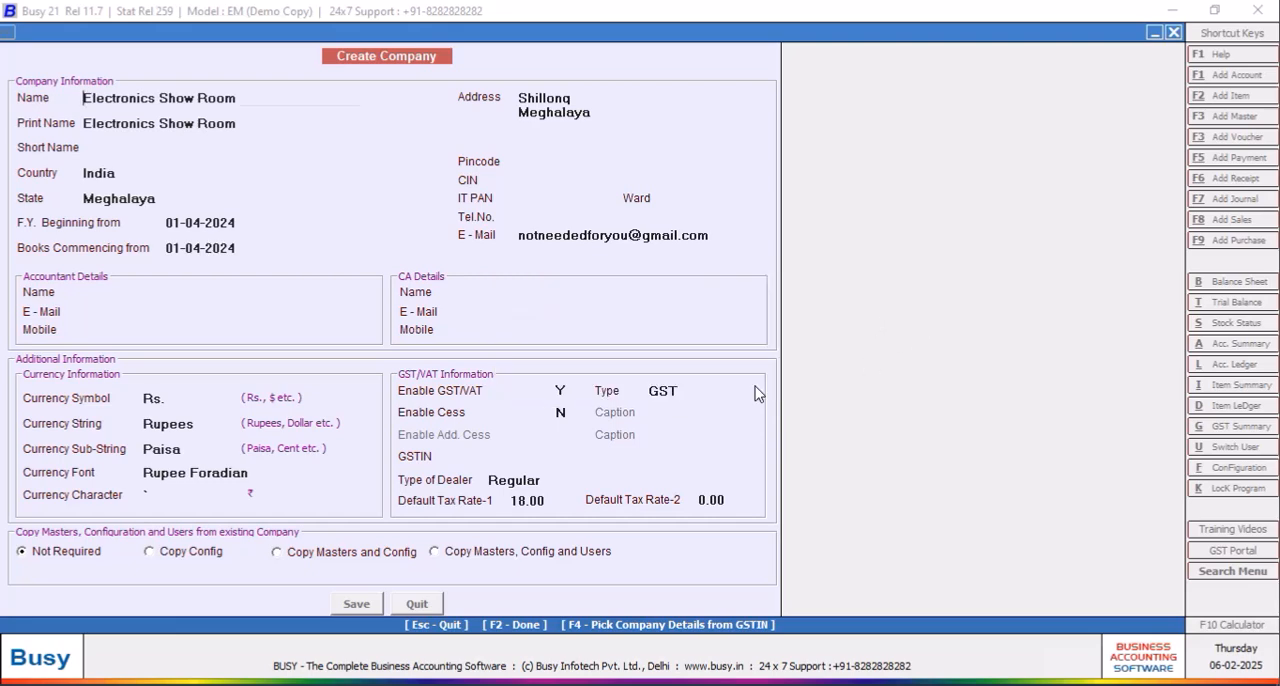
{"action": "key", "text": "n"}
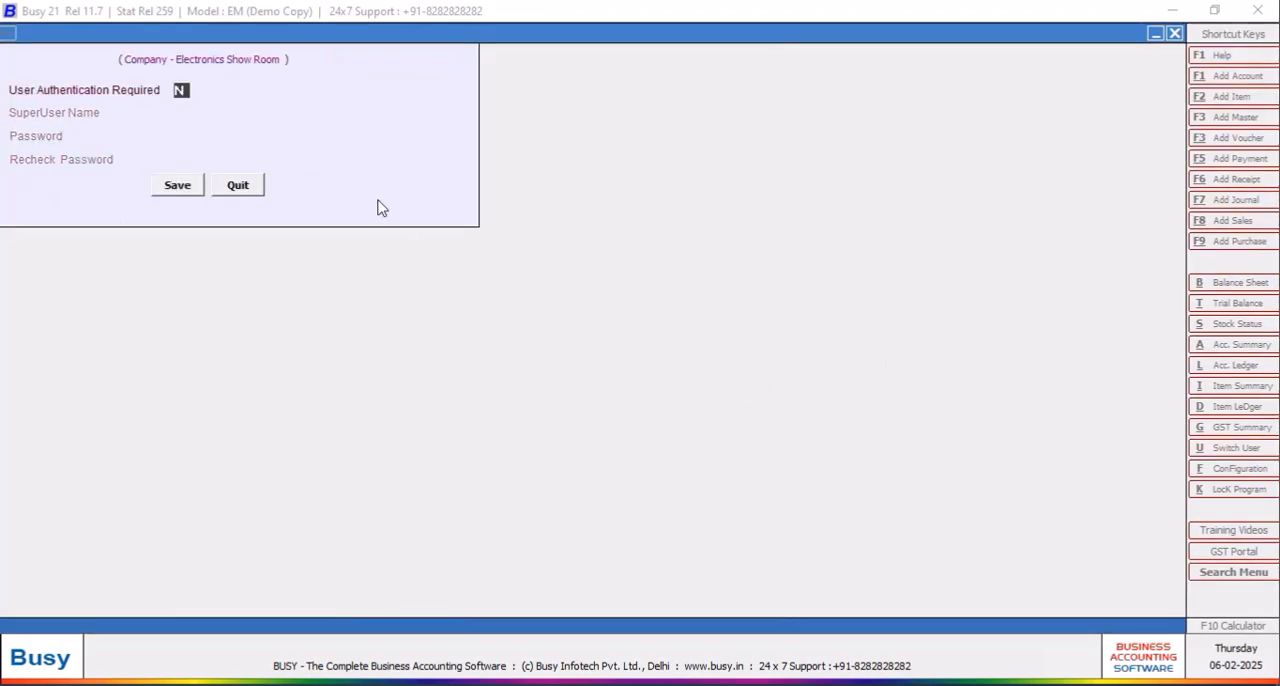
{"action": "left_click", "coordinate": [186, 187]}
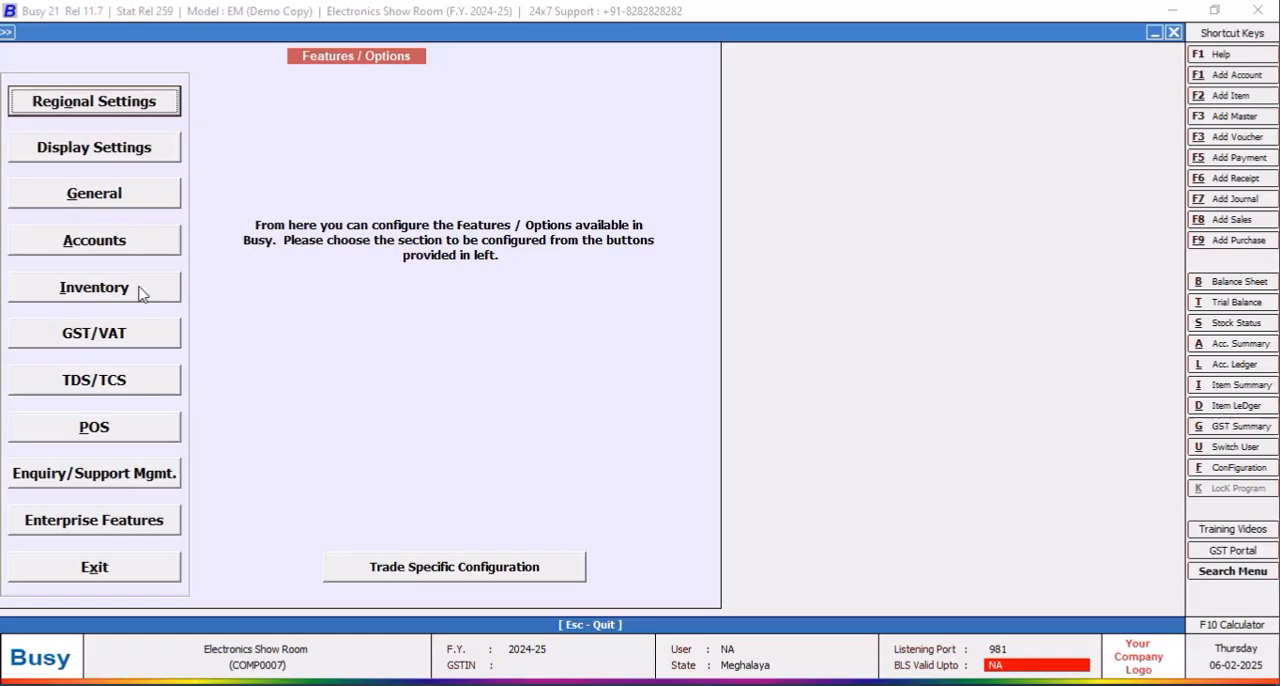
Step: Enable batch-wise details in the inventory features, using the month-year format for both manufacturing and expiry dates
{"action": "left_click", "coordinate": [140, 290]}
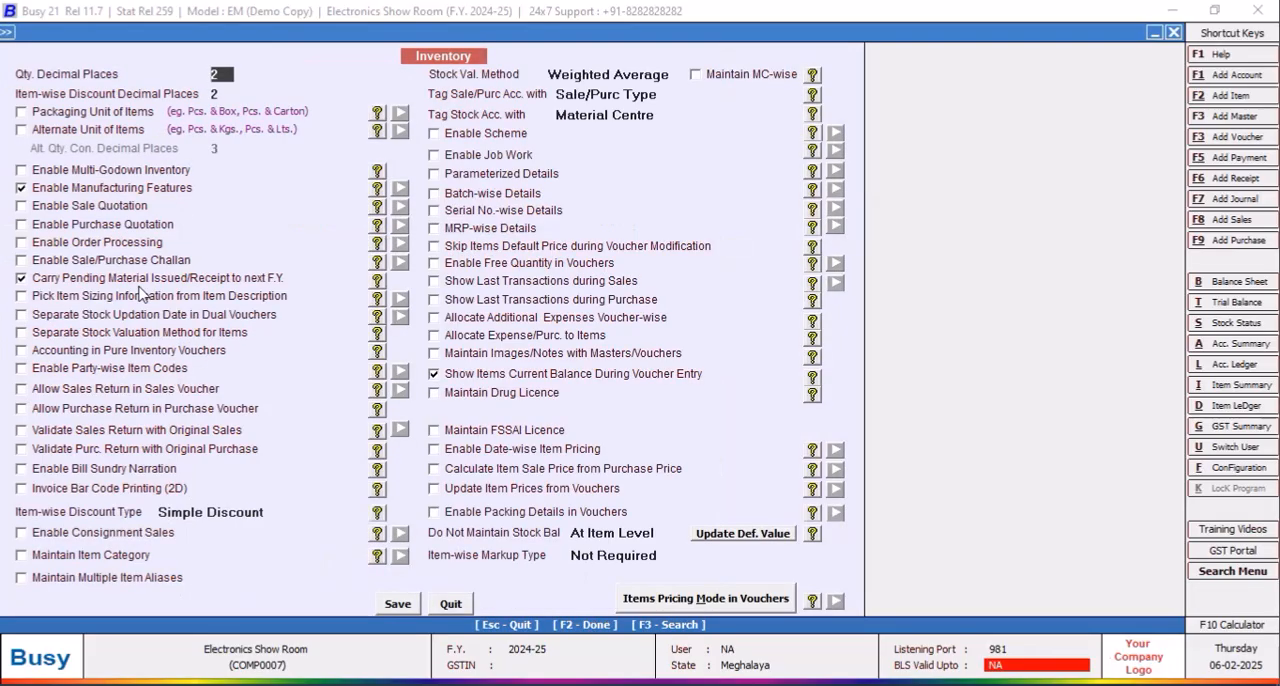
{"action": "left_click", "coordinate": [453, 605]}
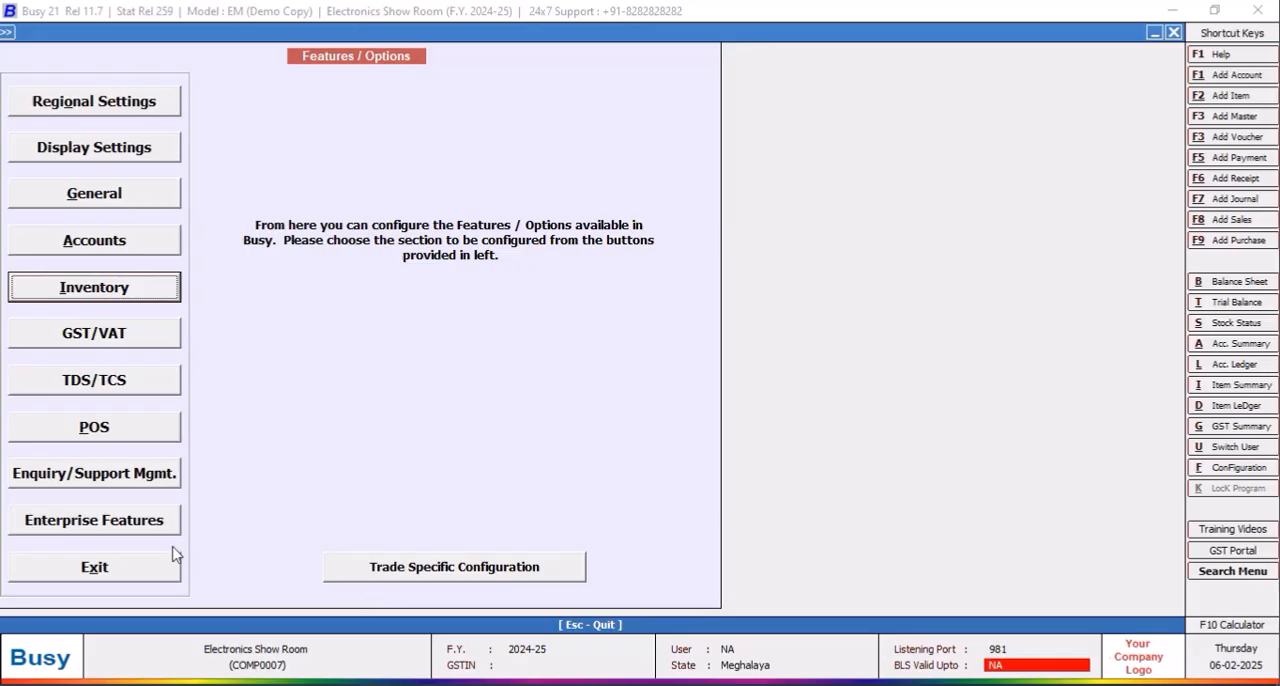
{"action": "left_click", "coordinate": [107, 292]}
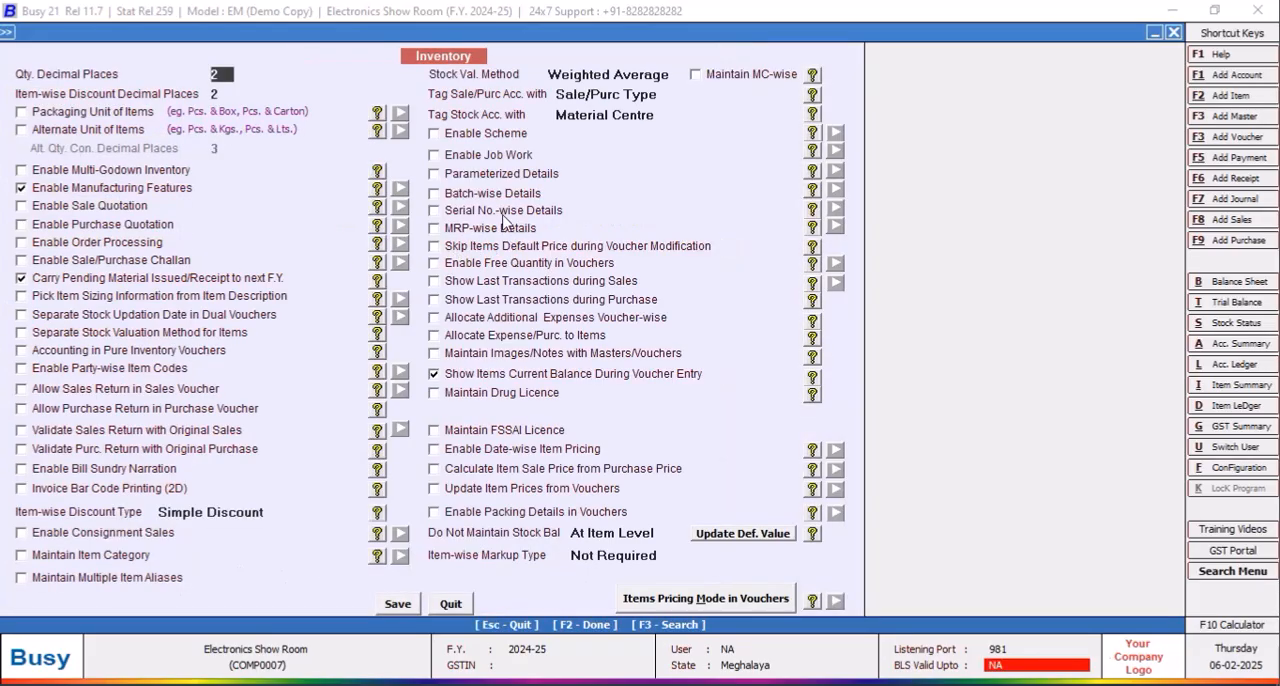
{"action": "left_click", "coordinate": [434, 193]}
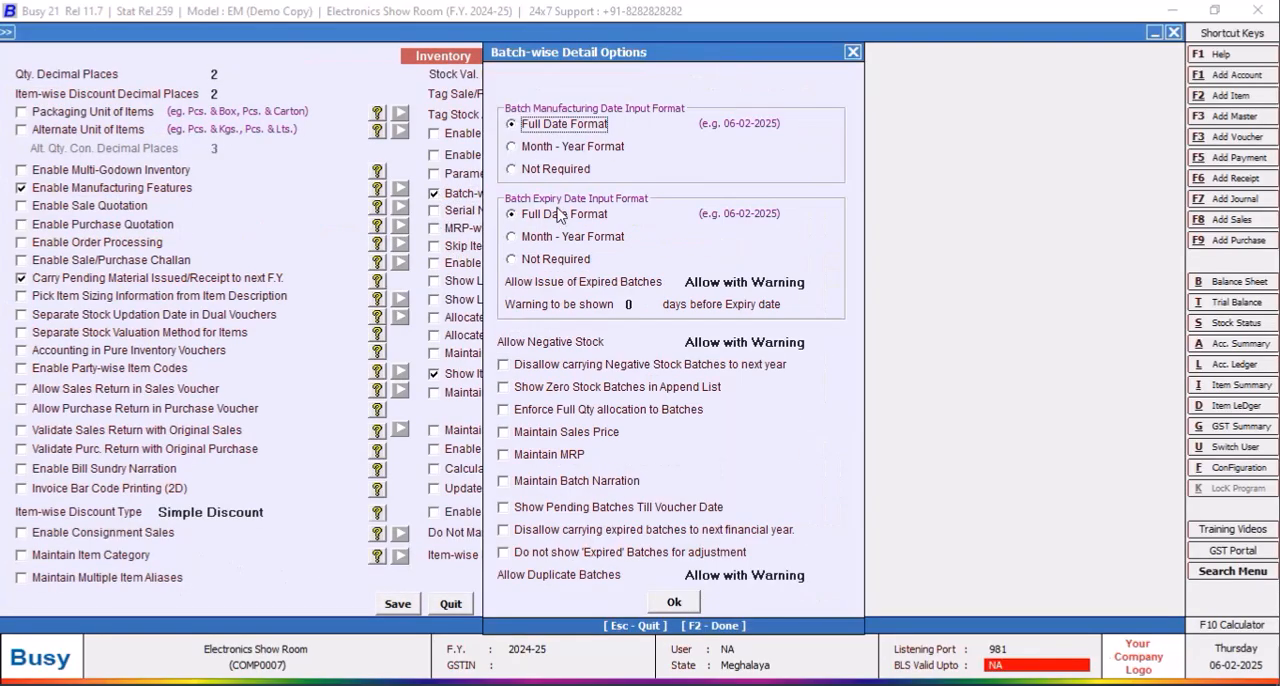
{"action": "left_click", "coordinate": [513, 150]}
{"action": "left_click", "coordinate": [512, 238]}
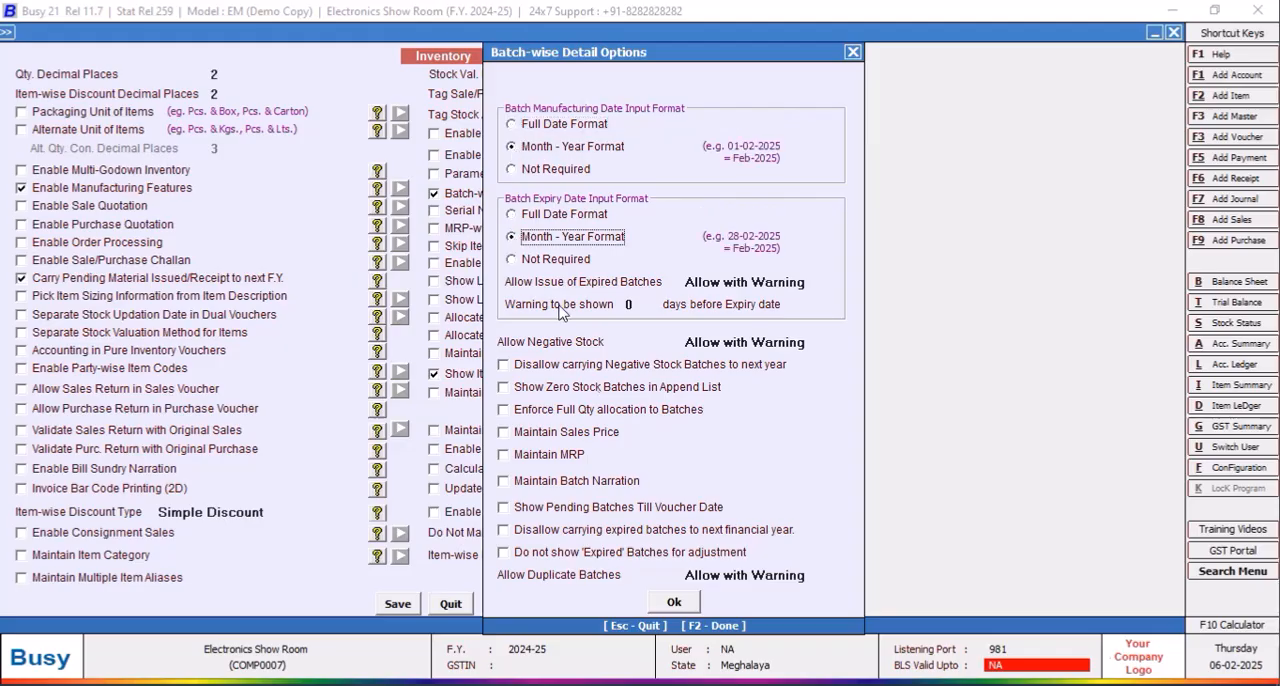
{"action": "left_click", "coordinate": [674, 604]}
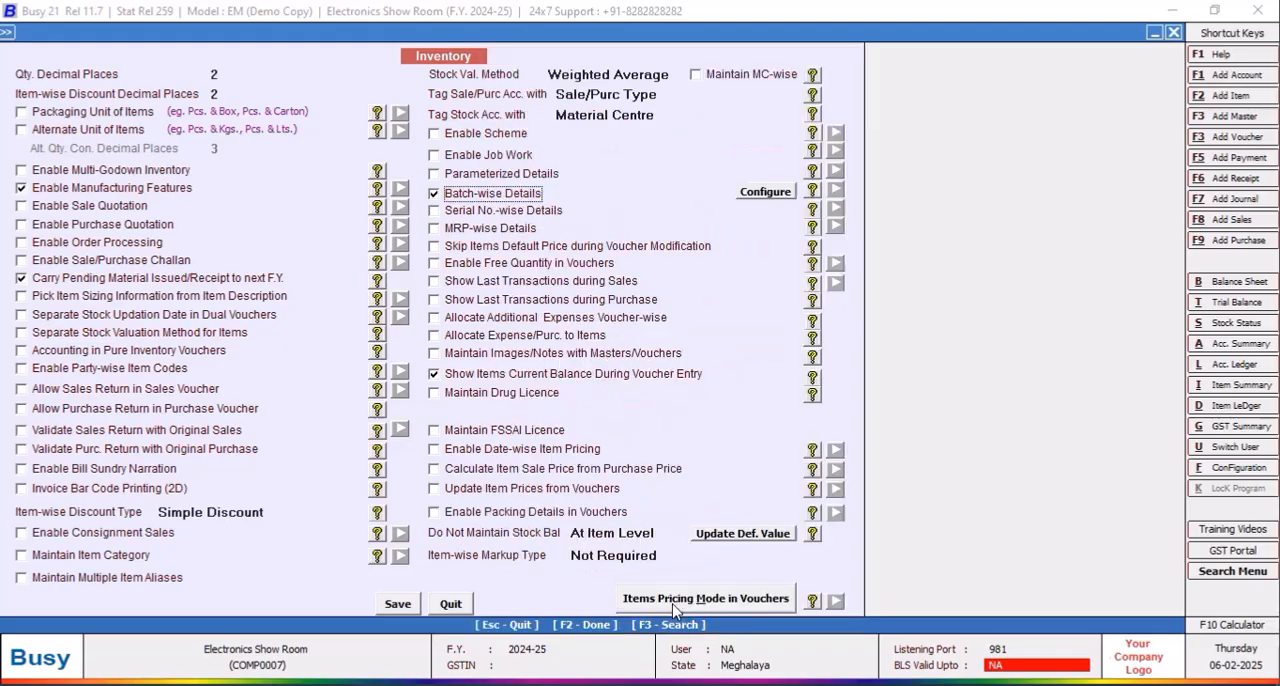
Step: Enable MRP-wise details with sales price maintained, zero-quantity stock shown and stock grouped on sales price, and save the inventory features
{"action": "left_click", "coordinate": [434, 229]}
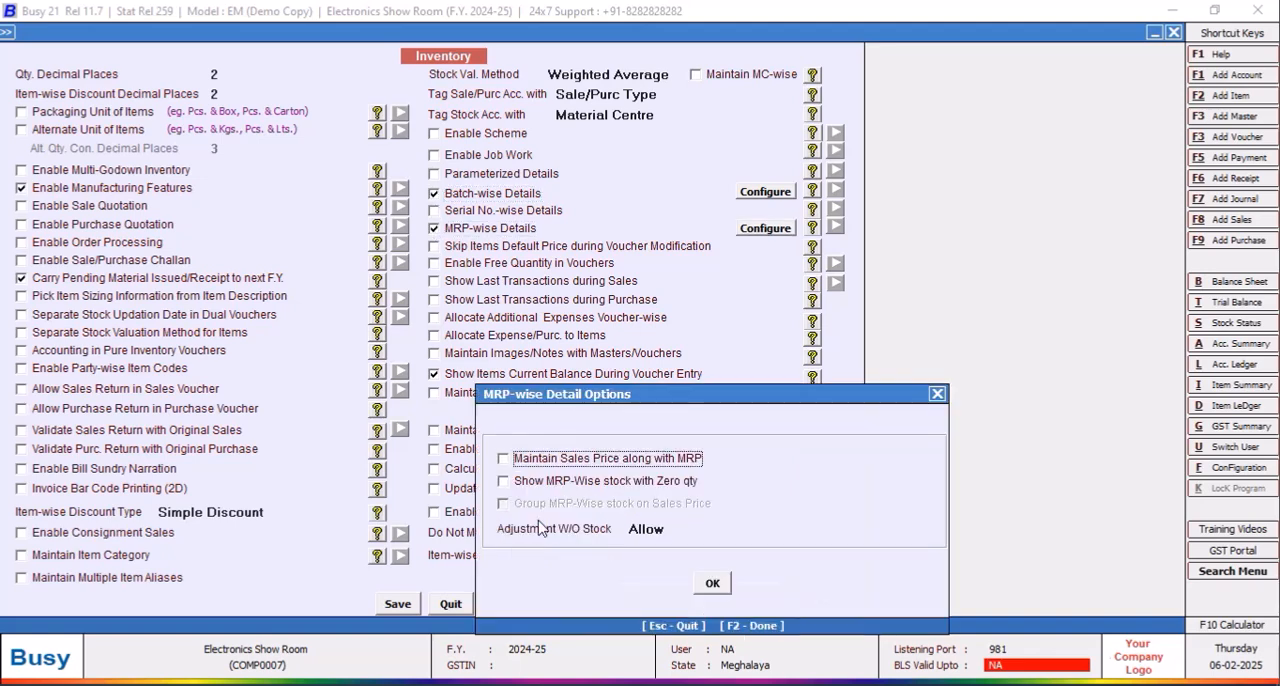
{"action": "left_click", "coordinate": [503, 459]}
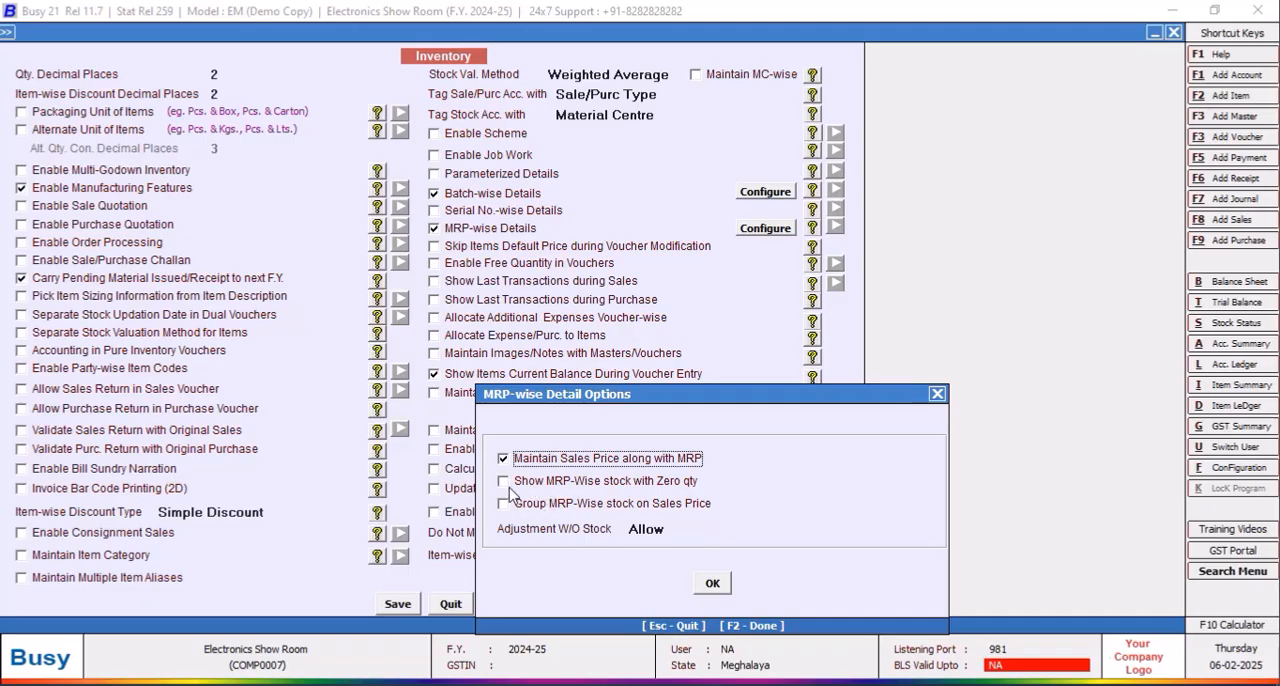
{"action": "left_click", "coordinate": [505, 481]}
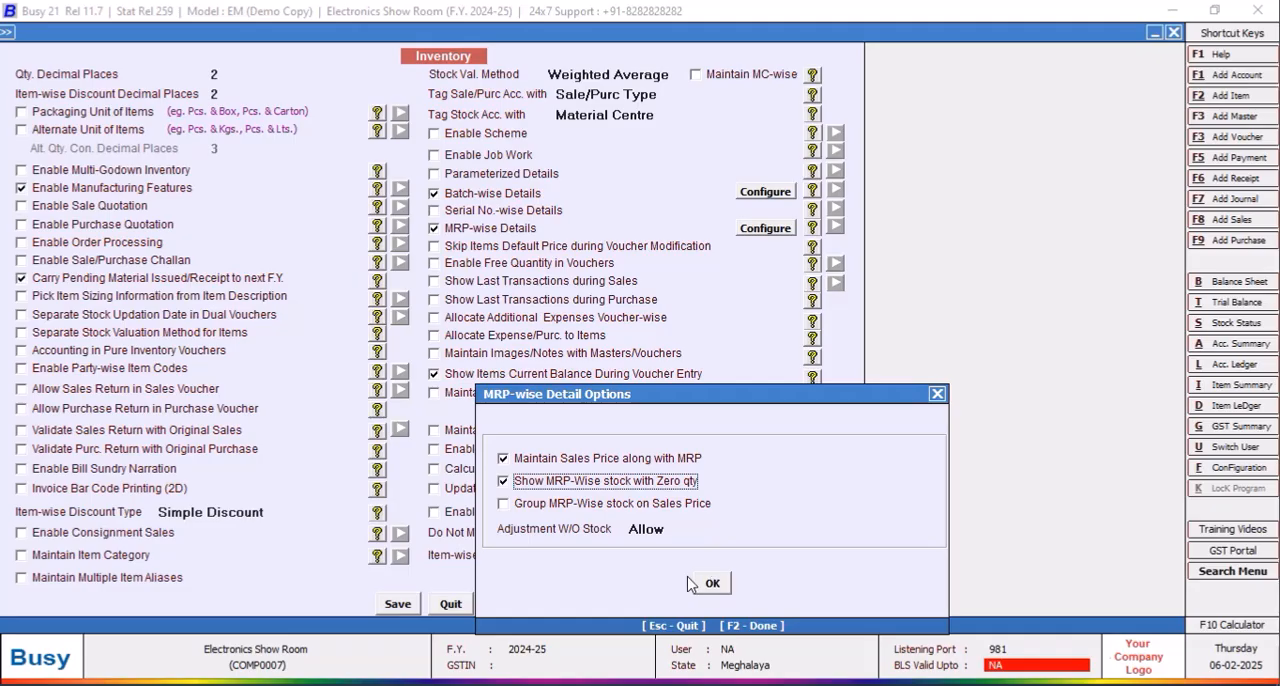
{"action": "left_click", "coordinate": [504, 504]}
{"action": "left_click", "coordinate": [712, 583]}
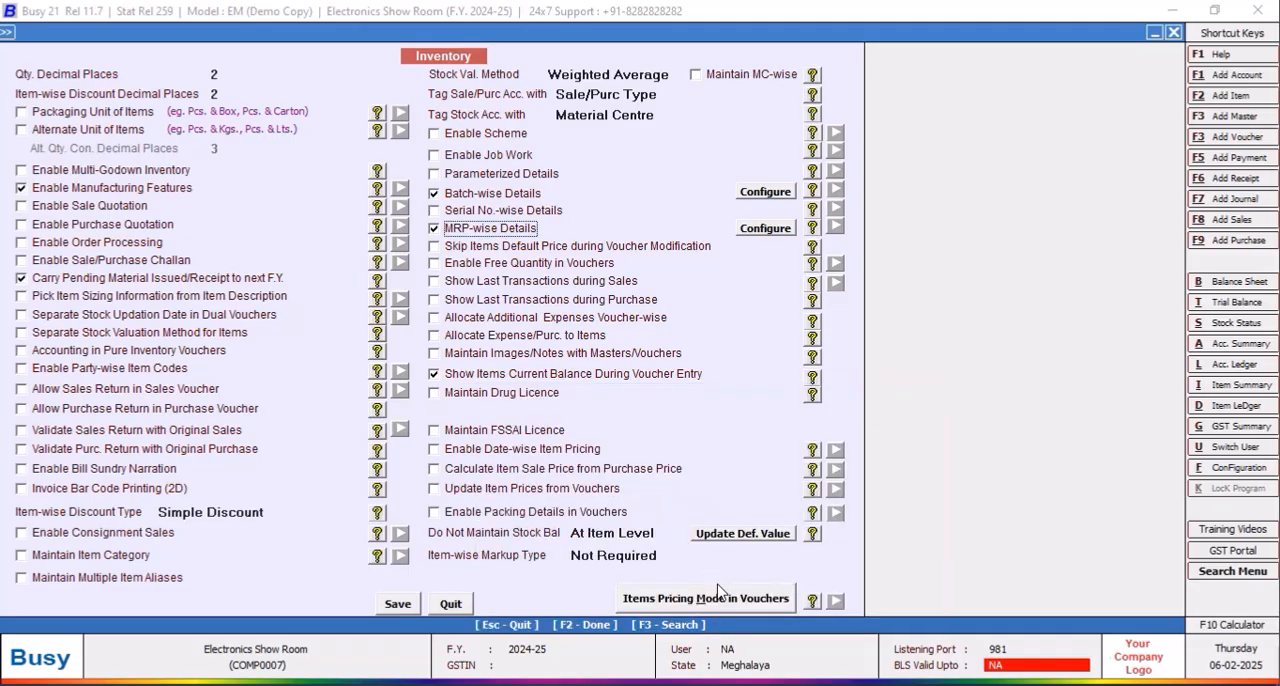
{"action": "left_click", "coordinate": [400, 603]}
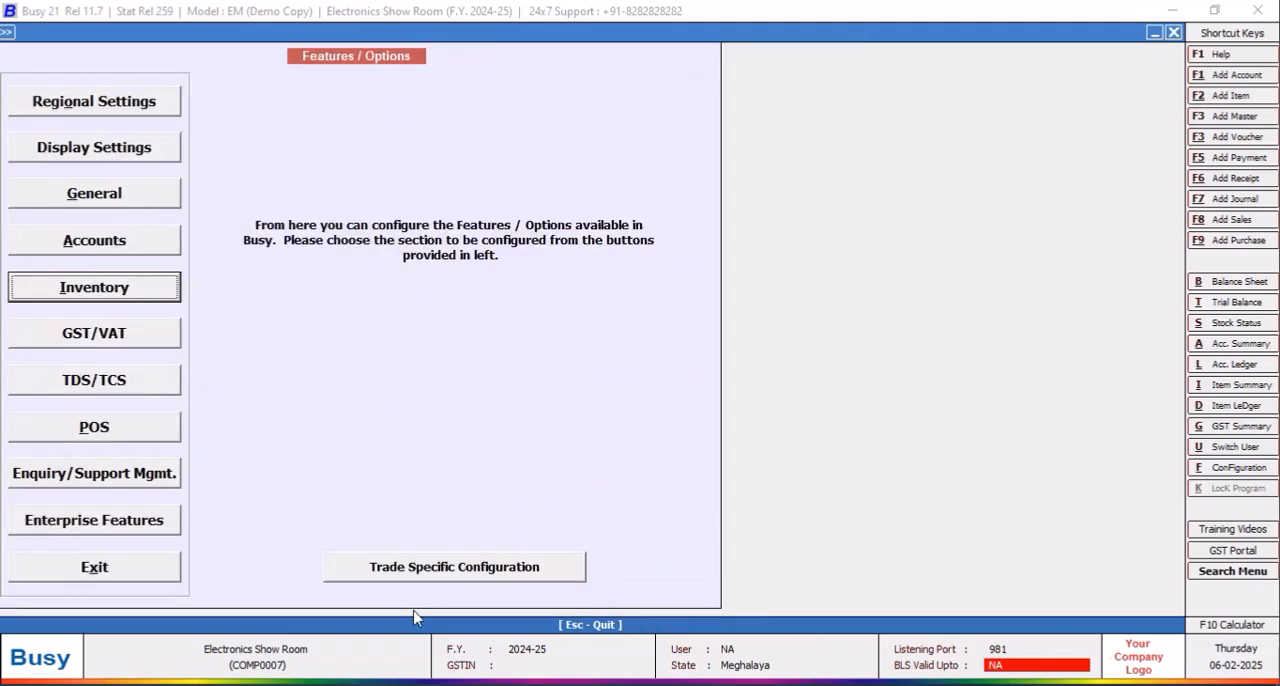
{"action": "left_click", "coordinate": [140, 583]}
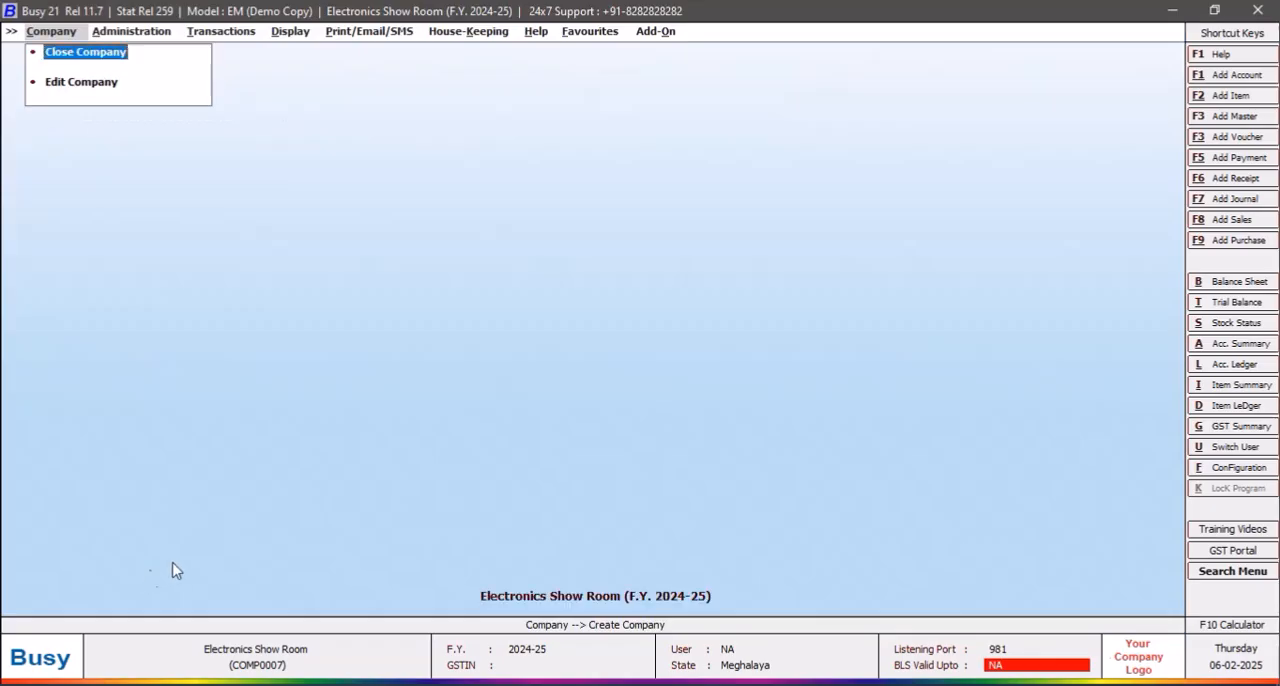
Step: Start a new item master named "SONY MDR ZX3 10AP Head Phone" with the same print name
{"action": "left_click", "coordinate": [112, 36]}
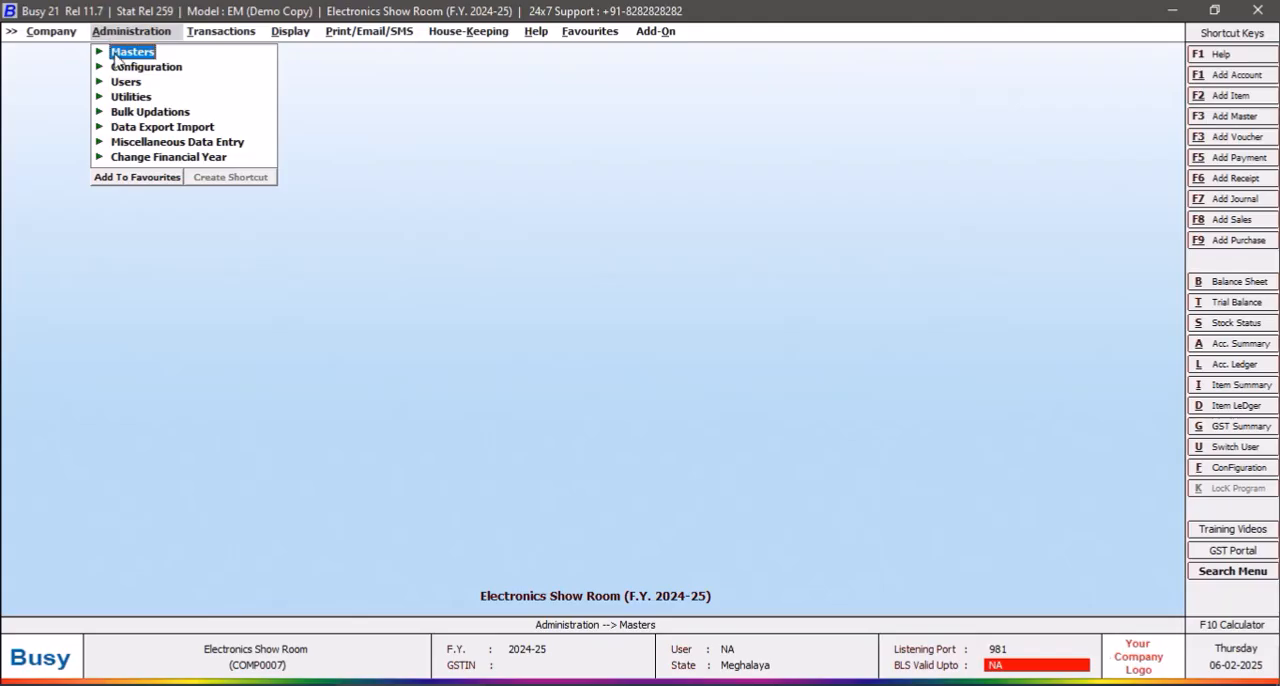
{"action": "left_click", "coordinate": [116, 56]}
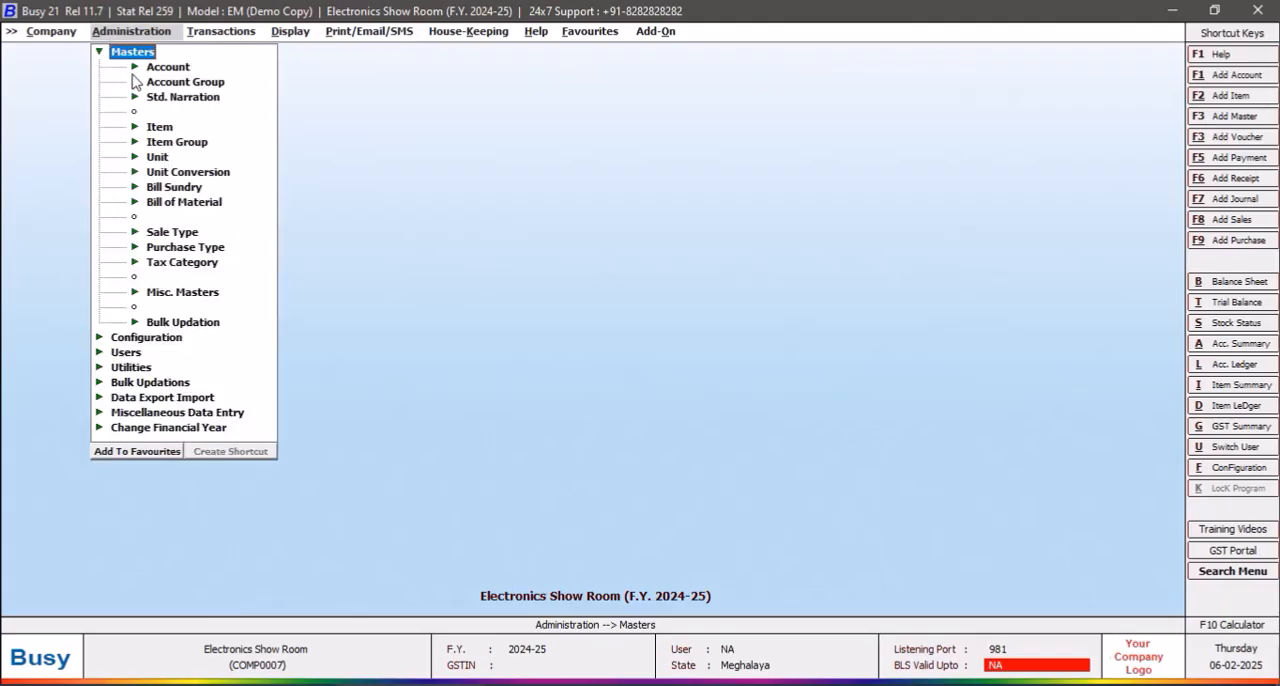
{"action": "left_click", "coordinate": [161, 128]}
{"action": "left_click", "coordinate": [192, 142]}
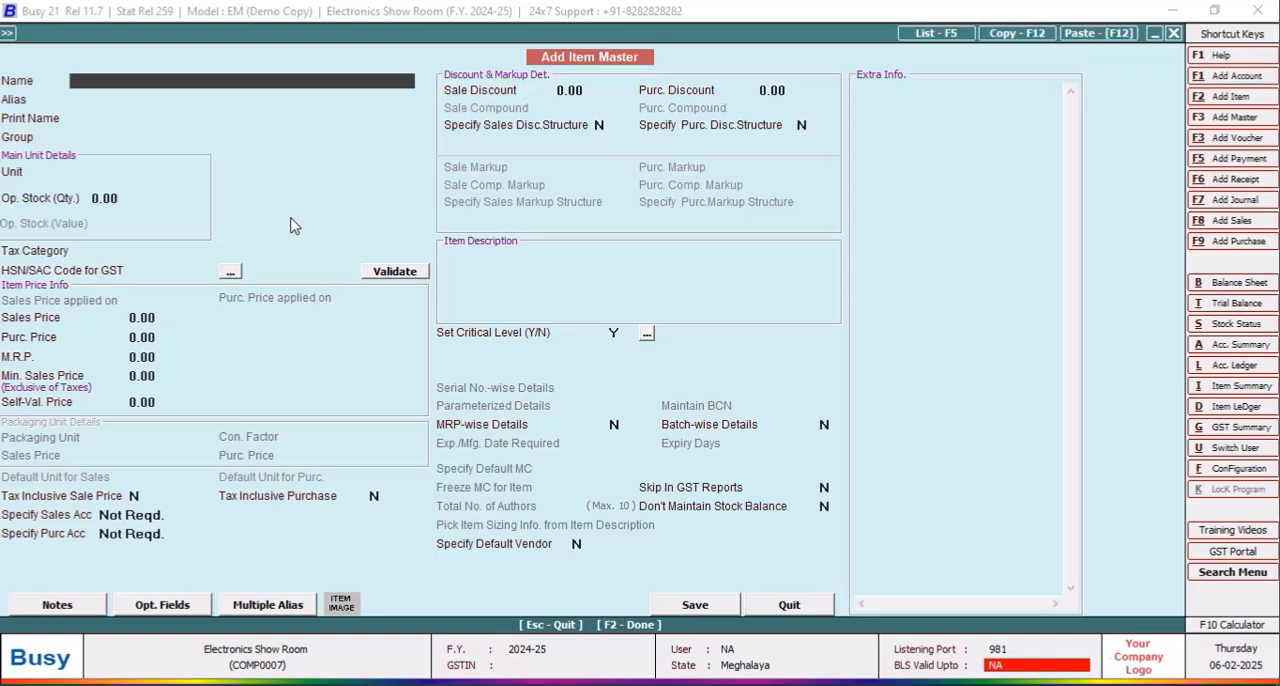
{"action": "type", "text": "SONY MDR ZX3 10"}
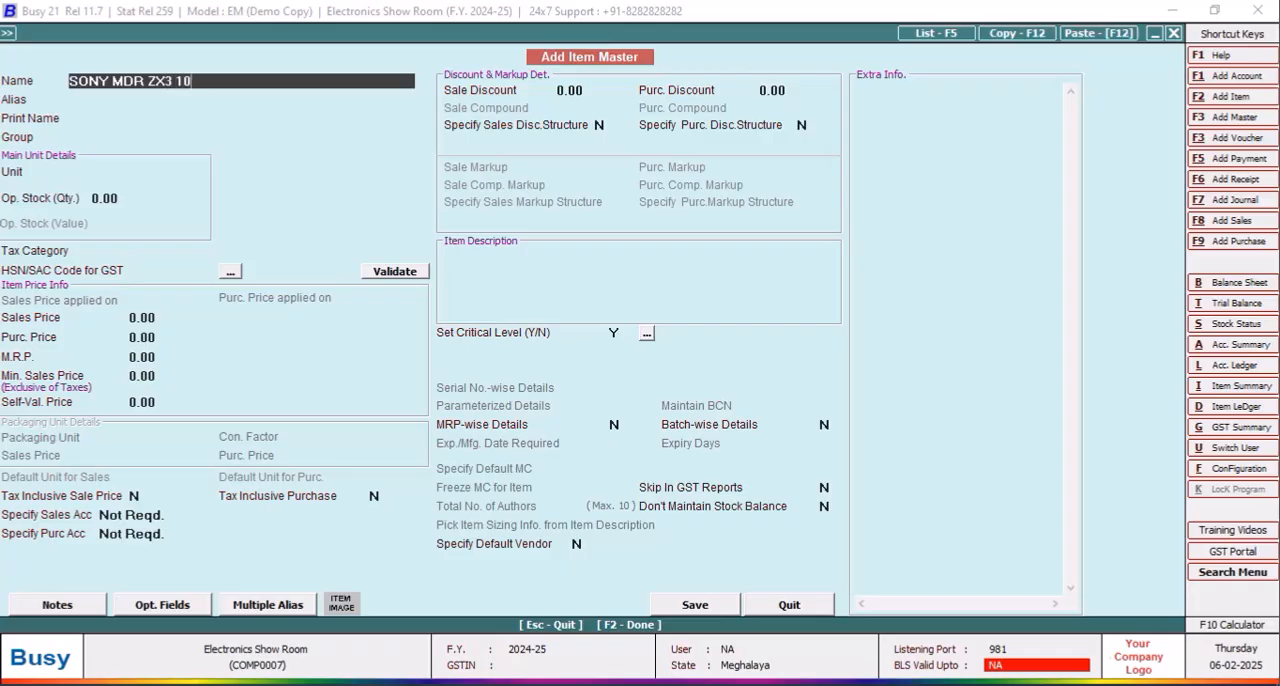
{"action": "type", "text": "AP Head Phone"}
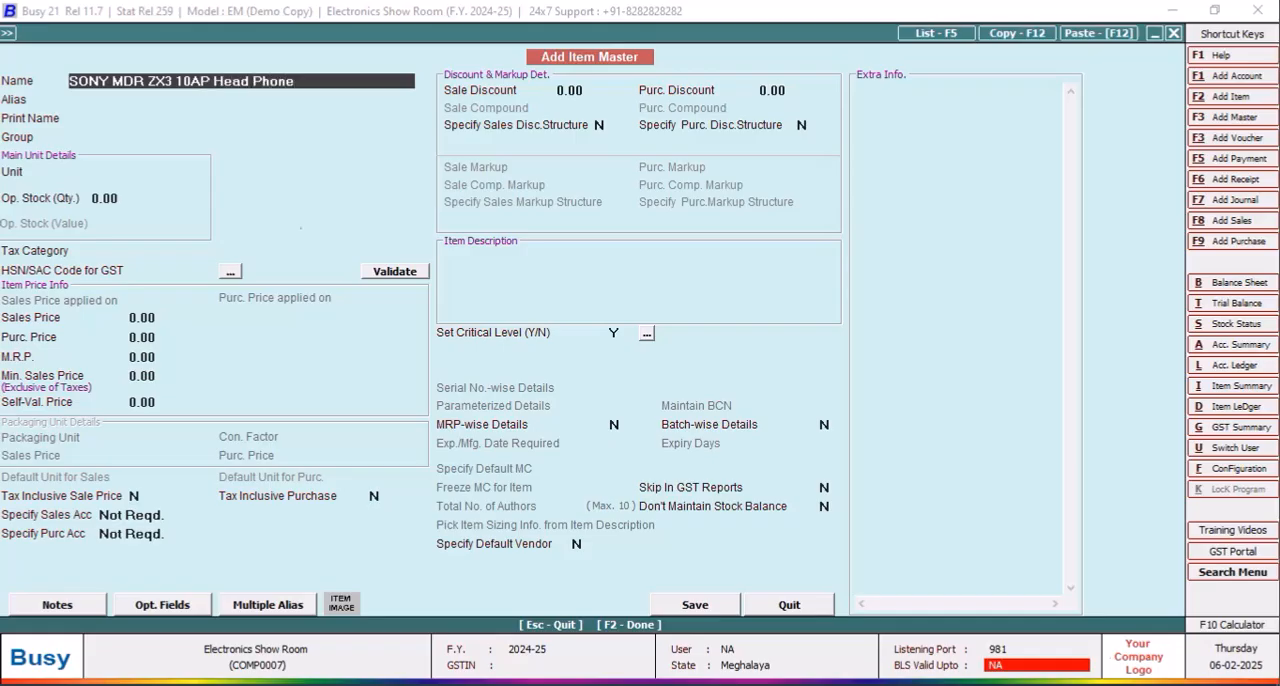
{"action": "key", "text": "Return"}
{"action": "key", "text": "Return"}
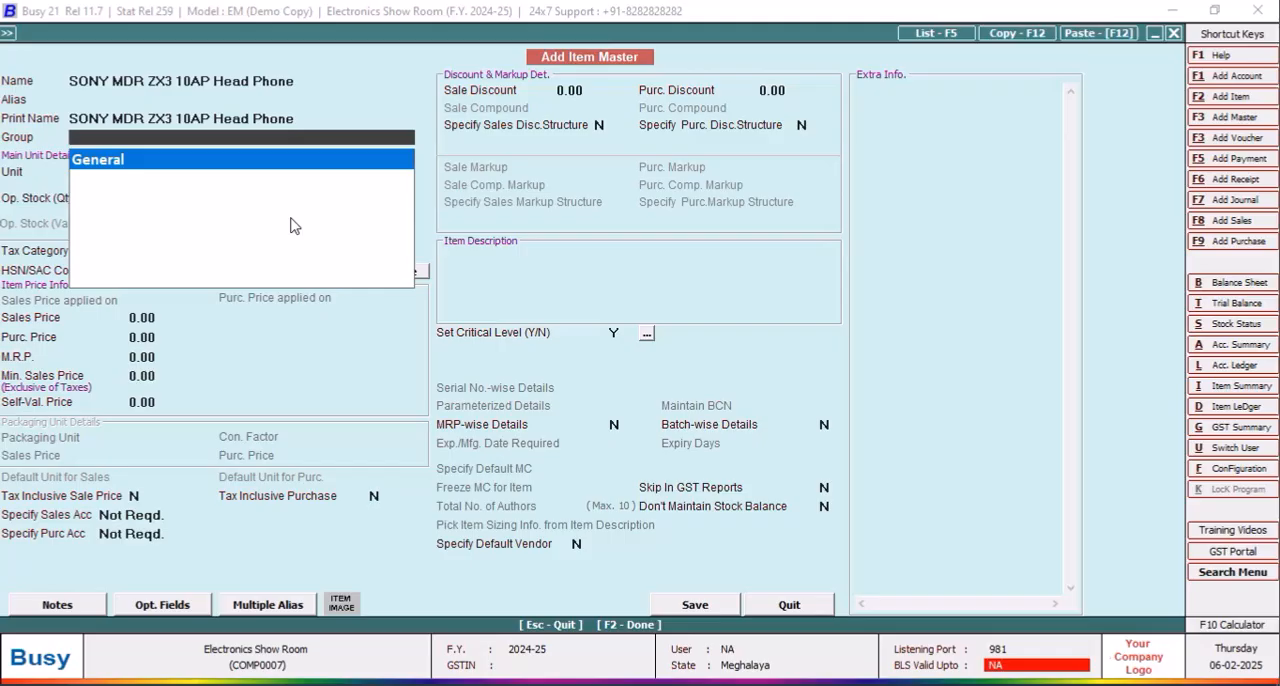
Step: Create a new item group for the item, named "HEAD PHONES", as a primary group
{"action": "key", "text": "F3"}
{"action": "type", "text": "head"}
{"action": "key", "text": "BackSpace"}
{"action": "key", "text": "BackSpace"}
{"action": "key", "text": "BackSpace"}
{"action": "key", "text": "BackSpace"}
{"action": "key", "text": "BackSpace"}
{"action": "type", "text": "HE"}
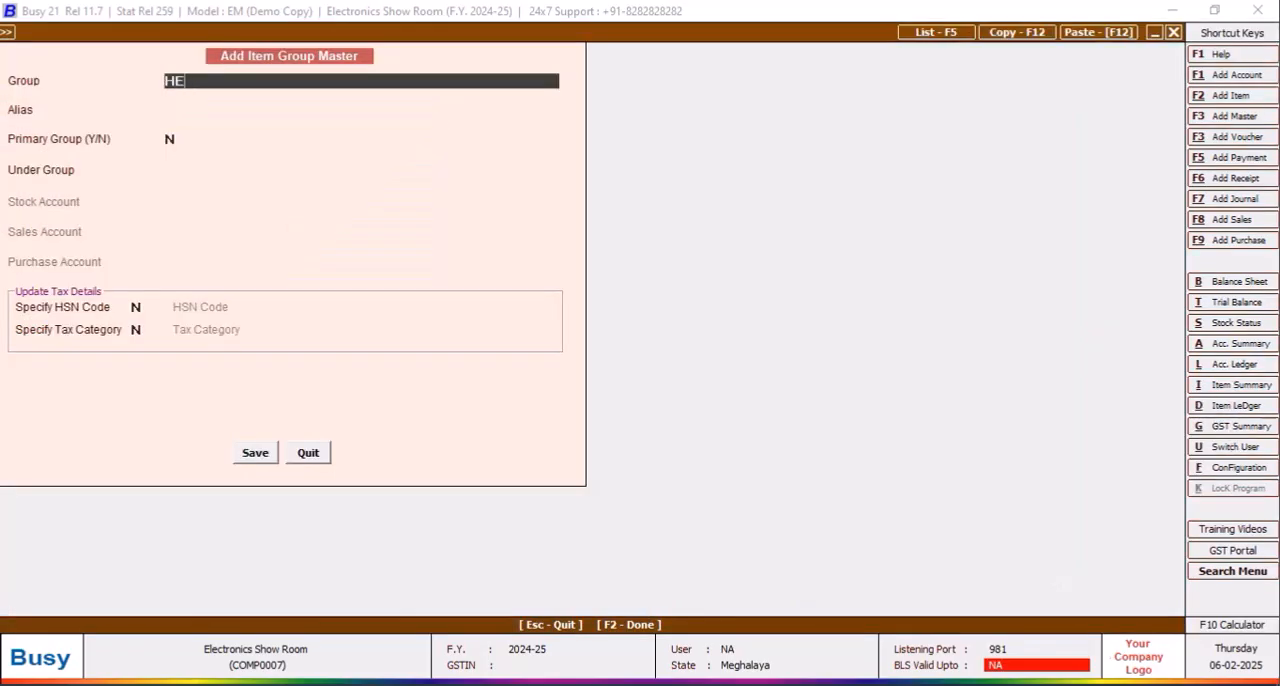
{"action": "type", "text": "AD PHONES"}
{"action": "key", "text": "Return"}
{"action": "type", "text": "Y"}
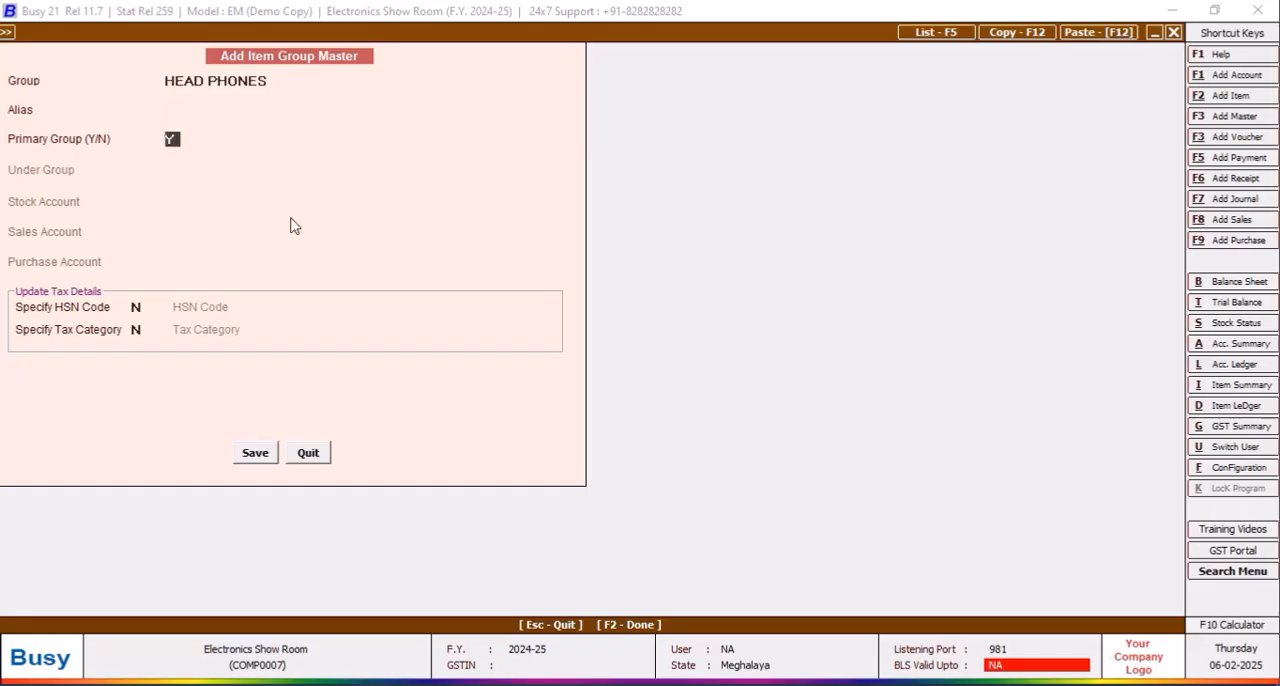
Step: Specify the GST 18% tax category for the HEAD PHONES group and save the group
{"action": "left_click", "coordinate": [136, 329]}
{"action": "type", "text": "Y"}
{"action": "key", "text": "Return"}
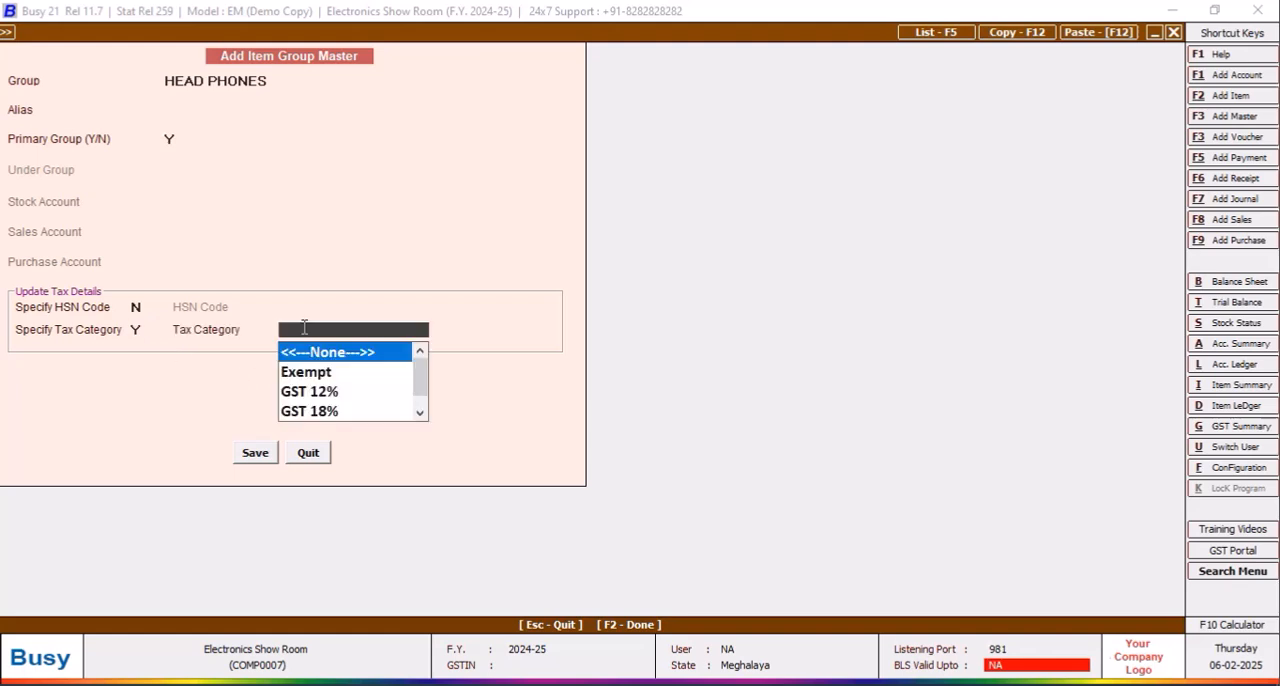
{"action": "left_click", "coordinate": [324, 410]}
{"action": "left_click", "coordinate": [254, 453]}
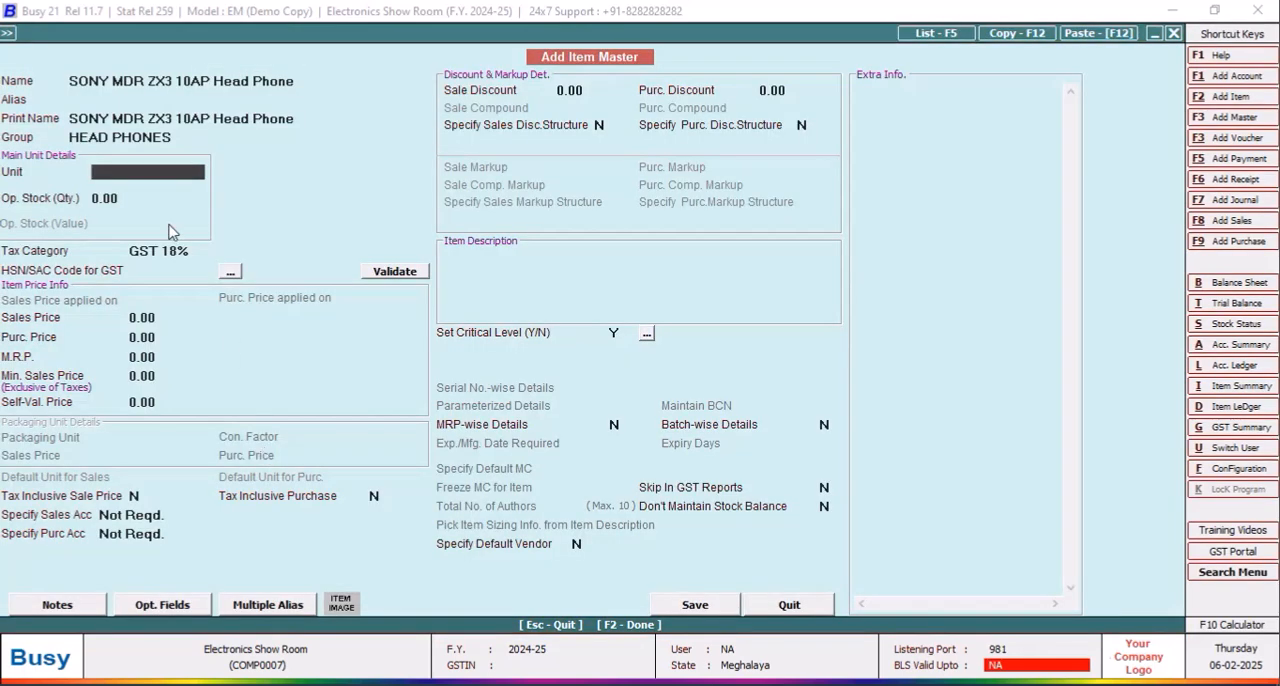
Step: Set the headphone item's unit to Pcs. and its M.R.P. to 2199
{"action": "type", "text": "PCS"}
{"action": "key", "text": "Return"}
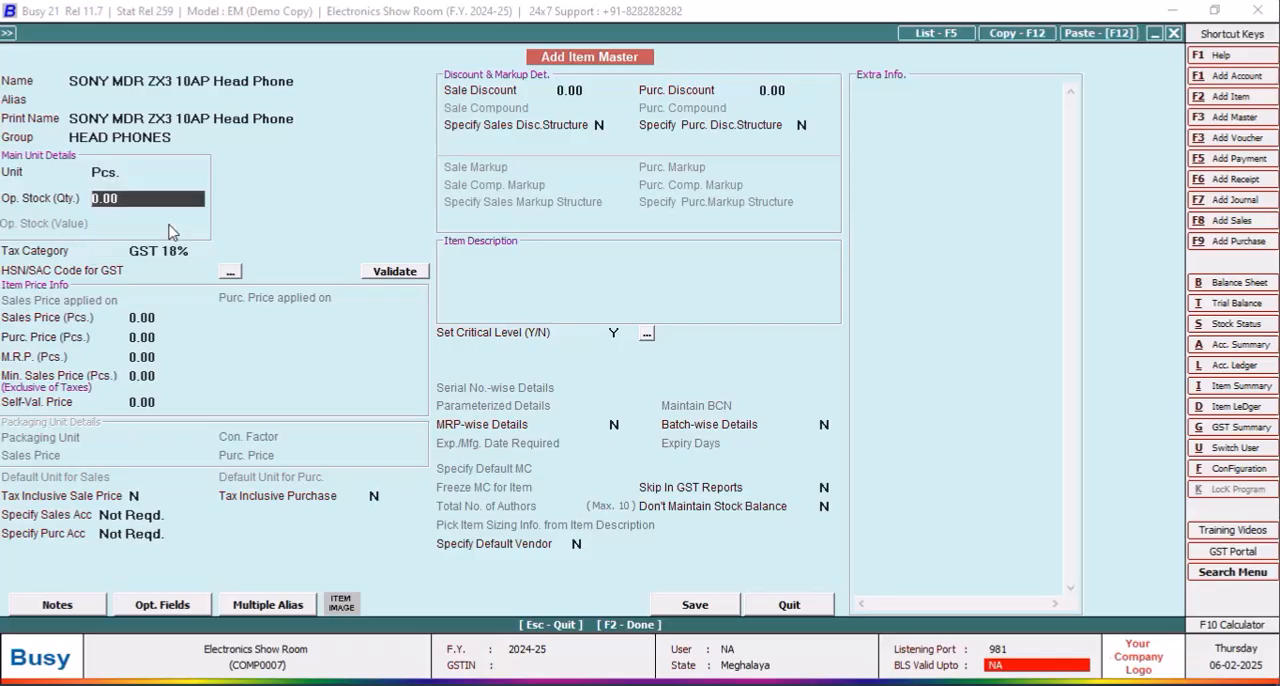
{"action": "key", "text": "Return"}
{"action": "left_click", "coordinate": [180, 357]}
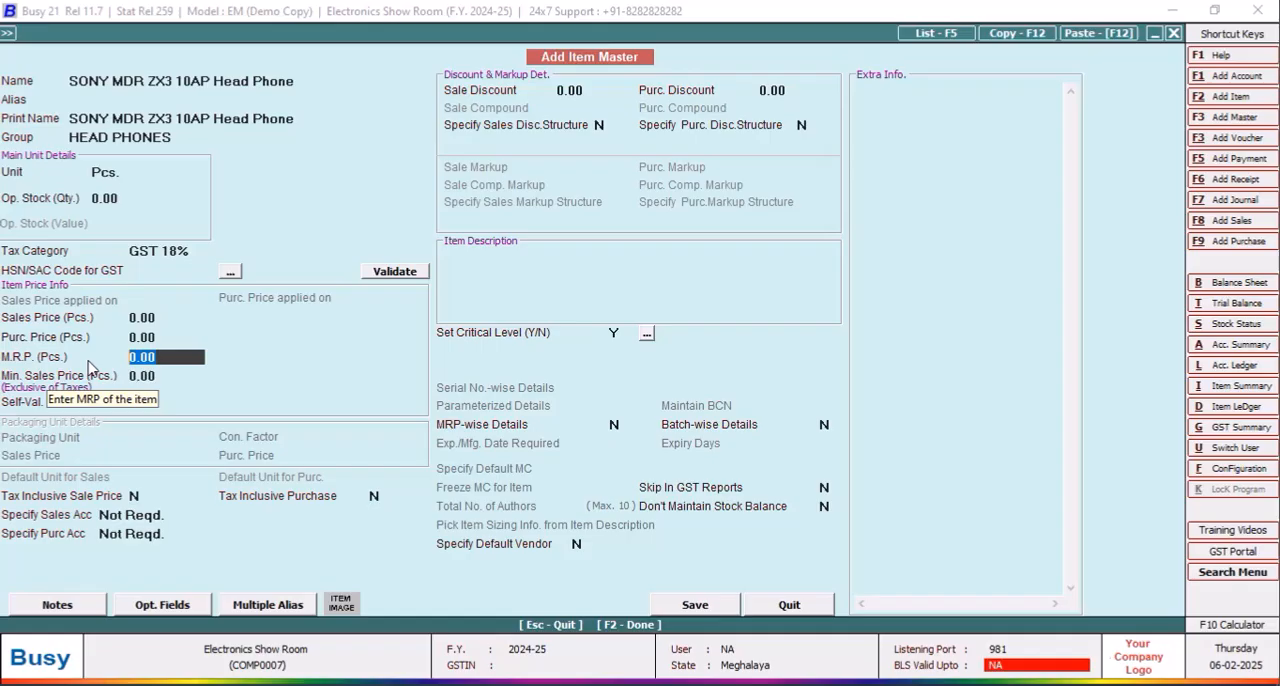
{"action": "type", "text": "2199"}
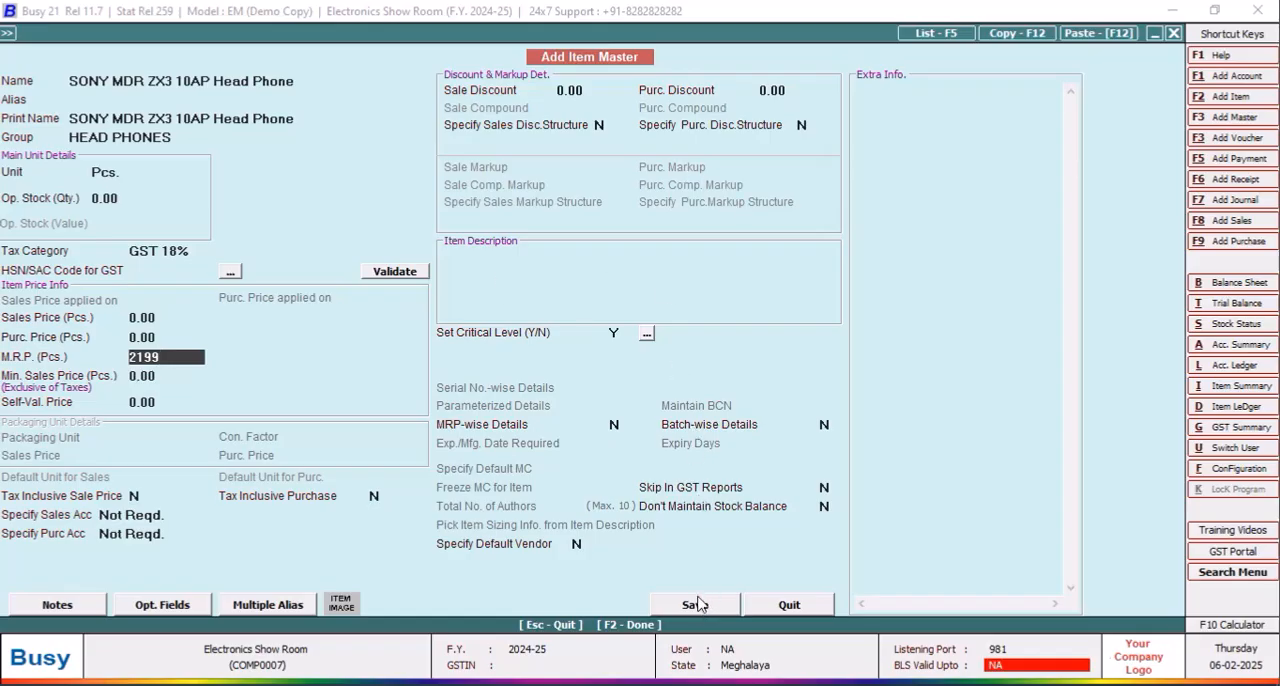
Step: Save the headphone item master
{"action": "left_click", "coordinate": [163, 316]}
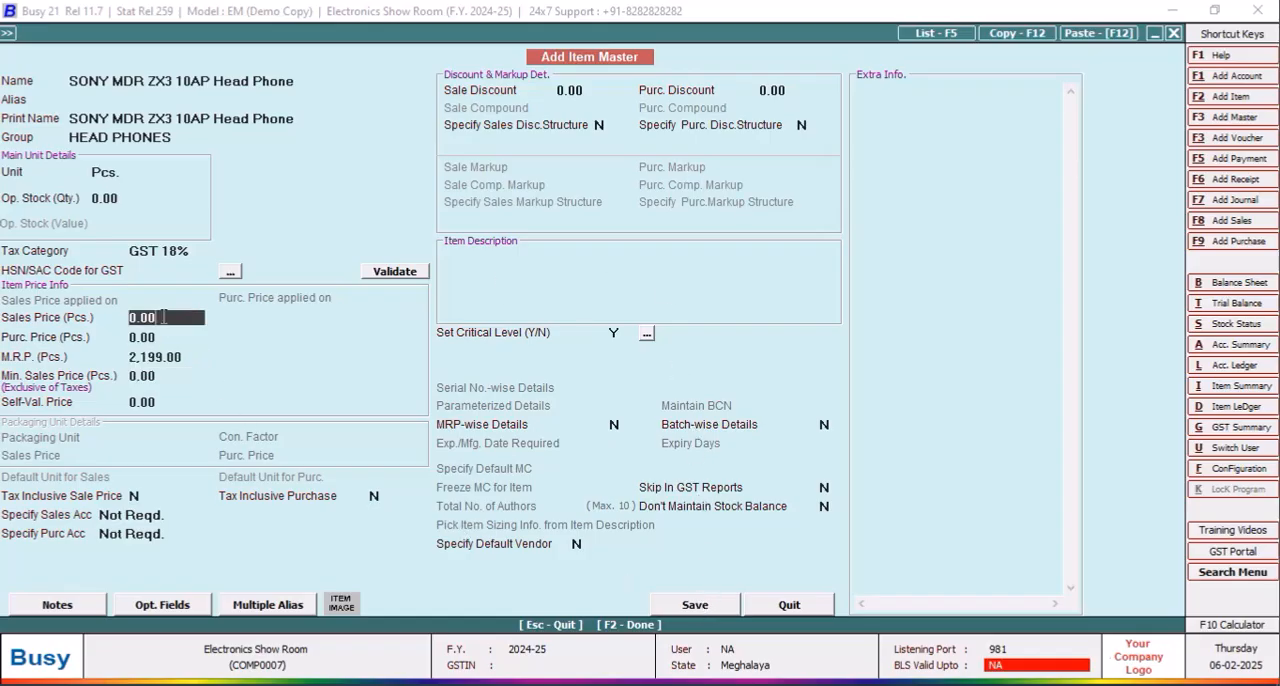
{"action": "left_click", "coordinate": [695, 606]}
{"action": "left_click", "coordinate": [688, 393]}
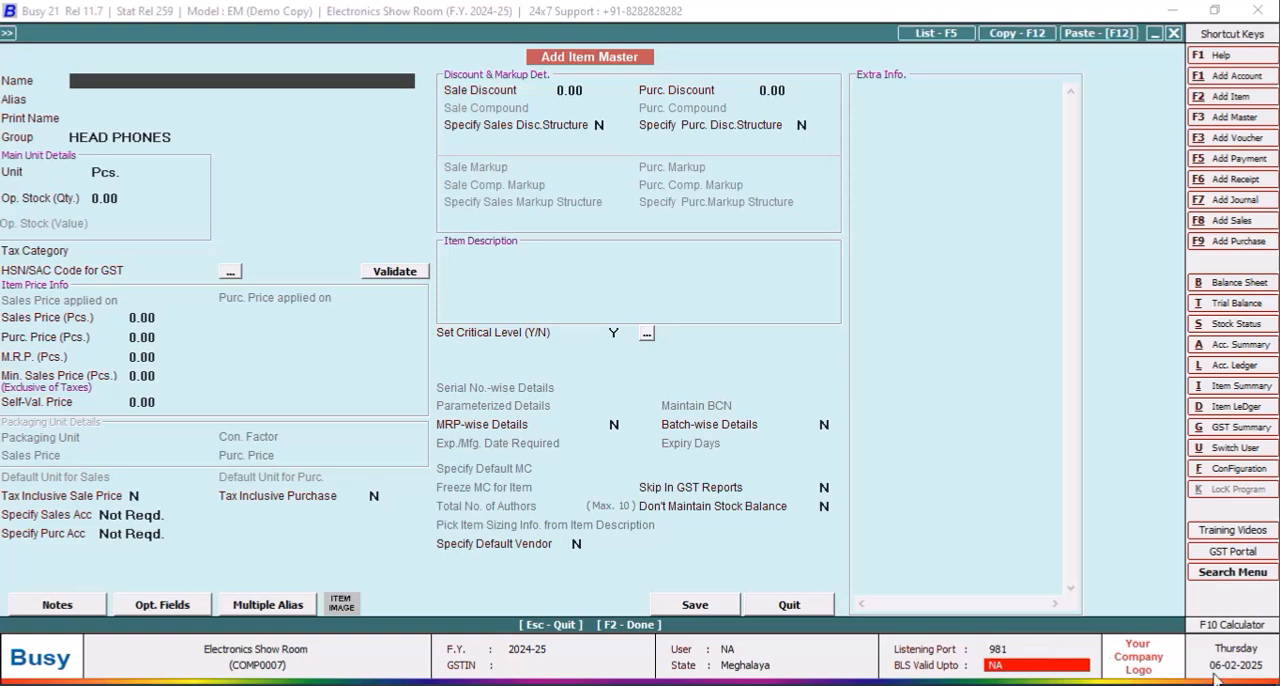
Step: Enable parameterized stock details in the inventory features and set the number of parameters to 5
{"action": "left_click", "coordinate": [99, 52]}
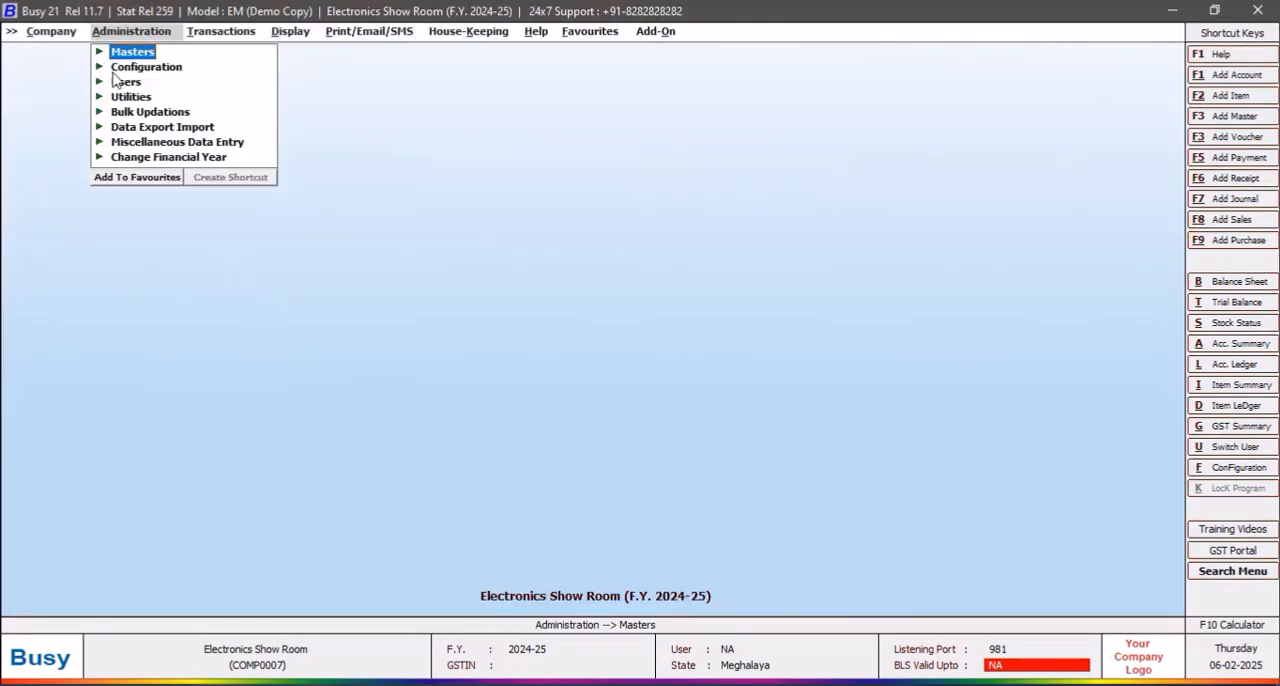
{"action": "left_click", "coordinate": [118, 68]}
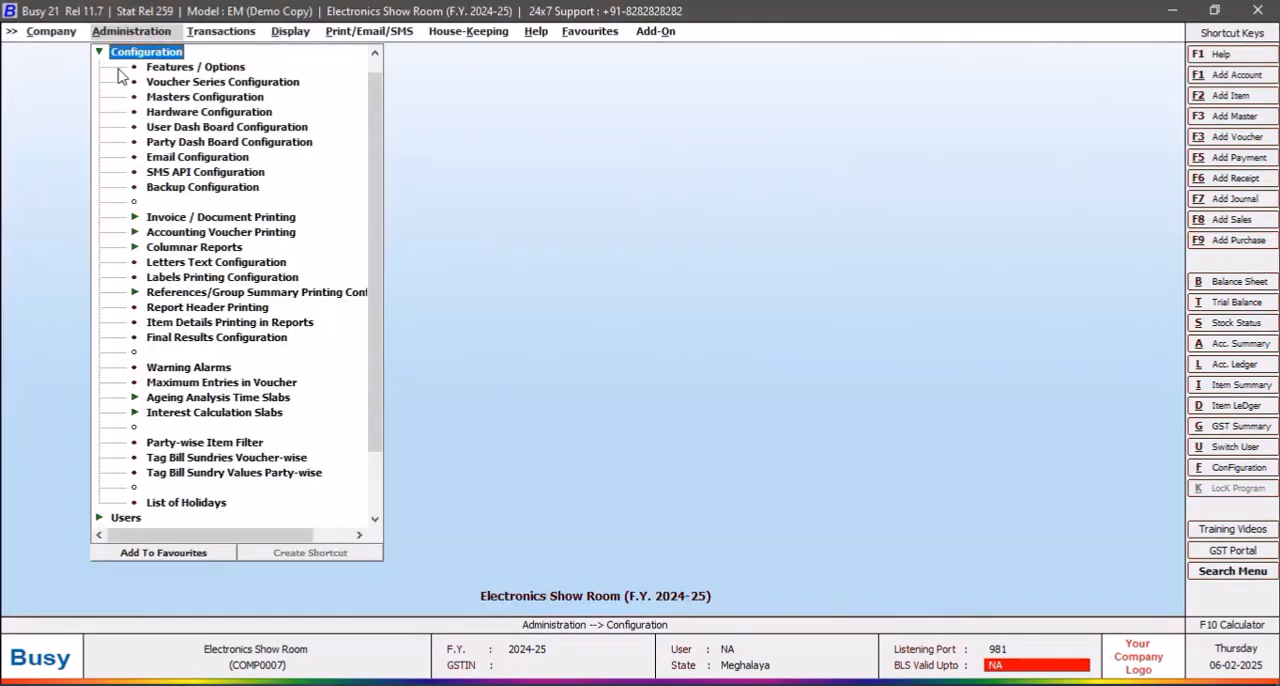
{"action": "left_click", "coordinate": [212, 70]}
{"action": "left_click", "coordinate": [212, 70]}
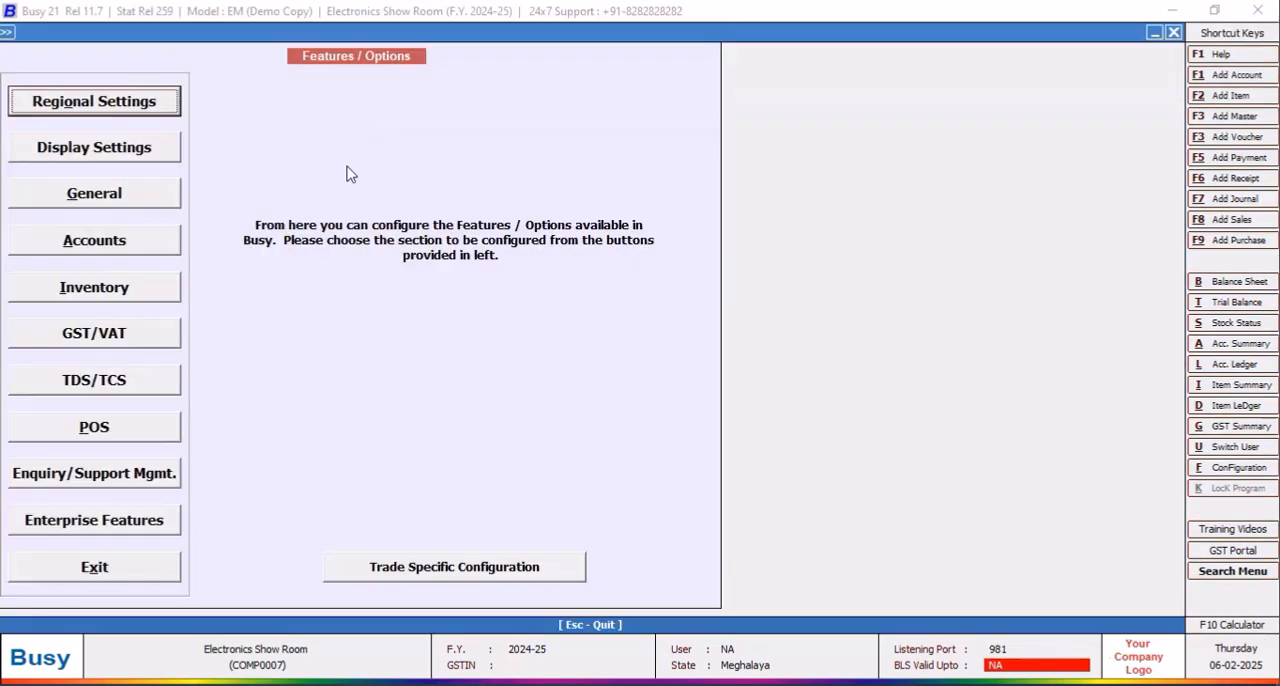
{"action": "left_click", "coordinate": [120, 292]}
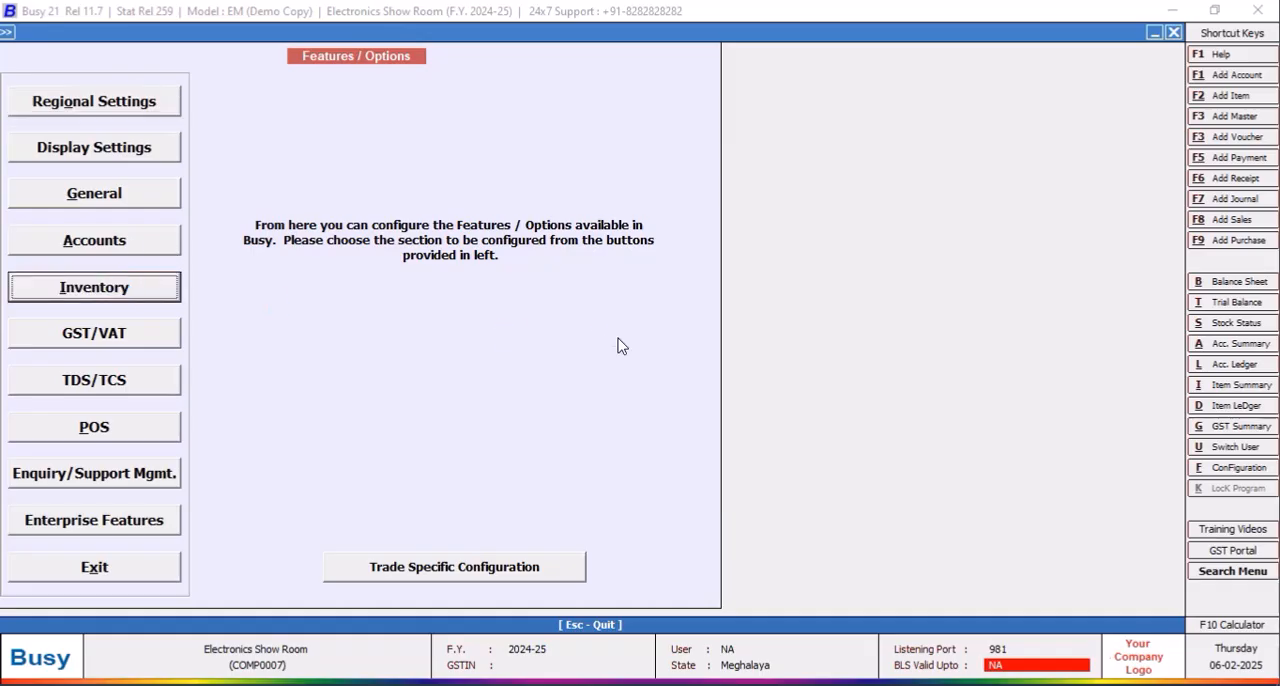
{"action": "left_click", "coordinate": [434, 175]}
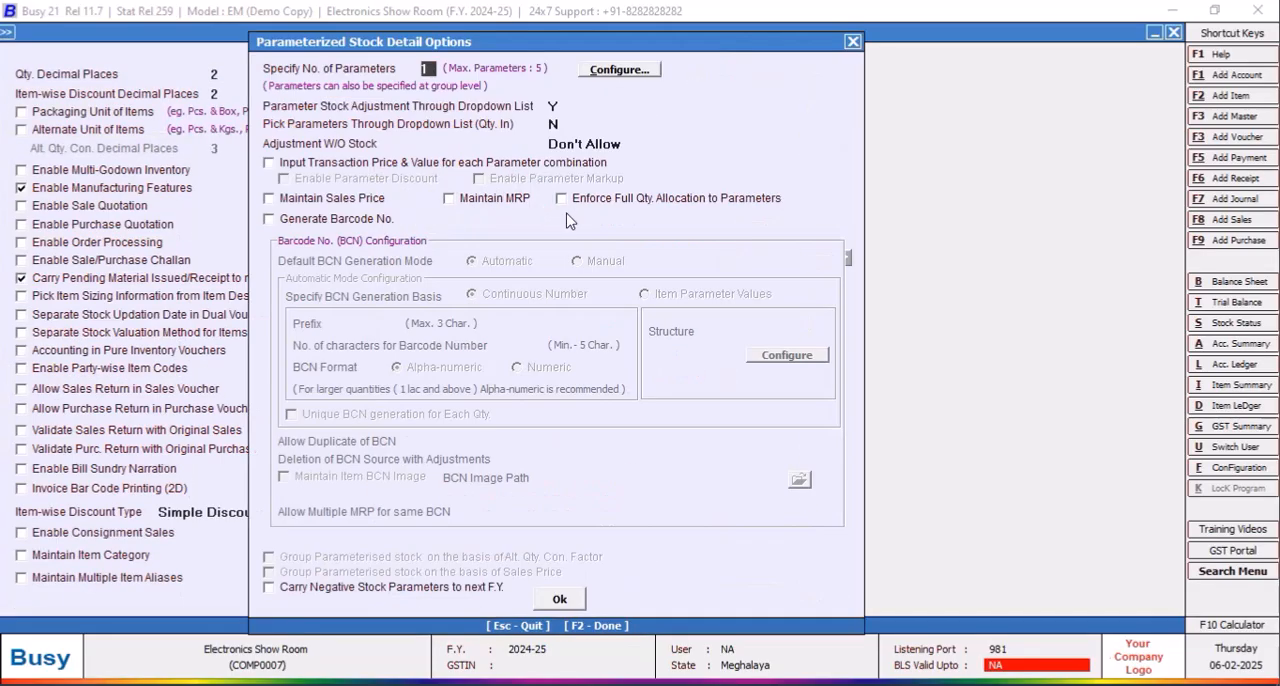
{"action": "type", "text": "5"}
Step: Name the five default stock parameters 1, 2, 3, 4 and 5
{"action": "left_click", "coordinate": [613, 72]}
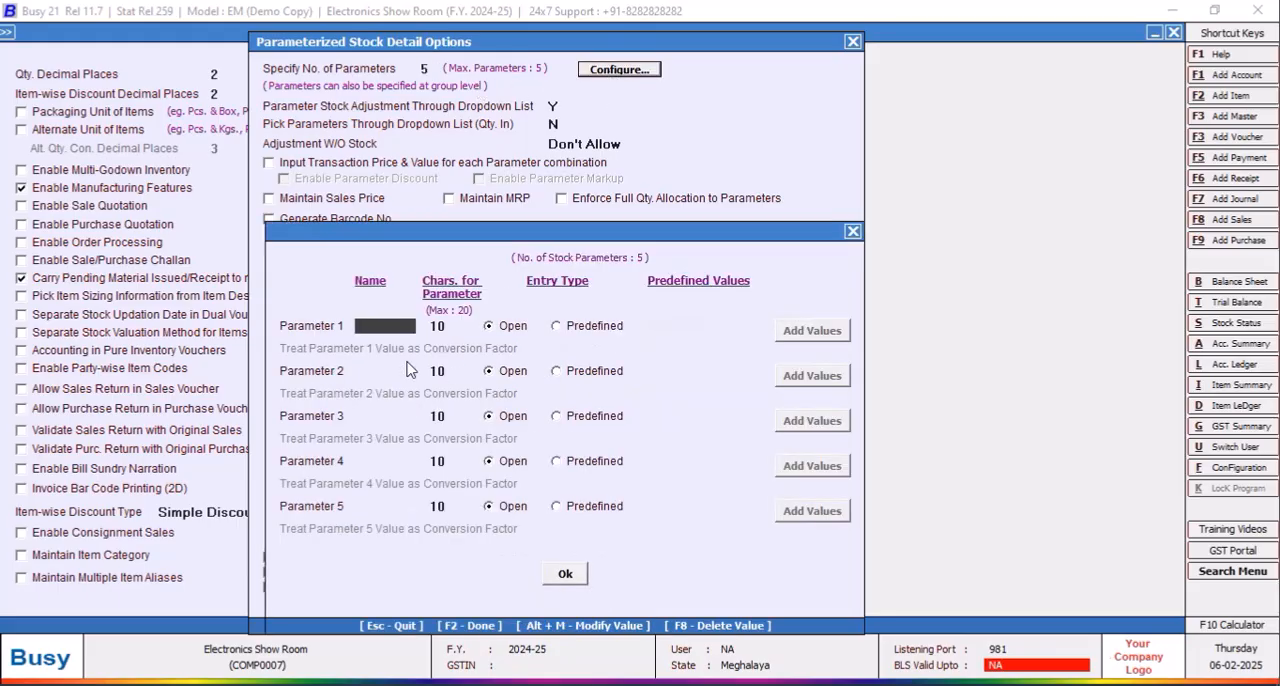
{"action": "key", "text": "Return"}
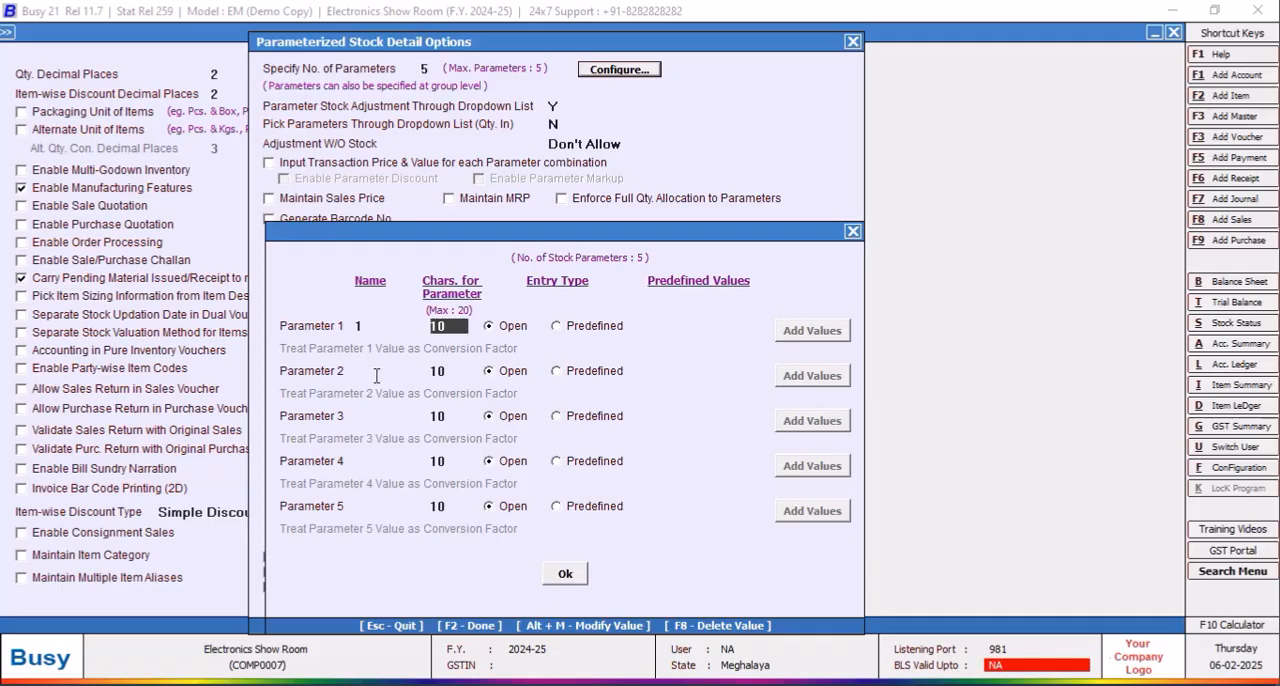
{"action": "left_click", "coordinate": [378, 375]}
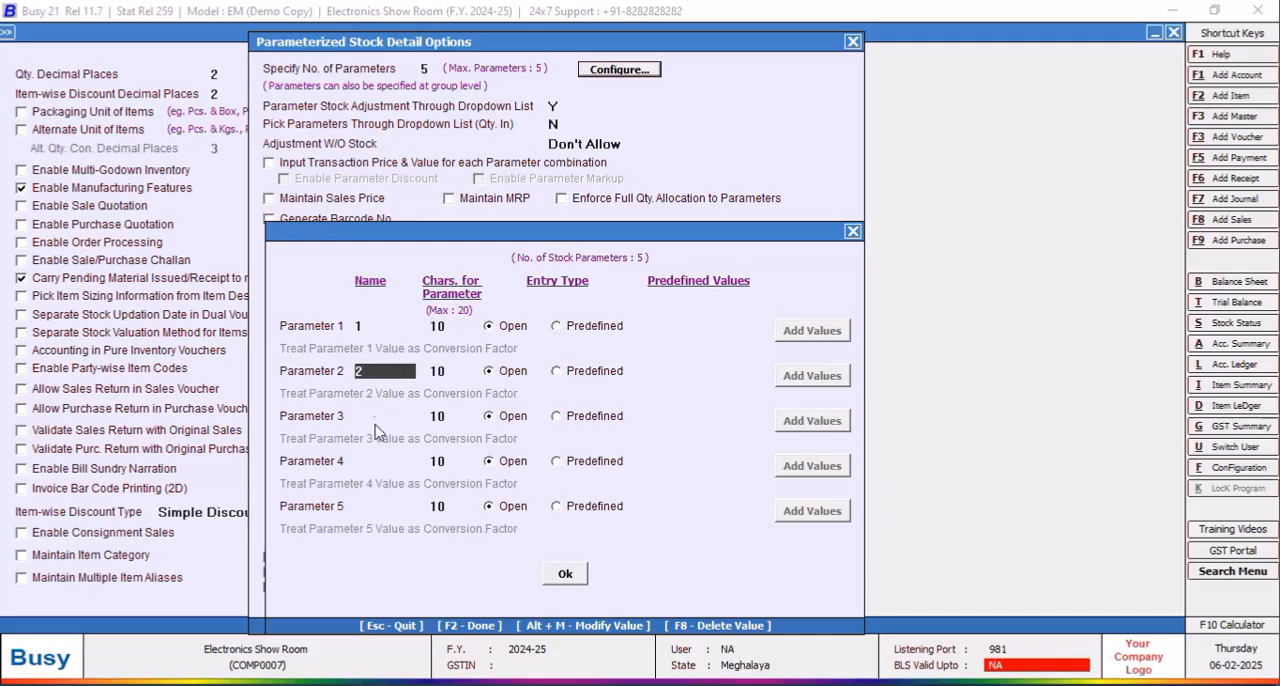
{"action": "left_click", "coordinate": [376, 421]}
{"action": "type", "text": "2"}
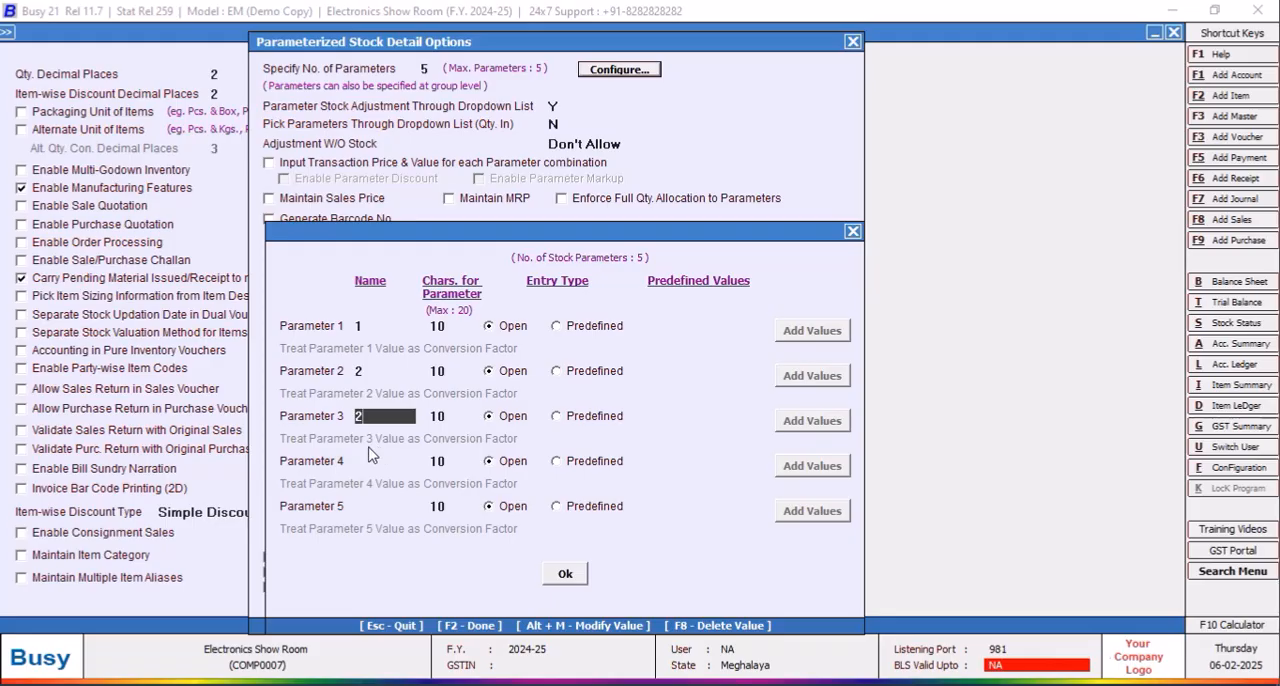
{"action": "type", "text": "3"}
{"action": "left_click", "coordinate": [374, 462]}
{"action": "type", "text": "4"}
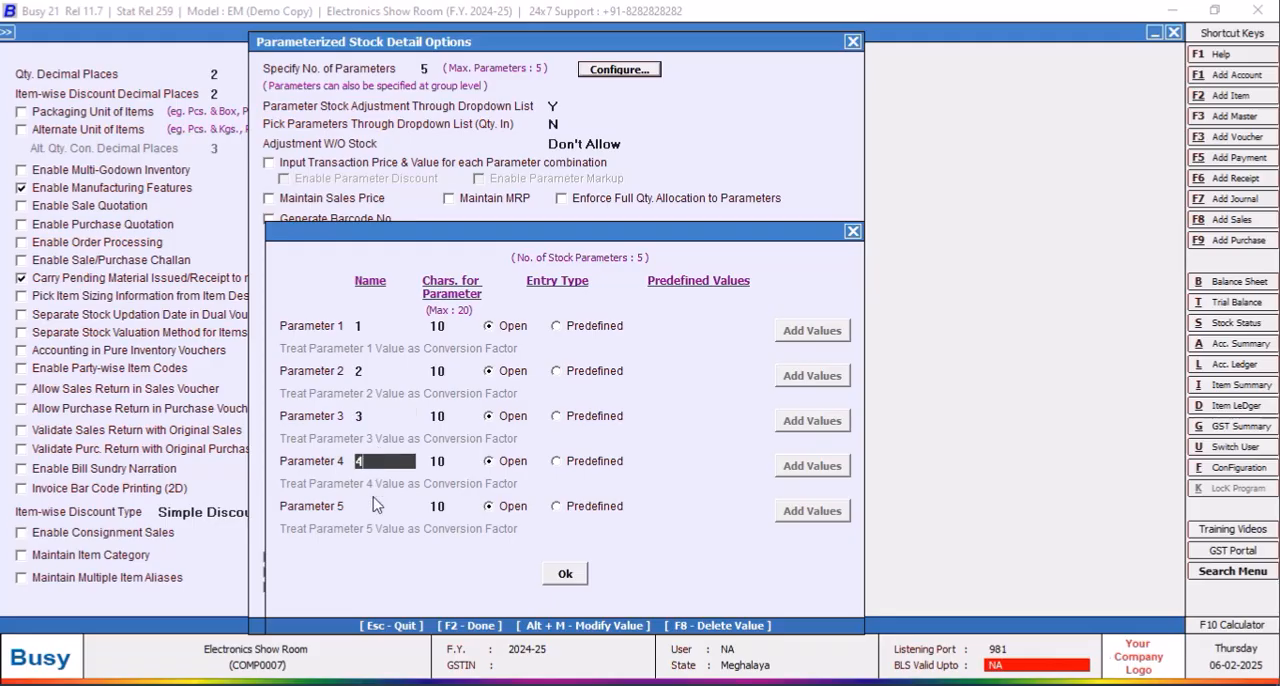
{"action": "left_click", "coordinate": [374, 504]}
{"action": "type", "text": "5"}
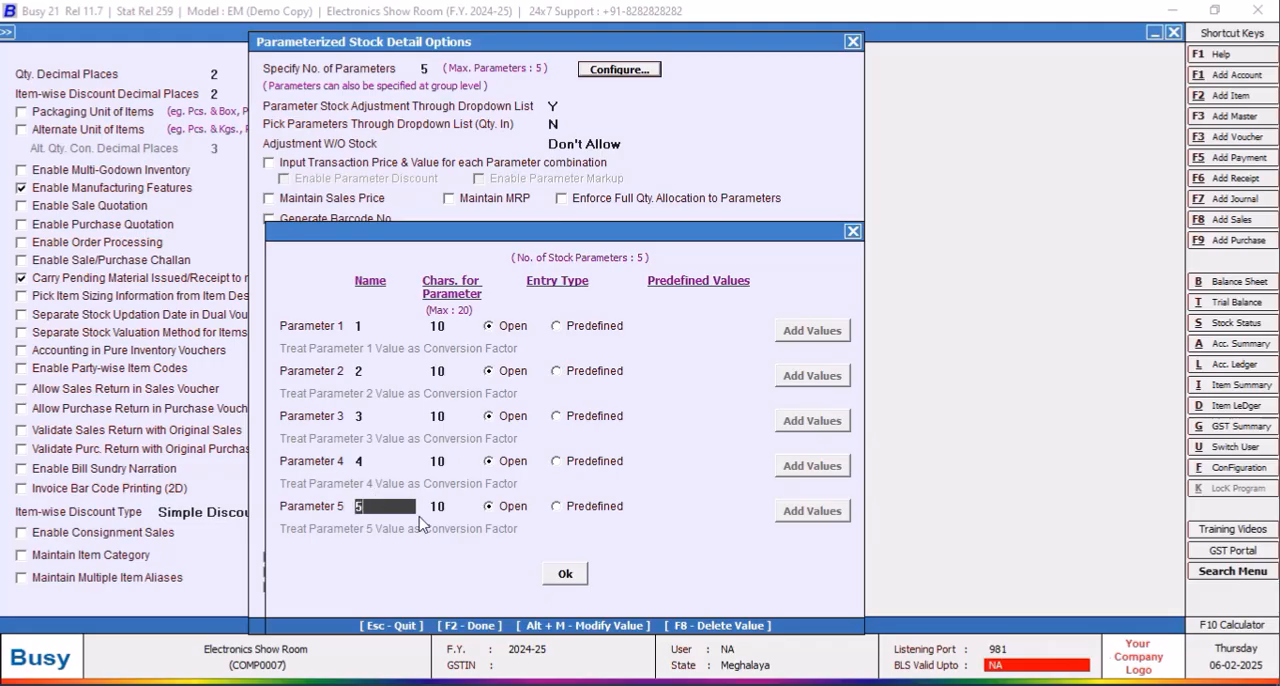
Step: Accept the parameterized stock options, save the inventory features and leave the features configuration
{"action": "left_click", "coordinate": [561, 578]}
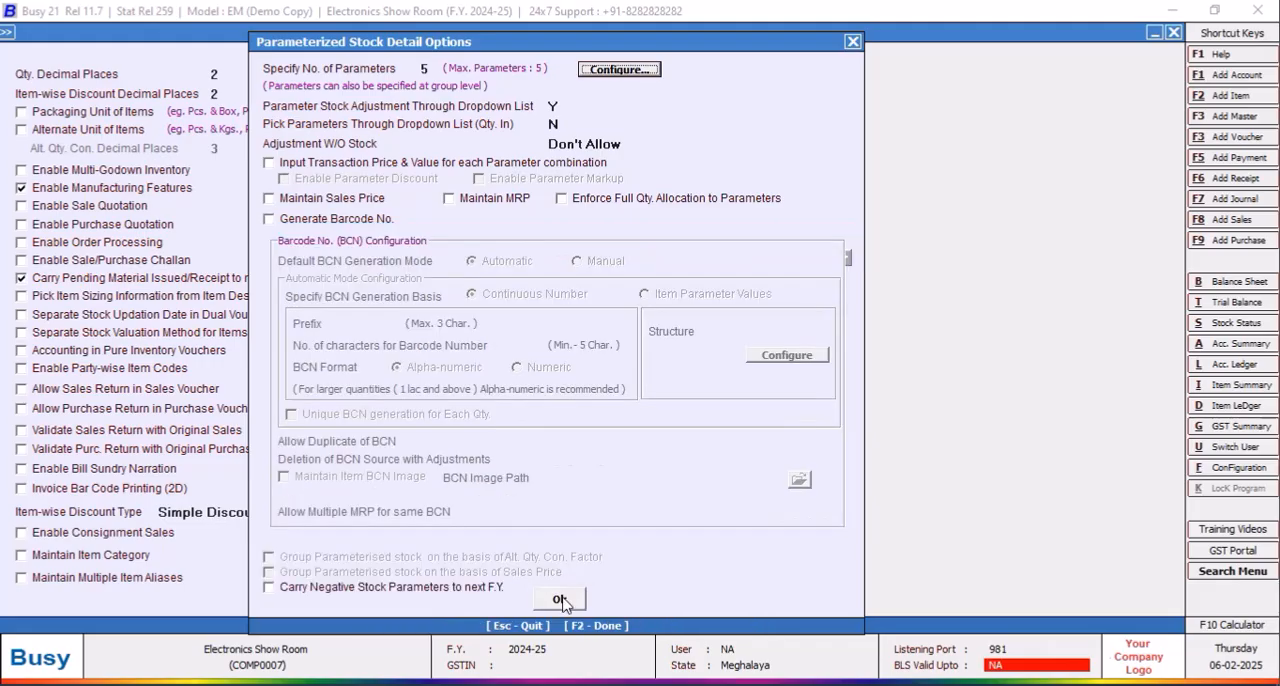
{"action": "left_click", "coordinate": [562, 598]}
{"action": "left_click", "coordinate": [397, 604]}
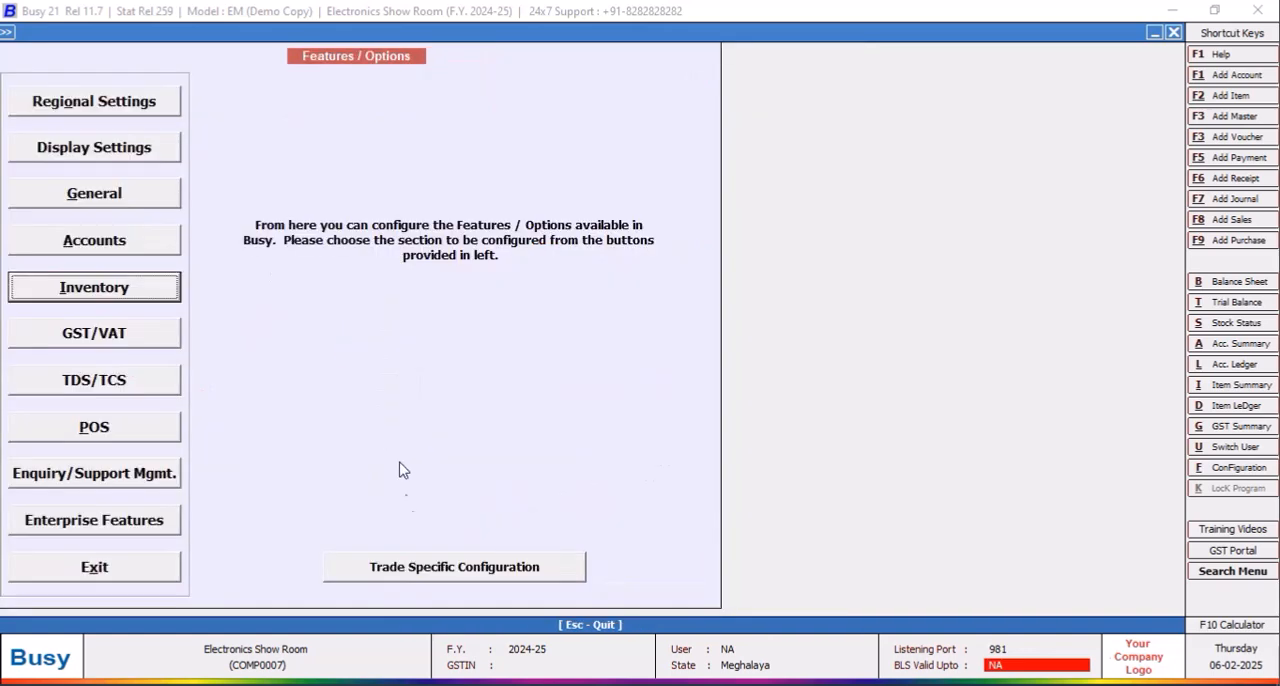
{"action": "left_click", "coordinate": [118, 570]}
{"action": "left_click", "coordinate": [170, 67]}
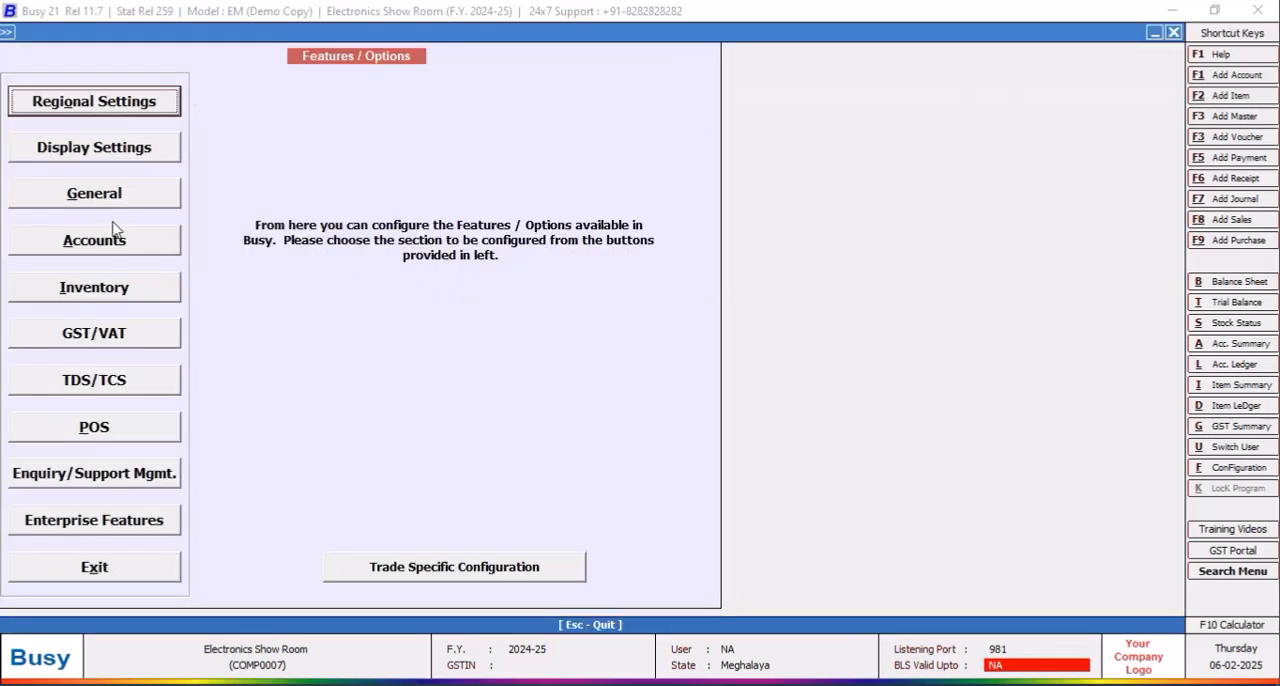
{"action": "left_click", "coordinate": [104, 572]}
Step: Open the HEAD PHONES item group for modification and switch its parameterized stock details to a separate configuration
{"action": "left_click", "coordinate": [122, 52]}
{"action": "left_click", "coordinate": [128, 52]}
{"action": "left_click", "coordinate": [176, 145]}
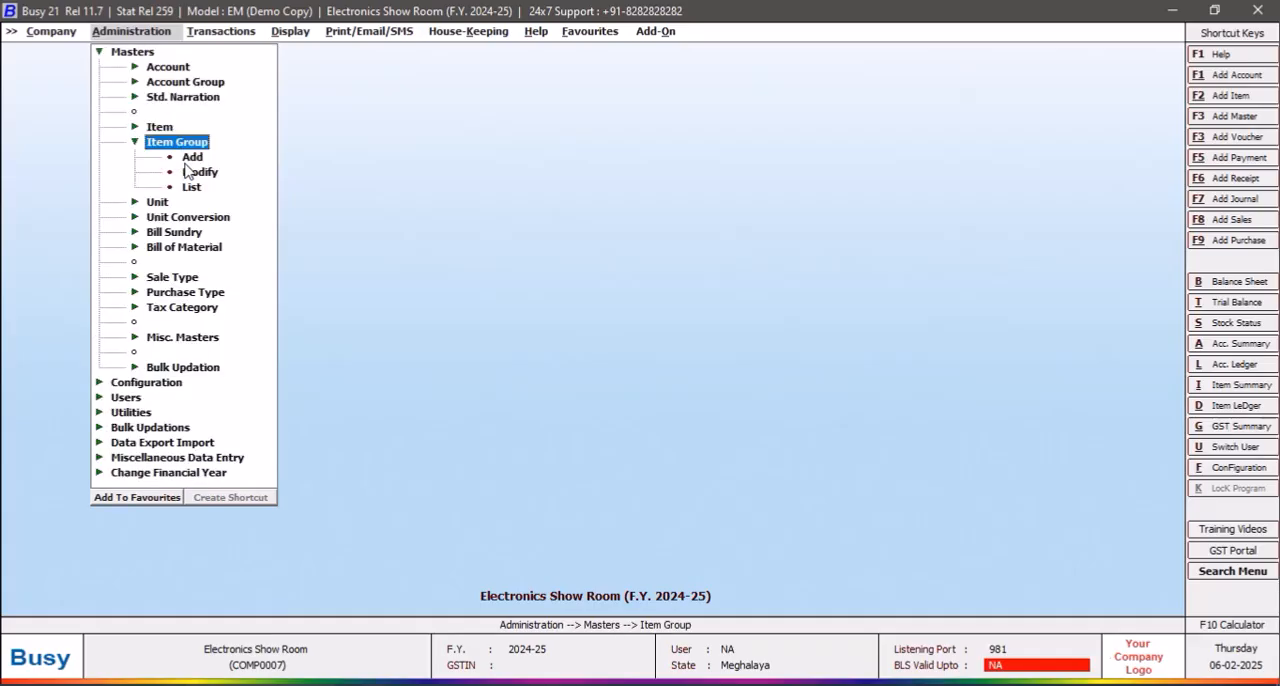
{"action": "left_click", "coordinate": [190, 174]}
{"action": "left_click", "coordinate": [105, 133]}
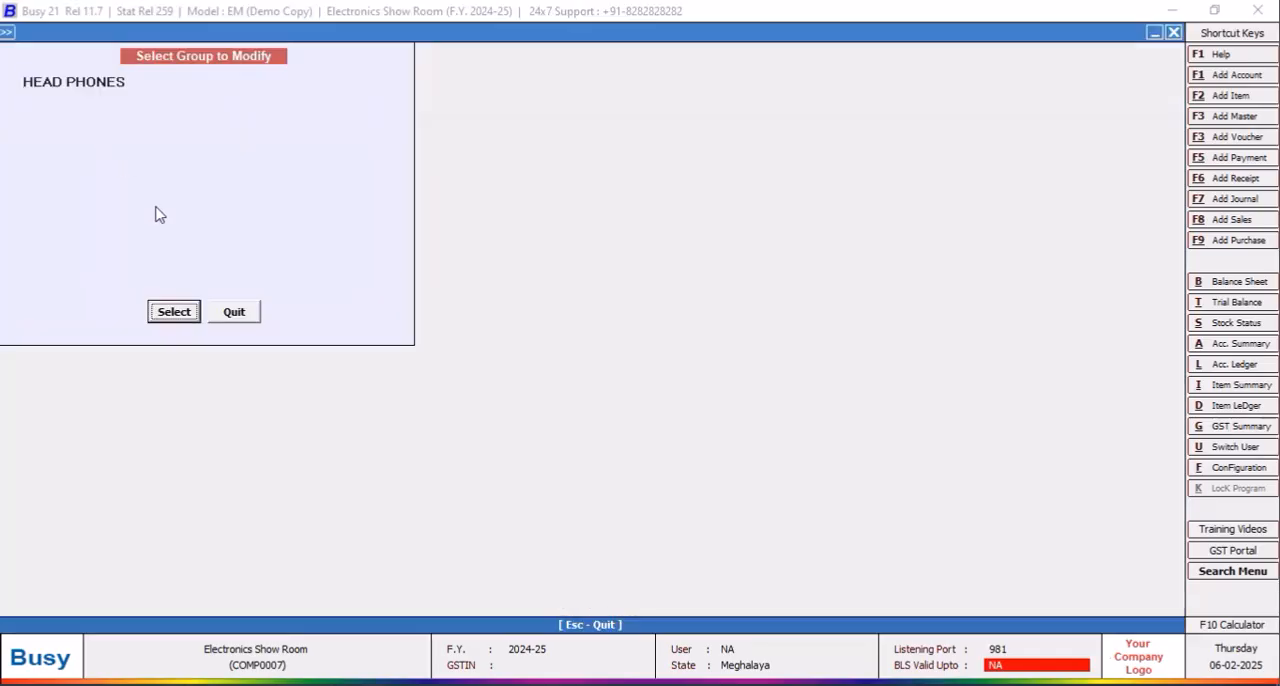
{"action": "left_click", "coordinate": [175, 312]}
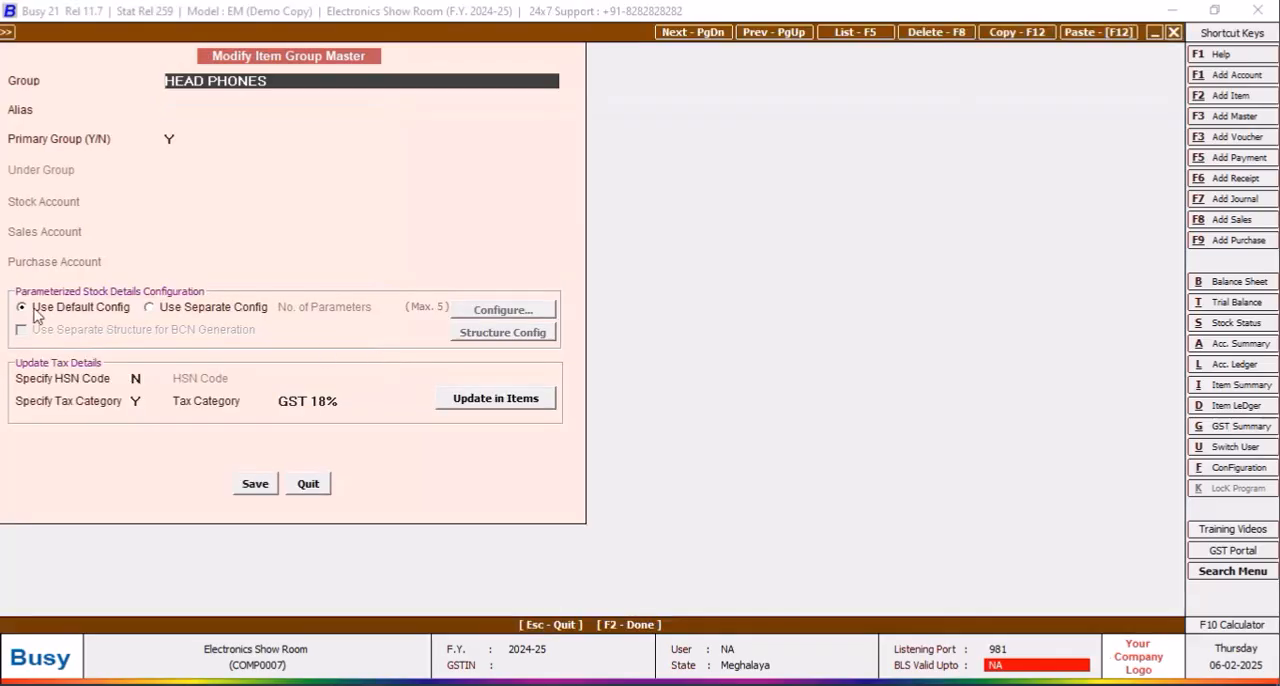
{"action": "left_click", "coordinate": [150, 309]}
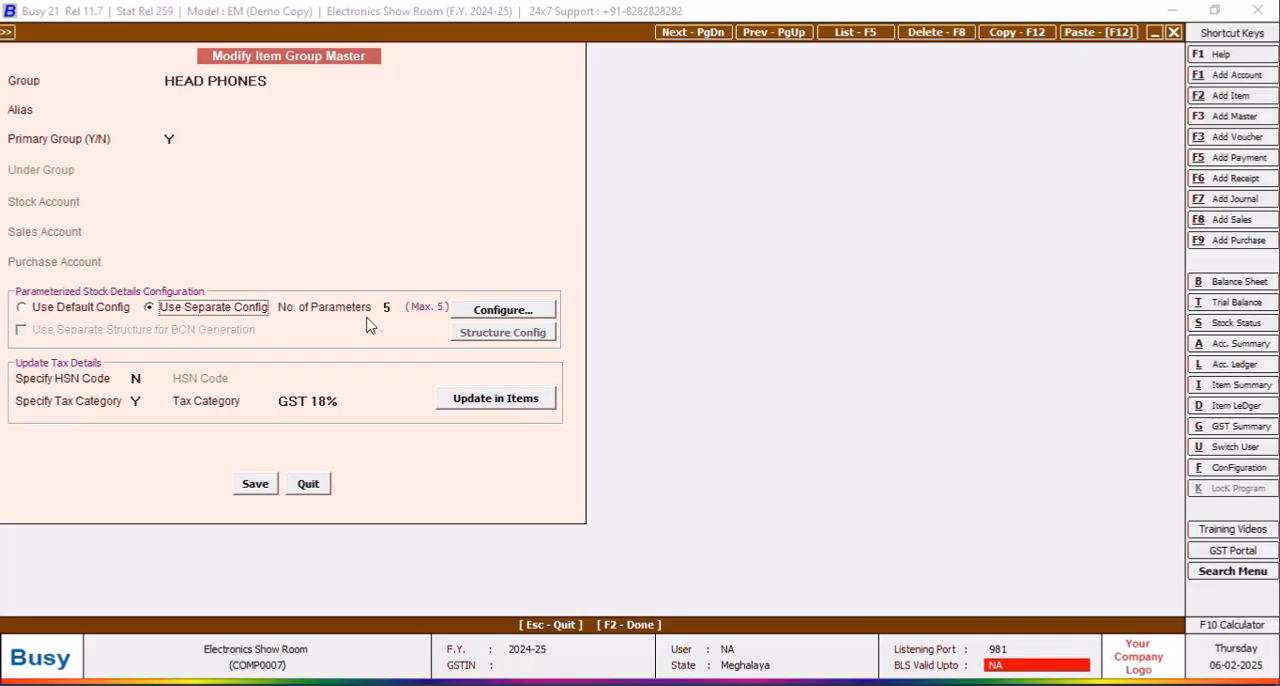
Step: Configure the group's parameter 1 as BRAND and parameter 2 as COLOR, each with 20 characters
{"action": "left_click", "coordinate": [501, 312]}
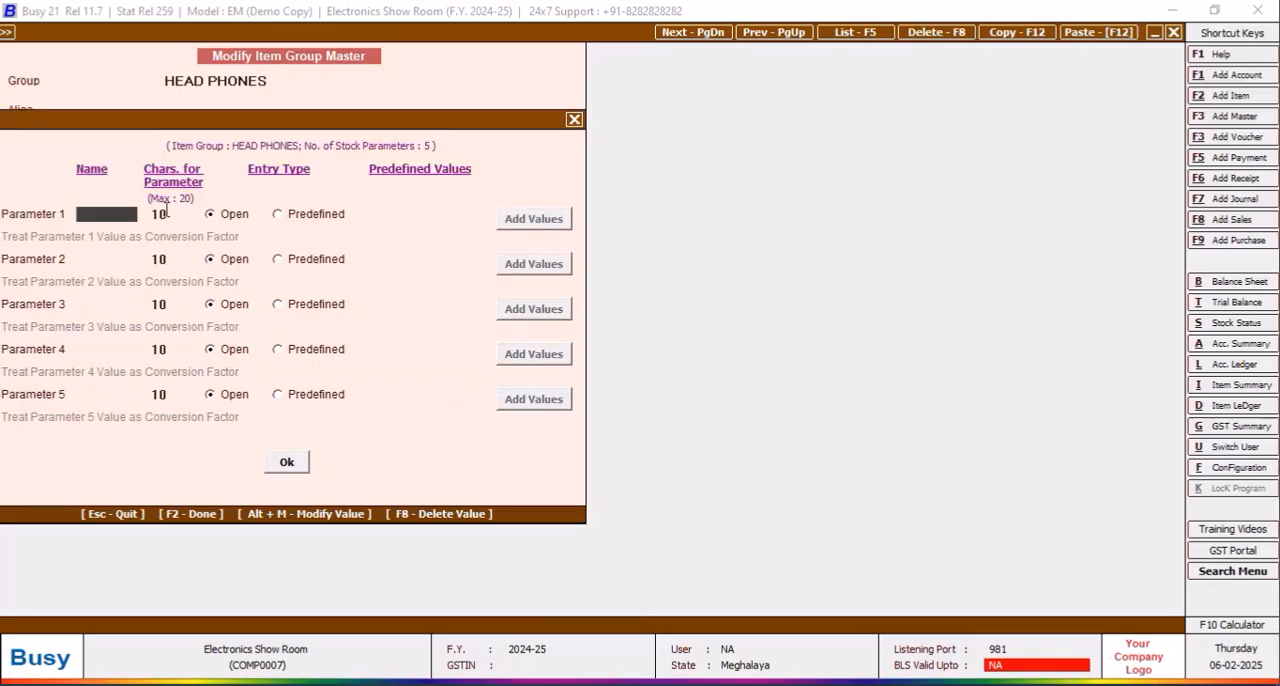
{"action": "type", "text": "BRAND"}
{"action": "key", "text": "Return"}
{"action": "type", "text": "2"}
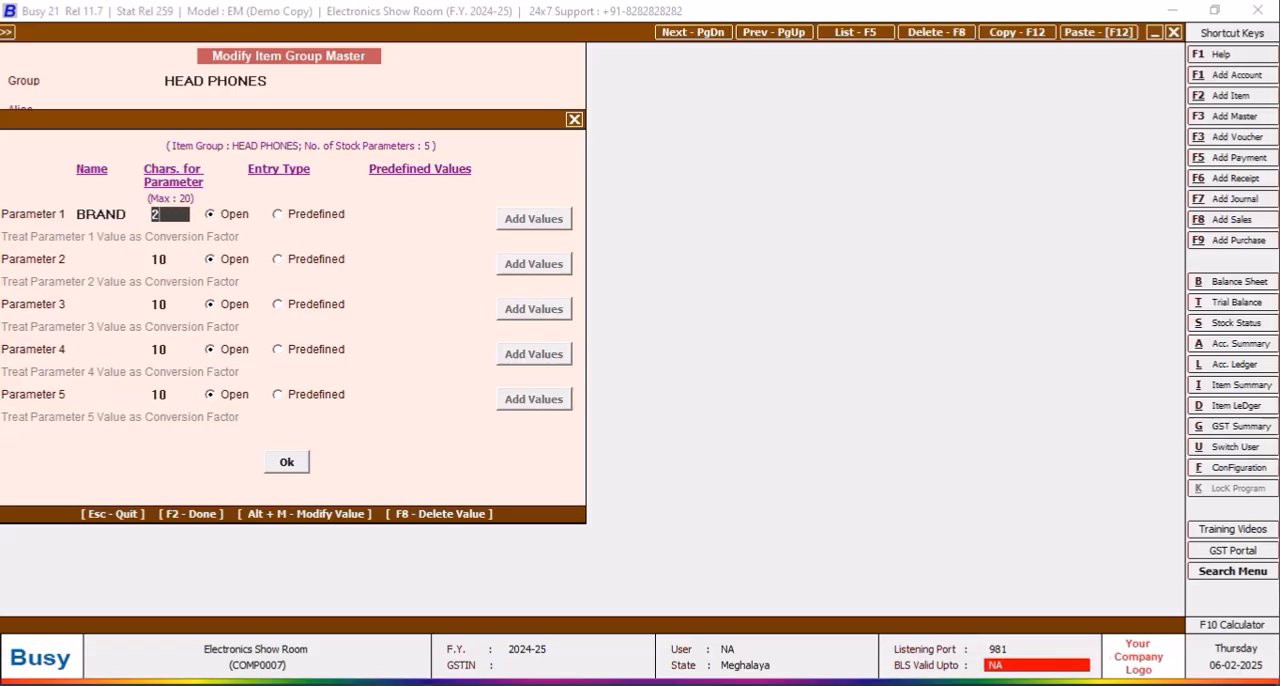
{"action": "key", "text": "Return"}
{"action": "key", "text": "Return"}
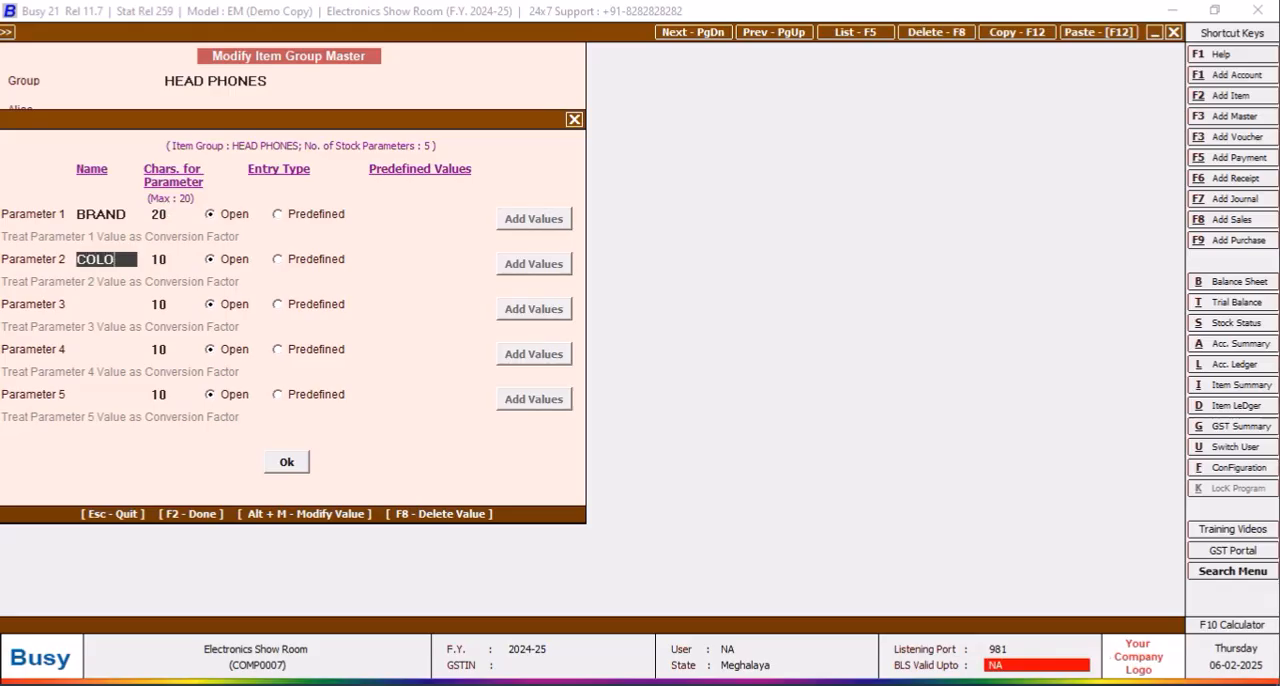
{"action": "key", "text": "Return"}
{"action": "type", "text": "20"}
{"action": "key", "text": "Return"}
{"action": "key", "text": "Return"}
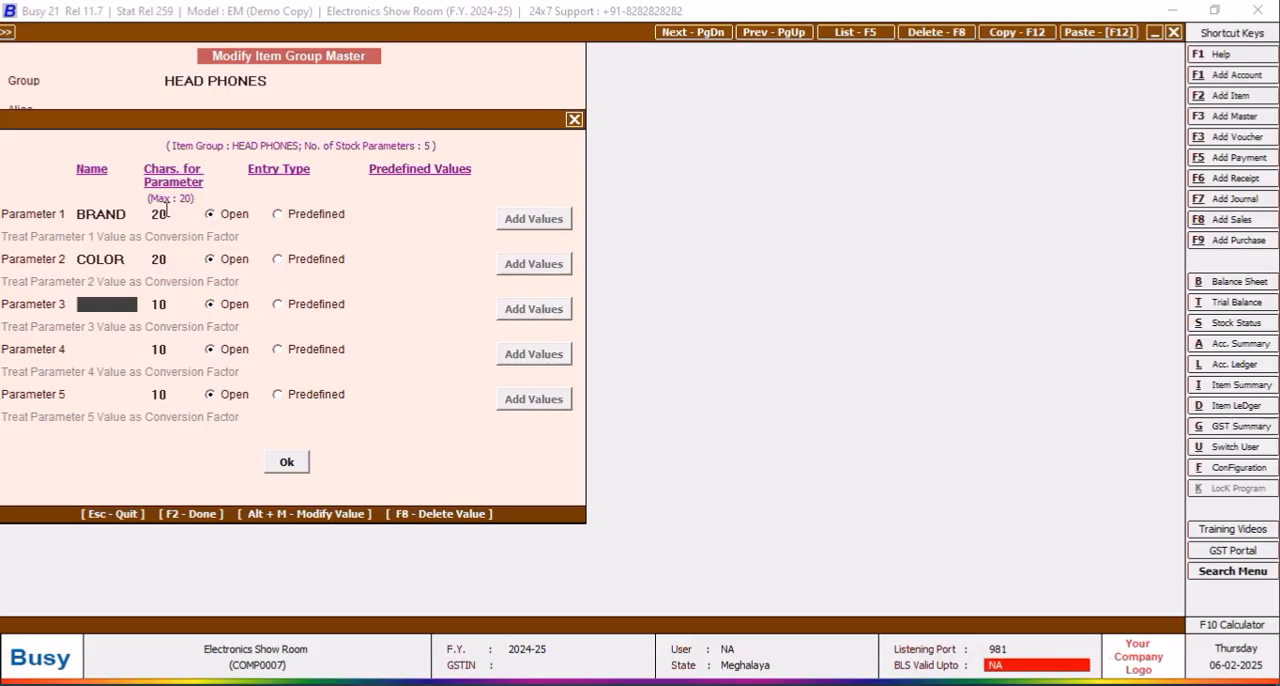
Step: Name parameter 3 "EAR PLACEM" and set its length to 20 characters
{"action": "type", "text": "EAR PLACEM"}
{"action": "left_click", "coordinate": [171, 303]}
{"action": "type", "text": "1"}
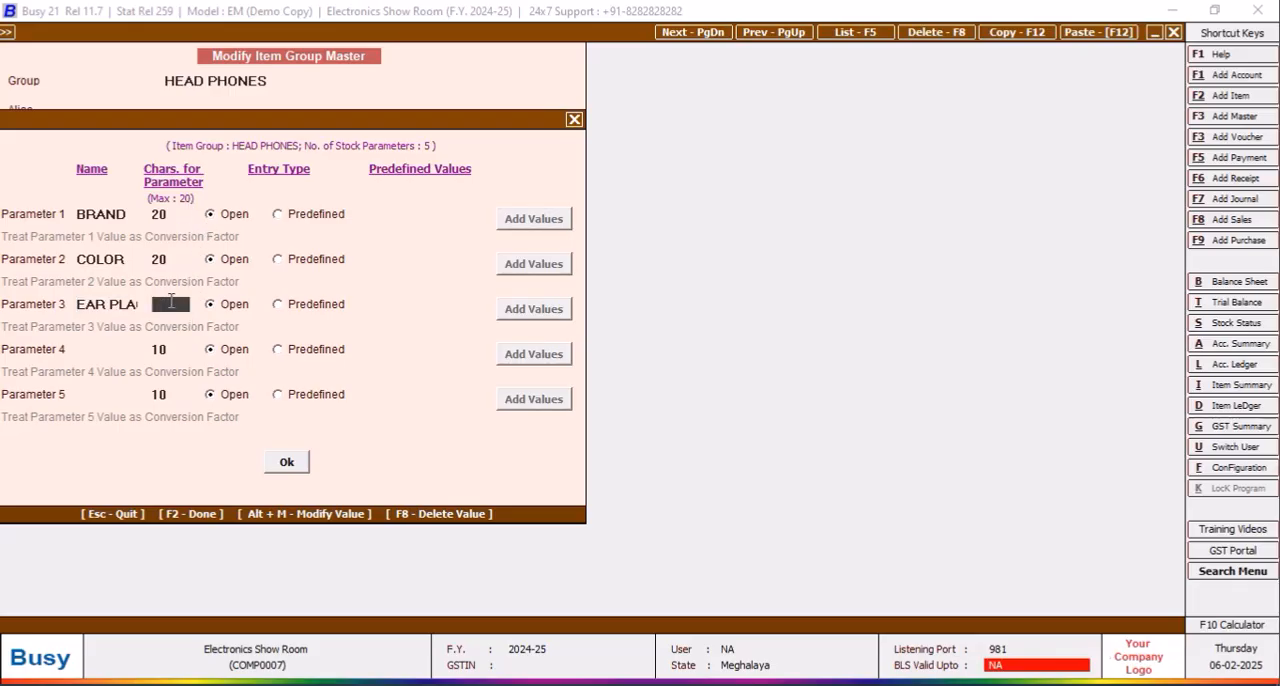
{"action": "type", "text": "20"}
{"action": "key", "text": "Return"}
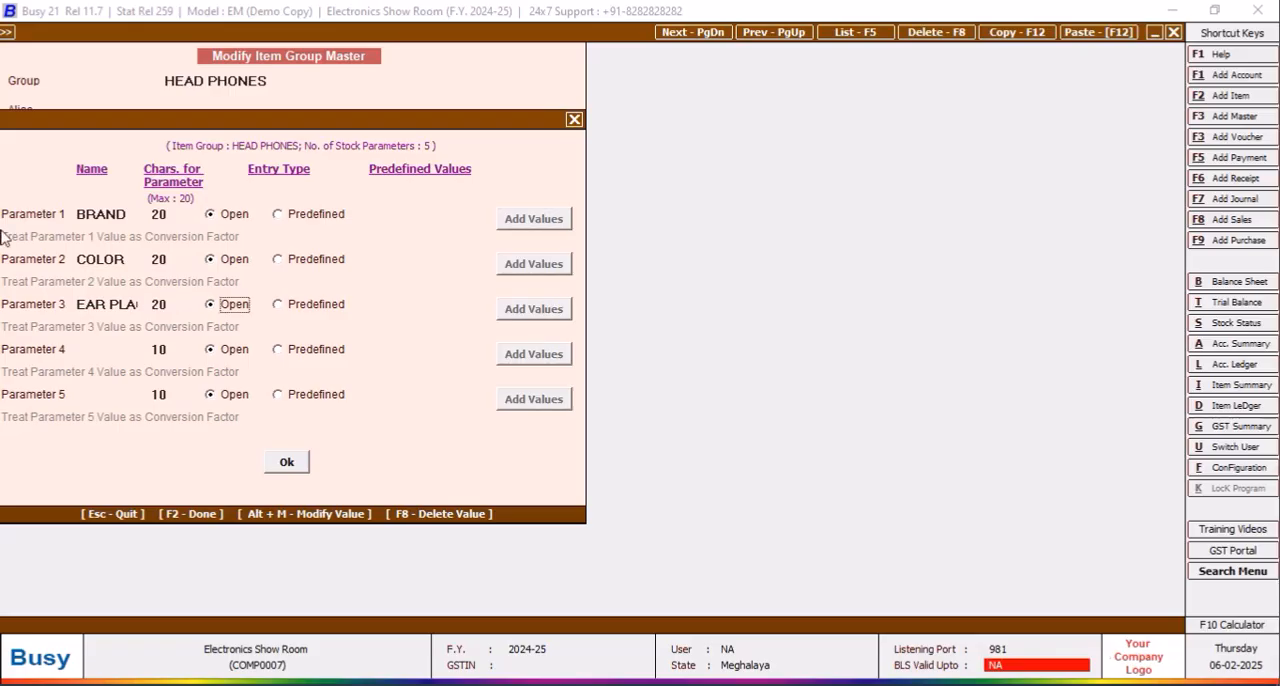
Step: Rename parameter 3 as PLACEMENT
{"action": "left_click", "coordinate": [126, 304]}
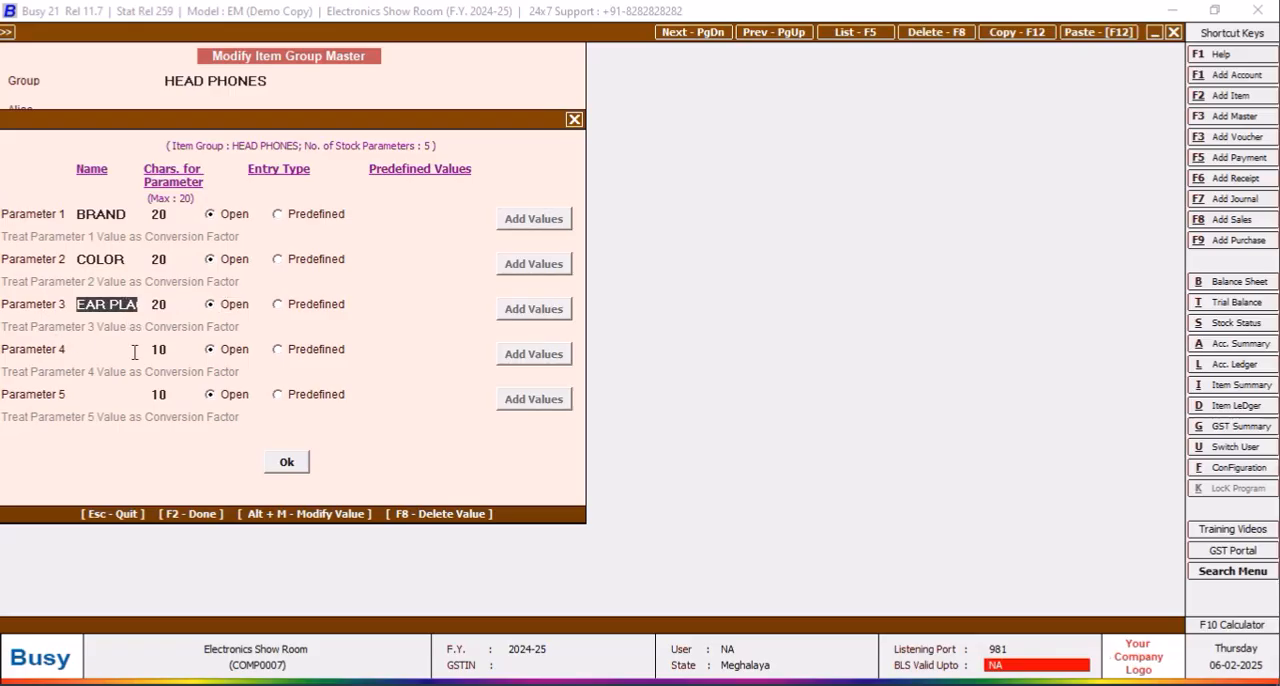
{"action": "left_click_drag", "start_coordinate": [135, 352], "coordinate": [135, 352]}
{"action": "key", "text": "shift+Left"}
{"action": "key", "text": "shift+Left"}
{"action": "type", "text": "PLACEMENT"}
{"action": "key", "text": "Return"}
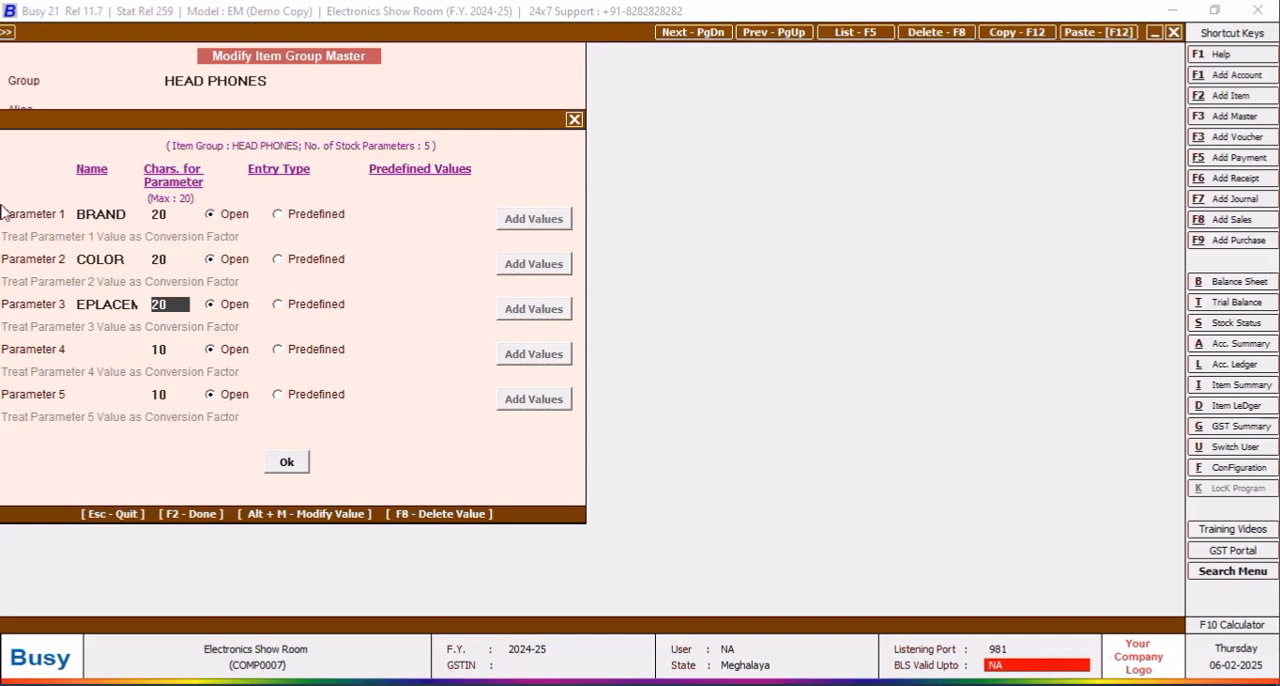
{"action": "left_click", "coordinate": [89, 304]}
{"action": "key", "text": "shift+Right"}
{"action": "key", "text": "Return"}
{"action": "key", "text": "Return"}
{"action": "key", "text": "Return"}
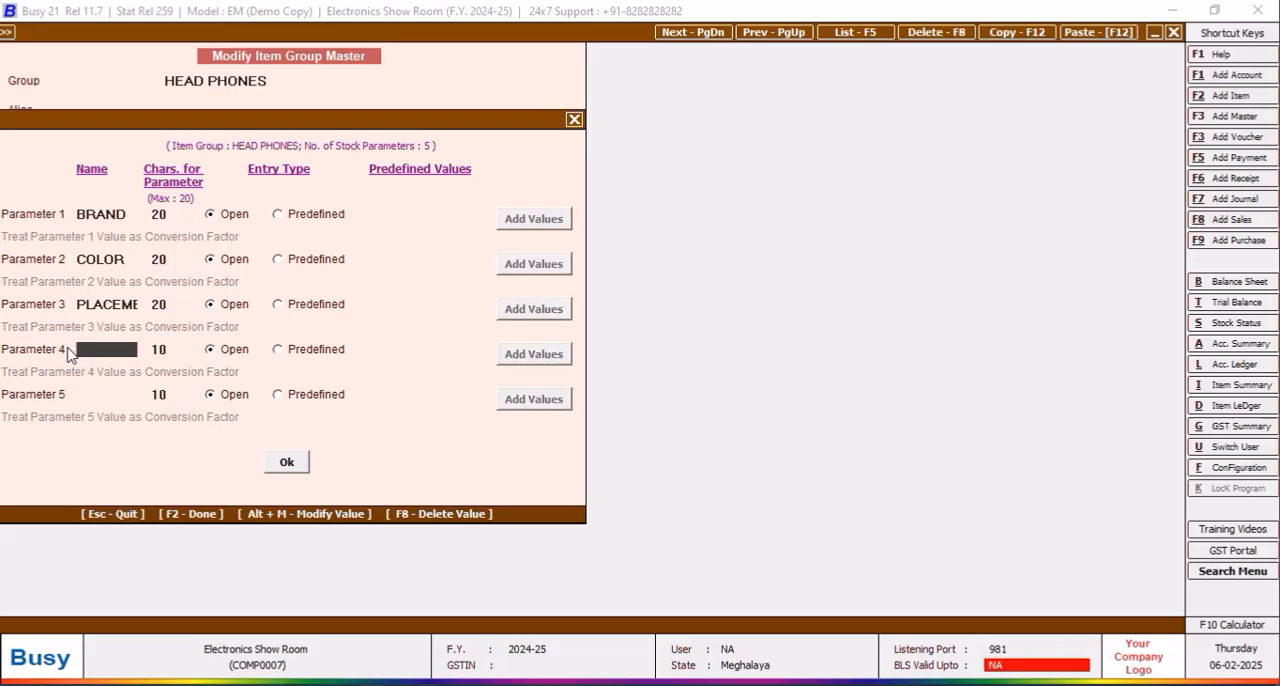
Step: Name parameter 4 PHONE JACK
{"action": "type", "text": "H"}
{"action": "type", "text": "EAD PHONE"}
{"action": "key", "text": "BackSpace"}
{"action": "key", "text": "BackSpace"}
{"action": "key", "text": "BackSpace"}
{"action": "key", "text": "BackSpace"}
{"action": "key", "text": "BackSpace"}
{"action": "key", "text": "BackSpace"}
{"action": "key", "text": "BackSpace"}
{"action": "type", "text": "PHONE JACK"}
{"action": "key", "text": "Return"}
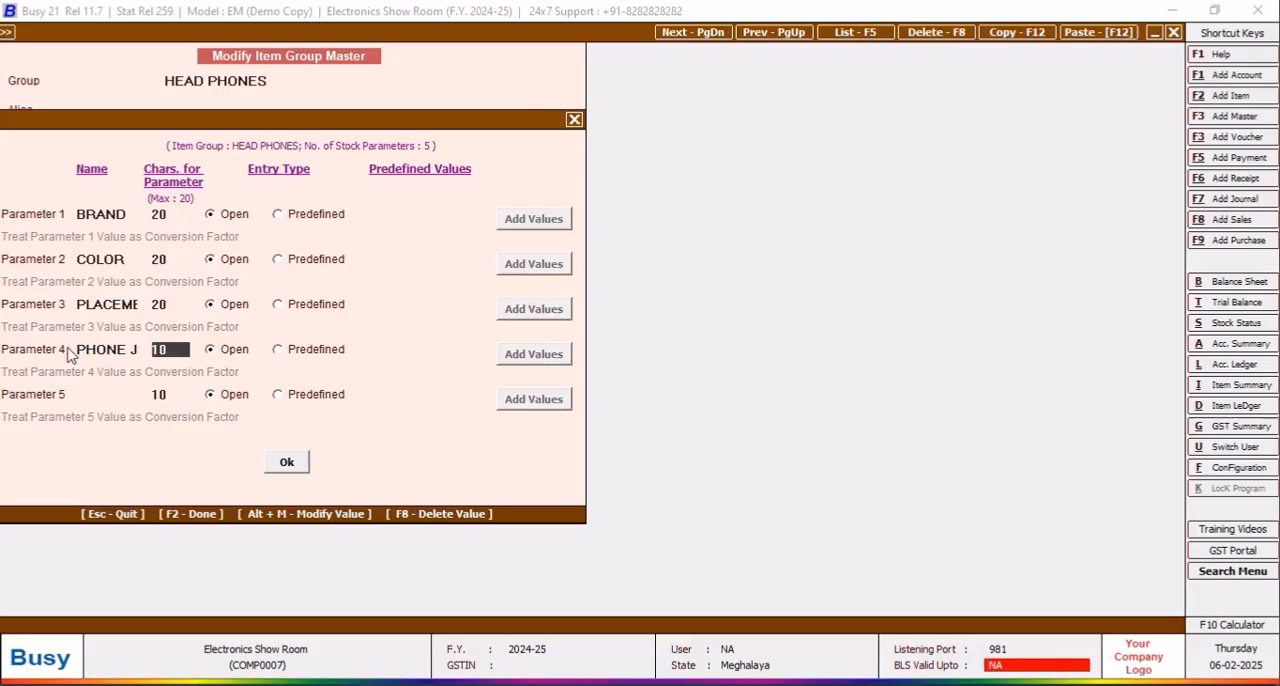
{"action": "key", "text": "Return"}
{"action": "key", "text": "Return"}
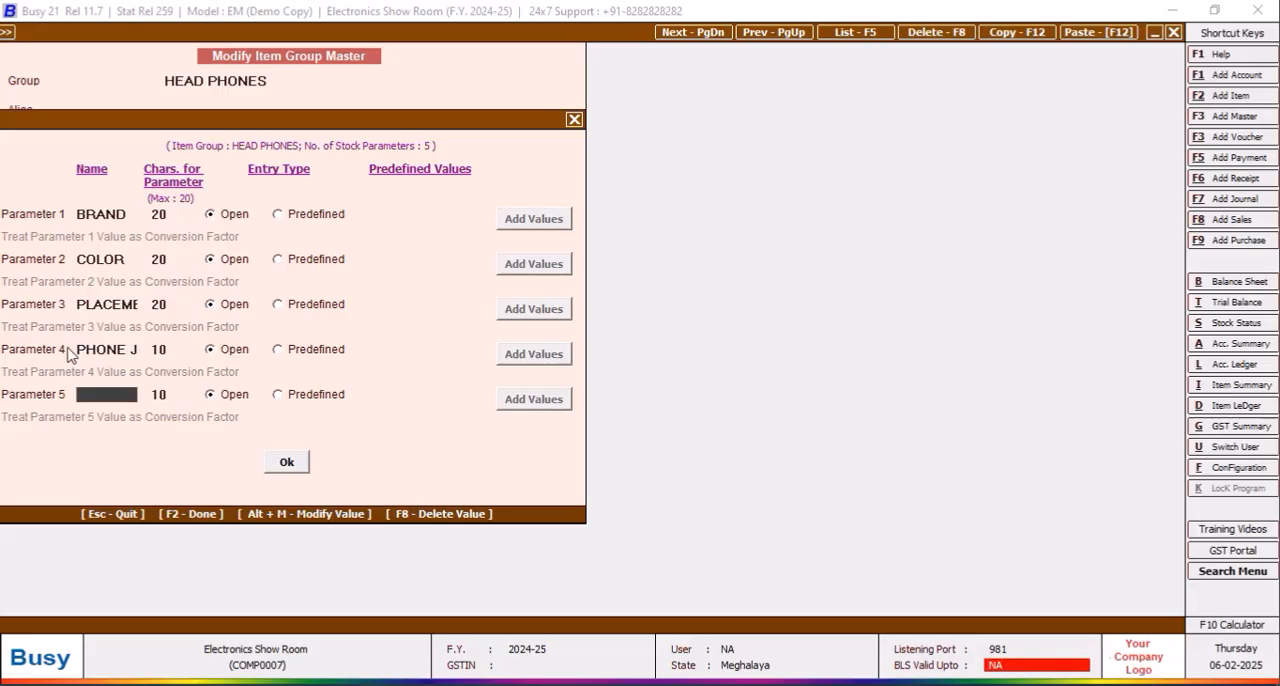
Step: Name parameter 5 FREQUENCY and set the length of parameters 4 and 5 to 20 characters each
{"action": "type", "text": "FRE"}
{"action": "type", "text": "QUENCY"}
{"action": "left_click", "coordinate": [178, 349]}
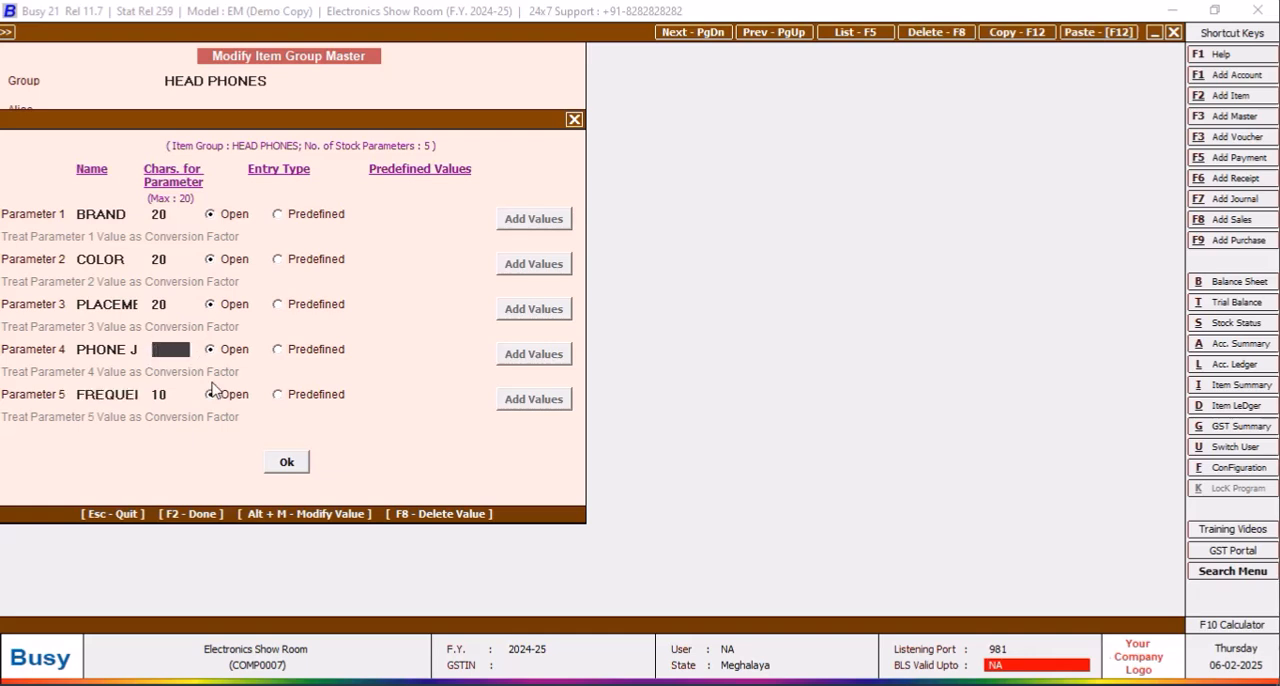
{"action": "type", "text": "20"}
{"action": "key", "text": "Return"}
{"action": "key", "text": "Return"}
{"action": "key", "text": "Return"}
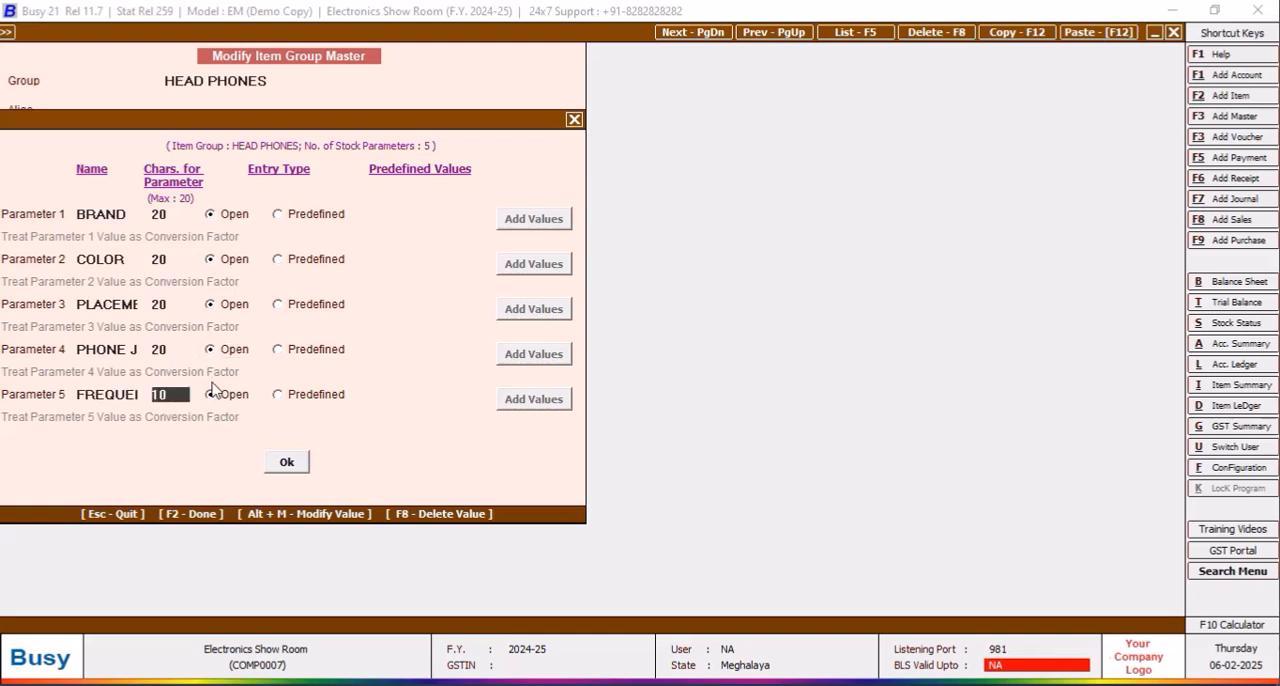
{"action": "type", "text": "20"}
{"action": "key", "text": "Return"}
Step: Accept the parameter configuration and save the modified HEAD PHONES item group
{"action": "left_click", "coordinate": [295, 466]}
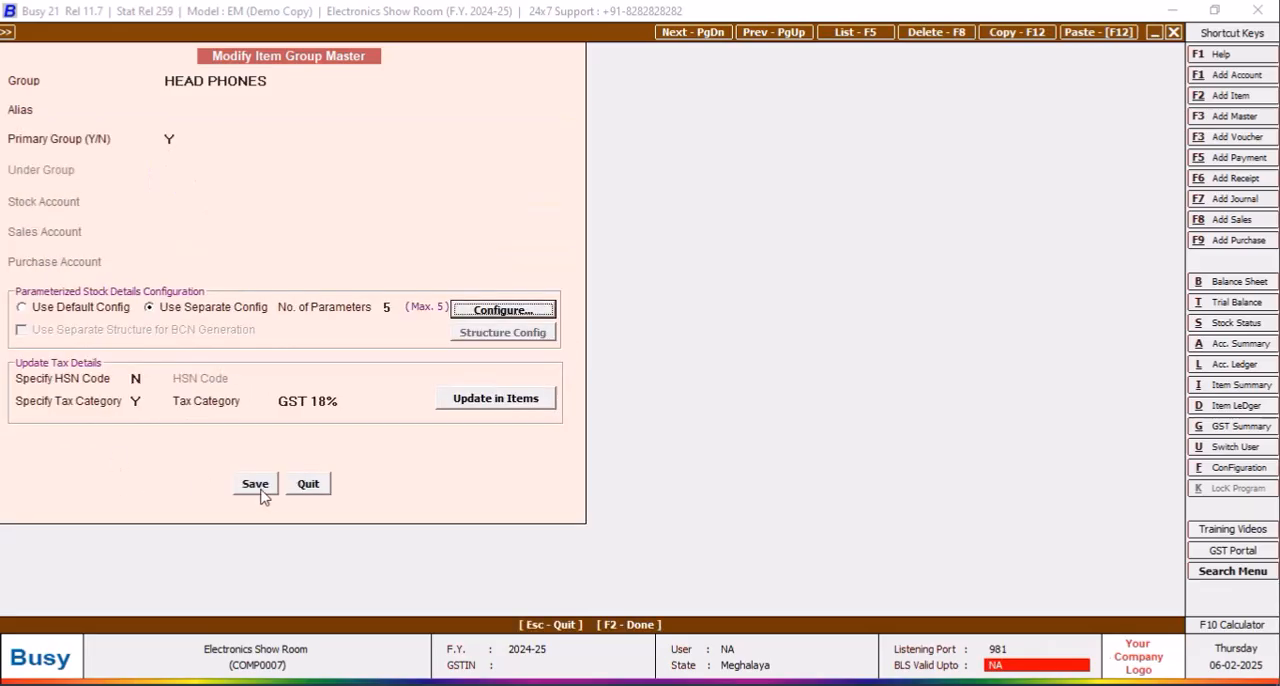
{"action": "left_click", "coordinate": [260, 487]}
{"action": "left_click", "coordinate": [242, 316]}
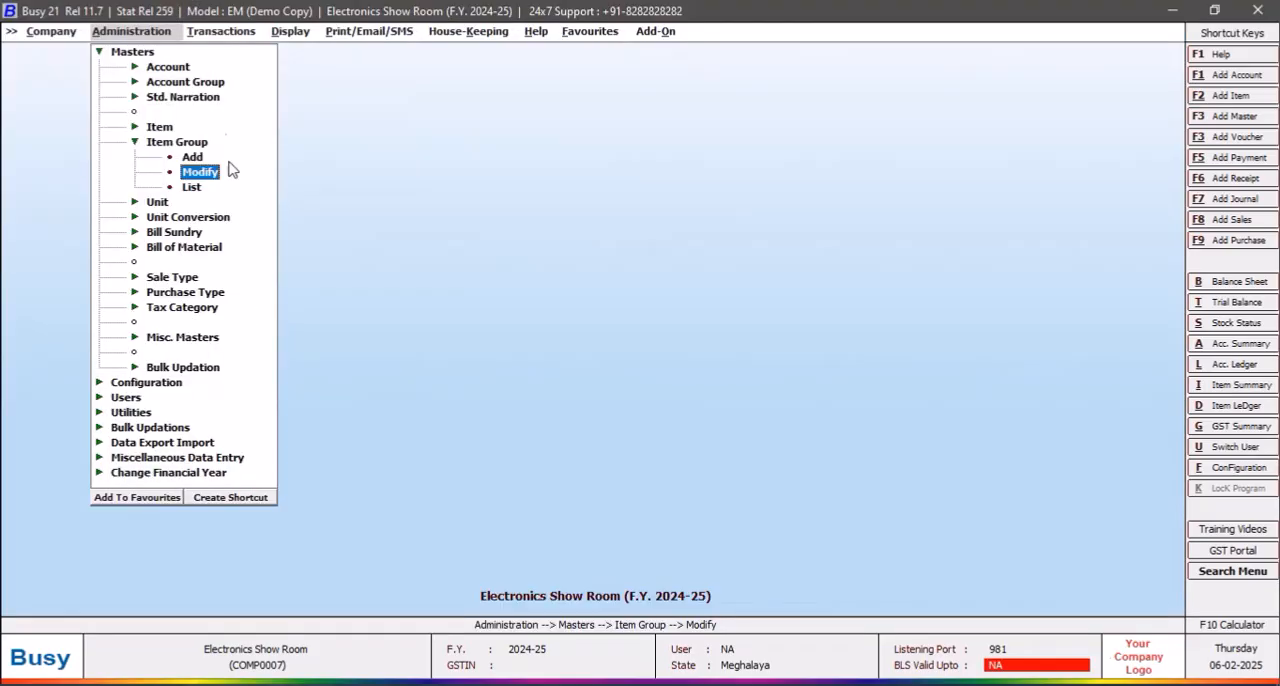
{"action": "left_click", "coordinate": [220, 31]}
{"action": "left_click", "coordinate": [229, 67]}
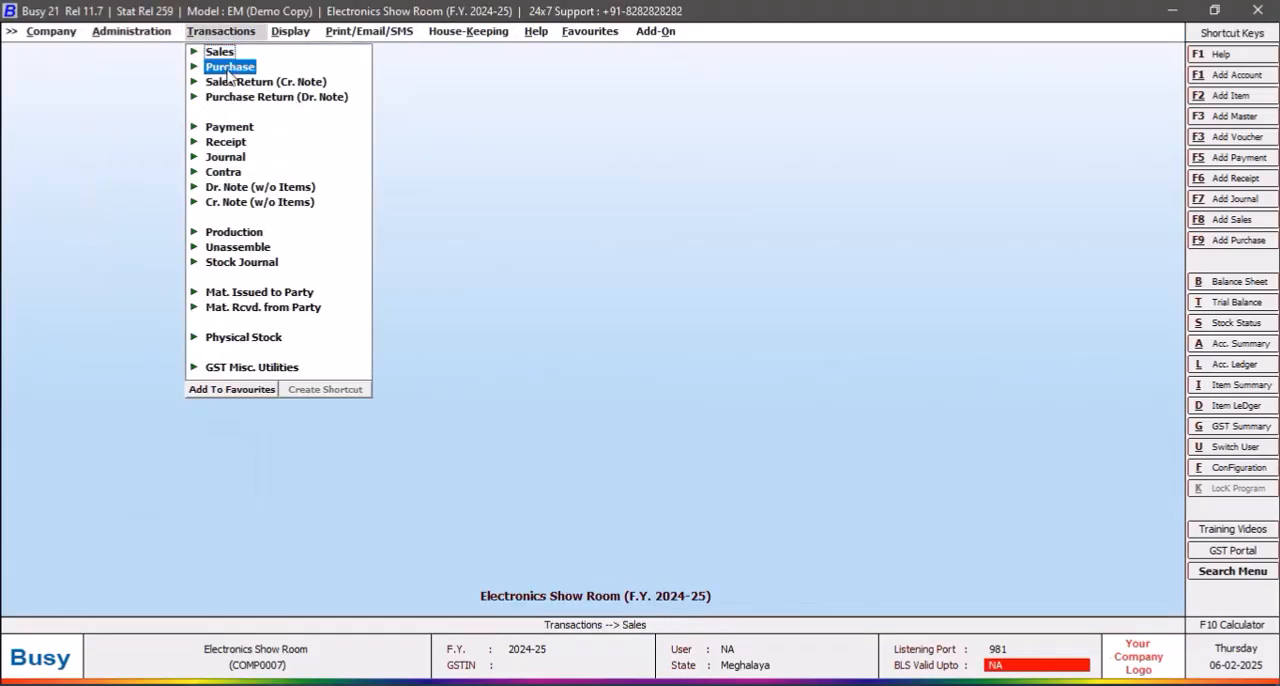
{"action": "left_click", "coordinate": [114, 36]}
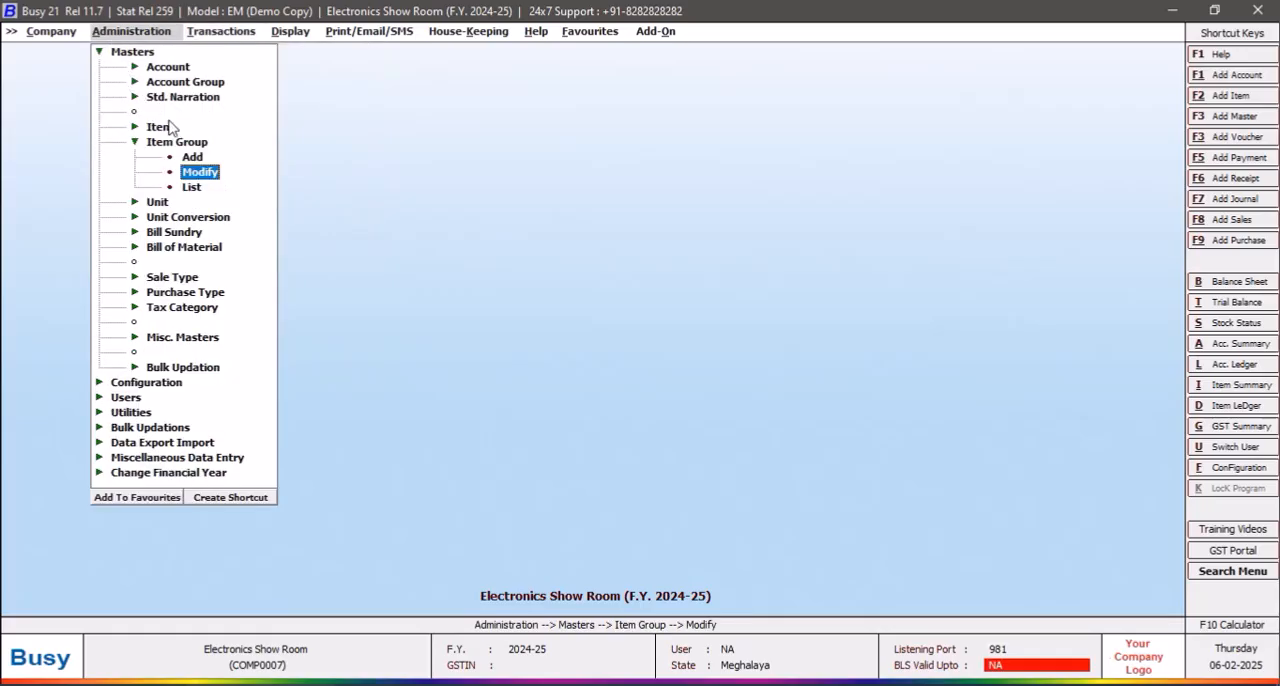
{"action": "left_click", "coordinate": [192, 174]}
{"action": "double_click", "coordinate": [86, 127]}
{"action": "left_click", "coordinate": [168, 314]}
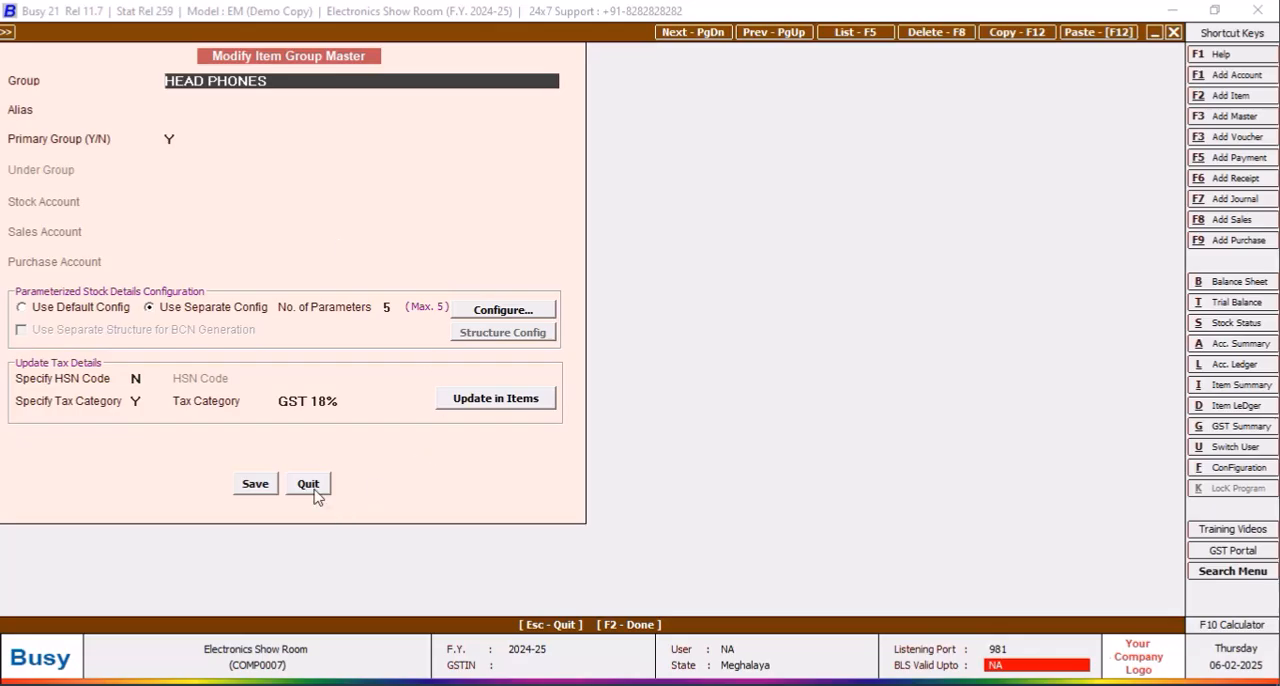
{"action": "left_click", "coordinate": [310, 486]}
{"action": "left_click", "coordinate": [230, 315]}
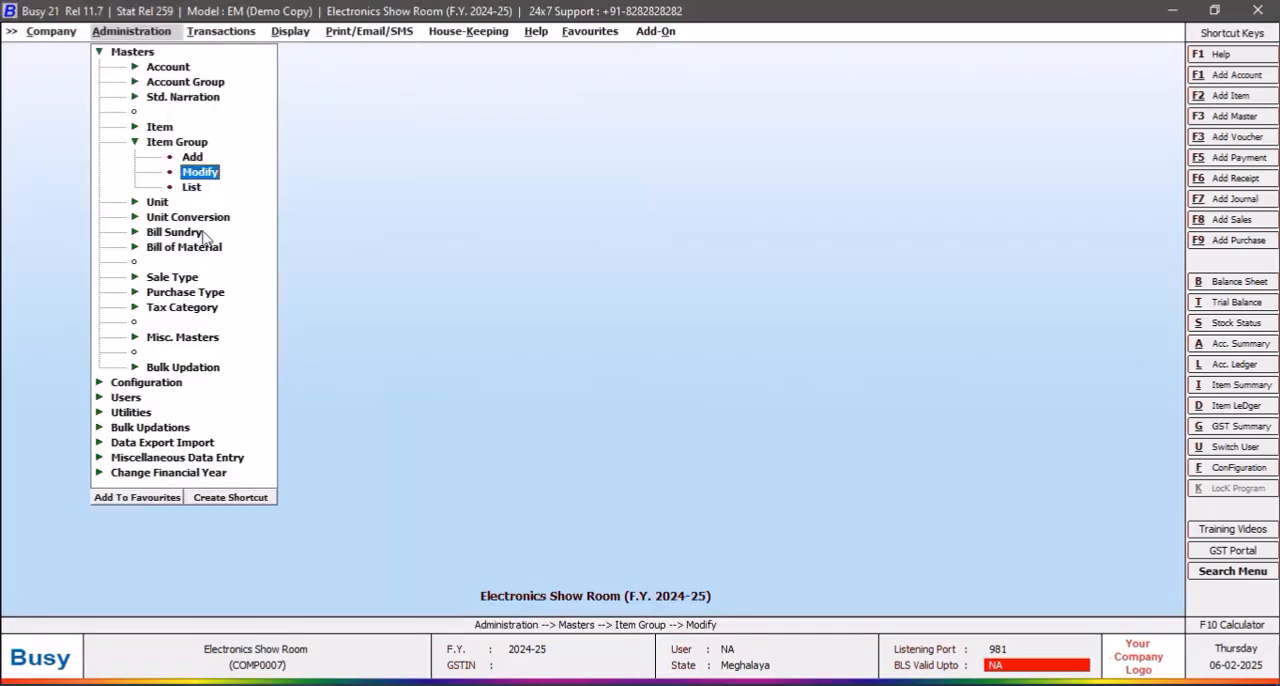
Step: Open the SONY MDR ZX3 10AP Head Phone item for modification and go through its fields to the sales price
{"action": "left_click", "coordinate": [160, 128]}
{"action": "left_click", "coordinate": [199, 157]}
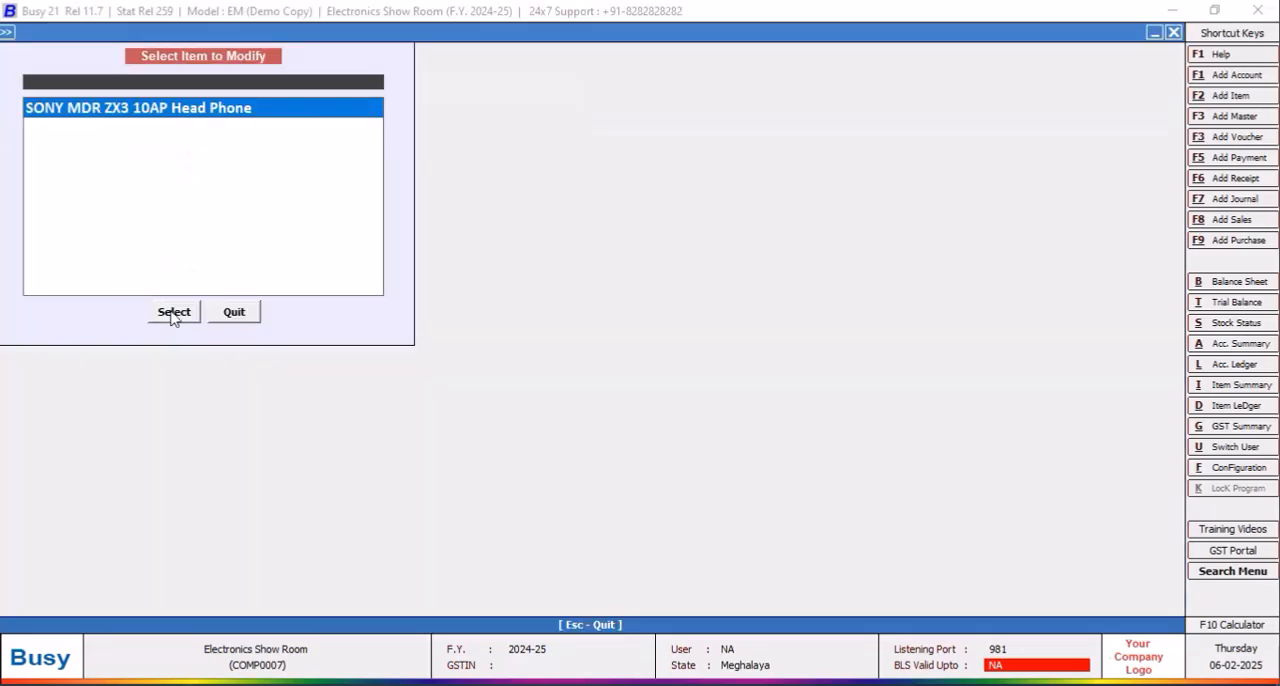
{"action": "left_click", "coordinate": [172, 314]}
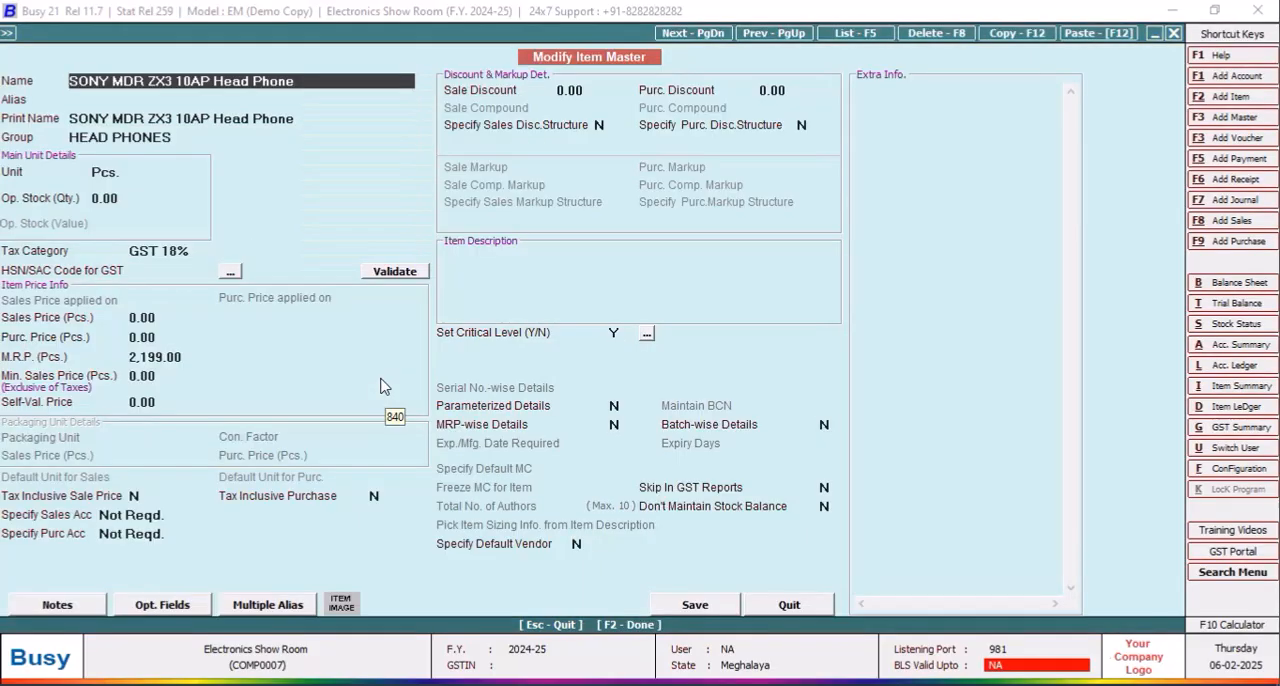
{"action": "key", "text": "Return"}
{"action": "key", "text": "Return"}
{"action": "key", "text": "Return"}
{"action": "key", "text": "Return"}
{"action": "key", "text": "Return"}
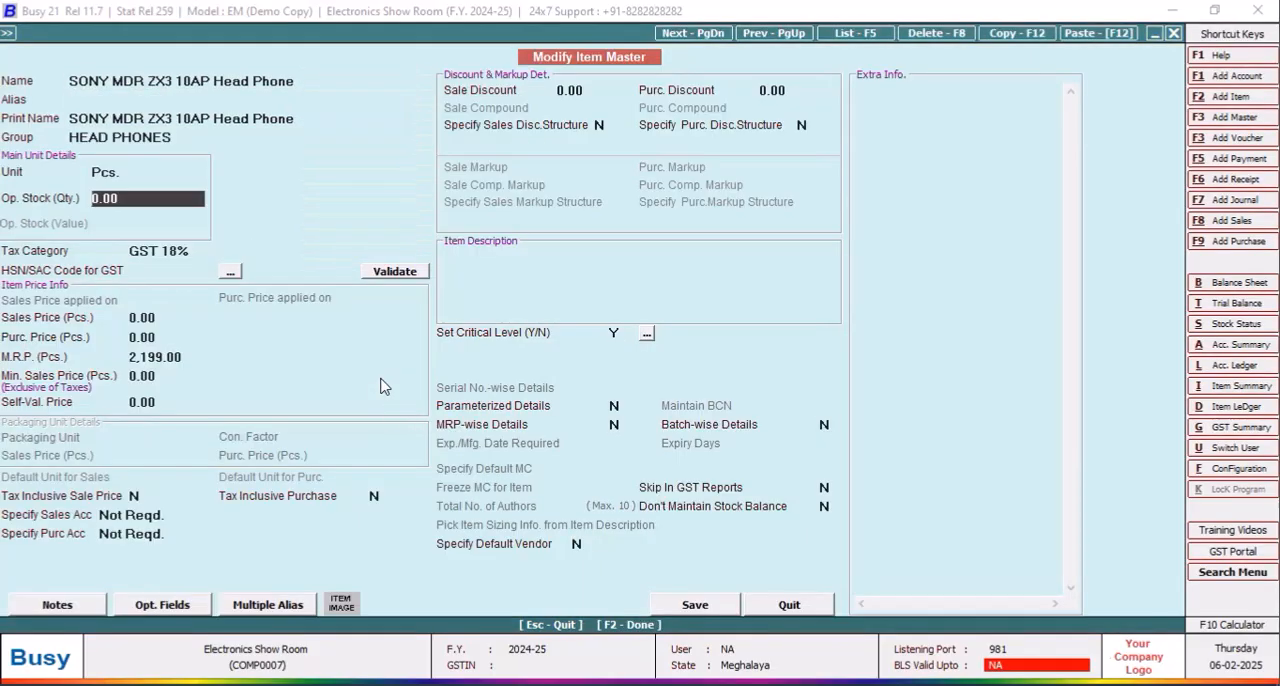
{"action": "key", "text": "Return"}
{"action": "key", "text": "Return"}
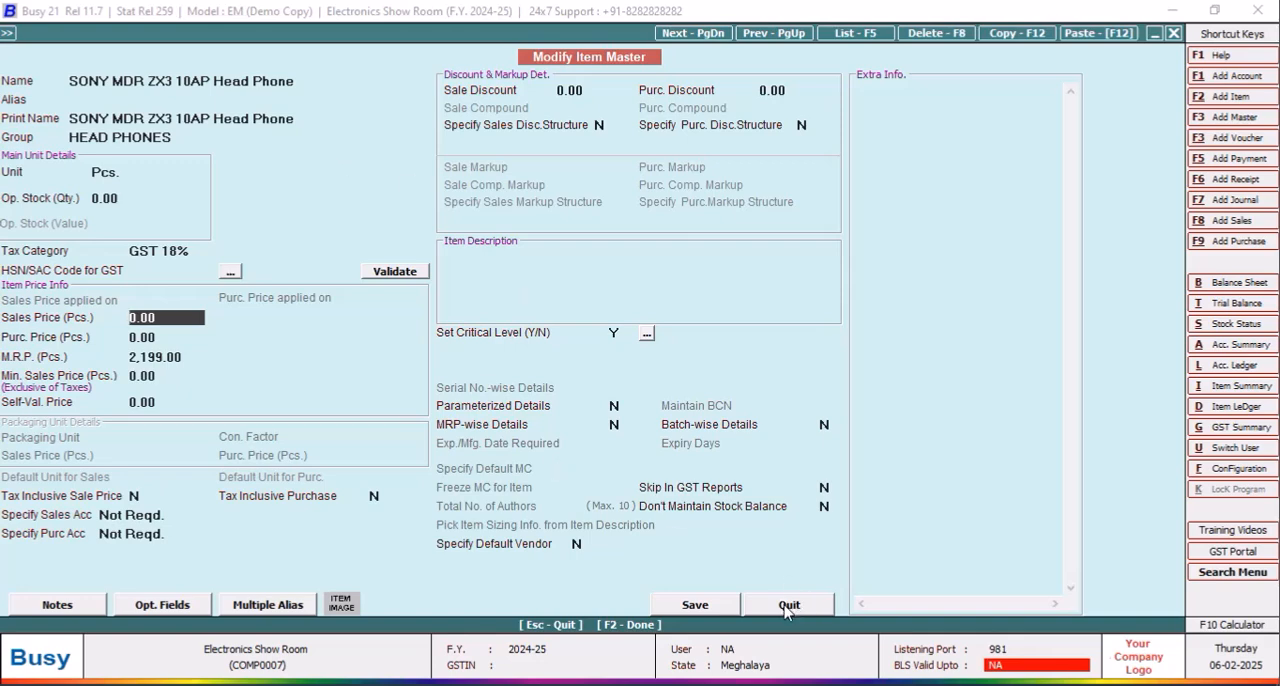
Step: Enable parameterized, MRP-wise and batch-wise details for the head phone item and set its expiry period to 3 months
{"action": "left_click", "coordinate": [616, 425]}
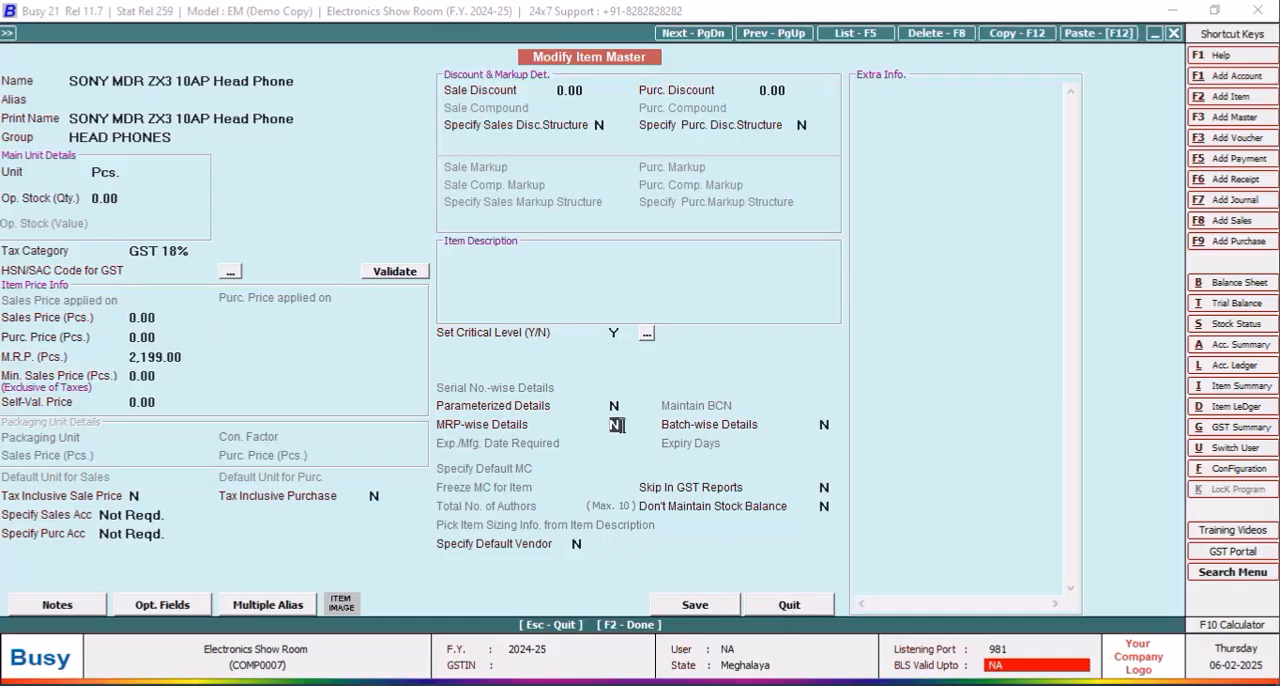
{"action": "left_click", "coordinate": [616, 405]}
{"action": "key", "text": "y"}
{"action": "left_click", "coordinate": [825, 425]}
{"action": "key", "text": "y"}
{"action": "left_click", "coordinate": [790, 444]}
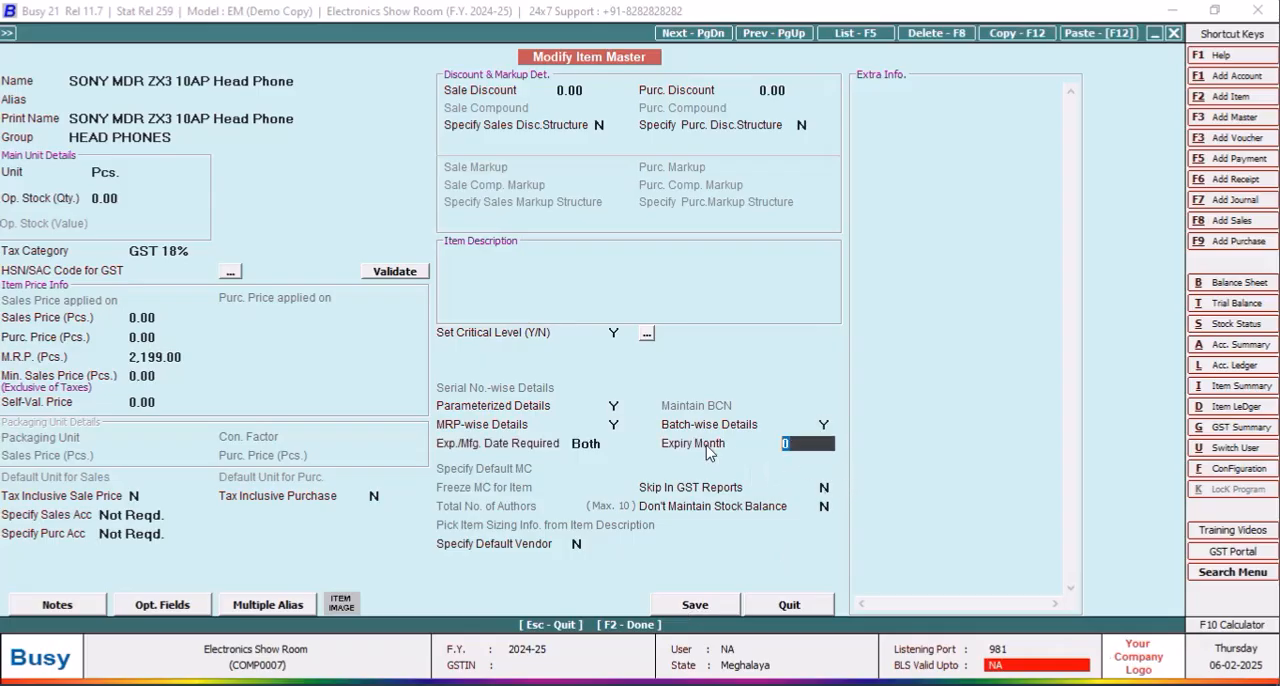
{"action": "type", "text": "3"}
{"action": "key", "text": "Return"}
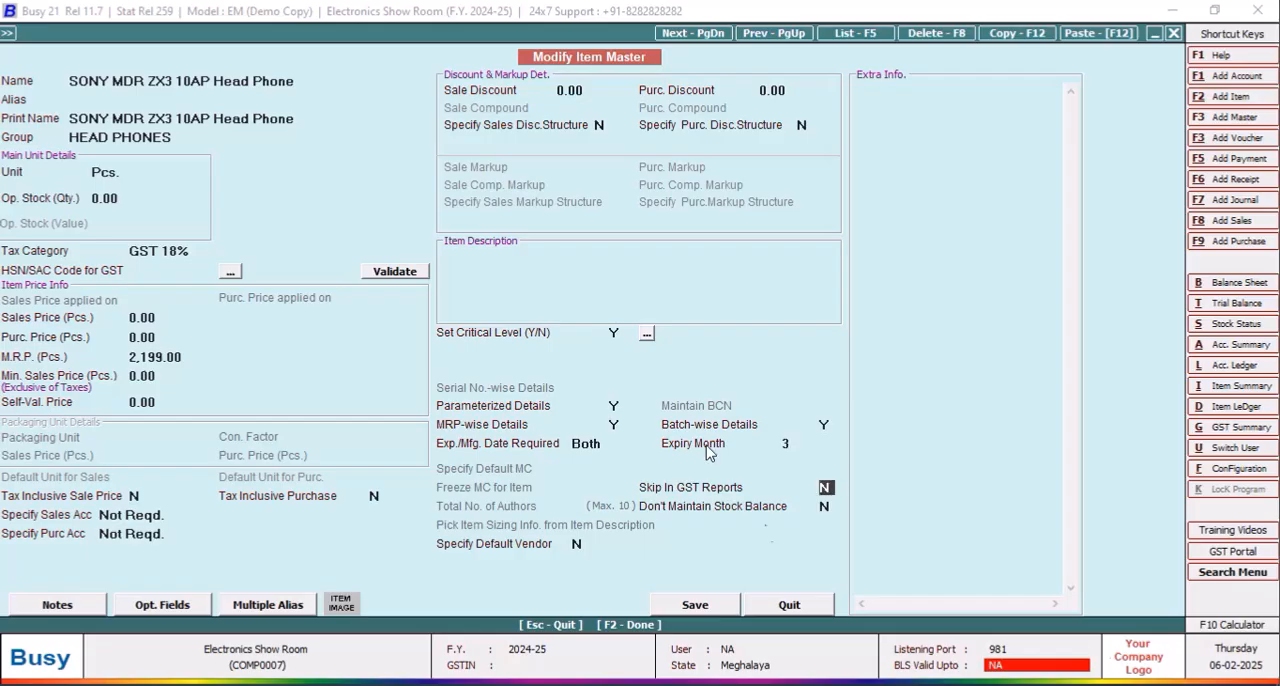
Step: Try to save the head phone item with MRP-wise details enabled
{"action": "left_click", "coordinate": [698, 607]}
{"action": "left_click", "coordinate": [750, 392]}
{"action": "left_click", "coordinate": [686, 609]}
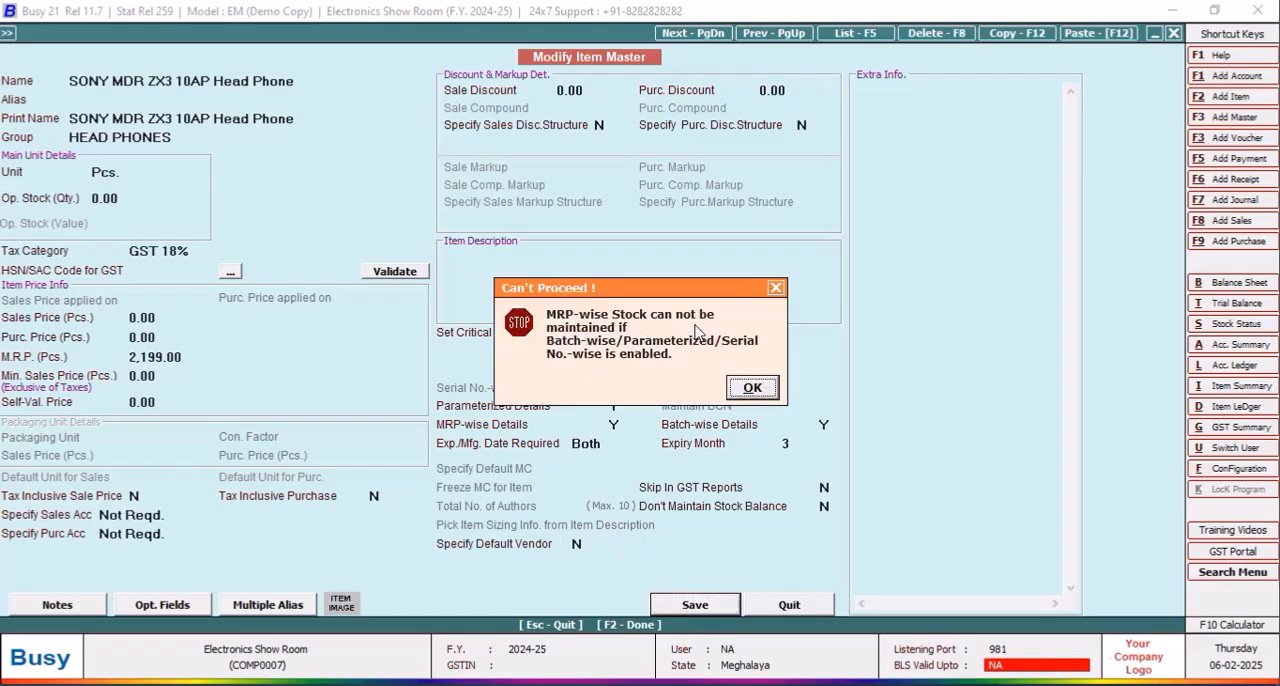
{"action": "left_click", "coordinate": [752, 390]}
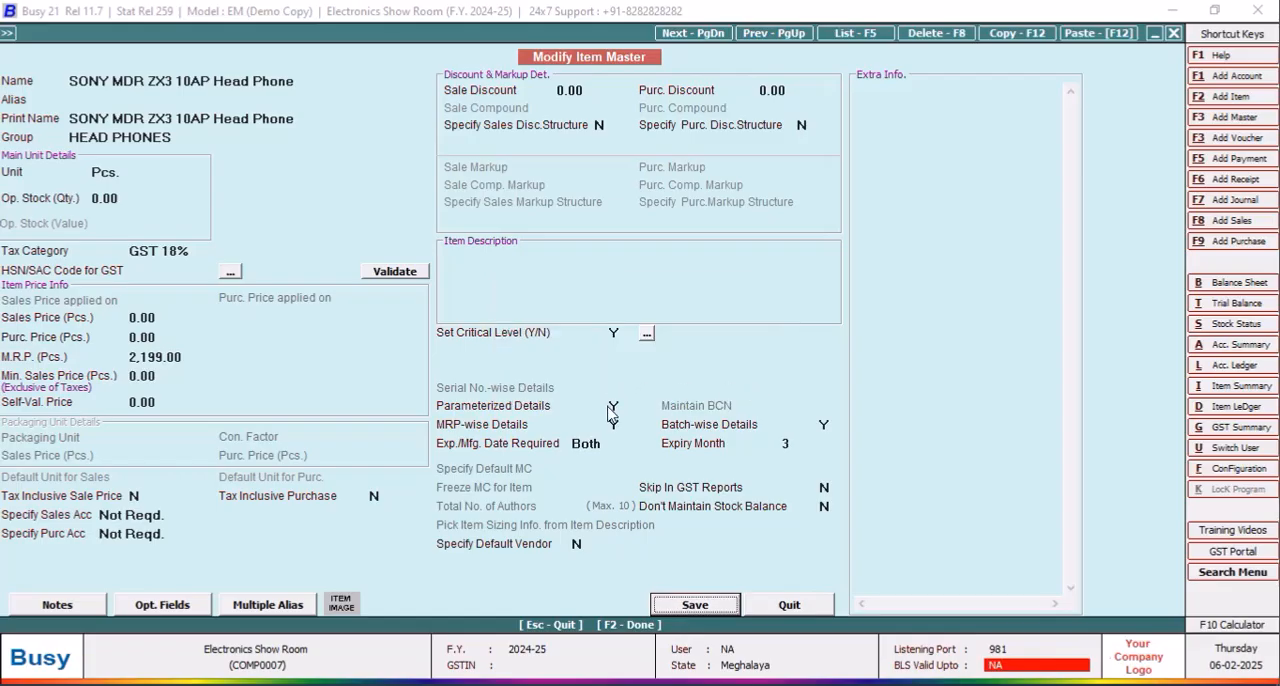
Step: Disable MRP-wise details and save the head phone item without an HSN/SAC code, using manual batch numbering
{"action": "left_click", "coordinate": [614, 425]}
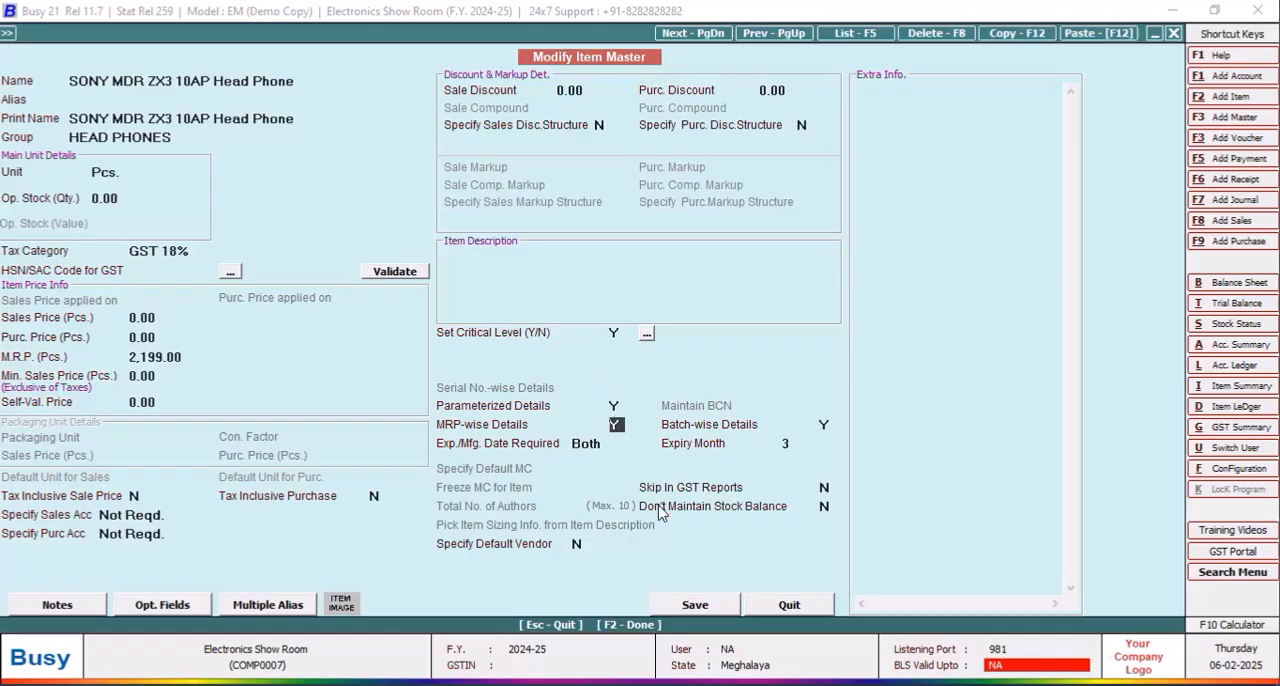
{"action": "type", "text": "N"}
{"action": "left_click", "coordinate": [686, 612]}
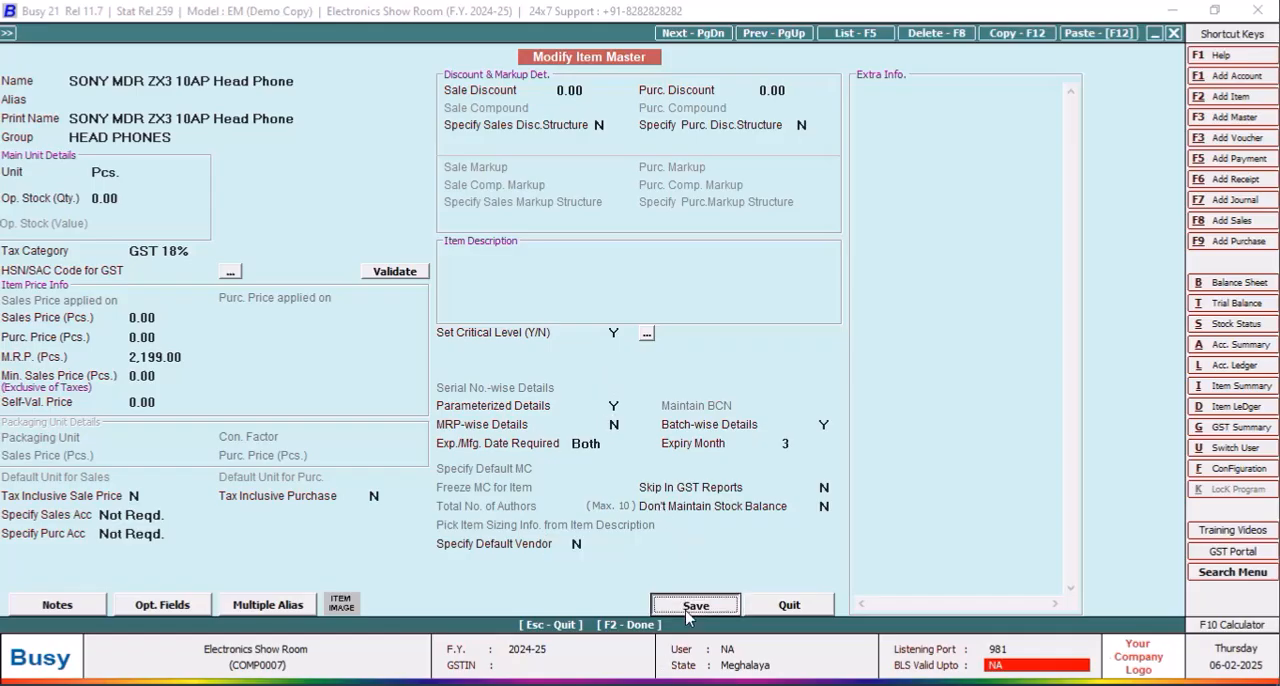
{"action": "left_click", "coordinate": [684, 398]}
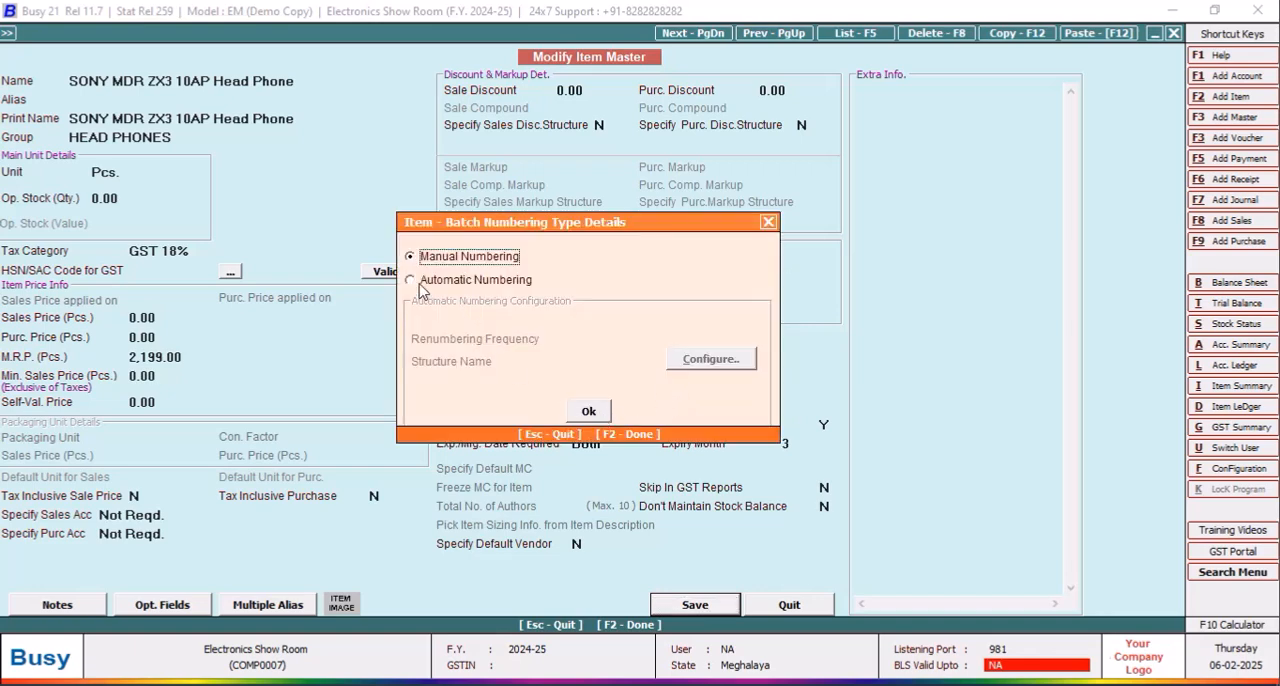
{"action": "left_click", "coordinate": [588, 411]}
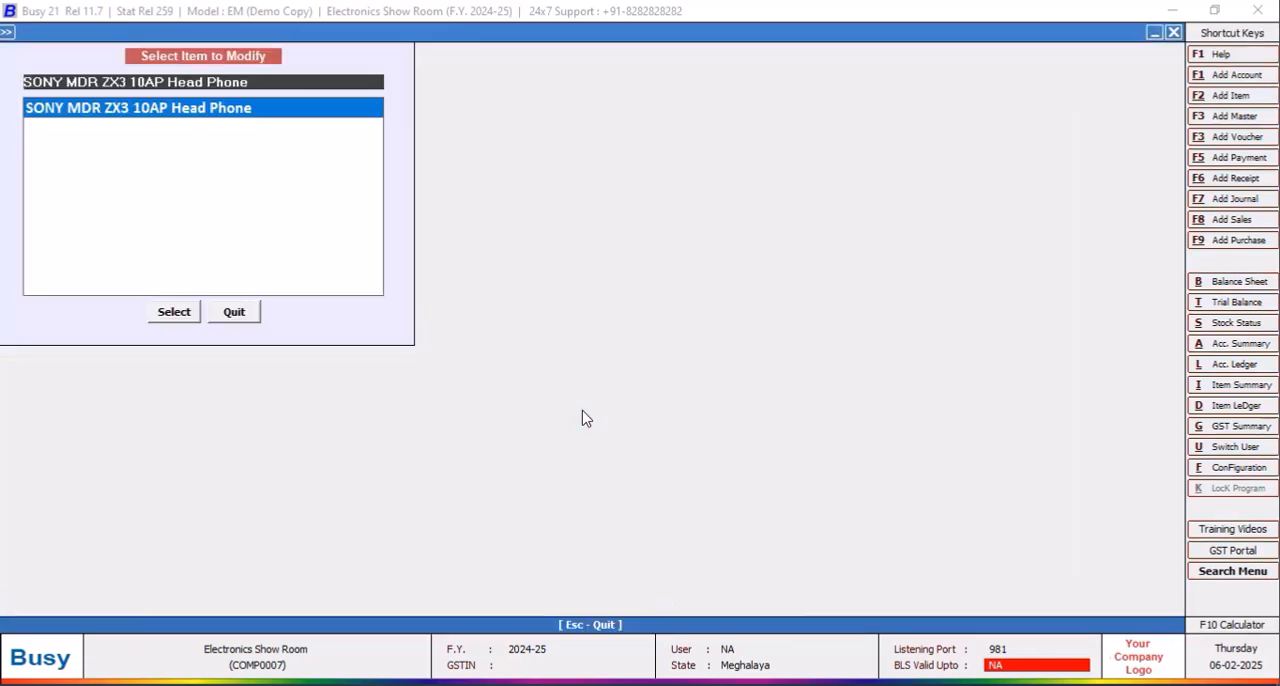
{"action": "left_click", "coordinate": [236, 311]}
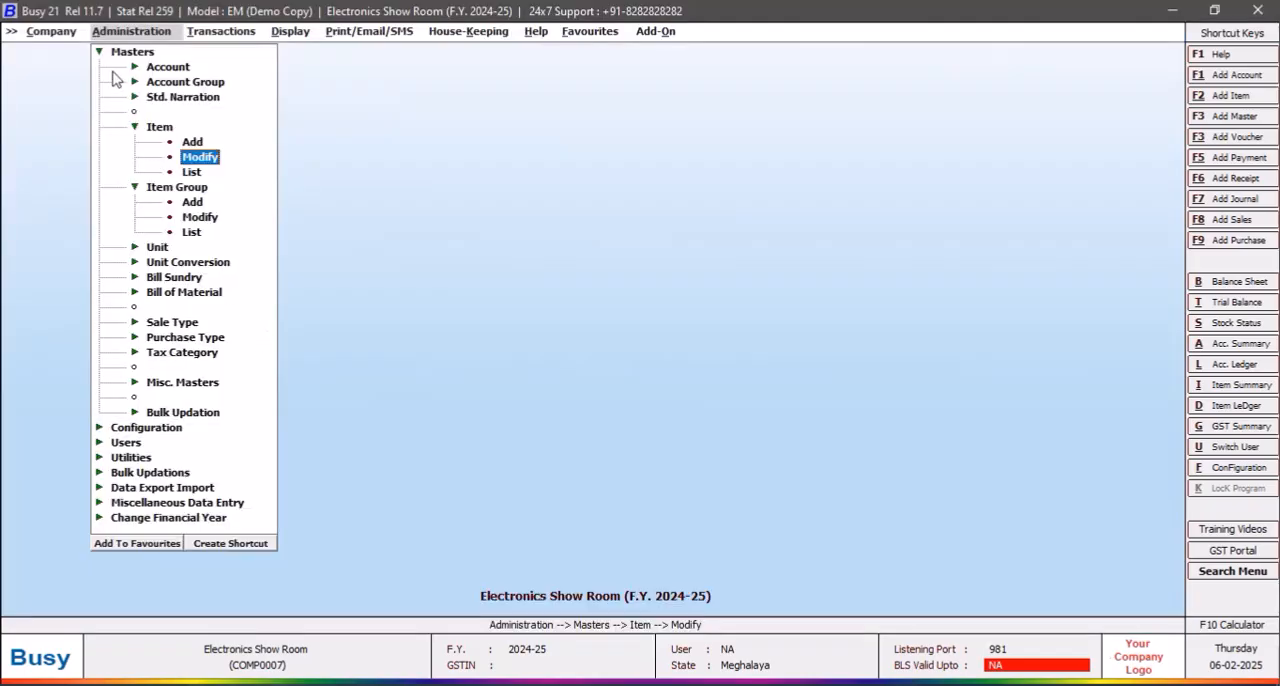
{"action": "left_click", "coordinate": [100, 55]}
{"action": "left_click", "coordinate": [99, 52]}
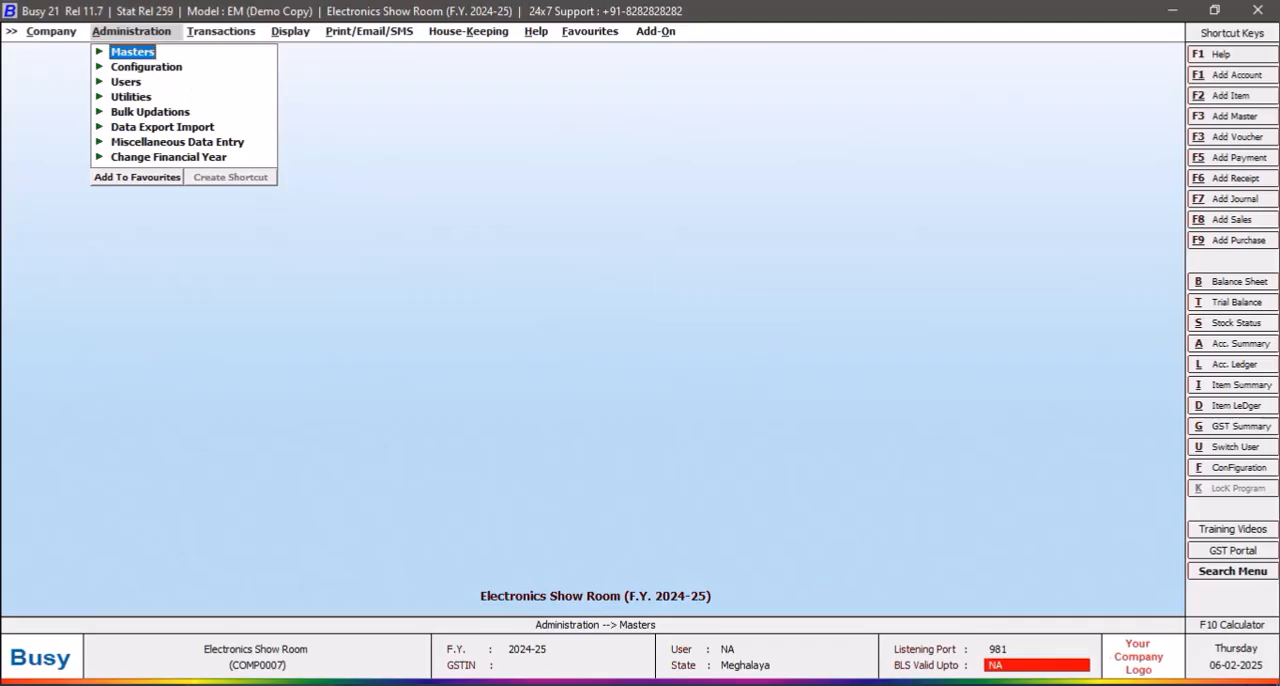
{"action": "key", "text": "super+d"}
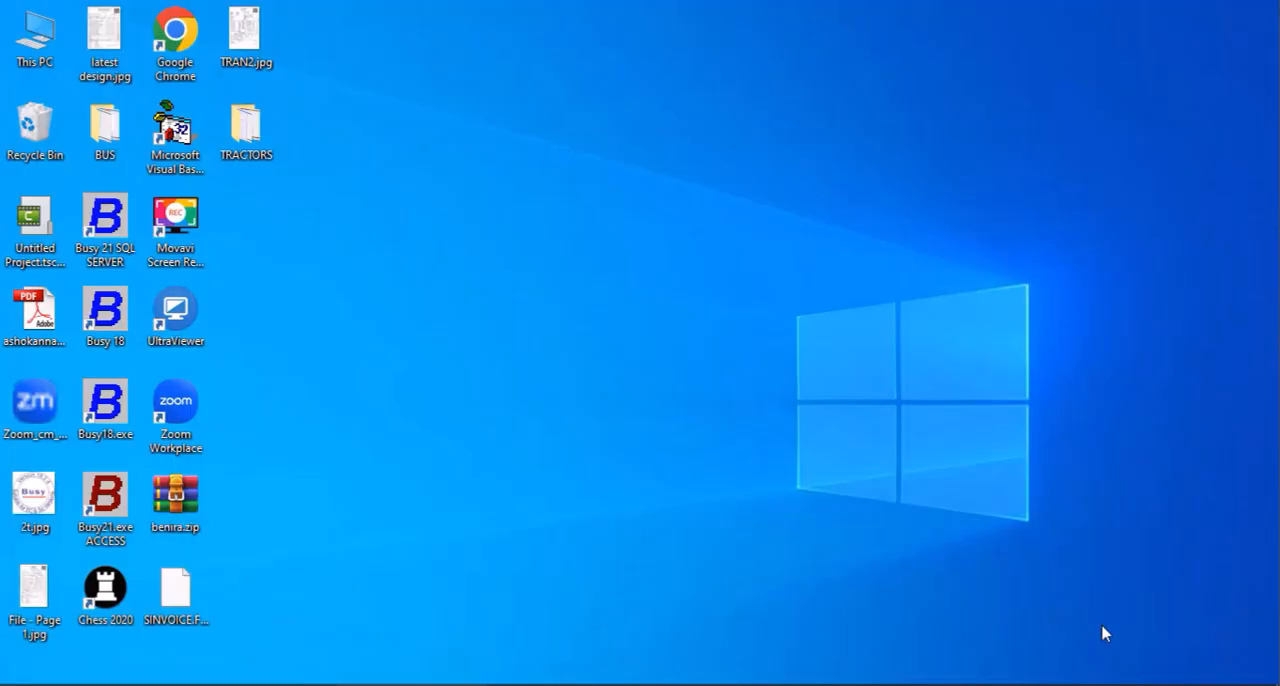
{"action": "left_click", "coordinate": [260, 684]}
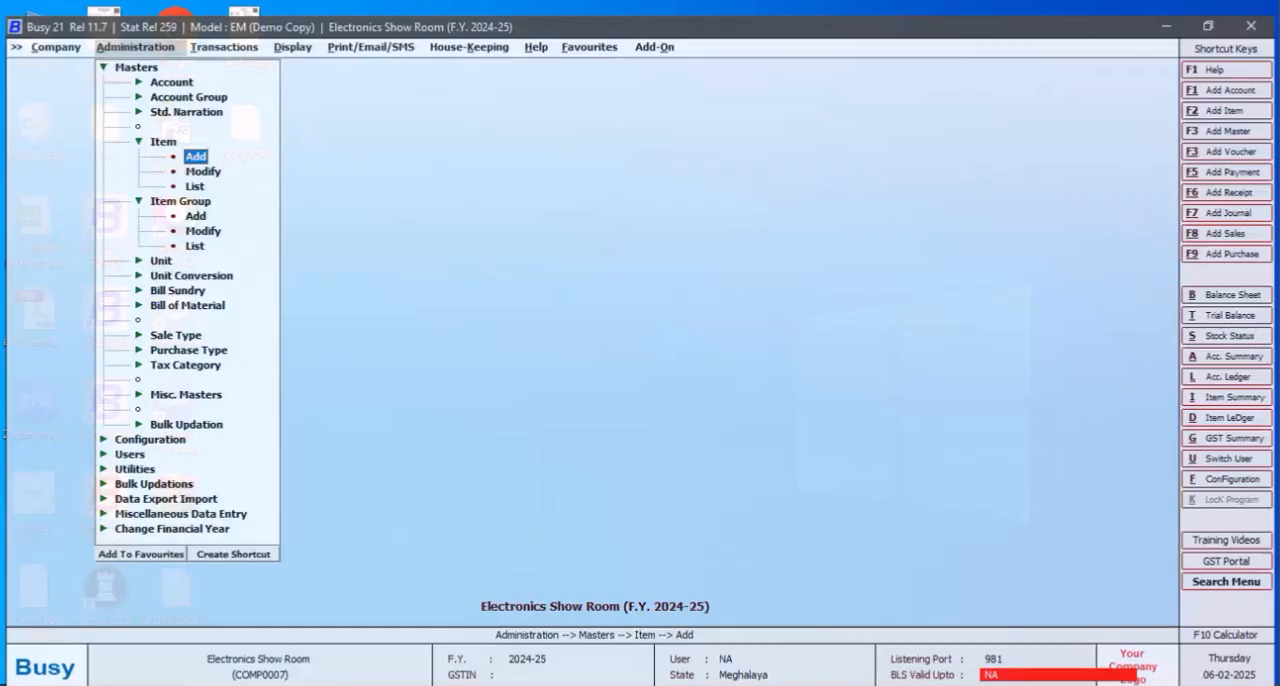
Step: Display the list of items in standard format with no tax category filter
{"action": "left_click", "coordinate": [192, 173]}
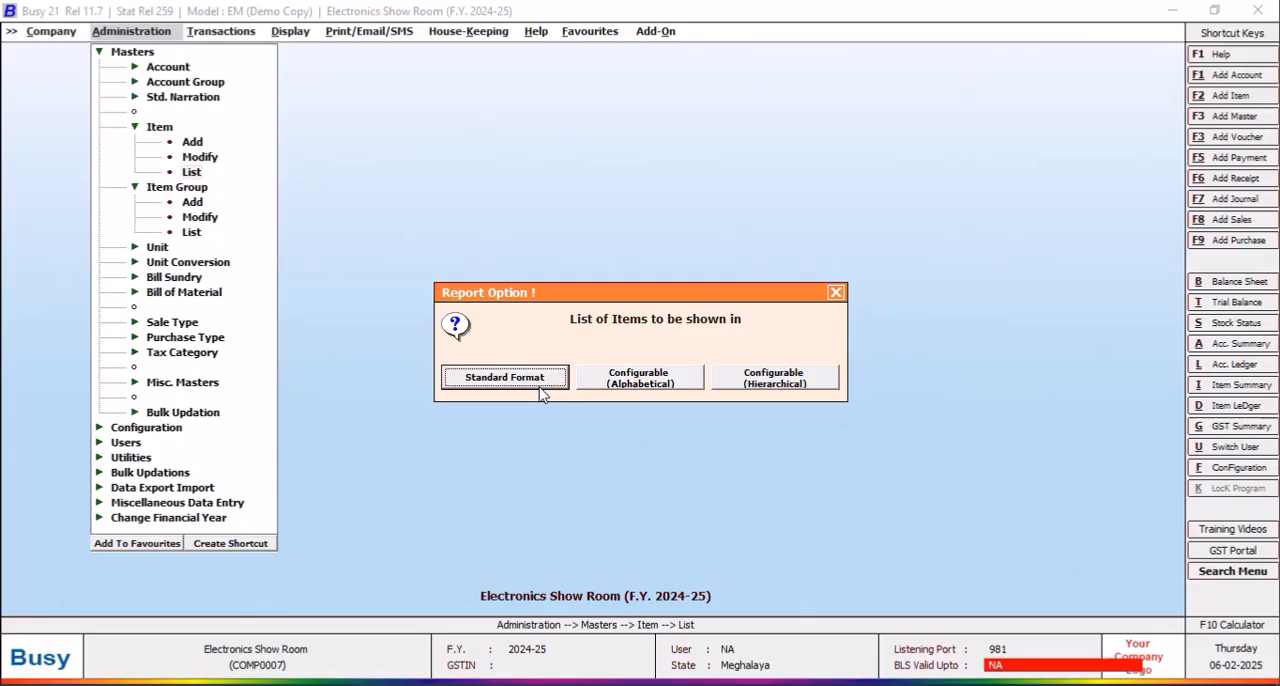
{"action": "left_click", "coordinate": [541, 392]}
{"action": "left_click", "coordinate": [541, 392]}
{"action": "left_click", "coordinate": [241, 189]}
{"action": "left_click", "coordinate": [186, 146]}
{"action": "left_click", "coordinate": [183, 125]}
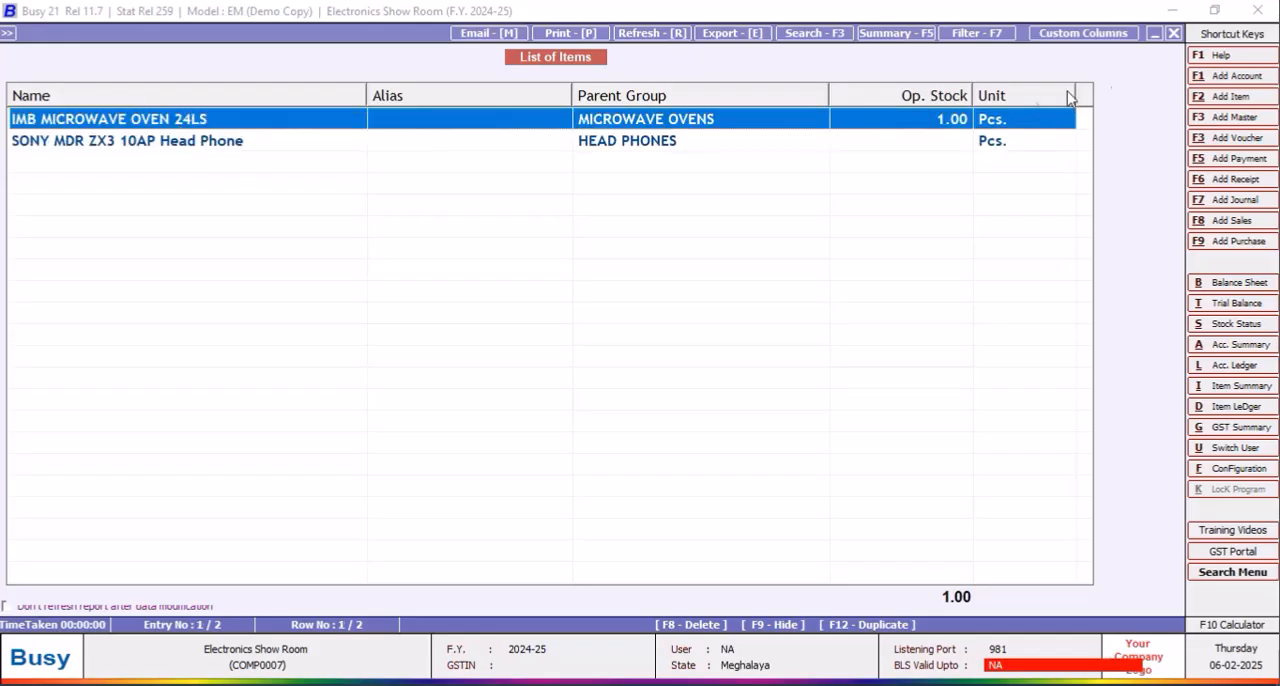
{"action": "left_click", "coordinate": [1176, 35]}
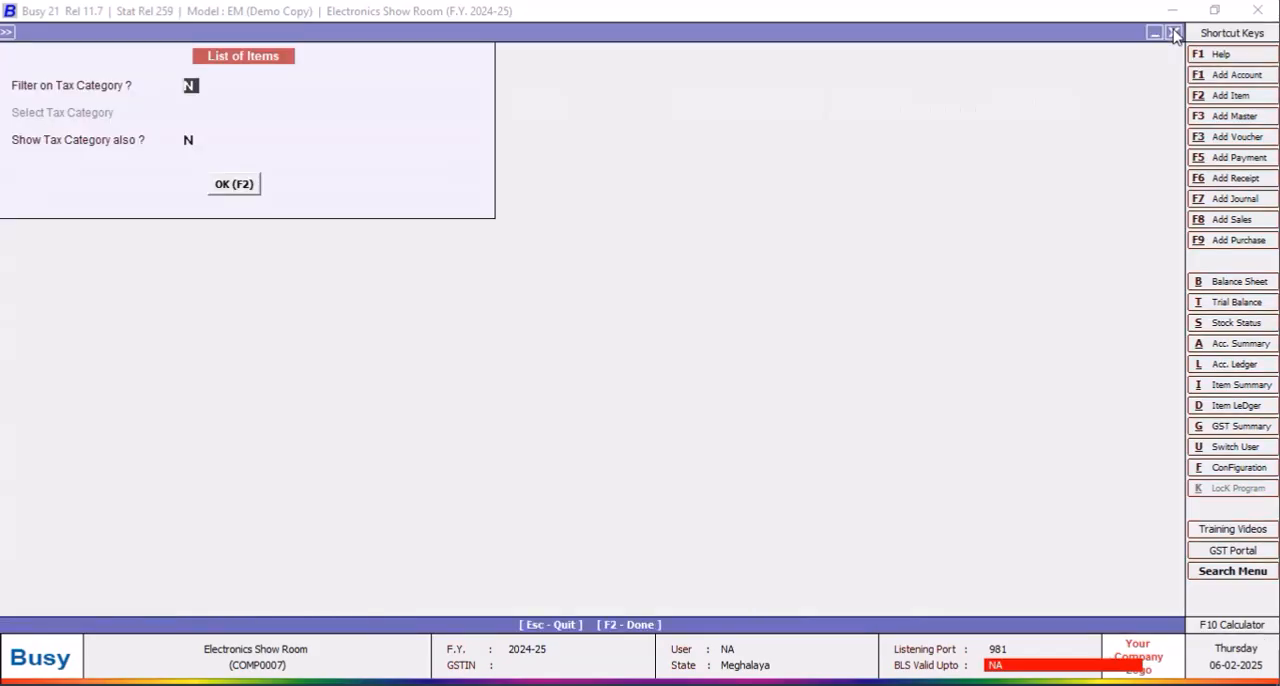
{"action": "left_click", "coordinate": [236, 189]}
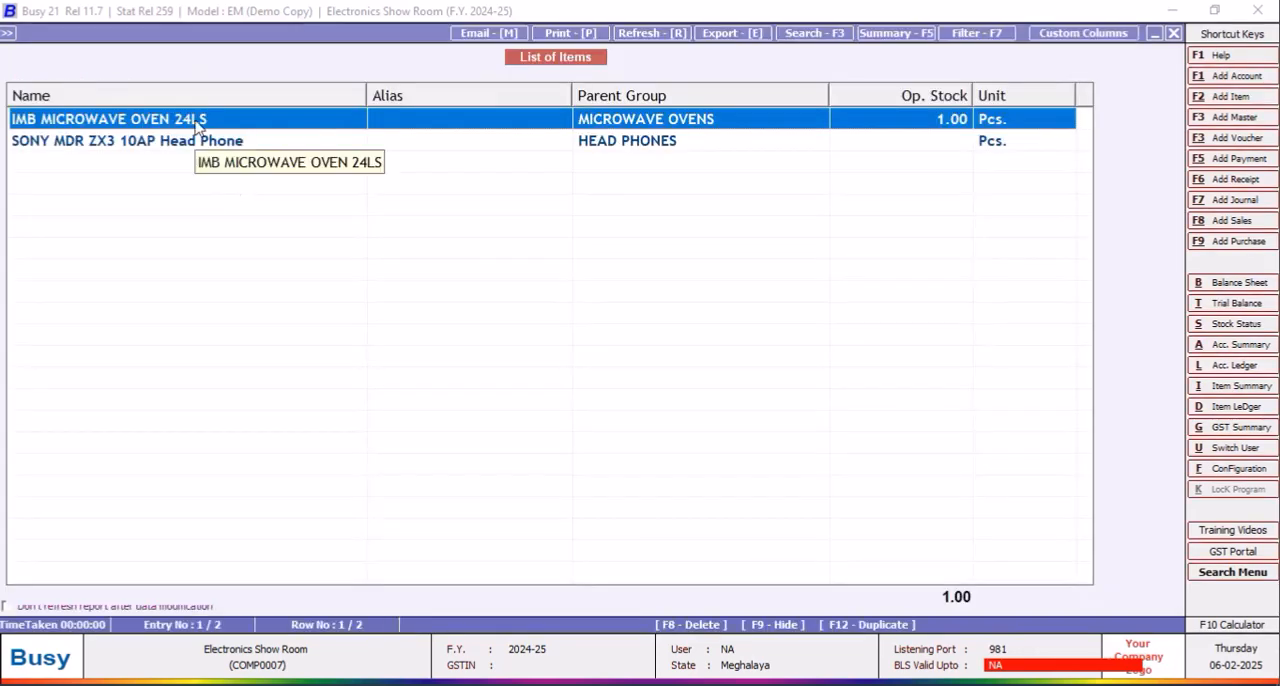
Step: Open the IMB MICROWAVE OVEN 24LS item from the list and set its opening stock quantity to 0
{"action": "double_click", "coordinate": [190, 118]}
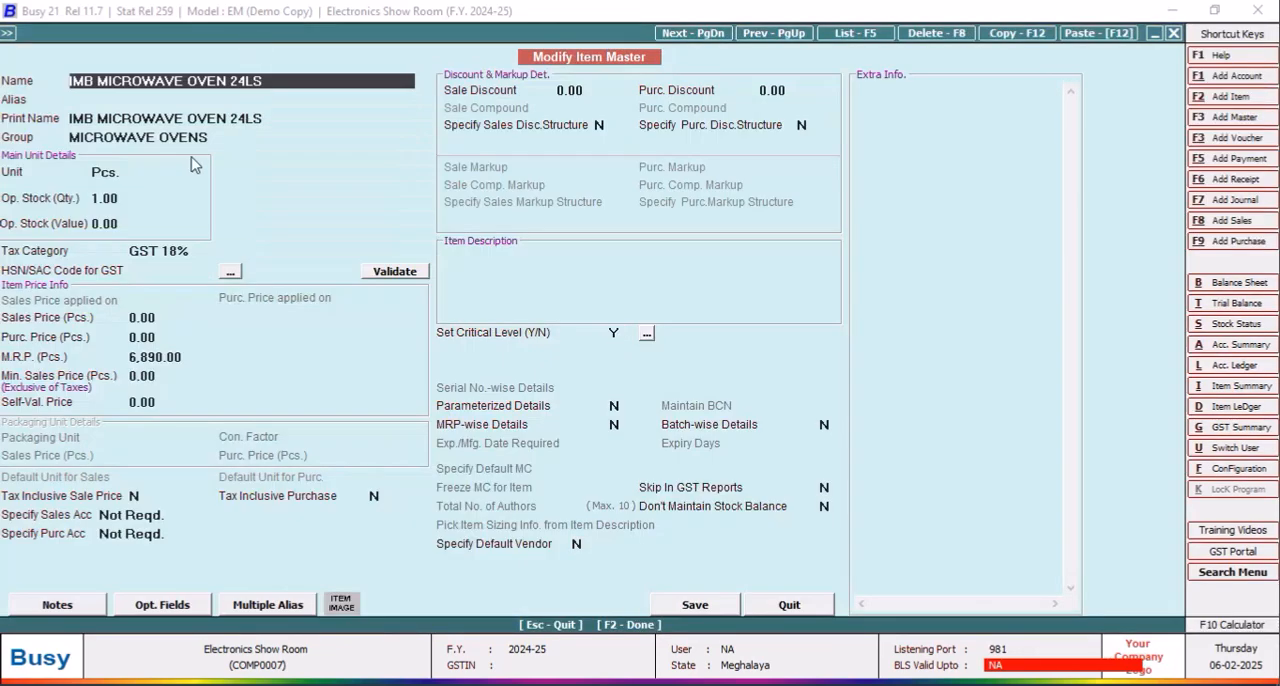
{"action": "left_click", "coordinate": [124, 199]}
{"action": "type", "text": "0"}
{"action": "key", "text": "Return"}
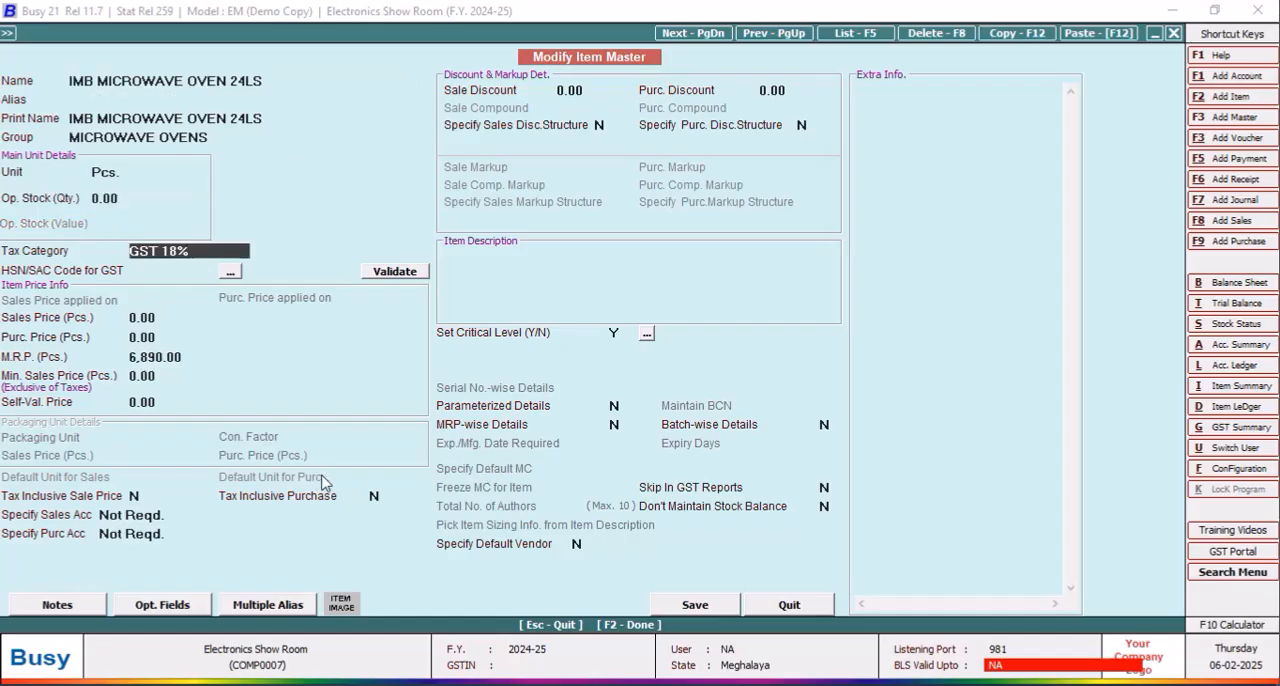
{"action": "left_click", "coordinate": [702, 607]}
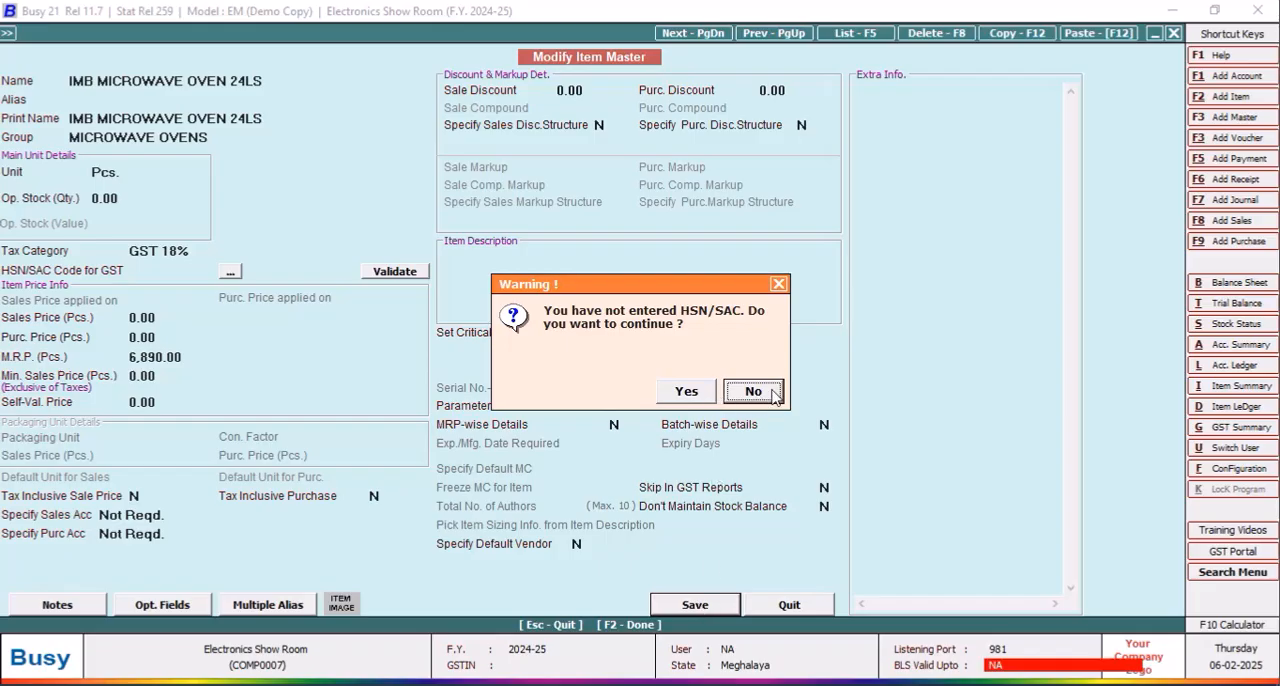
{"action": "left_click", "coordinate": [773, 393]}
Step: Enable parameterized and batch-wise details for the microwave oven item, with MRP-wise details set to N
{"action": "left_click", "coordinate": [616, 403]}
{"action": "type", "text": "y"}
{"action": "key", "text": "Return"}
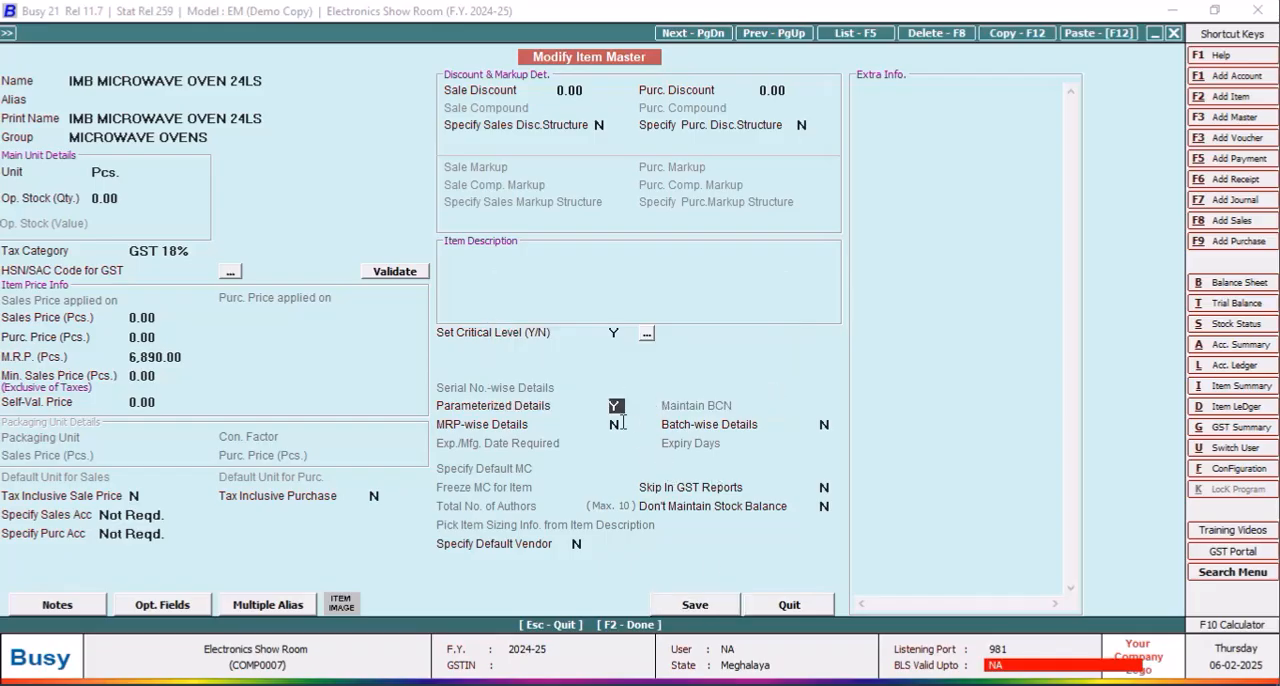
{"action": "type", "text": "y"}
{"action": "left_click", "coordinate": [827, 425]}
{"action": "type", "text": "y"}
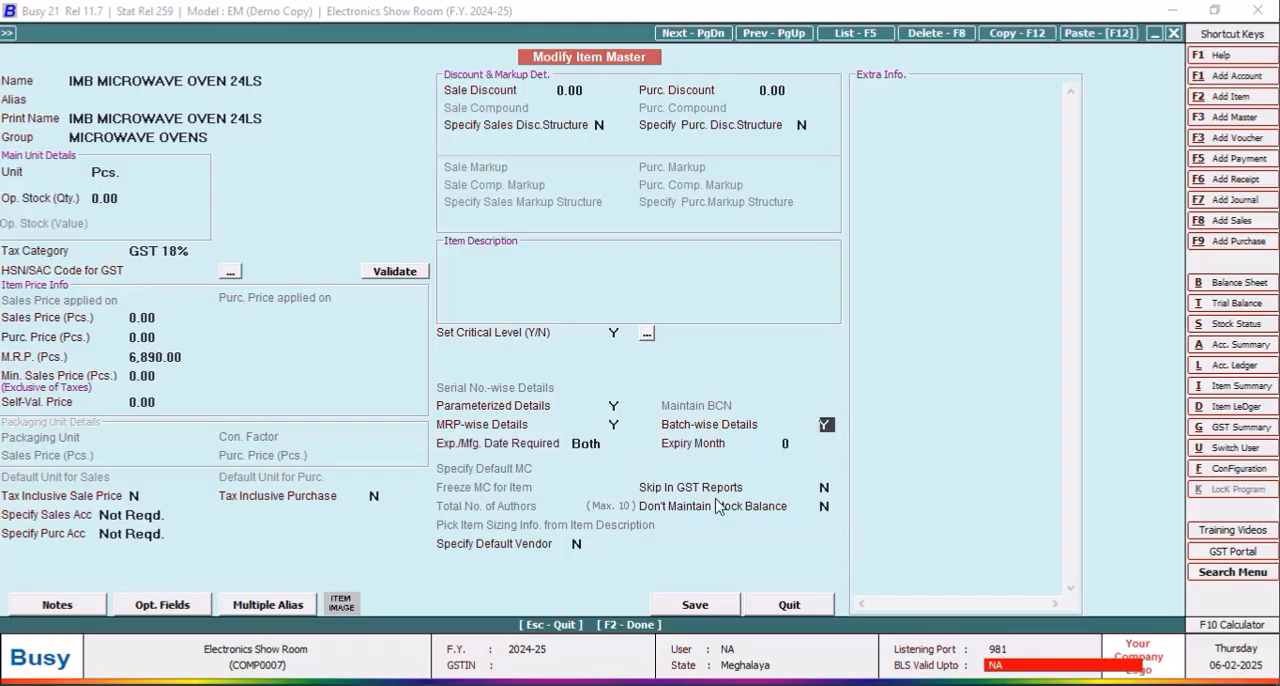
{"action": "left_click", "coordinate": [612, 428]}
{"action": "type", "text": "n"}
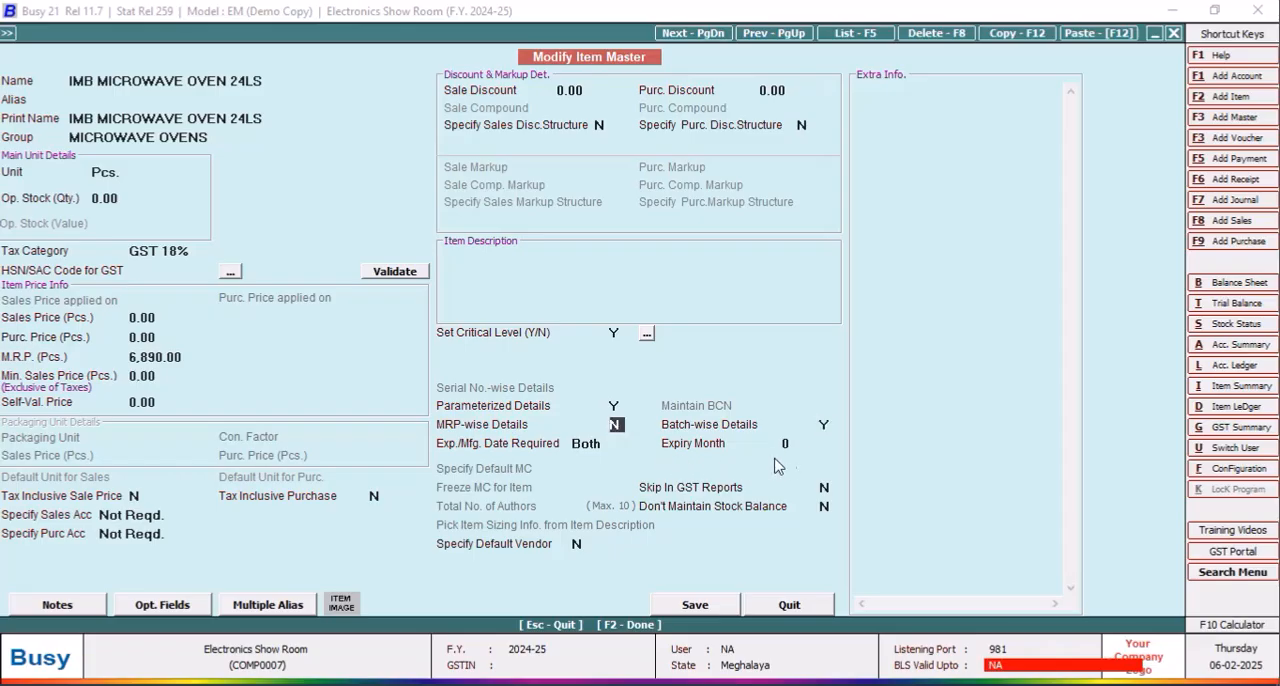
Step: Set the microwave oven item's expiry period to 12 months and save it without an HSN/SAC code, accepting the batch numbering type
{"action": "left_click", "coordinate": [796, 443]}
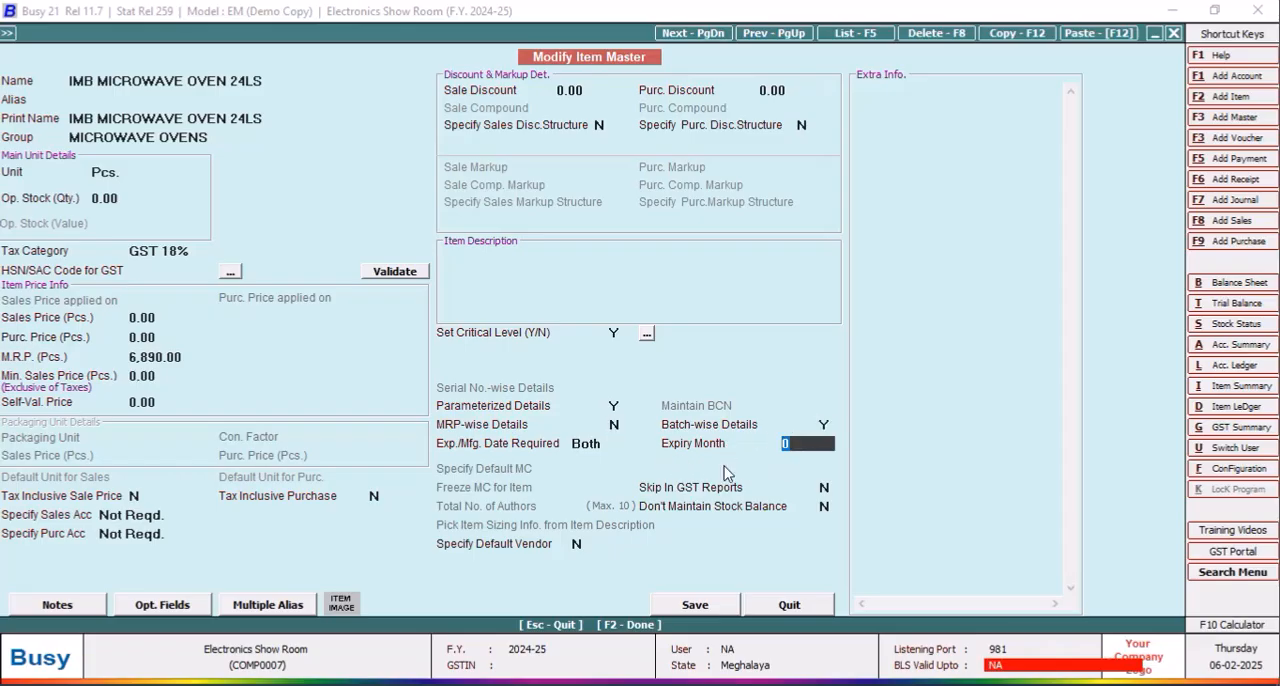
{"action": "type", "text": "1"}
{"action": "key", "text": "BackSpace"}
{"action": "type", "text": "12"}
{"action": "key", "text": "Return"}
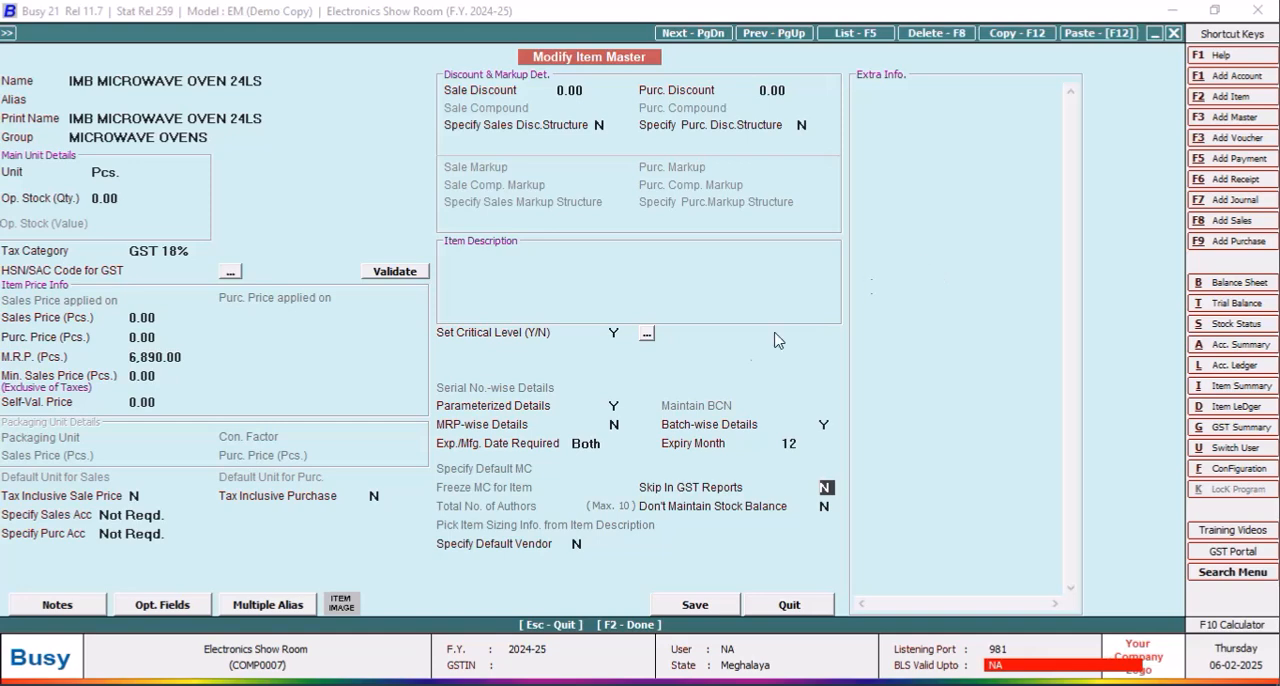
{"action": "left_click", "coordinate": [698, 612]}
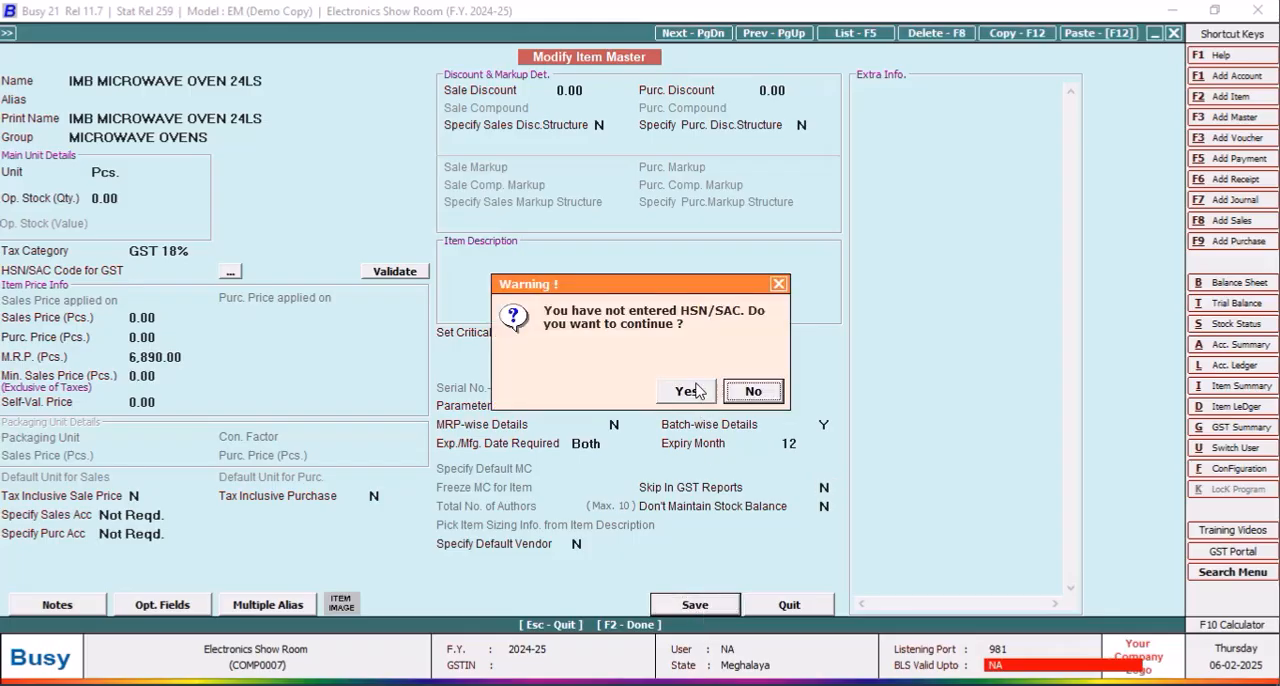
{"action": "left_click", "coordinate": [690, 395]}
{"action": "left_click", "coordinate": [588, 416]}
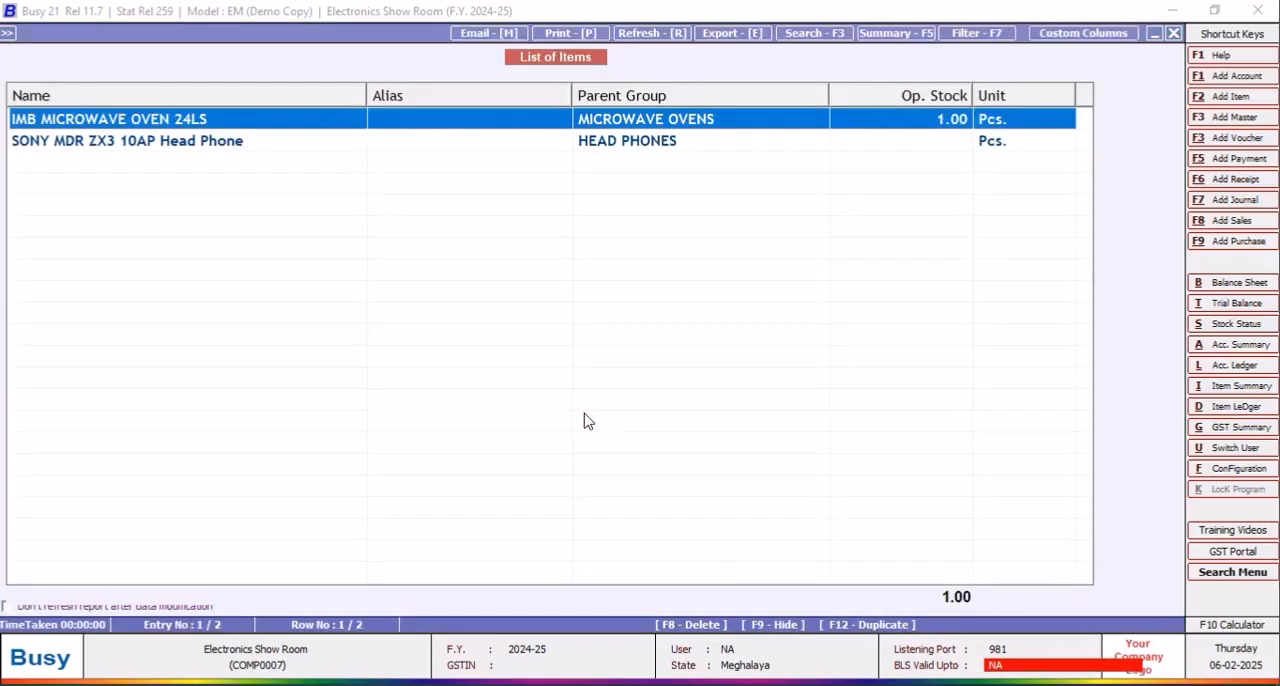
Step: Close the list of items and its report options, and start a new purchase voucher
{"action": "left_click", "coordinate": [1175, 33]}
{"action": "left_click", "coordinate": [1176, 33]}
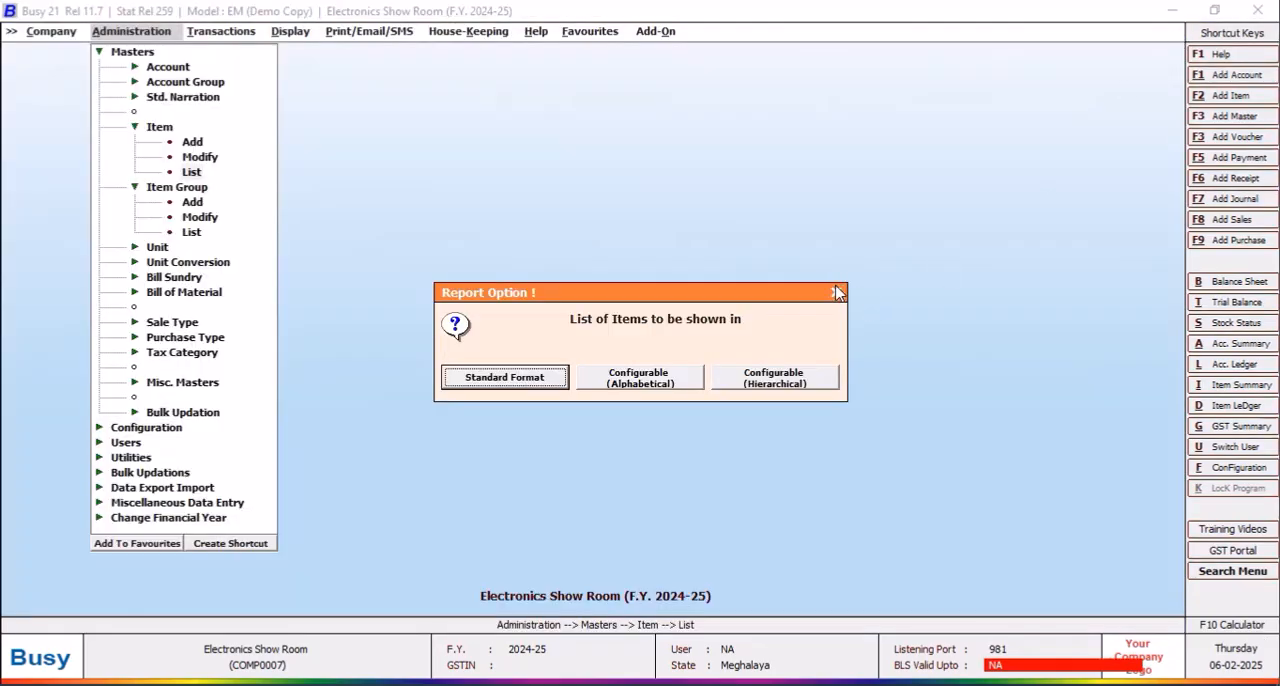
{"action": "left_click", "coordinate": [833, 290]}
{"action": "left_click", "coordinate": [798, 290]}
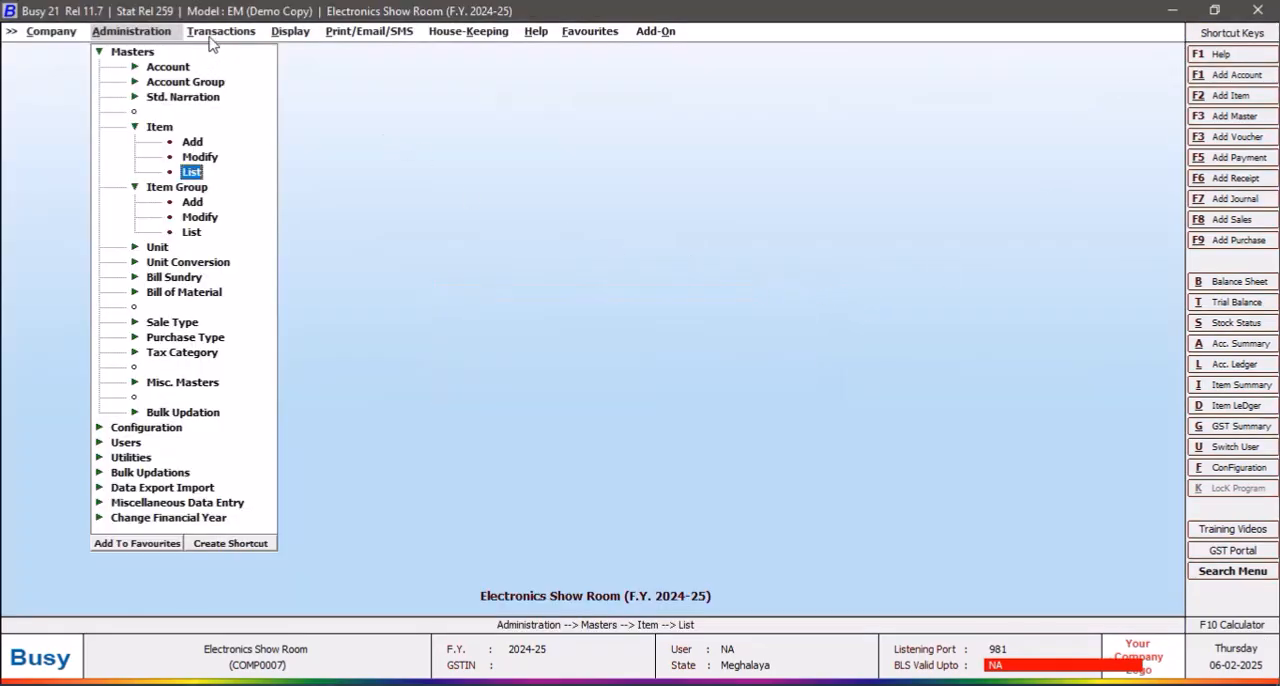
{"action": "left_click", "coordinate": [217, 33]}
{"action": "left_click", "coordinate": [253, 82]}
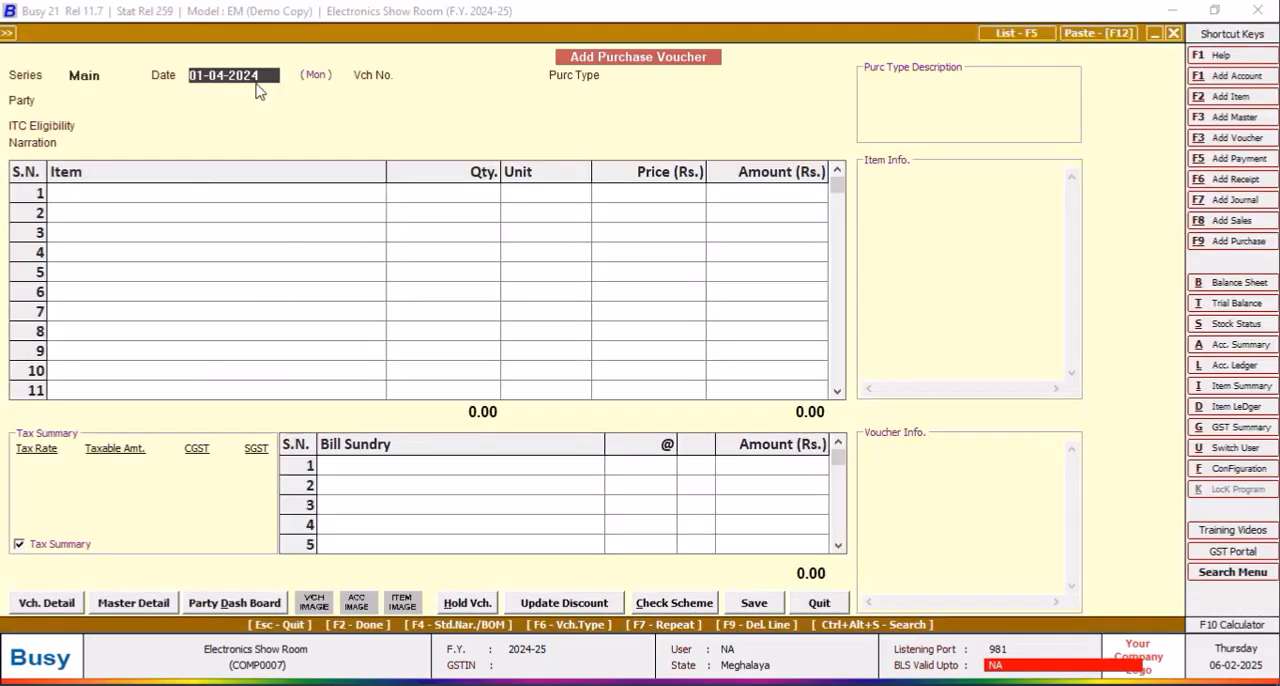
Step: Keep the voucher date 01-04-2024, set the voucher number to PURC001 and choose Local-ItemWise as the purchase type
{"action": "key", "text": "Return"}
{"action": "type", "text": "P"}
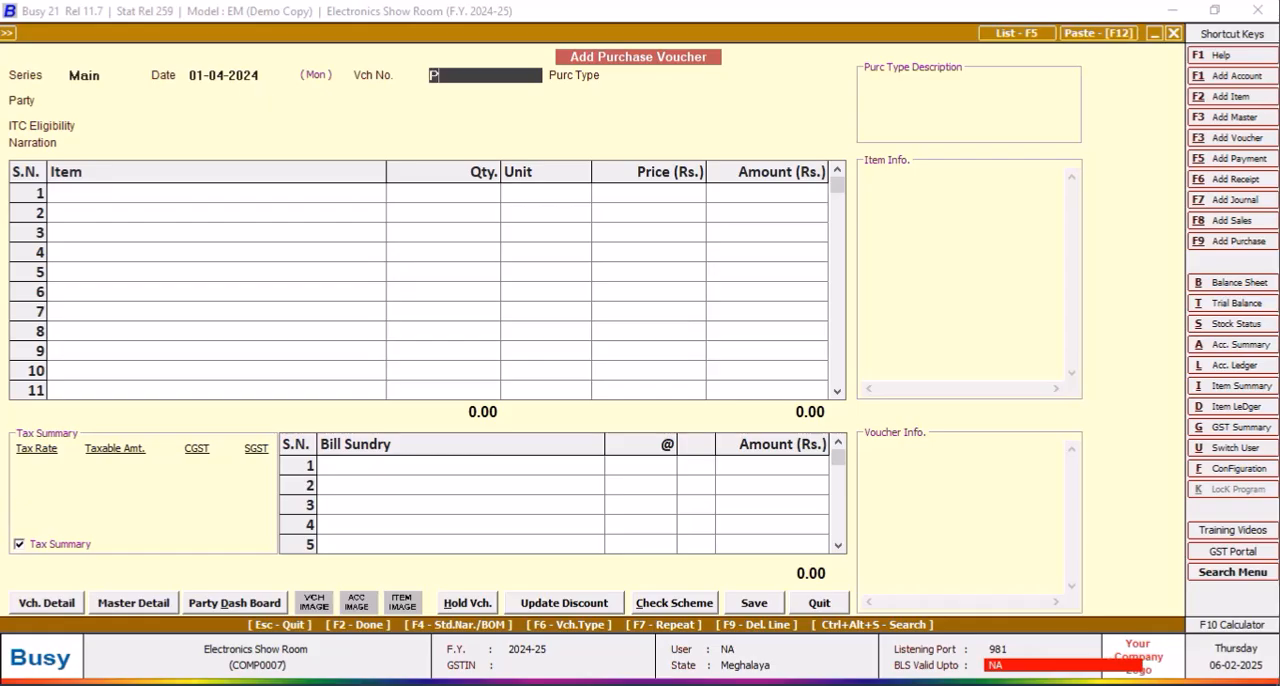
{"action": "type", "text": "URC001"}
{"action": "key", "text": "Return"}
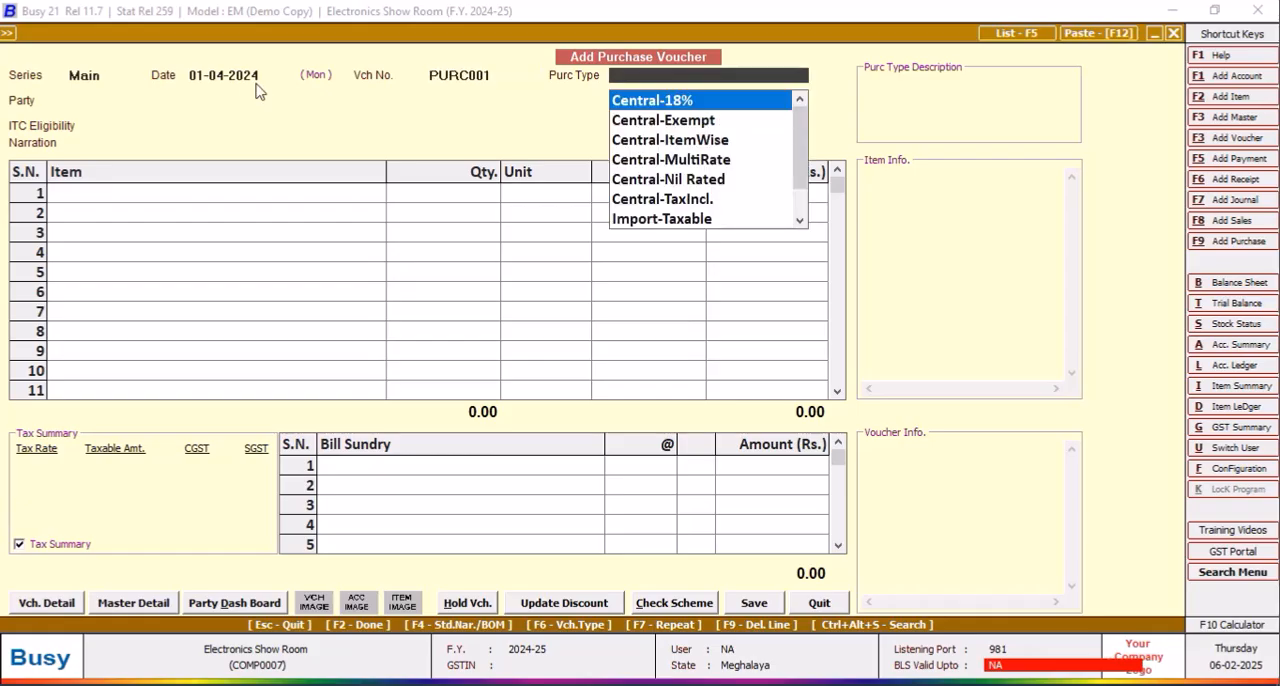
{"action": "type", "text": "ITEM"}
{"action": "key", "text": "Down"}
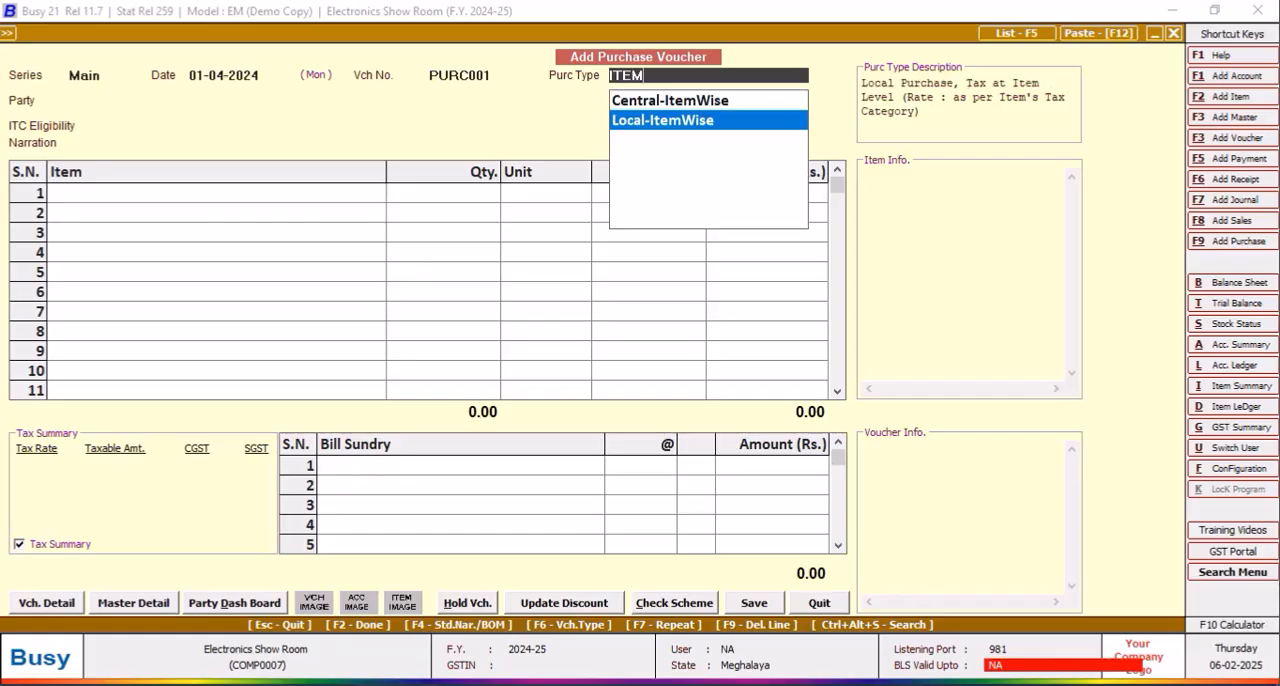
{"action": "key", "text": "Return"}
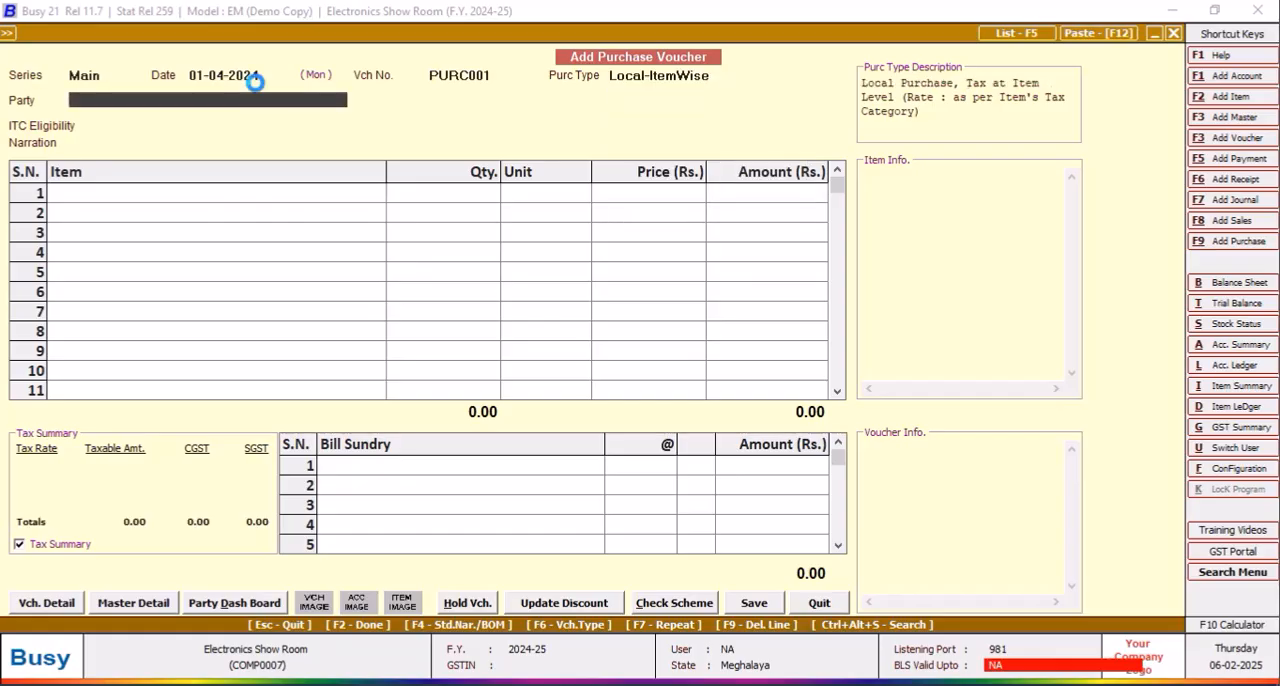
Step: Create a new party account from the voucher with SUPPLIER 1 as its name and print name
{"action": "key", "text": "F3"}
{"action": "type", "text": "SUPPLI"}
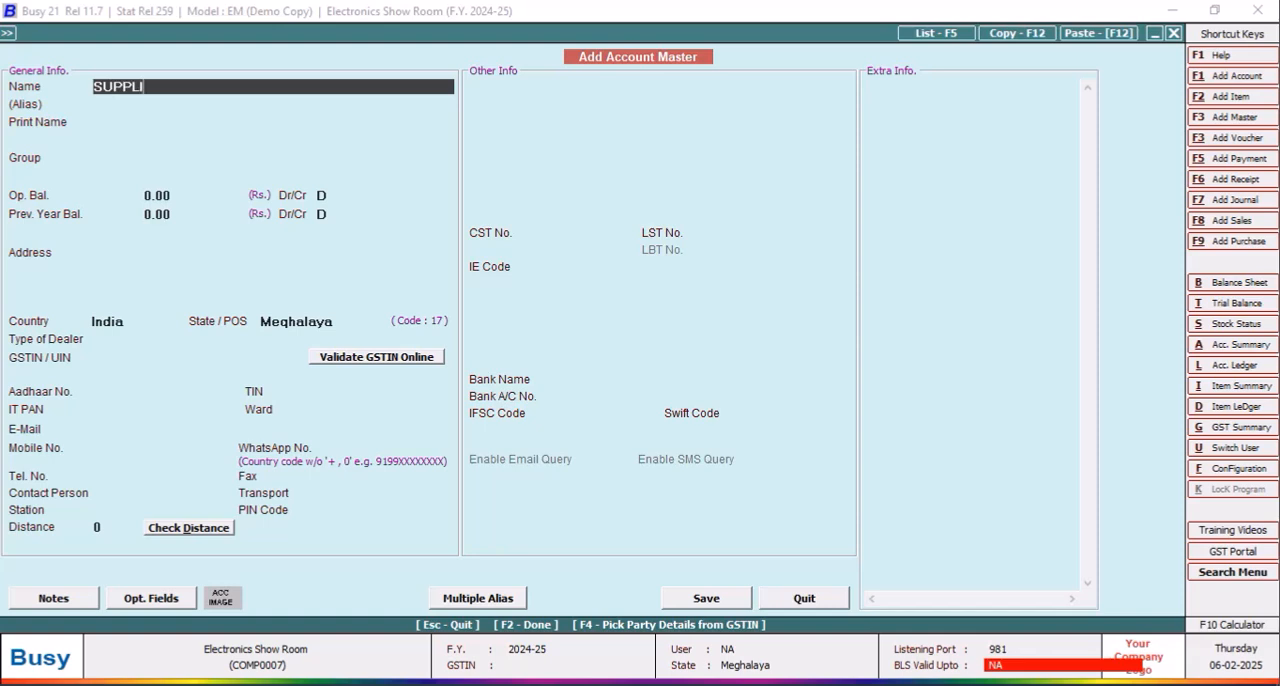
{"action": "type", "text": "ER 1"}
{"action": "key", "text": "Return"}
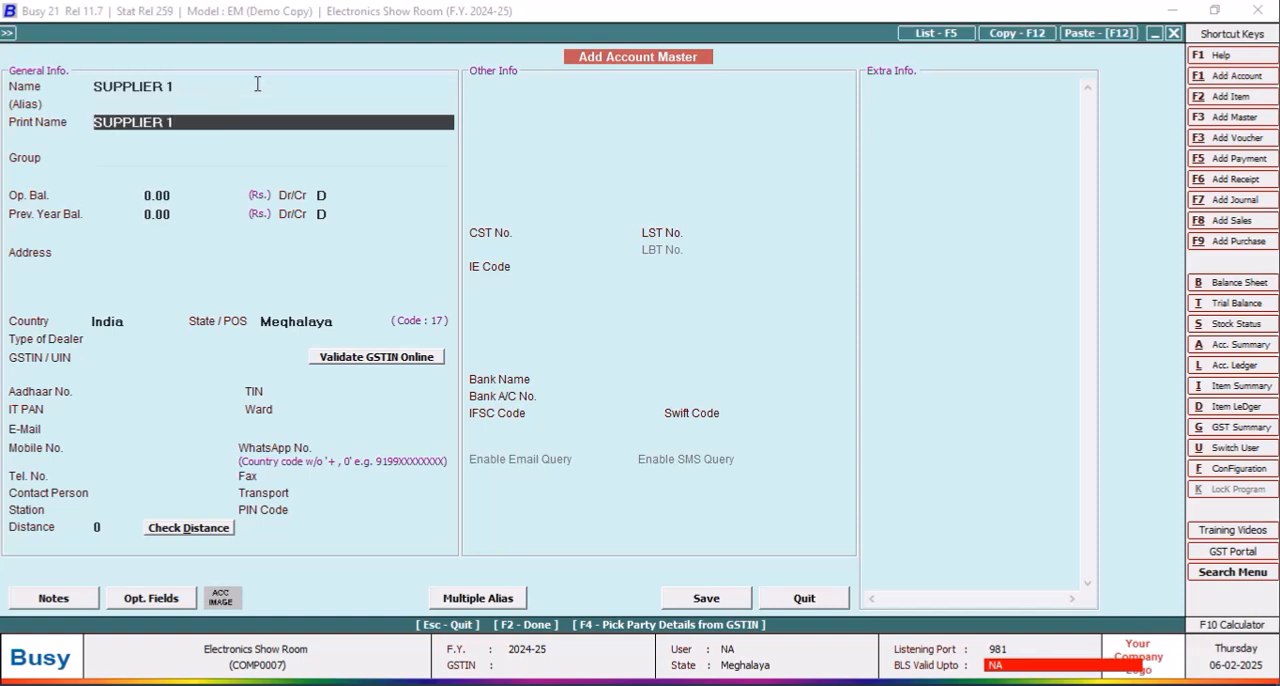
{"action": "key", "text": "Return"}
Step: Assign the SUPPLIER 1 account to the Sundry Creditors group, save it, and continue the tax invoice with this unregistered party
{"action": "type", "text": "SUN"}
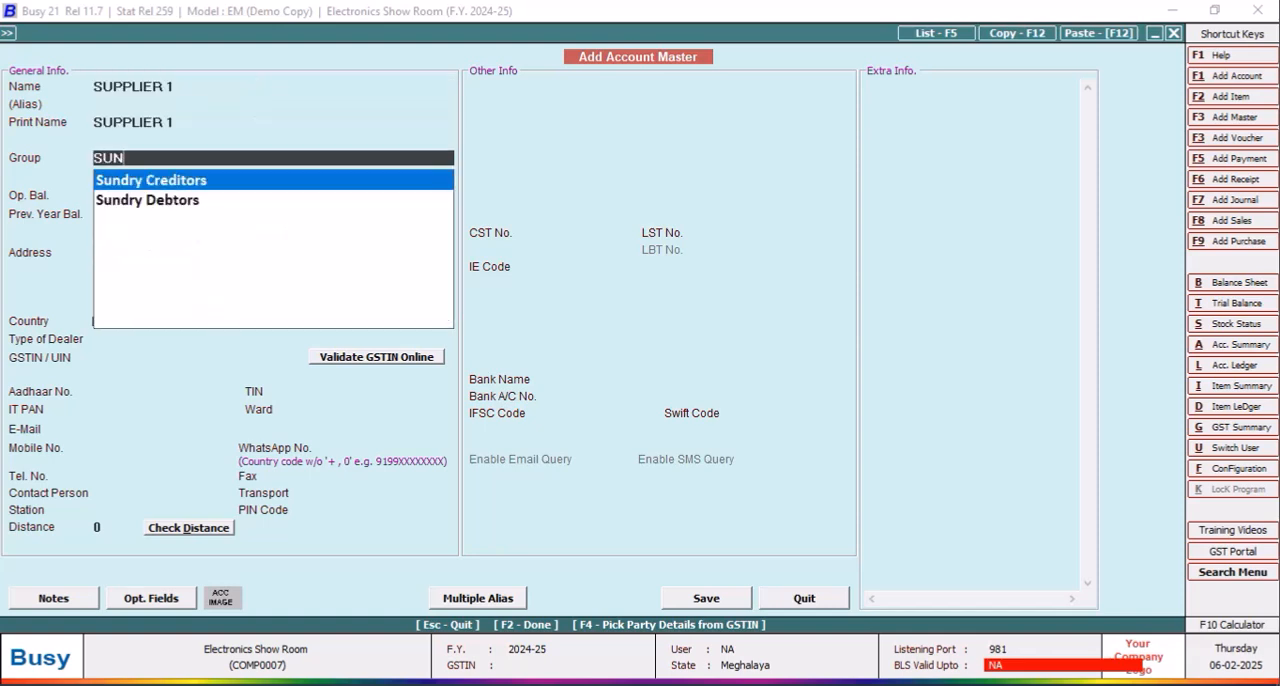
{"action": "key", "text": "Return"}
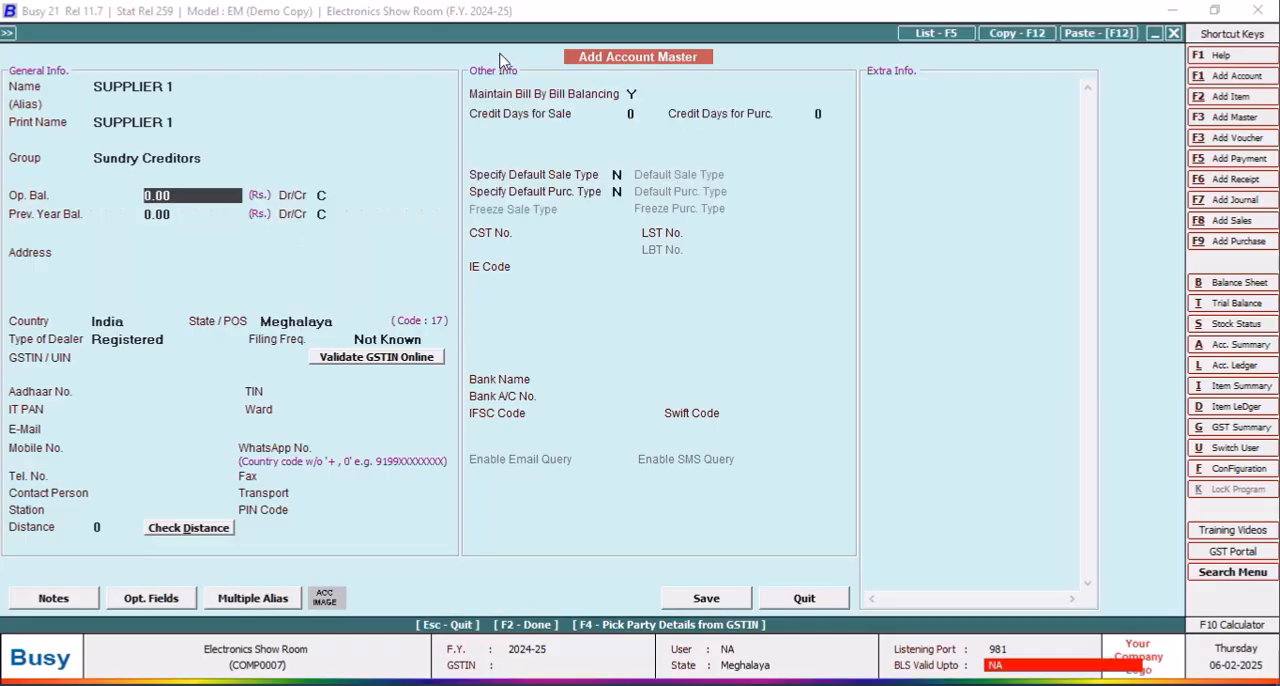
{"action": "left_click", "coordinate": [706, 598]}
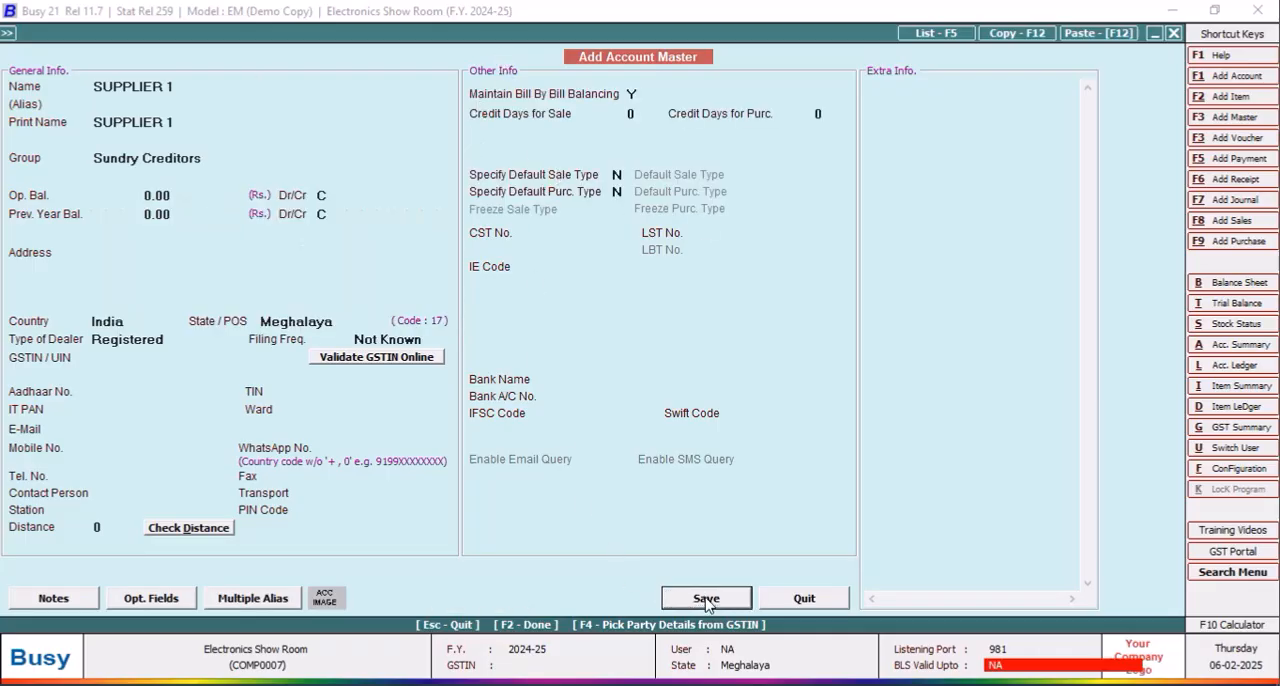
{"action": "left_click", "coordinate": [687, 391]}
{"action": "left_click", "coordinate": [686, 389]}
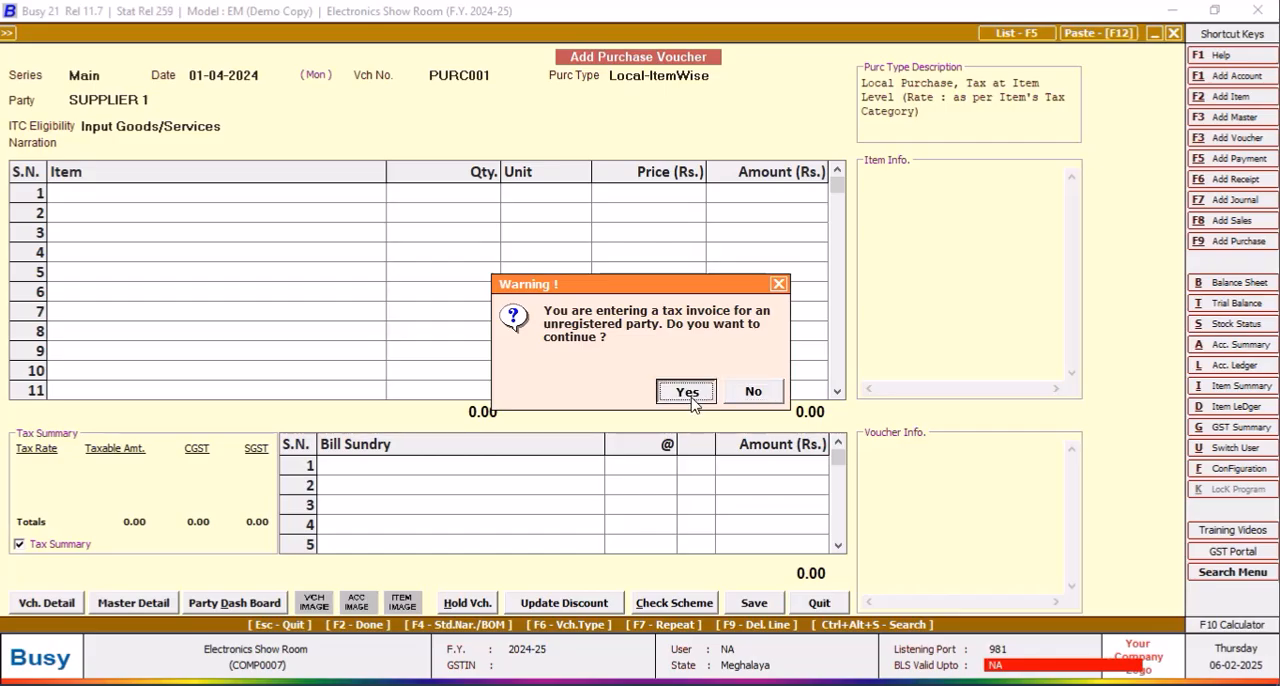
{"action": "key", "text": "Return"}
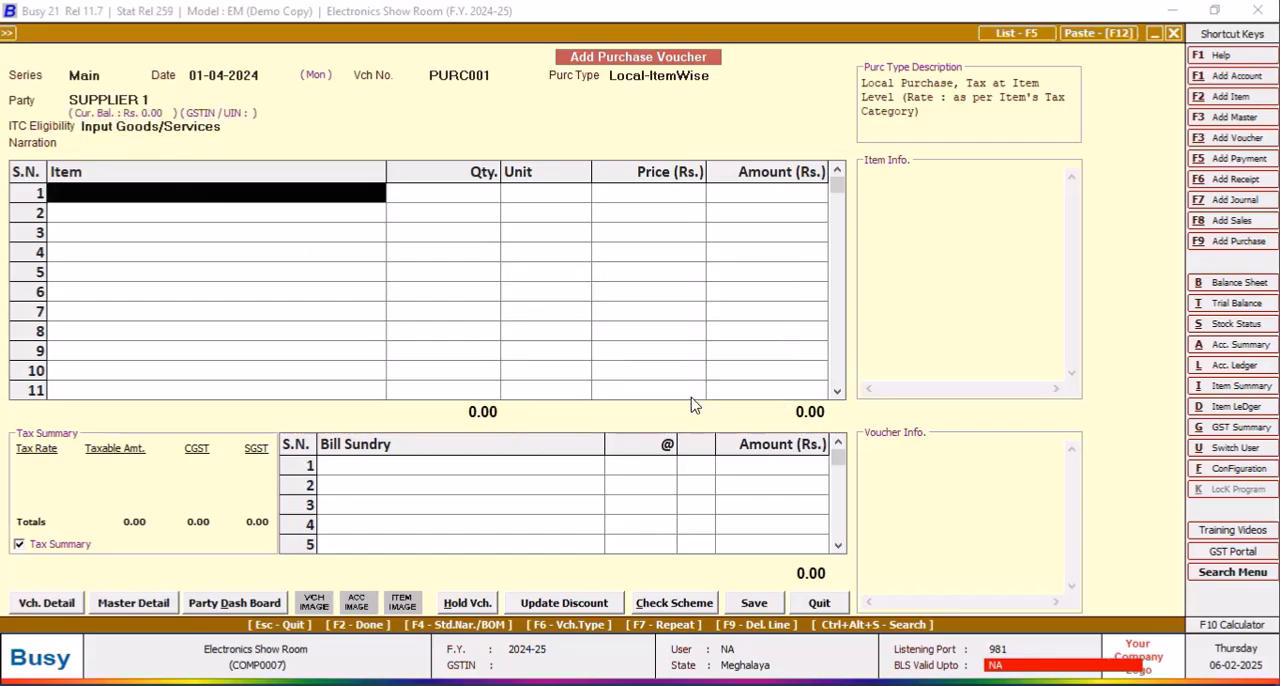
Step: Add IMB MICROWAVE OVEN 24LS to the first voucher row with a quantity of 3 Pcs
{"action": "key", "text": "Return"}
{"action": "type", "text": "3"}
{"action": "key", "text": "Return"}
{"action": "key", "text": "Return"}
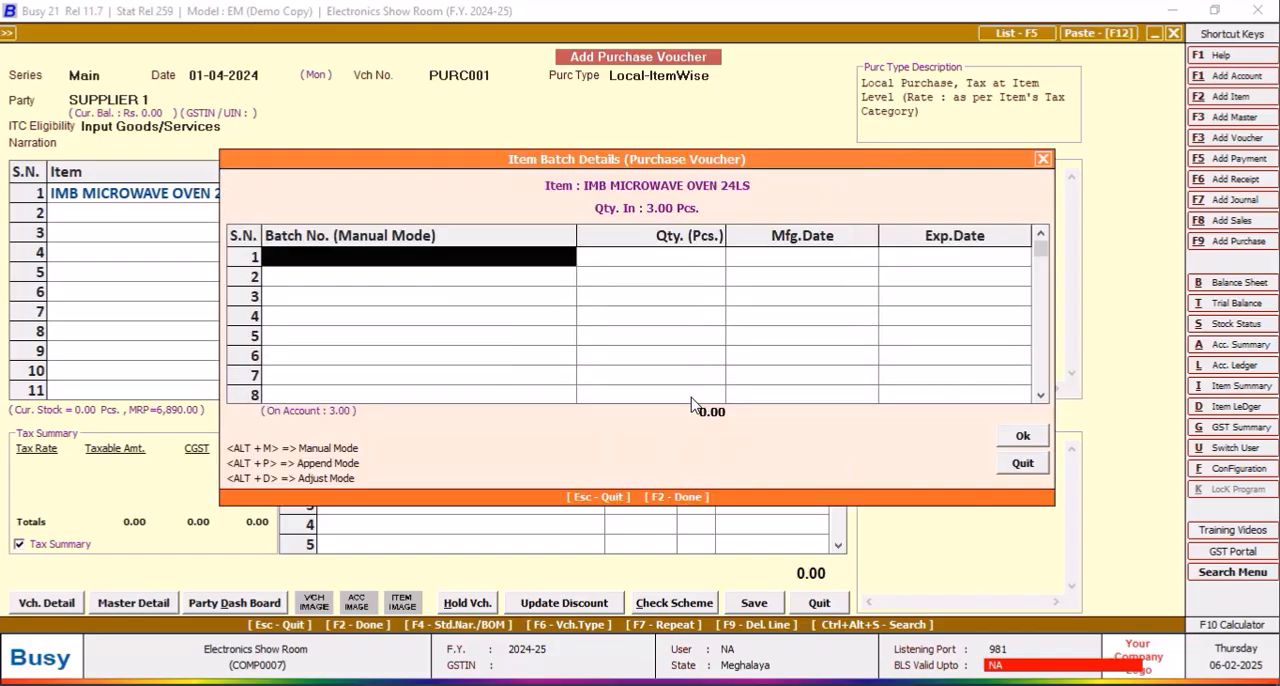
Step: Enter batch number KRZ34N191412 for all 3 microwave ovens and accept the batch details
{"action": "type", "text": "k"}
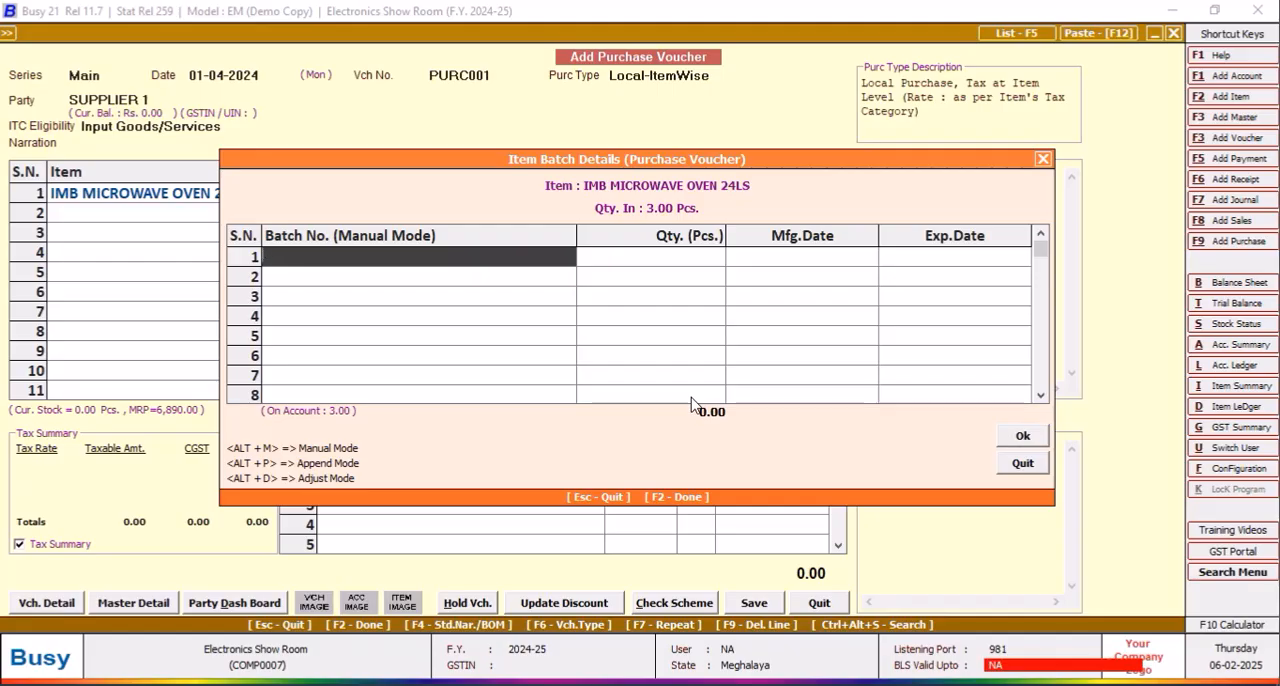
{"action": "type", "text": "RZ34"}
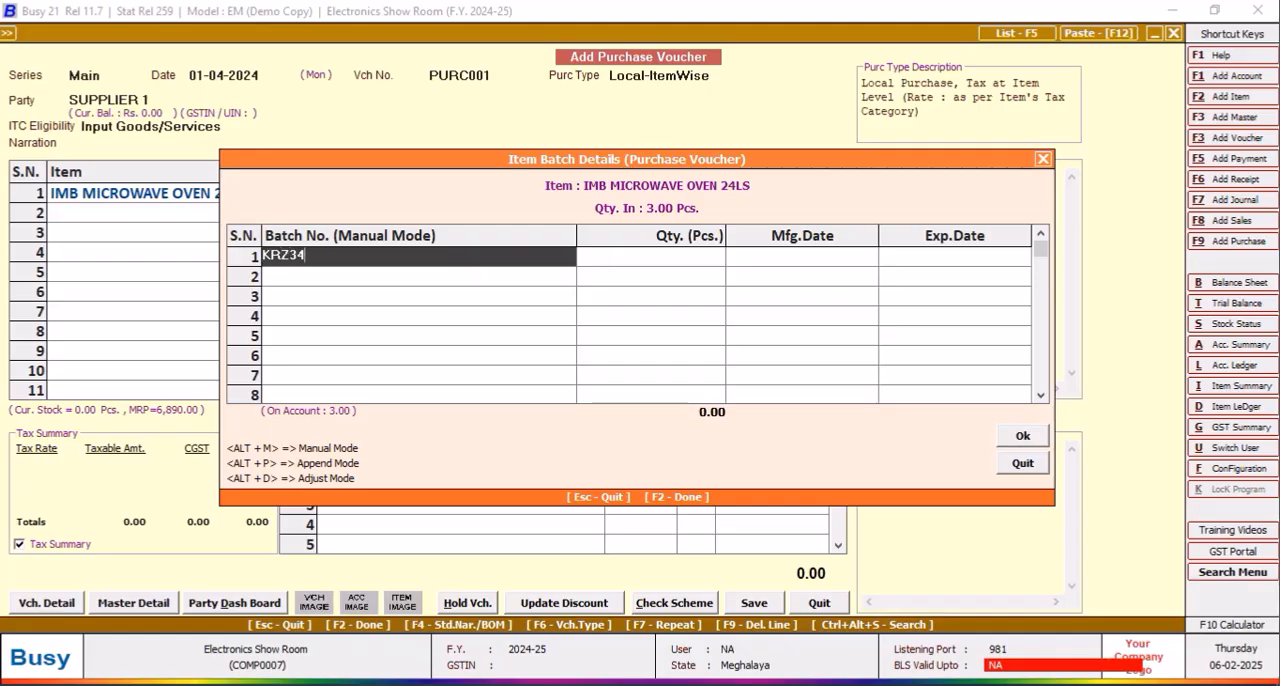
{"action": "type", "text": "N1"}
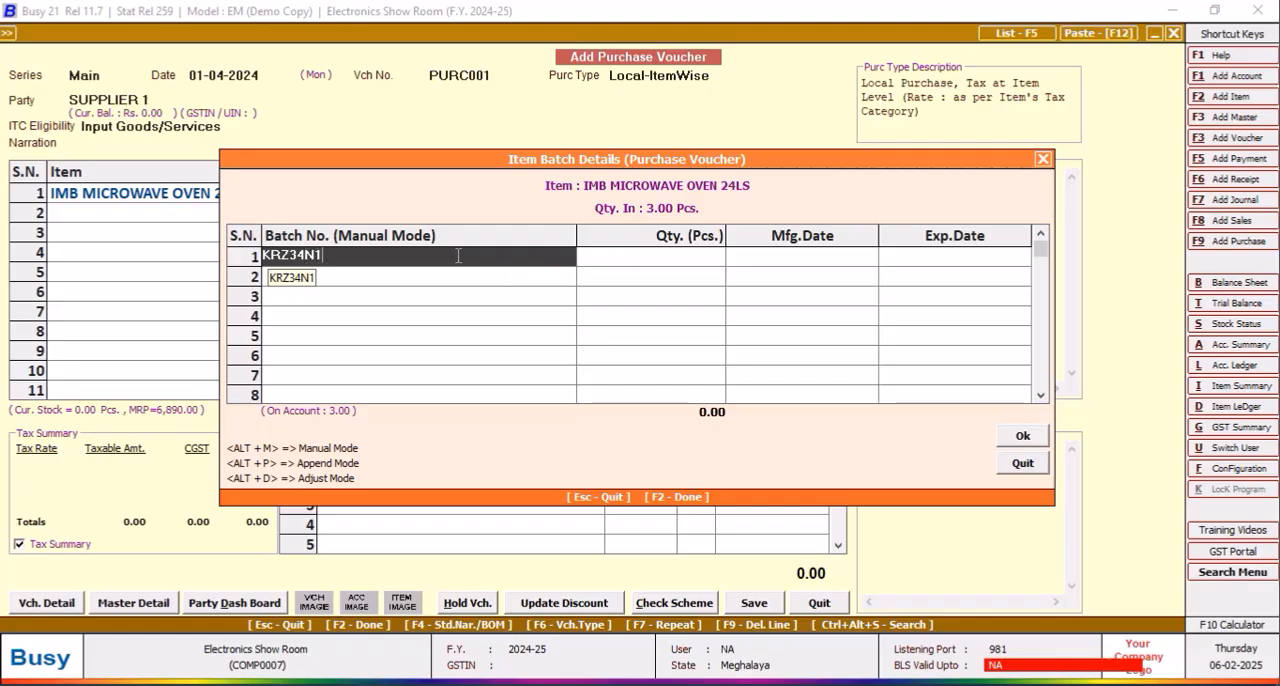
{"action": "type", "text": "9"}
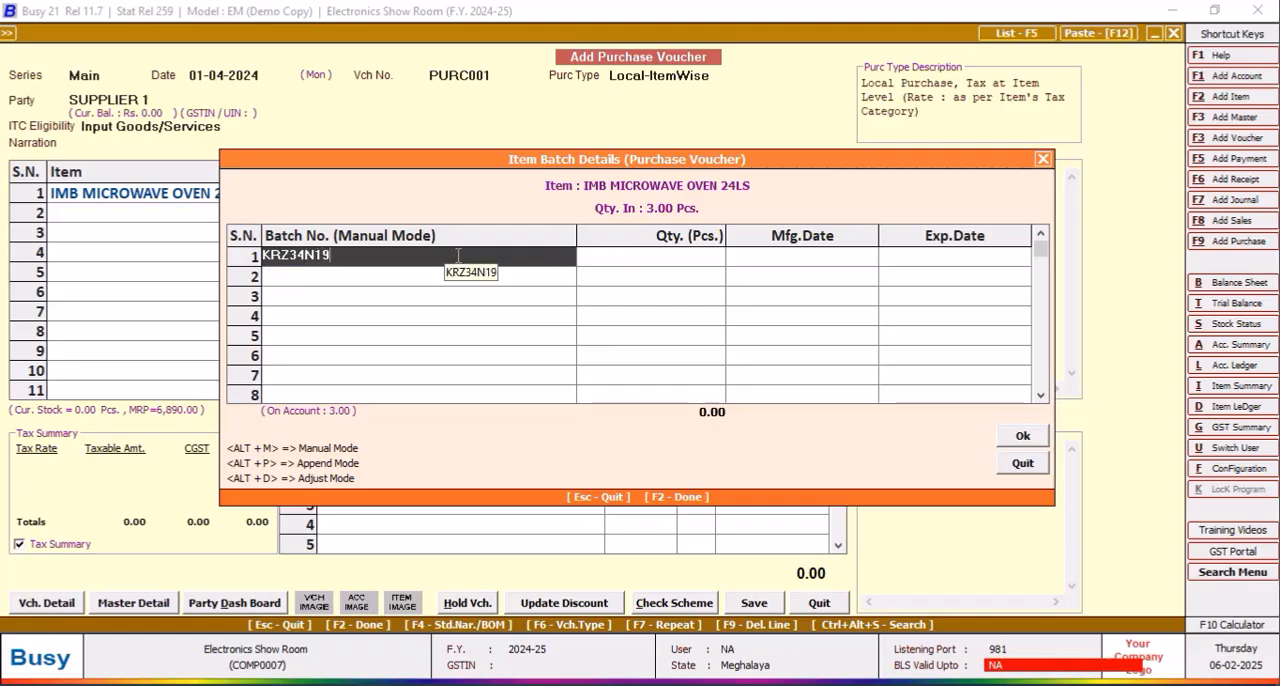
{"action": "type", "text": "1412"}
{"action": "key", "text": "Return"}
{"action": "key", "text": "Return"}
{"action": "key", "text": "Return"}
{"action": "key", "text": "Return"}
{"action": "key", "text": "Return"}
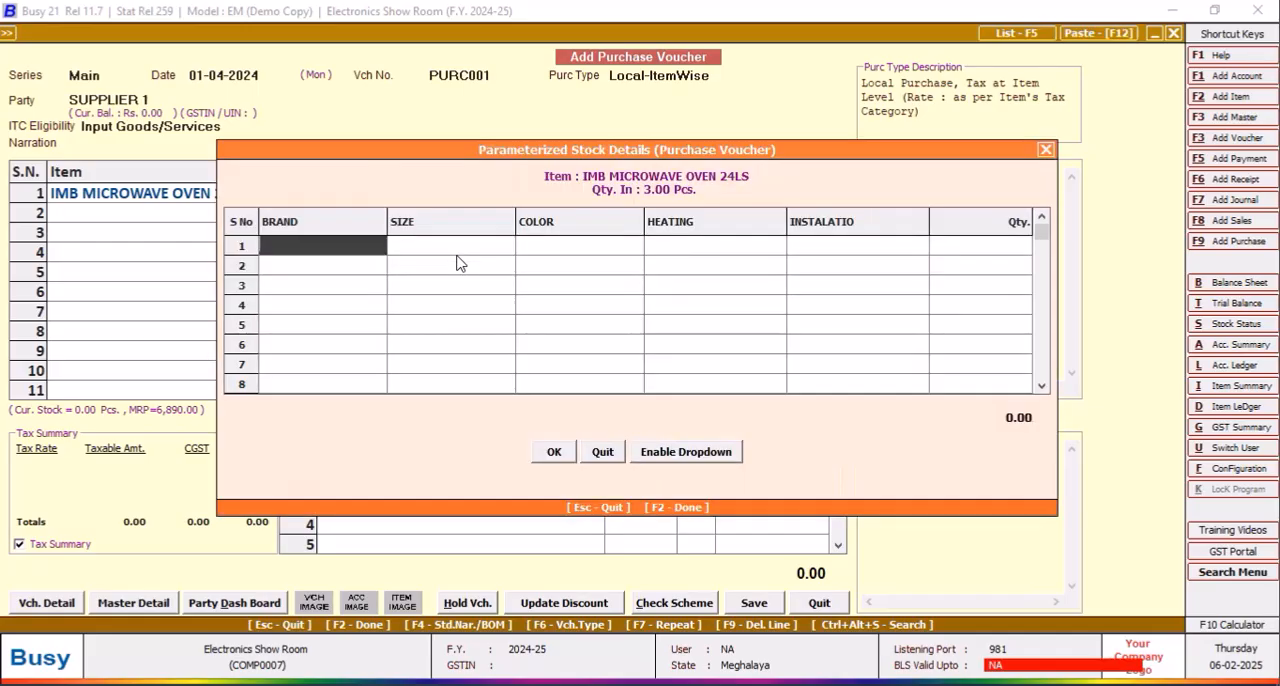
Step: Fill in the first parameterized stock row with brand IMB, size 24 LTR and color BLACK
{"action": "type", "text": "IMB"}
{"action": "key", "text": "Return"}
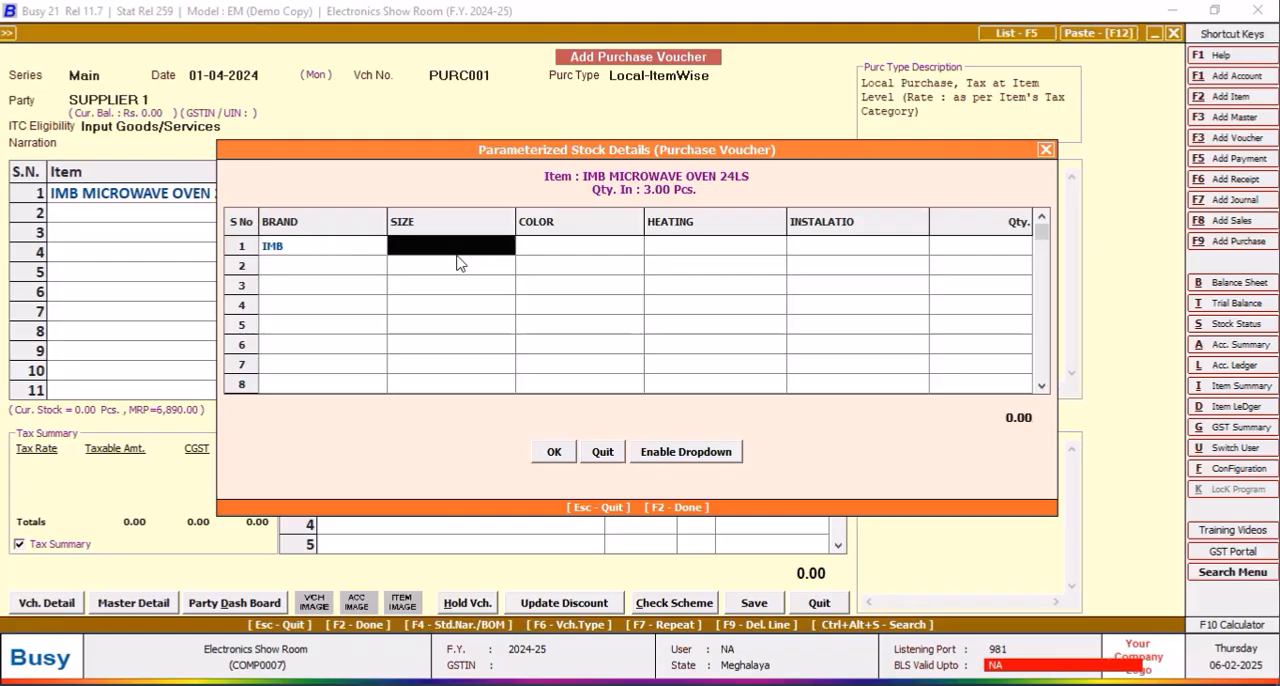
{"action": "type", "text": "24"}
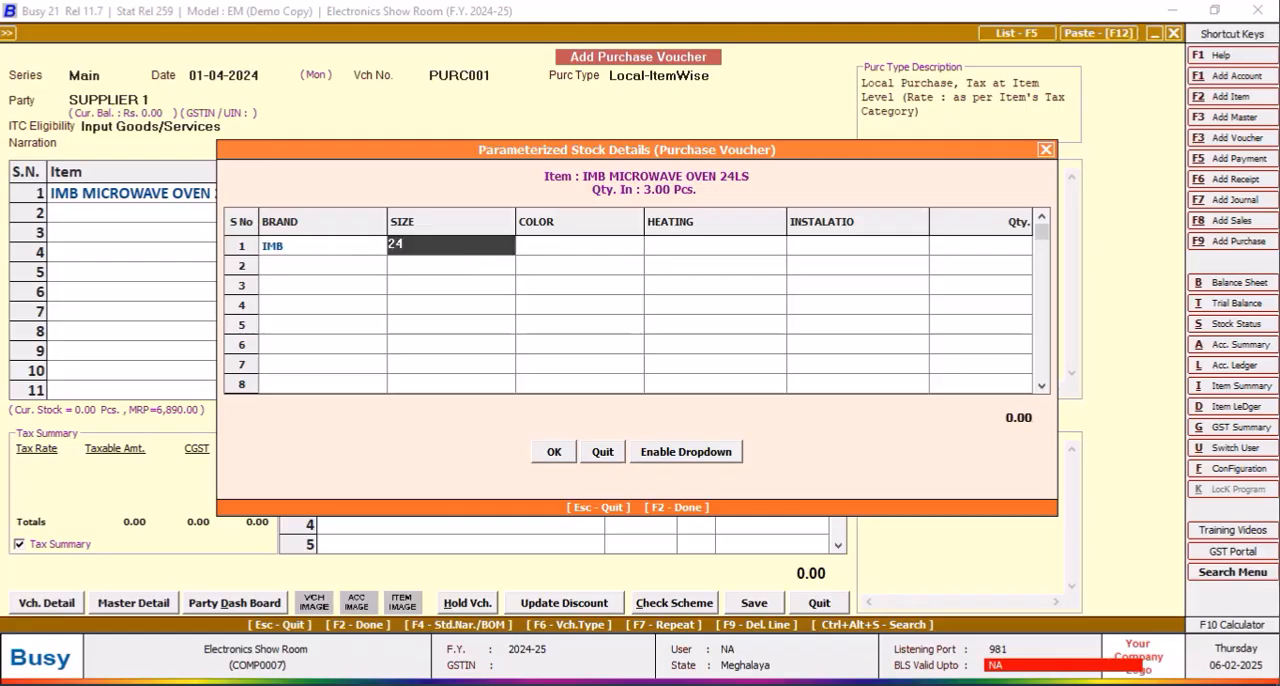
{"action": "type", "text": " LTR"}
{"action": "key", "text": "Return"}
{"action": "type", "text": "bLACK"}
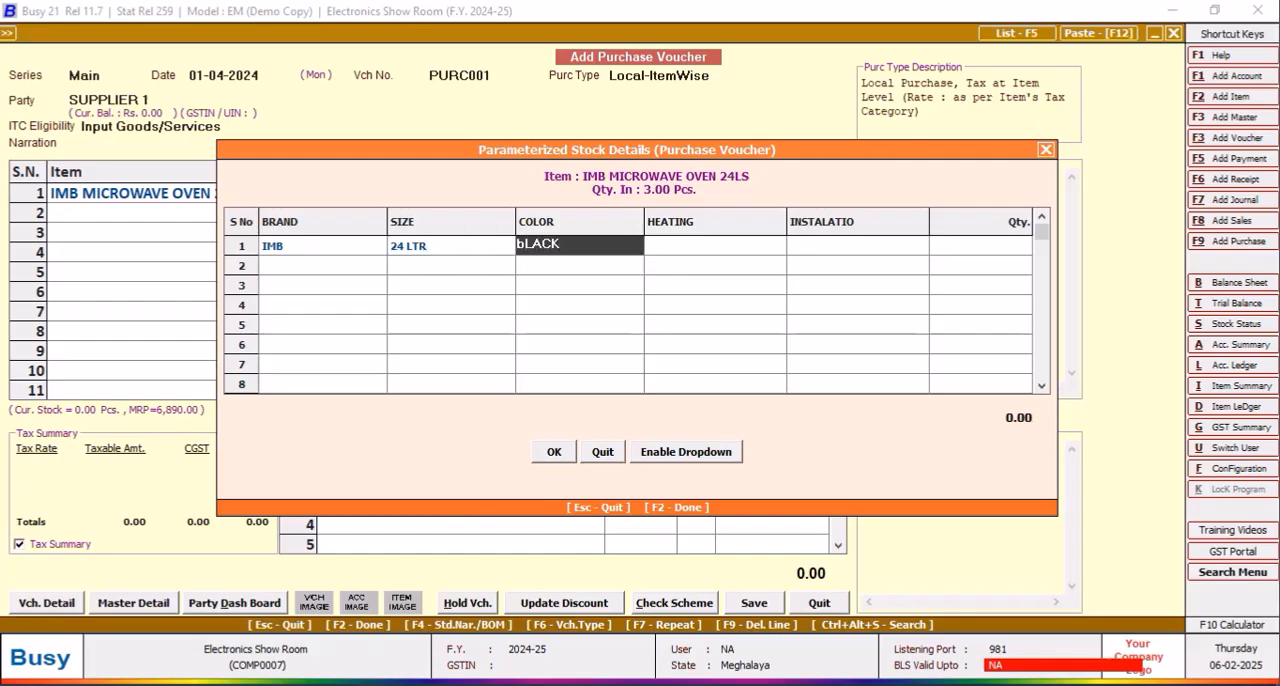
{"action": "key", "text": "Return"}
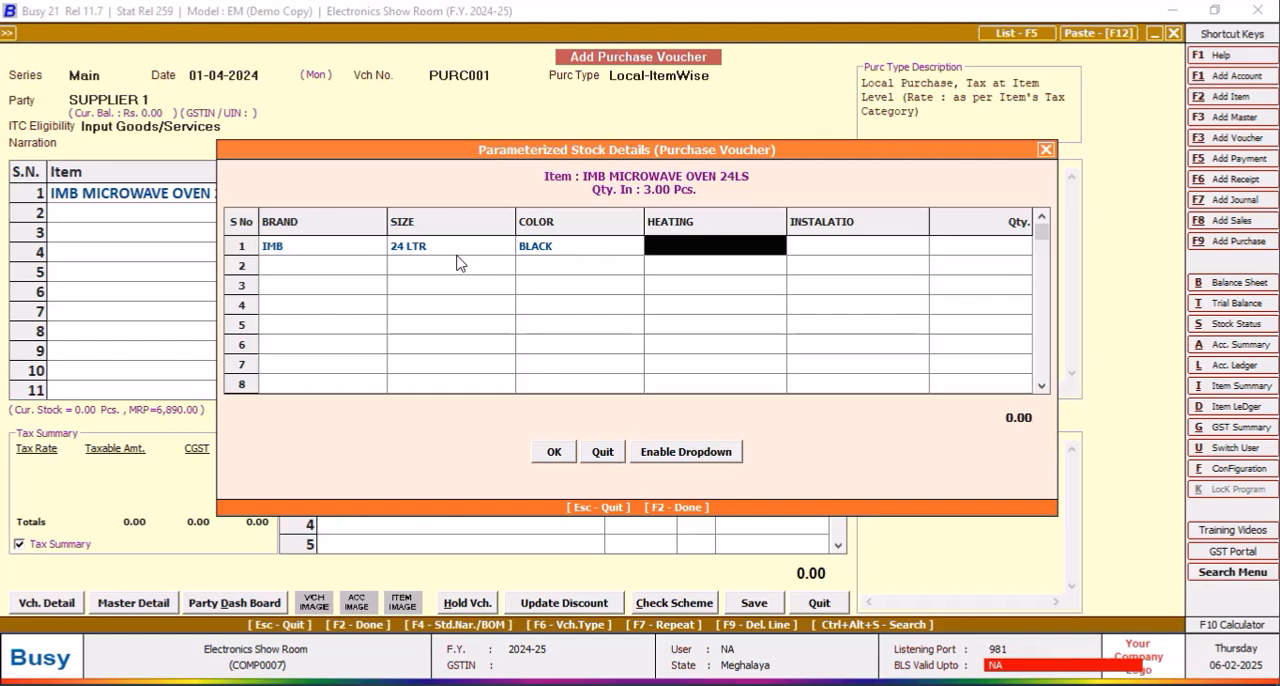
{"action": "type", "text": "n"}
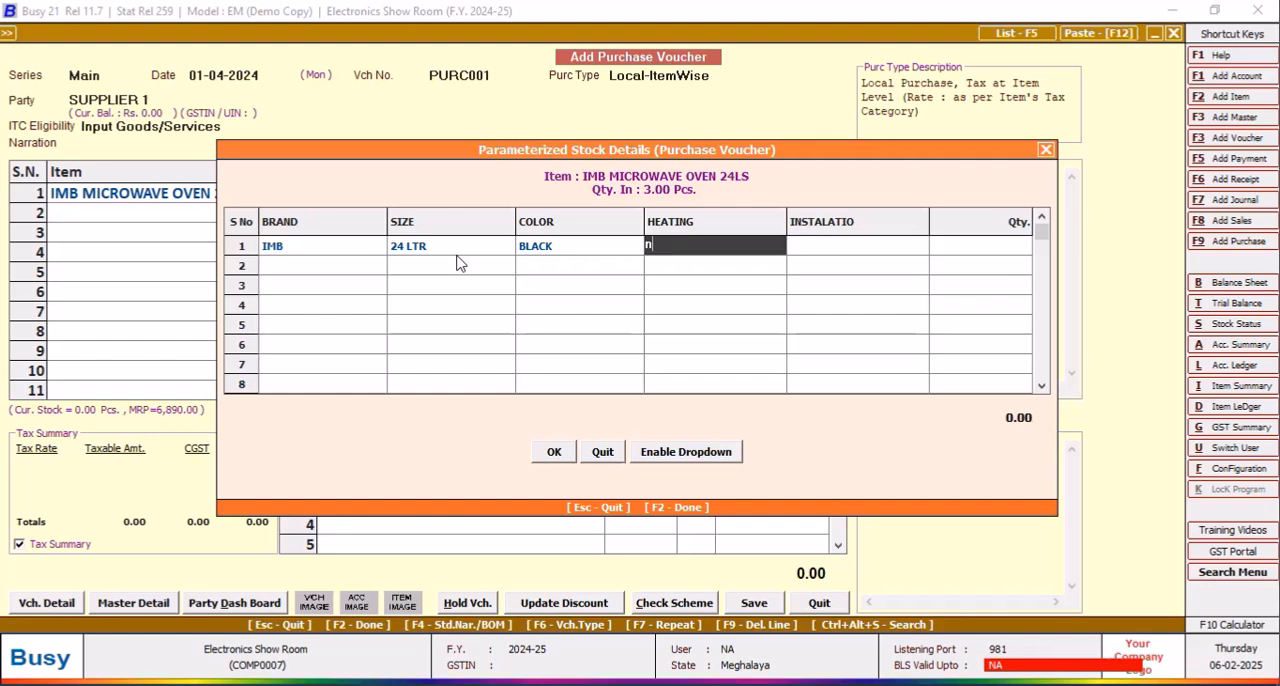
{"action": "key", "text": "BackSpace"}
{"action": "type", "text": "NO ELE"}
{"action": "key", "text": "BackSpace"}
{"action": "key", "text": "BackSpace"}
{"action": "key", "text": "BackSpace"}
{"action": "key", "text": "BackSpace"}
{"action": "key", "text": "BackSpace"}
{"action": "key", "text": "BackSpace"}
Step: Leave heating blank, set installation to TABLE TOP with quantity 3, and accept the parameterized stock details
{"action": "key", "text": "Return"}
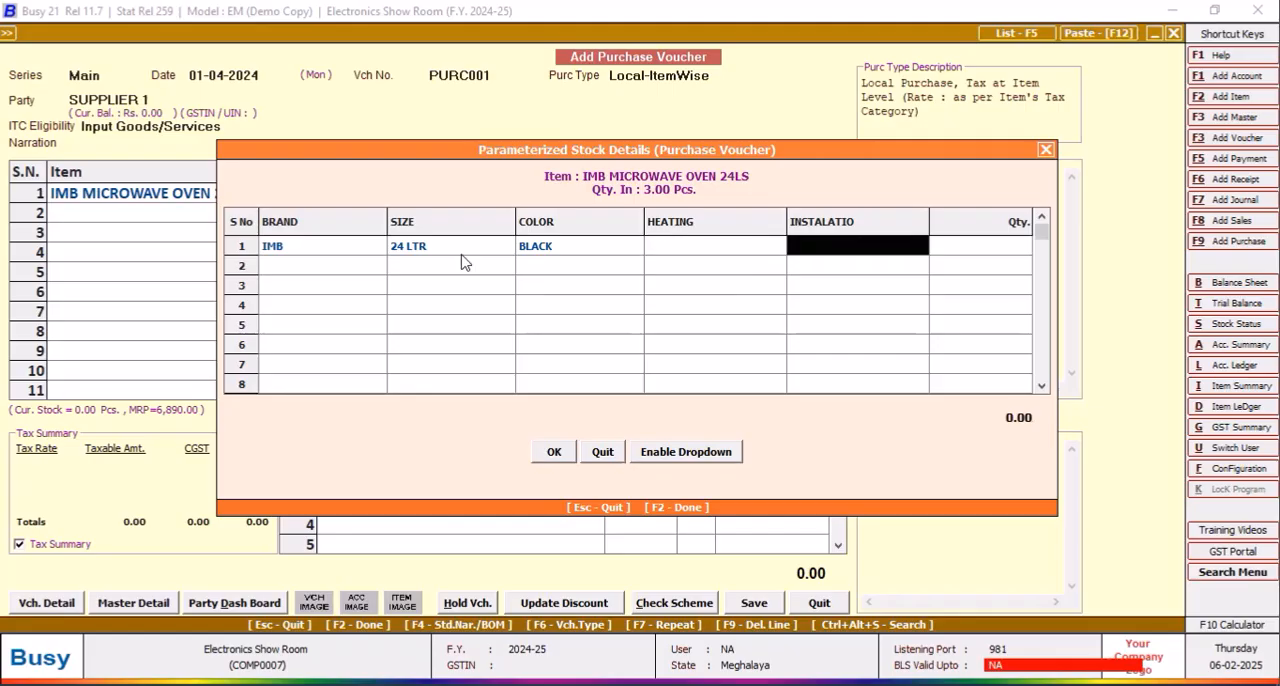
{"action": "type", "text": "t"}
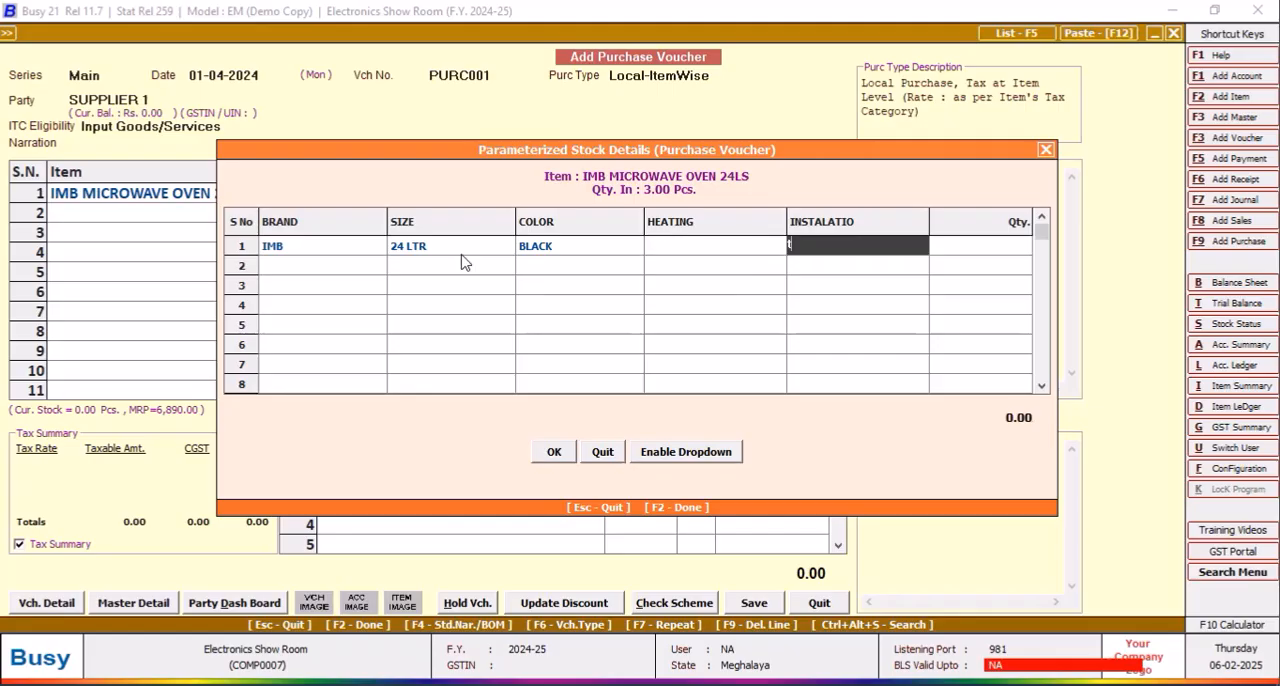
{"action": "type", "text": "ABLE TOP"}
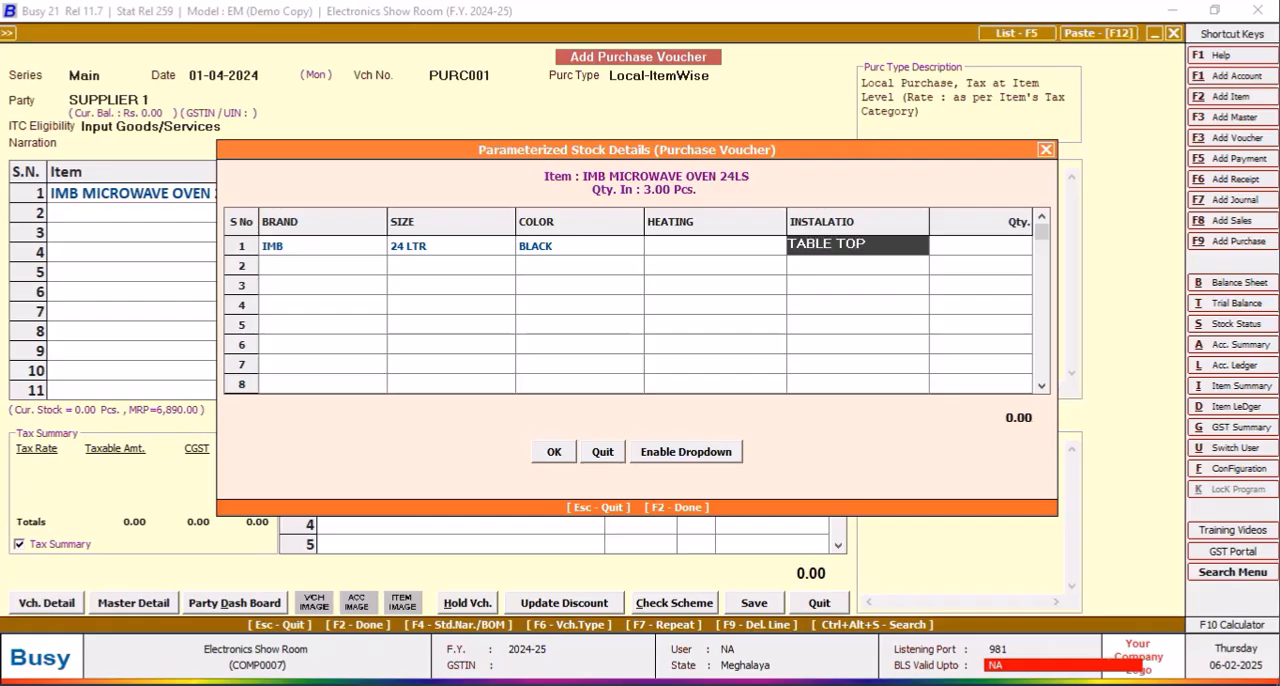
{"action": "key", "text": "Return"}
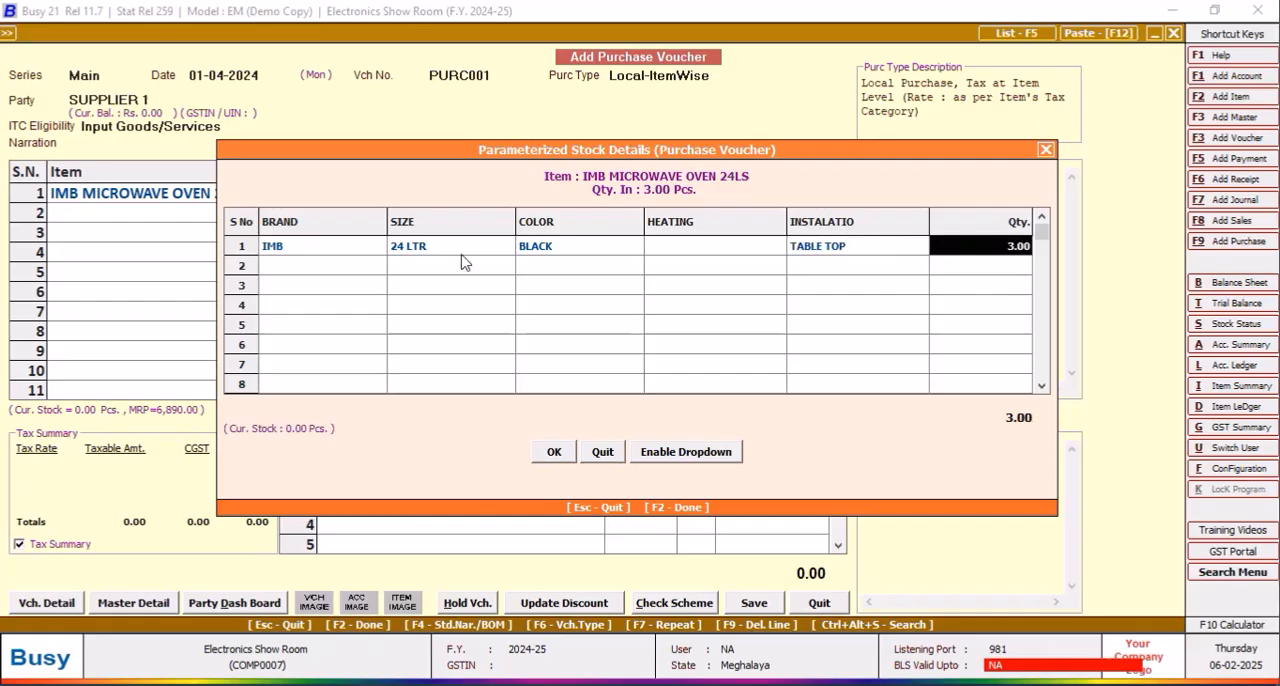
{"action": "left_click", "coordinate": [554, 452]}
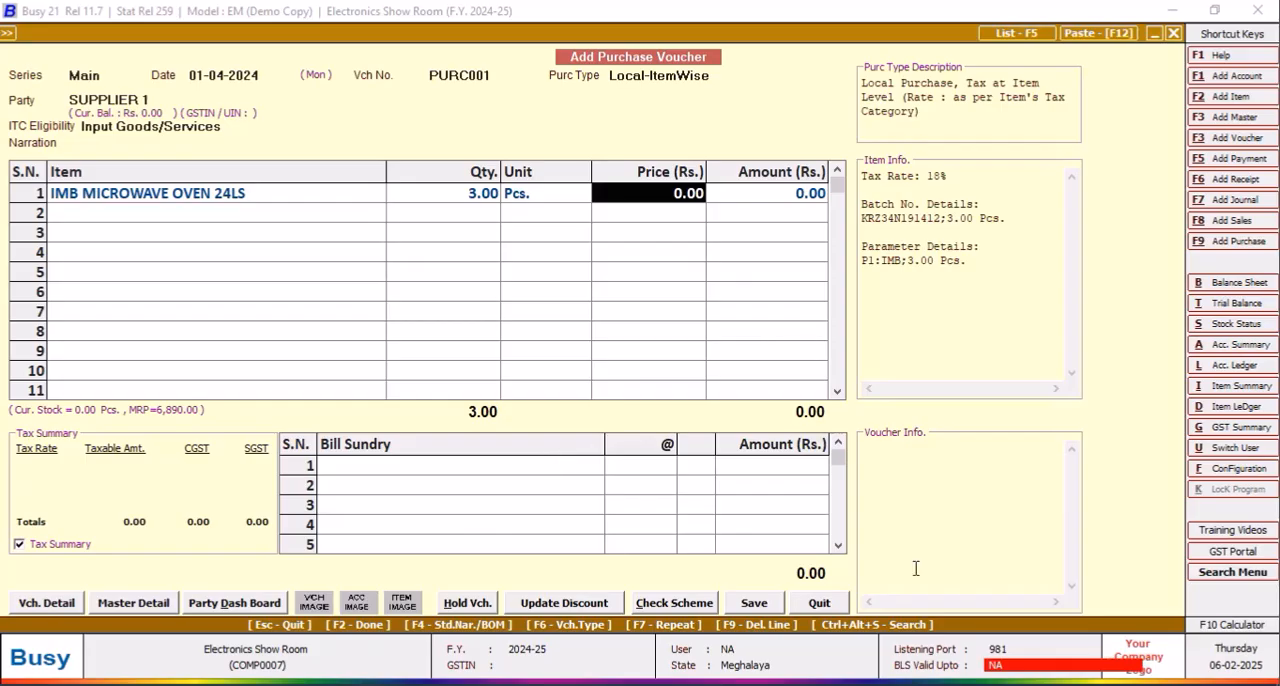
Step: Open the microwave oven's item master from its voucher row for modification and set its M.R.P. to 9840
{"action": "left_click", "coordinate": [214, 200]}
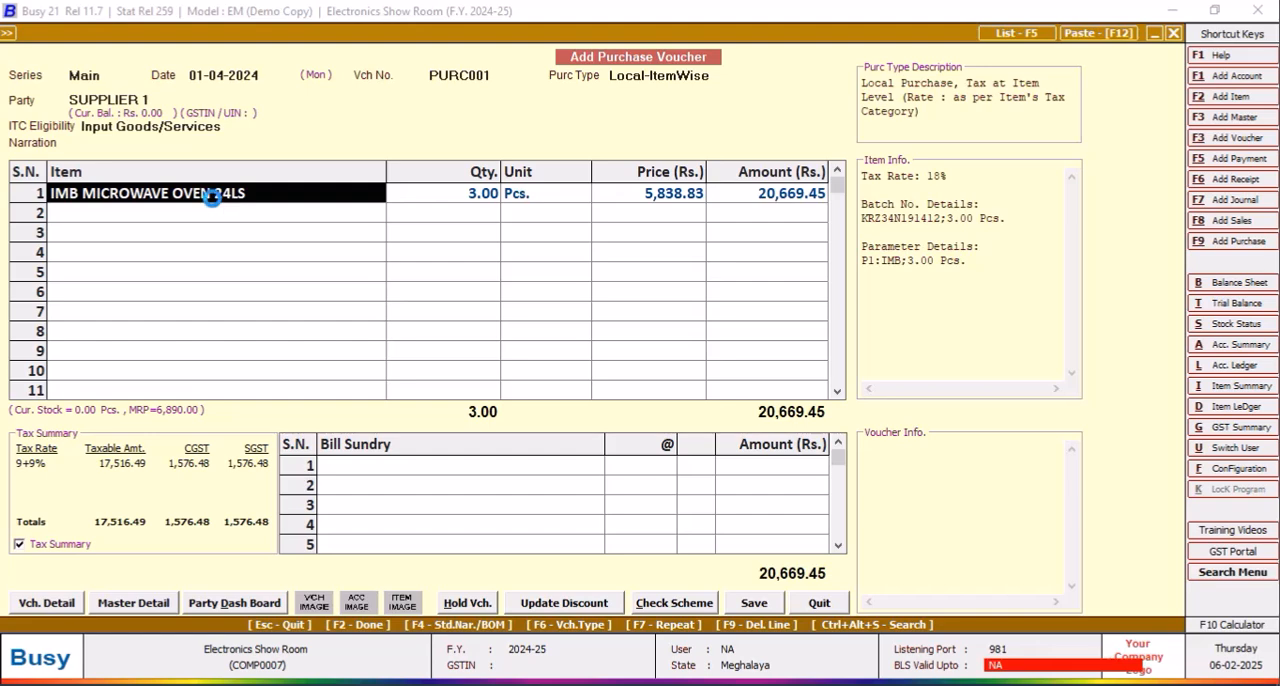
{"action": "key", "text": "ctrl+Return"}
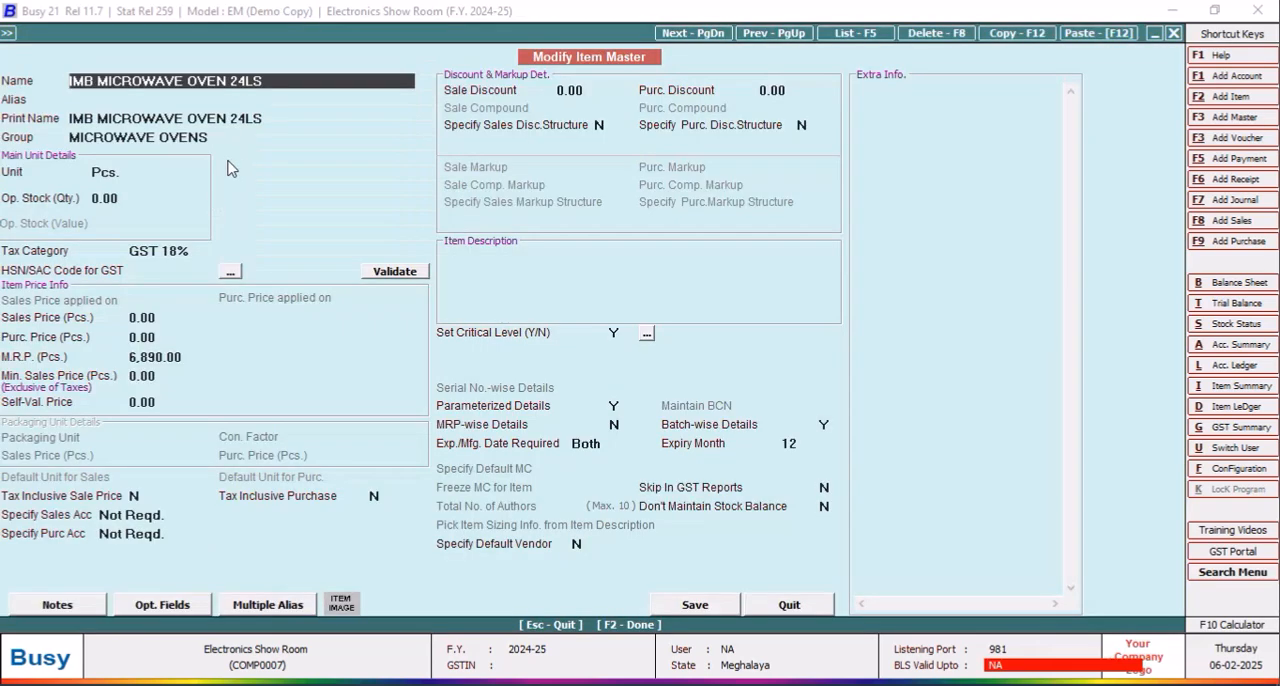
{"action": "left_click", "coordinate": [172, 375]}
{"action": "left_click", "coordinate": [190, 357]}
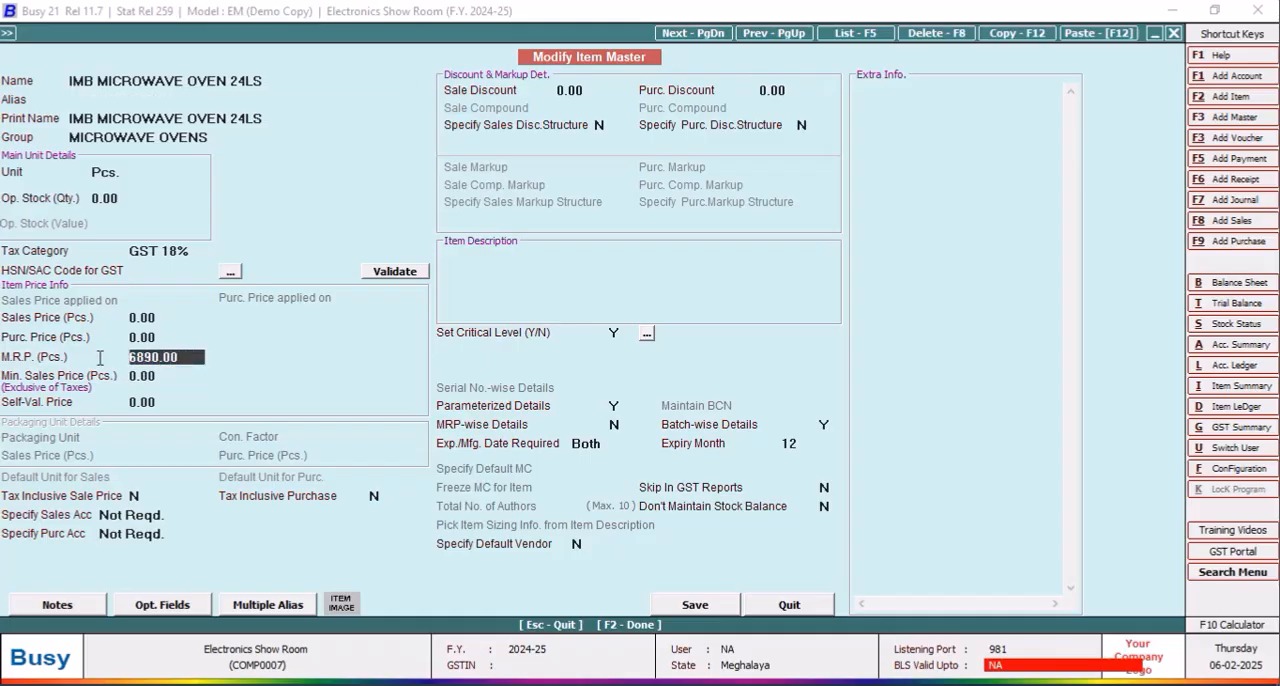
{"action": "key", "text": "Delete"}
{"action": "key", "text": "Delete"}
{"action": "key", "text": "Delete"}
{"action": "key", "text": "Delete"}
{"action": "key", "text": "Delete"}
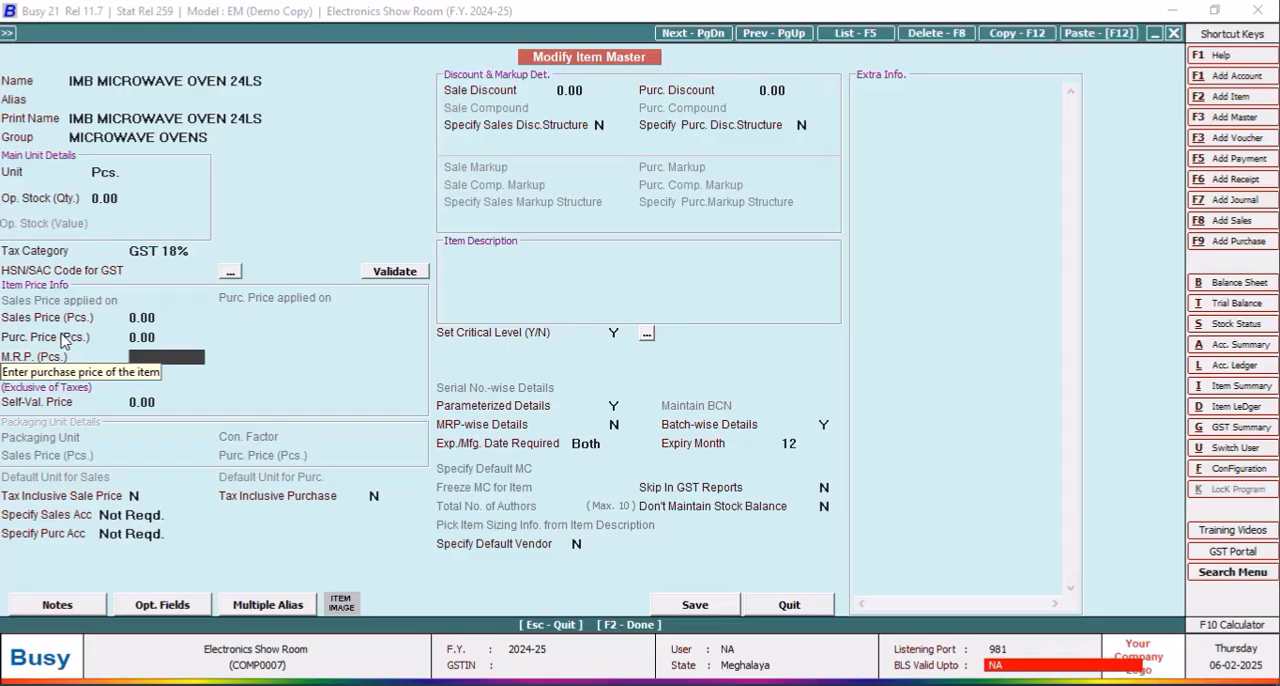
{"action": "type", "text": "9840"}
{"action": "key", "text": "Return"}
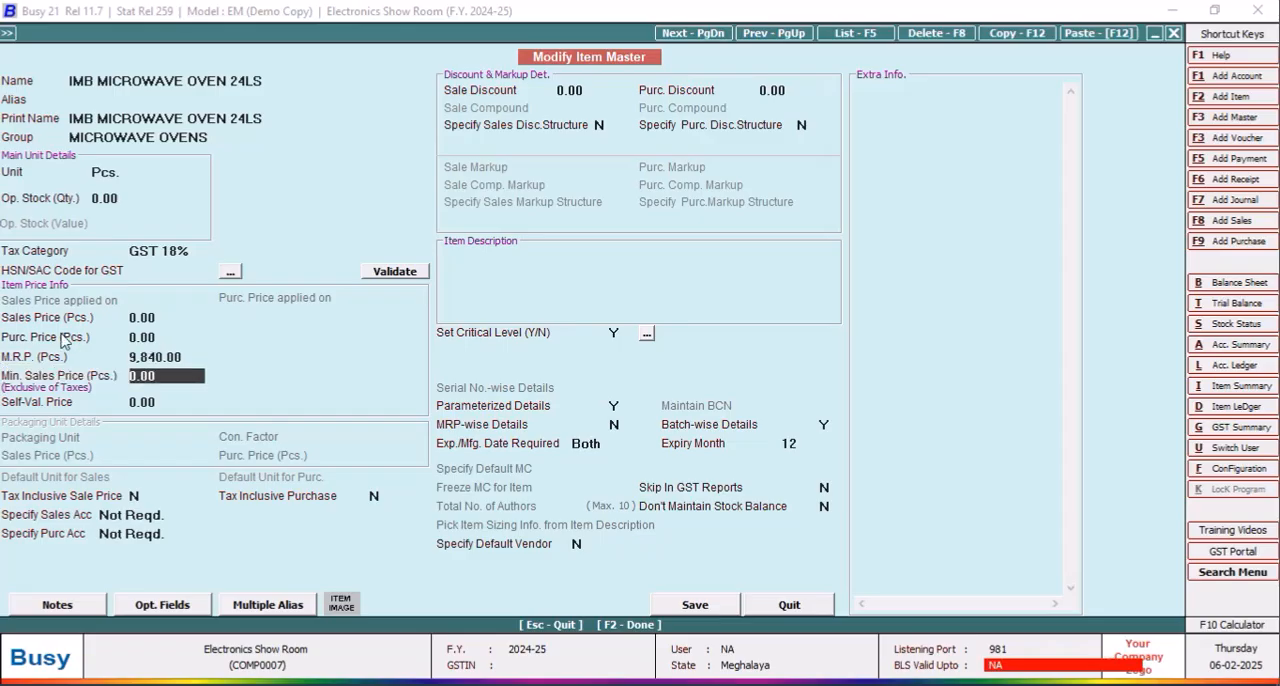
Step: Save the modified microwave oven item master without an HSN/SAC code, keeping manual batch numbering
{"action": "left_click", "coordinate": [704, 608]}
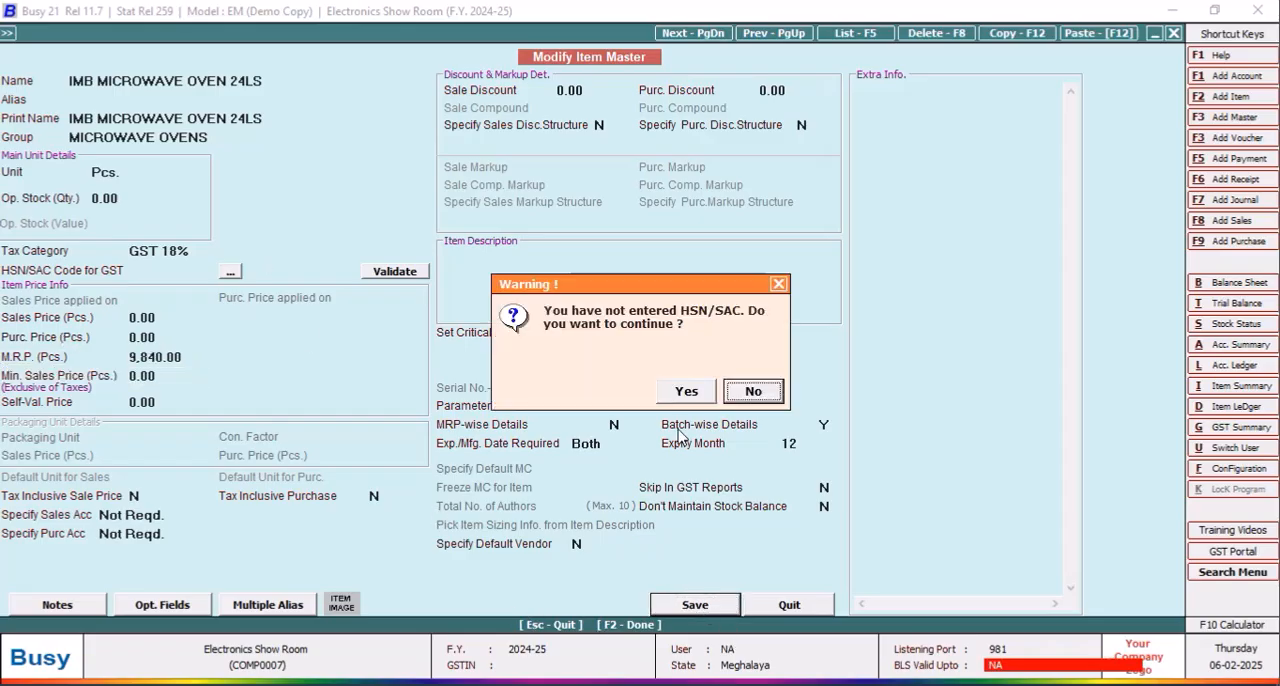
{"action": "left_click", "coordinate": [686, 391]}
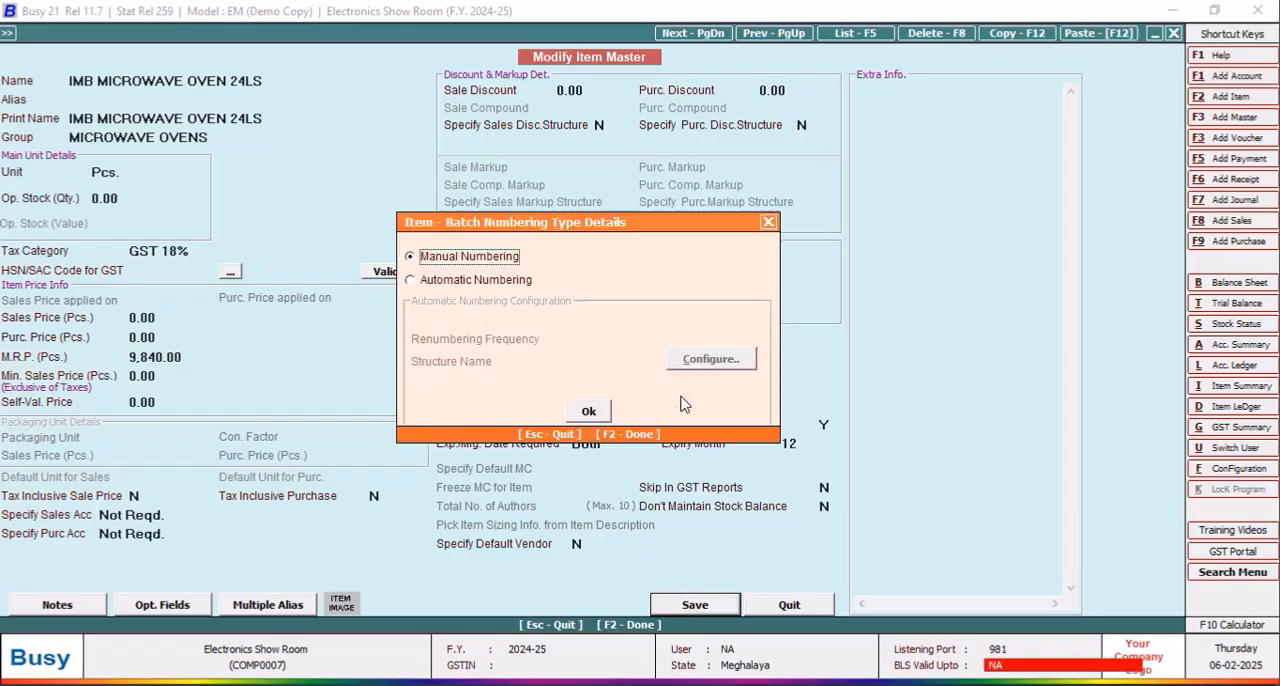
{"action": "left_click", "coordinate": [589, 413]}
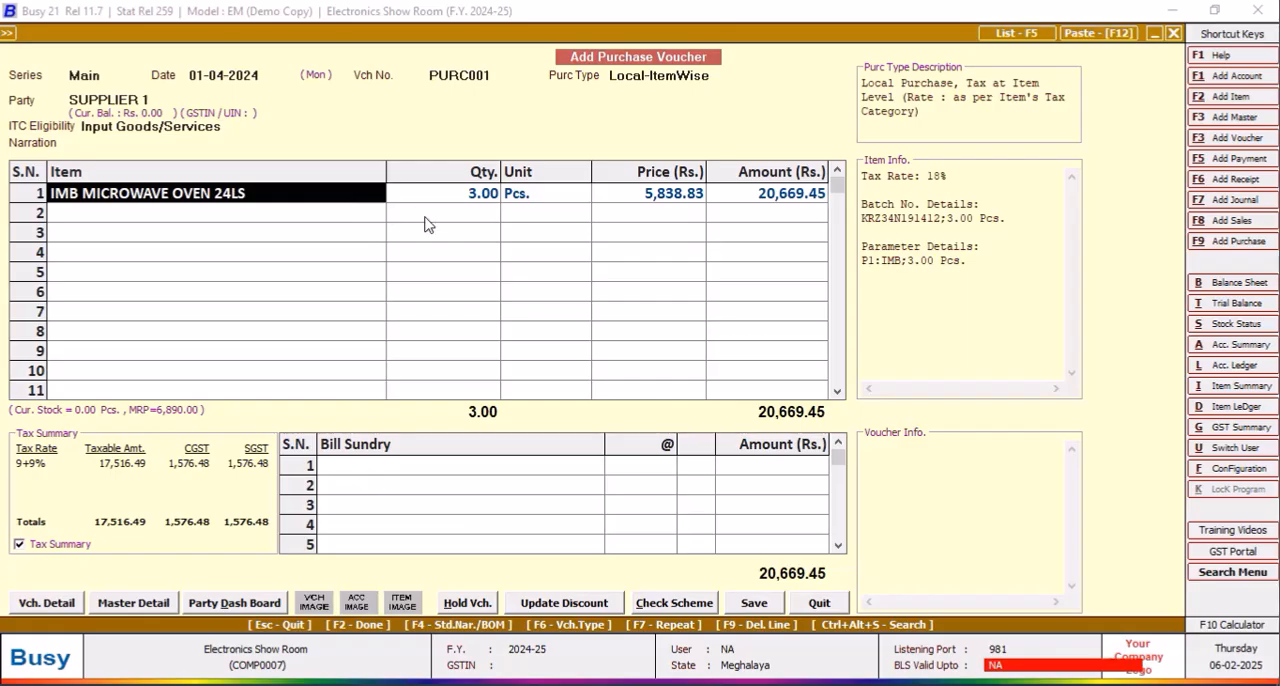
Step: Step through the microwave oven's voucher row again, keeping its batch details and price, and accept the parameterized stock details with heating blank
{"action": "key", "text": "Return"}
{"action": "key", "text": "Return"}
{"action": "key", "text": "Return"}
{"action": "key", "text": "Return"}
{"action": "key", "text": "Return"}
{"action": "key", "text": "Return"}
{"action": "key", "text": "Return"}
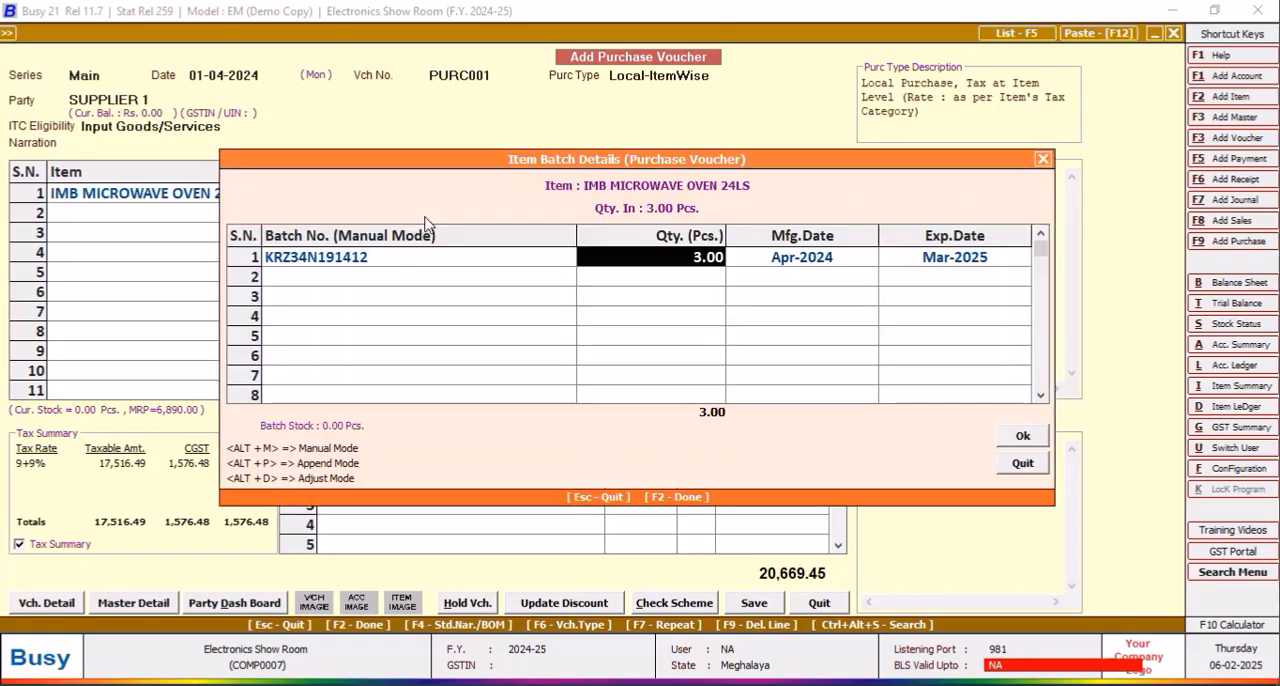
{"action": "key", "text": "Return"}
{"action": "key", "text": "Return"}
{"action": "key", "text": "Return"}
{"action": "key", "text": "Return"}
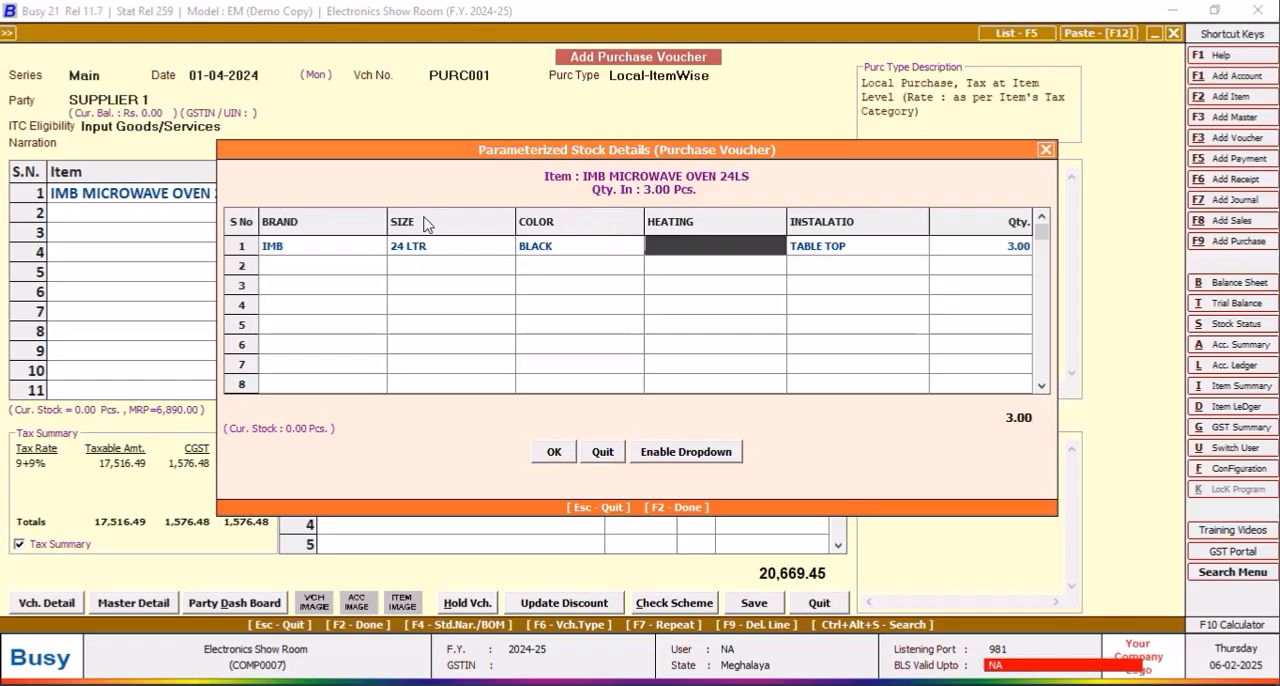
{"action": "type", "text": "NO"}
{"action": "key", "text": "BackSpace"}
{"action": "key", "text": "BackSpace"}
{"action": "left_click", "coordinate": [553, 451]}
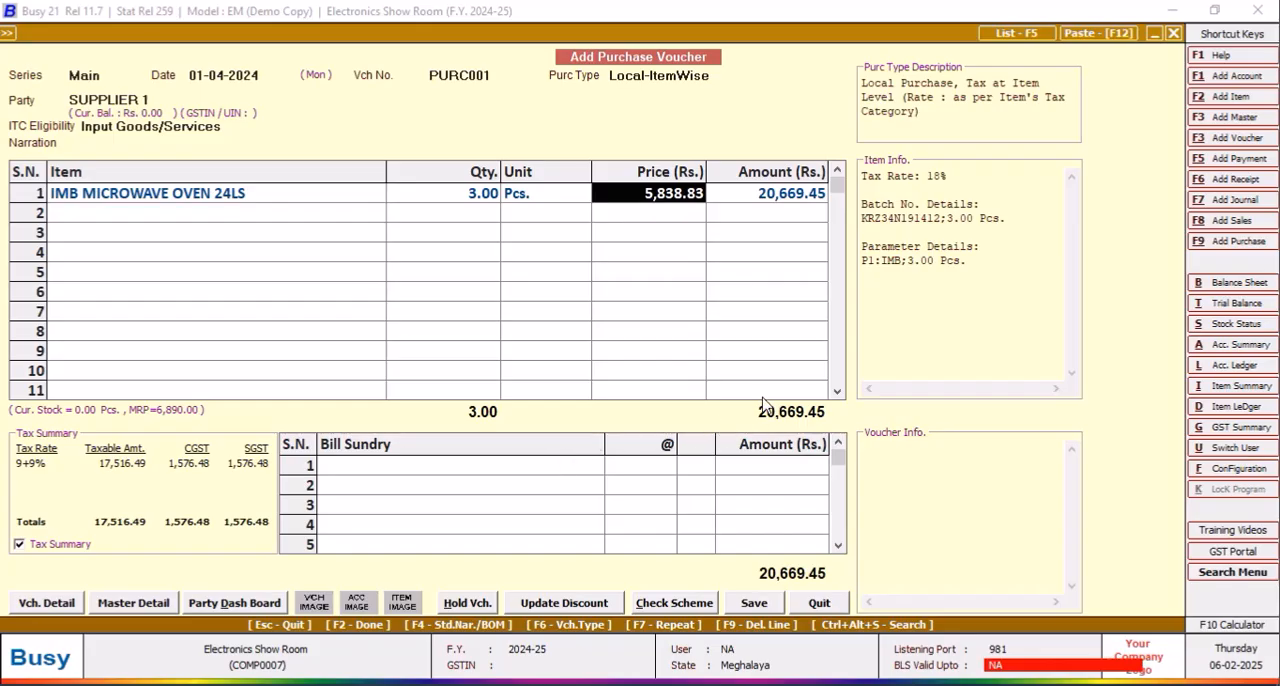
{"action": "key", "text": "Return"}
Step: Add SONY MDR ZX3 10AP Head Phone as the second voucher item with quantity 1
{"action": "key", "text": "Return"}
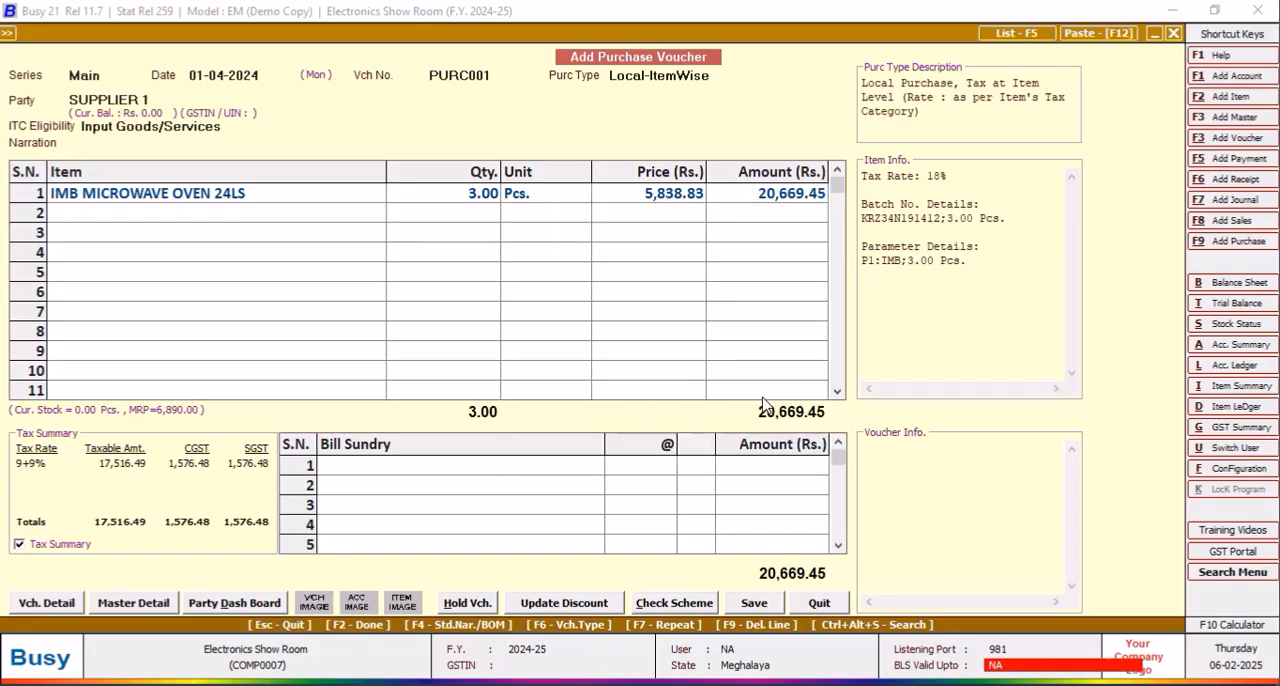
{"action": "key", "text": "Return"}
{"action": "key", "text": "Down"}
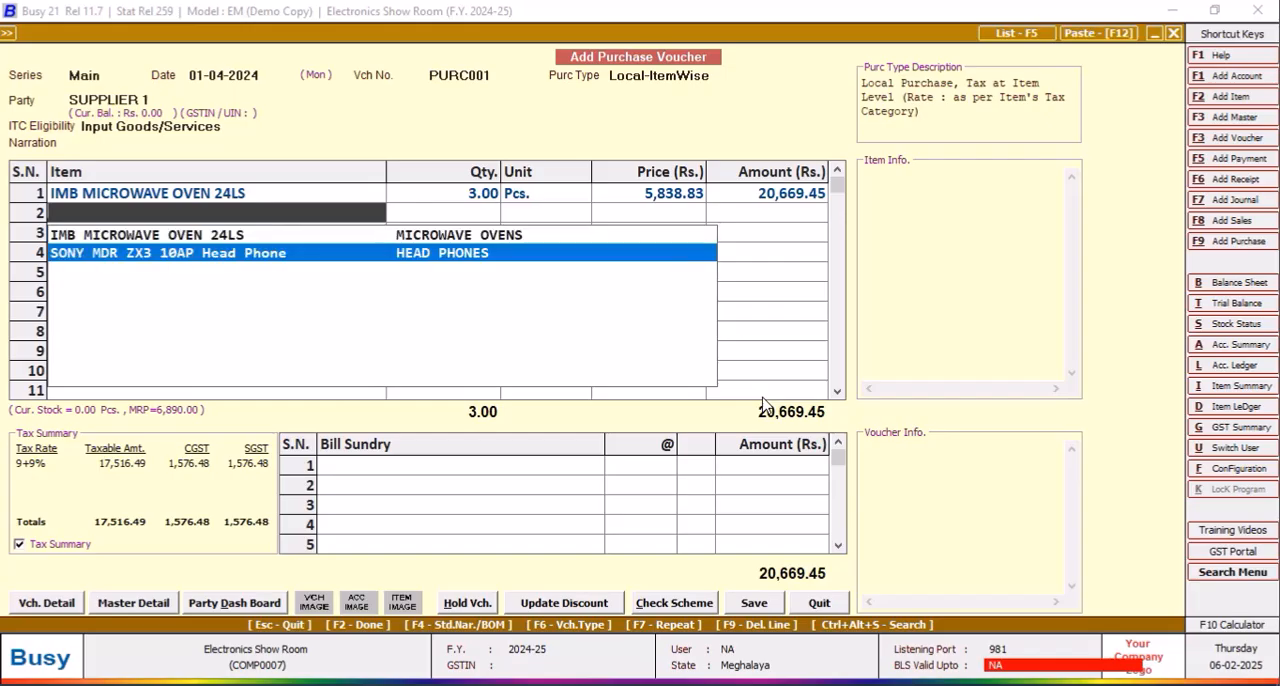
{"action": "key", "text": "Return"}
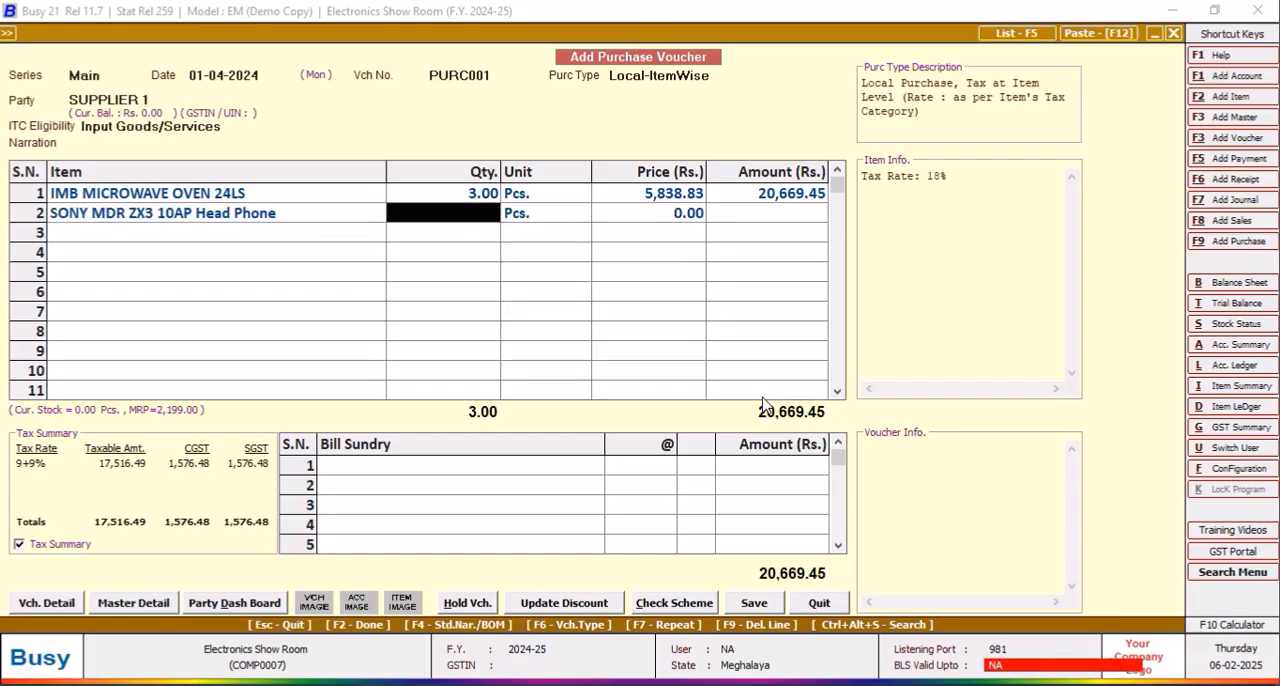
{"action": "type", "text": "1"}
{"action": "key", "text": "Return"}
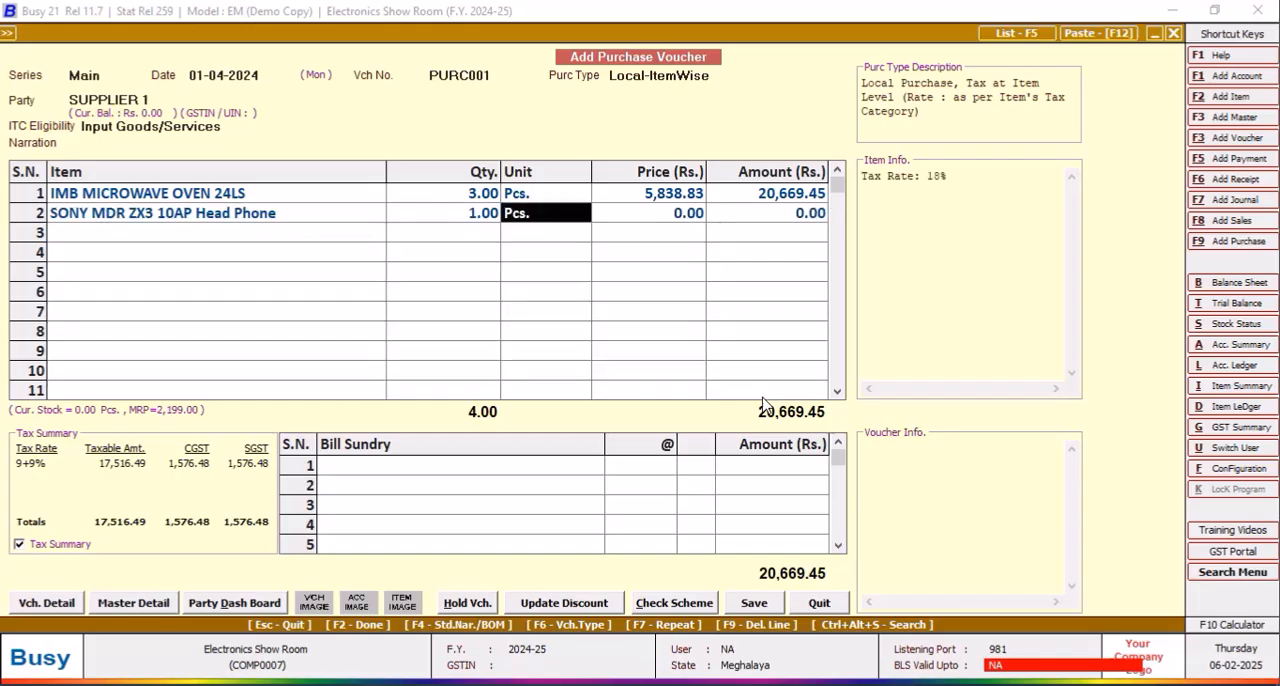
Step: Enter batch number FZ478KU34 for the 1 head phone and accept the batch details
{"action": "key", "text": "Return"}
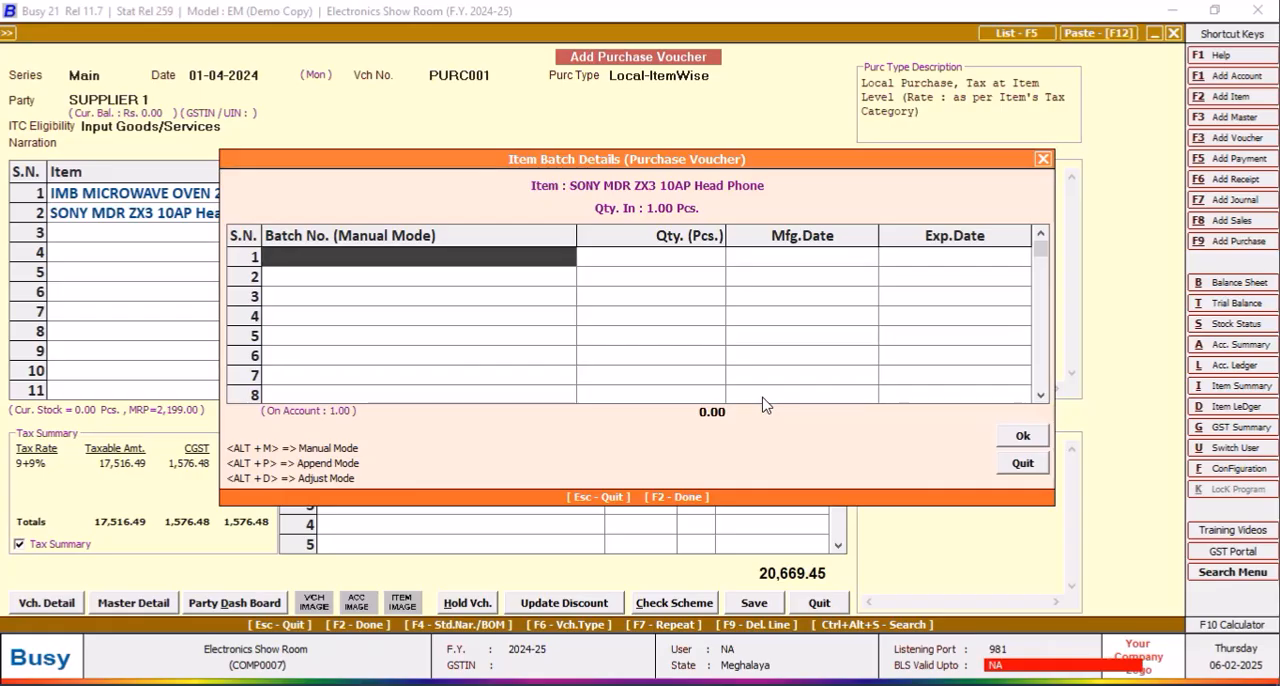
{"action": "type", "text": "FZ478"}
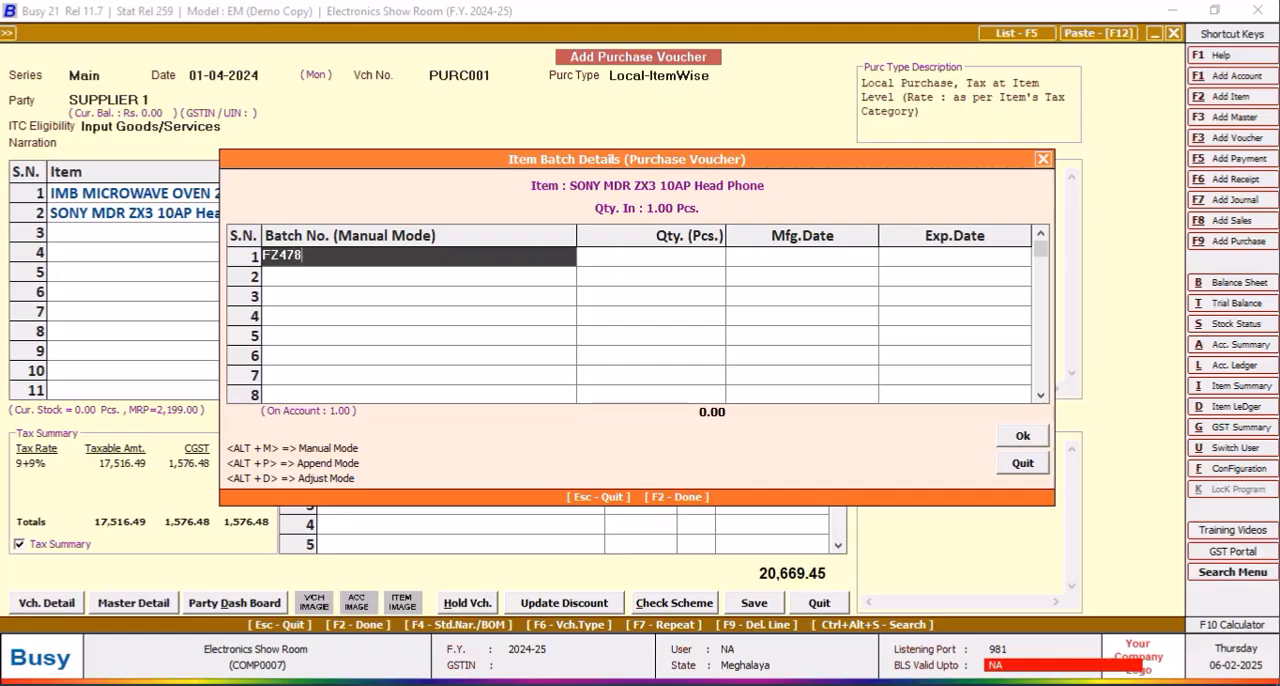
{"action": "type", "text": "KU34"}
{"action": "key", "text": "Return"}
{"action": "key", "text": "Return"}
{"action": "key", "text": "Return"}
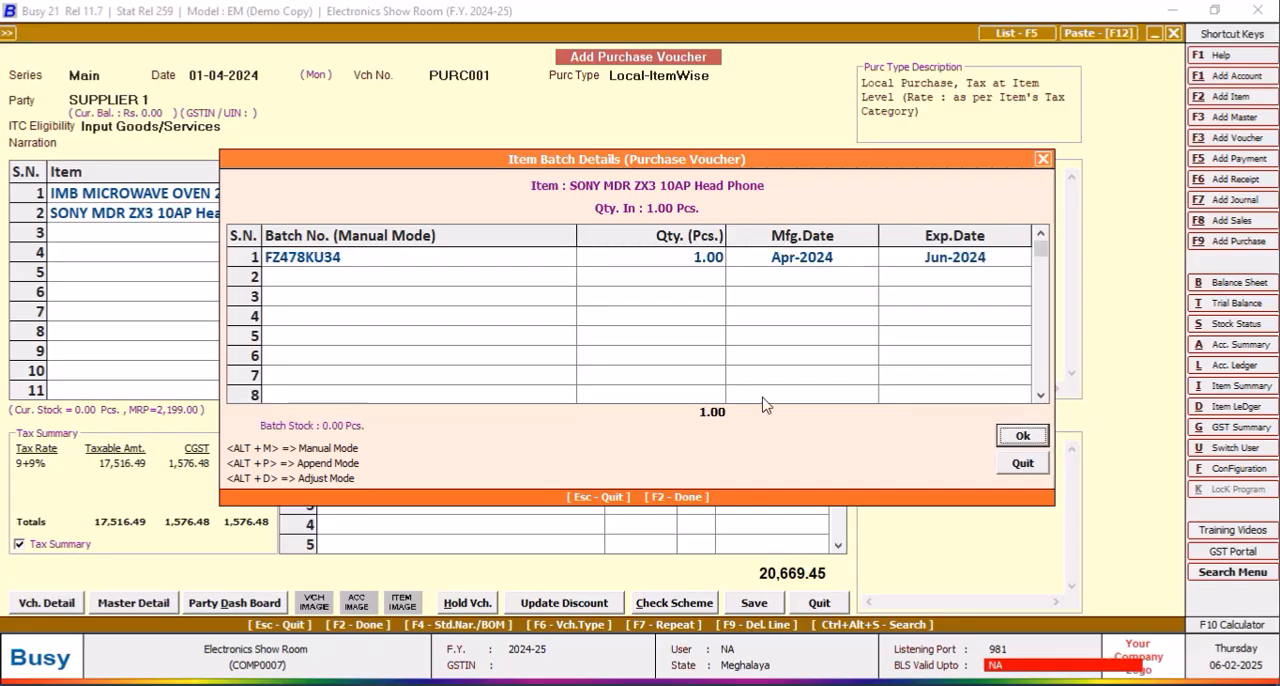
{"action": "key", "text": "Return"}
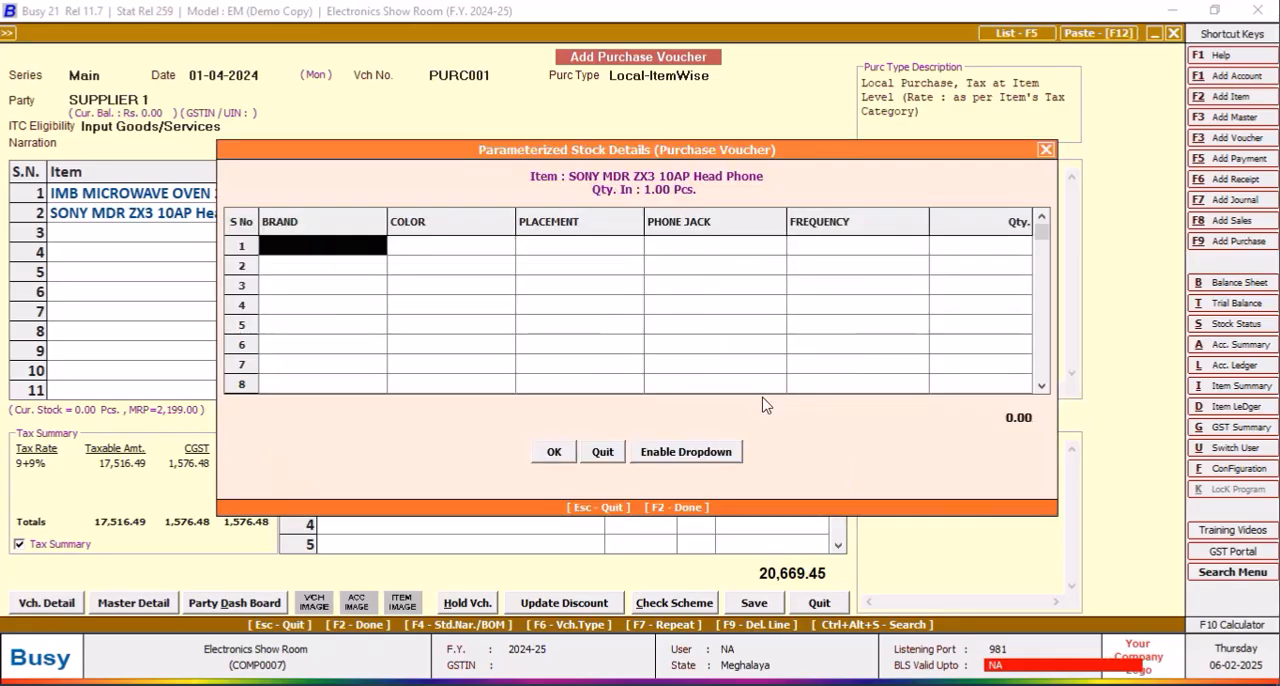
Step: Fill in the head phone's parameterized stock row with brand SONY, color BLACK and placement ON EARS
{"action": "type", "text": "SONY"}
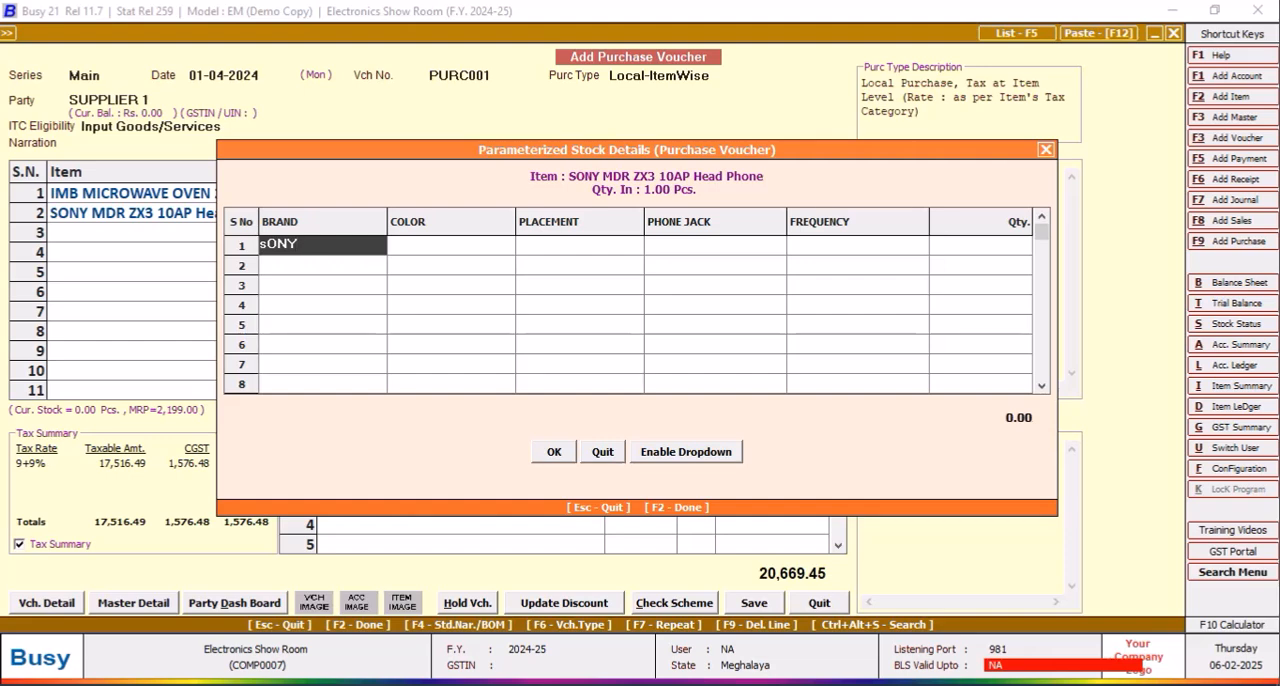
{"action": "key", "text": "Return"}
{"action": "type", "text": "bLACK"}
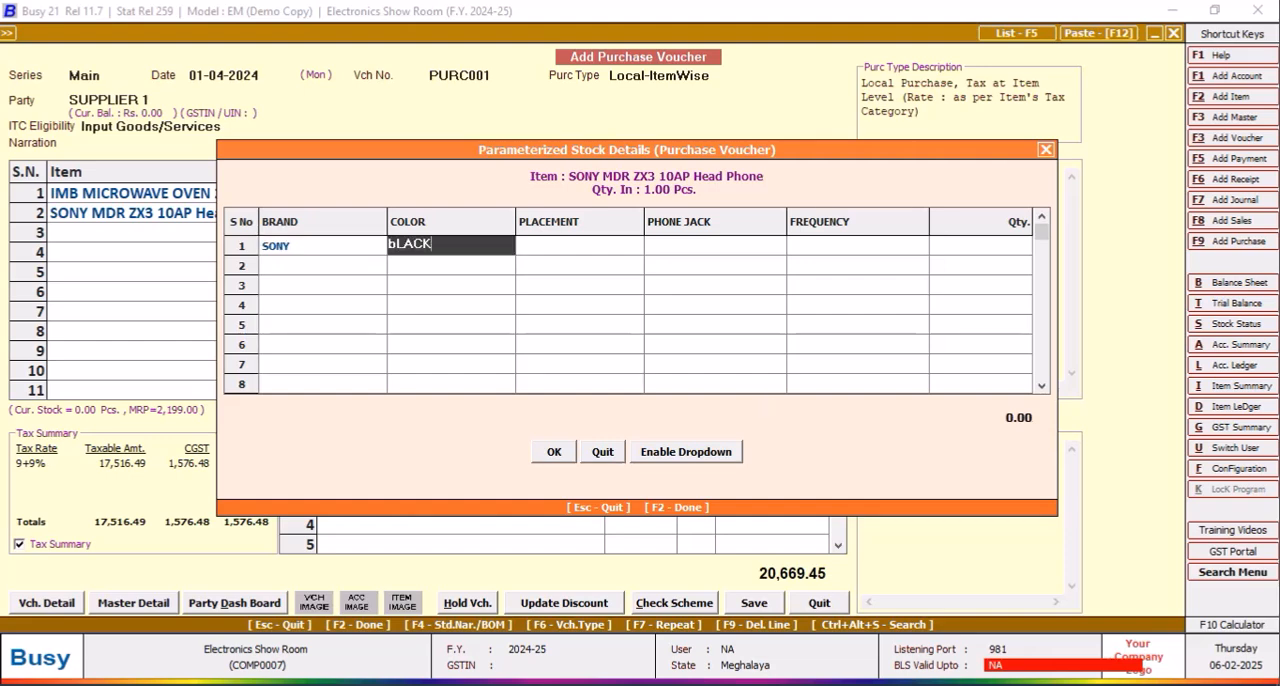
{"action": "key", "text": "Return"}
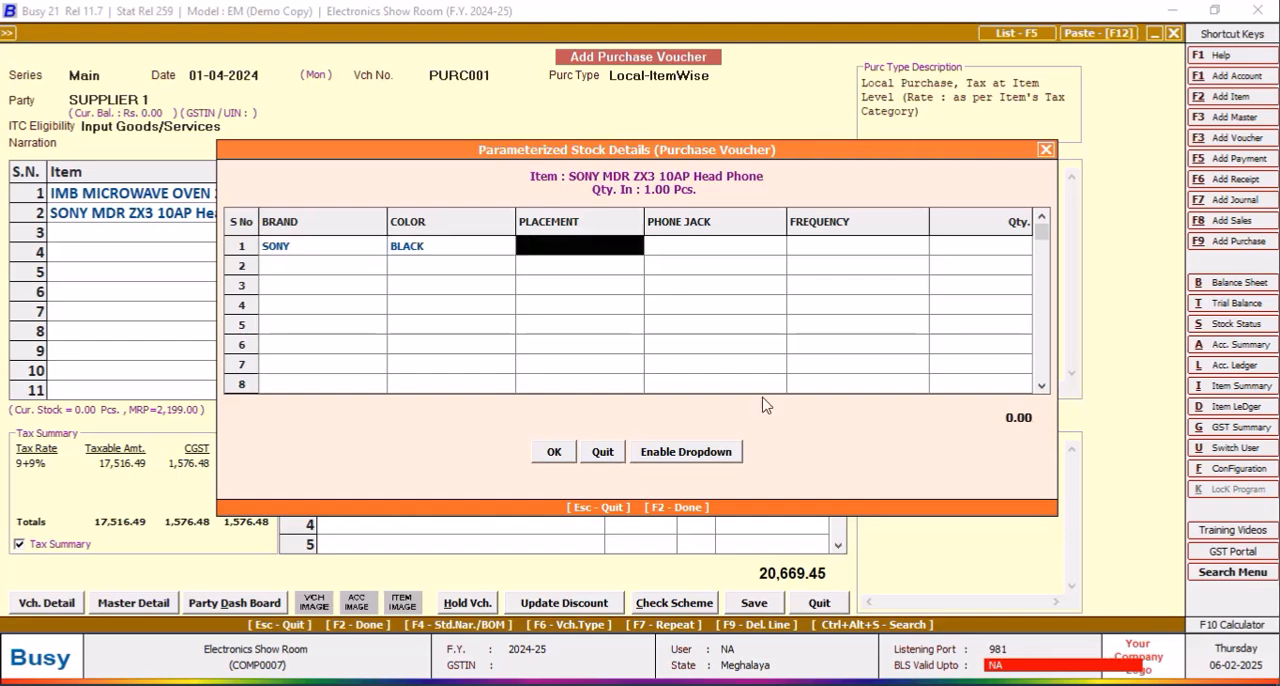
{"action": "type", "text": "oN "}
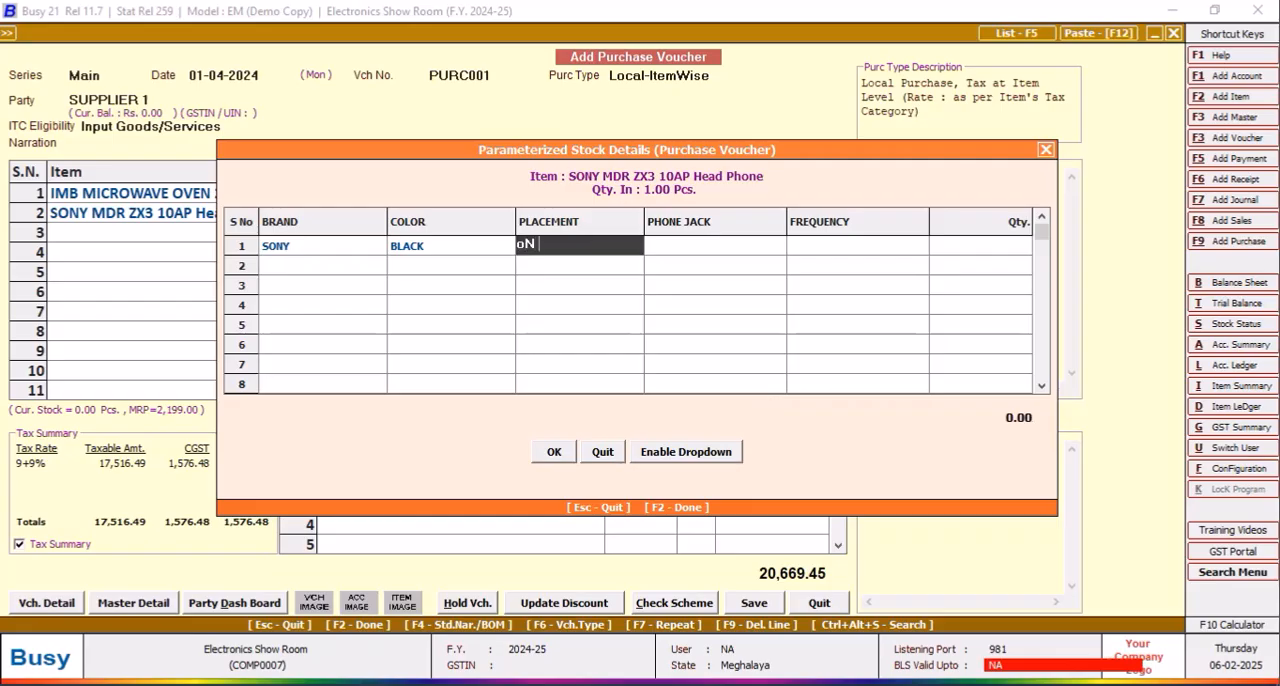
{"action": "type", "text": "EARS"}
{"action": "key", "text": "Return"}
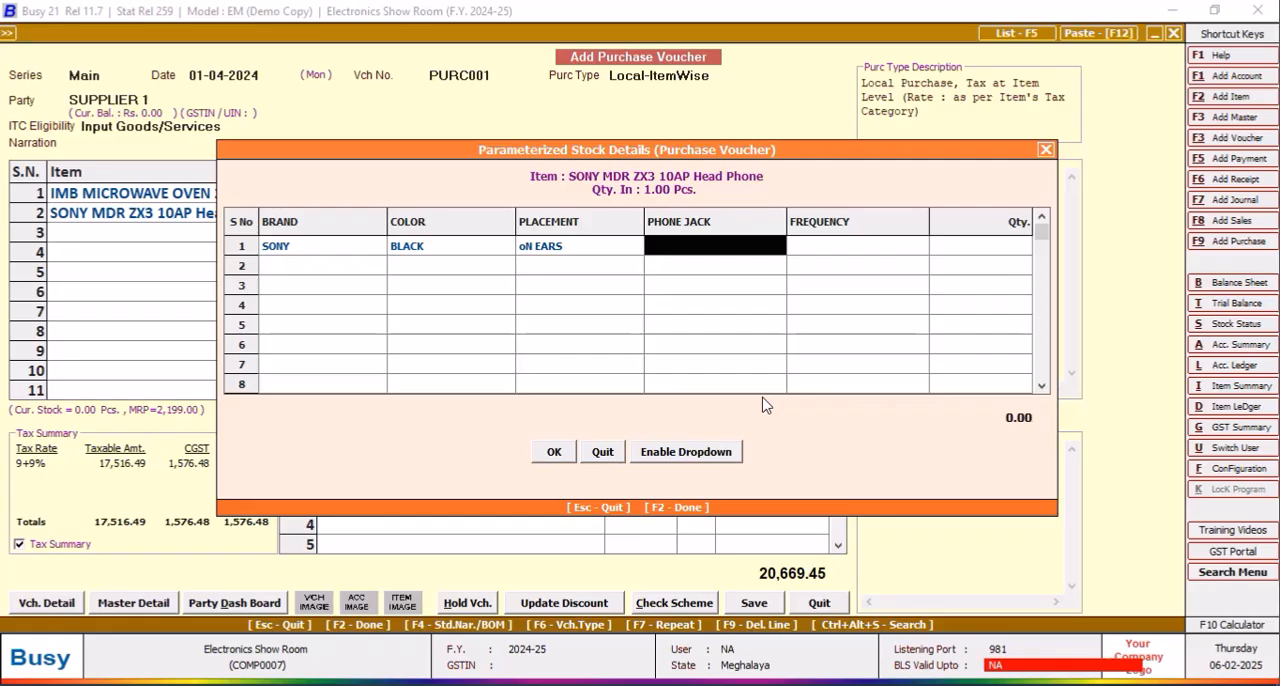
Step: Set phone jack to 35MM and frequency to 10 TO 20000 HZS with quantity 1, and accept the parameterized stock details
{"action": "type", "text": "35MM"}
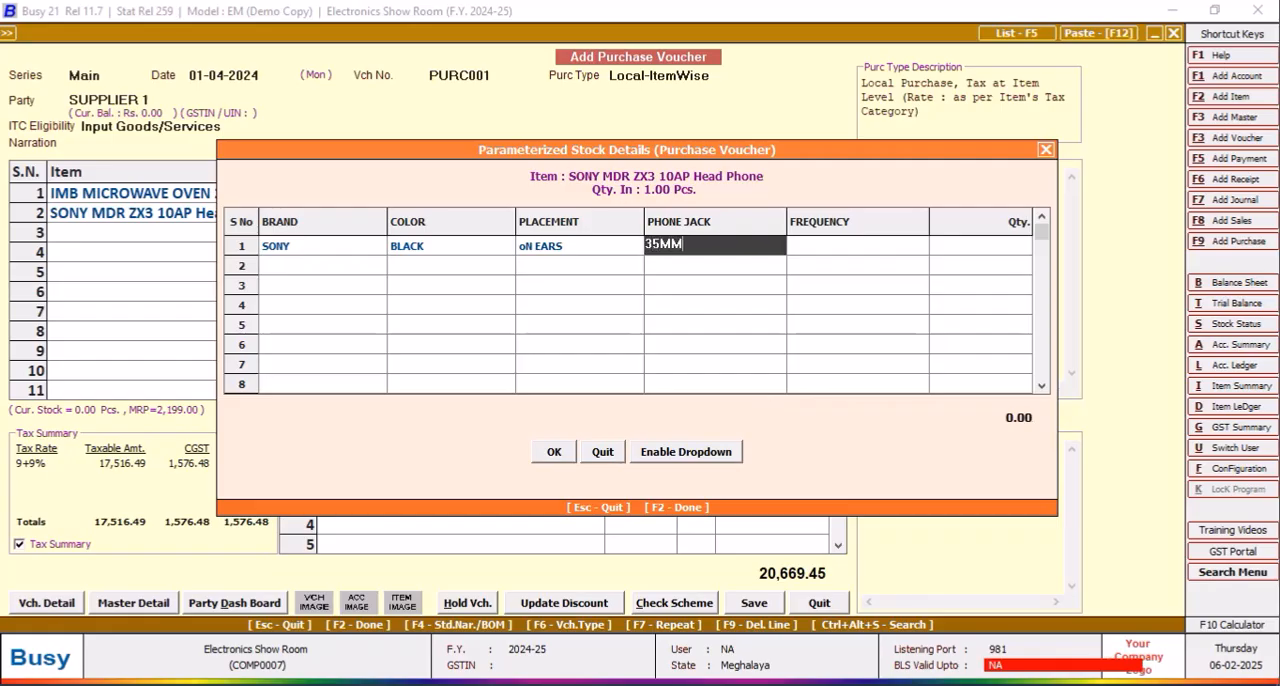
{"action": "key", "text": "Return"}
{"action": "type", "text": "1"}
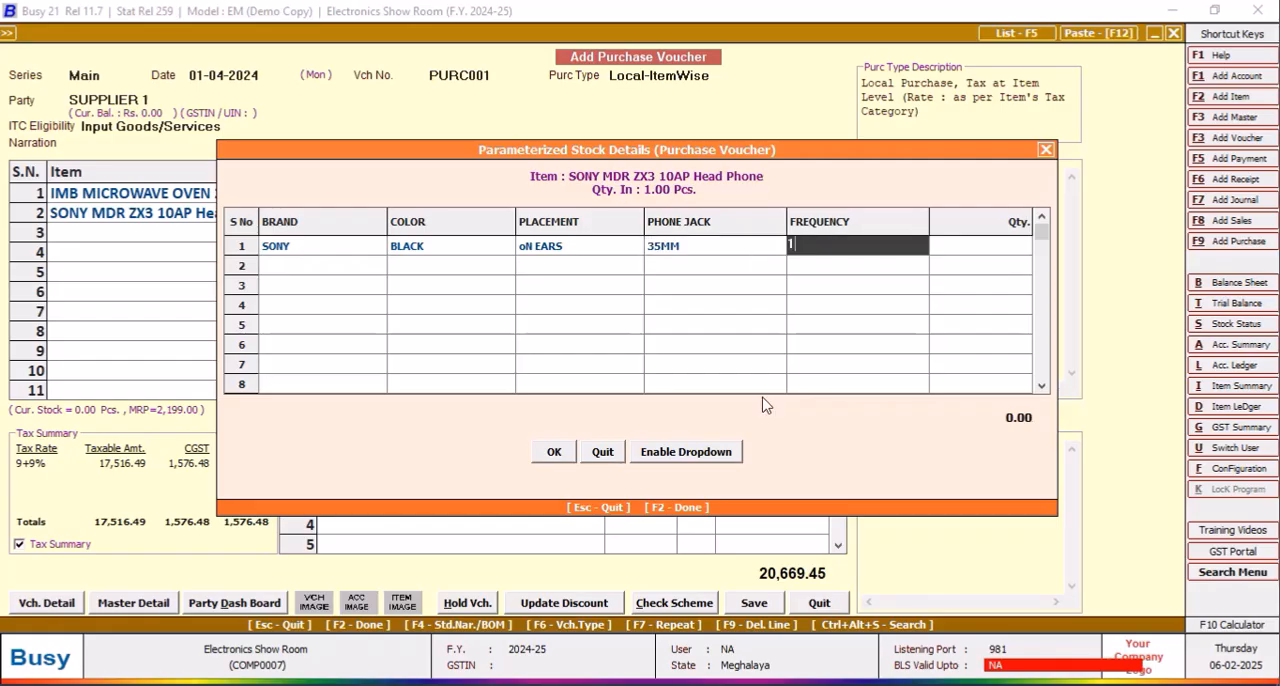
{"action": "type", "text": "0 TO 20000 HZS"}
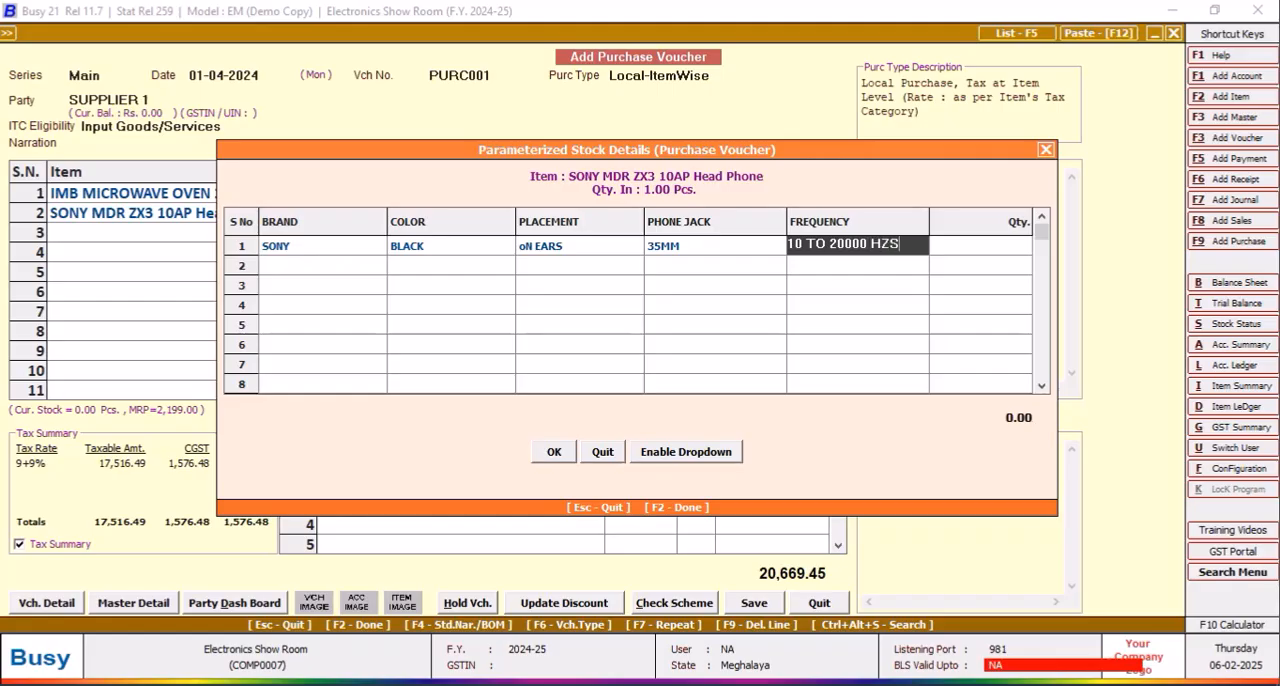
{"action": "key", "text": "Return"}
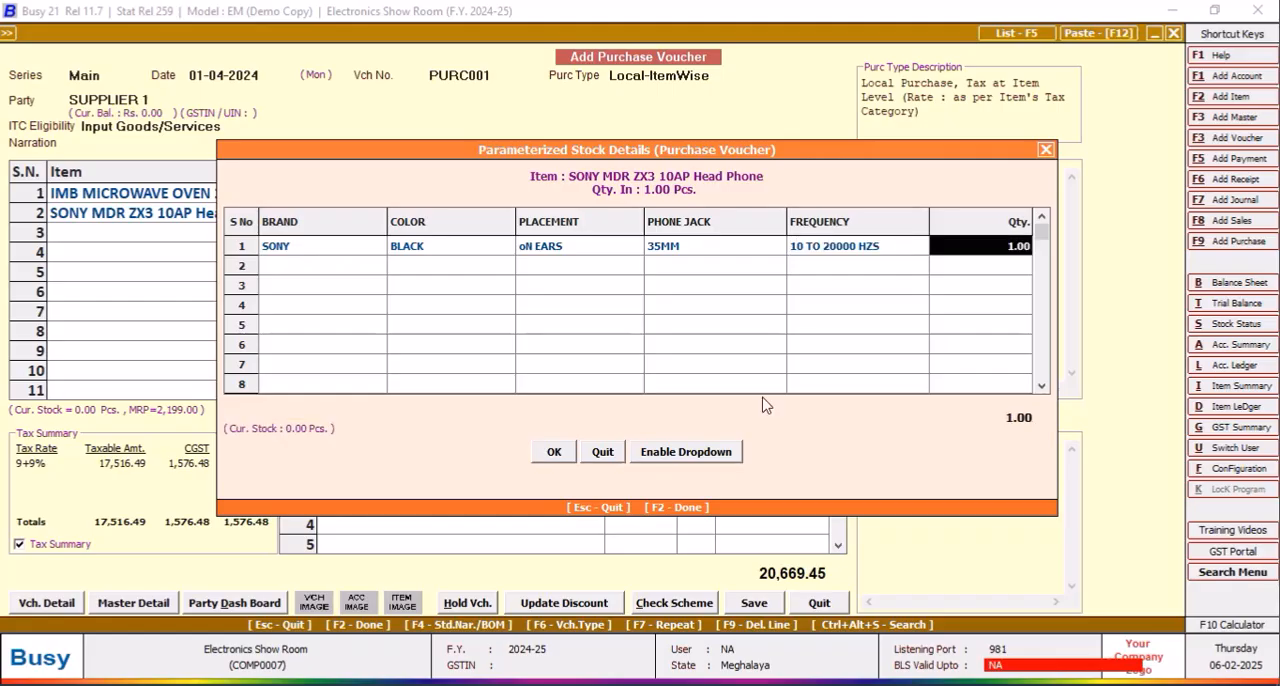
{"action": "left_click", "coordinate": [555, 453]}
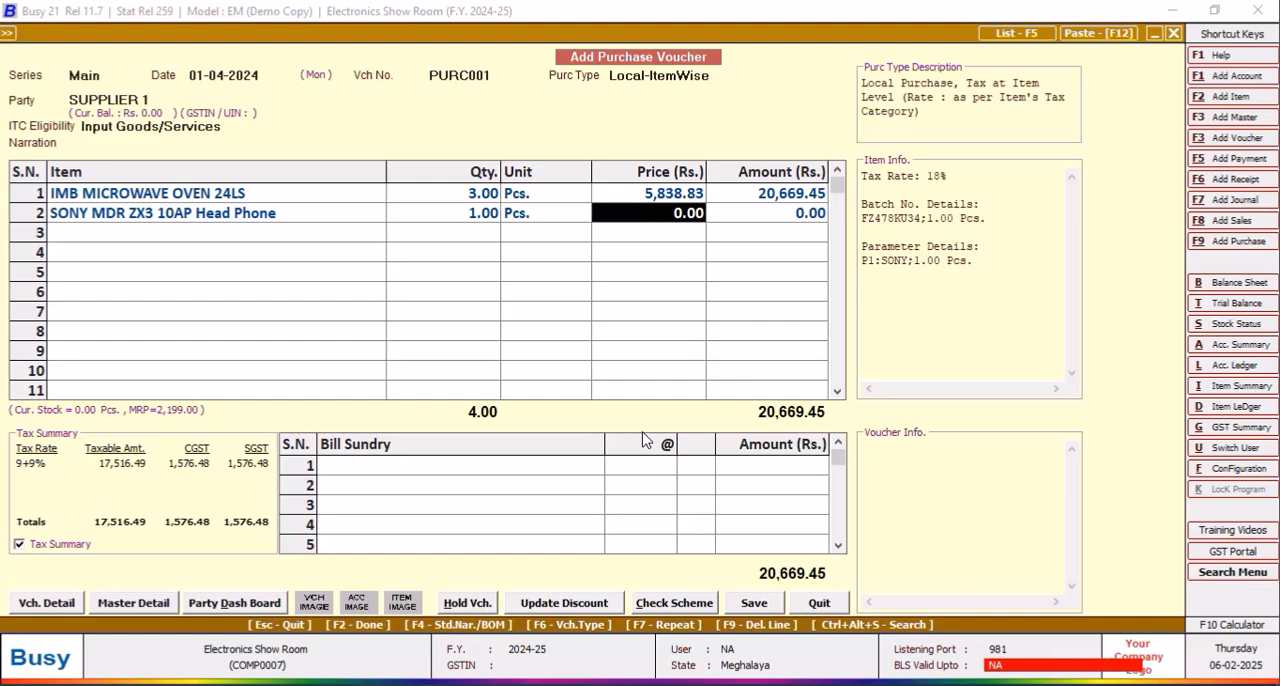
Step: Set the head phone's price to 795 and accept its item-wise GST details
{"action": "type", "text": "795"}
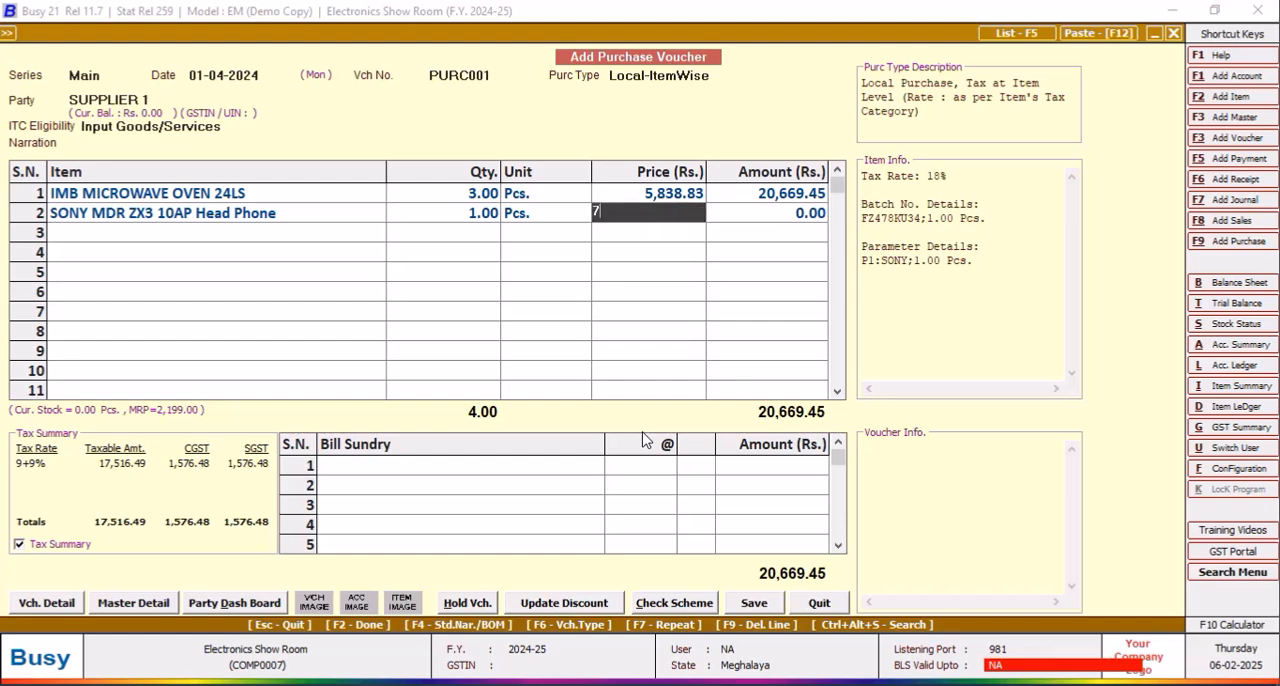
{"action": "key", "text": "Return"}
{"action": "key", "text": "Return"}
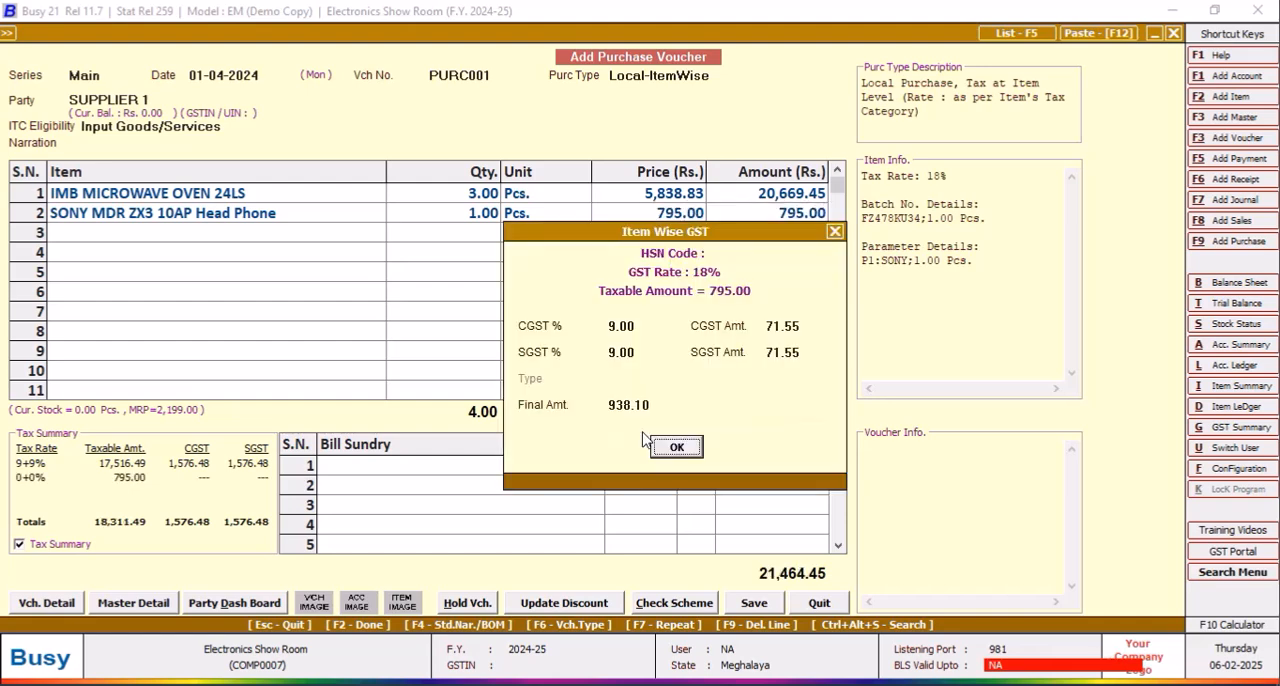
{"action": "key", "text": "Return"}
Step: Save the purchase voucher, accepting bill number PURC001 for GST reporting and the New Ref. bill-by-bill adjustment, and leave voucher entry
{"action": "left_click", "coordinate": [778, 602]}
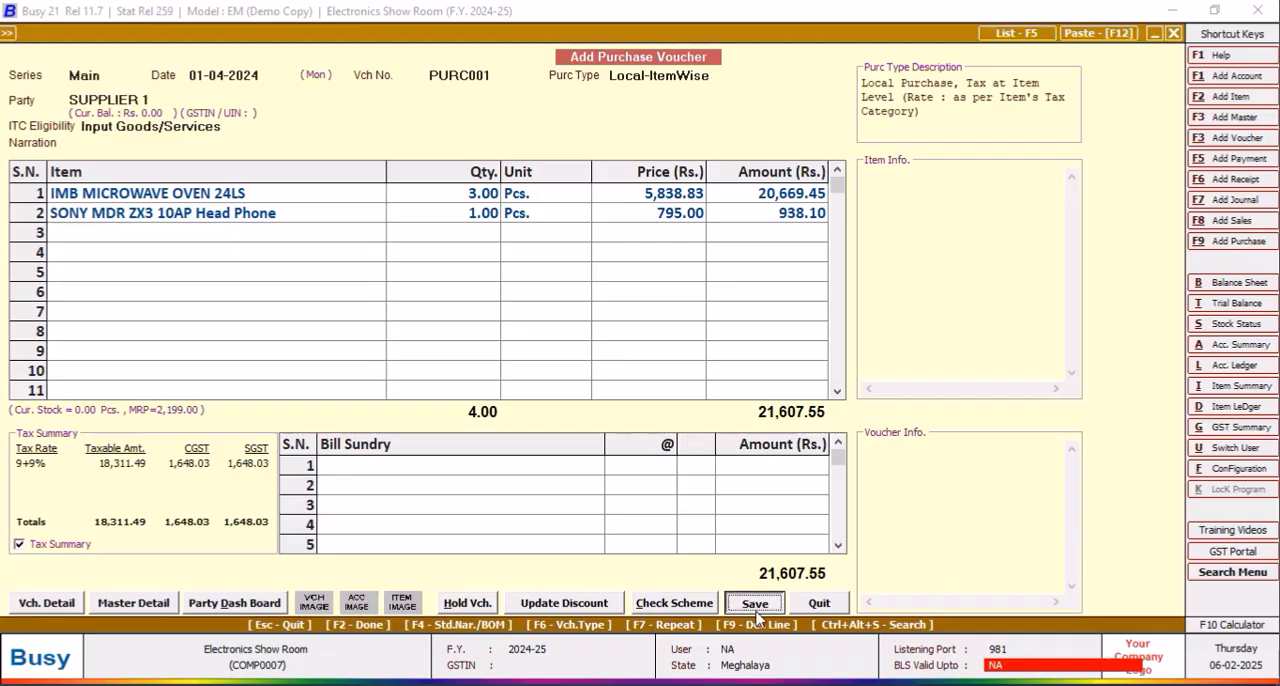
{"action": "left_click", "coordinate": [696, 398]}
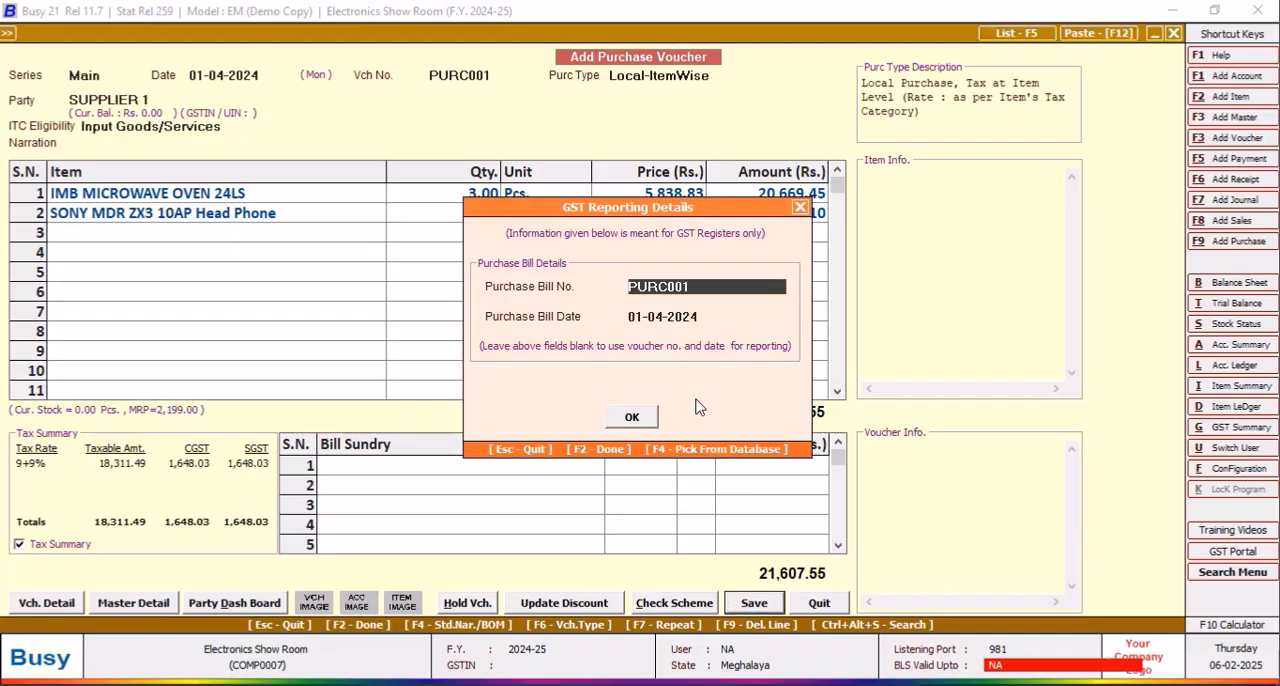
{"action": "left_click", "coordinate": [645, 420]}
{"action": "left_click", "coordinate": [640, 497]}
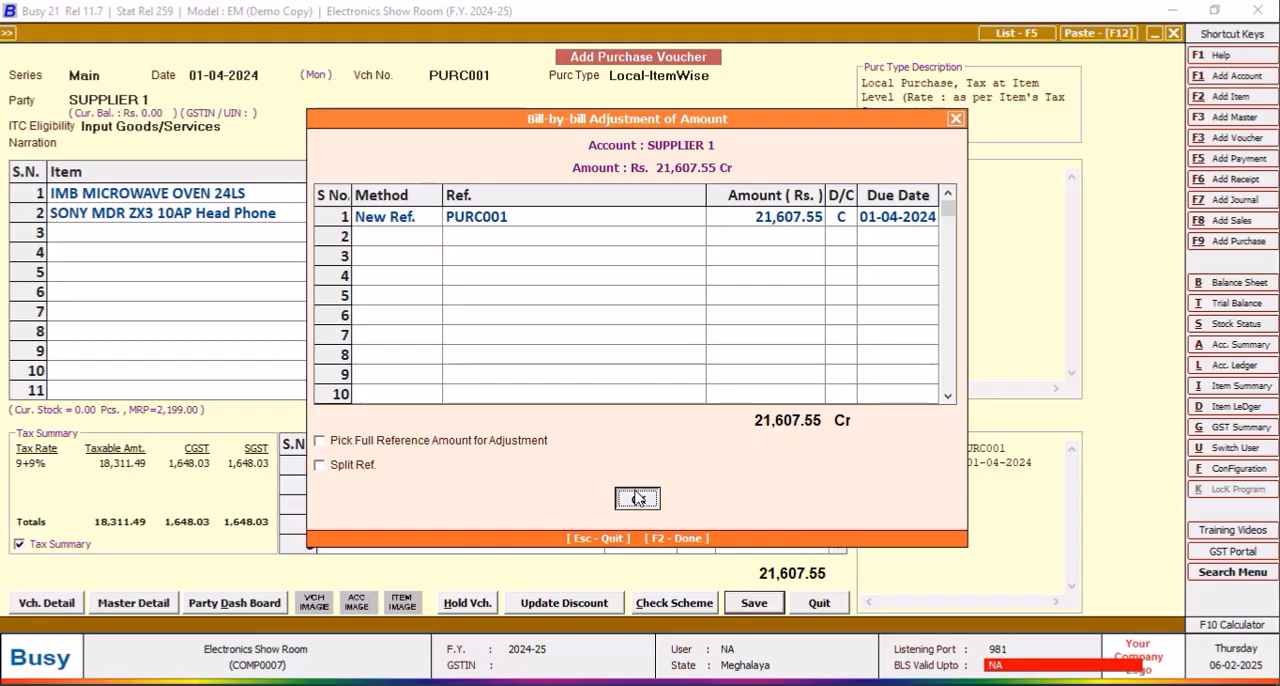
{"action": "left_click", "coordinate": [818, 604]}
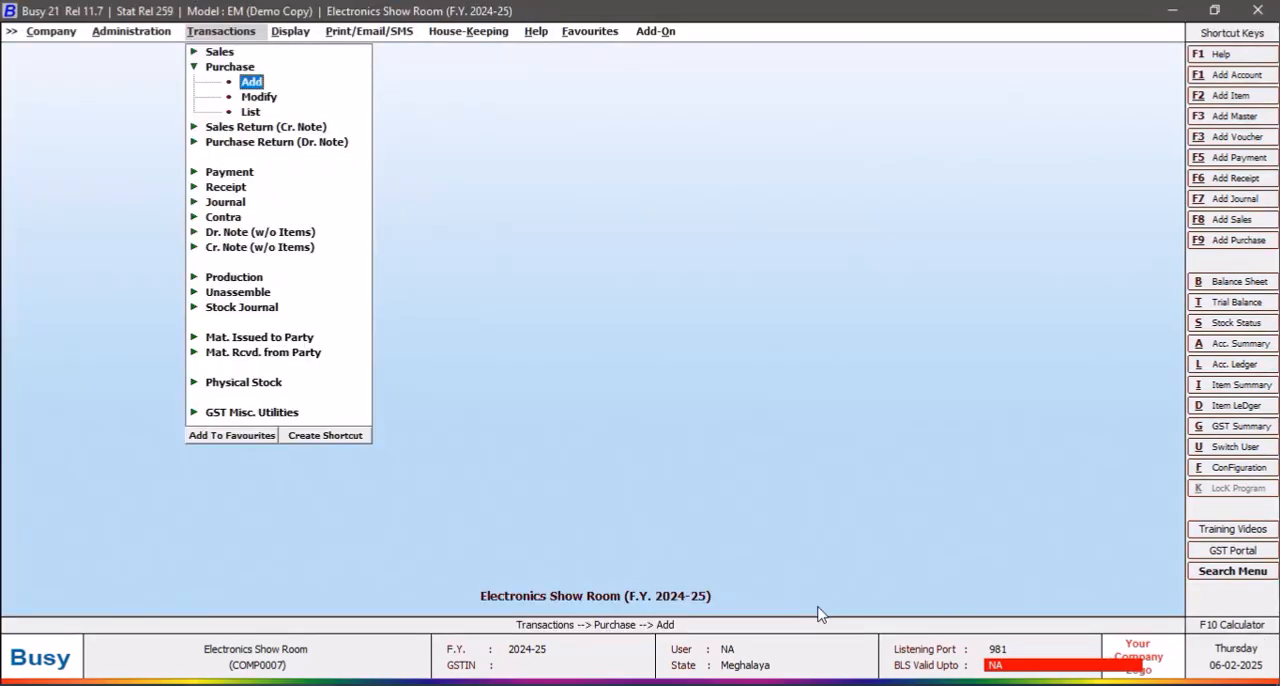
Step: Open SQL Query from the Query System reports, close it, and start creating a keyboard shortcut for it
{"action": "key", "text": "Right"}
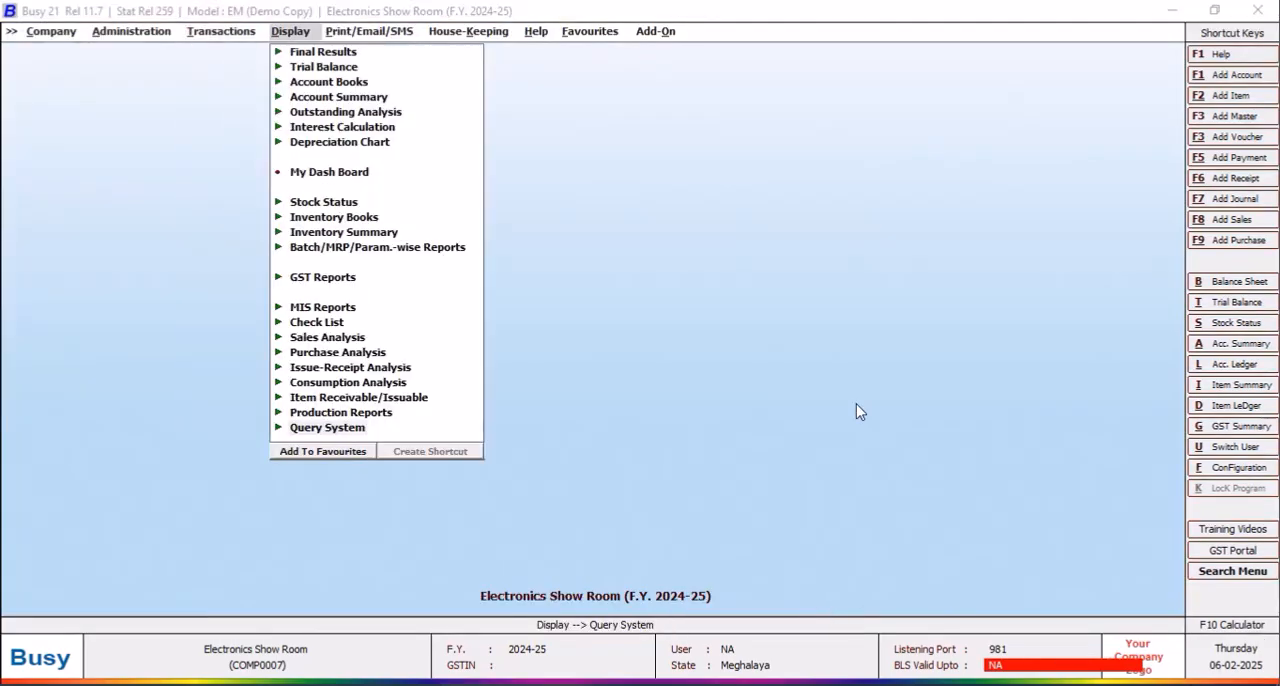
{"action": "left_click", "coordinate": [356, 429]}
{"action": "left_click", "coordinate": [371, 538]}
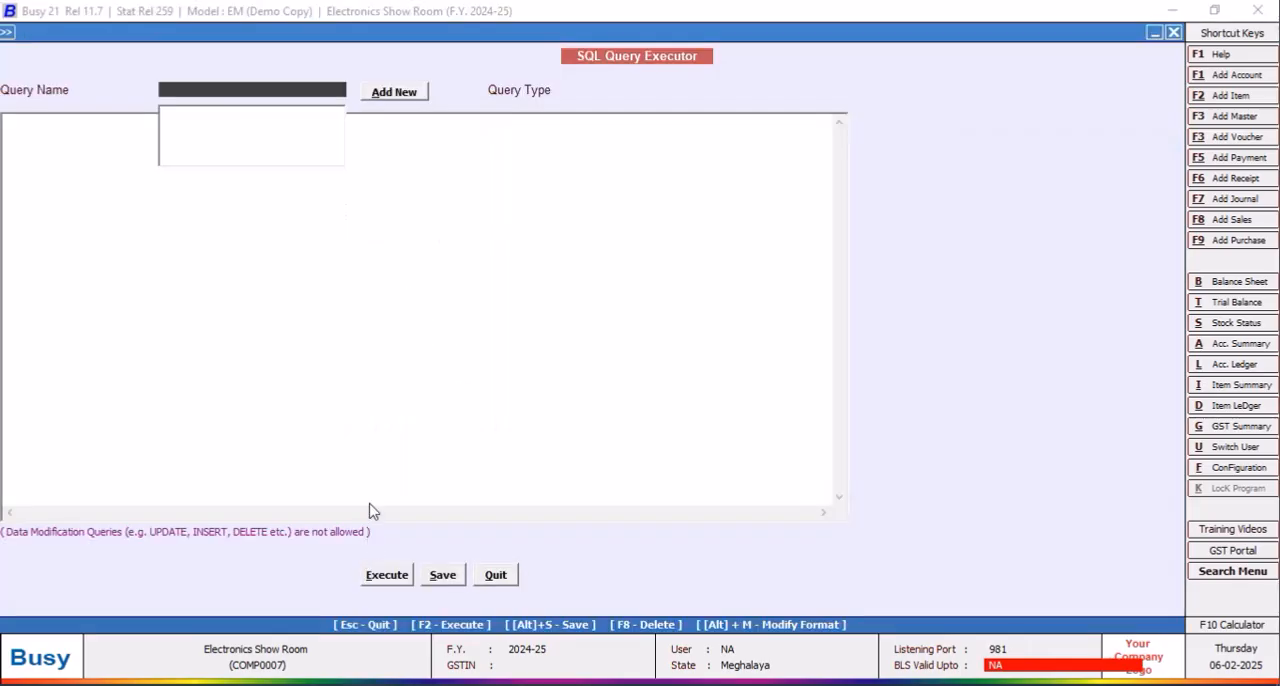
{"action": "left_click", "coordinate": [495, 494]}
{"action": "left_click", "coordinate": [471, 556]}
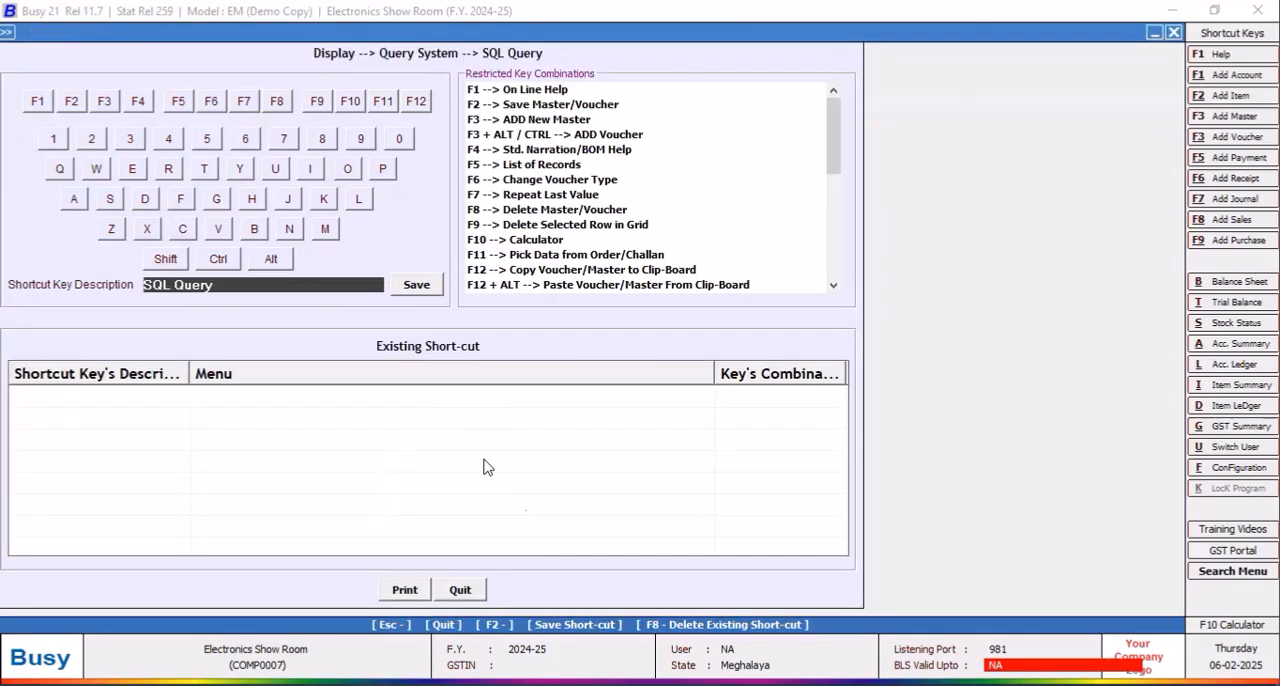
Step: Assign the combination Shift + Ctrl + F2 to SQL Query and save the shortcut
{"action": "left_click", "coordinate": [166, 259]}
{"action": "left_click", "coordinate": [219, 262]}
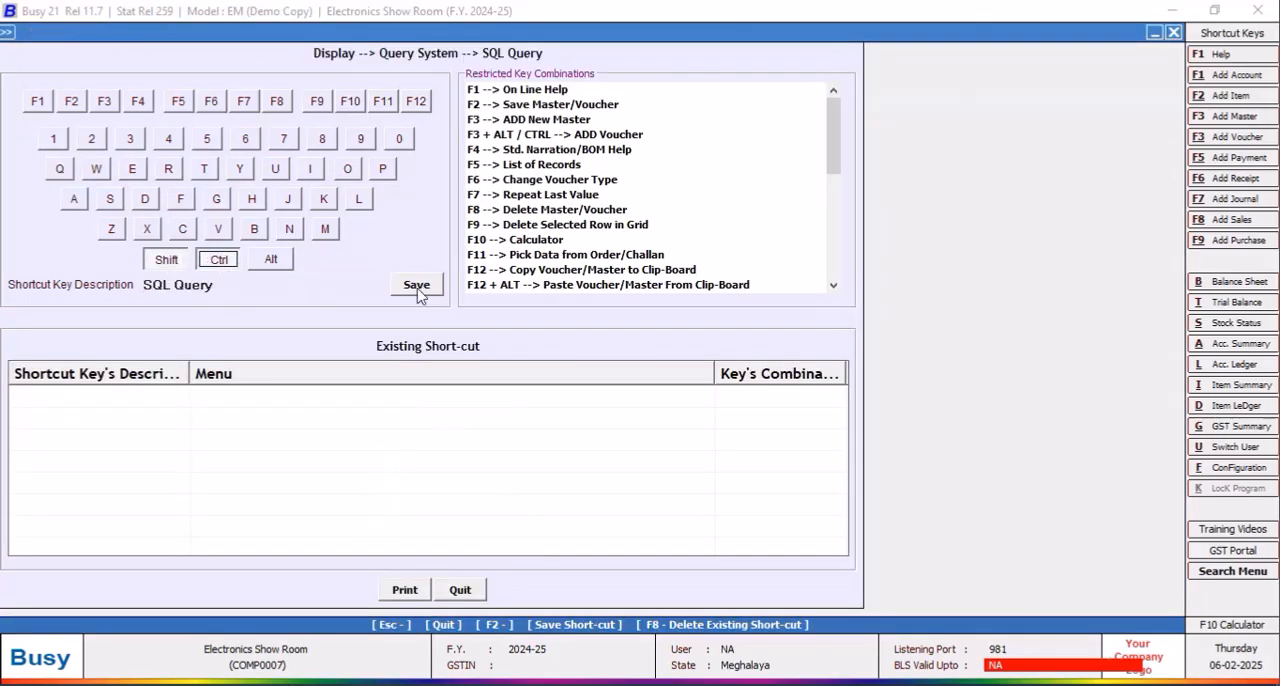
{"action": "left_click", "coordinate": [78, 105]}
{"action": "left_click", "coordinate": [416, 284]}
{"action": "left_click", "coordinate": [776, 389]}
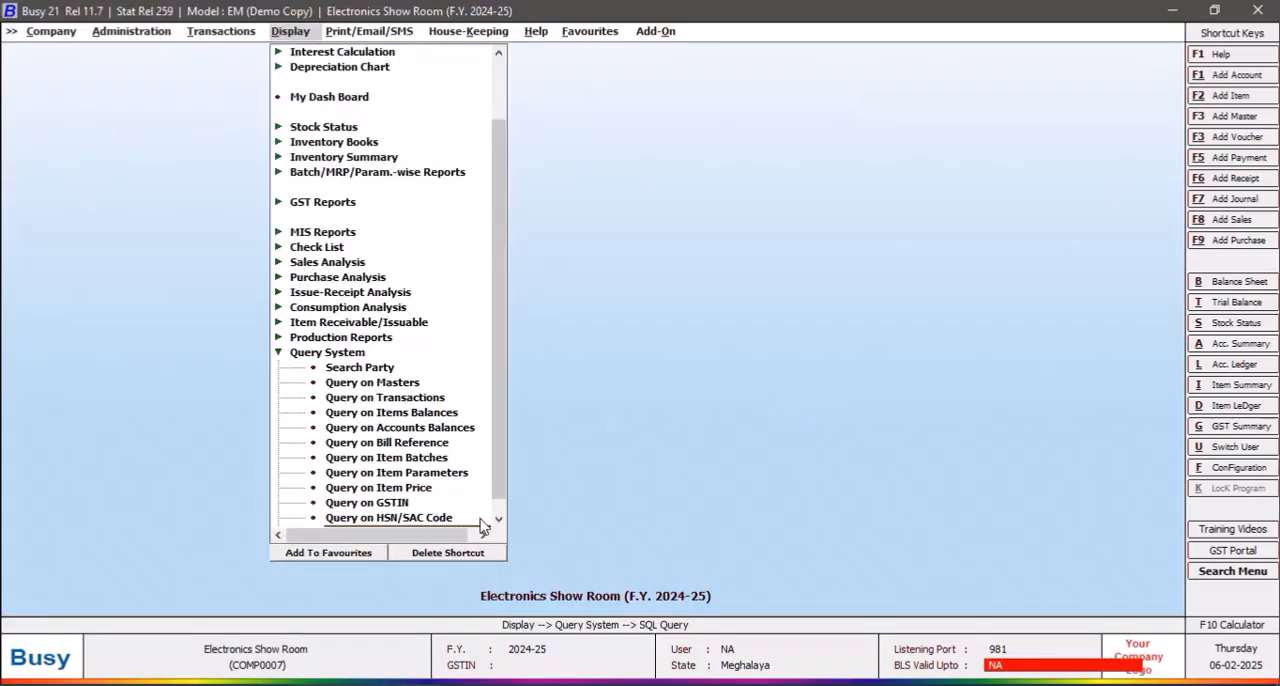
Step: Try the new SQL Query shortcut, reopen the SQL Query Executor with it, and add a query named FIRST without a password
{"action": "key", "text": "ctrl+F2"}
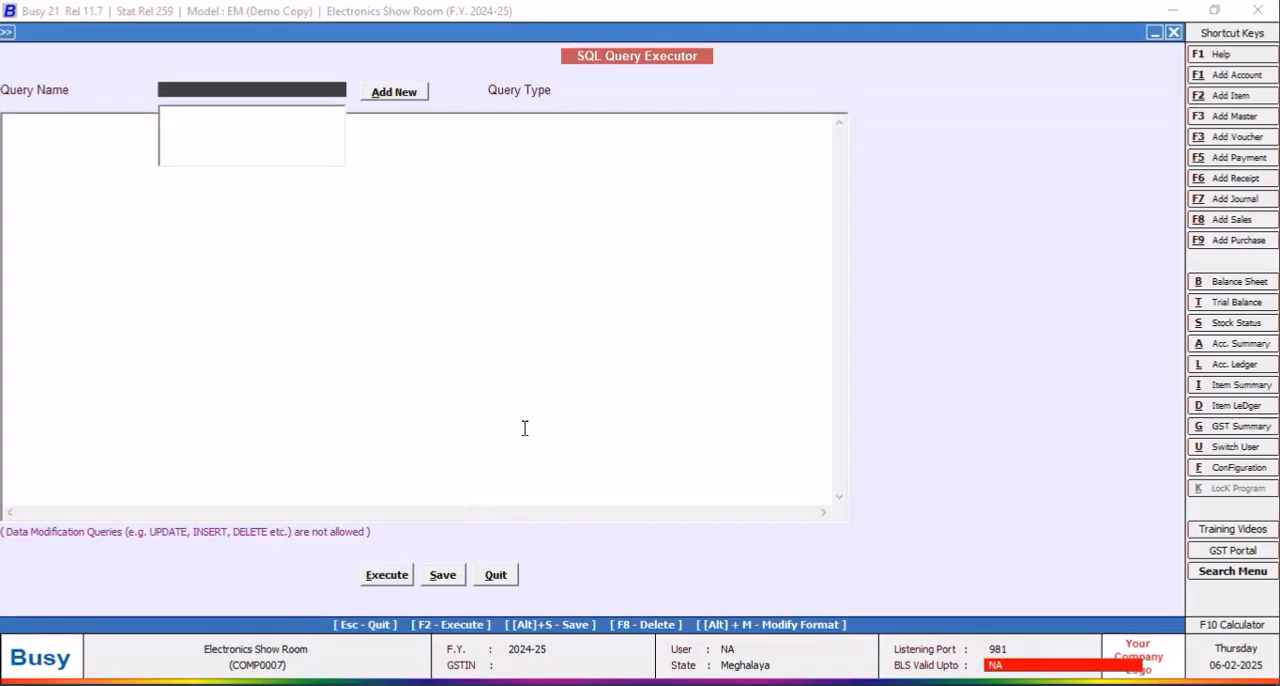
{"action": "left_click", "coordinate": [511, 585]}
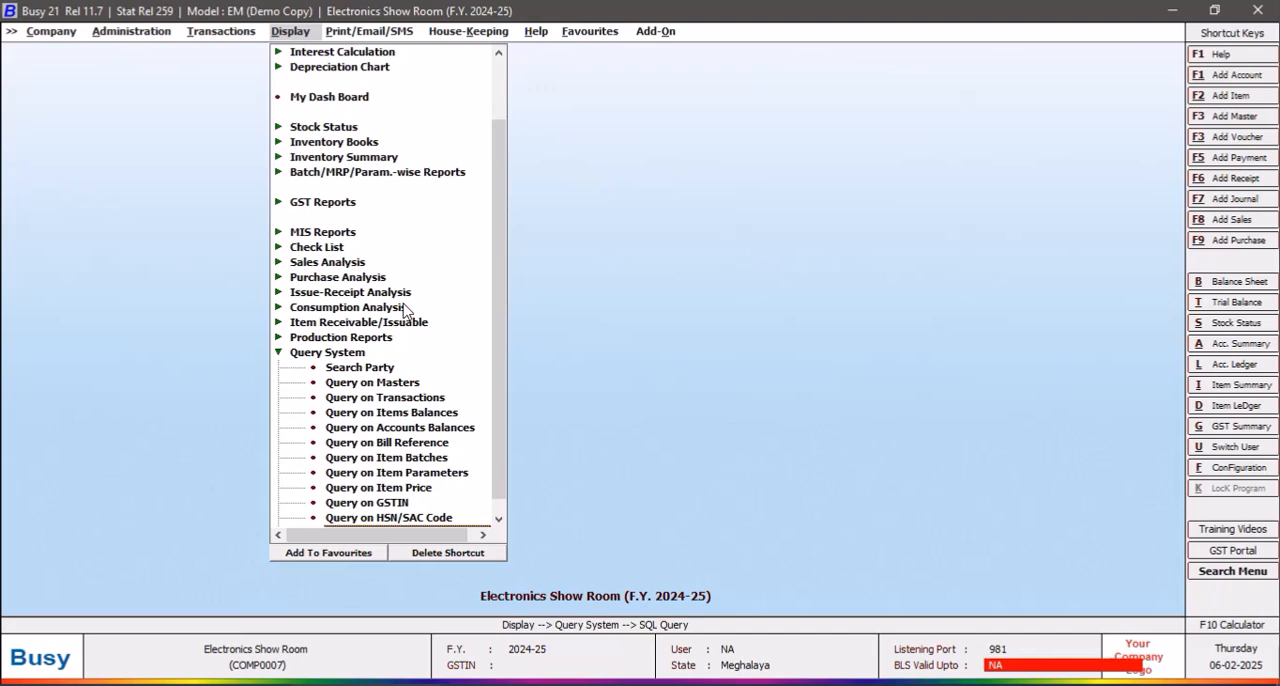
{"action": "key", "text": "ctrl+F2"}
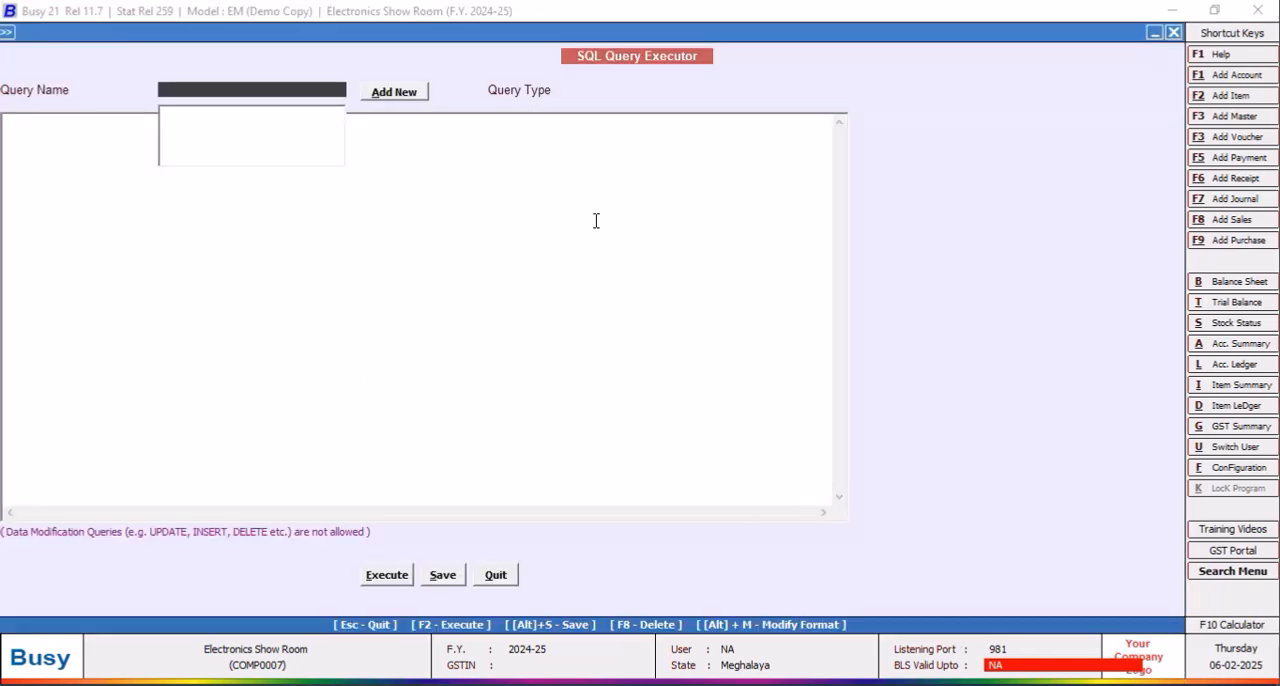
{"action": "left_click", "coordinate": [393, 92]}
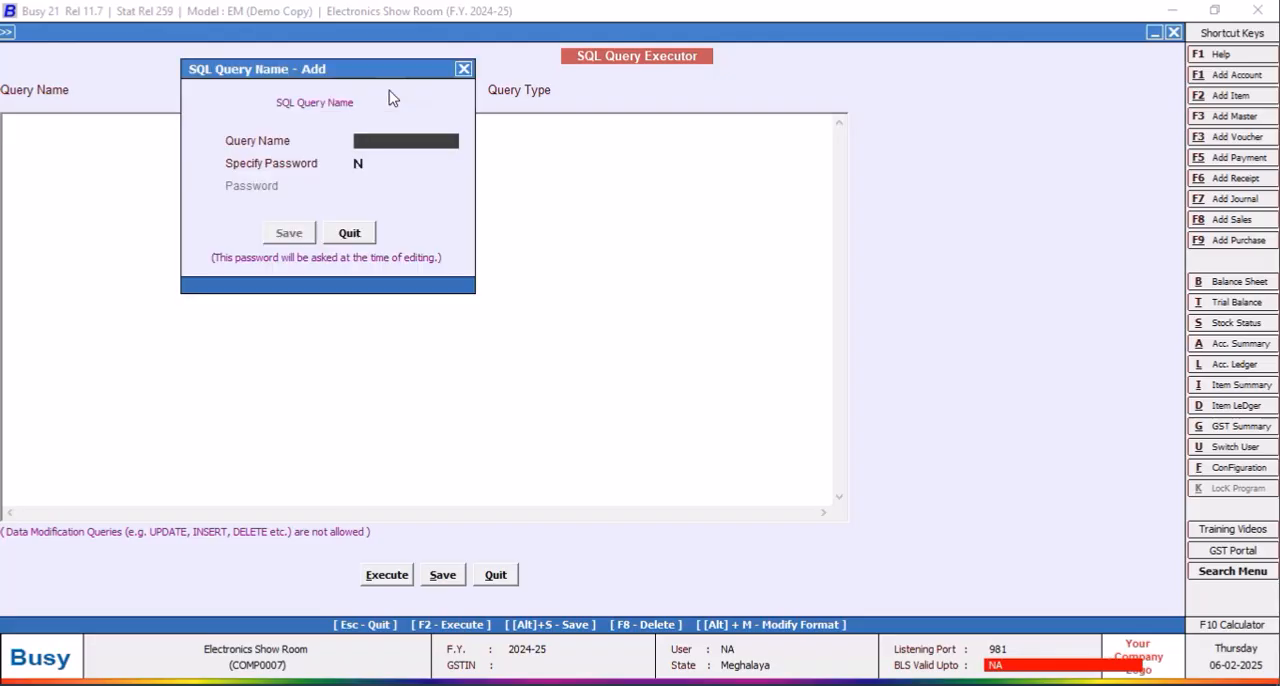
{"action": "type", "text": "FIRST"}
{"action": "left_click", "coordinate": [305, 239]}
{"action": "left_click_drag", "start_coordinate": [253, 33], "coordinate": [277, 39]}
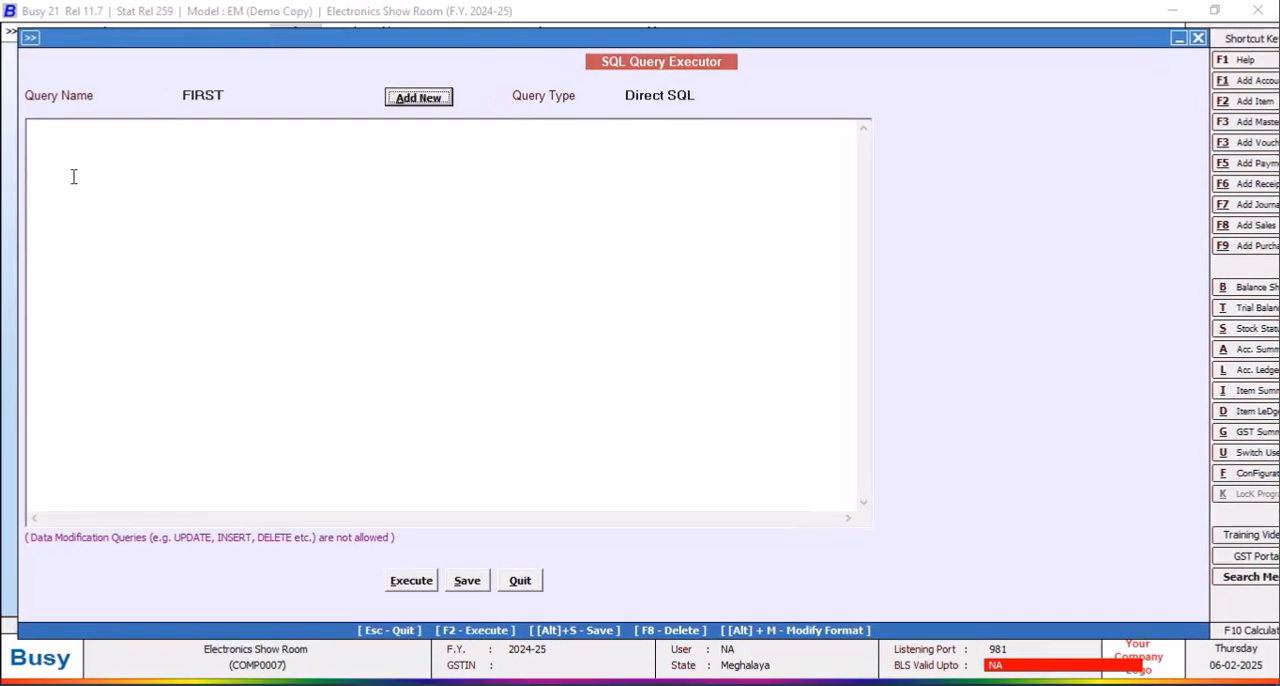
Step: Enter "Select" as the first line of the query text and start a second line
{"action": "left_click", "coordinate": [66, 139]}
{"action": "type", "text": "S"}
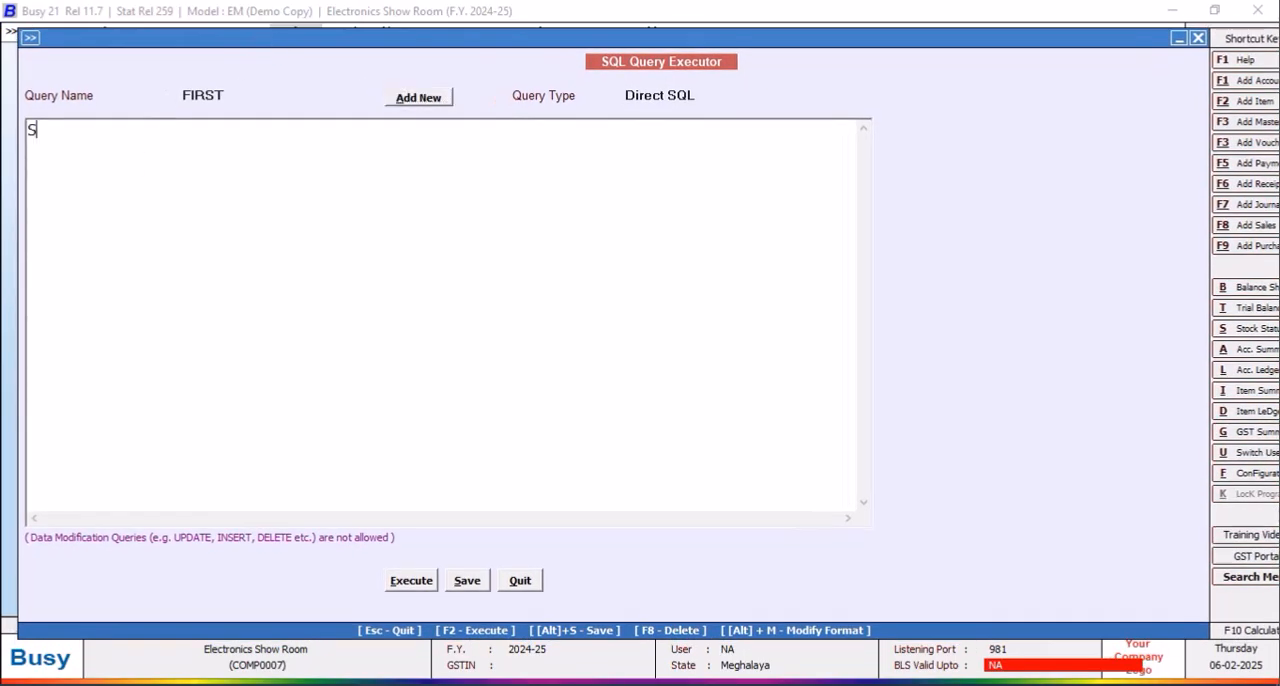
{"action": "type", "text": "elecdt"}
{"action": "key", "text": "BackSpace"}
{"action": "key", "text": "BackSpace"}
{"action": "key", "text": "BackSpace"}
{"action": "type", "text": "t"}
{"action": "key", "text": "Return"}
Step: Begin a bracketed subquery on the second line with "(Select Master1.D2 from Master1 Where"
{"action": "type", "text": "(Select Maser"}
{"action": "key", "text": "BackSpace"}
{"action": "key", "text": "BackSpace"}
{"action": "type", "text": "te"}
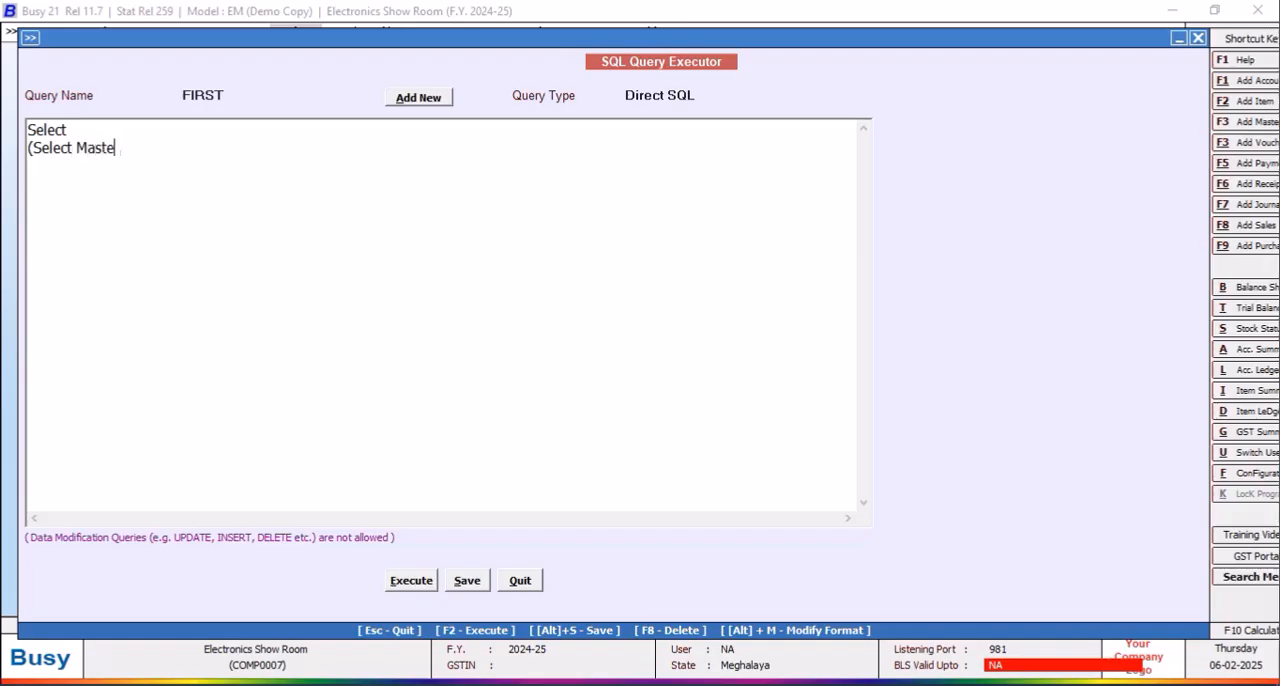
{"action": "type", "text": "r1.D2 from Master1 "}
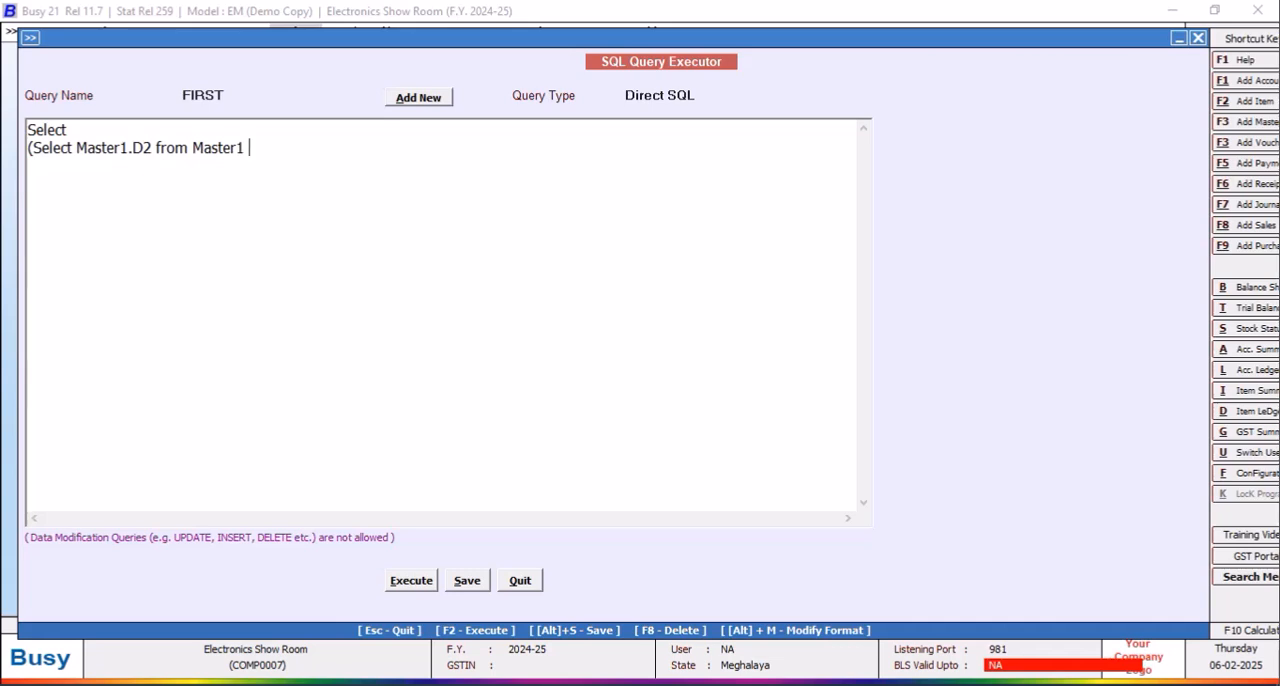
{"action": "type", "text": "Where Master"}
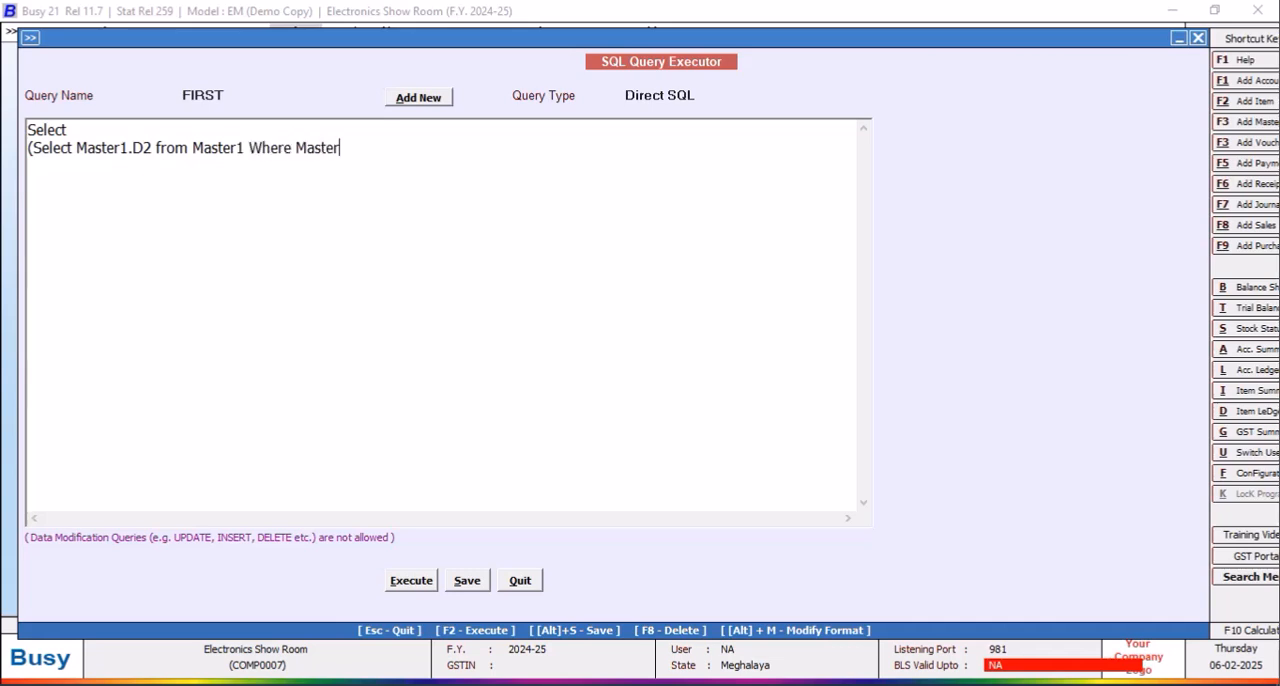
{"action": "type", "text": "1.Code=Tran2."}
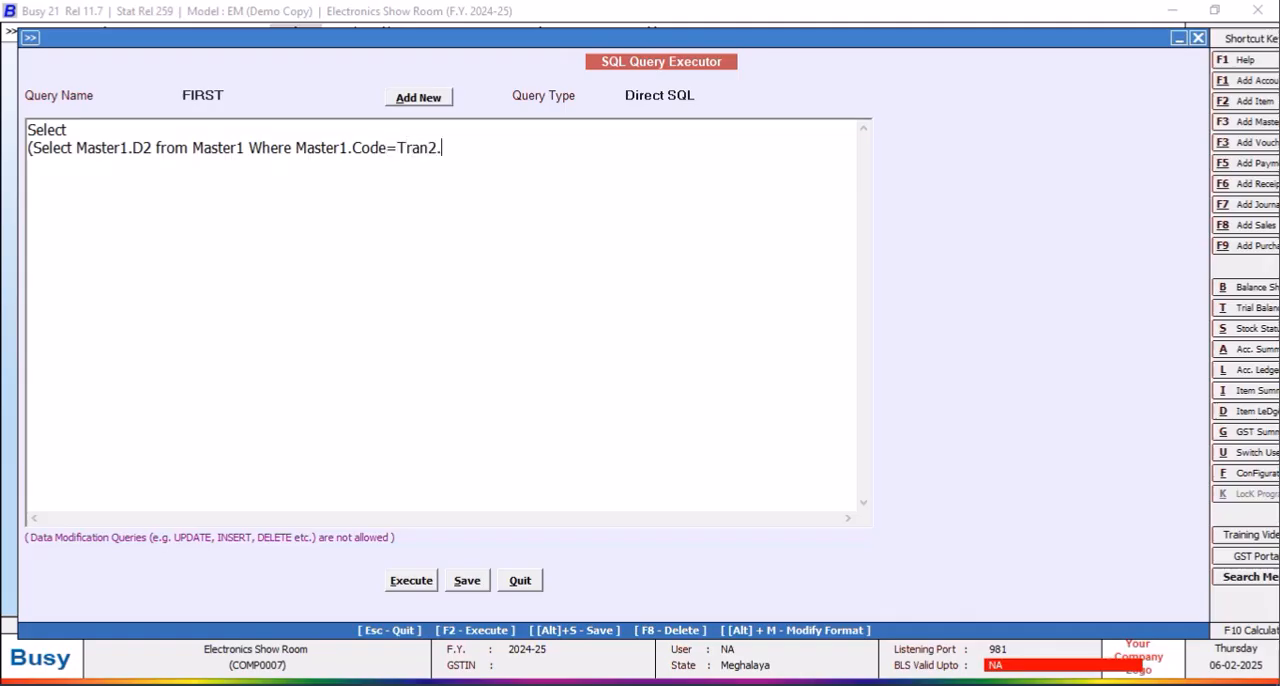
{"action": "type", "text": "Mase"}
Step: Complete the subquery with the condition "Master1.Code=Tran2.MasterCode1" and close its bracket
{"action": "key", "text": "BackSpace"}
{"action": "type", "text": "terCode1) "}
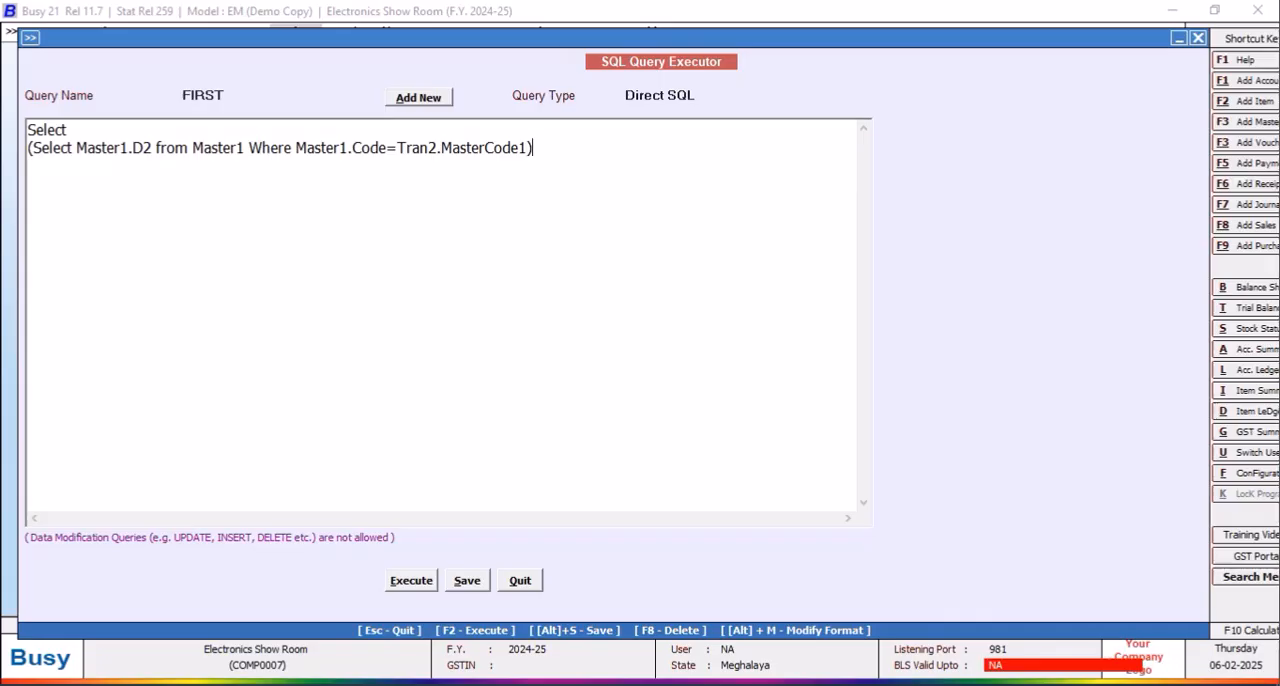
{"action": "type", "text": "from Tran2"}
Step: Add the lines "from Tran2" and "Where Tran2.VchType=2 and Tran2.RecType=2" below the subquery
{"action": "key", "text": "Return"}
{"action": "type", "text": "W"}
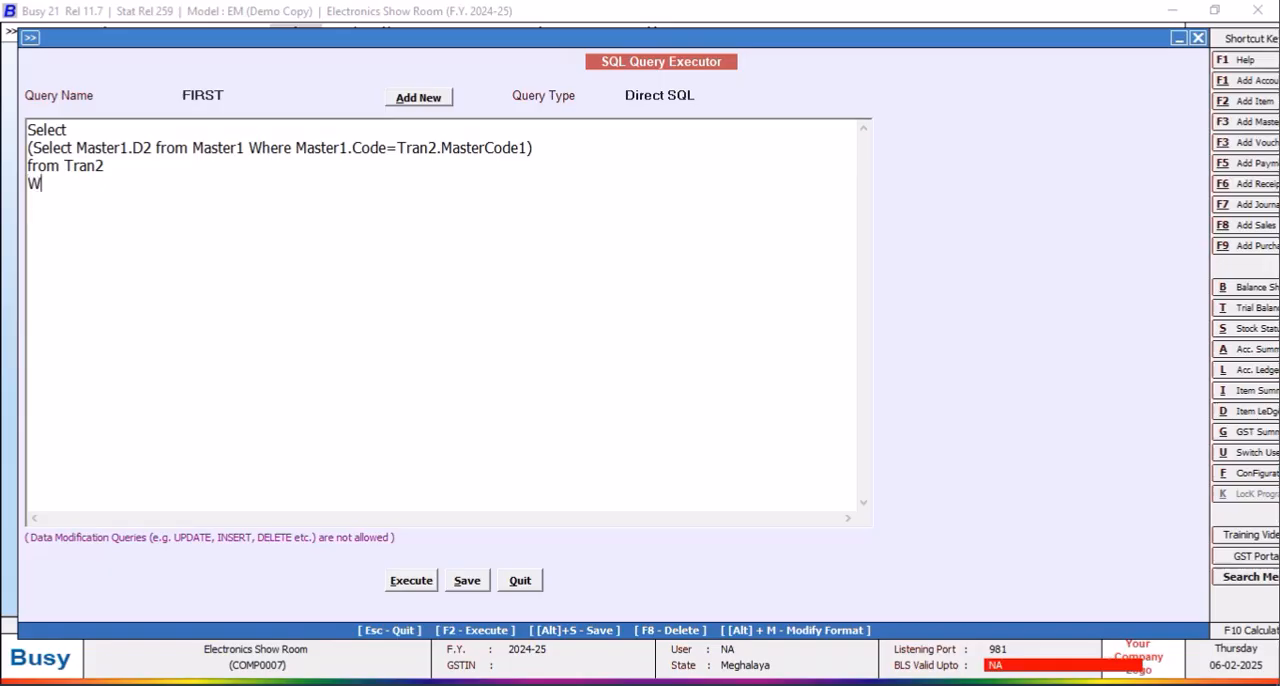
{"action": "type", "text": "here Tran2.VchType=2"}
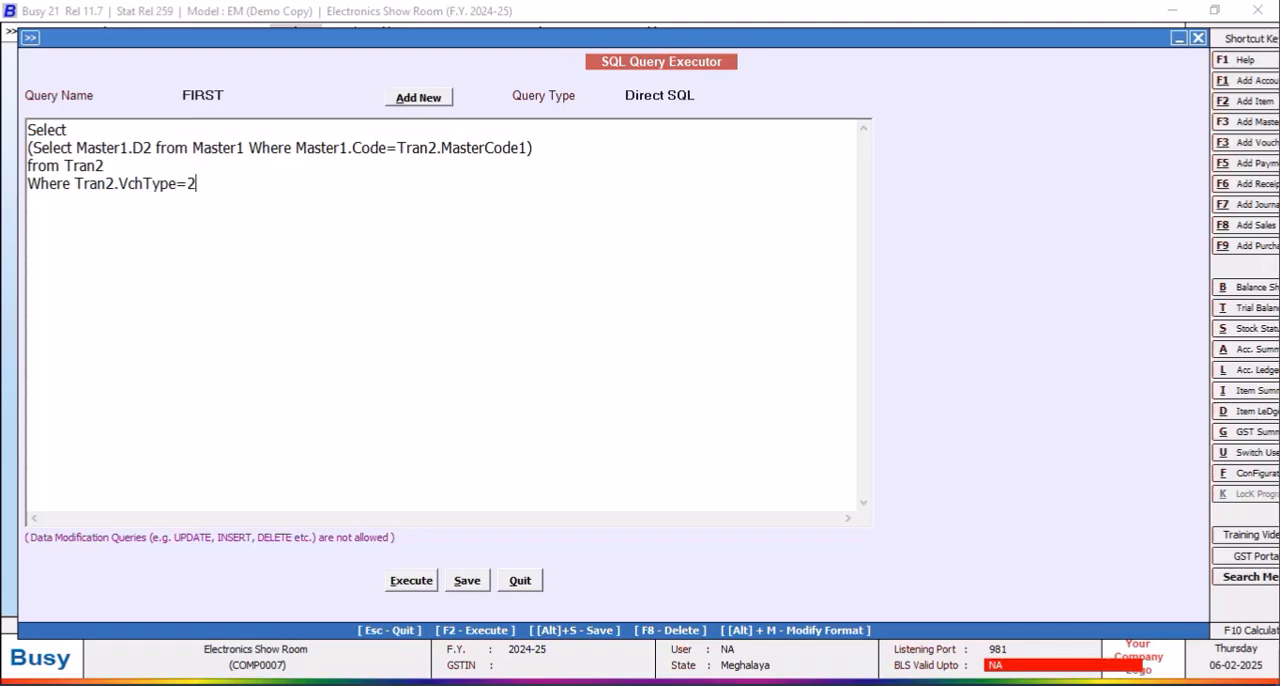
{"action": "type", "text": " and Tran2.RecTy"}
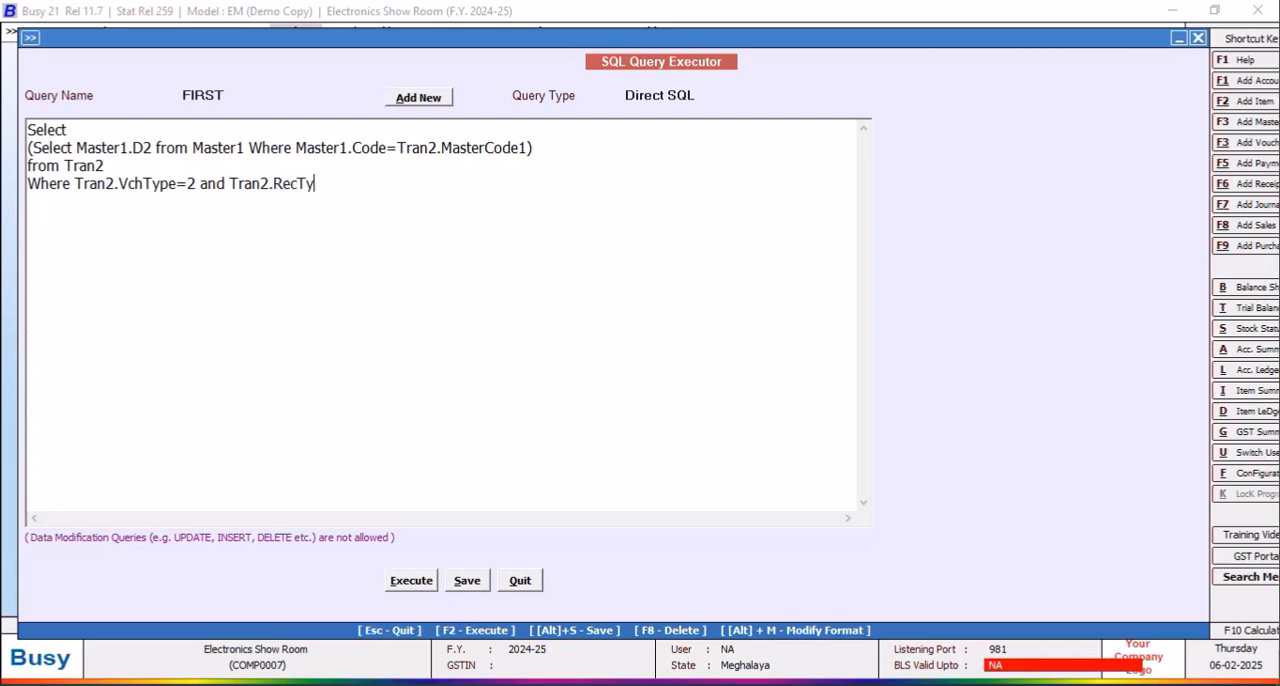
{"action": "type", "text": "pe=2"}
Step: Execute the query, widen the result column to check the output, and save the query after closing the results
{"action": "left_click", "coordinate": [410, 580]}
{"action": "left_click", "coordinate": [755, 390]}
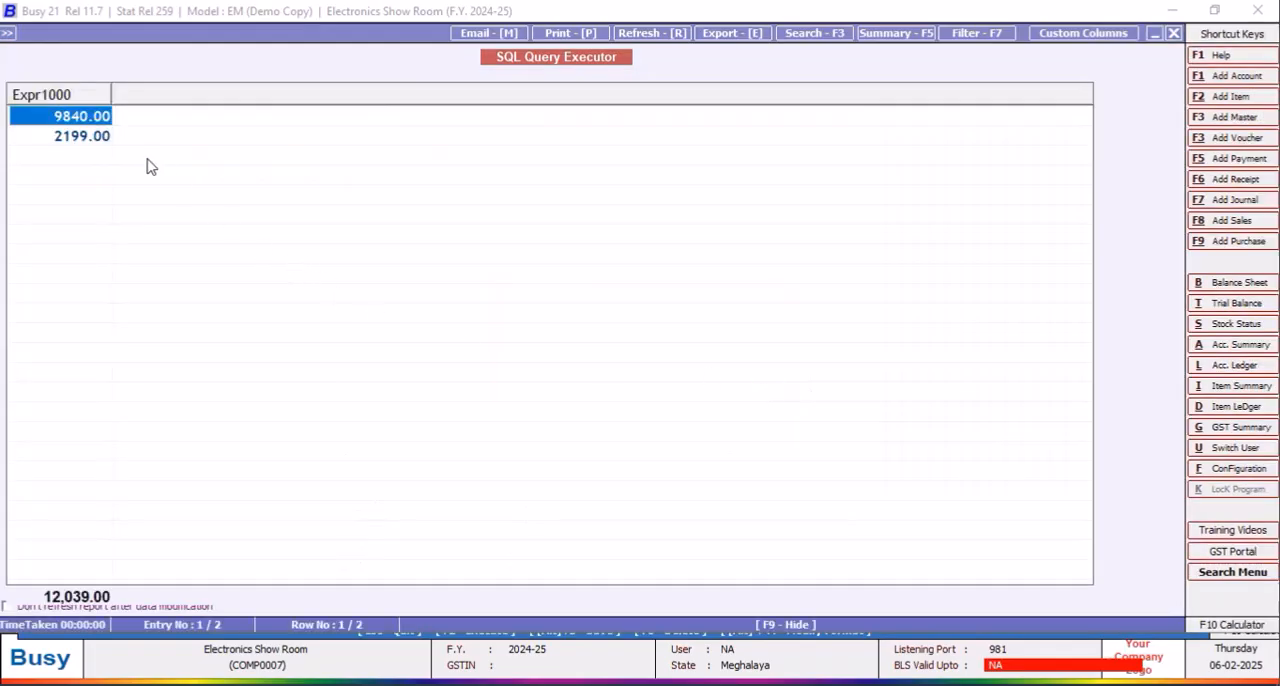
{"action": "left_click_drag", "start_coordinate": [114, 91], "coordinate": [128, 91]}
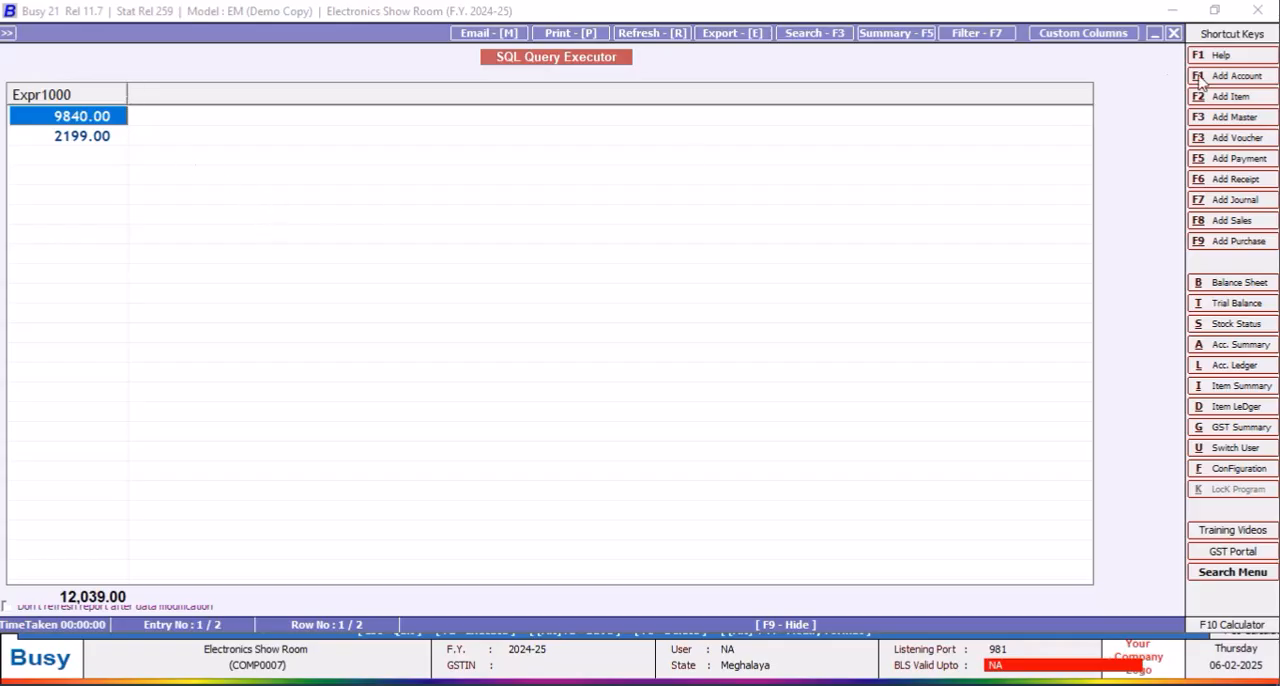
{"action": "left_click", "coordinate": [1174, 33]}
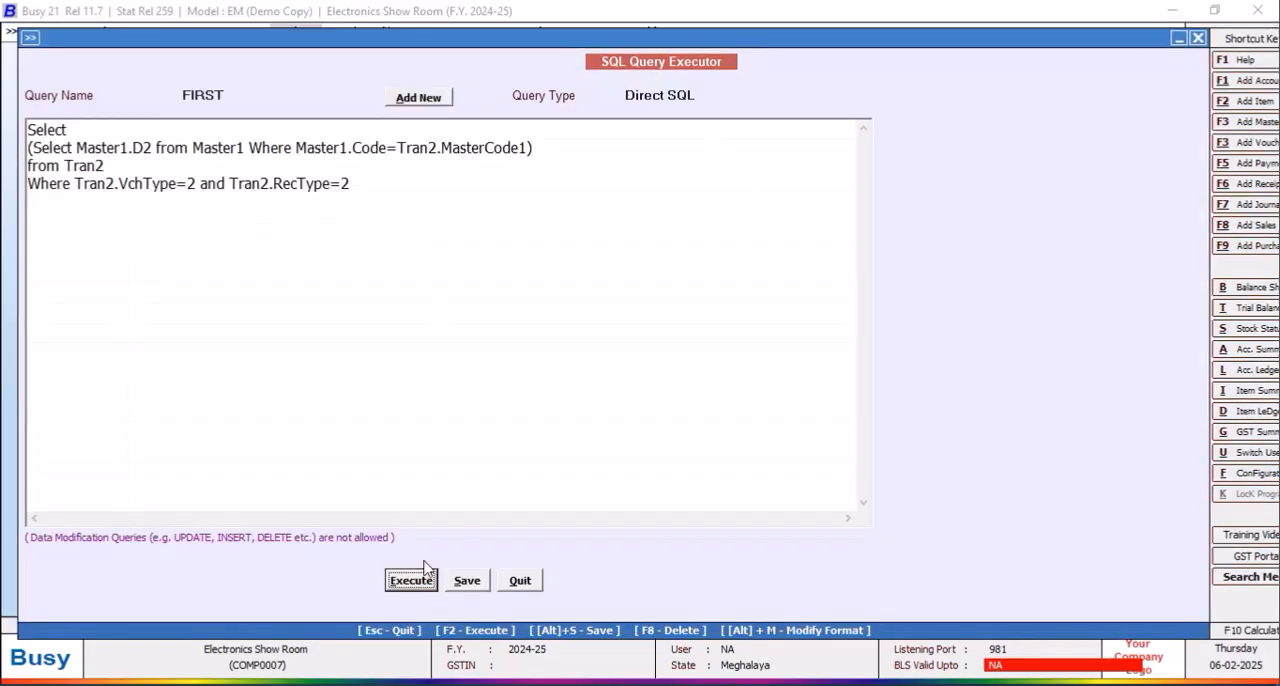
{"action": "left_click", "coordinate": [467, 580]}
{"action": "left_click", "coordinate": [754, 390]}
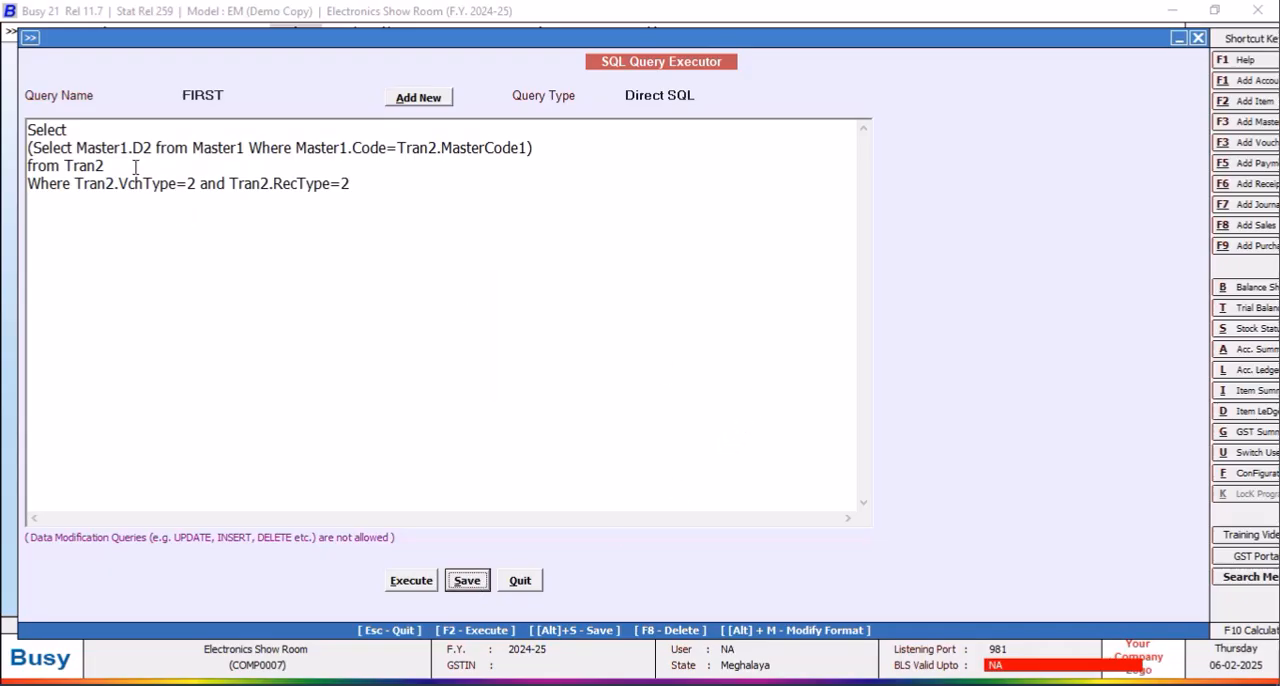
Step: Insert a new line after the first "Select" containing the label text 'MRP :'+' '
{"action": "left_click", "coordinate": [76, 131]}
{"action": "key", "text": "Return"}
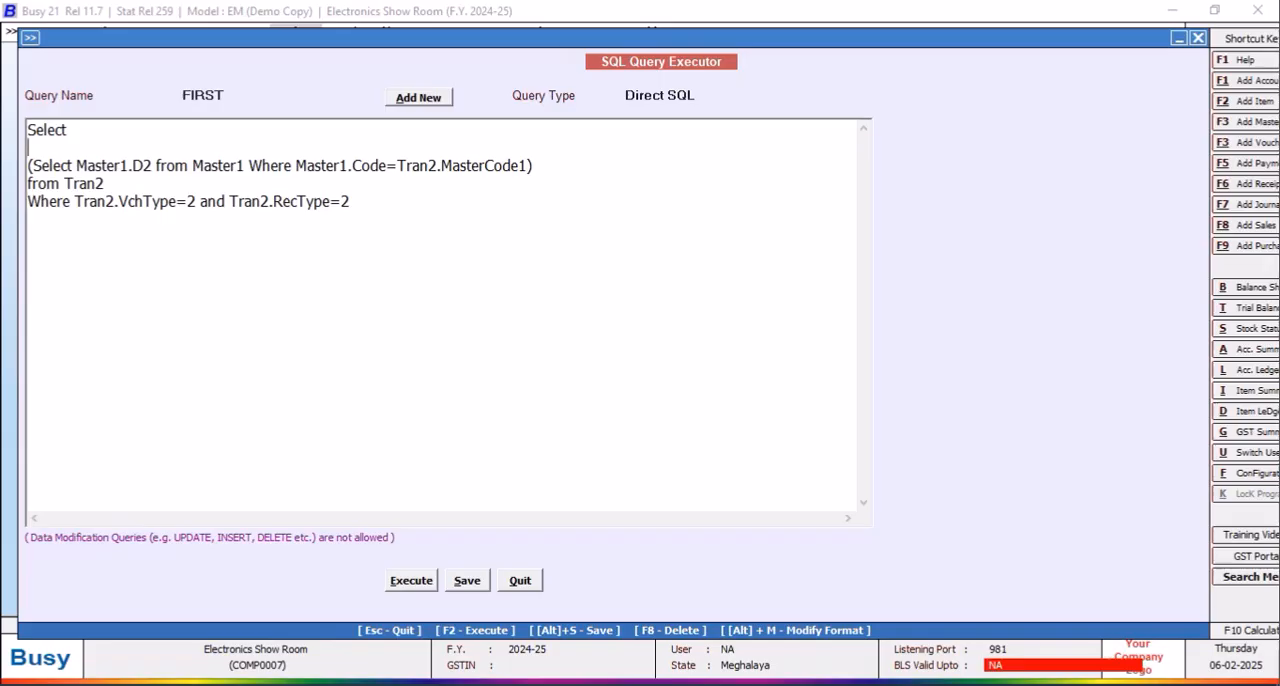
{"action": "type", "text": "'MRP :"}
{"action": "type", "text": "'+' '"}
Step: Wrap the Master1.D2 subquery in STR( ) and try to execute the query
{"action": "left_click", "coordinate": [30, 165]}
{"action": "type", "text": "STR"}
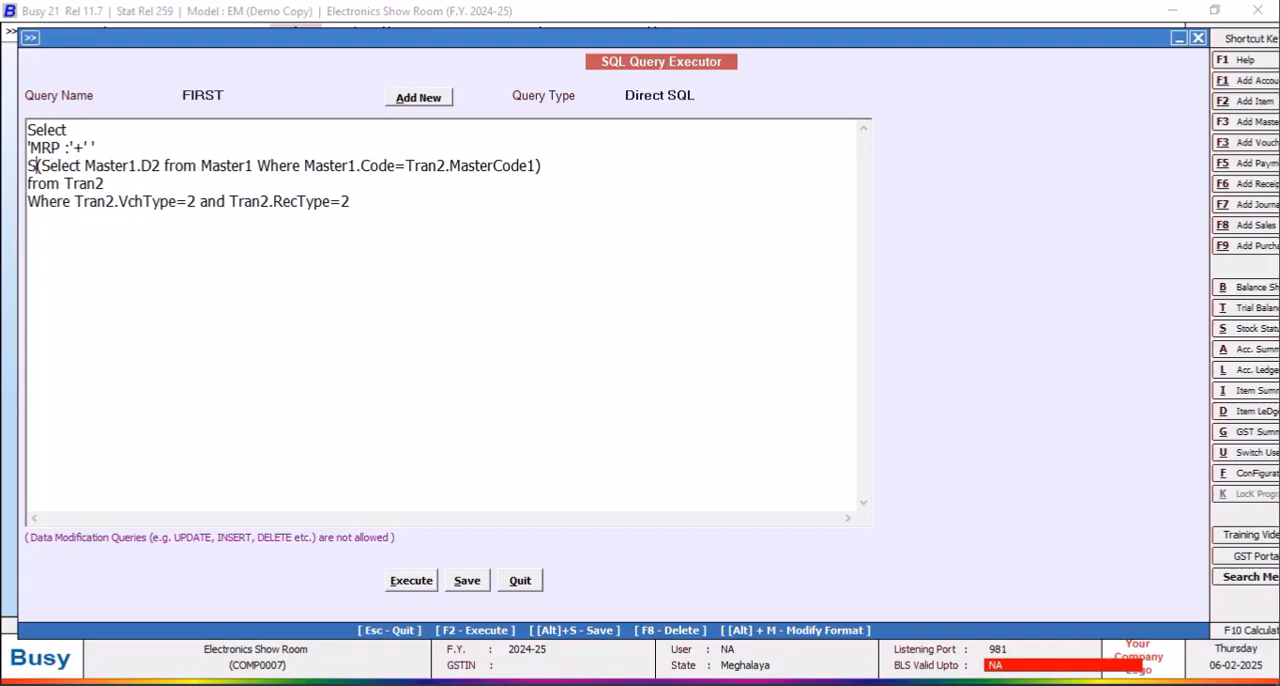
{"action": "type", "text": "("}
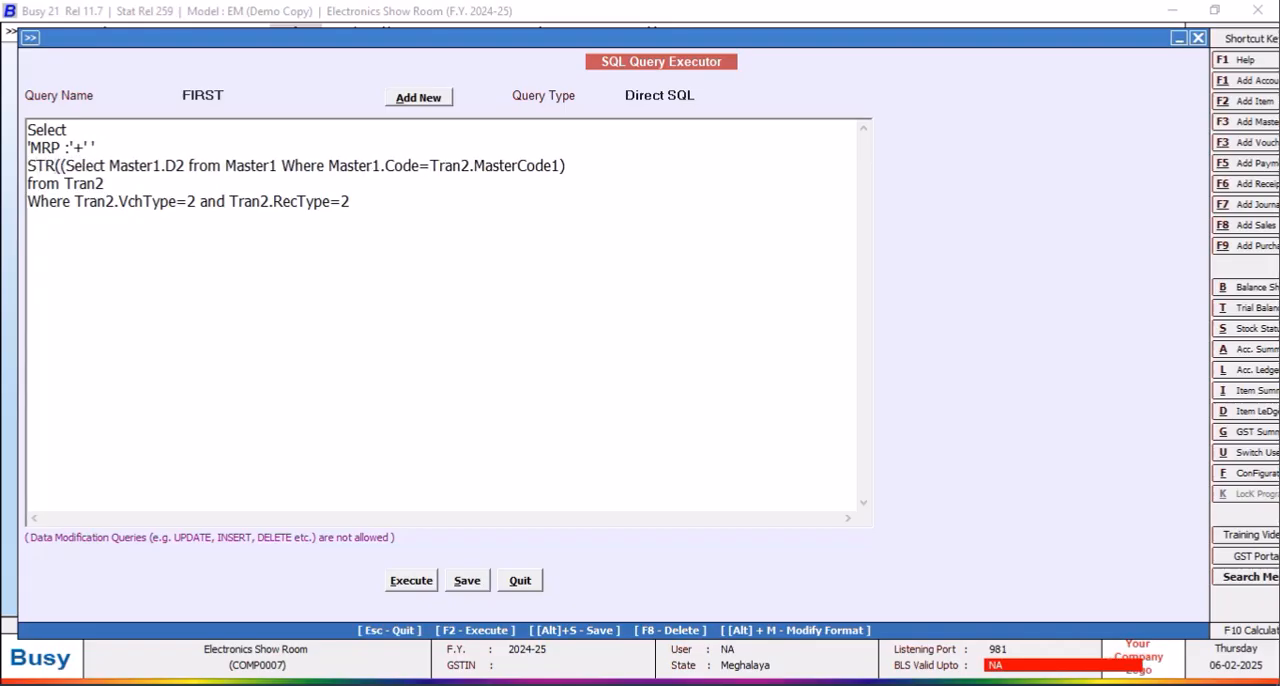
{"action": "left_click", "coordinate": [573, 165]}
{"action": "type", "text": ")"}
{"action": "left_click", "coordinate": [417, 583]}
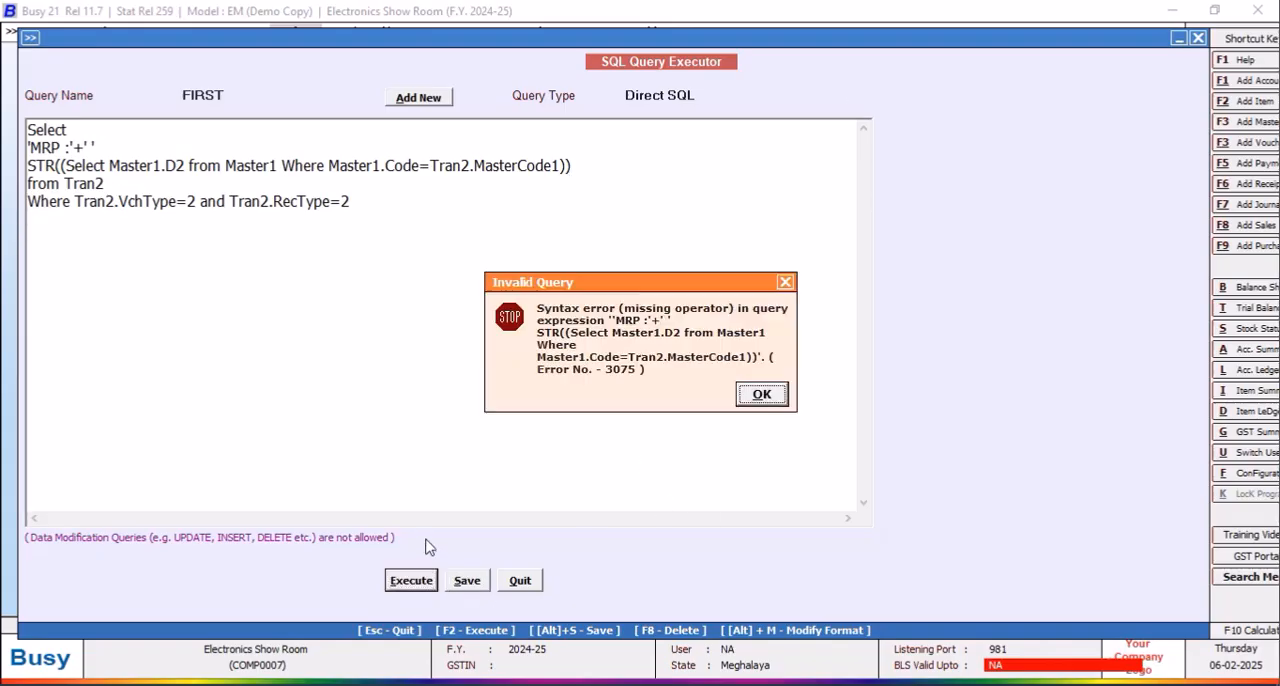
{"action": "left_click", "coordinate": [785, 285]}
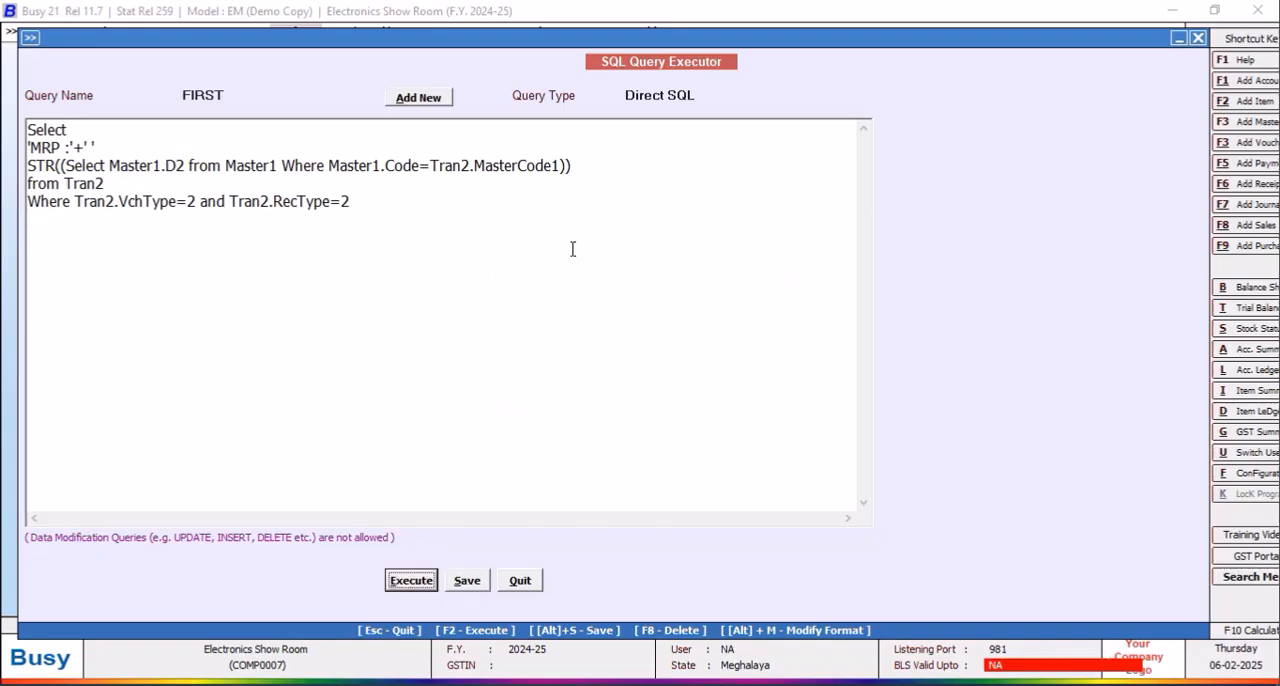
Step: Add a + at the end of the MRP label line, execute the query again, and save it
{"action": "left_click", "coordinate": [109, 140]}
{"action": "type", "text": "+"}
{"action": "left_click", "coordinate": [416, 580]}
{"action": "left_click", "coordinate": [752, 392]}
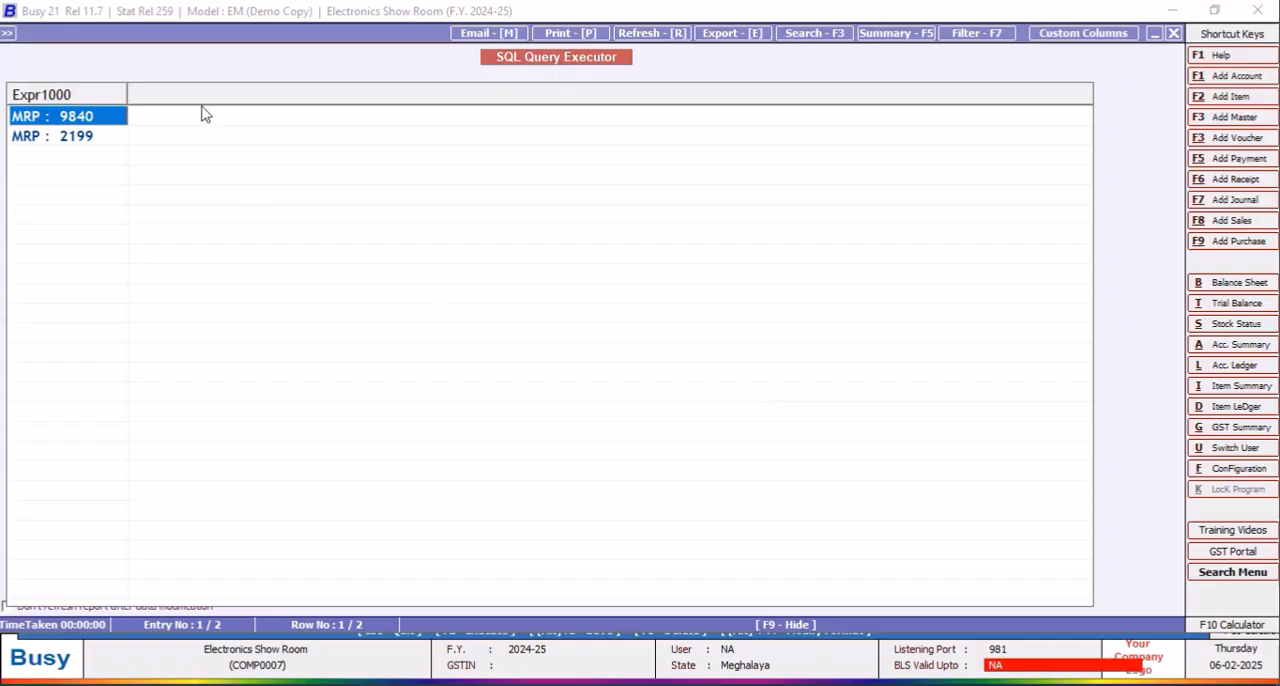
{"action": "left_click", "coordinate": [1173, 33]}
{"action": "left_click", "coordinate": [466, 581]}
{"action": "left_click", "coordinate": [750, 396]}
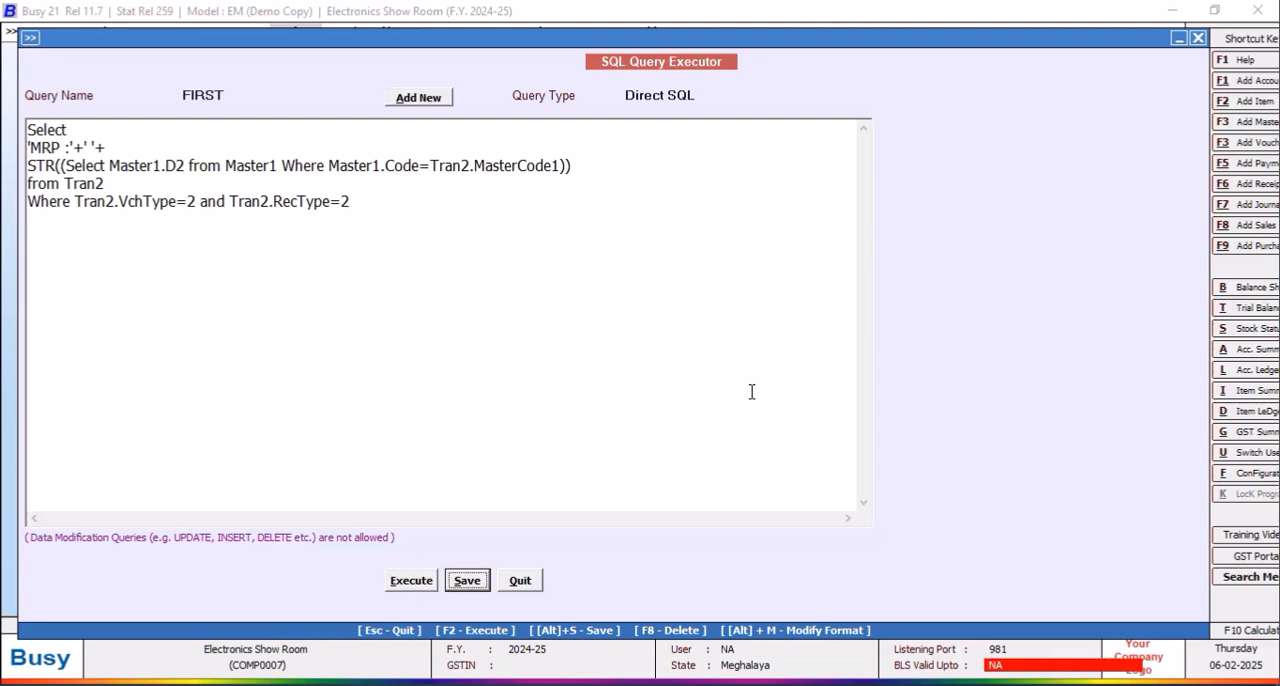
Step: Move the conditions after "Where" onto their own line and put "and" in front of Tran2.VchType=2
{"action": "left_click", "coordinate": [79, 201]}
{"action": "key", "text": "Return"}
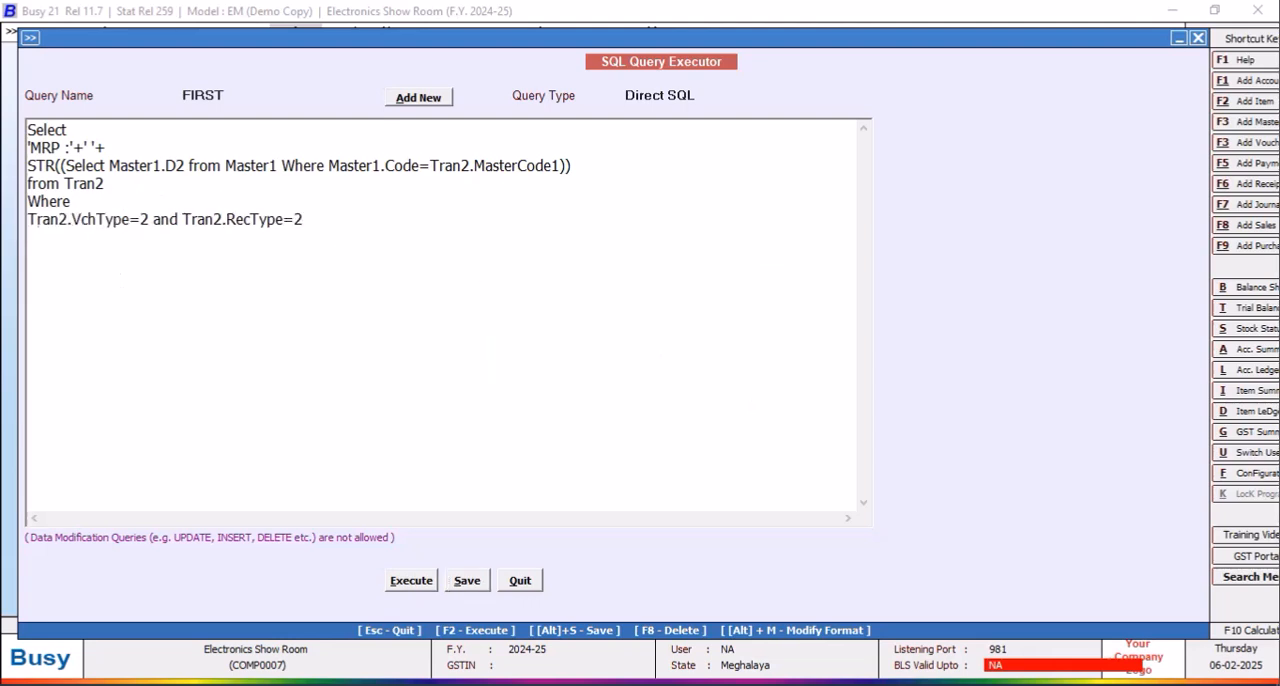
{"action": "type", "text": "AND"}
{"action": "key", "text": "BackSpace"}
{"action": "key", "text": "BackSpace"}
{"action": "key", "text": "BackSpace"}
{"action": "key", "text": "BackSpace"}
{"action": "type", "text": "and"}
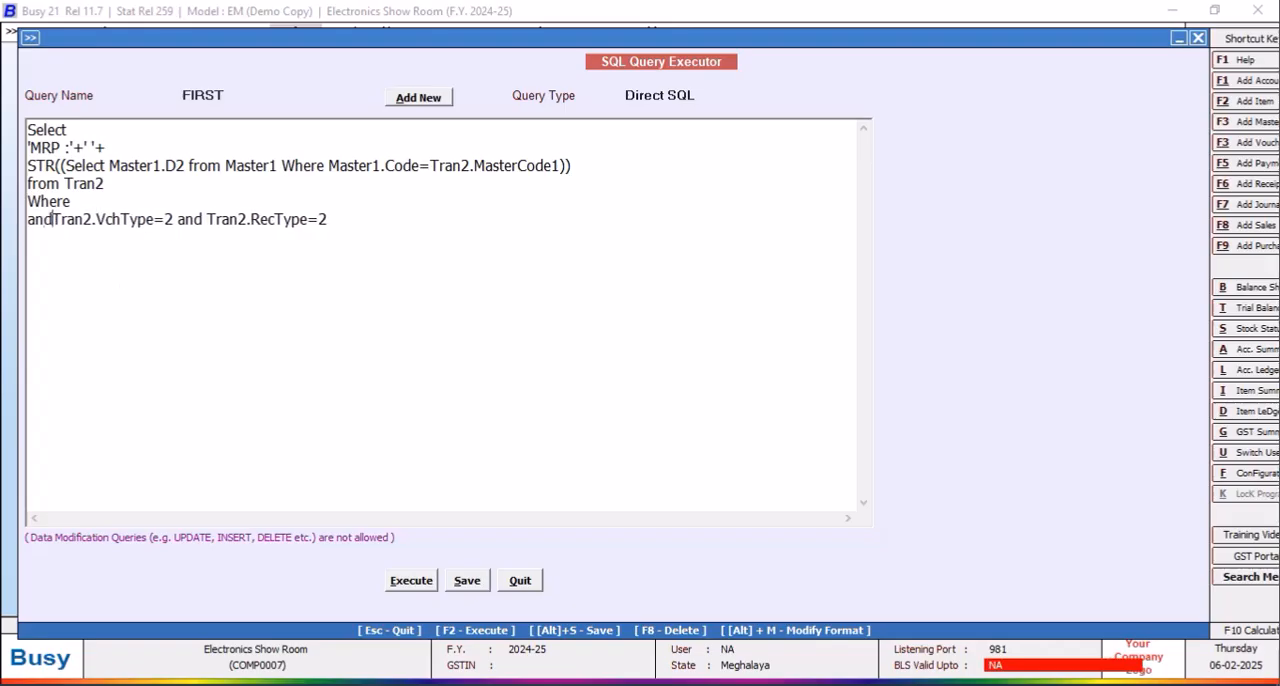
Step: Add "Tran2.MasterCode1=(Select Tran2.MasterCode1 from Tran2" after the outer "Where"
{"action": "left_click", "coordinate": [111, 200]}
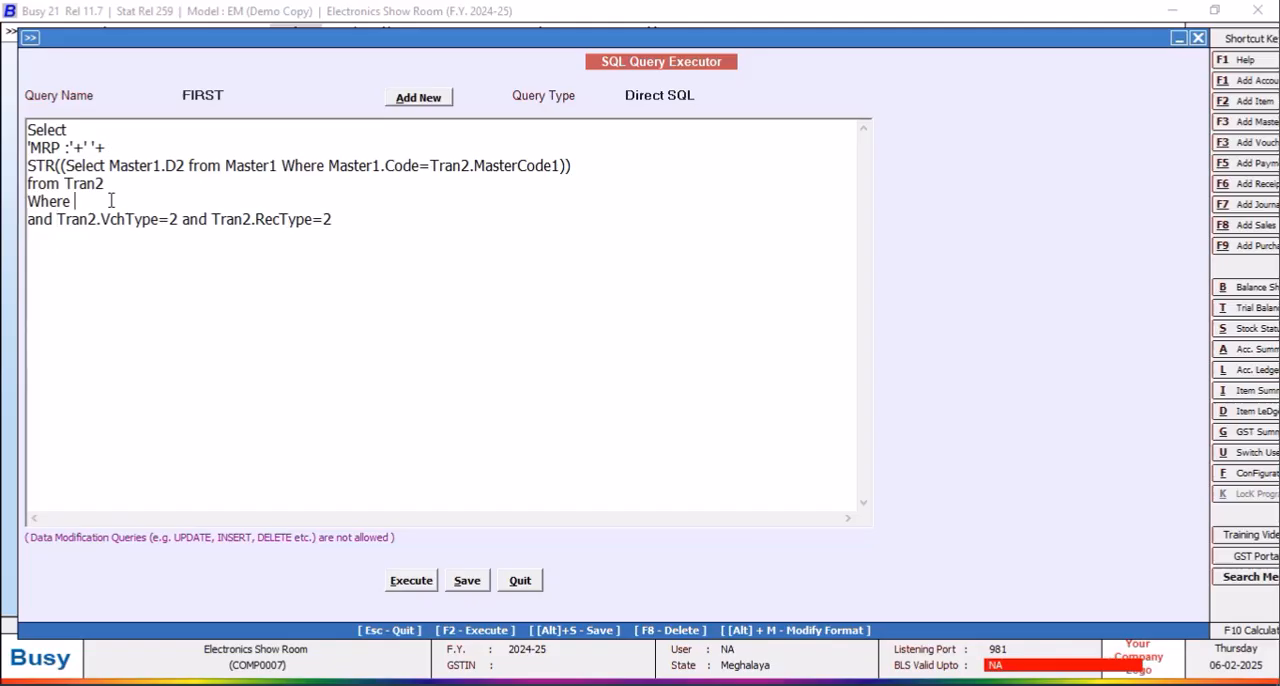
{"action": "type", "text": "Tran2.MasterCode1=(Select Tran2.MasterCode"}
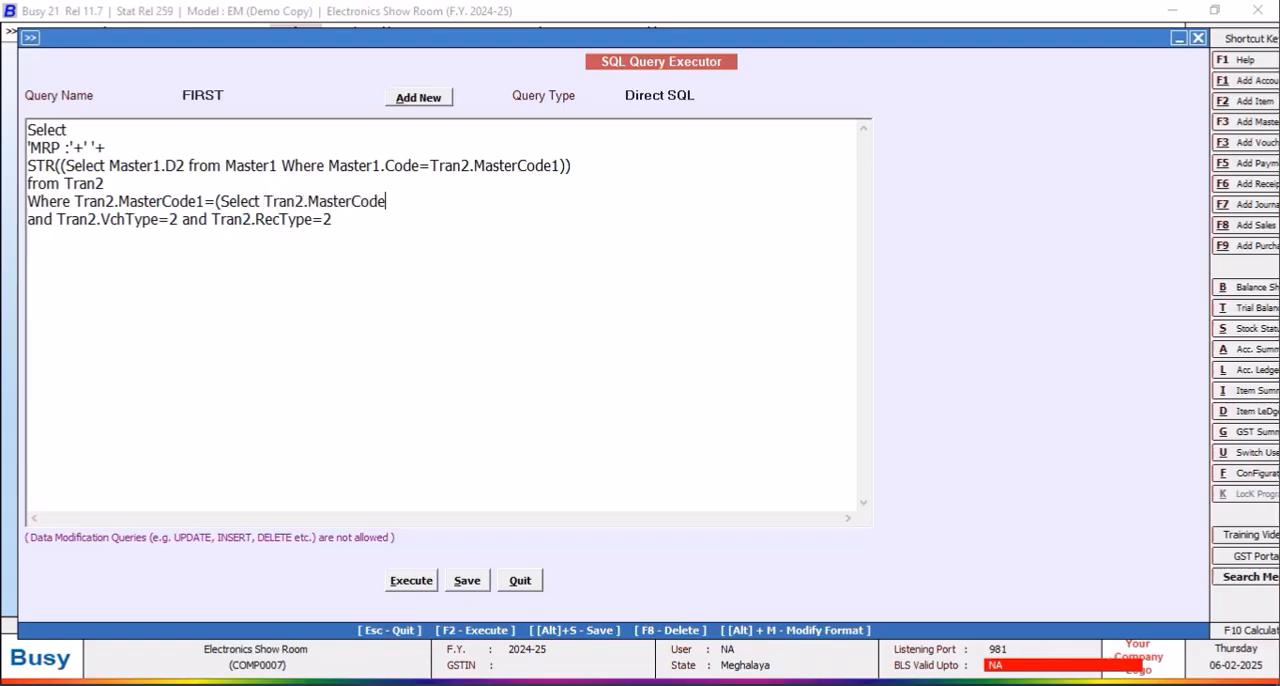
{"action": "type", "text": "1 from Tran2"}
{"action": "type", "text": "Where RTr"}
{"action": "key", "text": "BackSpace"}
{"action": "key", "text": "BackSpace"}
{"action": "key", "text": "BackSpace"}
{"action": "type", "text": "Tran"}
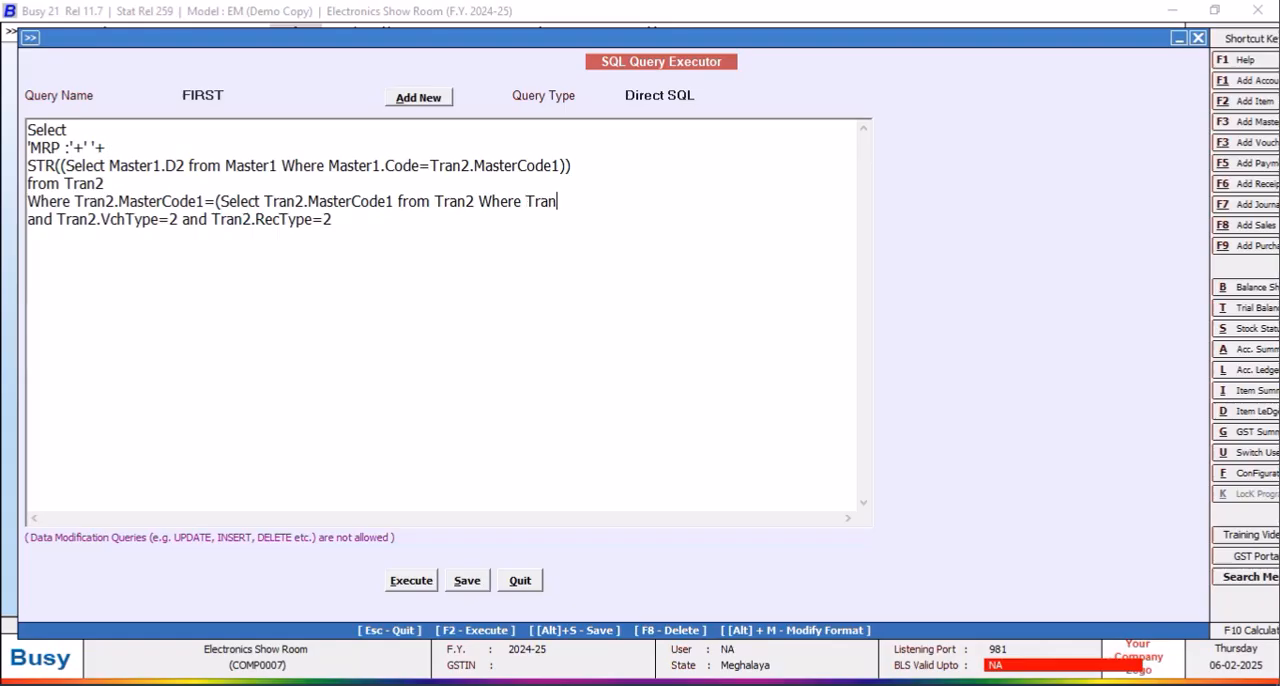
{"action": "type", "text": "2.Srno=@ItemSrn"}
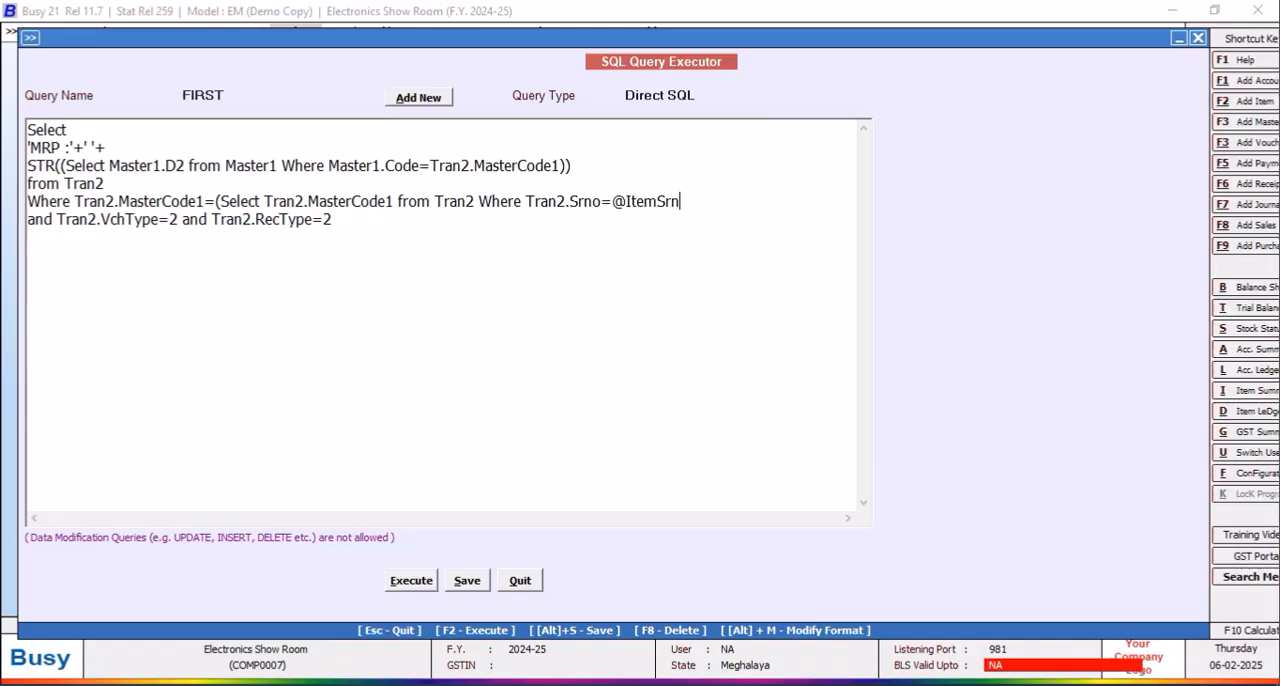
{"action": "type", "text": "o@"}
{"action": "left_click", "coordinate": [368, 221]}
{"action": "type", "text": ") and Tran2.VchCode"}
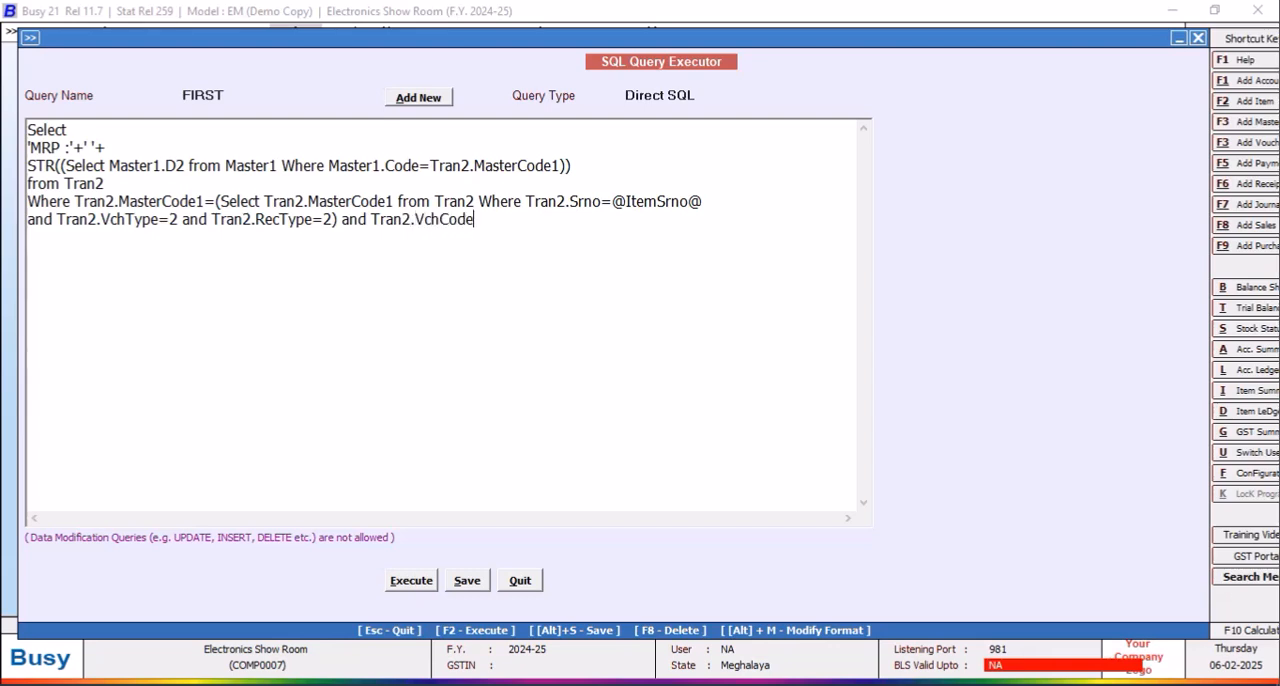
{"action": "type", "text": "=@VchCode@"}
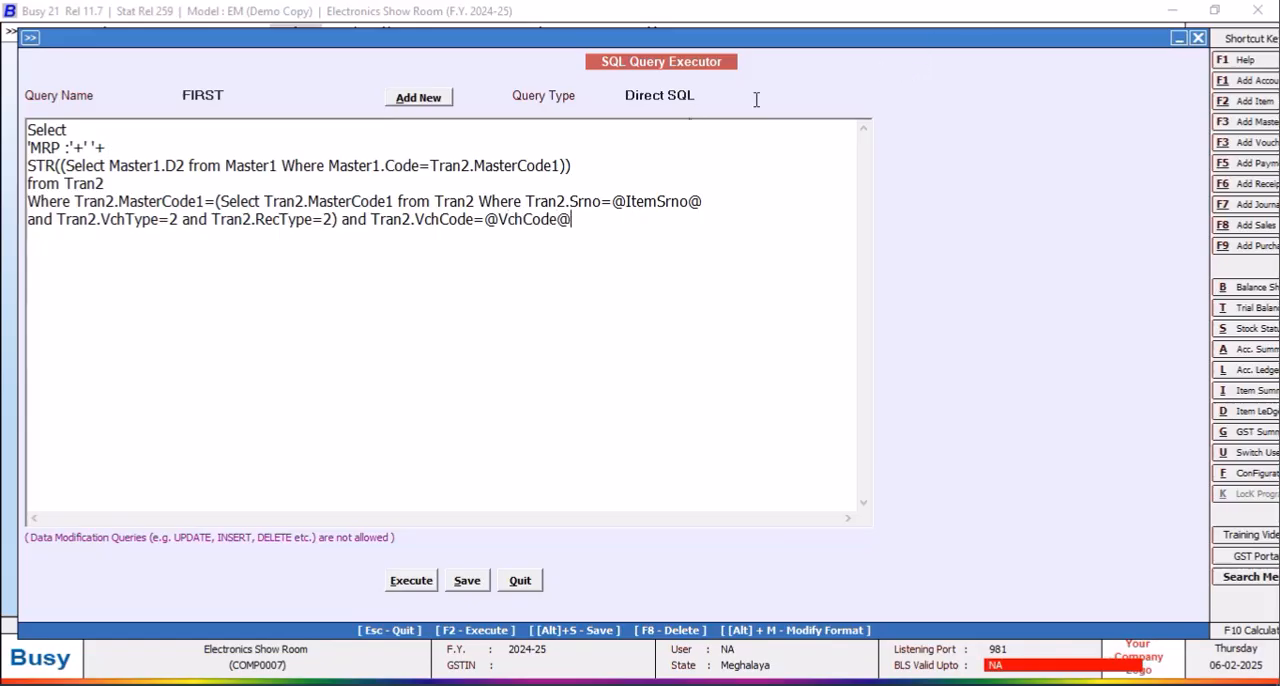
Step: Set the query type of FIRST to Custom Column and save the query
{"action": "left_click", "coordinate": [702, 101]}
{"action": "left_click_drag", "start_coordinate": [864, 145], "coordinate": [864, 203]}
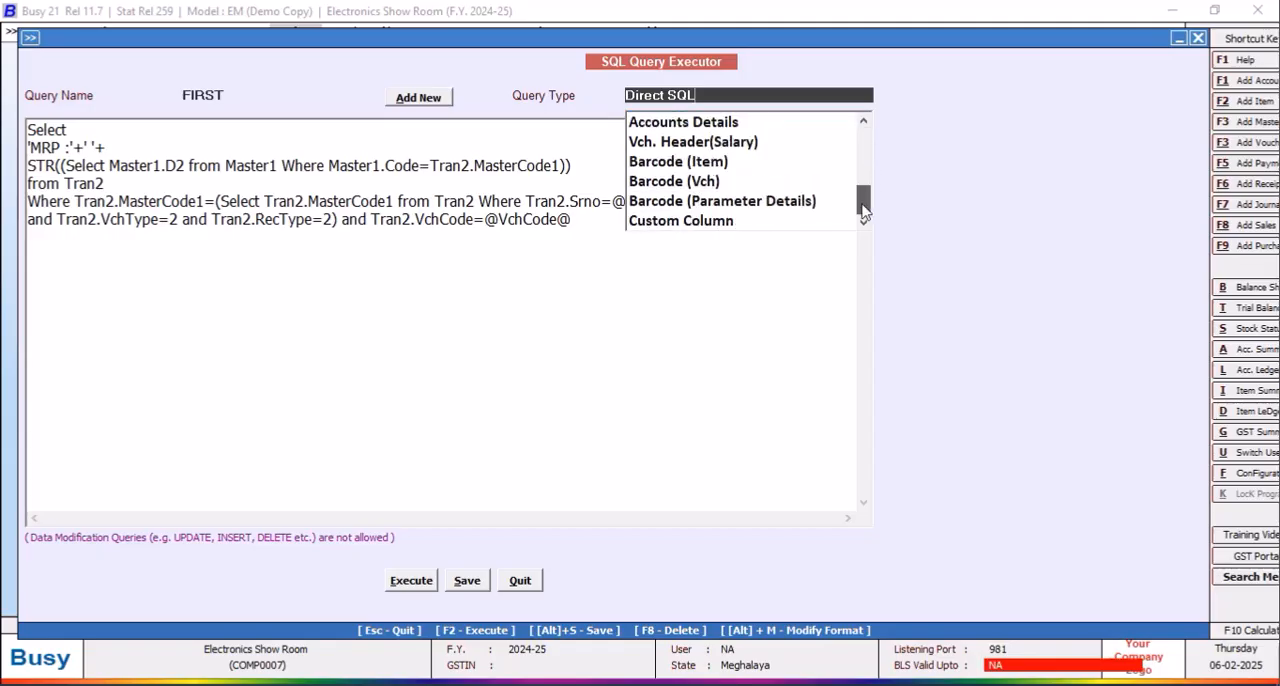
{"action": "left_click", "coordinate": [729, 222]}
{"action": "left_click", "coordinate": [467, 580]}
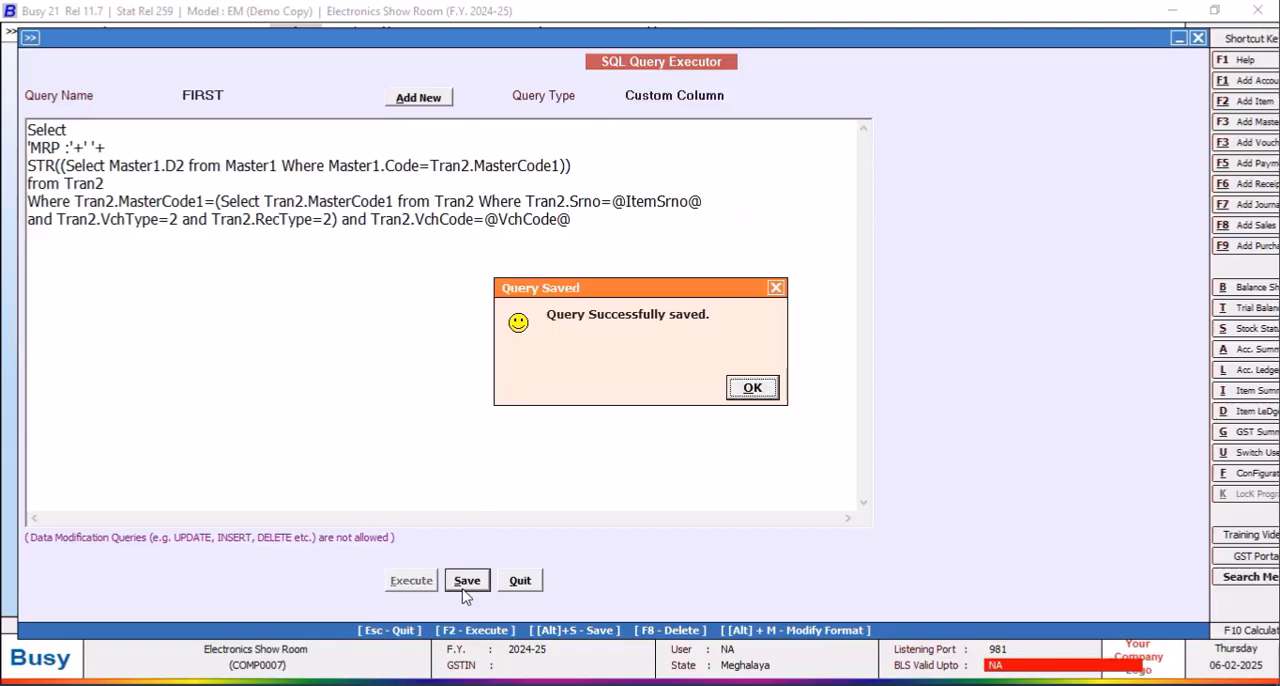
Step: Dismiss the save confirmation and close the SQL Query Executor
{"action": "left_click", "coordinate": [752, 388]}
{"action": "left_click", "coordinate": [522, 583]}
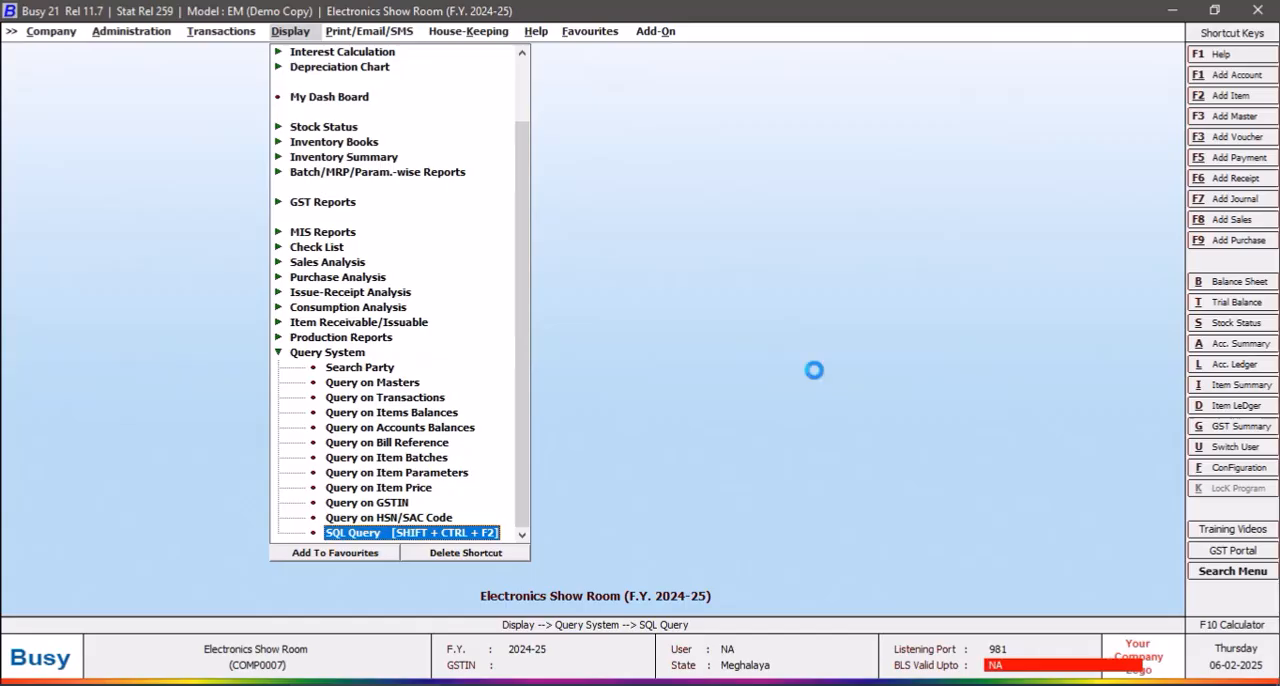
{"action": "key", "text": "alt+g"}
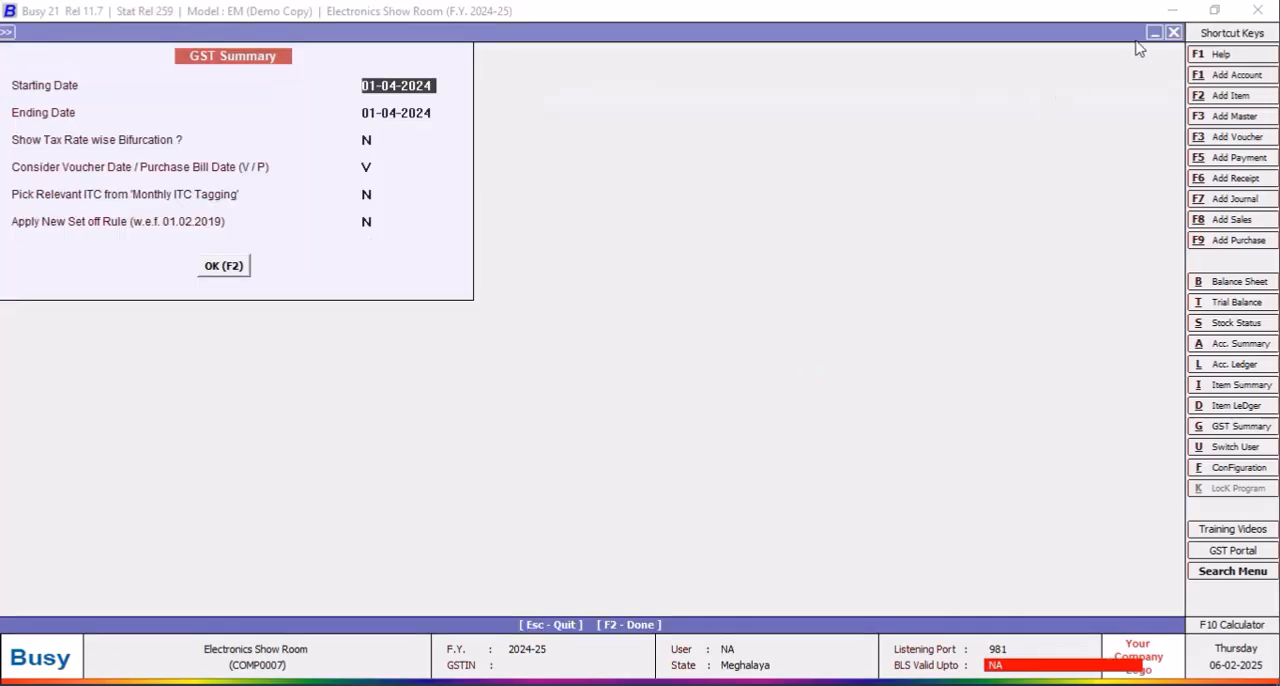
{"action": "left_click", "coordinate": [1174, 34]}
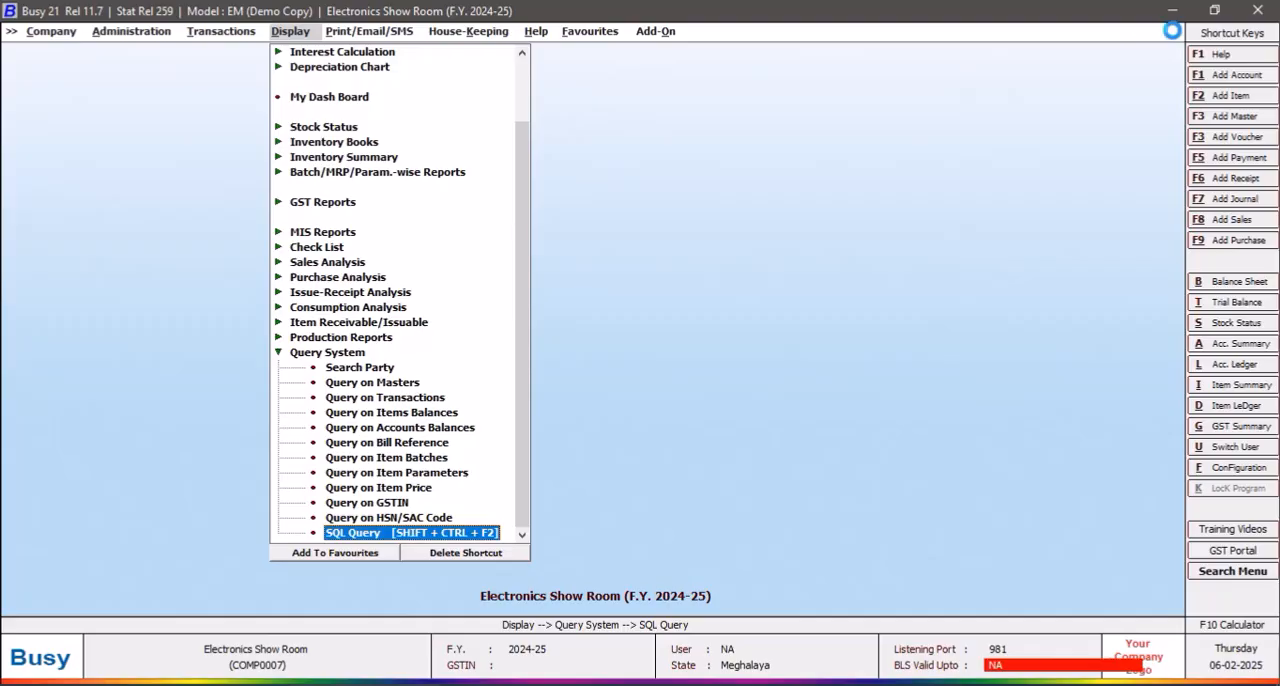
Step: Generate the stock ledger of IMB MICROWAVE OVEN 24LS for 01-04-2024 and open its custom column setup
{"action": "key", "text": "alt+d"}
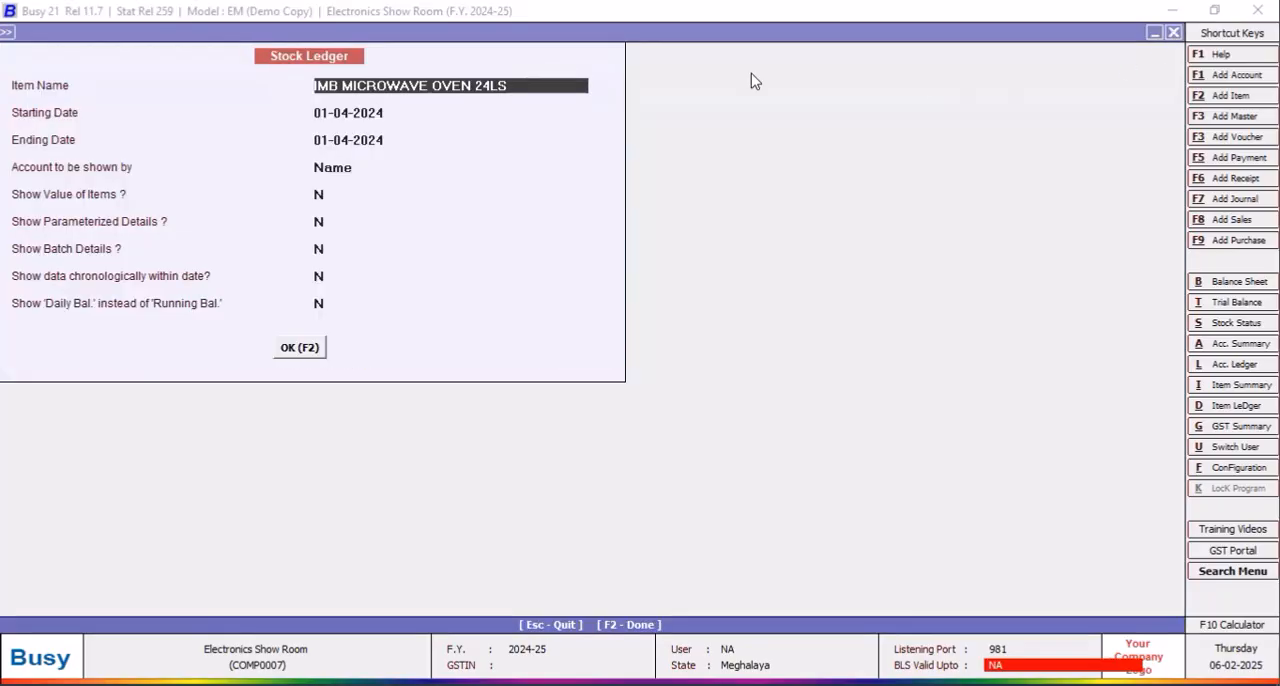
{"action": "left_click", "coordinate": [300, 347]}
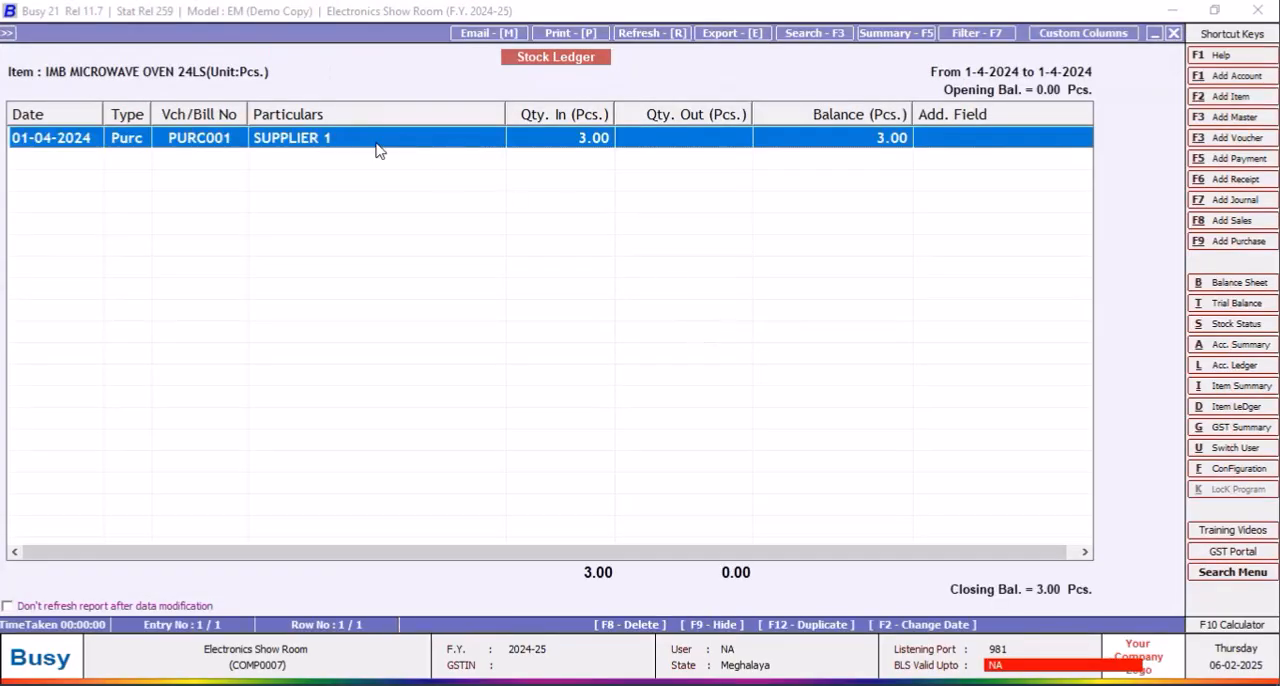
{"action": "left_click", "coordinate": [1071, 34]}
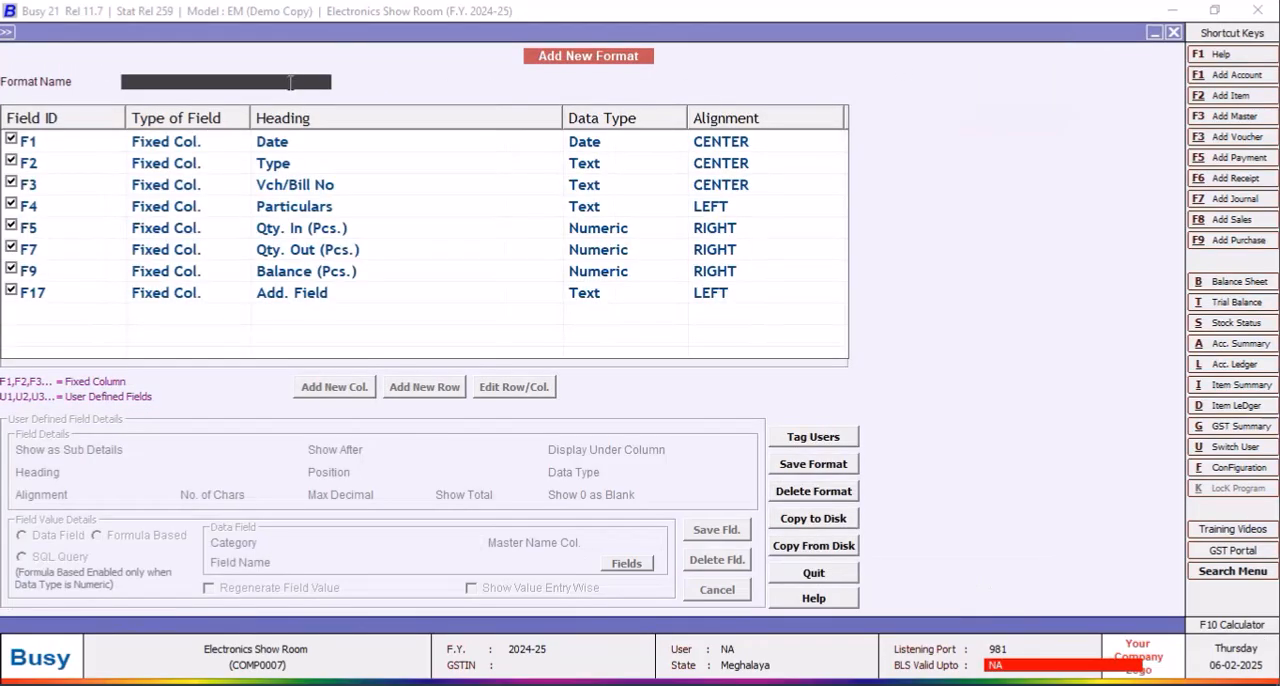
Step: Name the new stock ledger format DOT COM STYLE
{"action": "type", "text": "ELECTRONIC"}
{"action": "key", "text": "BackSpace"}
{"action": "key", "text": "BackSpace"}
{"action": "key", "text": "BackSpace"}
{"action": "key", "text": "BackSpace"}
{"action": "key", "text": "BackSpace"}
{"action": "key", "text": "BackSpace"}
{"action": "key", "text": "BackSpace"}
{"action": "key", "text": "BackSpace"}
{"action": "key", "text": "BackSpace"}
{"action": "key", "text": "BackSpace"}
{"action": "type", "text": "ANKIT"}
{"action": "key", "text": "BackSpace"}
{"action": "key", "text": "BackSpace"}
{"action": "key", "text": "BackSpace"}
{"action": "key", "text": "BackSpace"}
{"action": "key", "text": "BackSpace"}
{"action": "key", "text": "BackSpace"}
{"action": "type", "text": "DOT COM STYLE"}
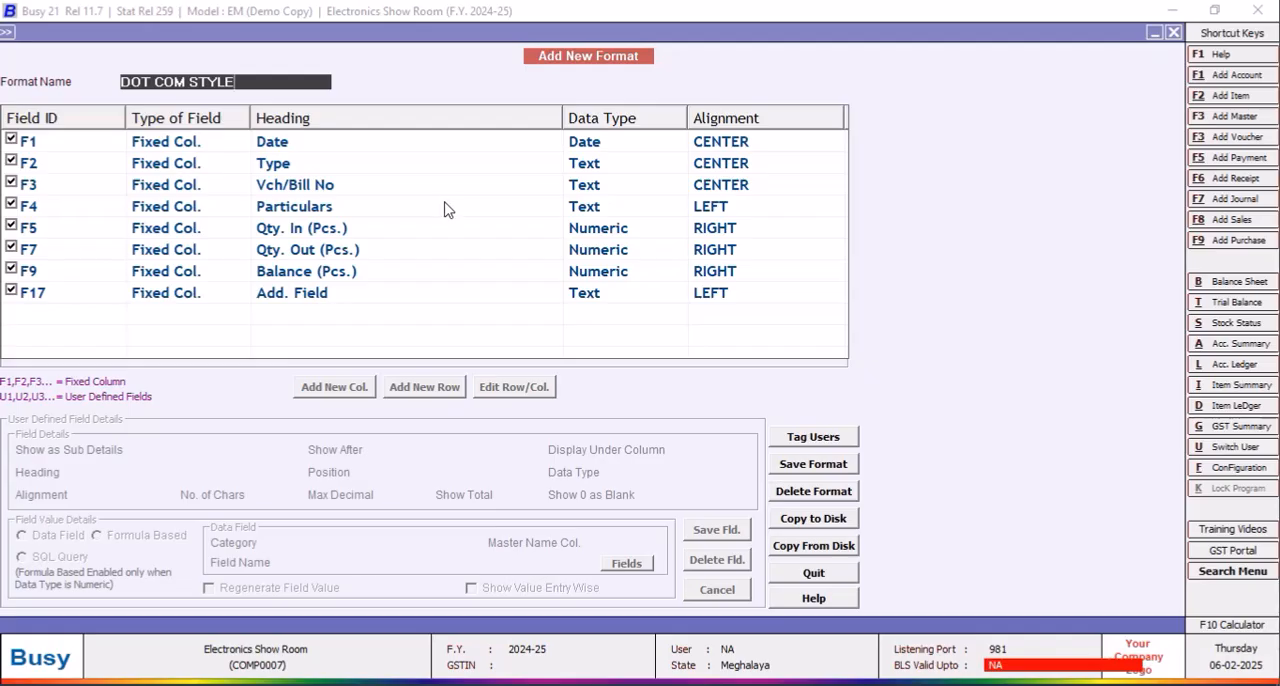
{"action": "key", "text": "Return"}
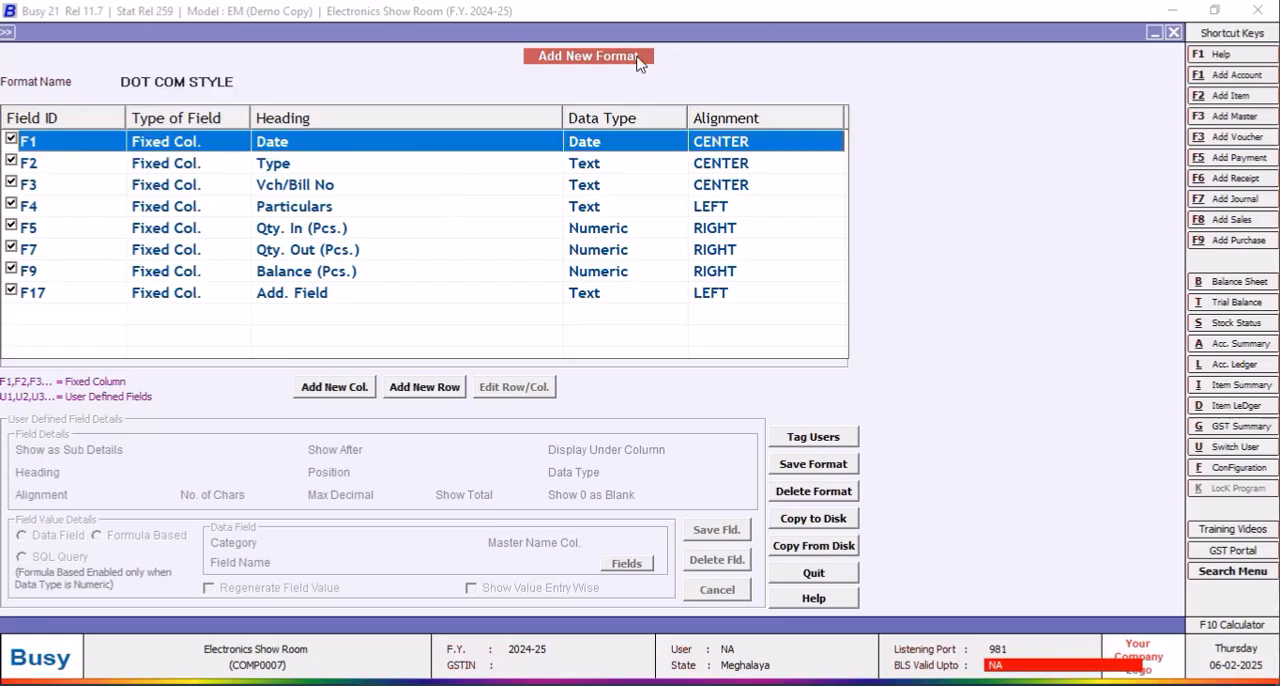
Step: Start adding a new user-defined column to the DOT COM STYLE format
{"action": "left_click", "coordinate": [287, 210]}
{"action": "left_click", "coordinate": [338, 388]}
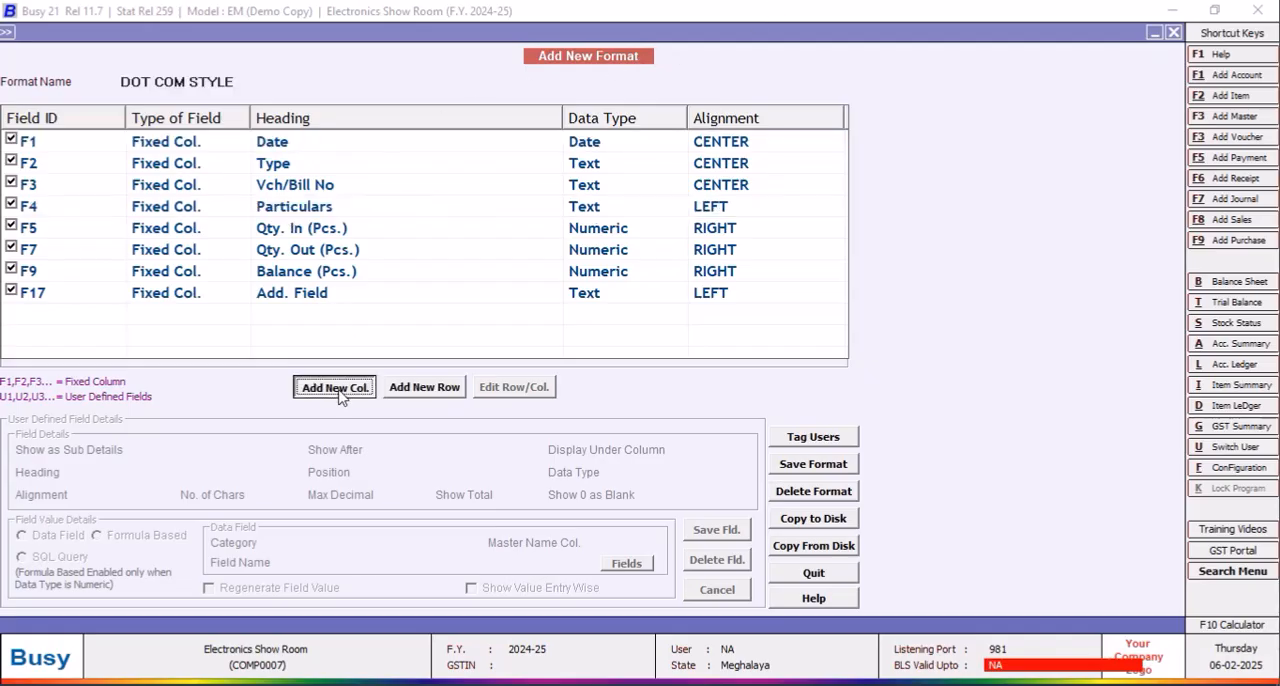
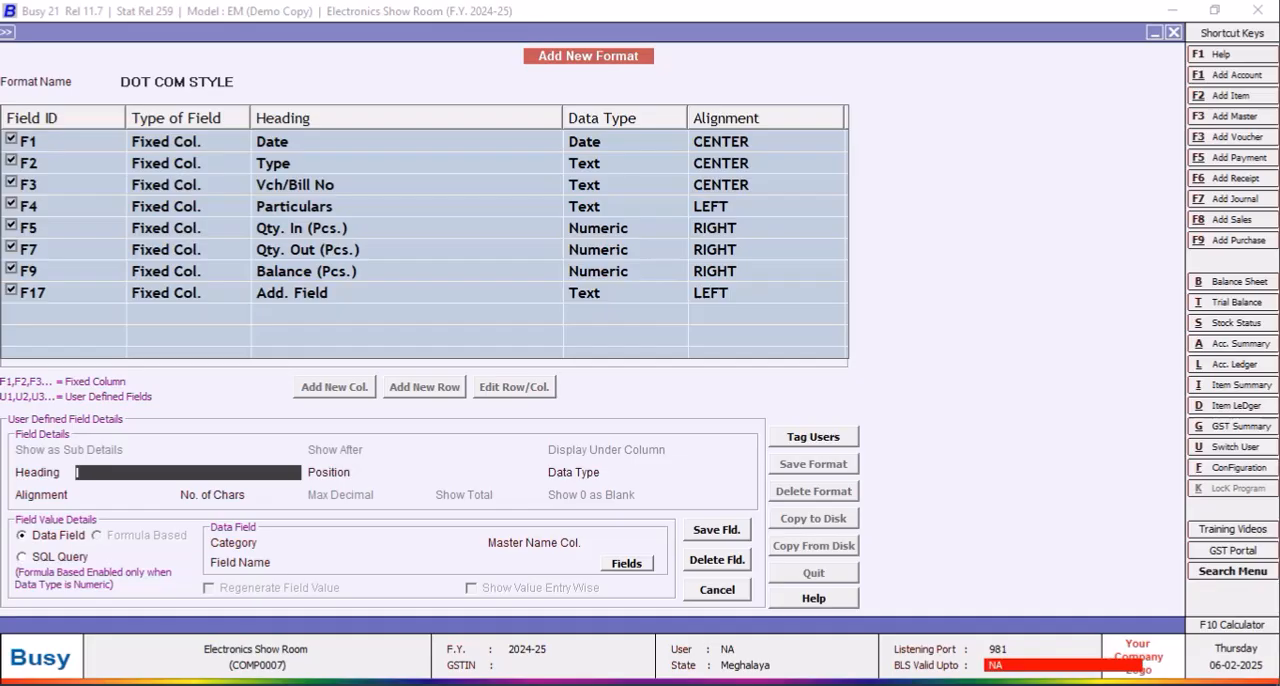
Step: Set the new column's heading to Item_MRP
{"action": "type", "text": "Item"}
{"action": "key", "text": "BackSpace"}
{"action": "key", "text": "BackSpace"}
{"action": "key", "text": "BackSpace"}
{"action": "key", "text": "BackSpace"}
{"action": "type", "text": "Product"}
{"action": "key", "text": "BackSpace"}
{"action": "key", "text": "BackSpace"}
{"action": "key", "text": "BackSpace"}
{"action": "key", "text": "BackSpace"}
{"action": "key", "text": "BackSpace"}
{"action": "key", "text": "BackSpace"}
{"action": "type", "text": "ro"}
{"action": "key", "text": "BackSpace"}
{"action": "key", "text": "BackSpace"}
{"action": "key", "text": "BackSpace"}
{"action": "type", "text": "p"}
{"action": "key", "text": "BackSpace"}
{"action": "type", "text": "PRODUCT"}
{"action": "key", "text": "BackSpace"}
{"action": "key", "text": "BackSpace"}
{"action": "key", "text": "BackSpace"}
{"action": "key", "text": "BackSpace"}
{"action": "type", "text": "D."}
{"action": "key", "text": "BackSpace"}
{"action": "type", "text": "uct"}
{"action": "key", "text": "BackSpace"}
{"action": "key", "text": "BackSpace"}
{"action": "key", "text": "BackSpace"}
{"action": "key", "text": "BackSpace"}
{"action": "key", "text": "BackSpace"}
{"action": "key", "text": "BackSpace"}
{"action": "type", "text": "Item_MRP"}
{"action": "key", "text": "Return"}
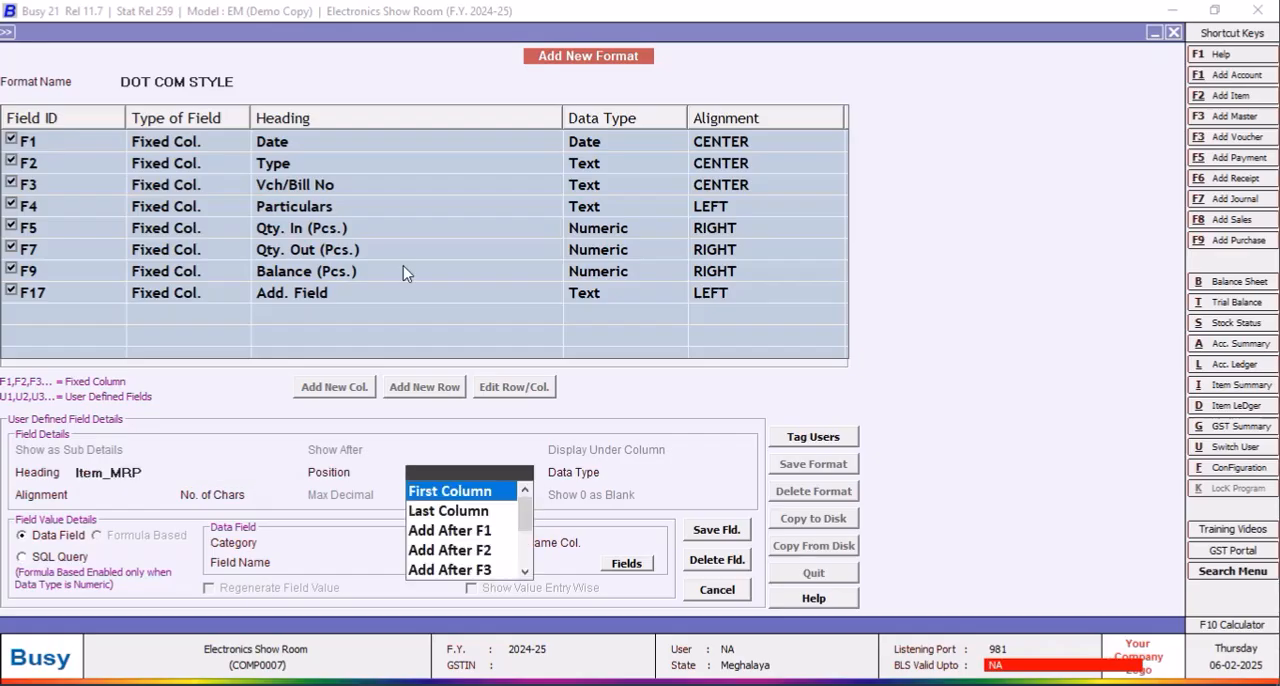
Step: Position the Item_MRP column after F4 and give it the Text data type, keeping the default alignment and width
{"action": "left_click", "coordinate": [524, 570]}
{"action": "left_click", "coordinate": [490, 570]}
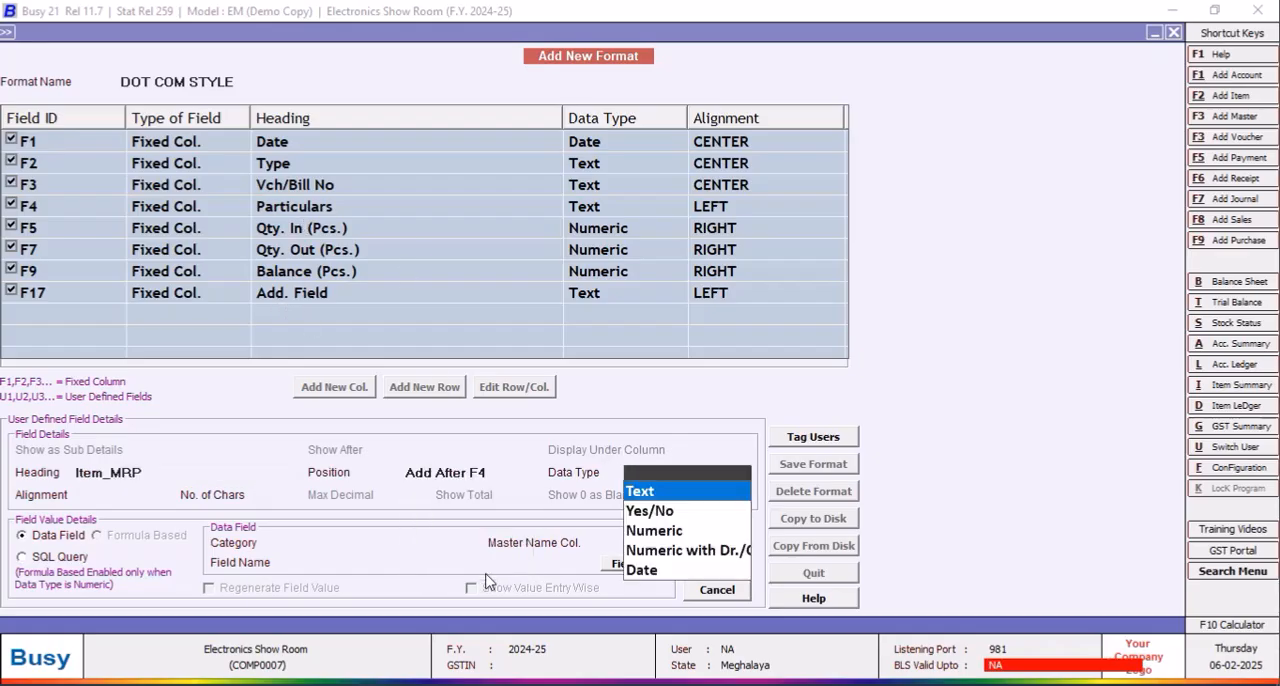
{"action": "left_click", "coordinate": [638, 491]}
{"action": "left_click", "coordinate": [327, 543]}
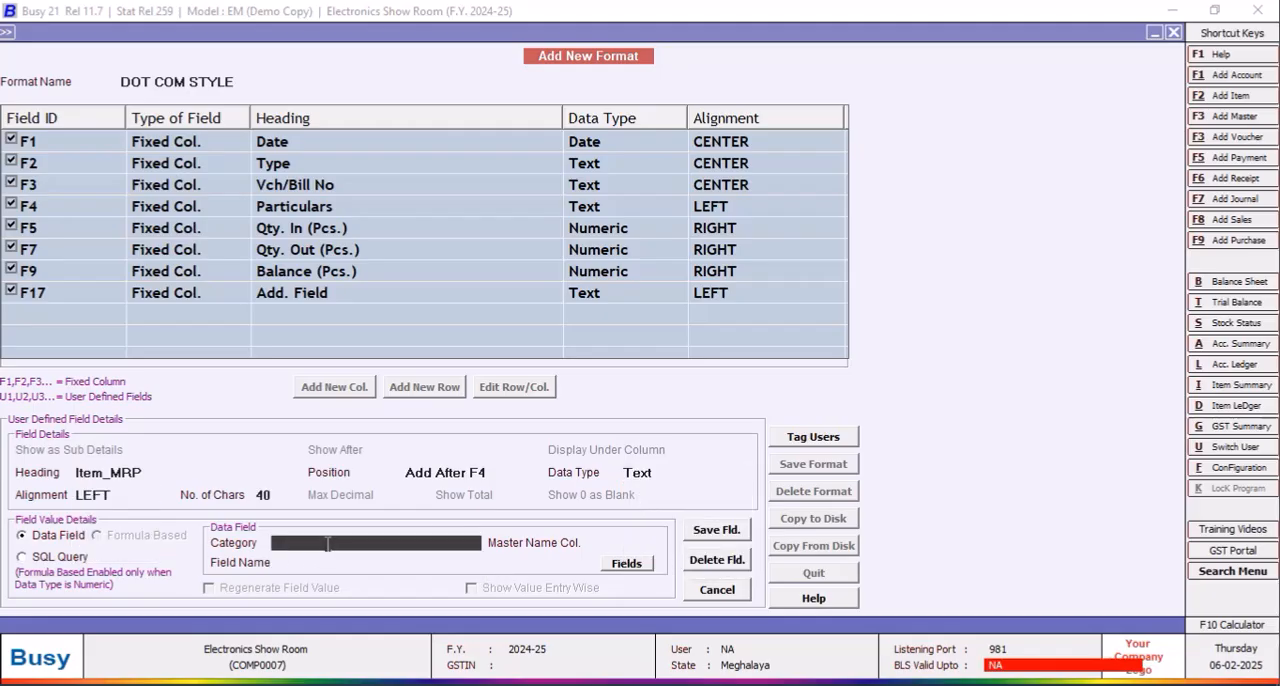
Step: Source the column from SQL_QUERY_TEXT under Inventory Vouchers(Body) with query name FIRST, and save the field
{"action": "left_click", "coordinate": [428, 638]}
{"action": "left_click", "coordinate": [641, 568]}
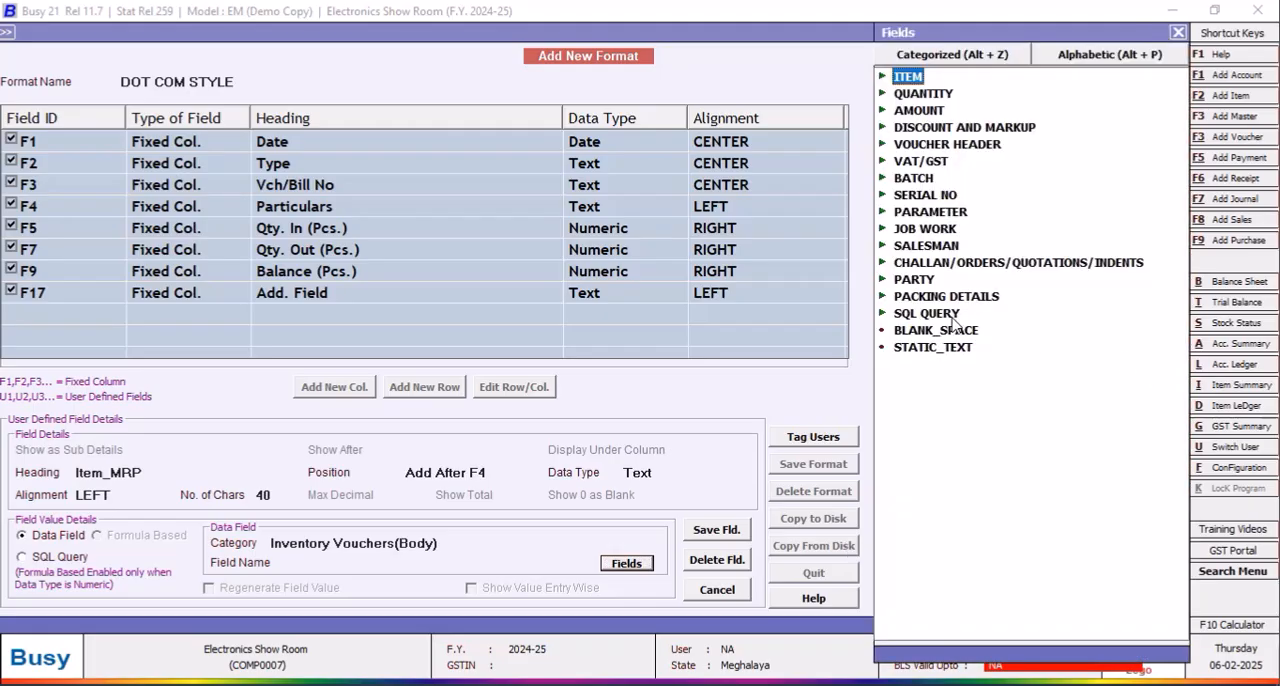
{"action": "left_click", "coordinate": [953, 315]}
{"action": "left_click", "coordinate": [953, 315]}
{"action": "double_click", "coordinate": [1022, 368]}
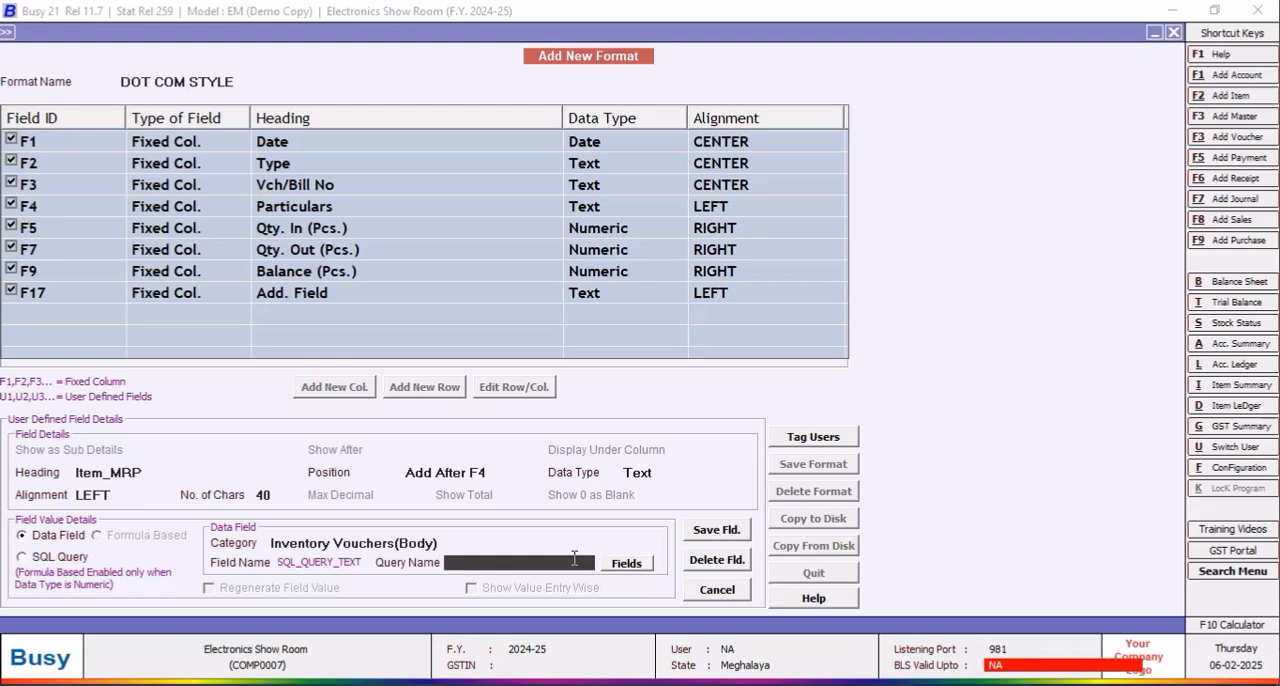
{"action": "type", "text": "FIRST"}
{"action": "left_click", "coordinate": [727, 532]}
{"action": "left_click", "coordinate": [696, 394]}
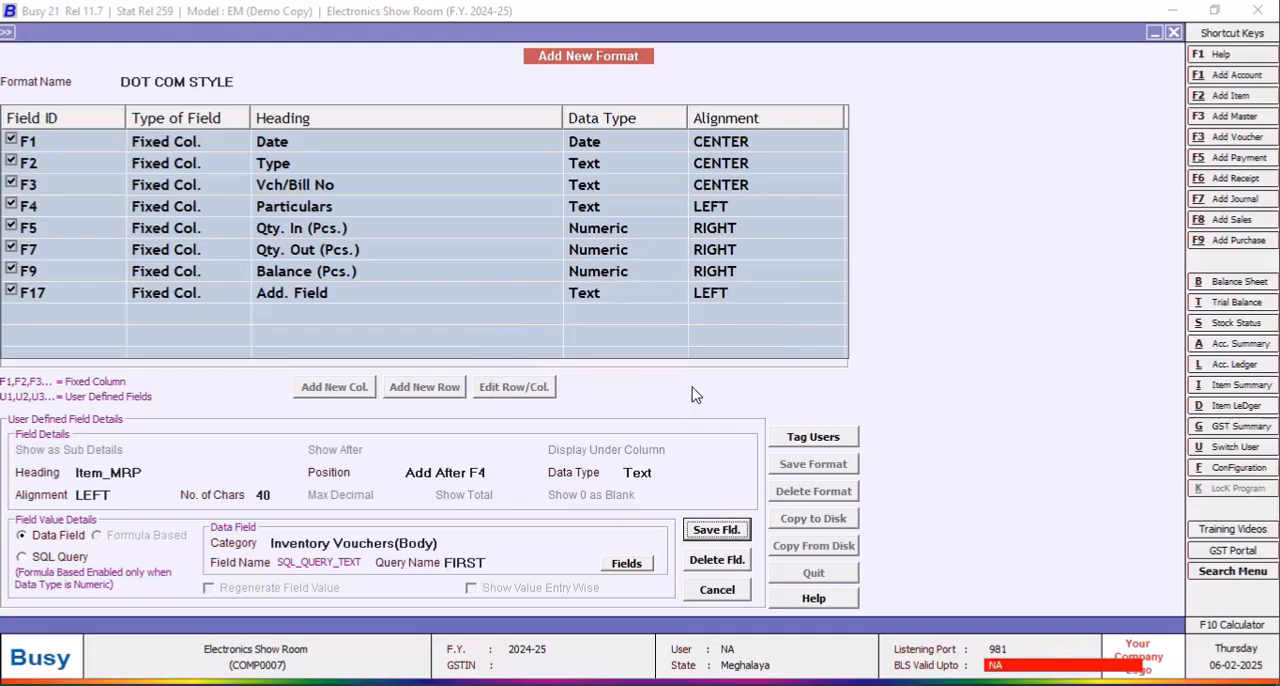
Step: Save the DOT COM STYLE format and close the stock ledger
{"action": "left_click", "coordinate": [806, 472]}
{"action": "left_click", "coordinate": [702, 395]}
{"action": "left_click", "coordinate": [747, 391]}
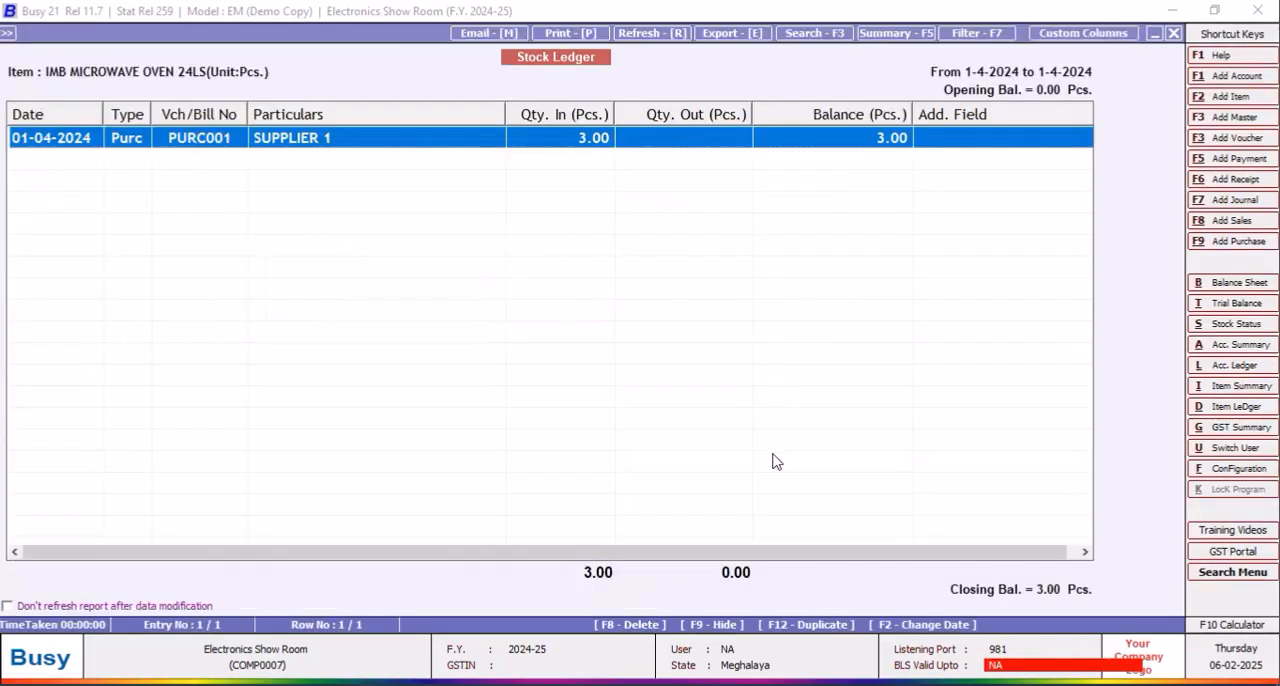
{"action": "left_click", "coordinate": [1174, 33]}
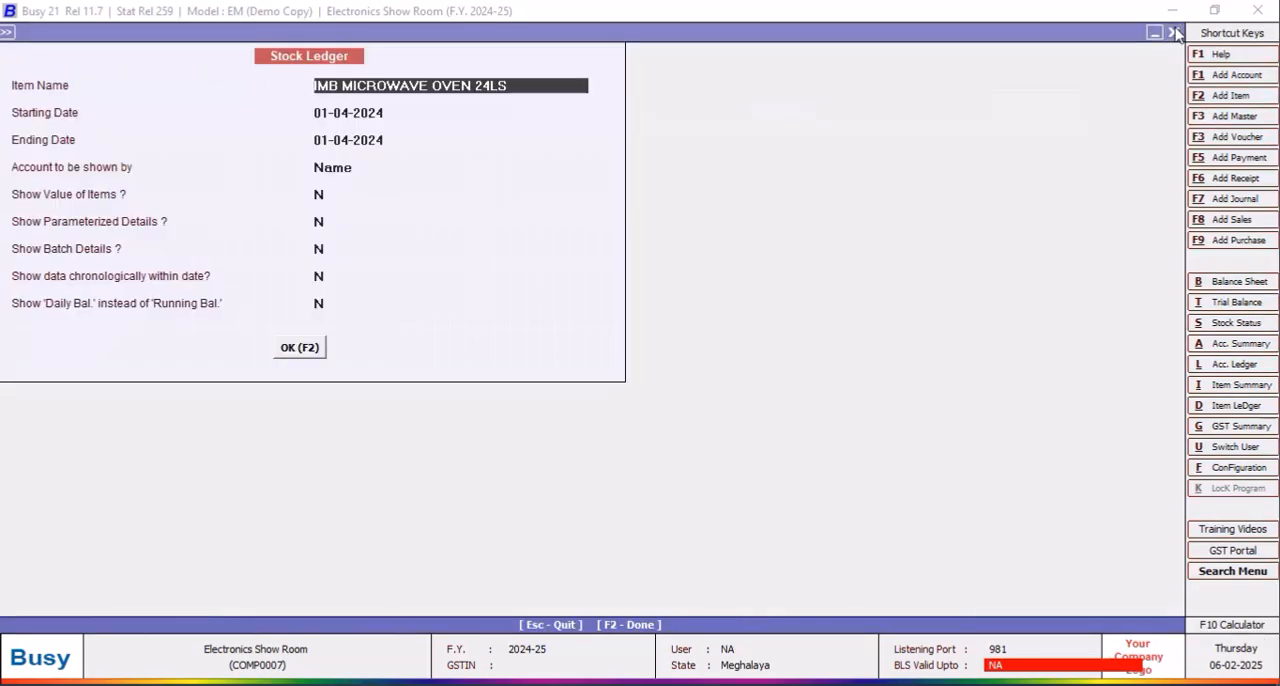
{"action": "left_click", "coordinate": [1175, 33]}
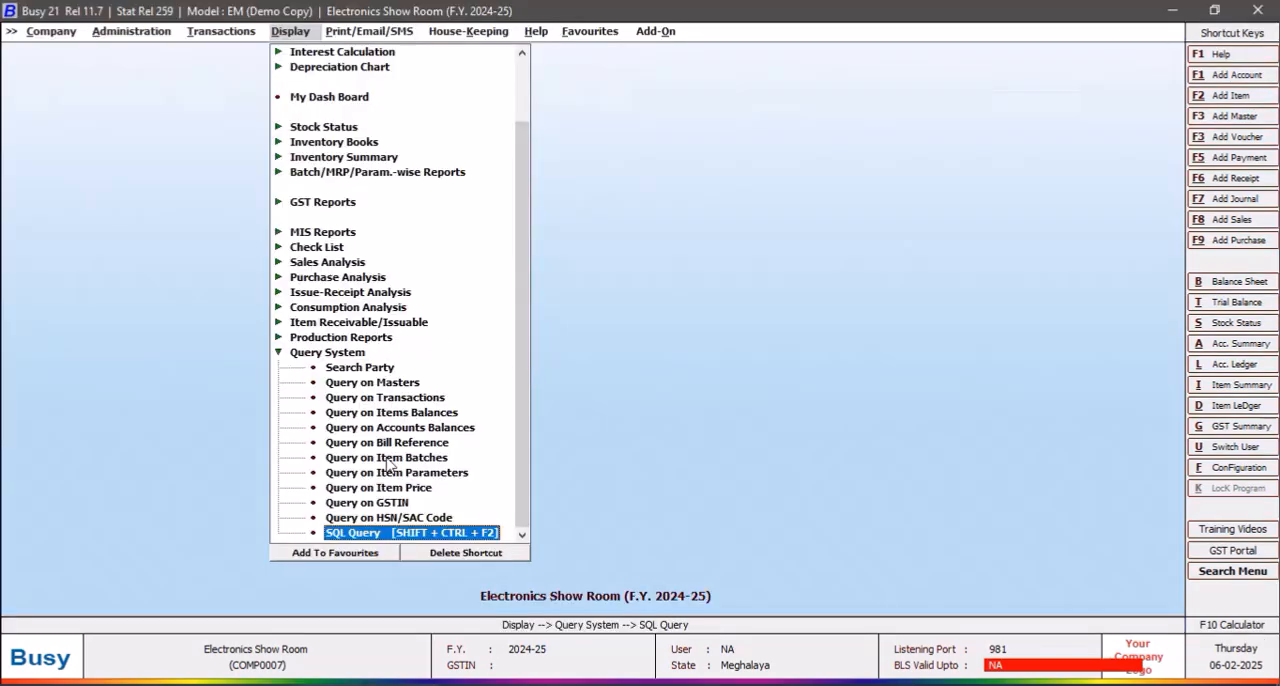
Step: Generate the stock ledger of IMB MICROWAVE OVEN 24LS for 01-04-2024 in the DOT COM STYLE format
{"action": "key", "text": "alt+d"}
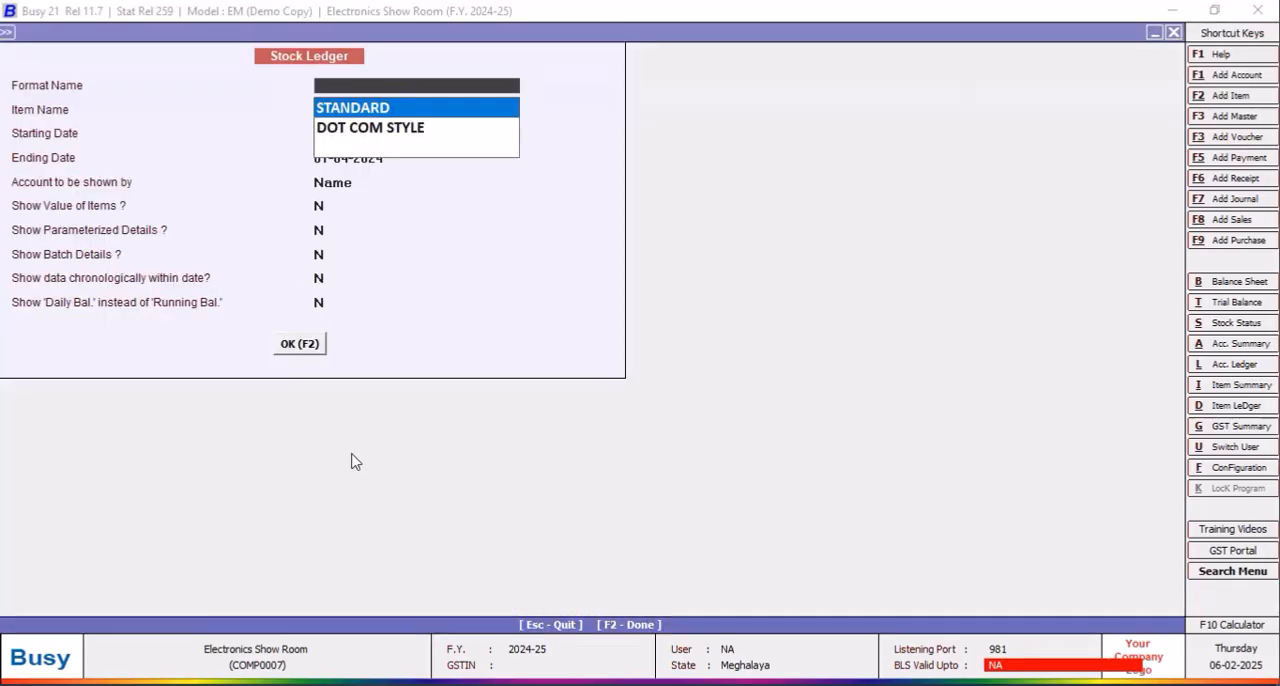
{"action": "left_click", "coordinate": [349, 140]}
{"action": "left_click", "coordinate": [290, 350]}
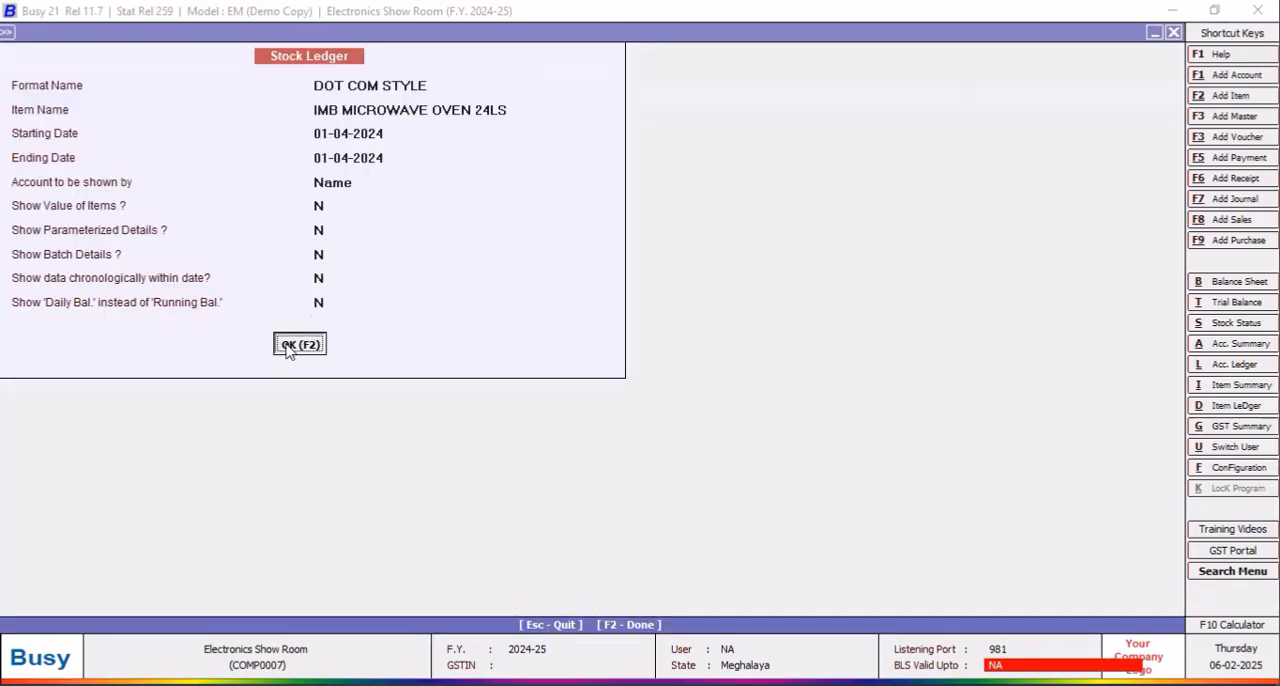
Step: Narrow the Particulars and Item_MRP columns and widen Qty. Out (Pcs.) in the ledger
{"action": "left_click_drag", "start_coordinate": [504, 113], "coordinate": [368, 120]}
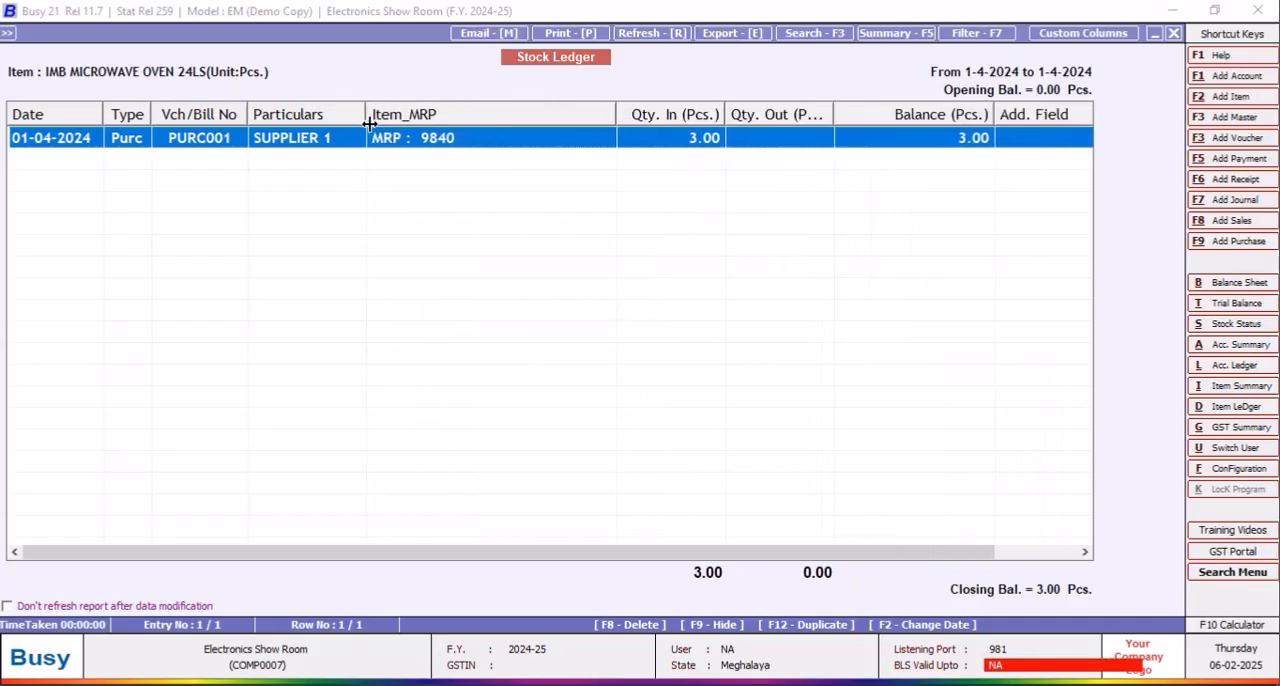
{"action": "left_click_drag", "start_coordinate": [620, 112], "coordinate": [486, 111]}
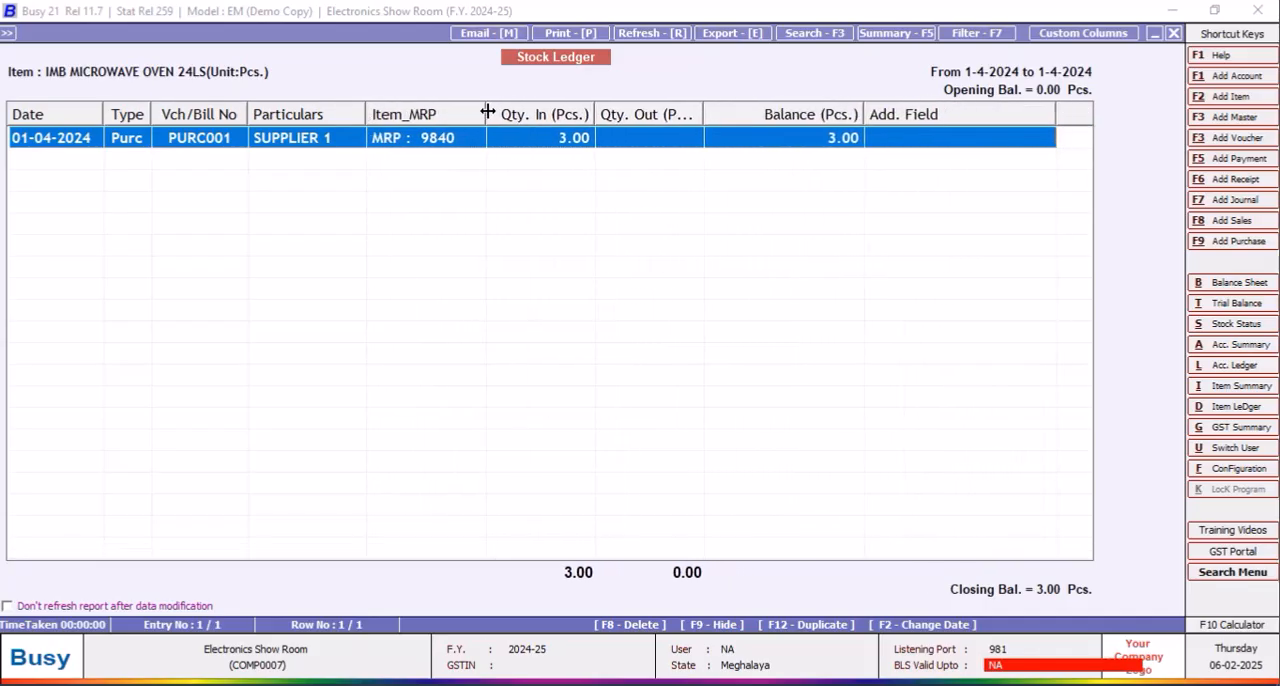
{"action": "left_click_drag", "start_coordinate": [704, 111], "coordinate": [718, 112]}
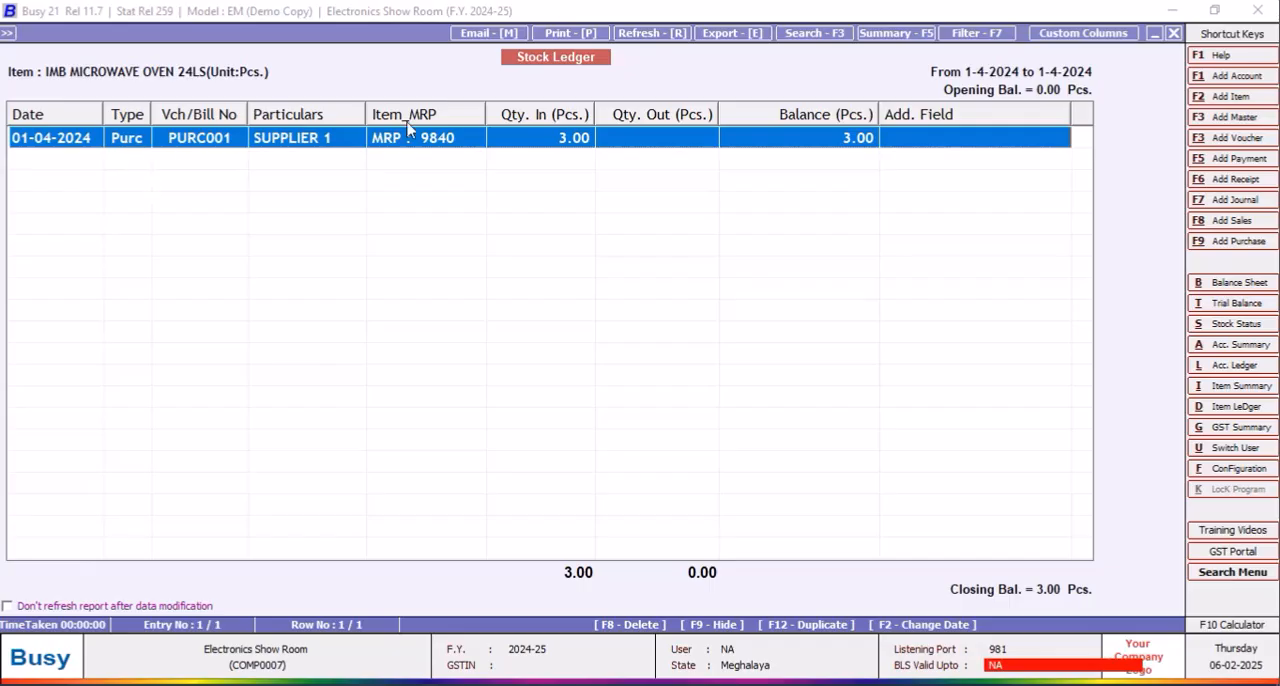
Step: Close the stock ledger and open the SQL Query Executor
{"action": "left_click", "coordinate": [1175, 35]}
{"action": "left_click", "coordinate": [1175, 35]}
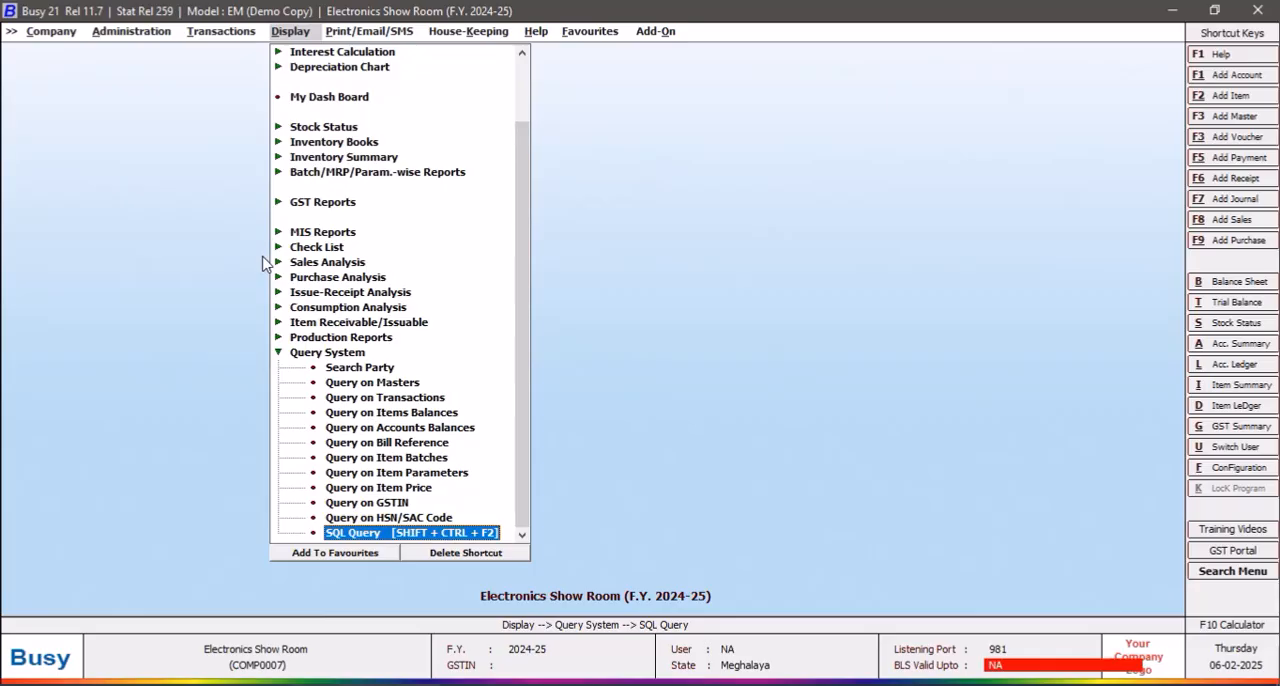
{"action": "key", "text": "Return"}
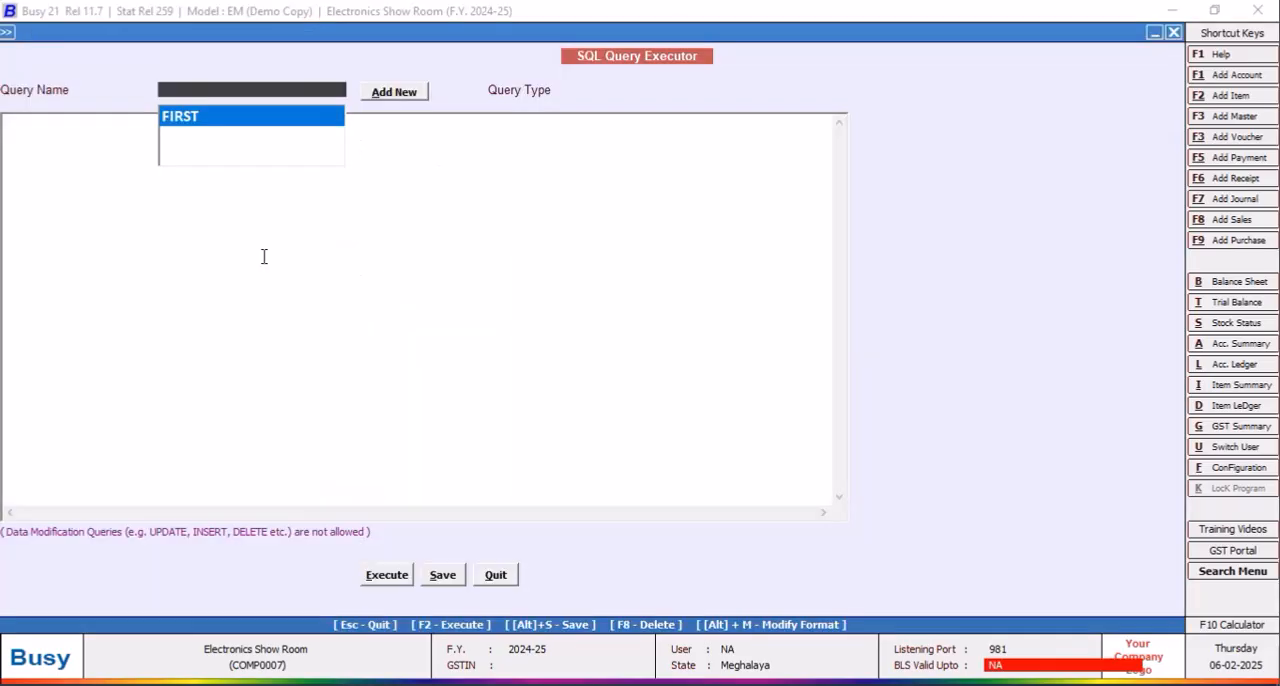
Step: Load the saved query FIRST and copy its entire SQL text
{"action": "left_click", "coordinate": [214, 117]}
{"action": "left_click", "coordinate": [197, 214]}
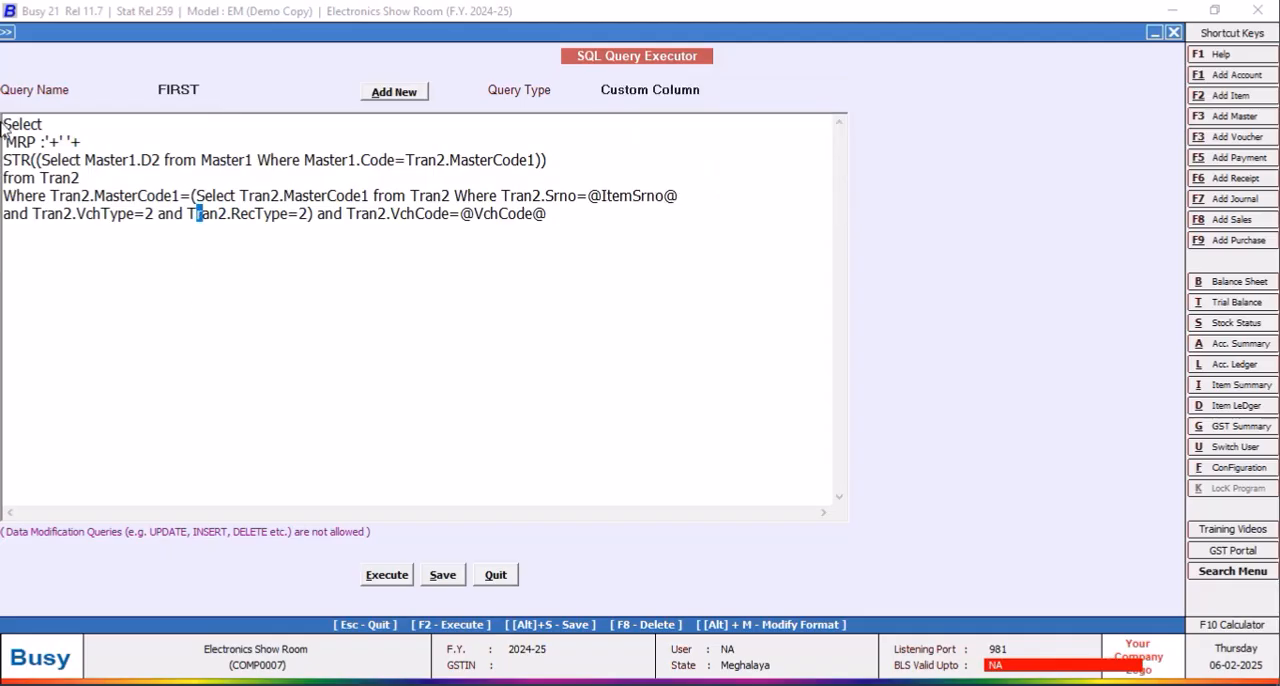
{"action": "left_click_drag", "start_coordinate": [4, 122], "coordinate": [562, 218]}
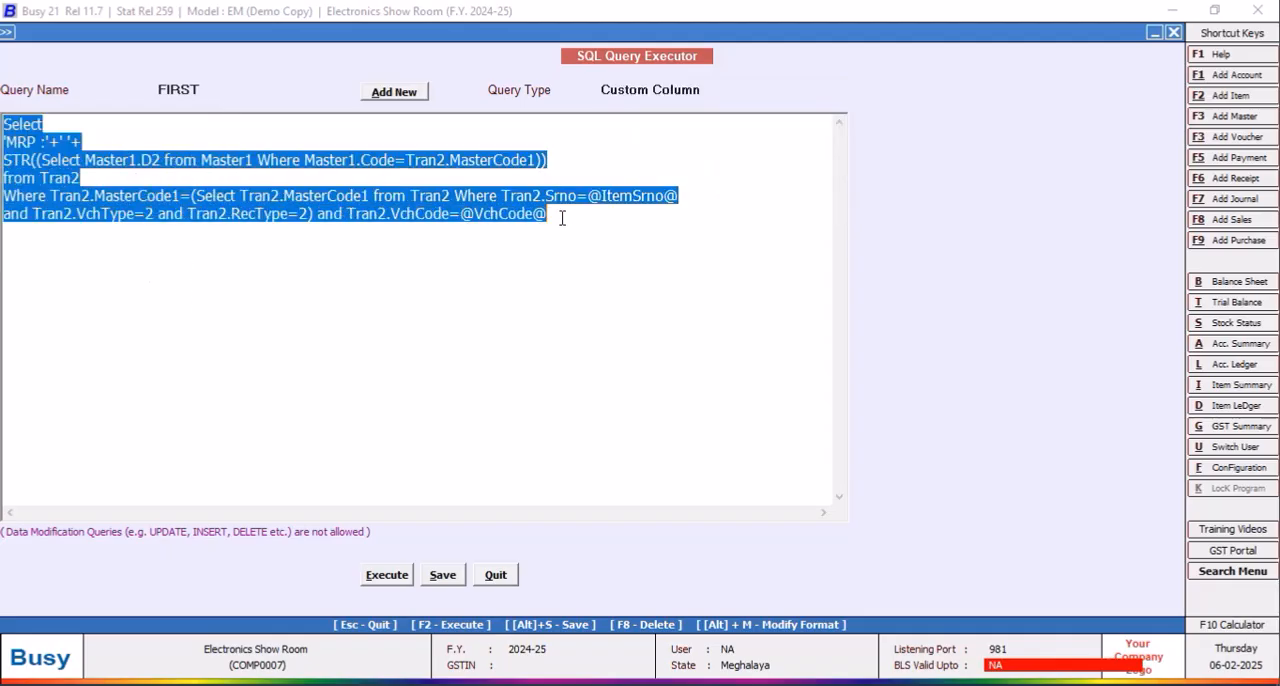
{"action": "right_click", "coordinate": [507, 213]}
{"action": "left_click", "coordinate": [634, 270]}
Step: Add a new SQL query named SECOND
{"action": "left_click", "coordinate": [410, 93]}
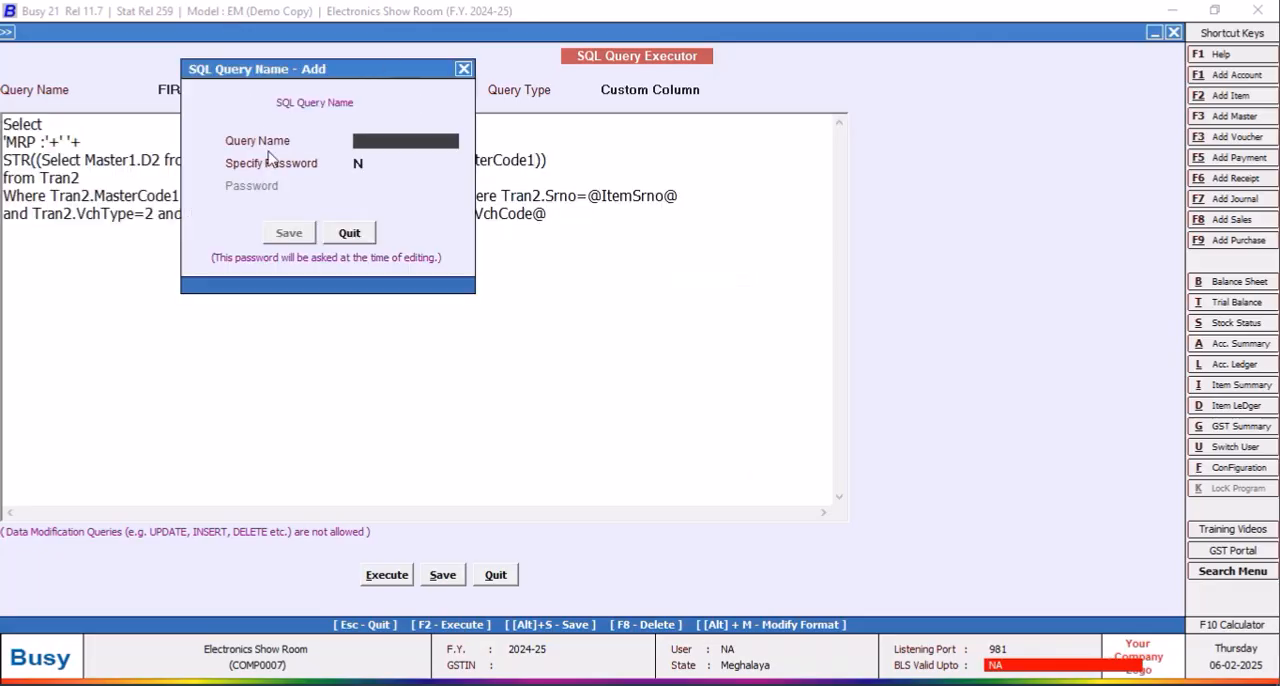
{"action": "left_click", "coordinate": [340, 234]}
{"action": "left_click", "coordinate": [395, 95]}
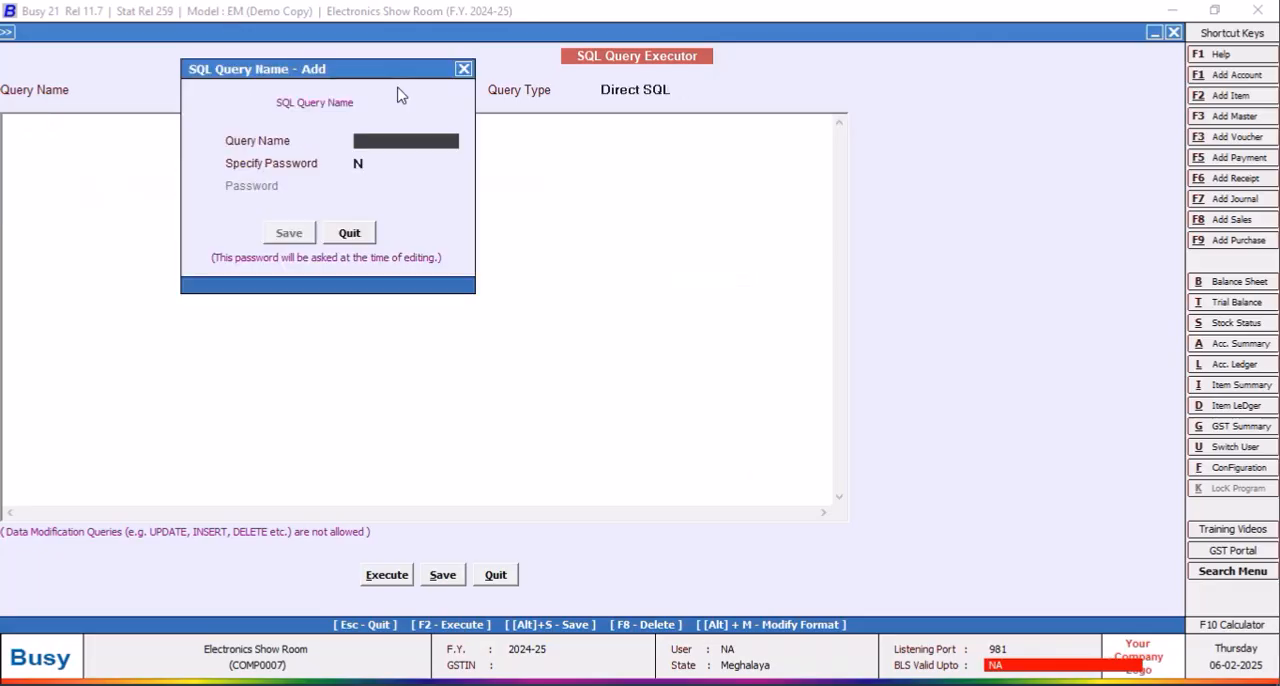
{"action": "type", "text": "SECOND"}
{"action": "left_click", "coordinate": [291, 234]}
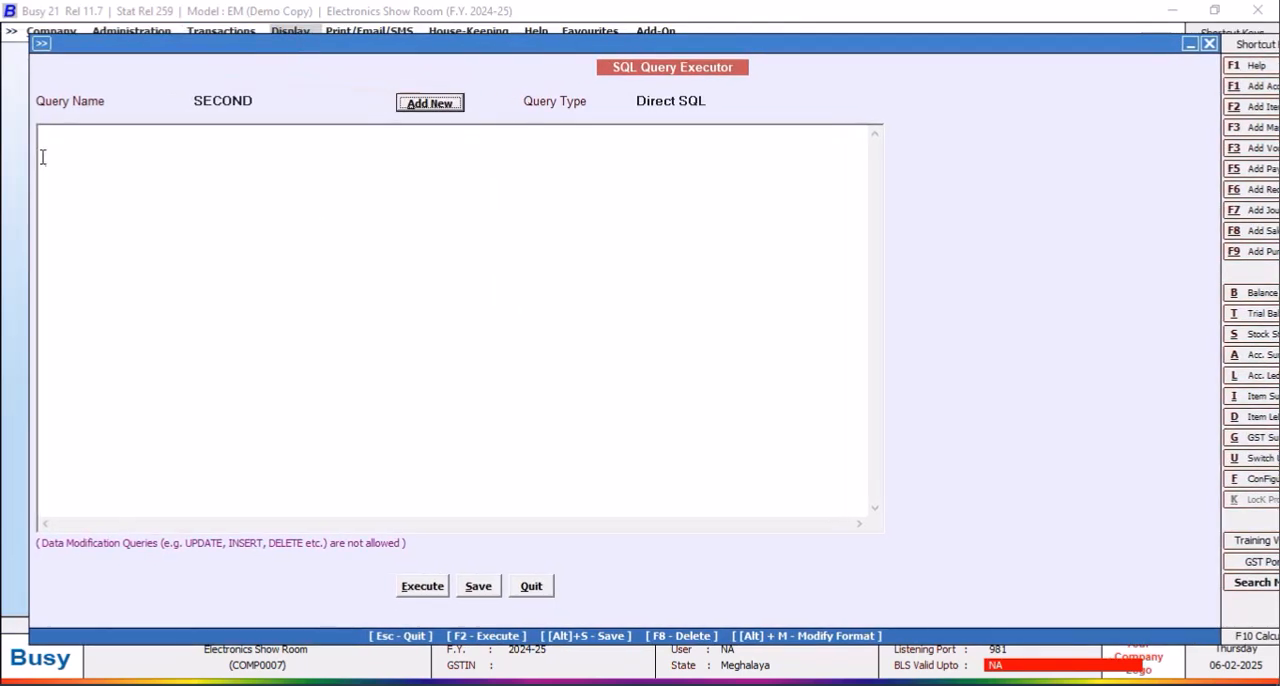
Step: Begin the SECOND query with "Select Tran2.D6+Tran2.D11 from Tran2", placing the expression and the from clause on separate lines
{"action": "type", "text": "Select"}
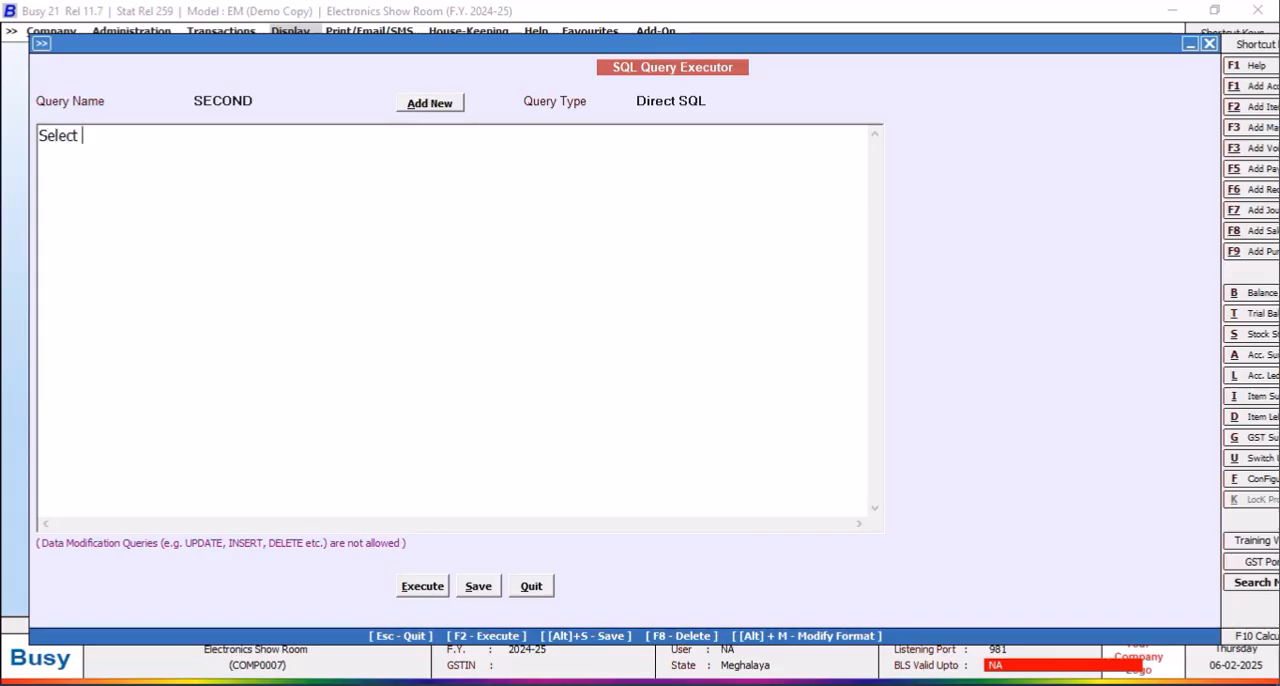
{"action": "key", "text": "Return"}
{"action": "type", "text": "Tran2.D6+Tra"}
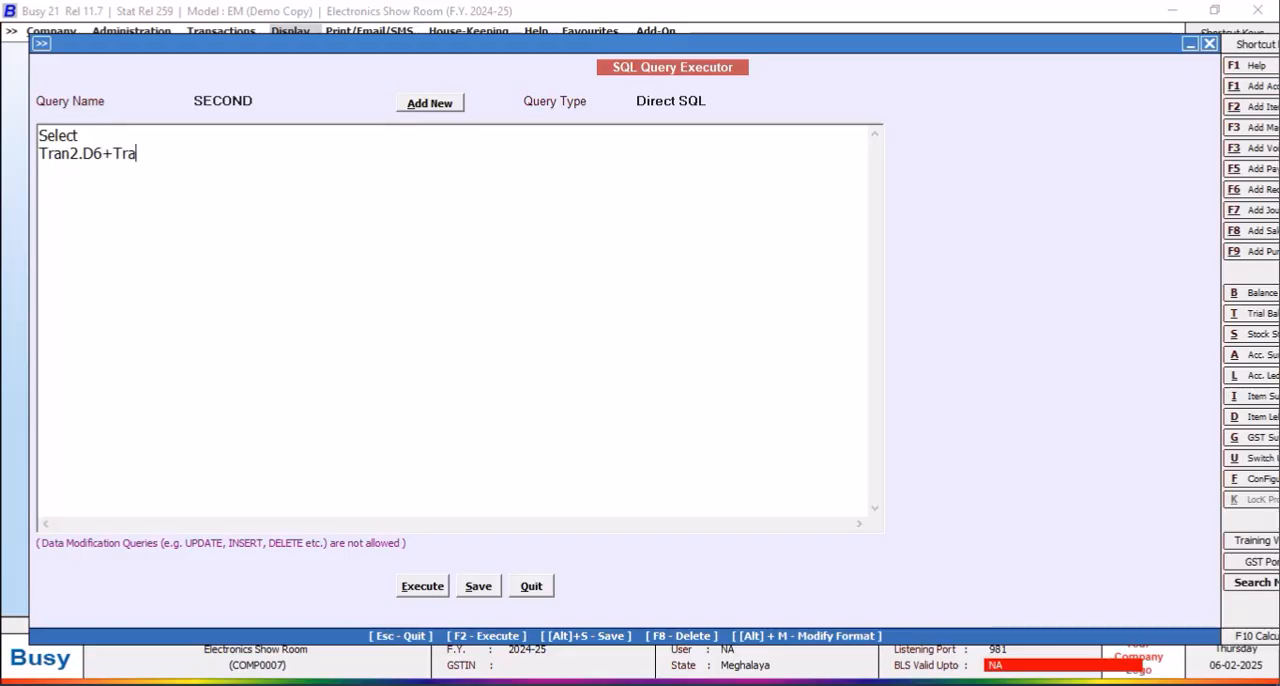
{"action": "type", "text": "n2.D11 from T"}
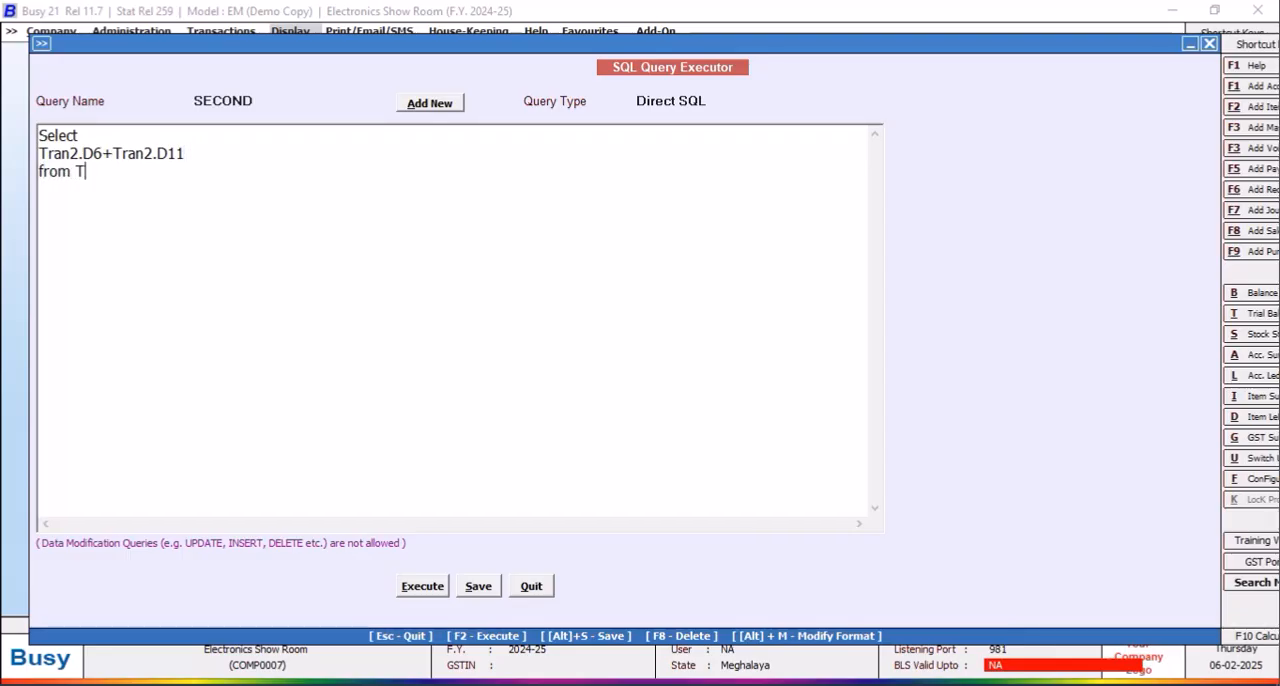
{"action": "type", "text": "ran2"}
{"action": "key", "text": "Return"}
Step: Add the condition "Where Tran2.VchType=2 and tran2.rectype=2" to the query
{"action": "type", "text": "Where Tran2.VchType=2 "}
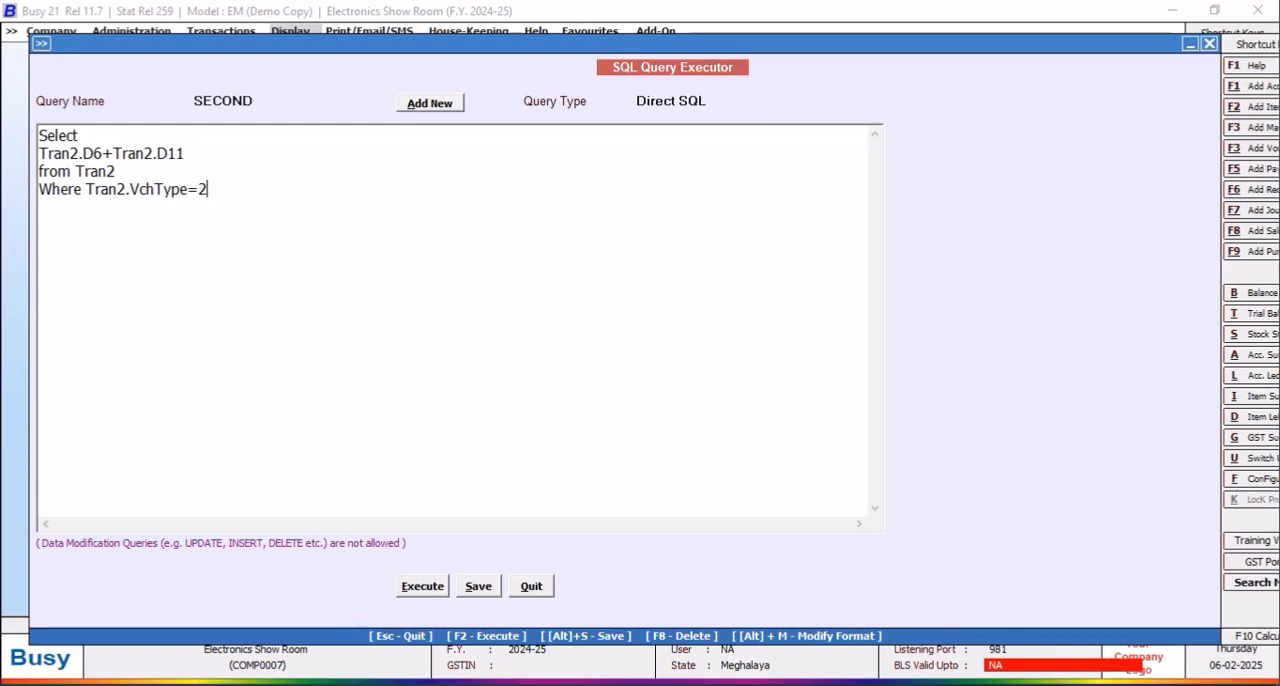
{"action": "type", "text": "and tran2.rectype=2"}
Step: Execute and save the SECOND query, view its result, and return to the query text
{"action": "left_click", "coordinate": [422, 588]}
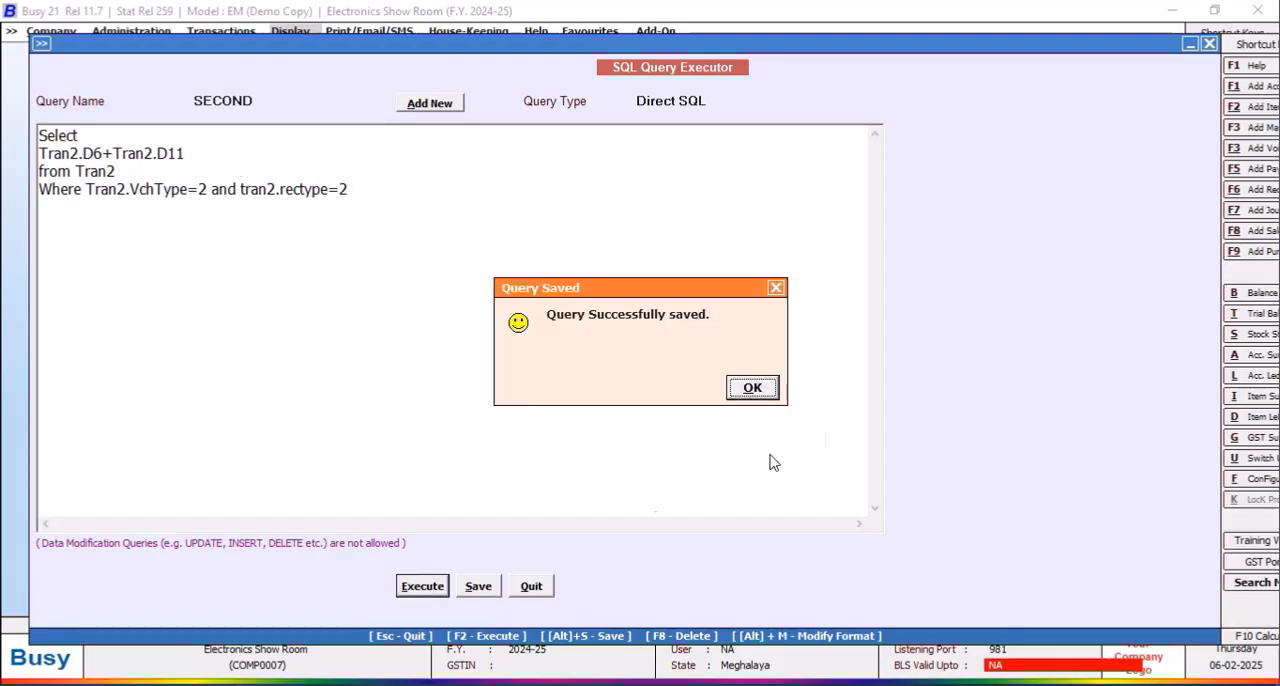
{"action": "left_click", "coordinate": [752, 388]}
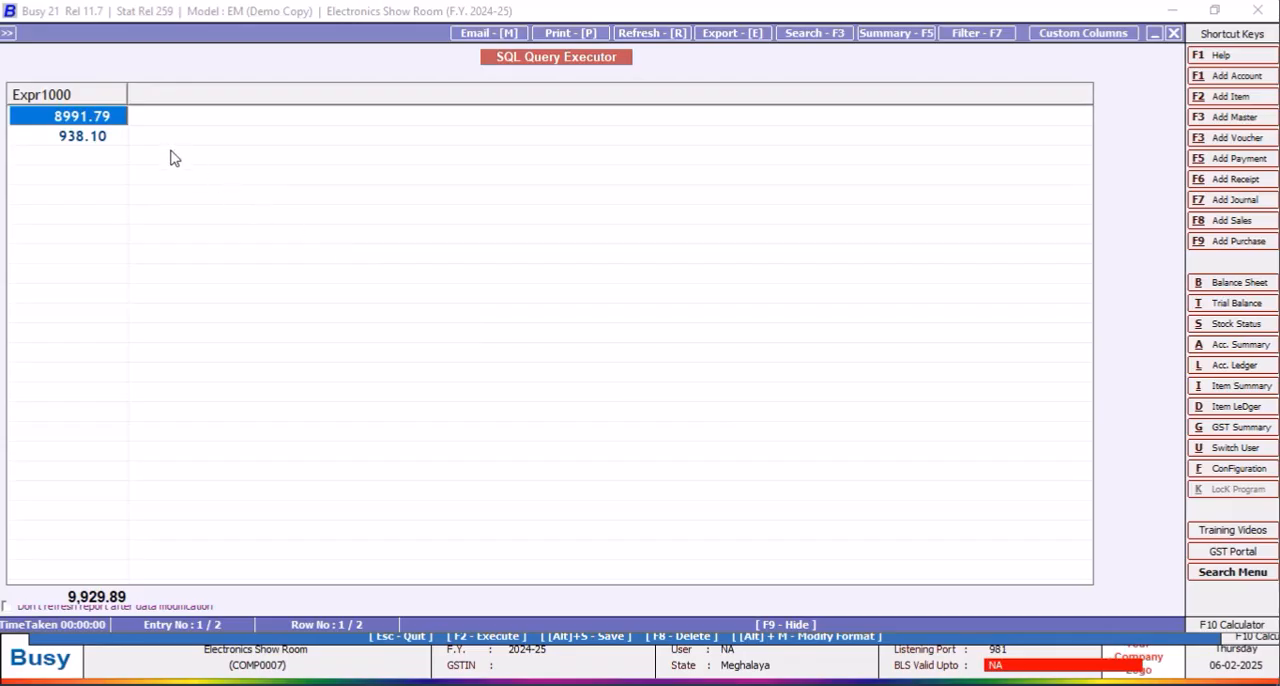
{"action": "left_click", "coordinate": [1175, 34]}
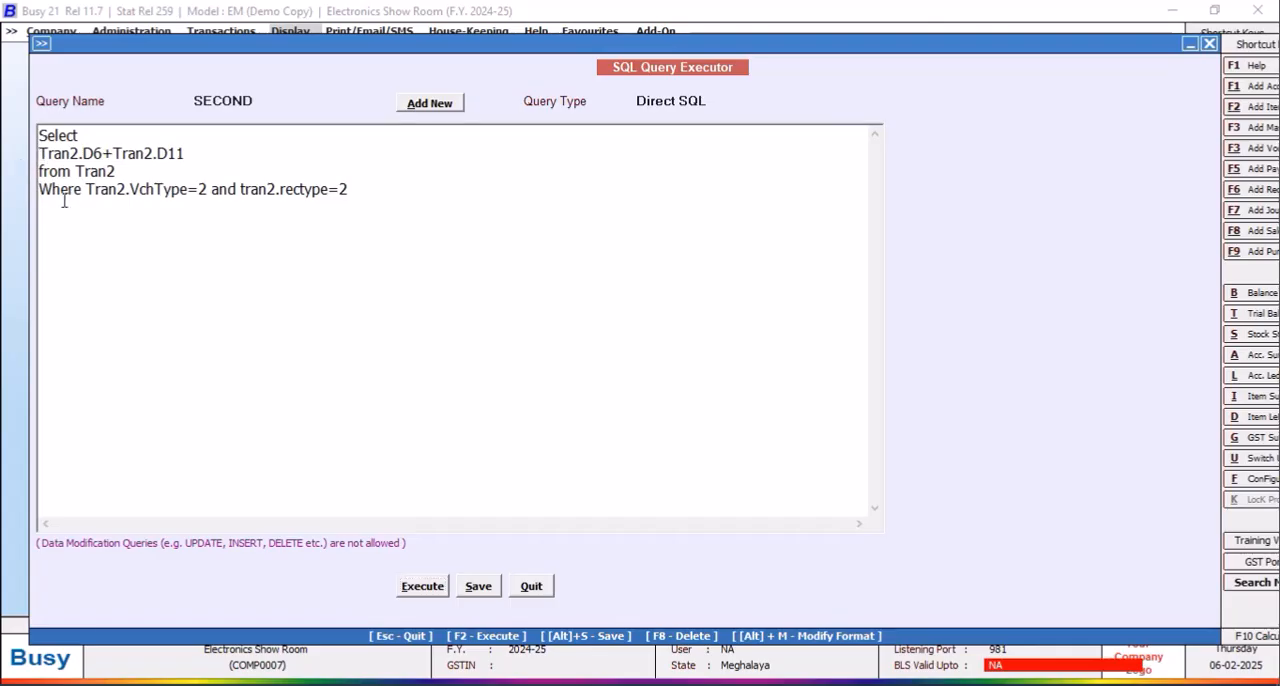
Step: Change the selected expression to (Tran2.D6+Tran2.D11)/ABS(Tran2.d1), execute the query, and close its result
{"action": "type", "text": "("}
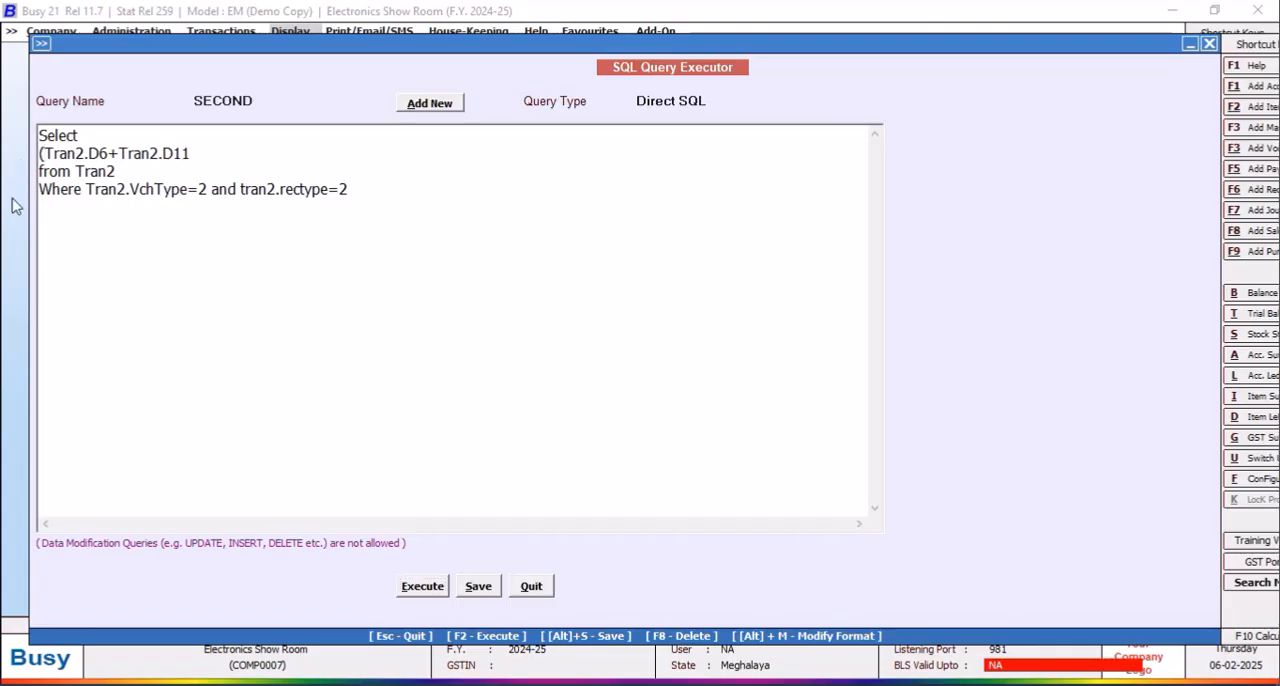
{"action": "left_click", "coordinate": [196, 154]}
{"action": "type", "text": ")As"}
{"action": "key", "text": "BackSpace"}
{"action": "key", "text": "BackSpace"}
{"action": "type", "text": "/ab"}
{"action": "key", "text": "BackSpace"}
{"action": "type", "text": "ABS(Tran2.d1"}
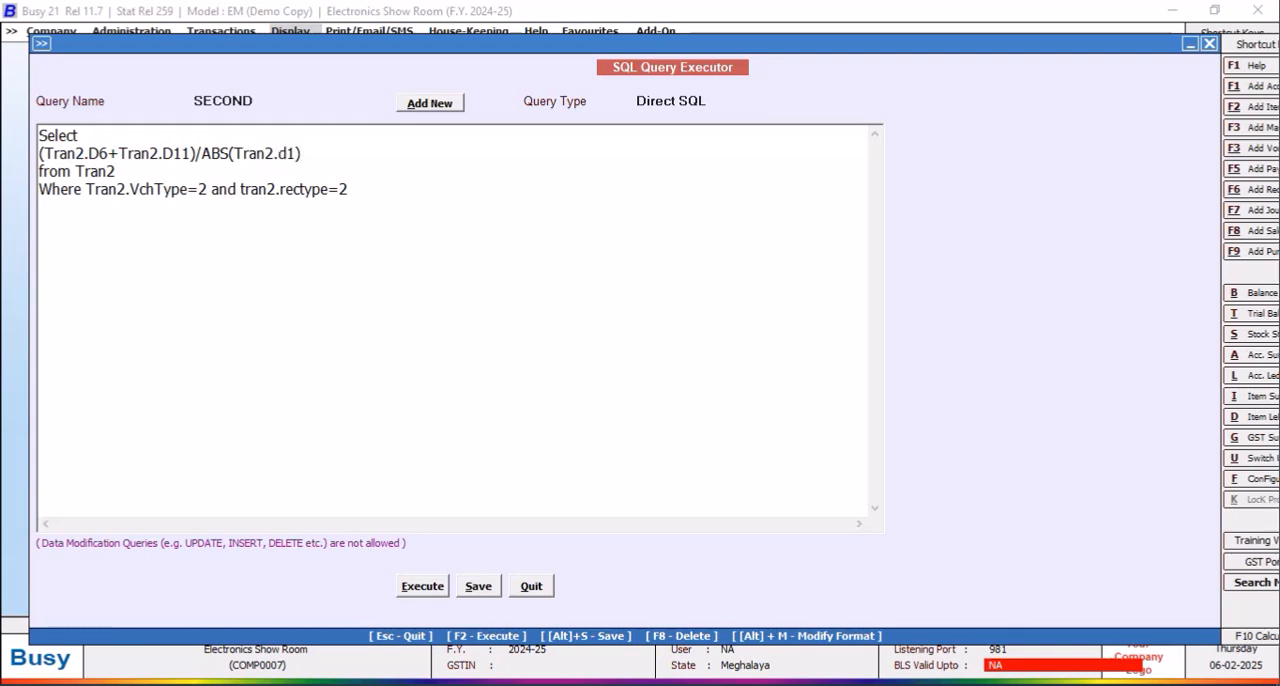
{"action": "left_click", "coordinate": [422, 586]}
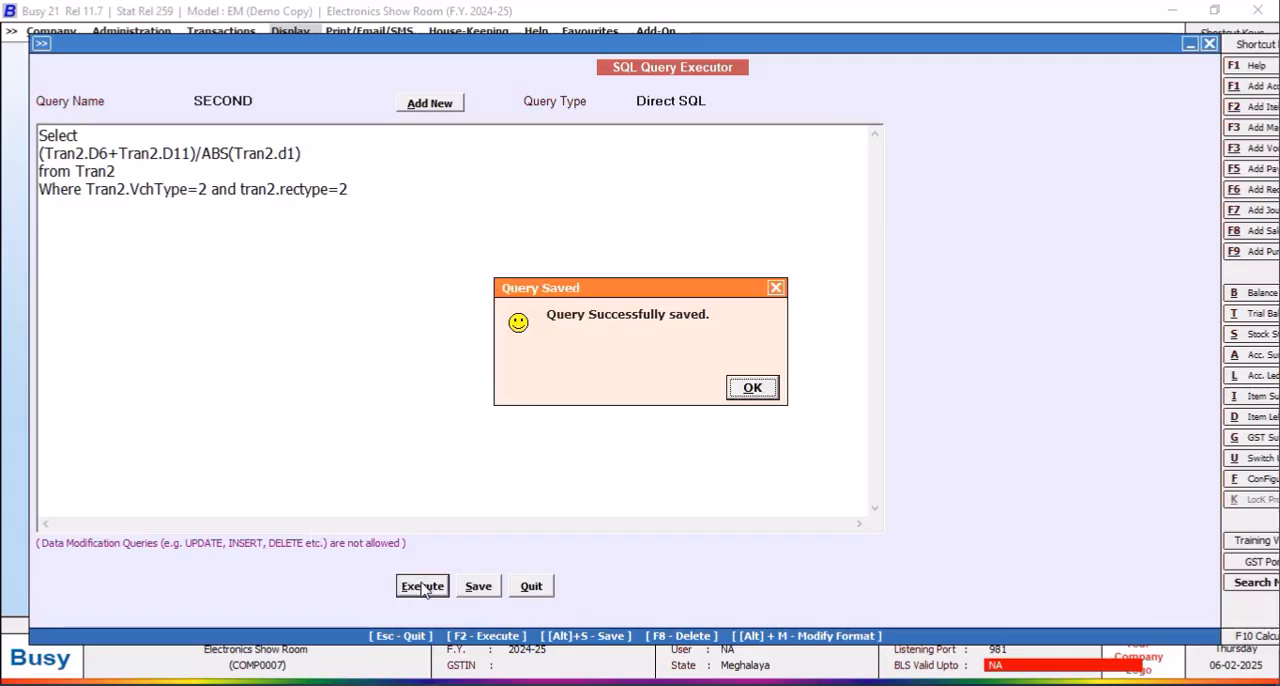
{"action": "left_click", "coordinate": [752, 388]}
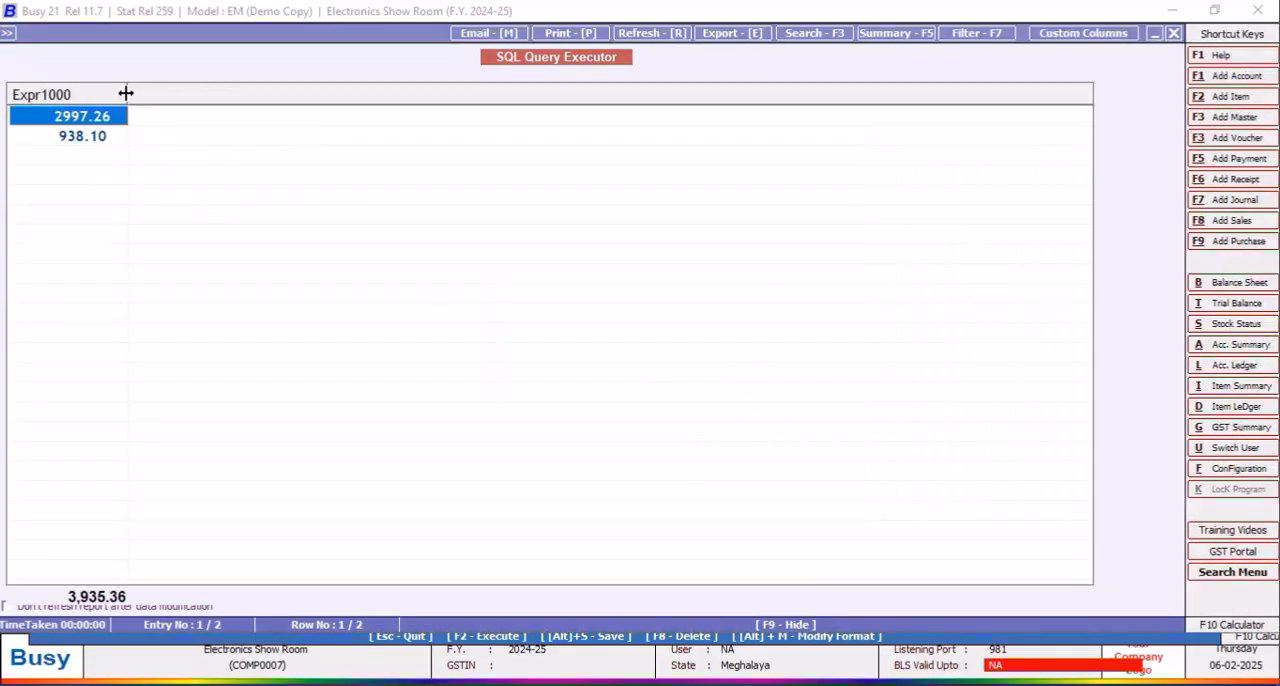
{"action": "left_click", "coordinate": [1174, 34]}
Step: Replace the selected expression with Tran2.D6 and execute the query
{"action": "left_click", "coordinate": [40, 152]}
{"action": "left_click_drag", "start_coordinate": [40, 152], "coordinate": [346, 152]}
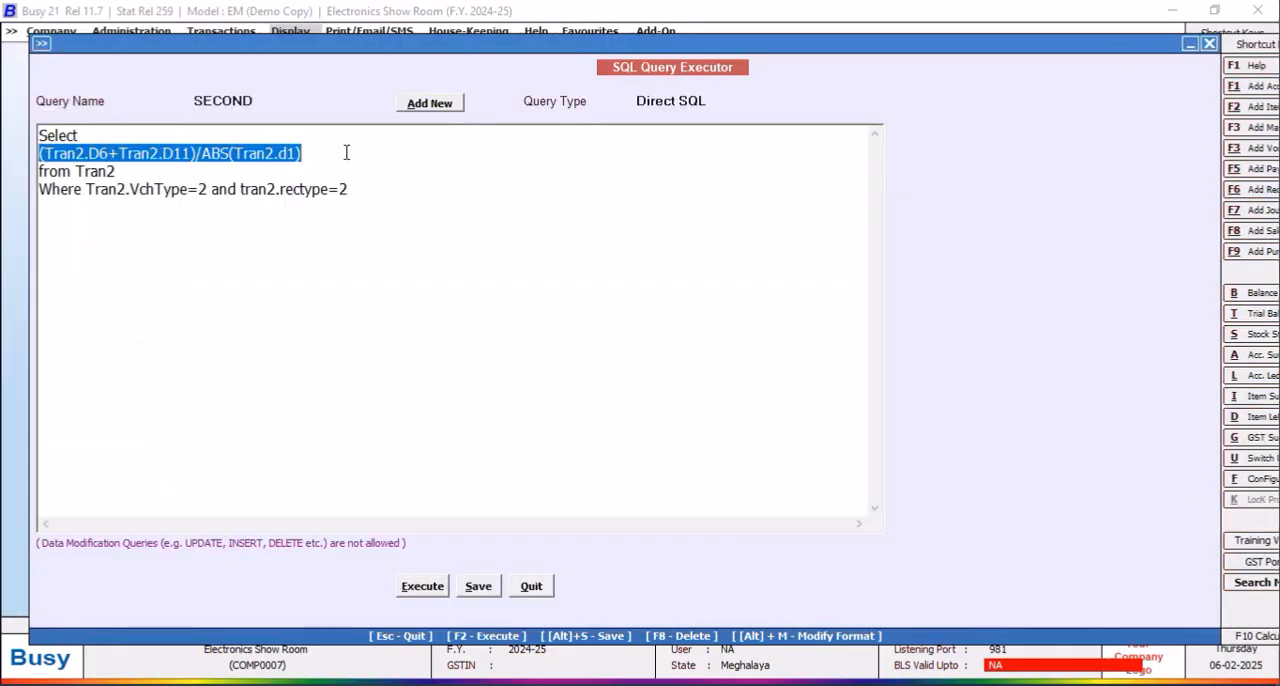
{"action": "key", "text": "Delete"}
{"action": "type", "text": "Tran2.D"}
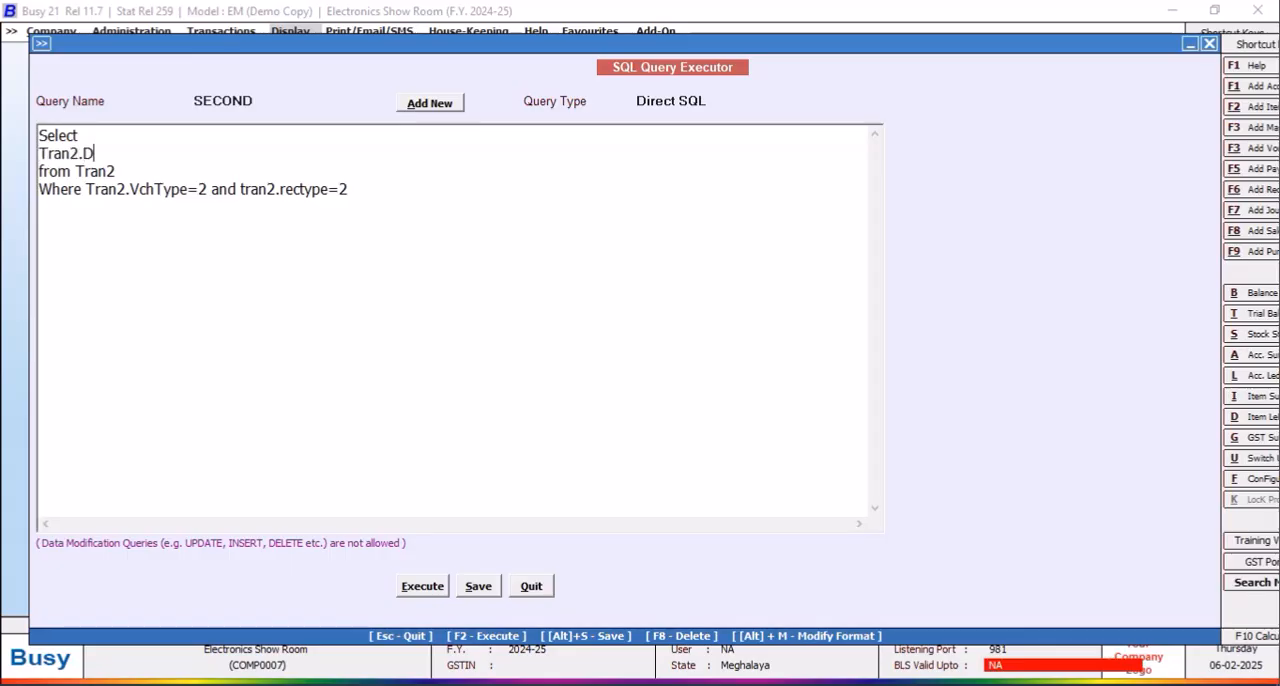
{"action": "type", "text": "6"}
{"action": "left_click", "coordinate": [412, 587]}
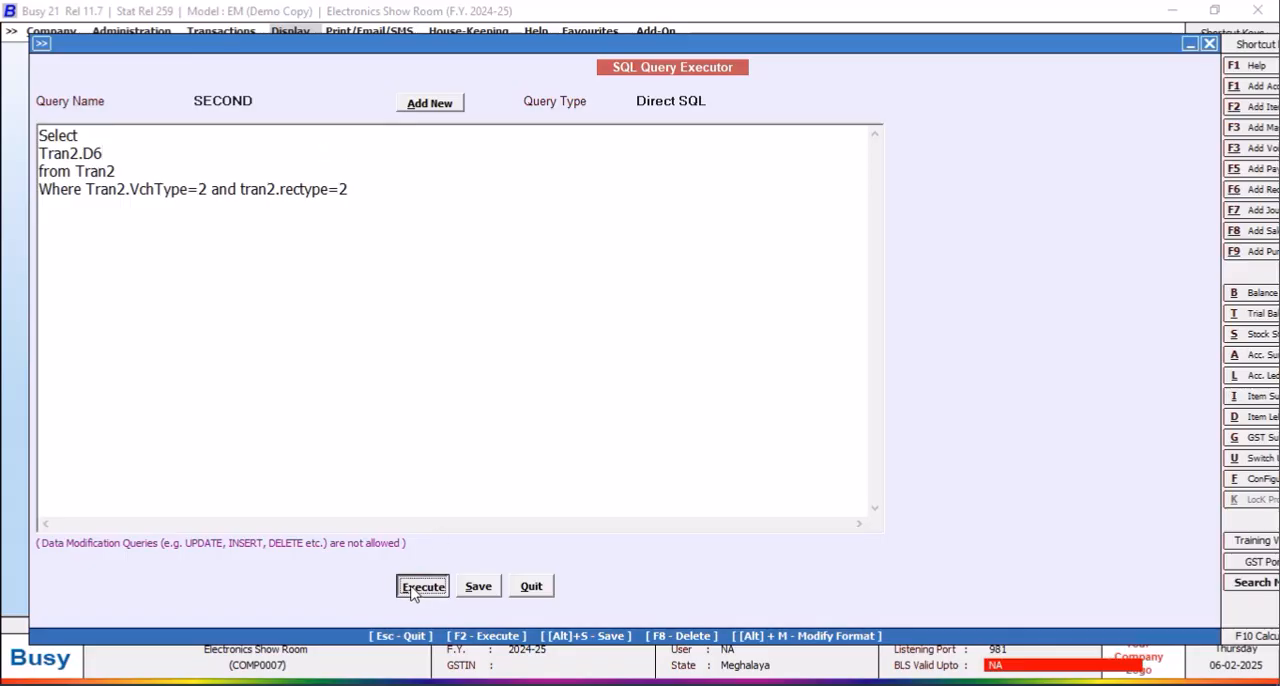
Step: View and close the Tran2.D6 result, then add a comma after Tran2.D6 with blank lines below it
{"action": "left_click", "coordinate": [753, 388]}
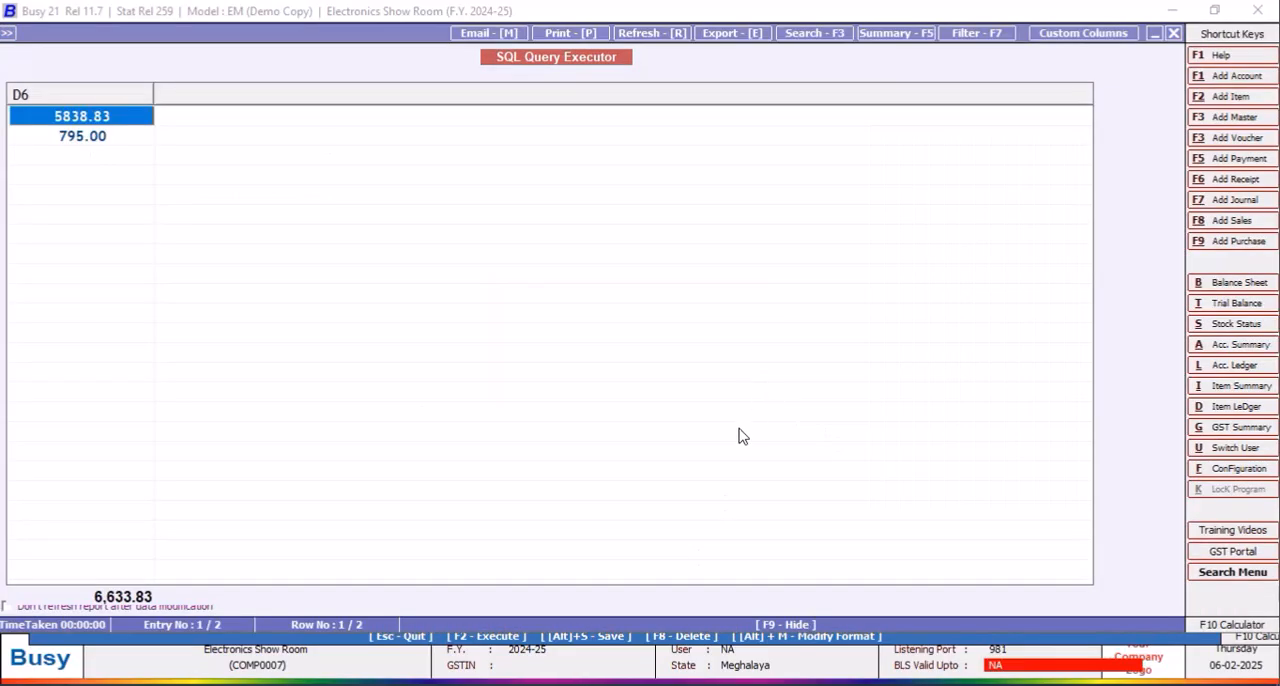
{"action": "left_click", "coordinate": [1174, 33]}
{"action": "left_click", "coordinate": [128, 151]}
{"action": "type", "text": ","}
{"action": "key", "text": "Return"}
{"action": "key", "text": "Return"}
{"action": "key", "text": "Return"}
{"action": "key", "text": "Return"}
{"action": "key", "text": "Return"}
{"action": "key", "text": "Return"}
{"action": "key", "text": "Return"}
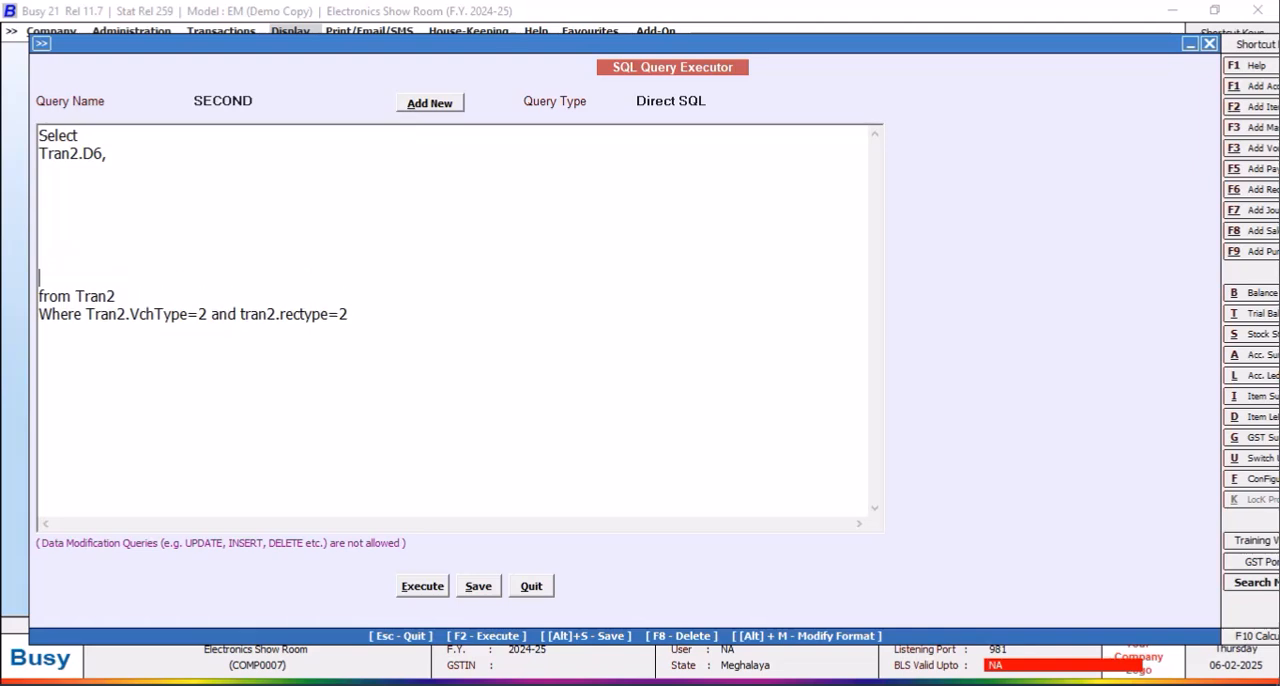
Step: Start a subquery below Tran2.D6 reading "(Select M2.D2 from MasterSupport as M2 Where M2.MasterCode"
{"action": "left_click", "coordinate": [57, 172]}
{"action": "type", "text": "(Select M2.D"}
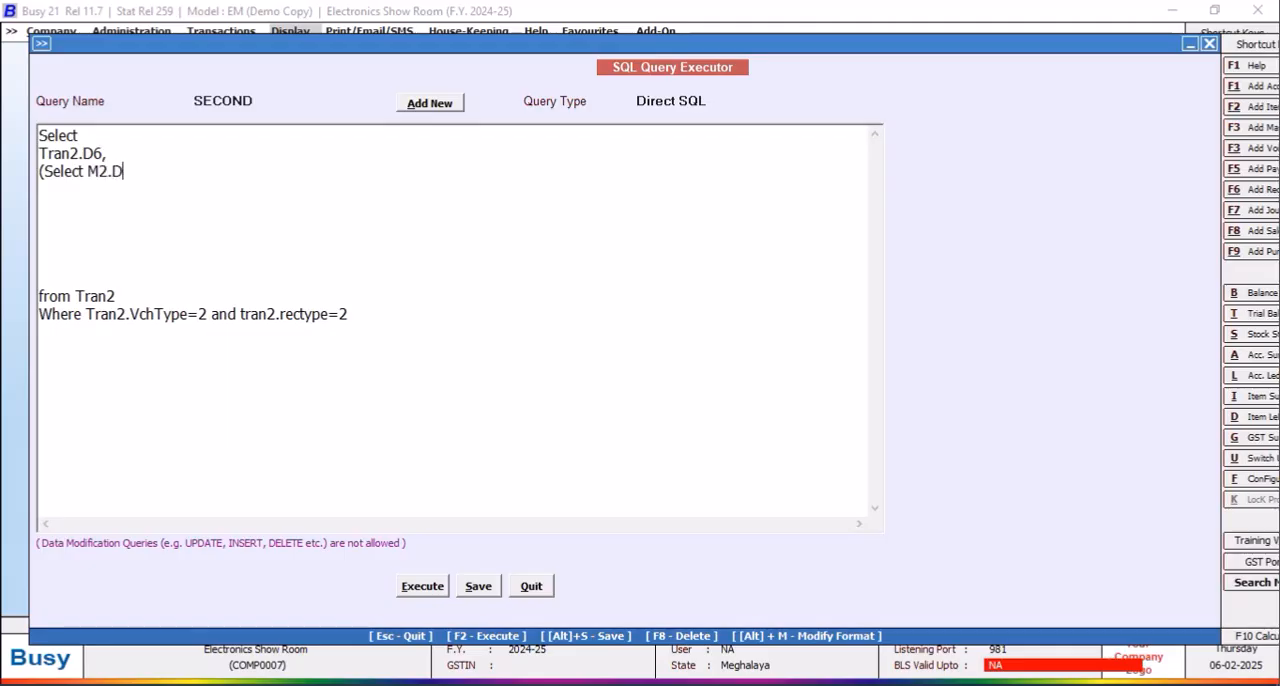
{"action": "type", "text": "2 from MasterSup"}
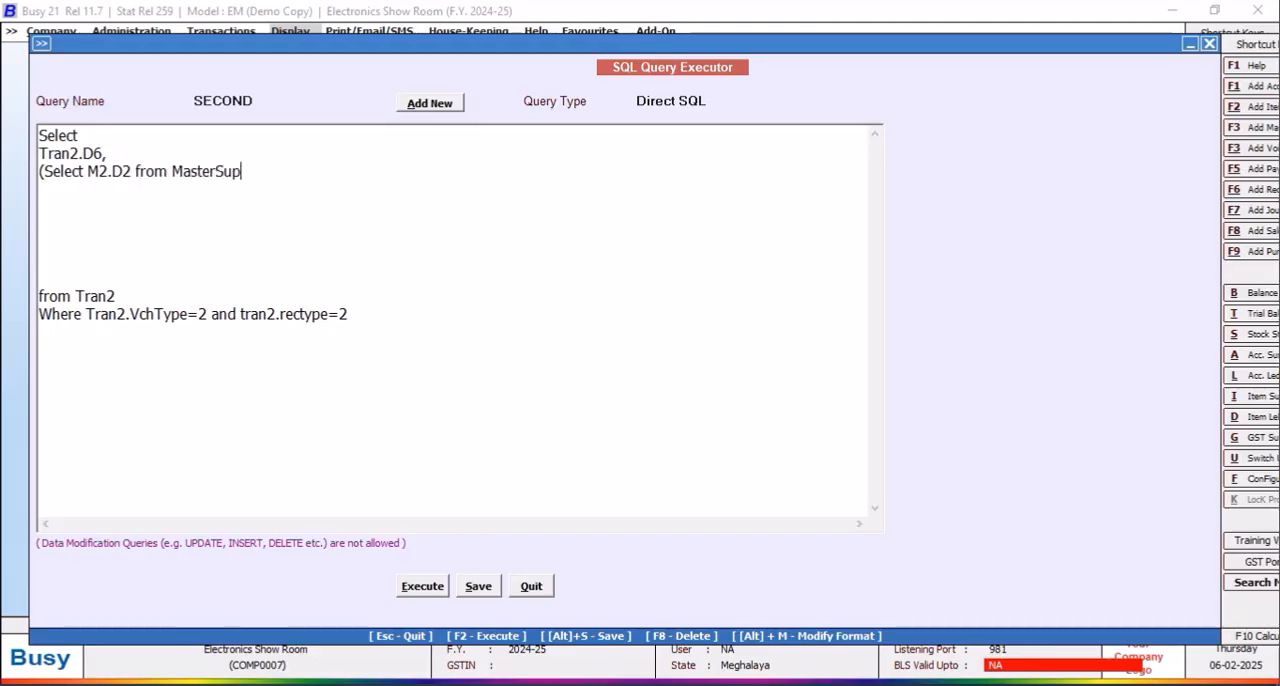
{"action": "type", "text": "port as M2 Where"}
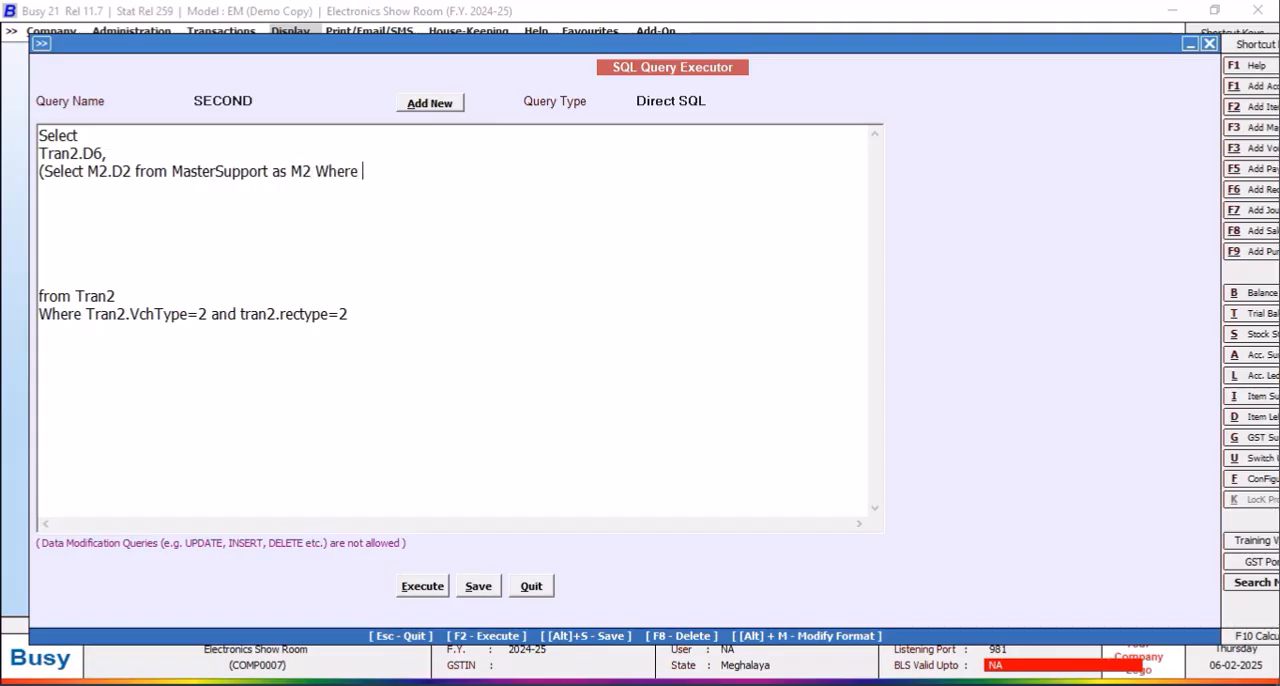
{"action": "type", "text": " M2.MasterCode"}
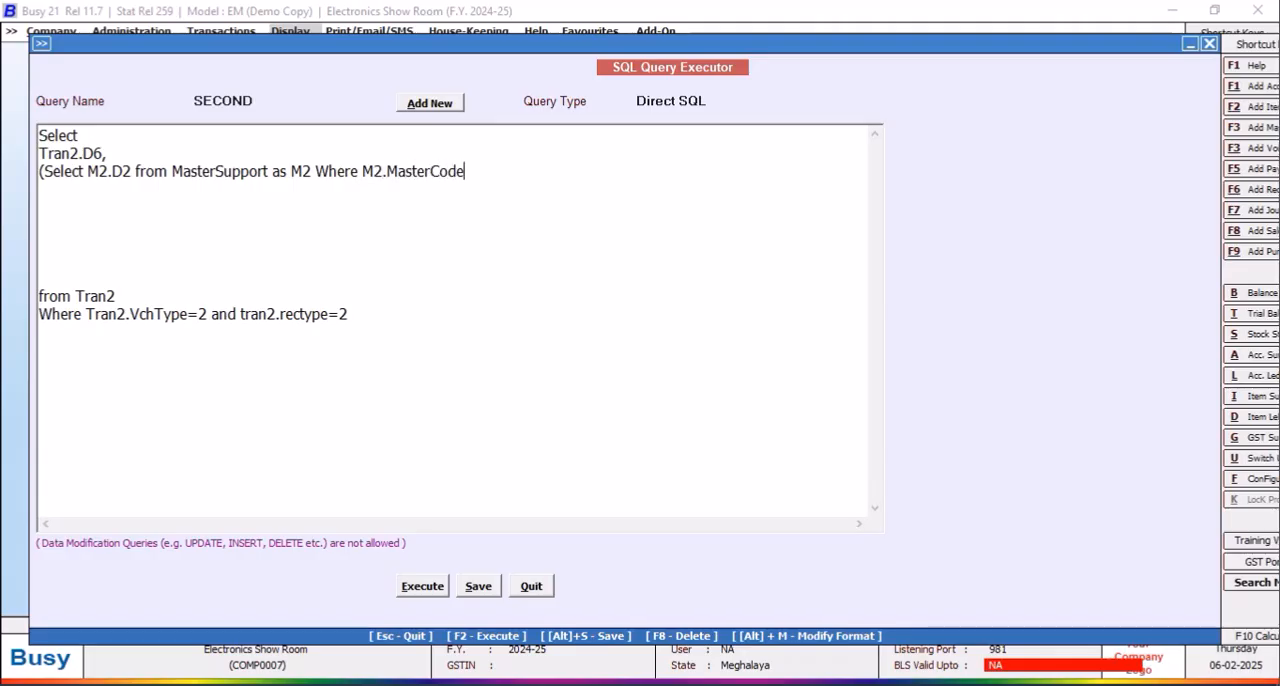
{"action": "type", "text": "=(Select Master1.CM8 from Ma"}
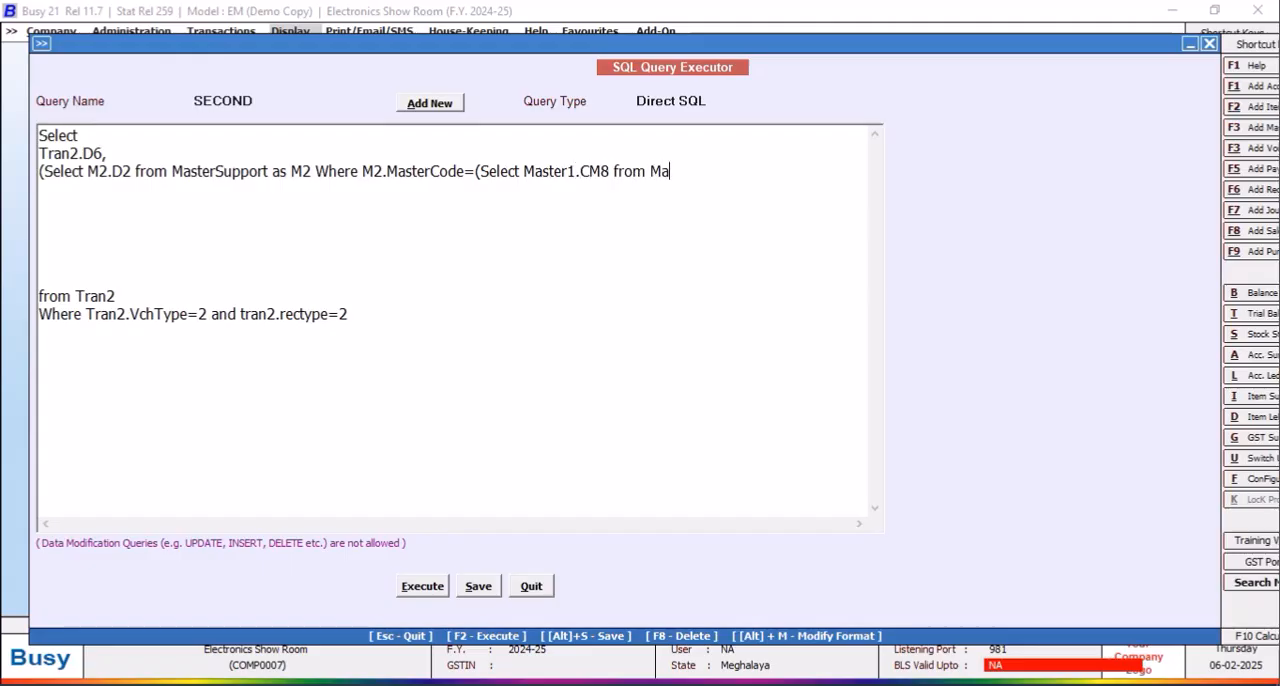
{"action": "type", "text": "ster1 Where Code=Tran2.maserc"}
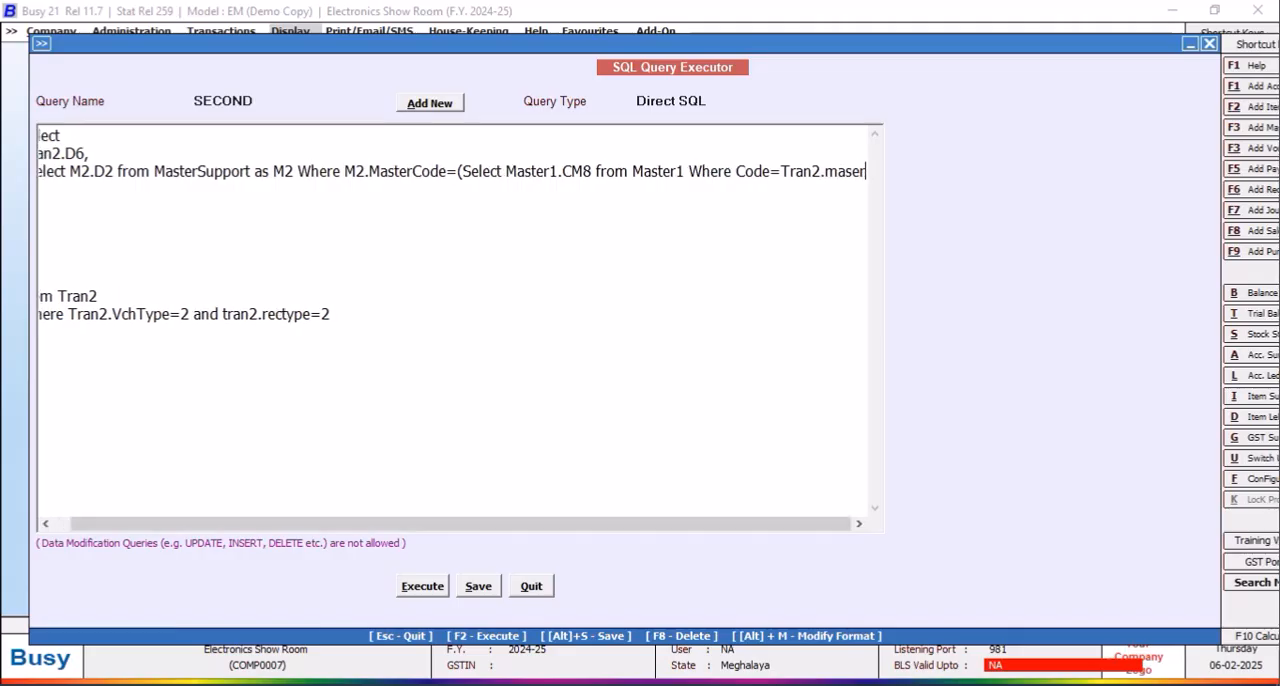
Step: Complete the subquery condition with "=(Select Master1.CM8 from Master1 Where Code=Tran2.masterCode1))"
{"action": "key", "text": "BackSpace"}
{"action": "key", "text": "BackSpace"}
{"action": "type", "text": "terCode1))"}
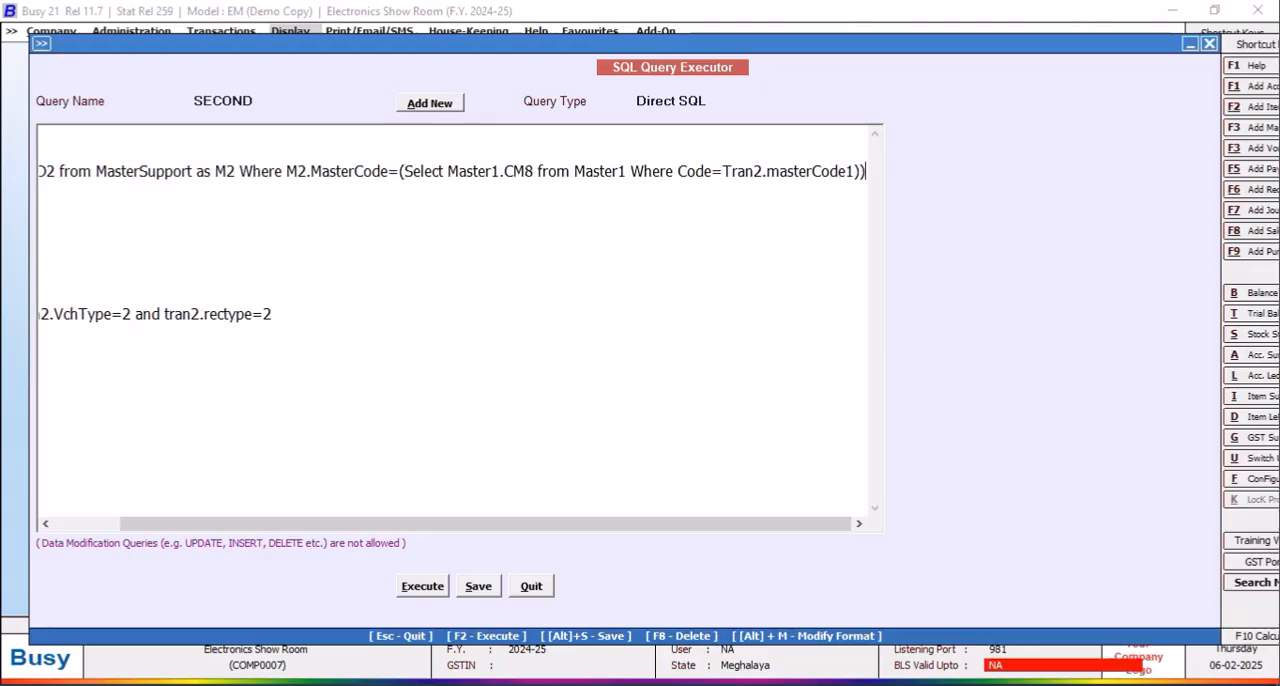
Step: Execute and save the query with the tax rate subquery, view its result, and return to the query text
{"action": "left_click", "coordinate": [425, 584]}
{"action": "left_click", "coordinate": [750, 388]}
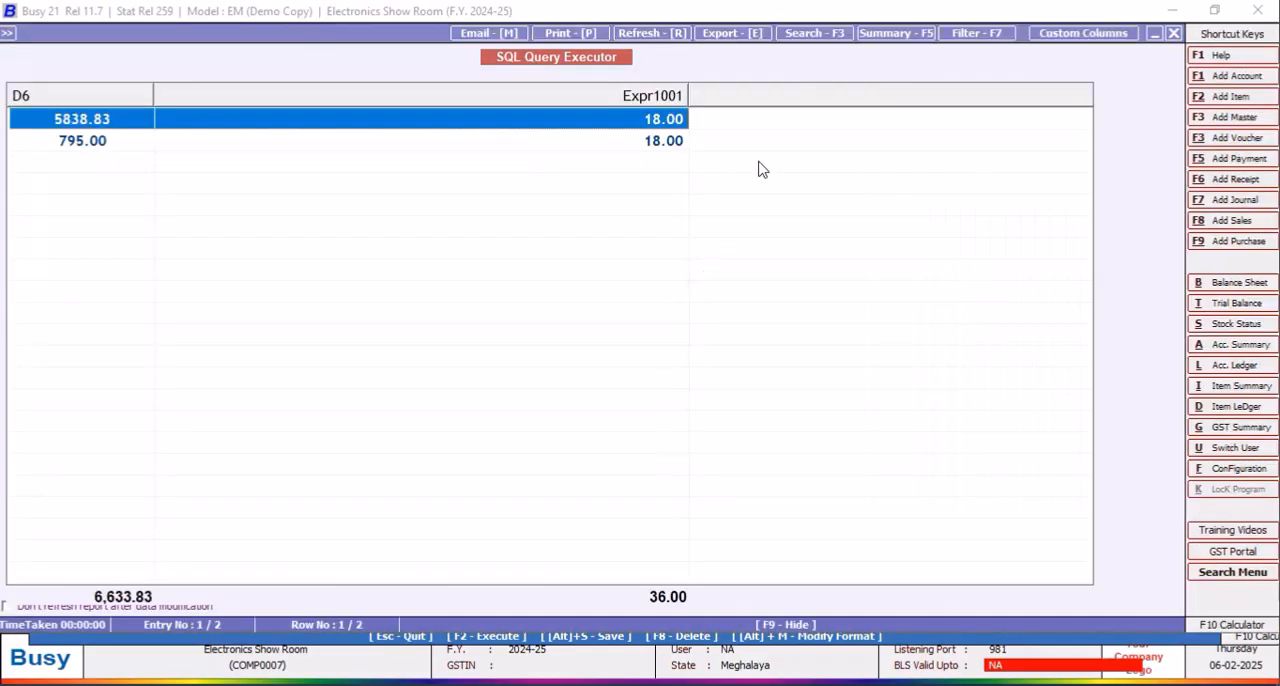
{"action": "left_click", "coordinate": [1173, 33]}
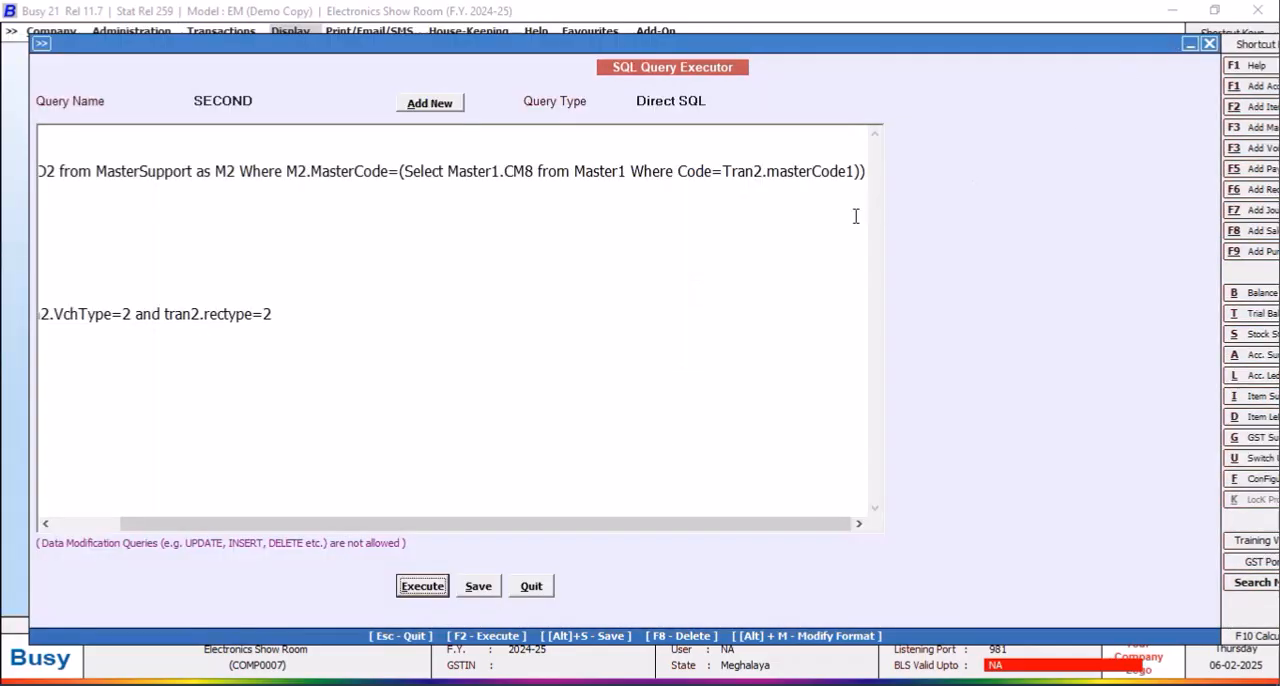
Step: Append /100 to the subquery and replace the comma after Tran2.D6 with * on its own line
{"action": "left_click", "coordinate": [857, 172]}
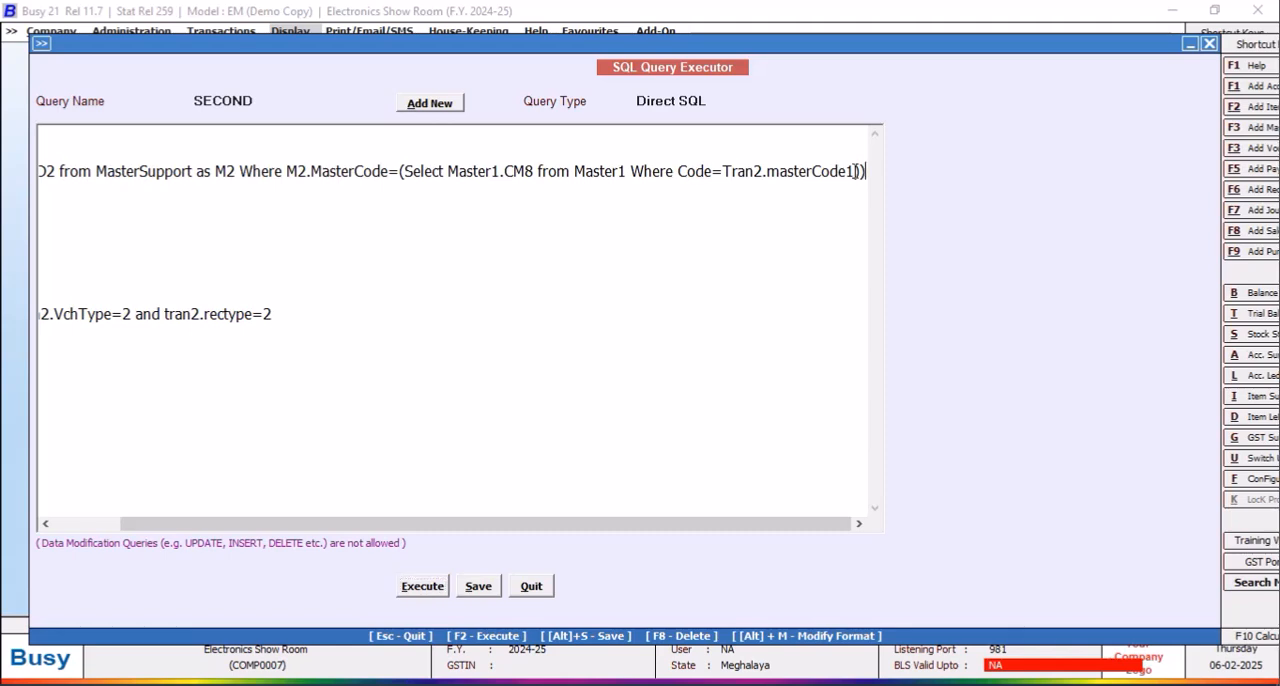
{"action": "type", "text": "/100"}
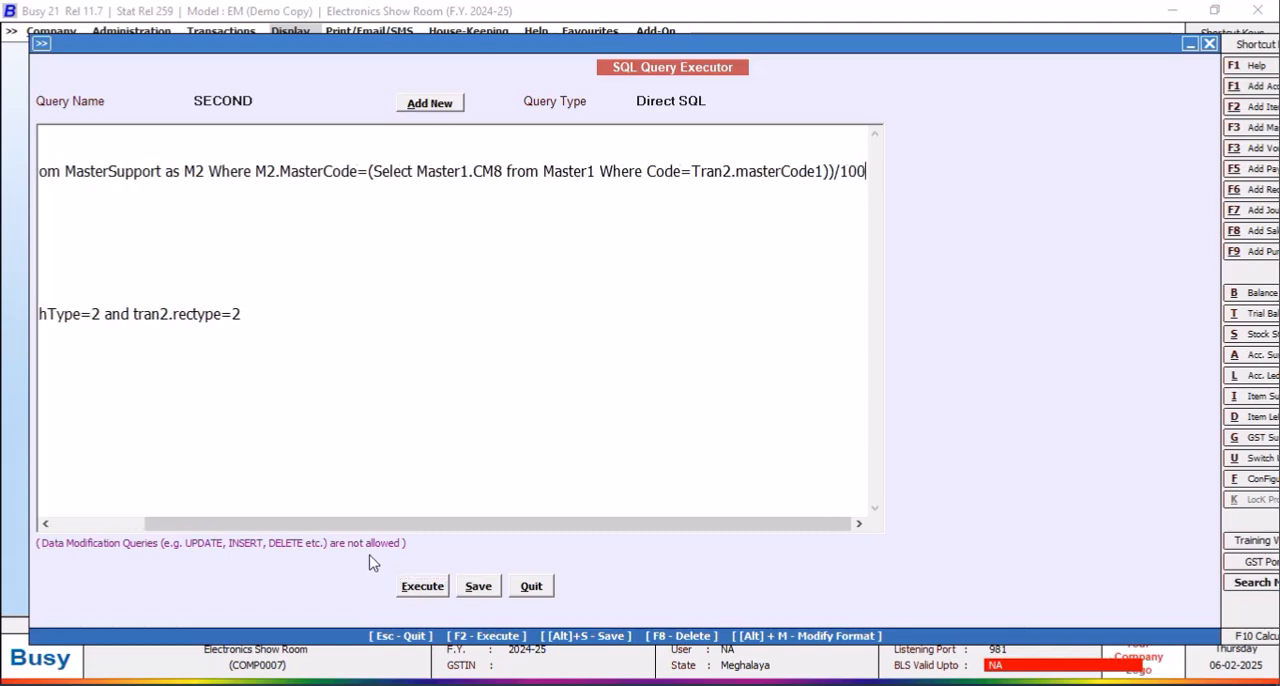
{"action": "left_click_drag", "start_coordinate": [368, 523], "coordinate": [197, 492]}
{"action": "left_click", "coordinate": [129, 156]}
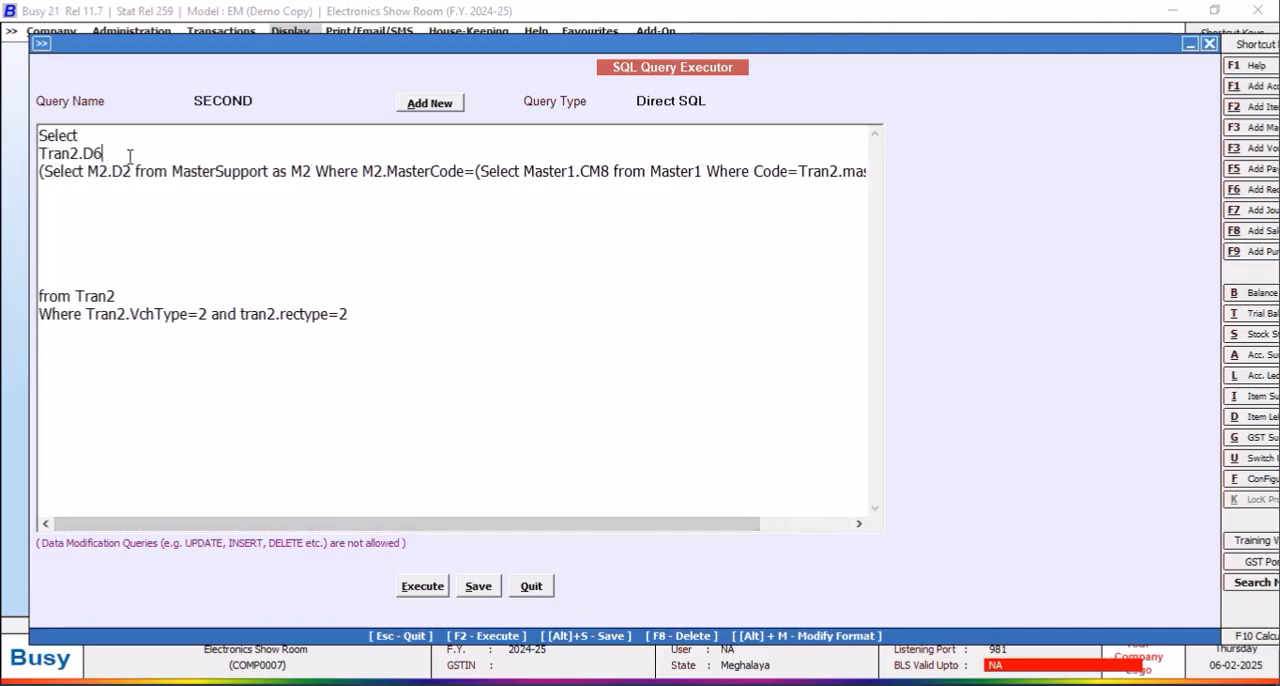
{"action": "key", "text": "Return"}
{"action": "type", "text": "+"}
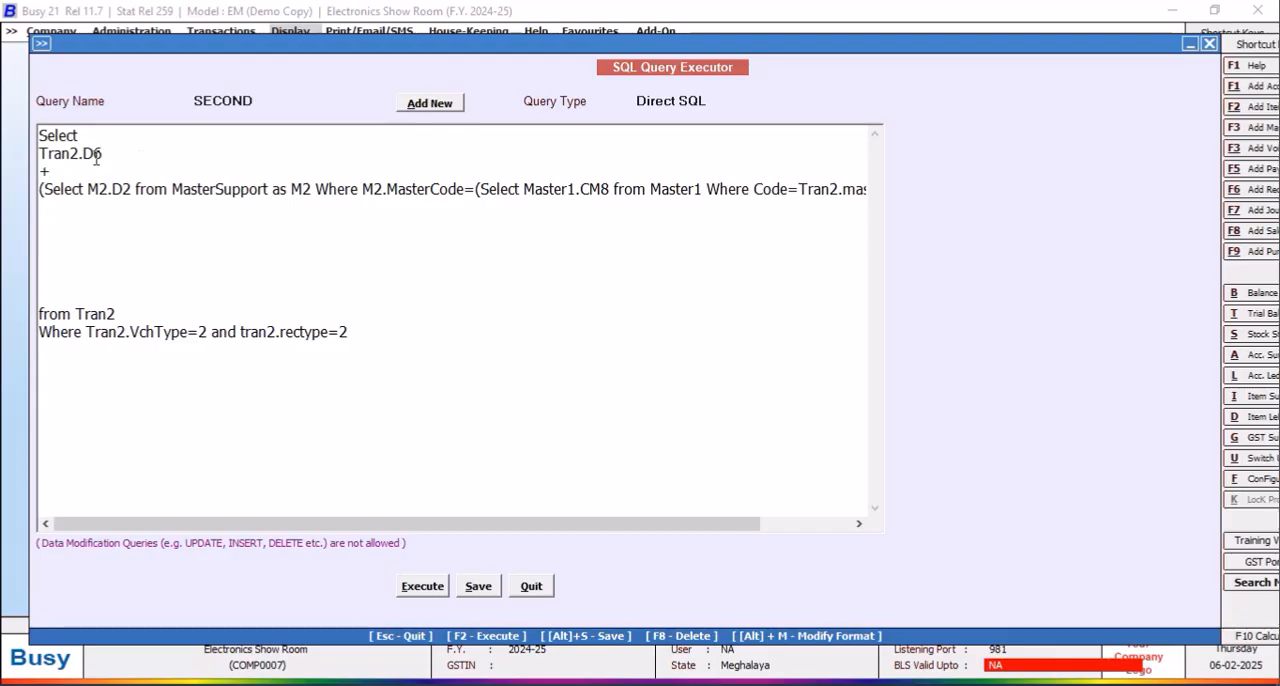
{"action": "key", "text": "BackSpace"}
{"action": "type", "text": "*"}
Step: Enclose the Tran2.D6 and subquery multiplication in parentheses, opening below Select and closing after /100
{"action": "left_click", "coordinate": [92, 134]}
{"action": "key", "text": "Return"}
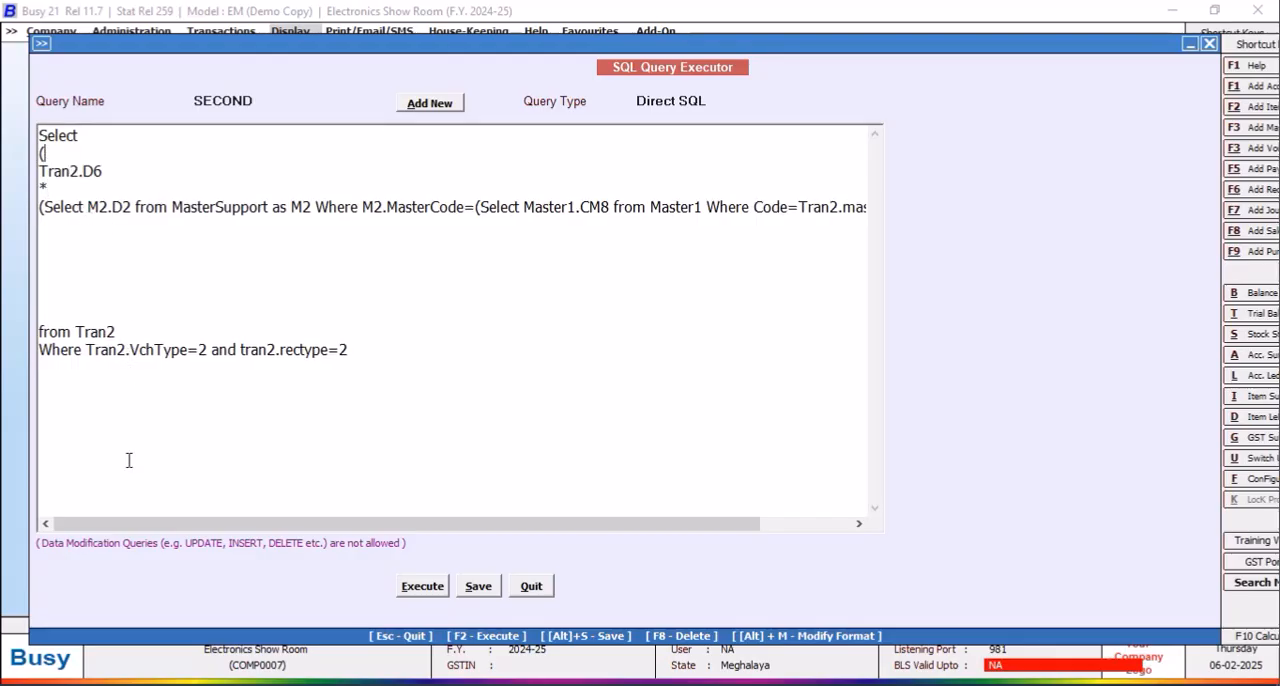
{"action": "left_click_drag", "start_coordinate": [115, 524], "coordinate": [478, 532]}
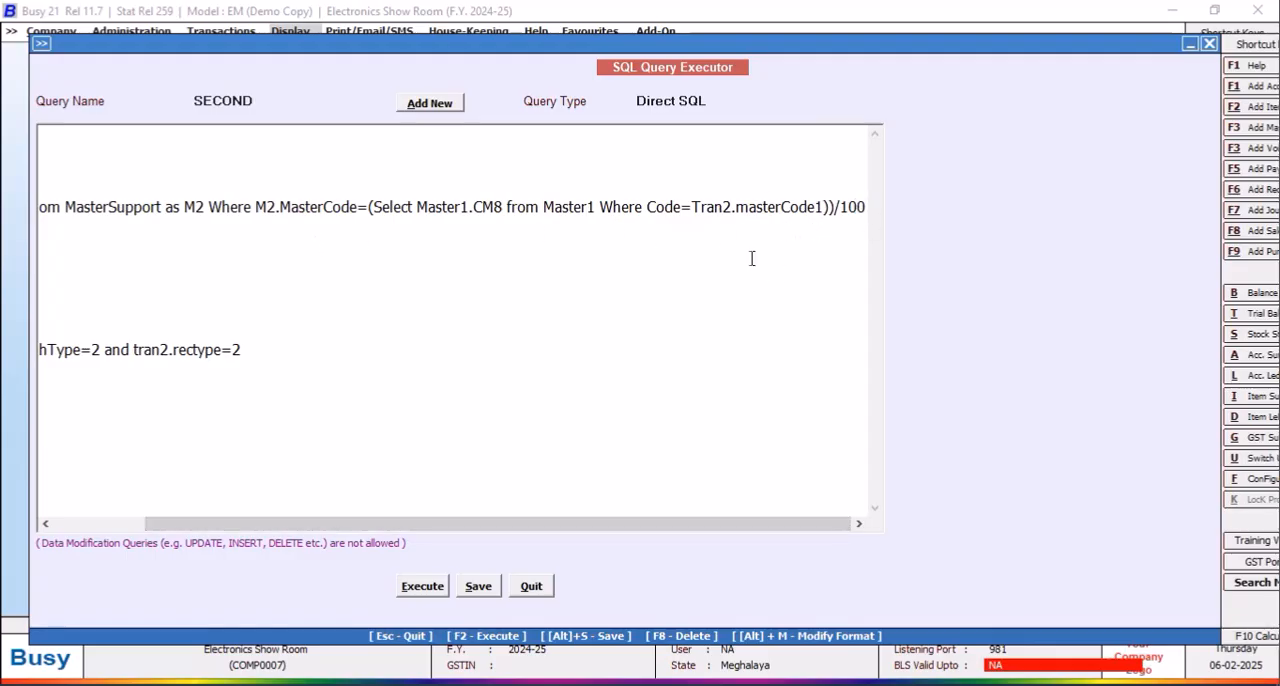
{"action": "left_click", "coordinate": [867, 210]}
{"action": "type", "text": ")"}
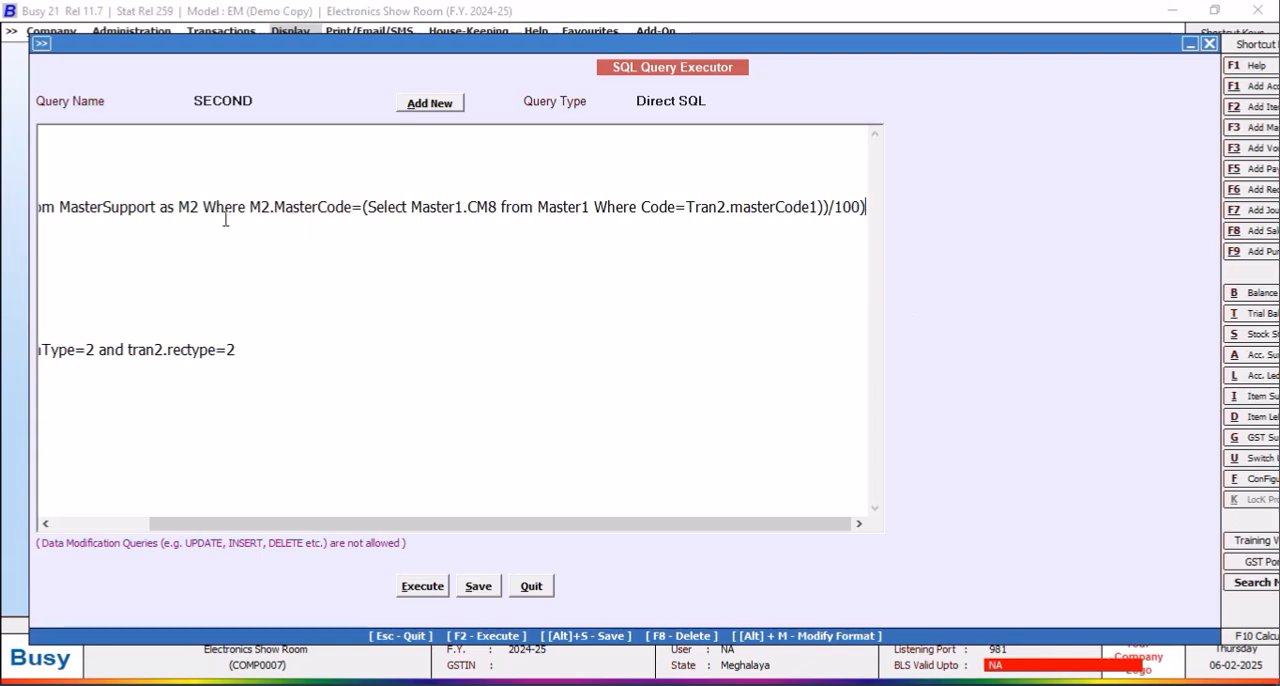
Step: Insert Tran2.D6 and a + sign on separate lines between Select and the parenthesised expression
{"action": "scroll", "coordinate": [471, 536], "scroll_direction": "left", "scroll_amount": 3}
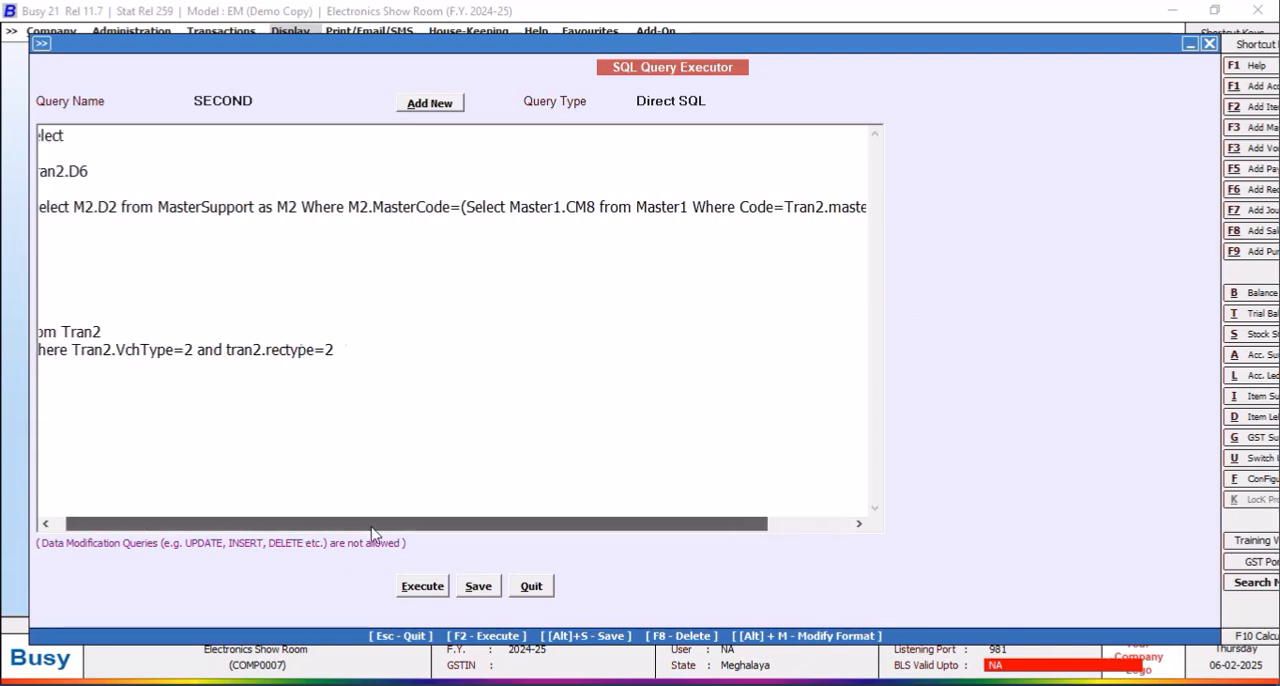
{"action": "left_click", "coordinate": [88, 135]}
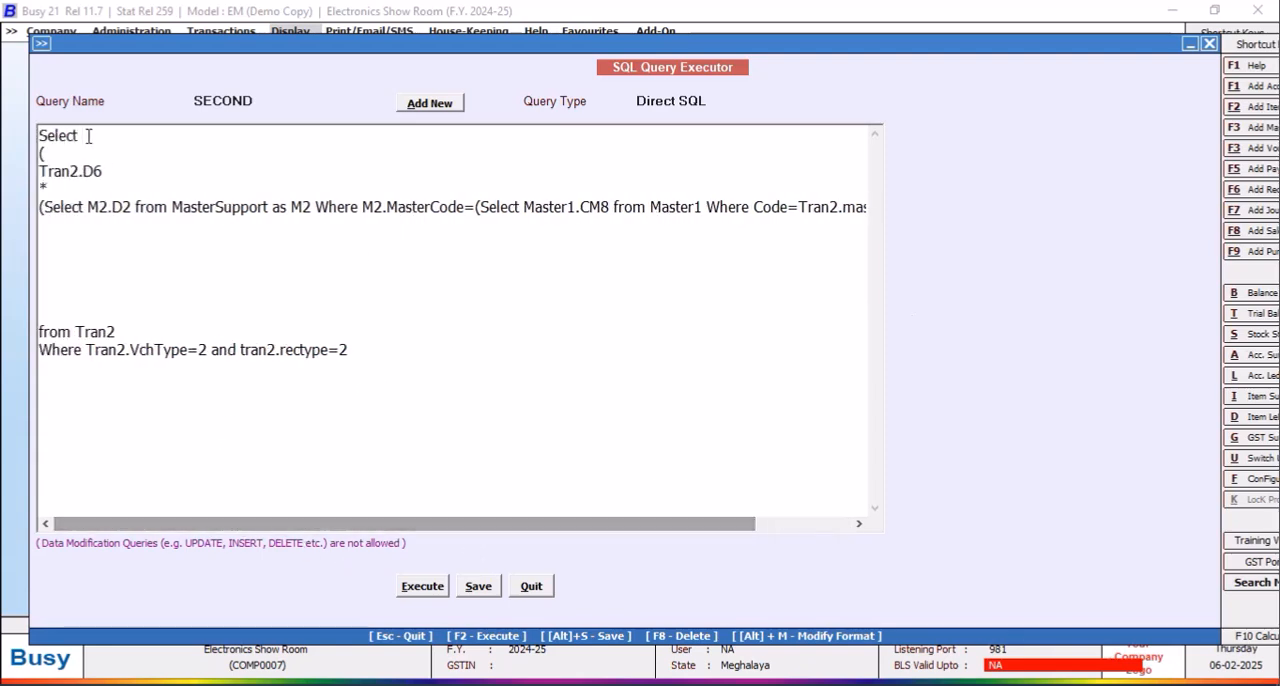
{"action": "key", "text": "Return"}
{"action": "type", "text": "tra"}
{"action": "key", "text": "BackSpace"}
{"action": "key", "text": "BackSpace"}
{"action": "key", "text": "BackSpace"}
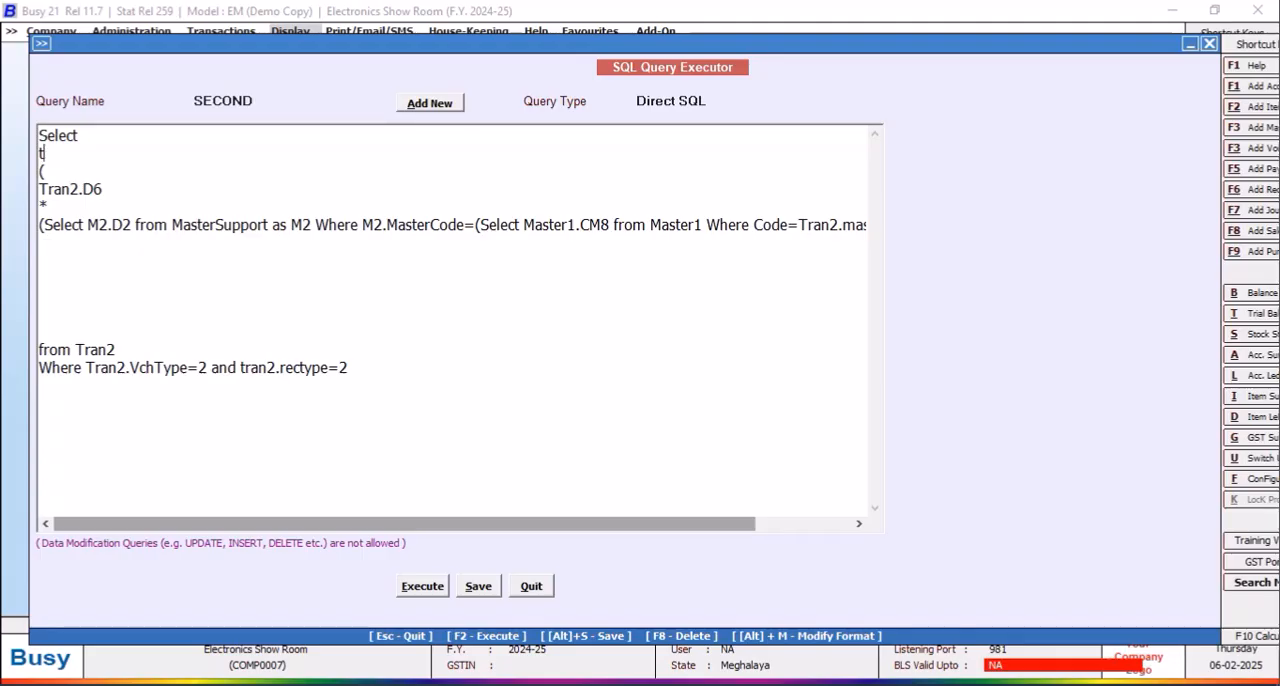
{"action": "type", "text": "tR"}
{"action": "key", "text": "BackSpace"}
{"action": "key", "text": "BackSpace"}
{"action": "type", "text": "Tran2.D6"}
{"action": "key", "text": "Return"}
{"action": "type", "text": "+"}
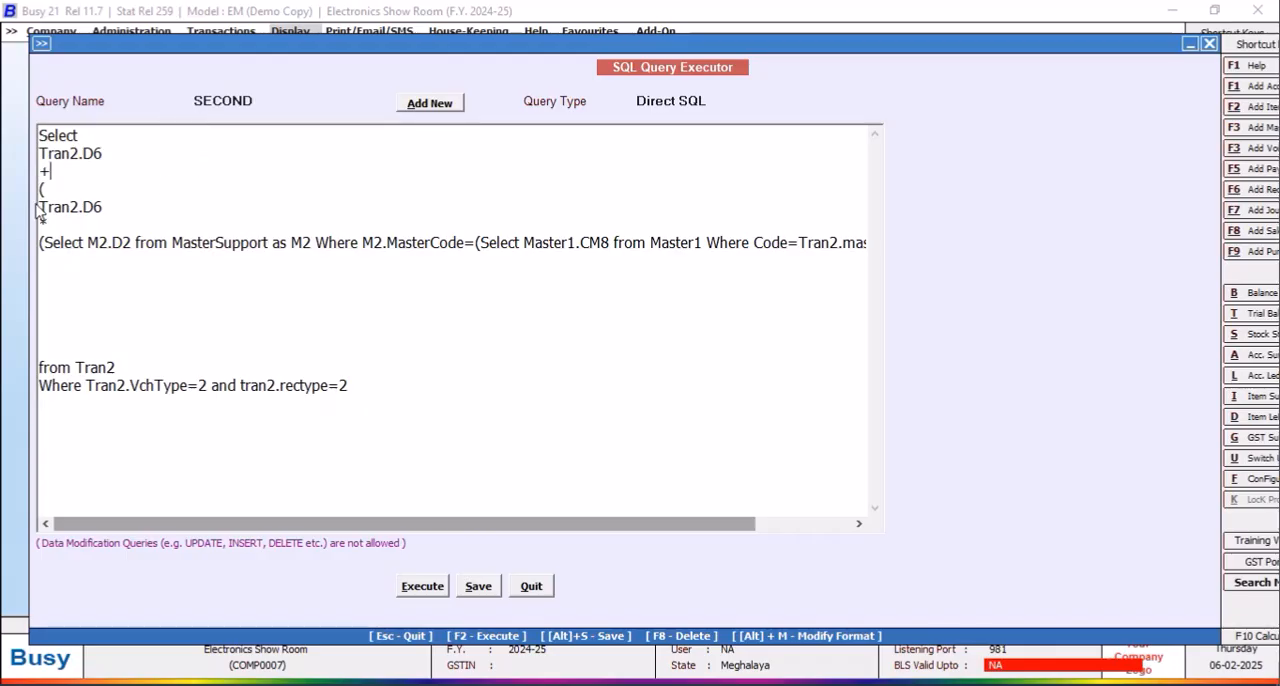
Step: Move the final closing parenthesis to its own line and space out the + sign with blank lines above and below
{"action": "left_click_drag", "start_coordinate": [463, 532], "coordinate": [723, 517]}
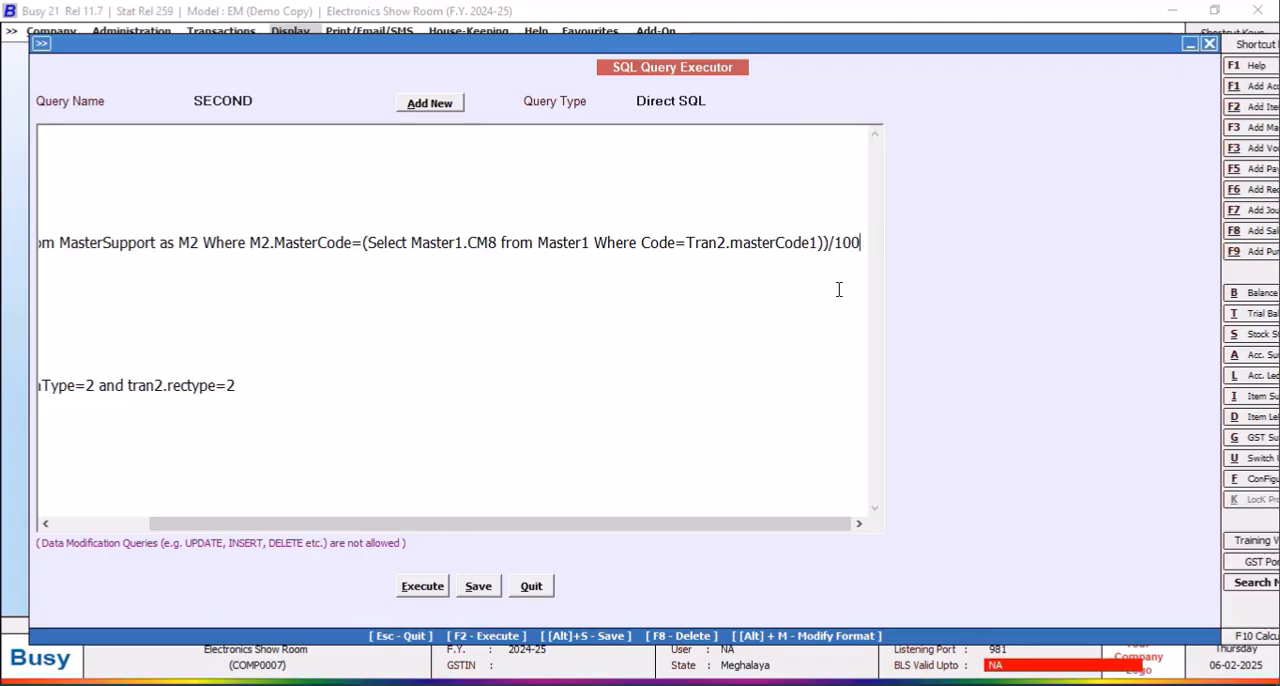
{"action": "key", "text": "Return"}
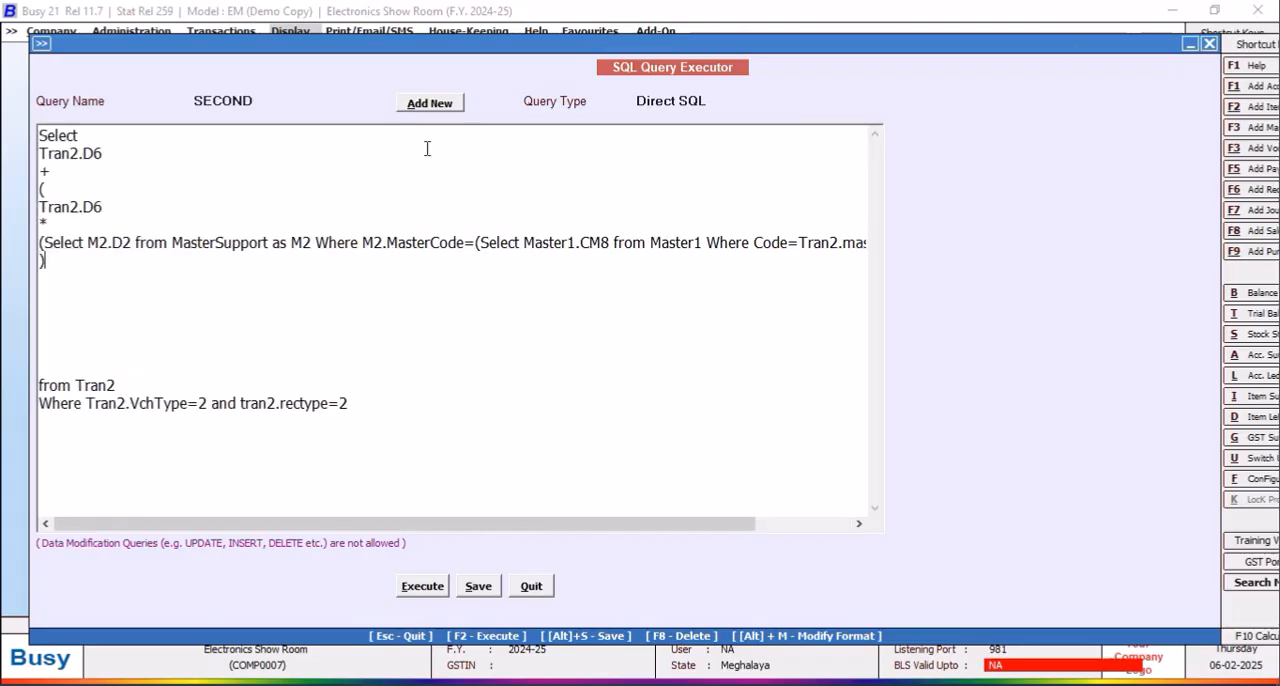
{"action": "left_click", "coordinate": [113, 153]}
{"action": "key", "text": "Return"}
{"action": "key", "text": "Return"}
{"action": "key", "text": "Return"}
{"action": "key", "text": "Return"}
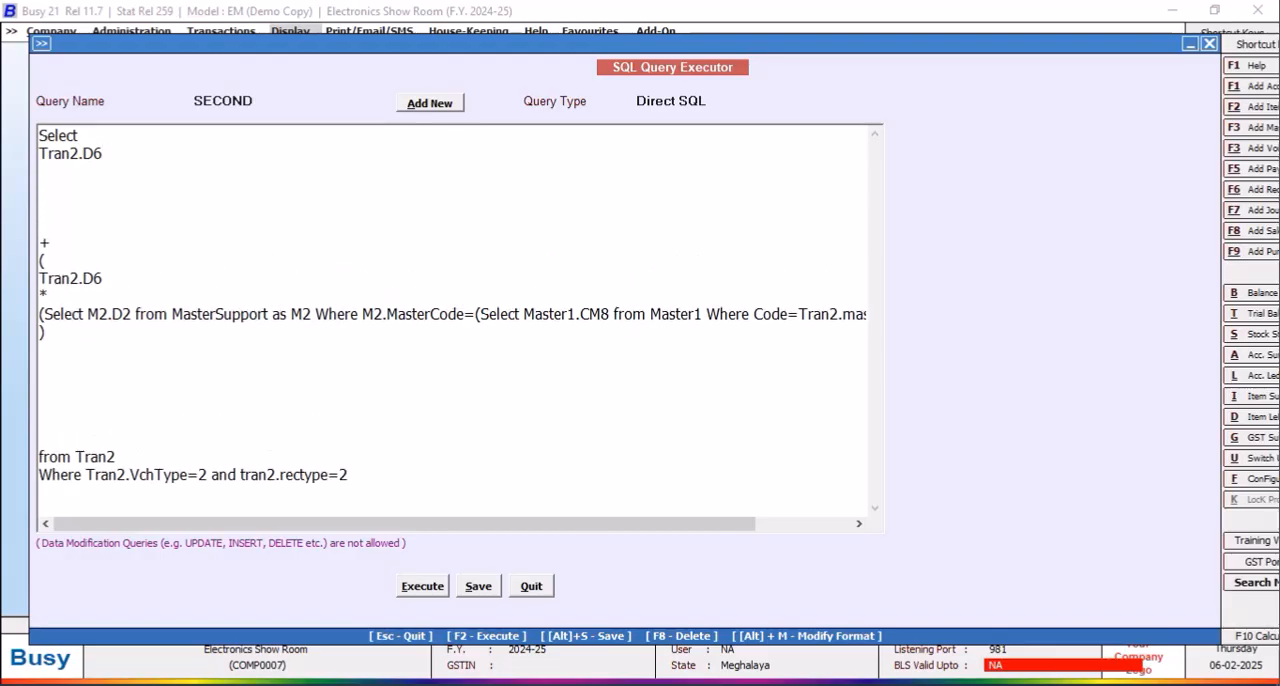
{"action": "left_click", "coordinate": [65, 234]}
{"action": "left_click", "coordinate": [64, 213]}
{"action": "key", "text": "Delete"}
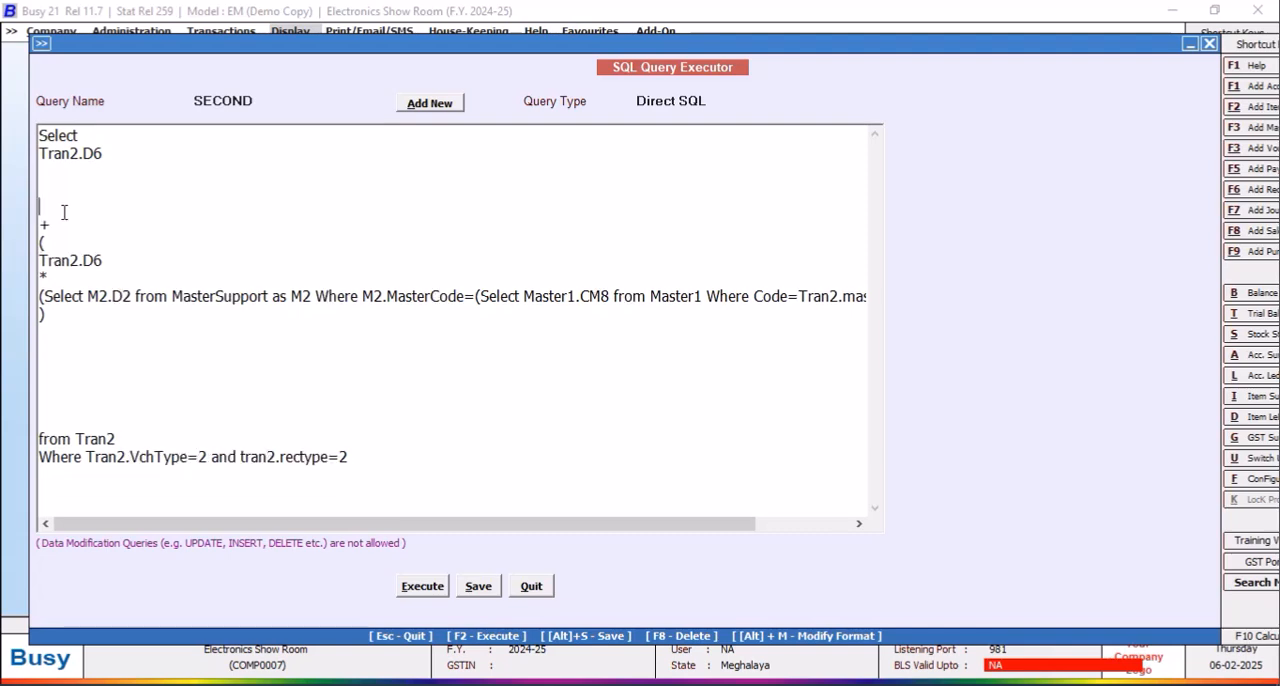
{"action": "left_click", "coordinate": [76, 222]}
{"action": "key", "text": "Return"}
{"action": "key", "text": "Return"}
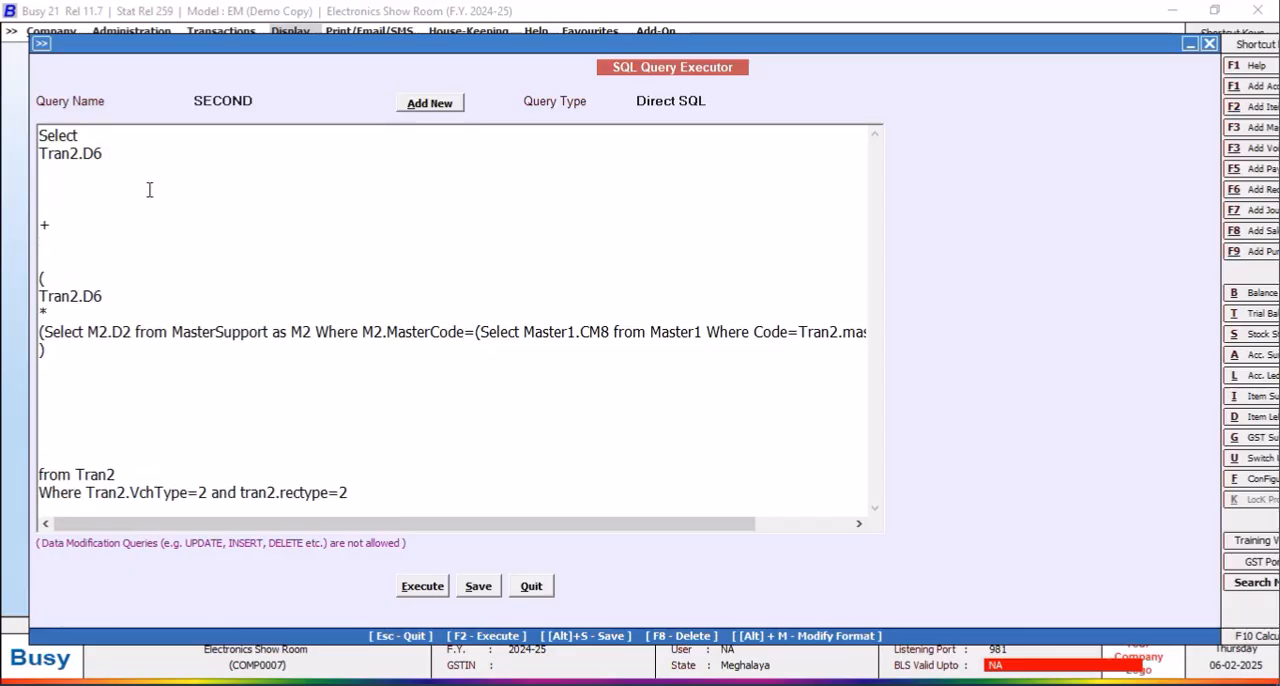
{"action": "left_click", "coordinate": [51, 181]}
{"action": "key", "text": "Delete"}
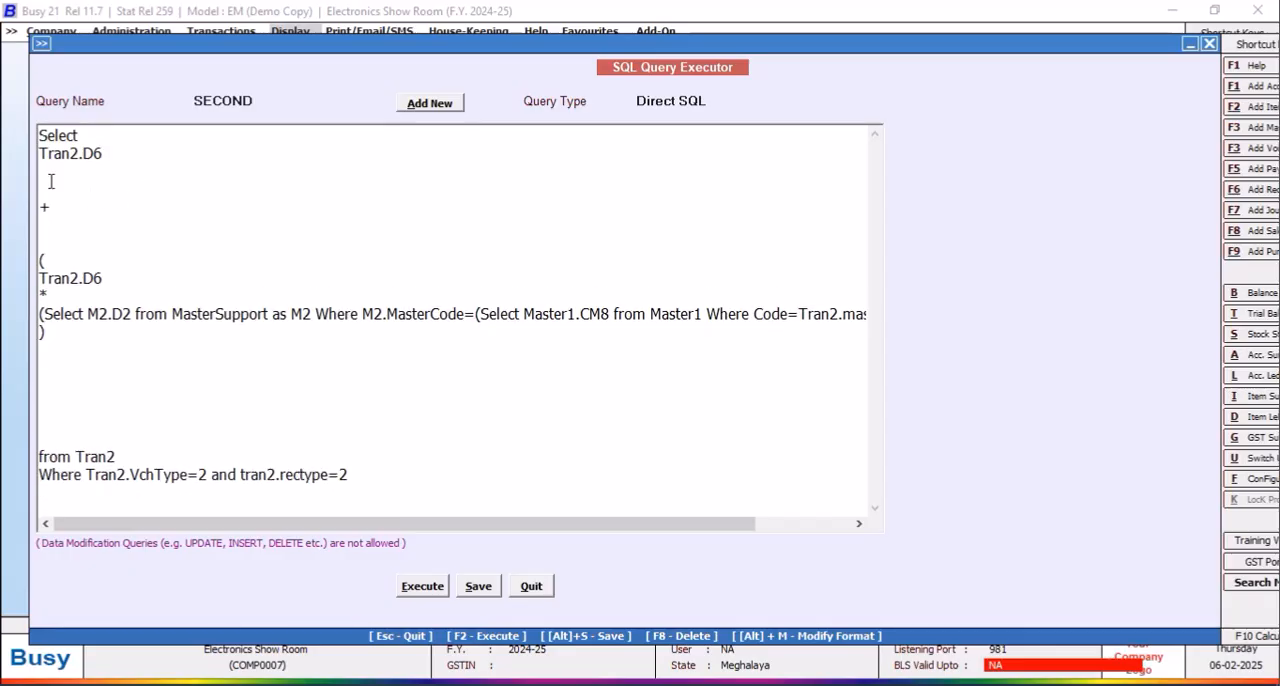
Step: Execute and save the tax-inclusive price query, view its result, and return to the query text
{"action": "left_click", "coordinate": [423, 586]}
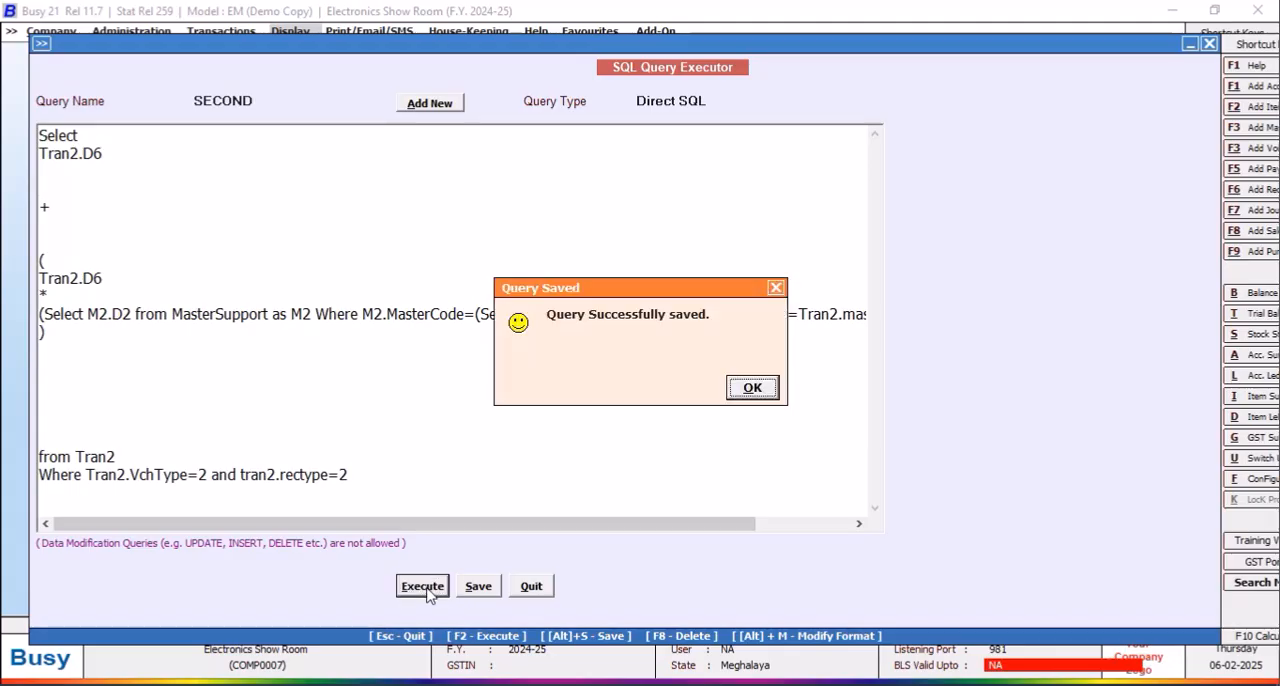
{"action": "left_click", "coordinate": [752, 389]}
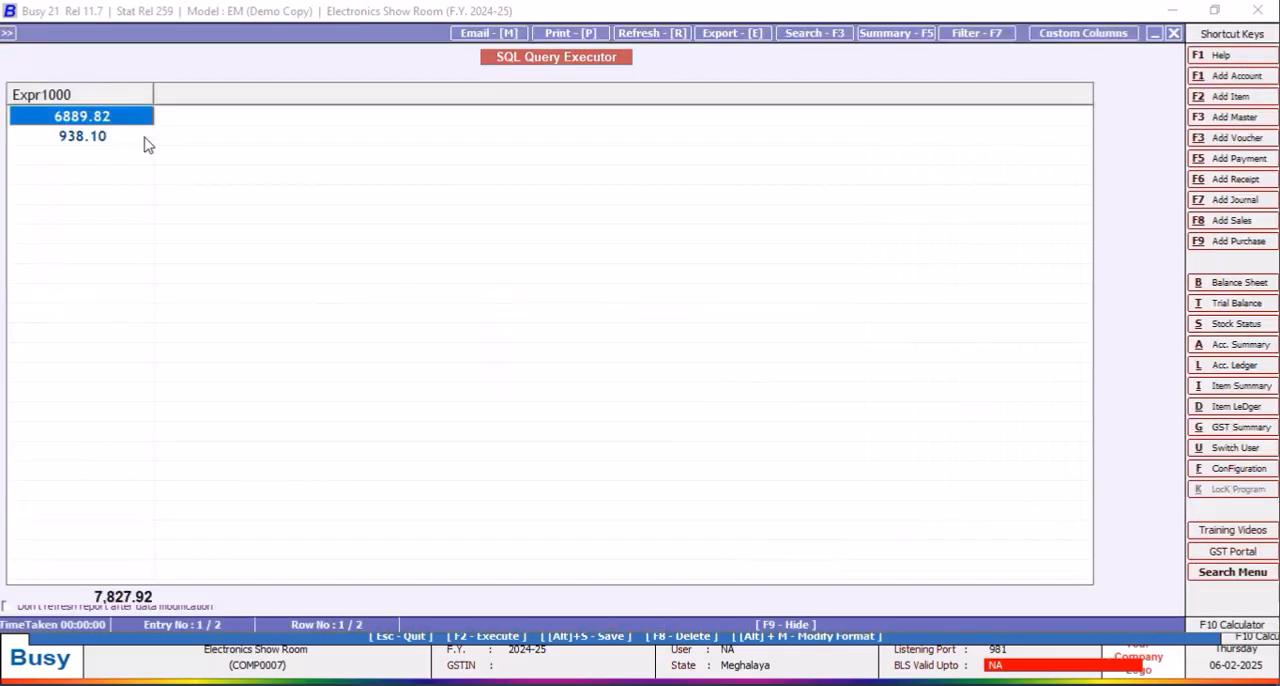
{"action": "left_click", "coordinate": [1174, 35]}
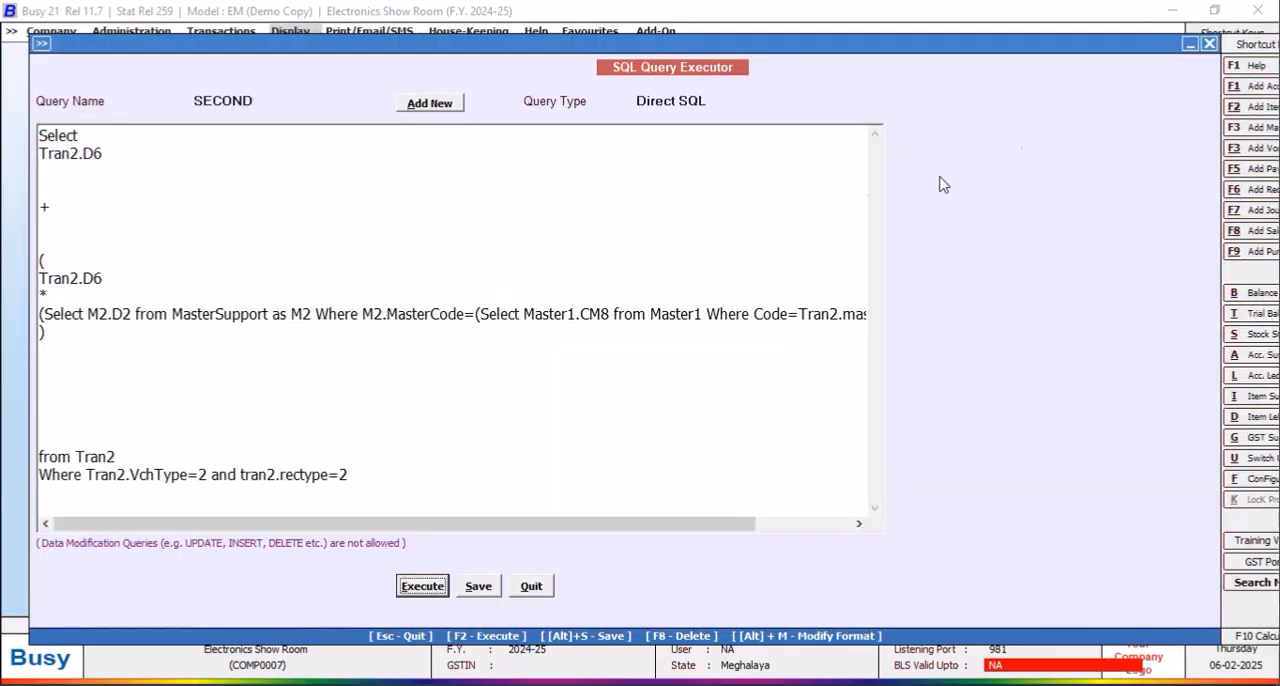
Step: Remove surplus blank lines around the + sign and between the closing parenthesis and "from Tran2"
{"action": "left_click", "coordinate": [88, 191]}
{"action": "key", "text": "BackSpace"}
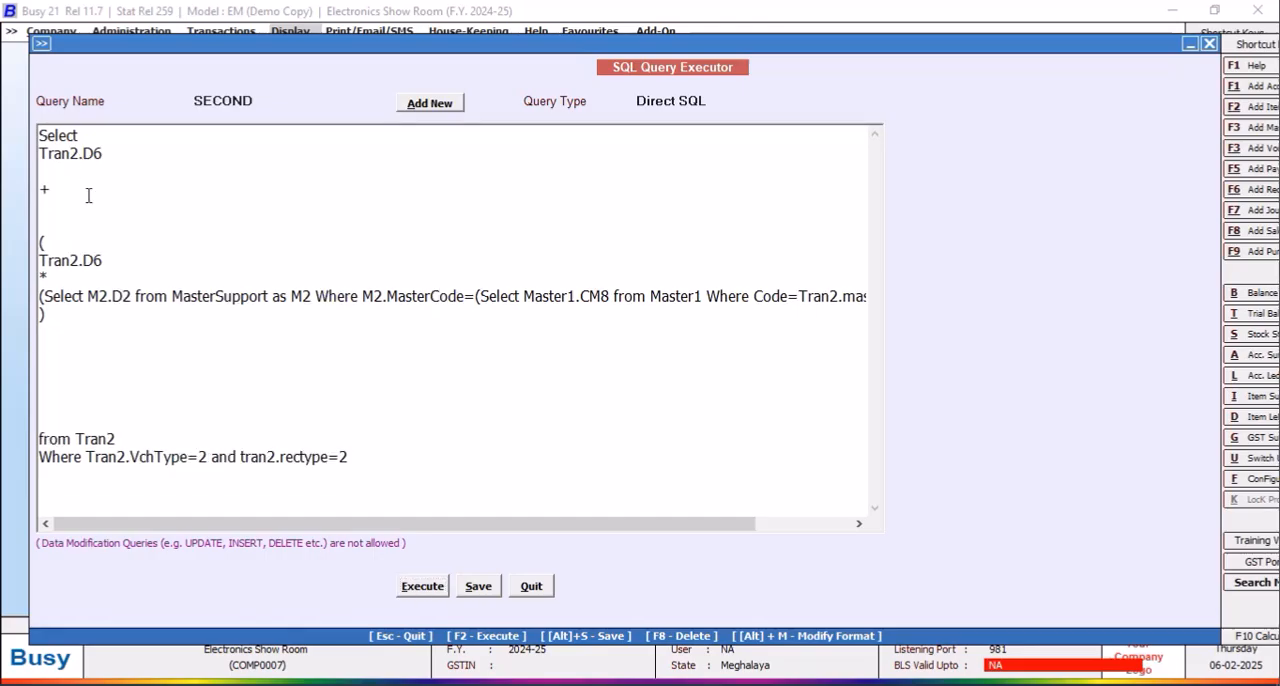
{"action": "key", "text": "BackSpace"}
{"action": "left_click", "coordinate": [40, 189]}
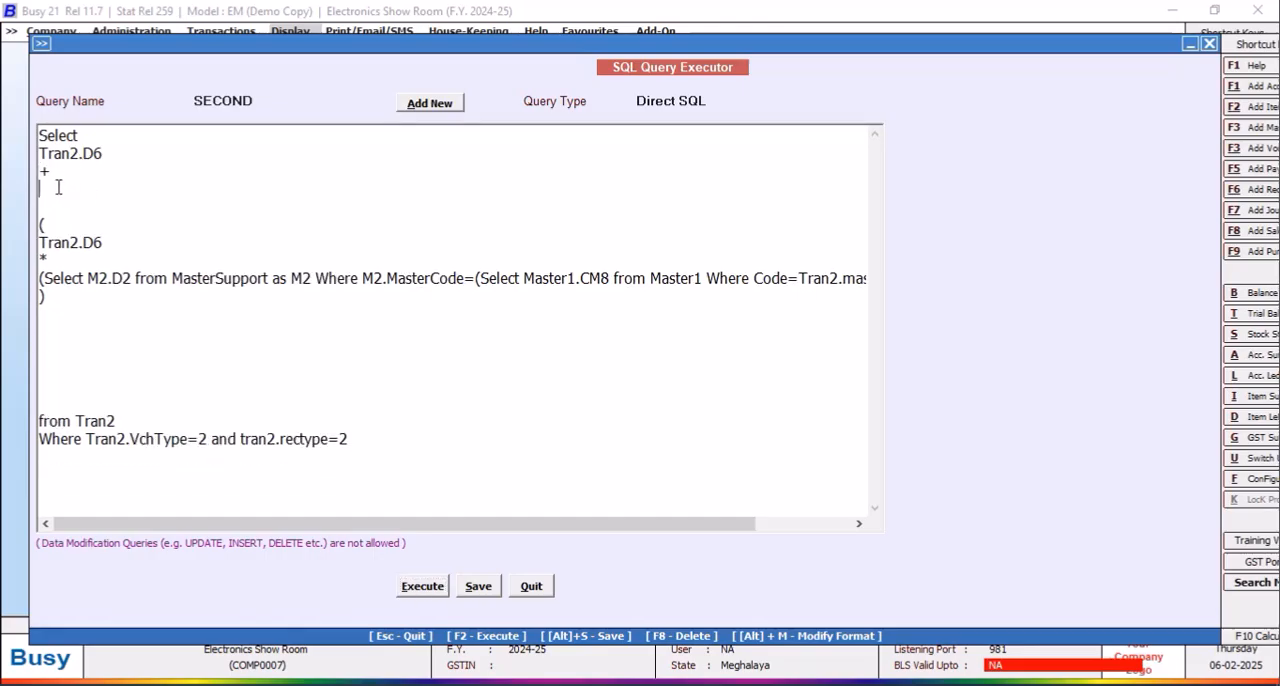
{"action": "key", "text": "BackSpace"}
{"action": "left_click", "coordinate": [52, 303]}
{"action": "key", "text": "BackSpace"}
{"action": "key", "text": "BackSpace"}
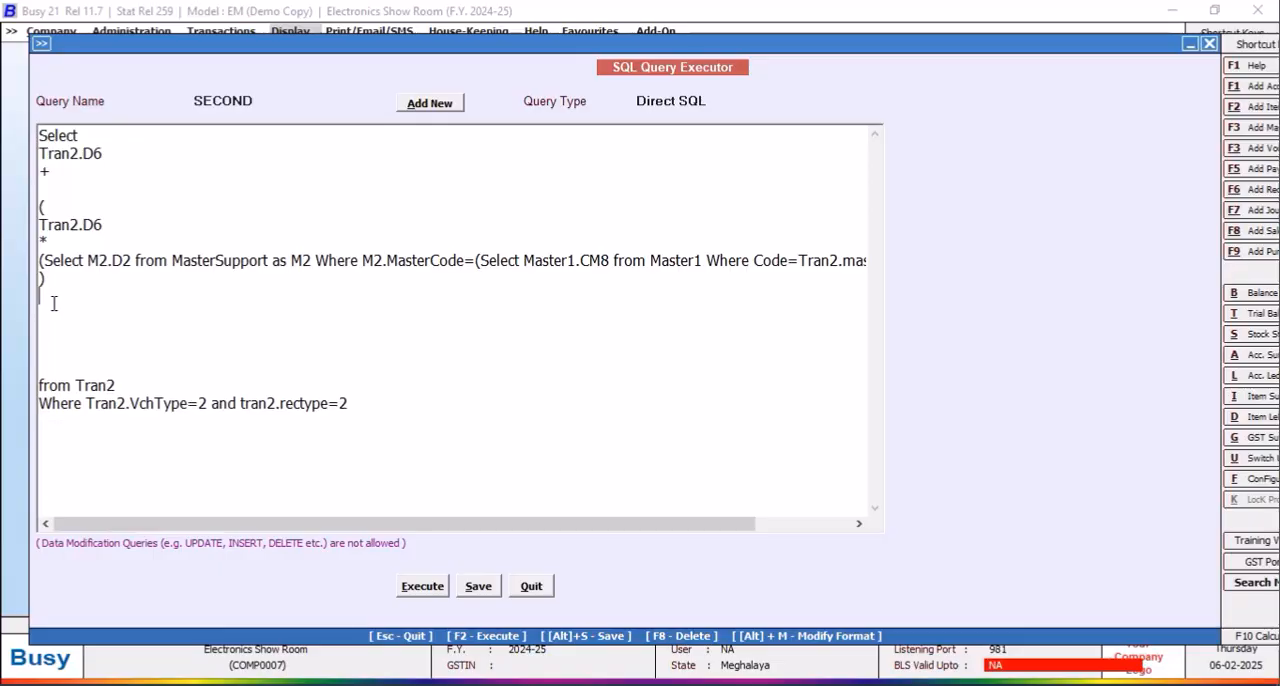
{"action": "key", "text": "BackSpace"}
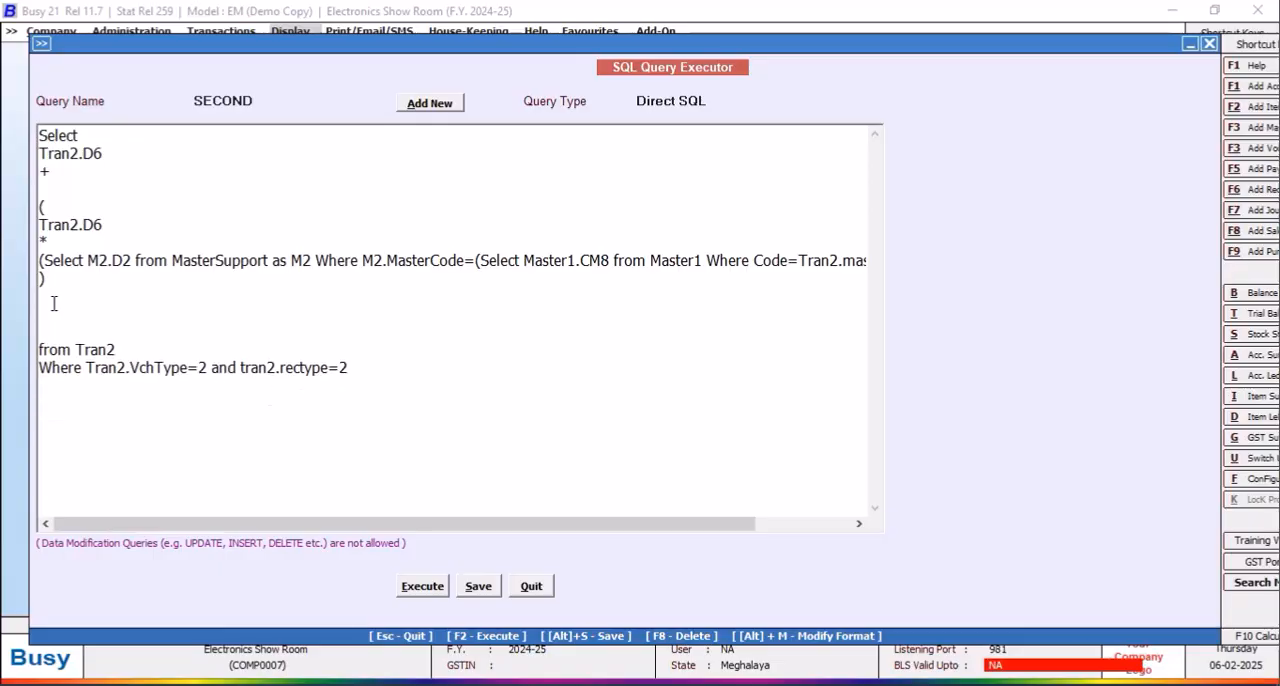
Step: Bring "from Tran2" directly below the closing parenthesis and move the existing Where conditions to a new line beginning with "and"
{"action": "key", "text": "BackSpace"}
{"action": "key", "text": "BackSpace"}
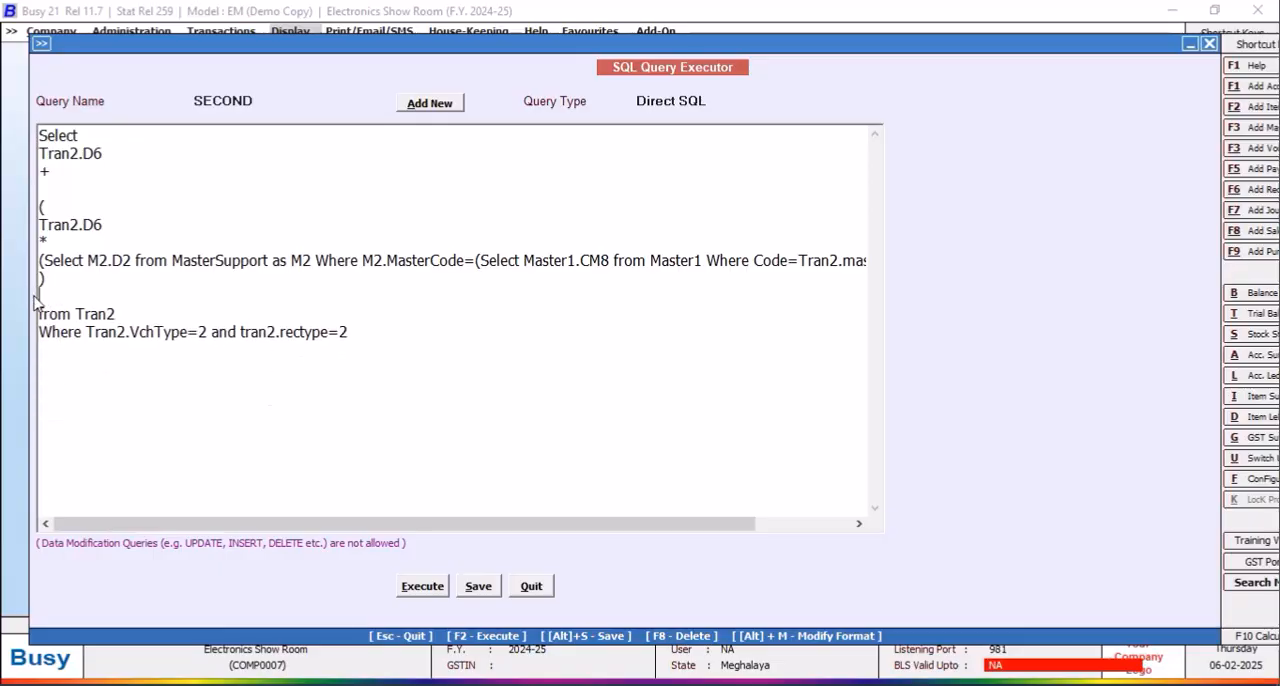
{"action": "key", "text": "BackSpace"}
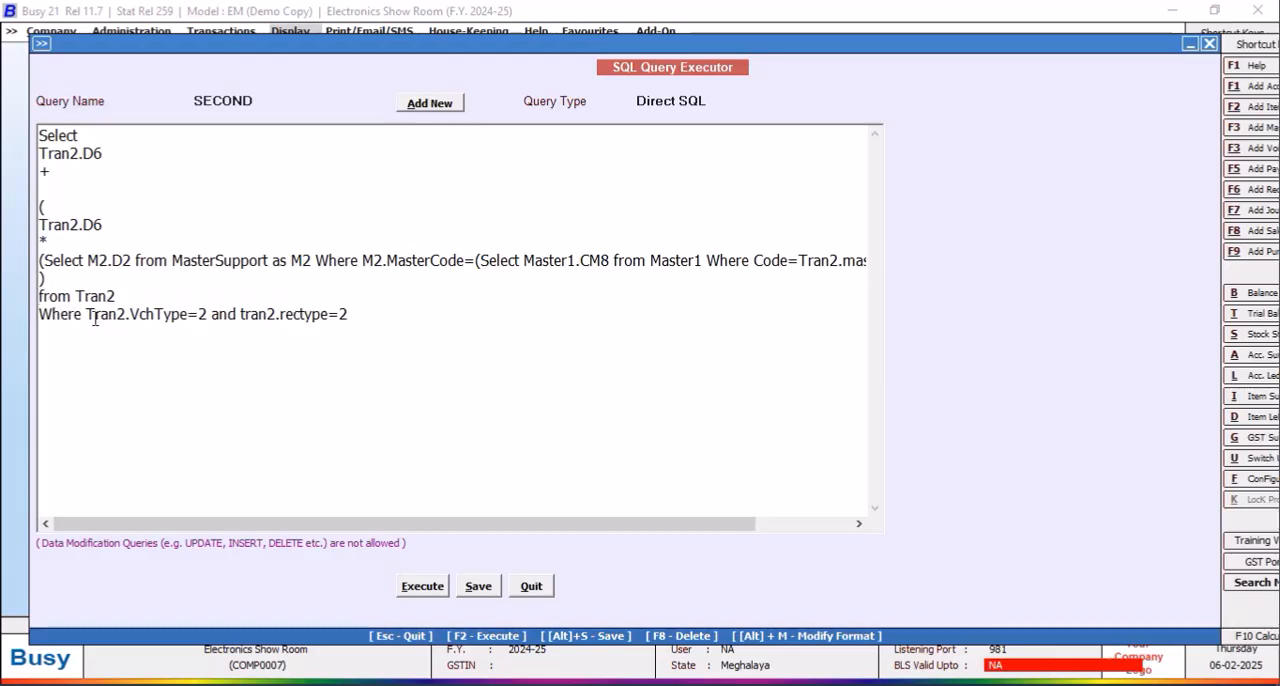
{"action": "left_click", "coordinate": [81, 323]}
{"action": "key", "text": "Return"}
{"action": "type", "text": "and"}
Step: Add a first Where condition matching Tran2.MasterCode1 to a subquery beginning "(Select Tran2.MasterCode1 from Tran2"
{"action": "left_click", "coordinate": [92, 314]}
{"action": "type", "text": "Tra"}
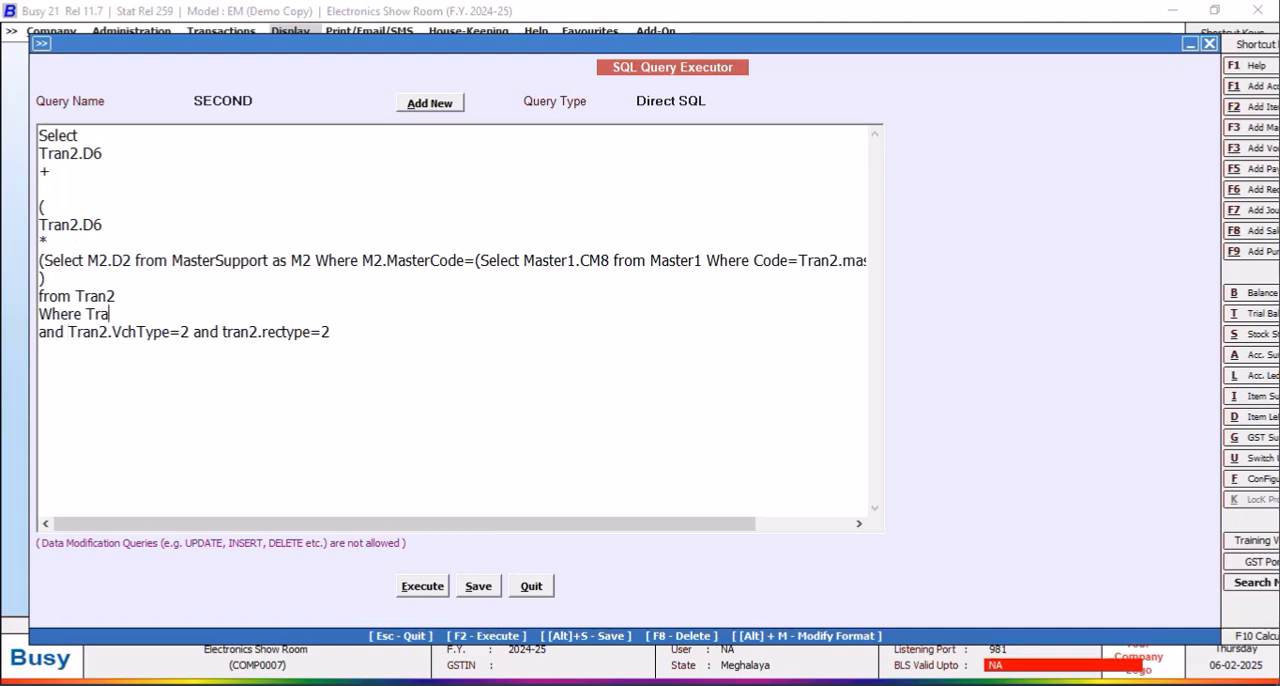
{"action": "type", "text": "n2.MasterCode1=("}
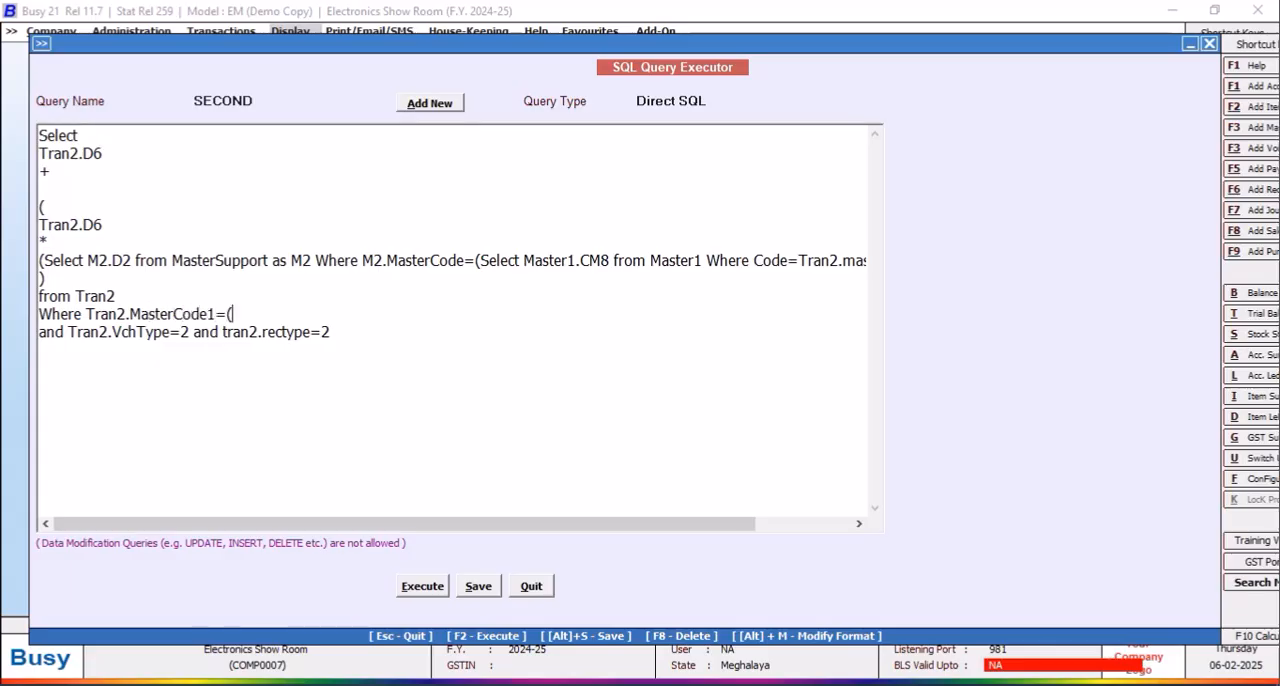
{"action": "type", "text": "Select Tran"}
{"action": "type", "text": "2.MasterCod"}
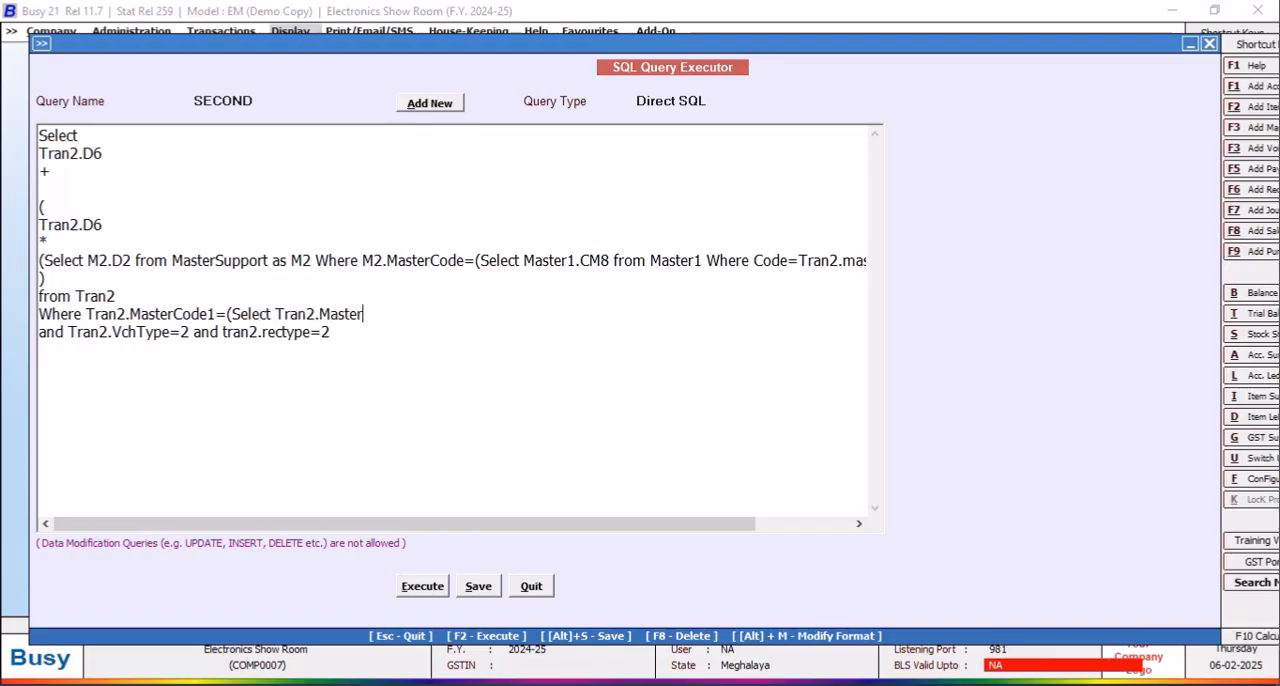
{"action": "type", "text": "e1 from Tran2 QWh"}
{"action": "key", "text": "BackSpace"}
{"action": "key", "text": "BackSpace"}
{"action": "key", "text": "BackSpace"}
{"action": "type", "text": "Where Tran2"}
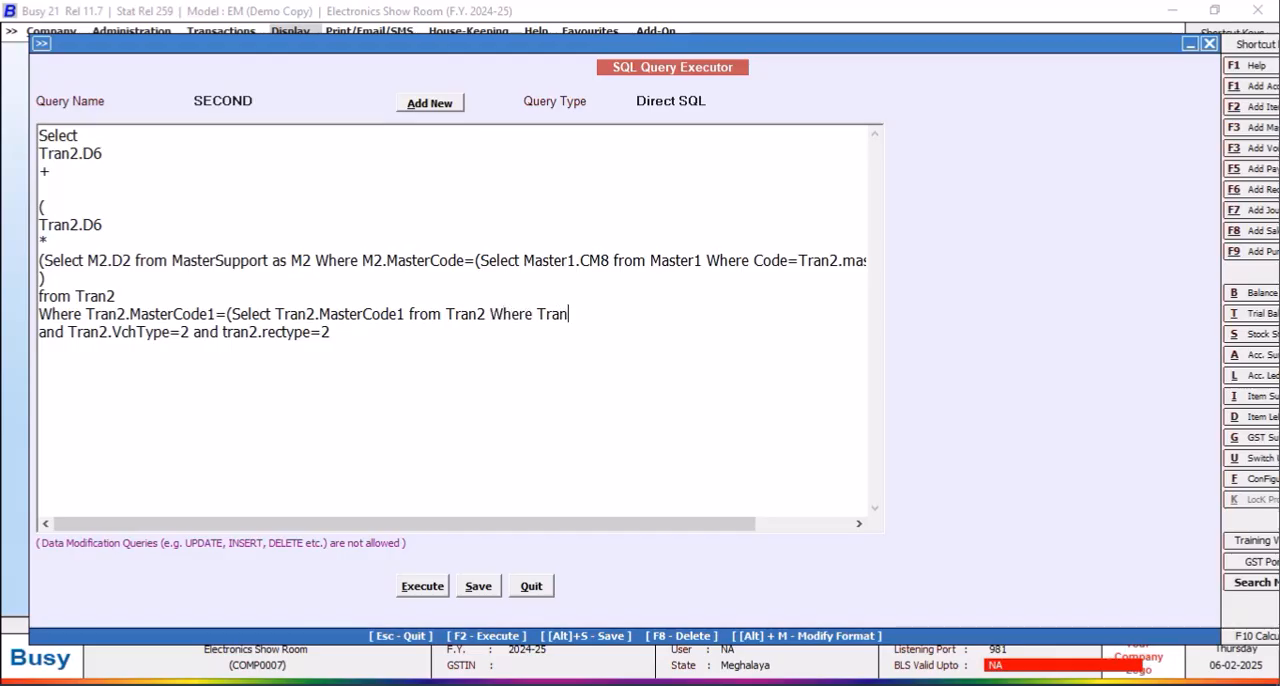
{"action": "type", "text": ".VchCode=@"}
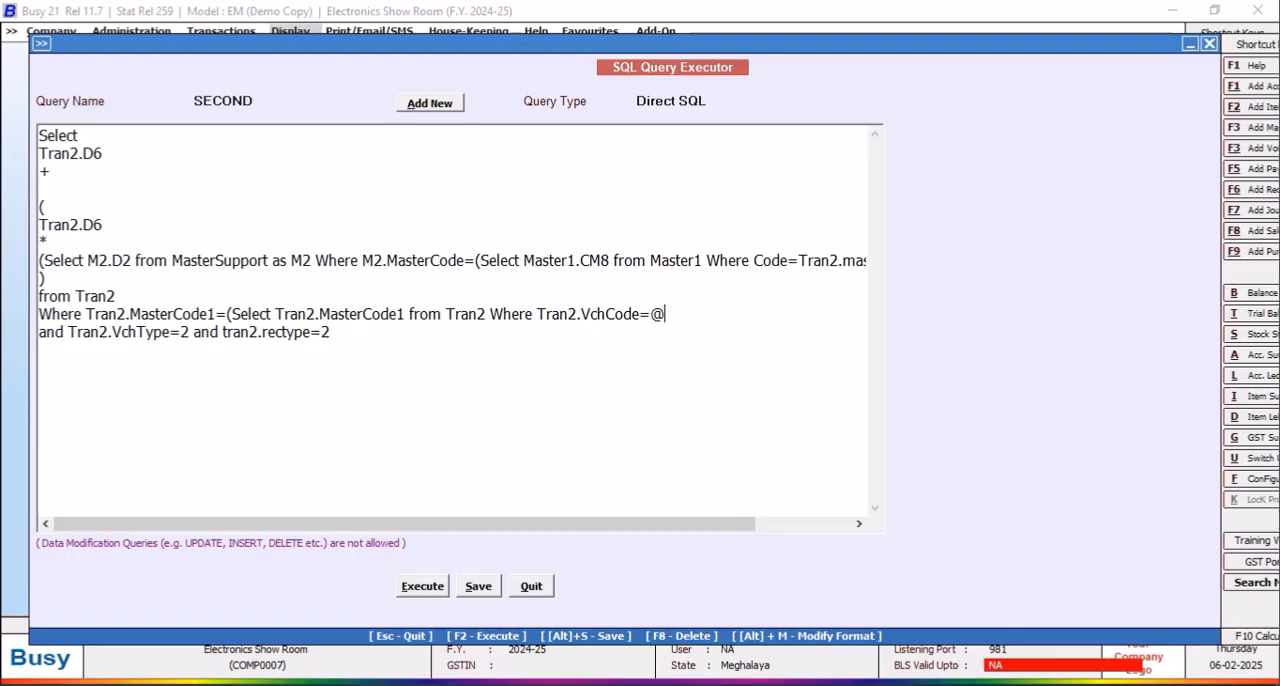
{"action": "type", "text": "VchCode@"}
{"action": "key", "text": "Return"}
{"action": "type", "text": "and tran"}
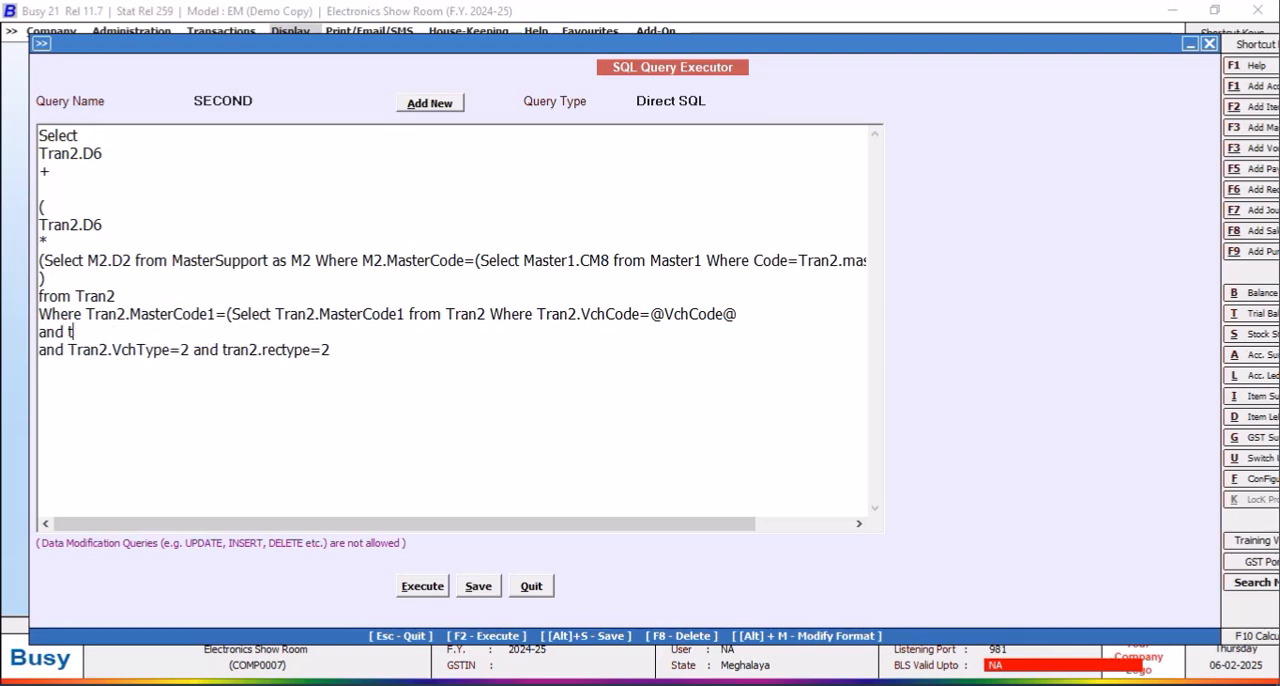
{"action": "key", "text": "BackSpace"}
{"action": "key", "text": "BackSpace"}
{"action": "key", "text": "BackSpace"}
{"action": "key", "text": "BackSpace"}
{"action": "type", "text": "Tran2.Srno=@Item"}
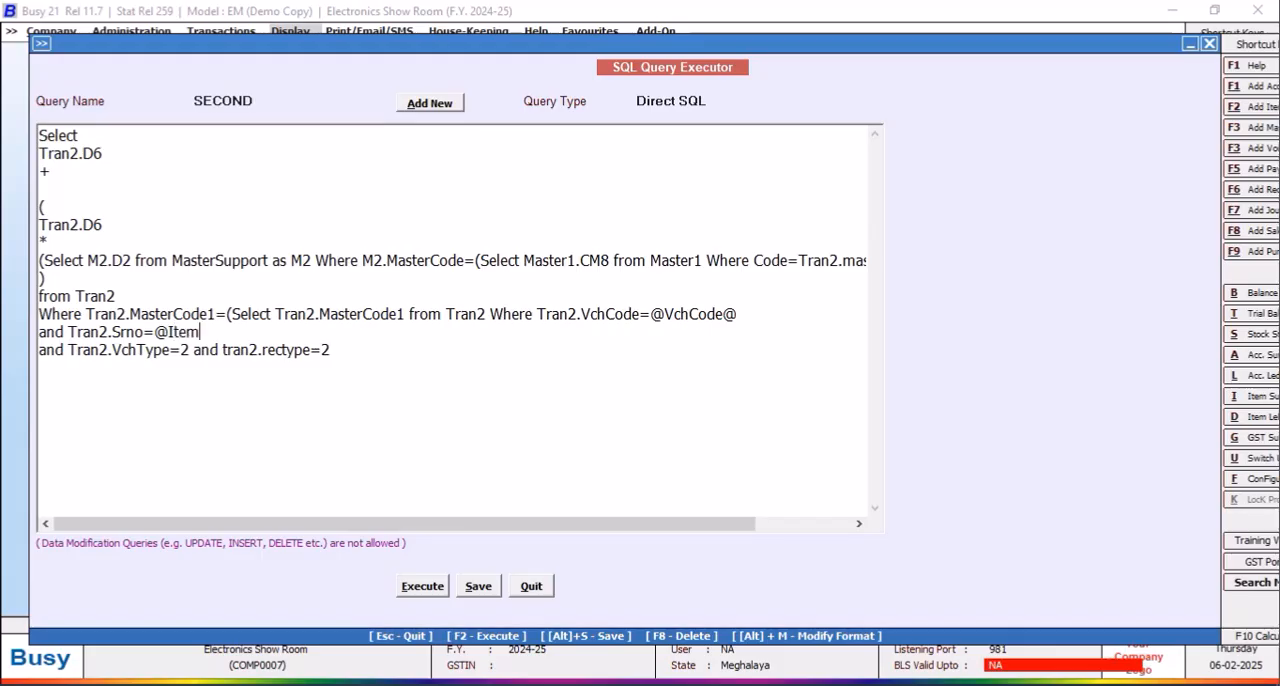
{"action": "type", "text": "Srno@"}
{"action": "left_click", "coordinate": [342, 345]}
{"action": "type", "text": ") and Tran"}
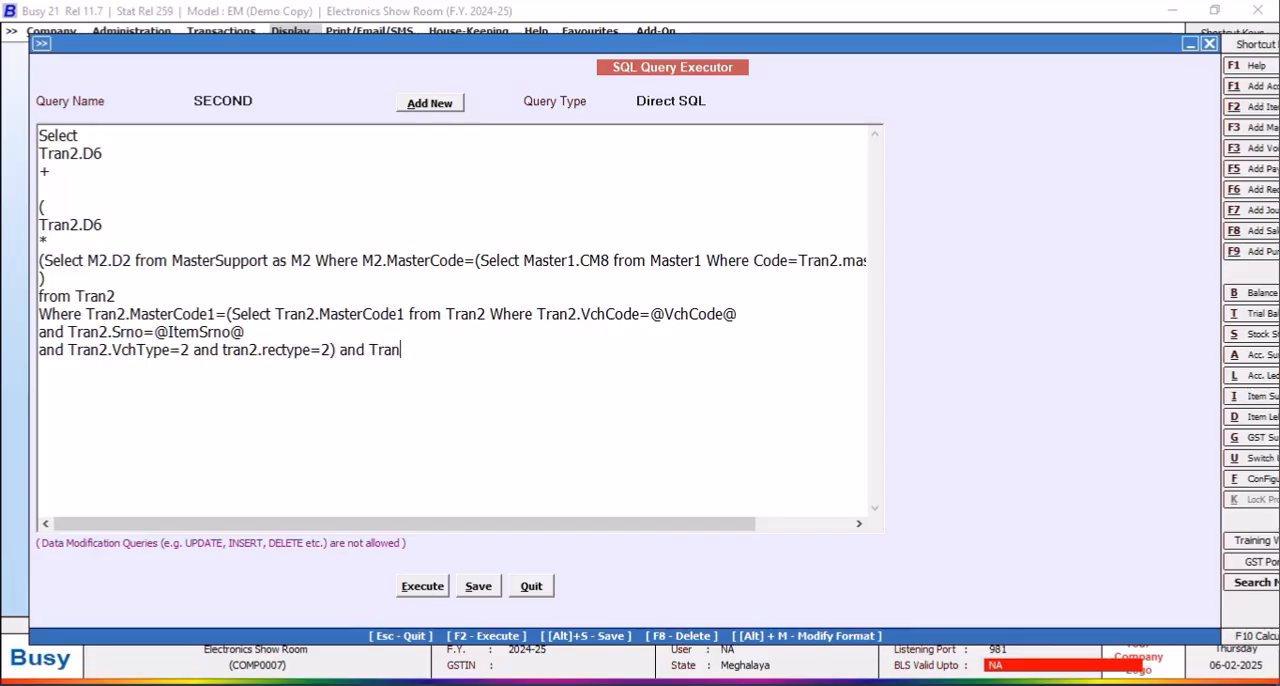
{"action": "type", "text": "2.VchCode=@VchCod"}
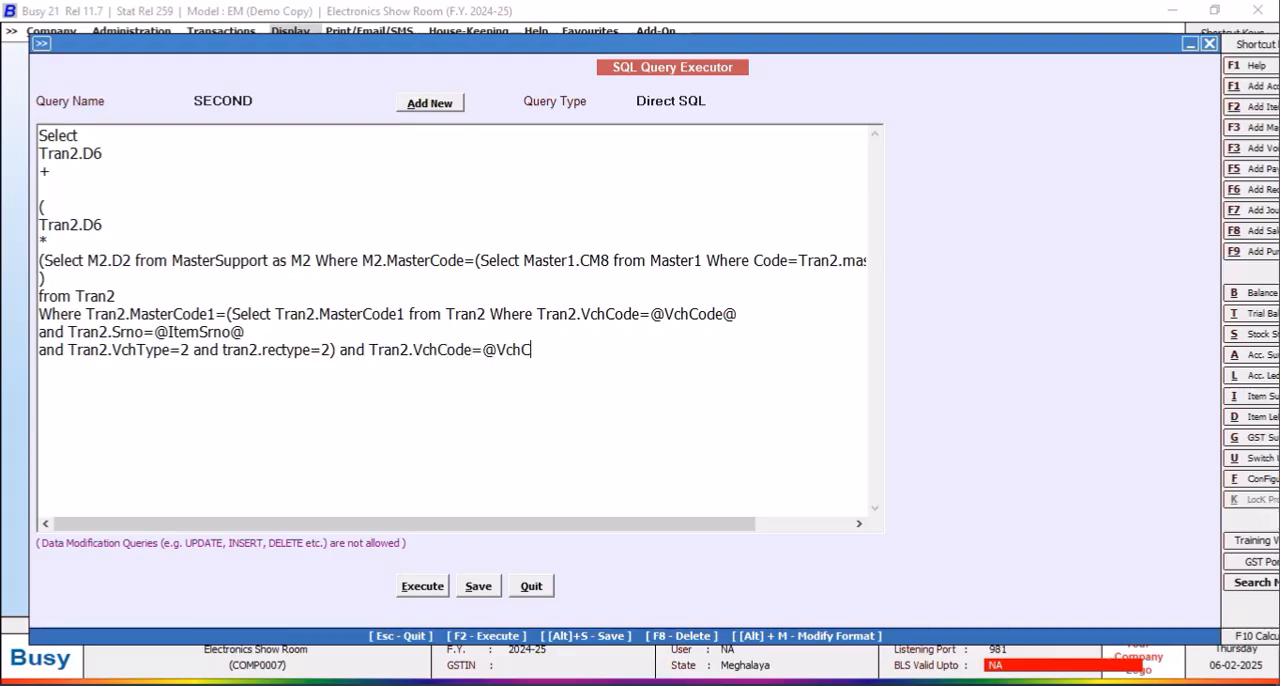
{"action": "type", "text": "e@"}
Step: Change the SECOND query's type from Direct SQL, then save the query and close the SQL Query Executor
{"action": "left_click", "coordinate": [704, 100]}
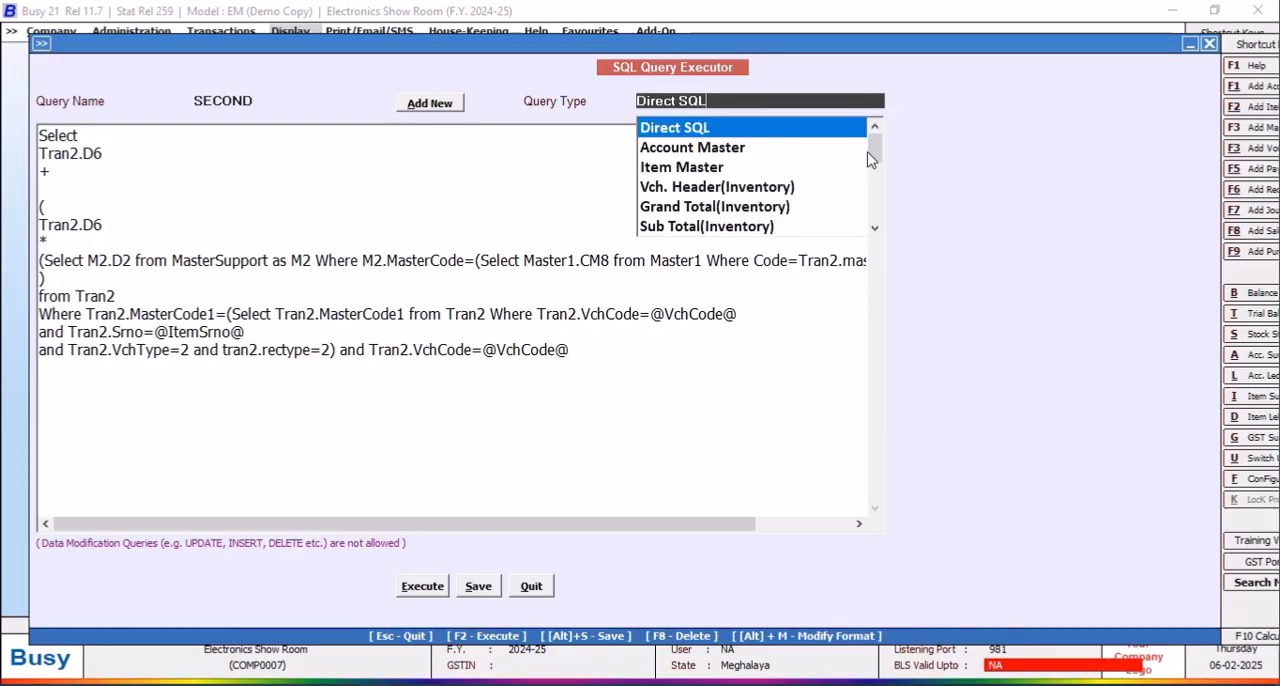
{"action": "scroll", "coordinate": [869, 202], "scroll_direction": "down", "scroll_amount": 3}
{"action": "scroll", "coordinate": [869, 202], "scroll_direction": "down", "scroll_amount": 3}
{"action": "left_click", "coordinate": [757, 234]}
{"action": "left_click", "coordinate": [470, 588]}
{"action": "left_click", "coordinate": [749, 387]}
{"action": "left_click", "coordinate": [535, 592]}
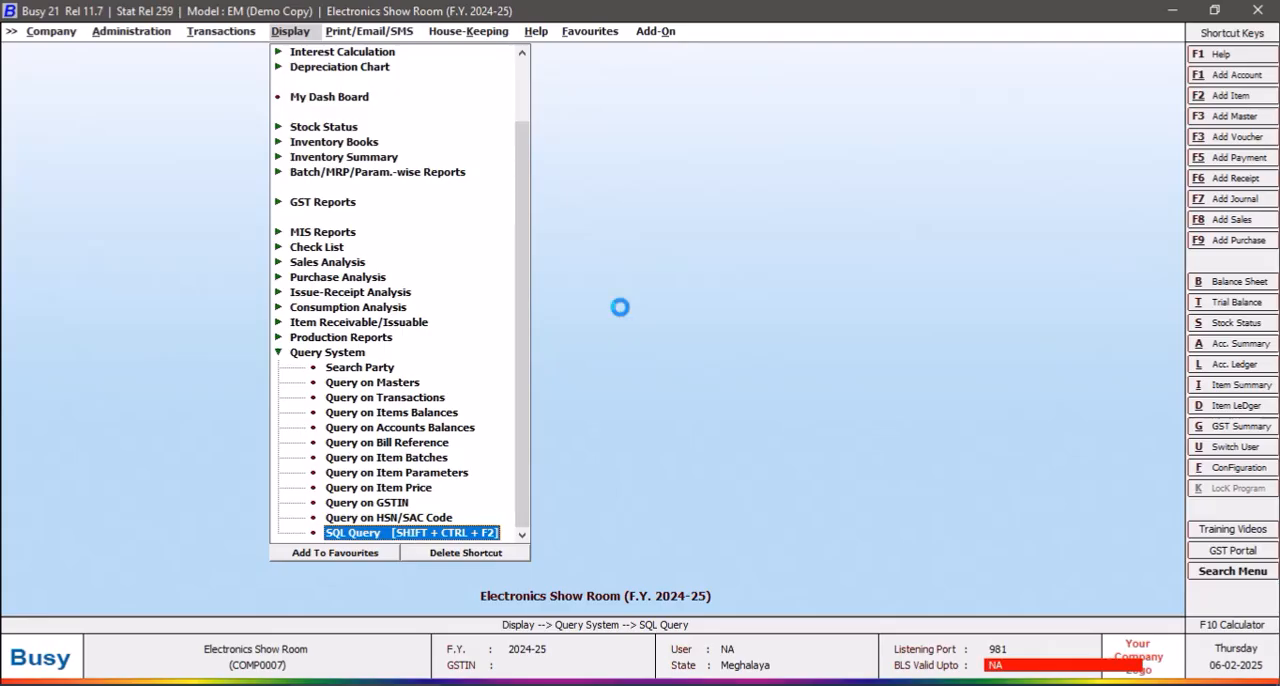
Step: Generate the stock ledger for IMB MICROWAVE OVEN 24LS in the DOT COM STYLE format
{"action": "key", "text": "alt+d"}
{"action": "left_click", "coordinate": [388, 144]}
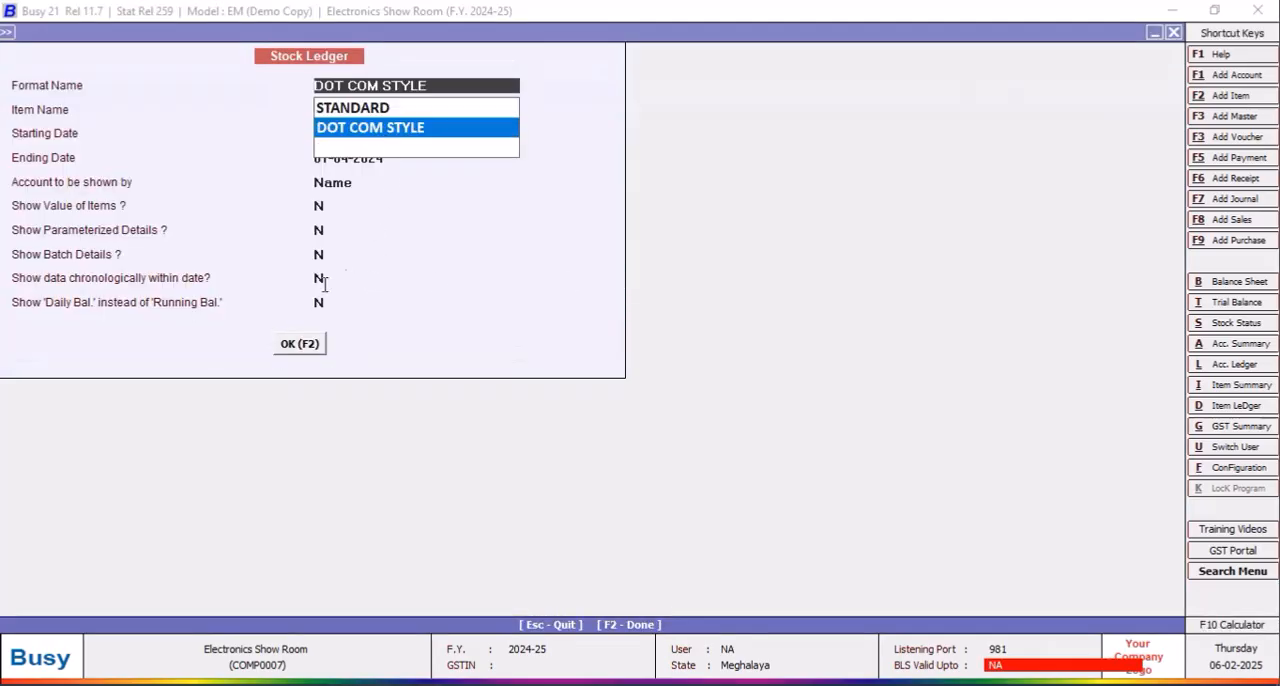
{"action": "left_click", "coordinate": [299, 343]}
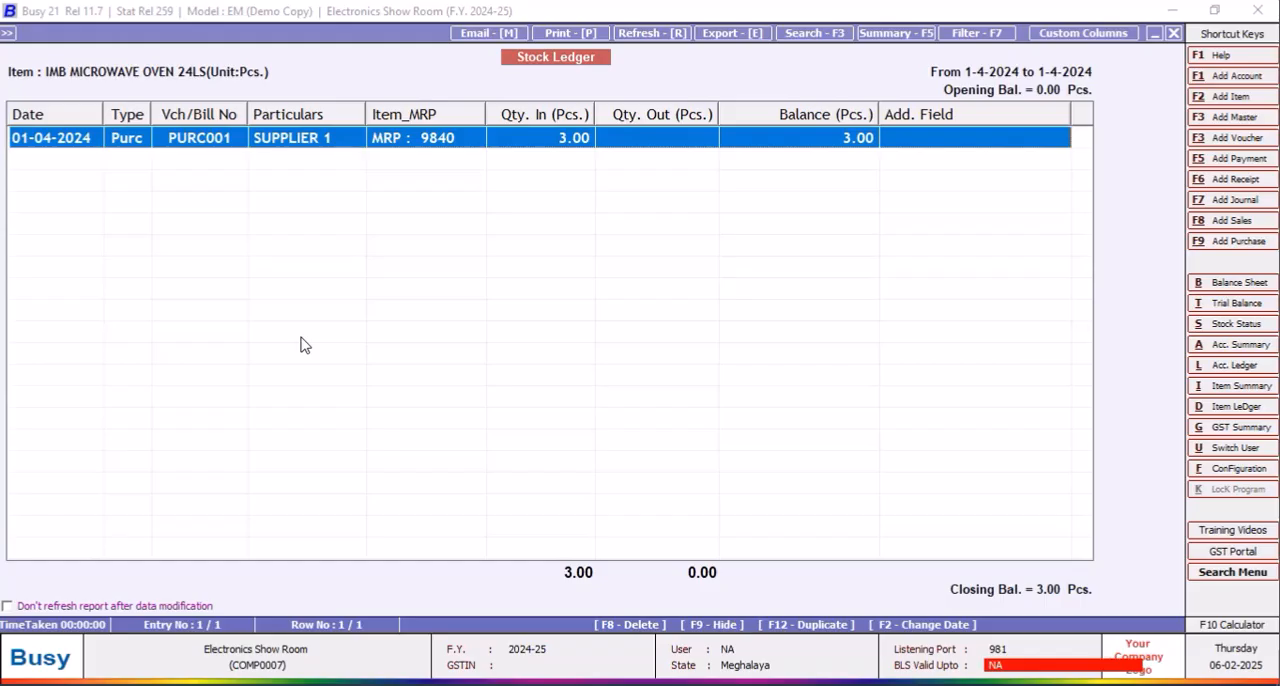
Step: Add a new custom column to the DOT COM STYLE format with the heading PUR_RATE
{"action": "left_click", "coordinate": [1067, 34]}
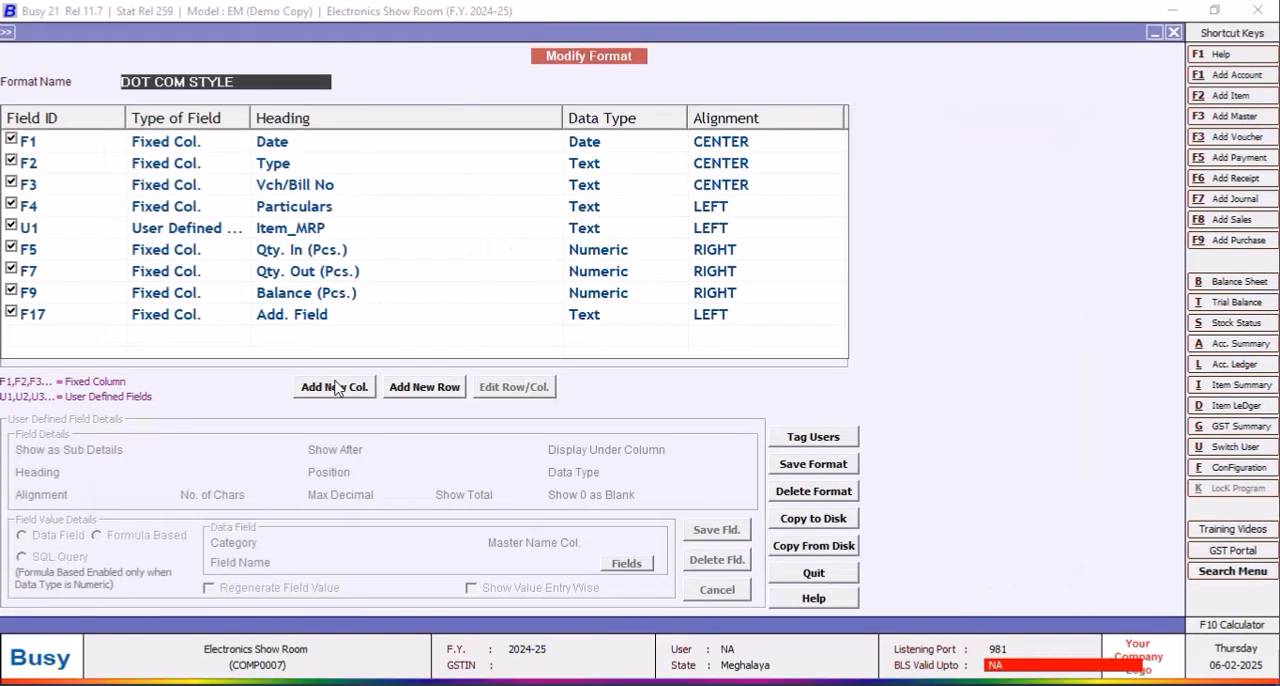
{"action": "left_click", "coordinate": [344, 394]}
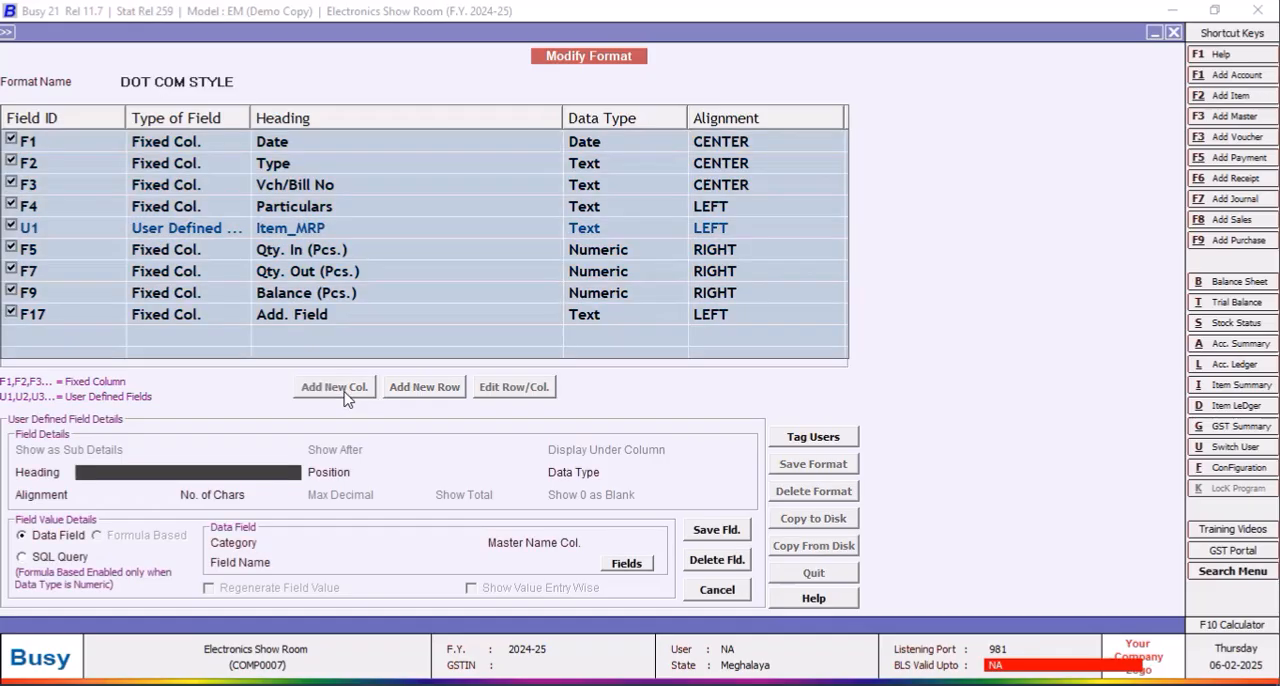
{"action": "type", "text": "Purchase"}
{"action": "key", "text": "BackSpace"}
{"action": "key", "text": "BackSpace"}
{"action": "key", "text": "BackSpace"}
{"action": "type", "text": "UR_RATE"}
Step: Position the PUR_RATE column after U1, make its data type Numeric and set Show Total to N
{"action": "left_click", "coordinate": [429, 471]}
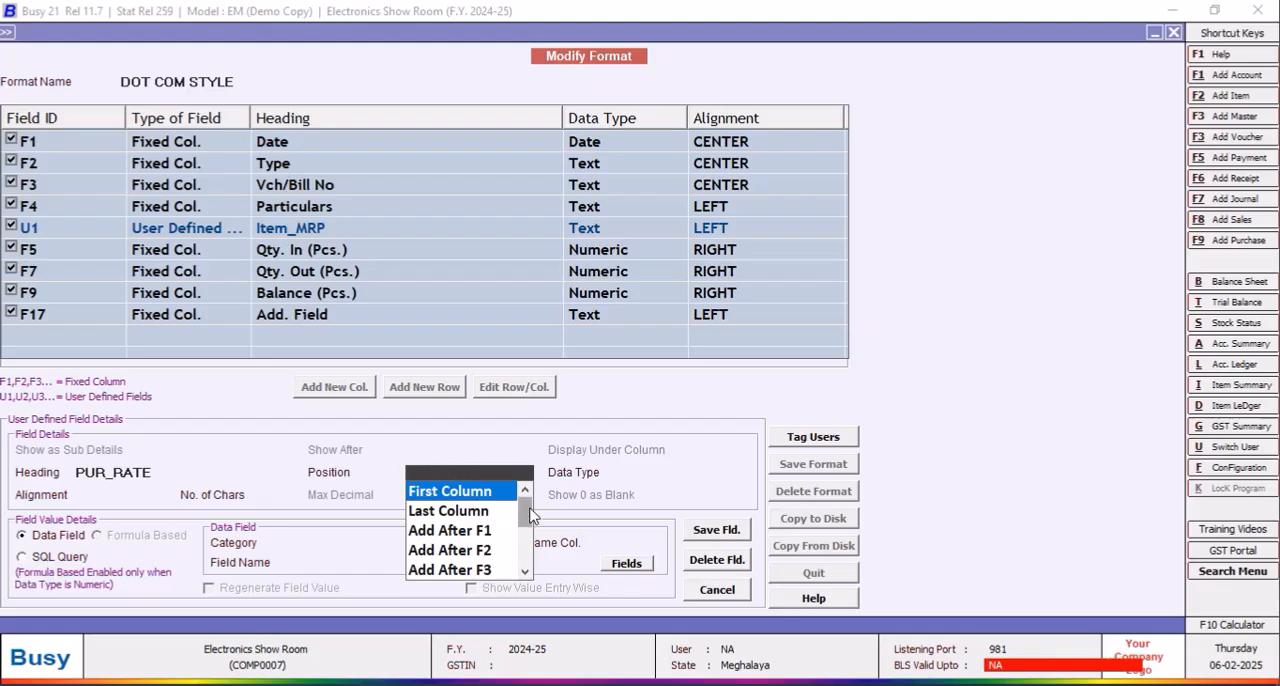
{"action": "left_click_drag", "start_coordinate": [527, 512], "coordinate": [530, 568]}
{"action": "left_click", "coordinate": [473, 572]}
{"action": "left_click", "coordinate": [632, 526]}
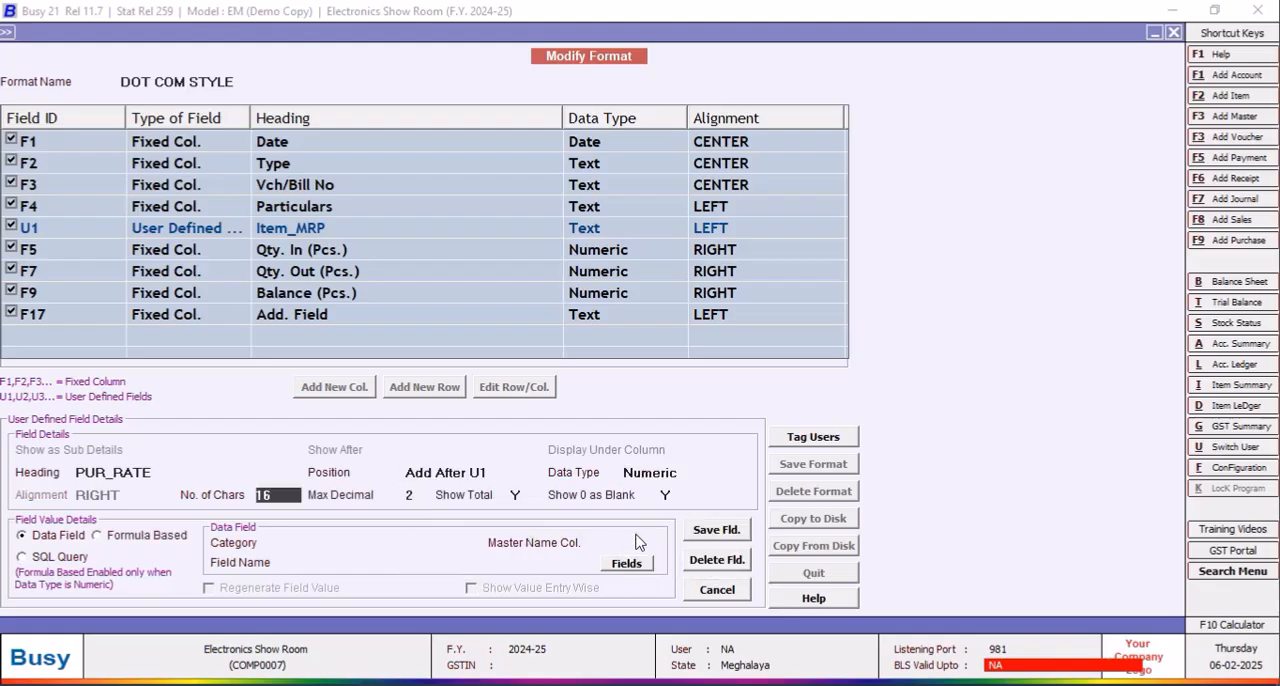
{"action": "left_click", "coordinate": [522, 494]}
{"action": "type", "text": "N"}
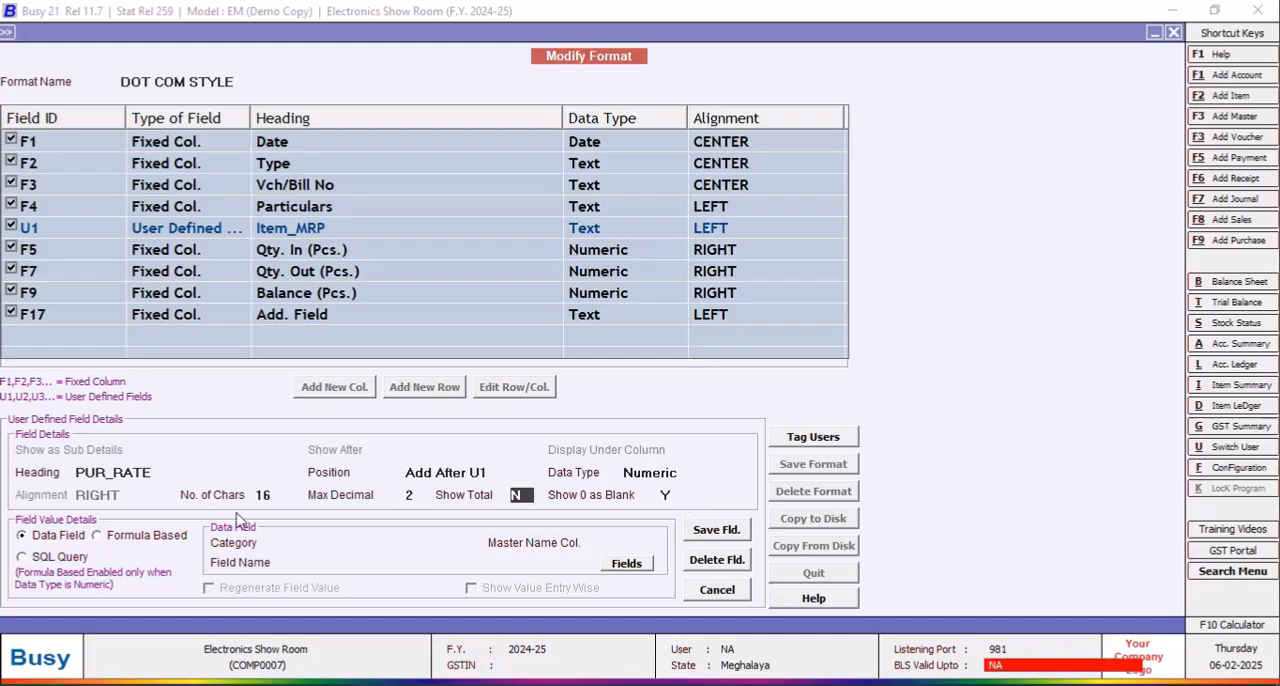
Step: Source PUR_RATE from the Inventory Vouchers(Body) category, using field SQL_QUERY_NUM and the query SECOND
{"action": "left_click", "coordinate": [369, 544]}
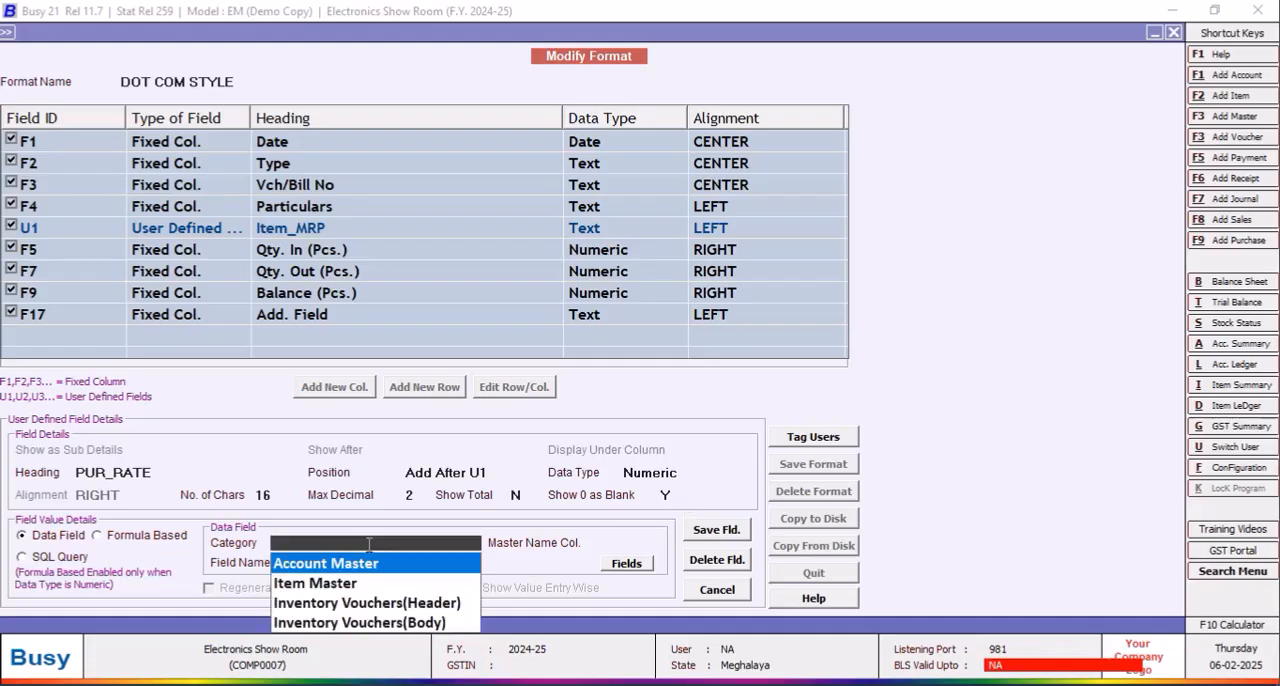
{"action": "left_click", "coordinate": [398, 624]}
{"action": "left_click", "coordinate": [626, 566]}
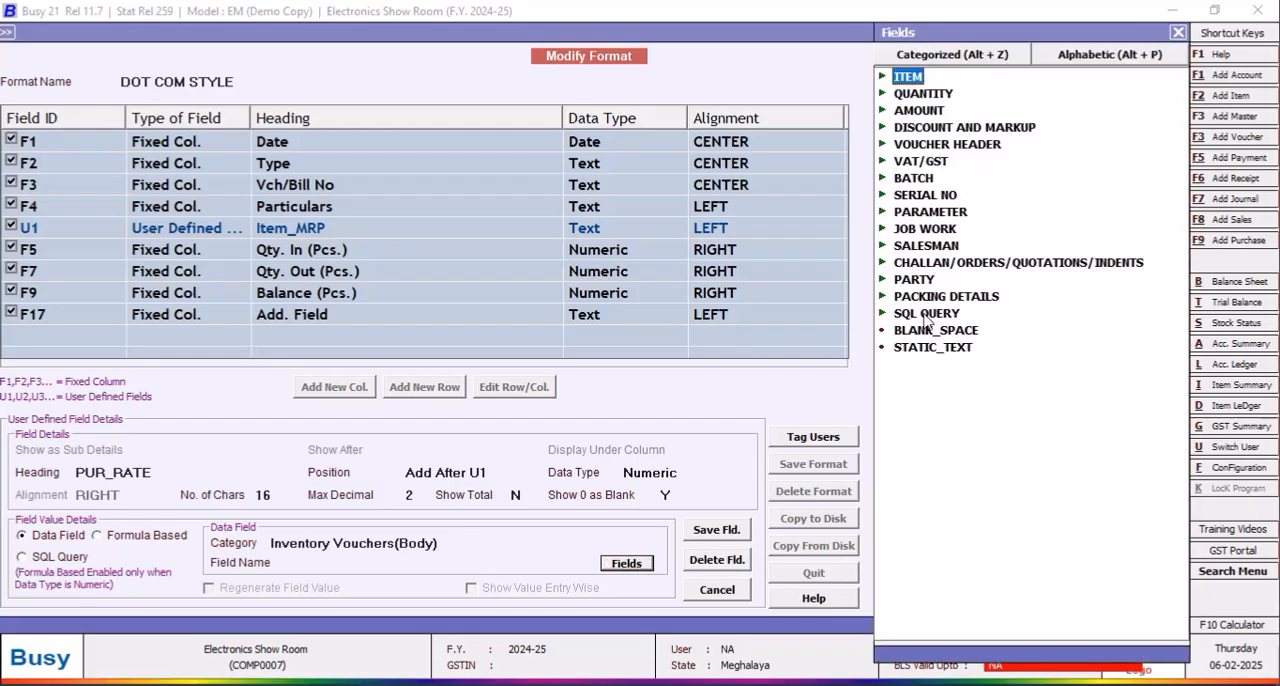
{"action": "left_click", "coordinate": [929, 316]}
{"action": "left_click", "coordinate": [929, 316]}
{"action": "left_click", "coordinate": [980, 348]}
{"action": "double_click", "coordinate": [980, 348]}
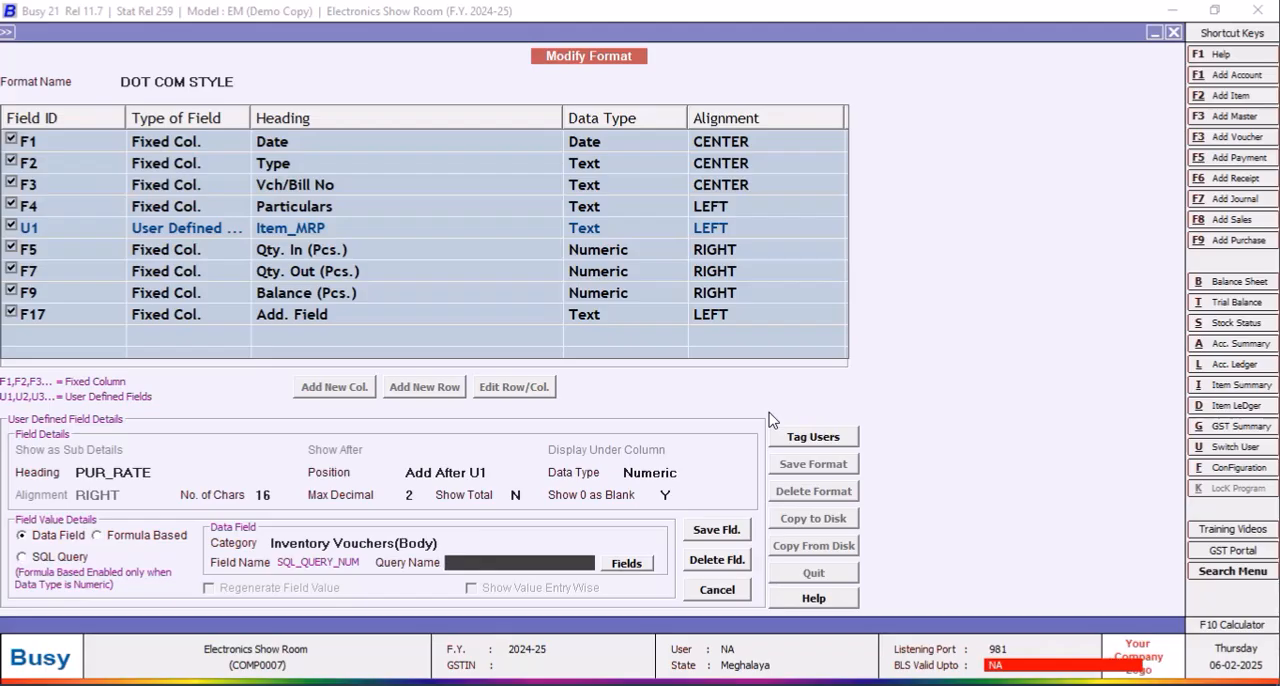
{"action": "type", "text": "SECOND"}
Step: Save the PUR_RATE column details and the modified DOT COM STYLE format
{"action": "left_click", "coordinate": [713, 531]}
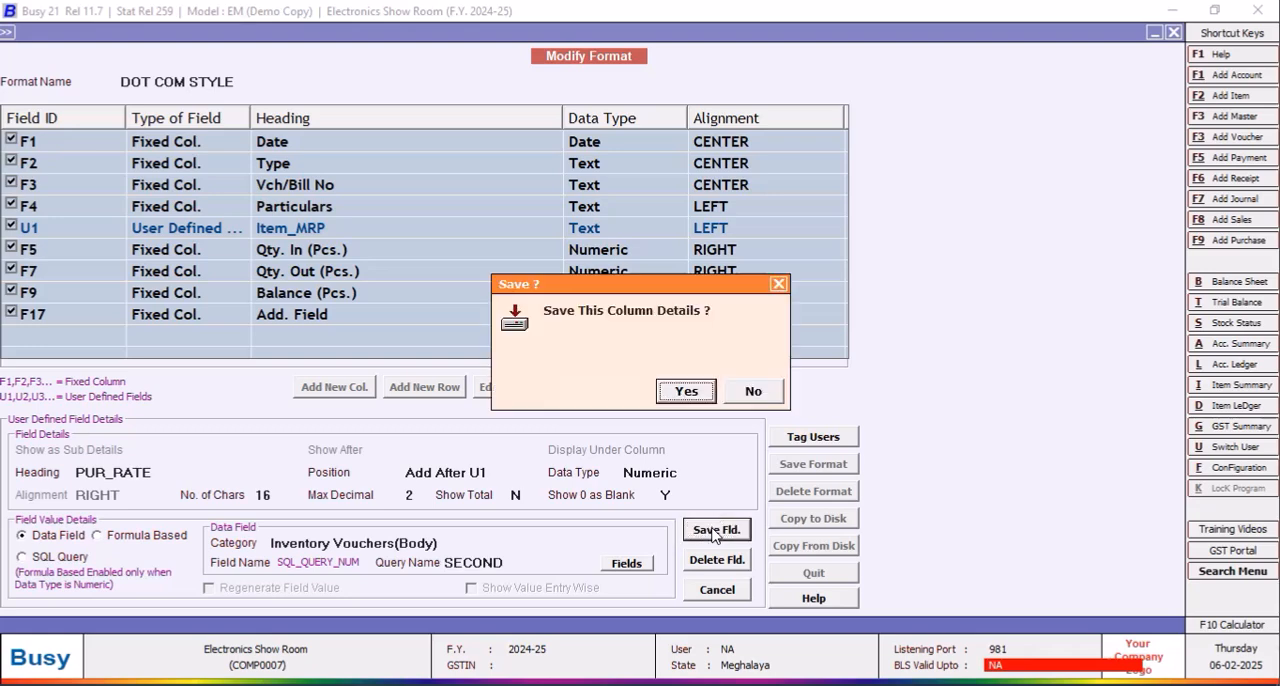
{"action": "left_click", "coordinate": [708, 393]}
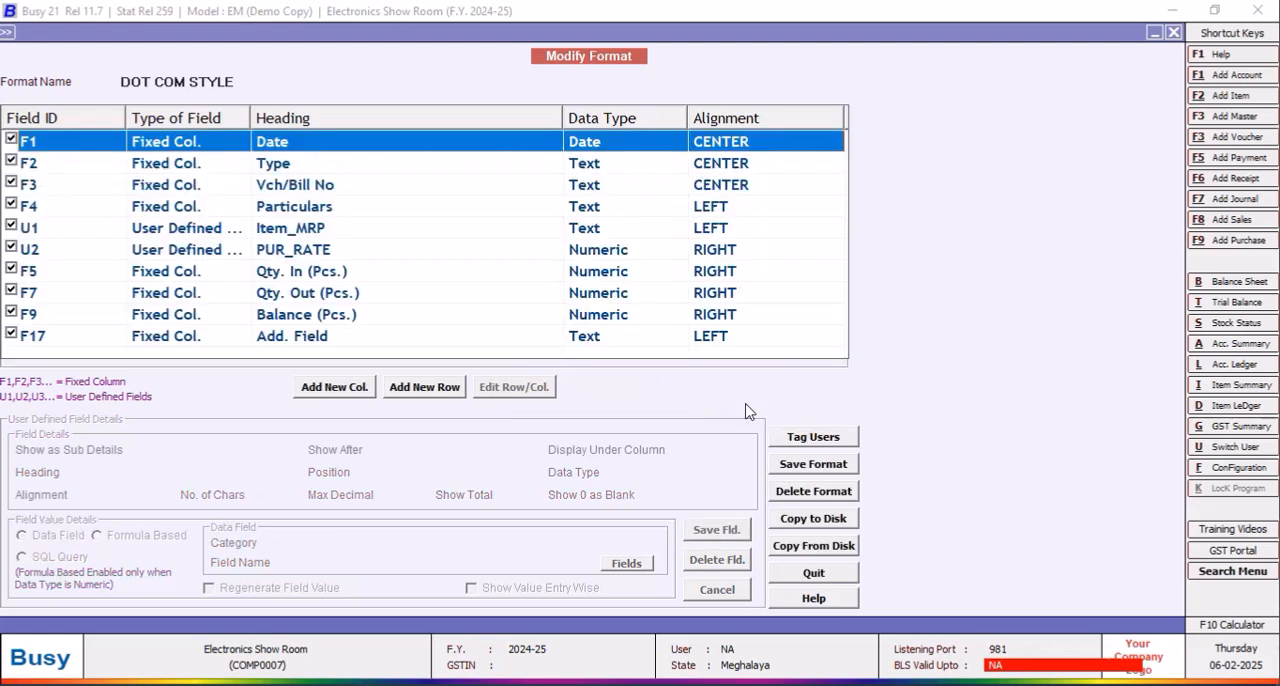
{"action": "left_click", "coordinate": [813, 464]}
{"action": "left_click", "coordinate": [684, 398]}
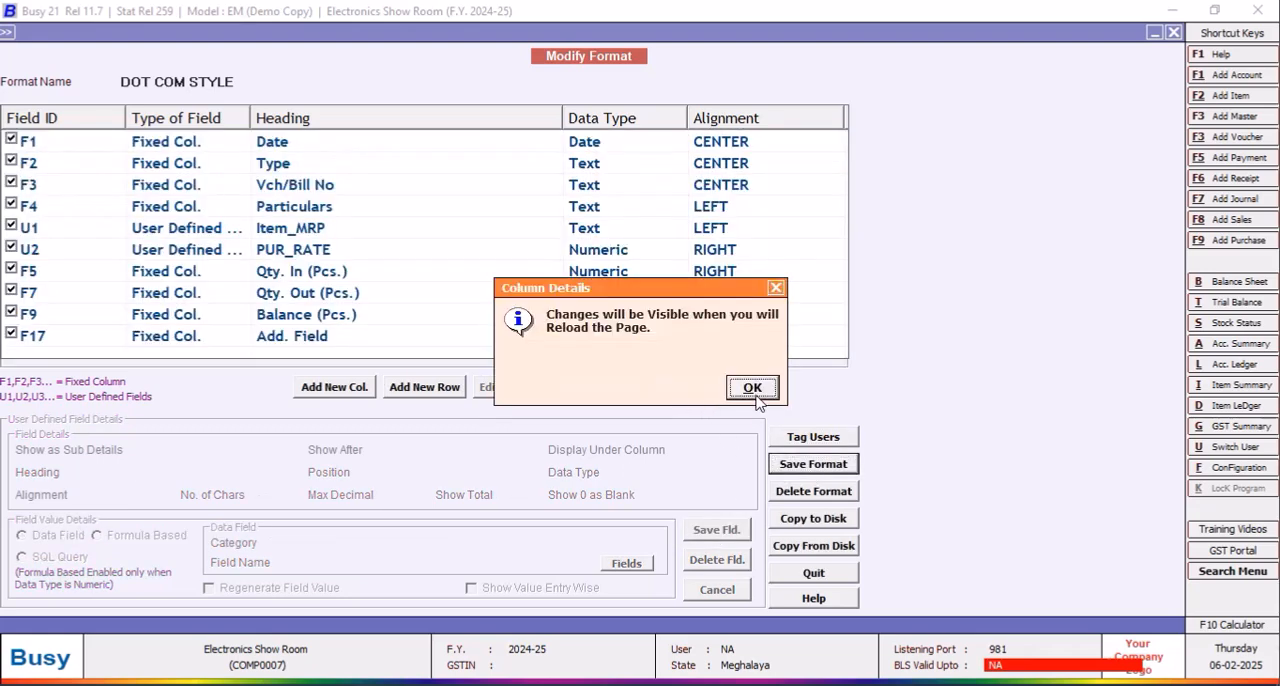
{"action": "left_click", "coordinate": [757, 393]}
Step: Reload the stock ledger in DOT COM STYLE and slightly widen the PUR_RATE, Item_MRP and Particulars columns
{"action": "left_click", "coordinate": [1172, 34]}
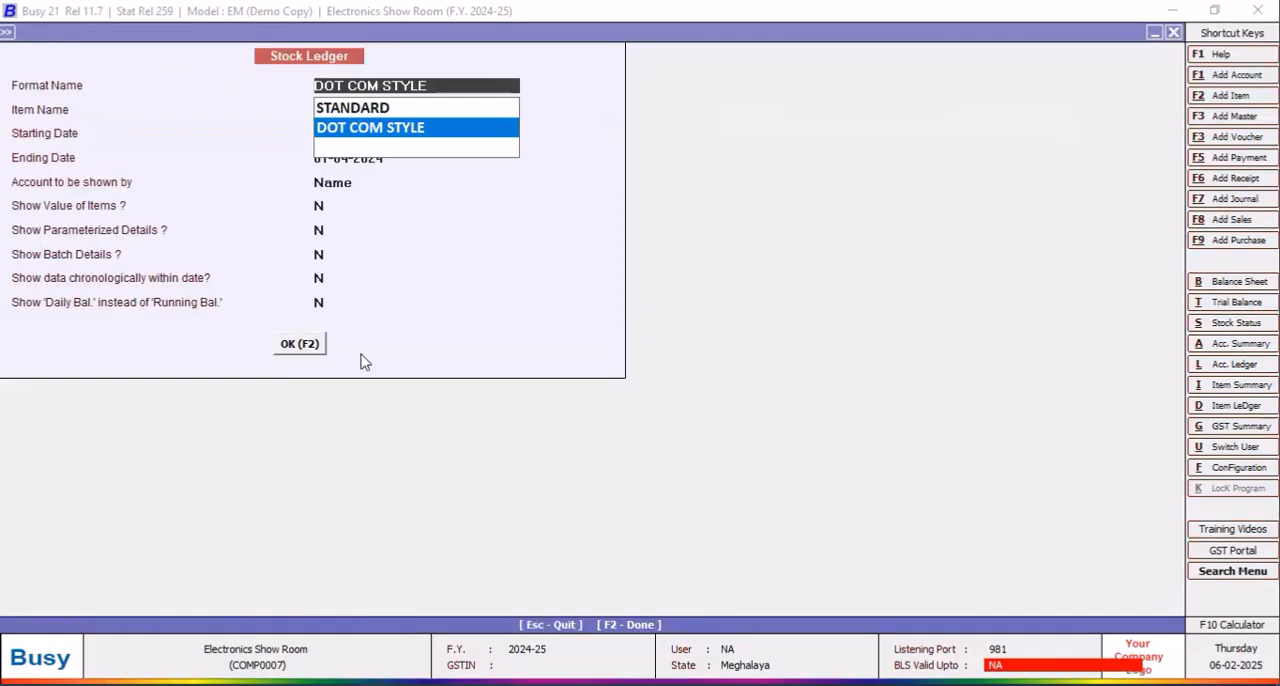
{"action": "left_click", "coordinate": [297, 354]}
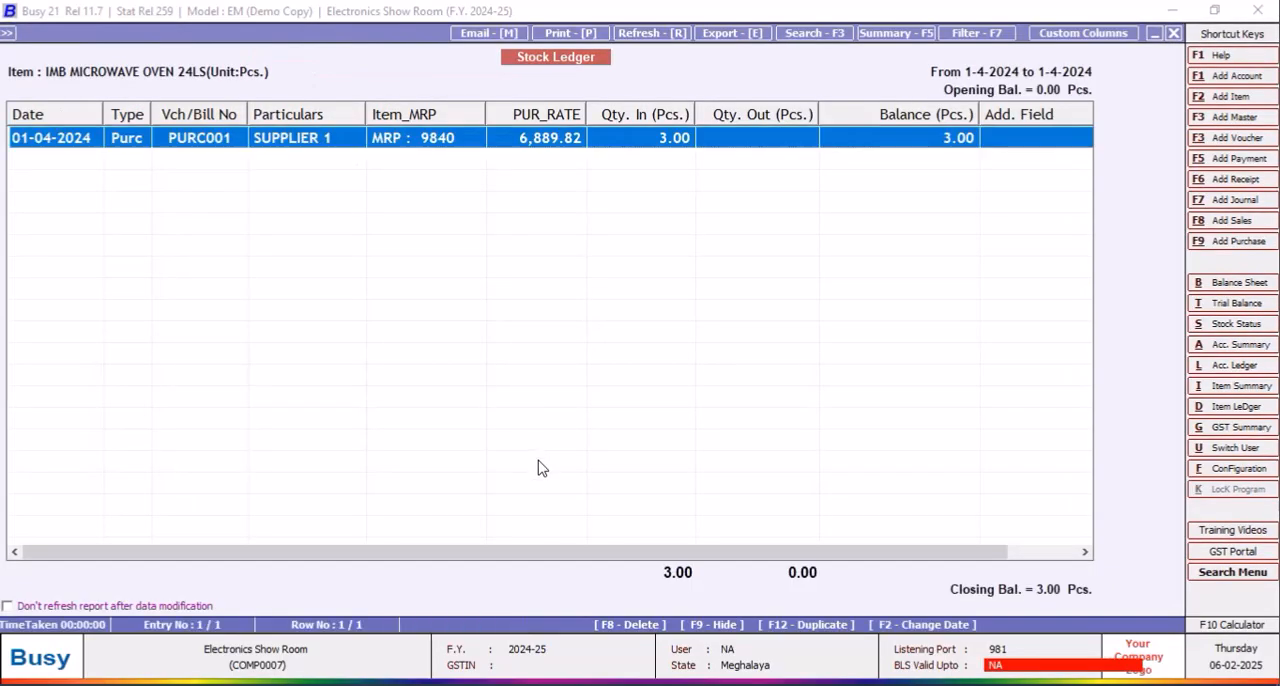
{"action": "left_click_drag", "start_coordinate": [587, 114], "coordinate": [598, 116]}
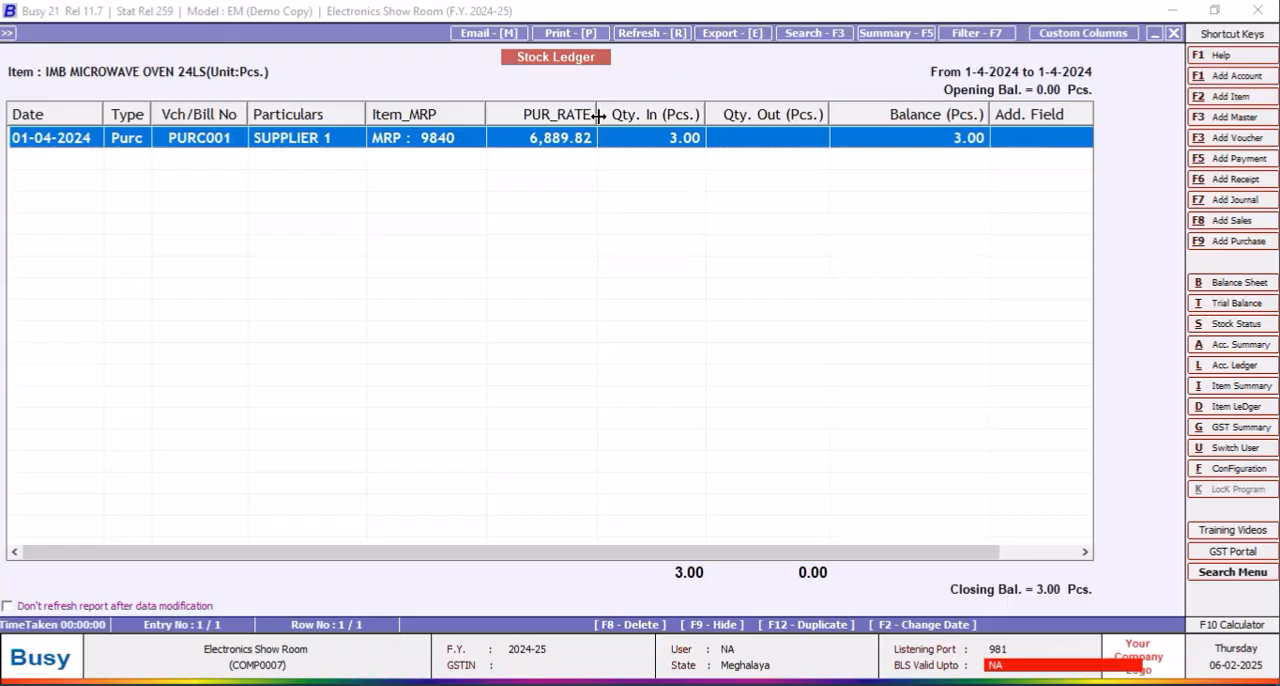
{"action": "left_click_drag", "start_coordinate": [485, 115], "coordinate": [504, 115]}
{"action": "left_click_drag", "start_coordinate": [366, 112], "coordinate": [377, 115]}
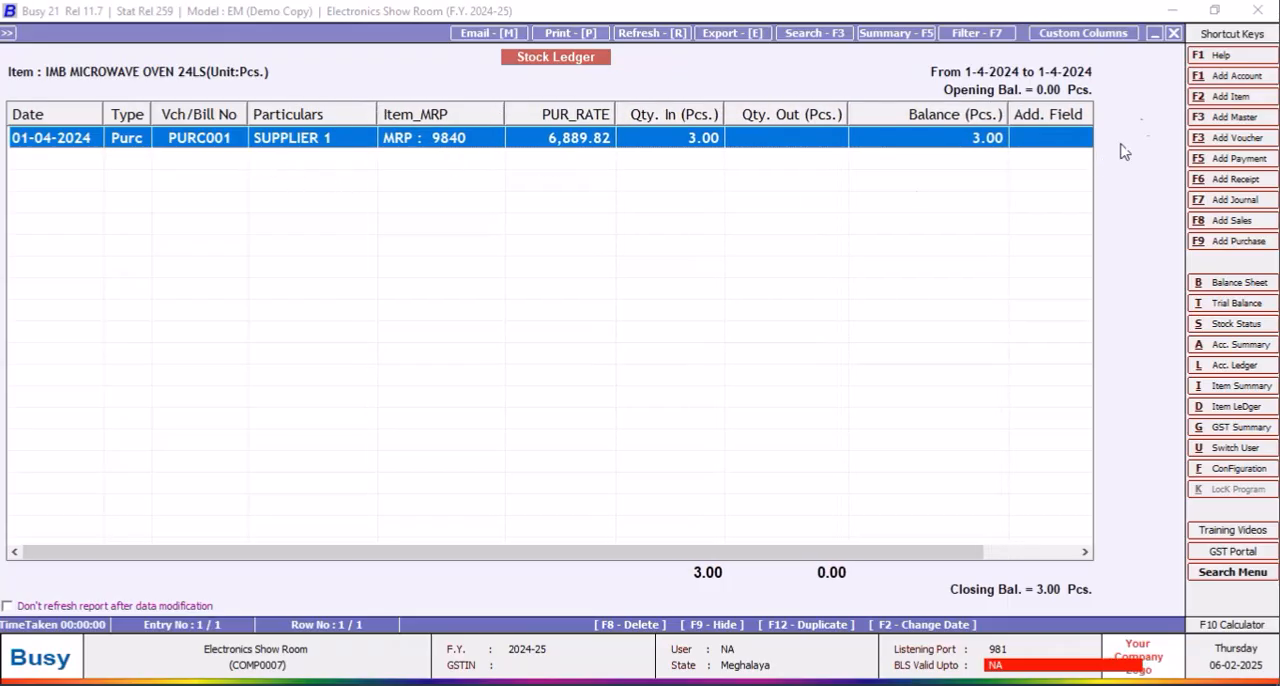
Step: Regenerate the microwave oven's stock ledger with the ending date set to 30-04-2024
{"action": "left_click", "coordinate": [1175, 35]}
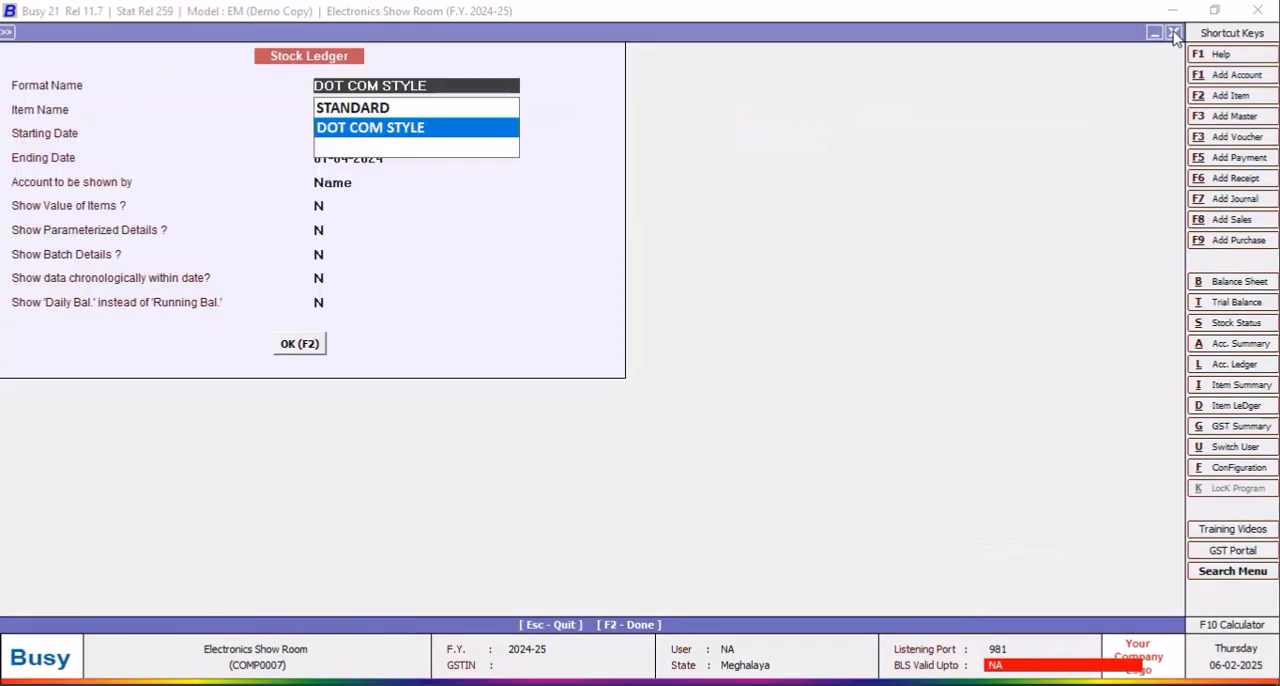
{"action": "key", "text": "Return"}
{"action": "key", "text": "Return"}
{"action": "key", "text": "Return"}
{"action": "type", "text": "3"}
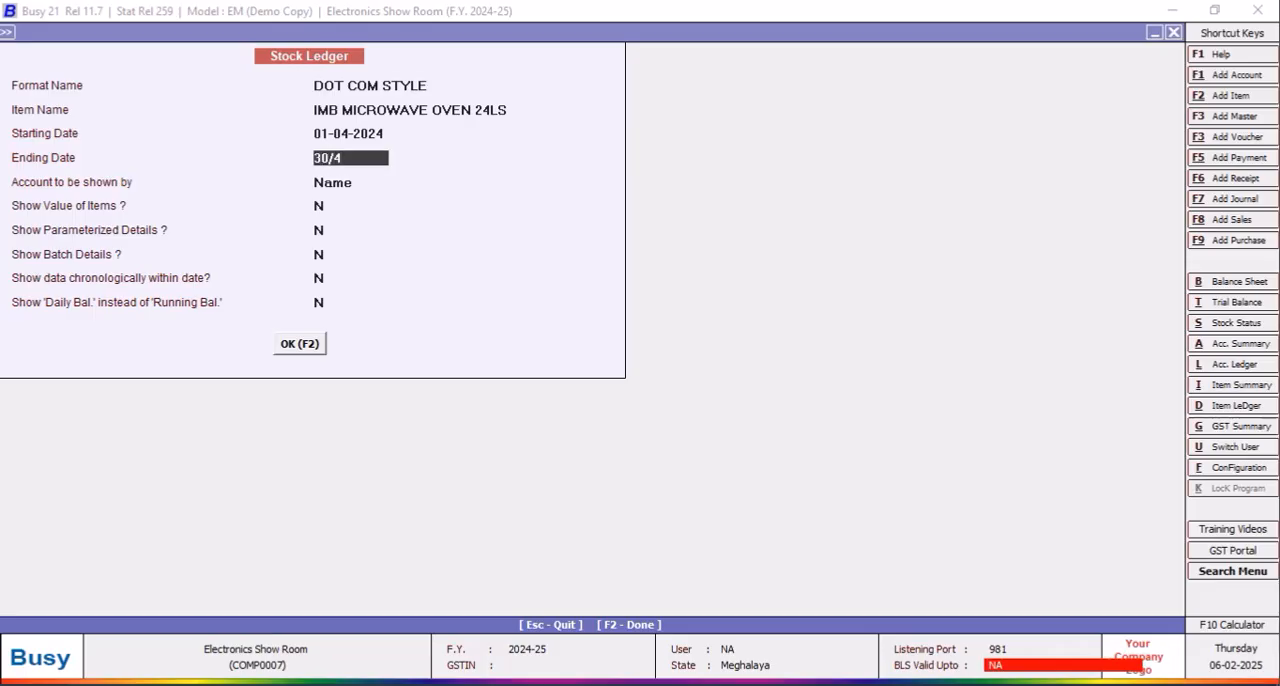
{"action": "type", "text": "0/4"}
{"action": "key", "text": "Return"}
{"action": "left_click", "coordinate": [301, 346]}
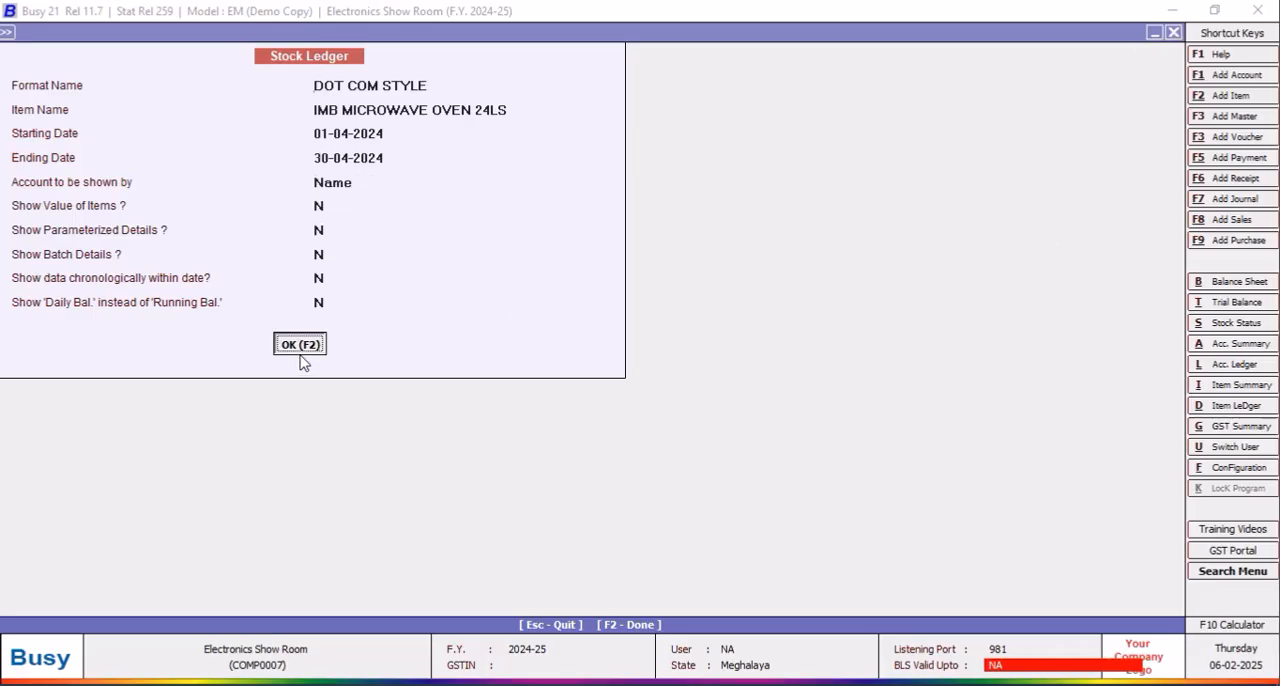
Step: Generate the stock ledger in DOT COM STYLE for SONY MDR ZX3 10AP Head Phone, from 01-04-2024 to 30-04-2024
{"action": "left_click", "coordinate": [1174, 35]}
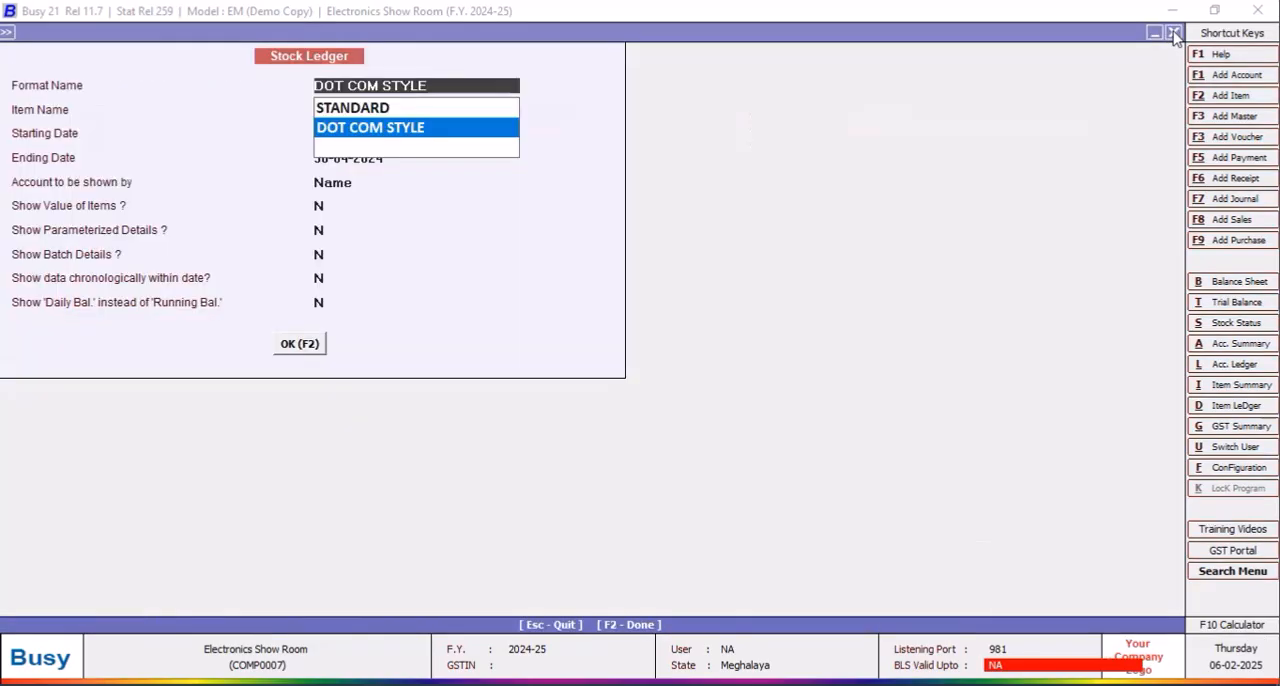
{"action": "left_click", "coordinate": [398, 128]}
{"action": "type", "text": "A"}
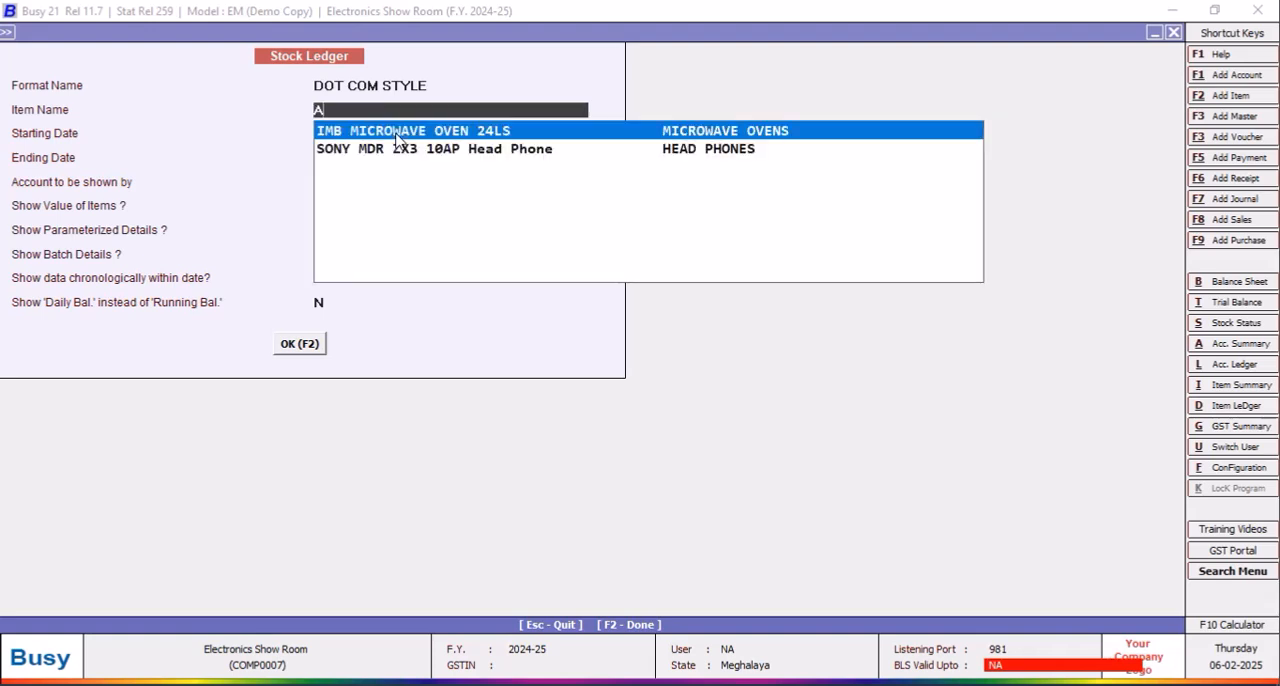
{"action": "left_click", "coordinate": [397, 141]}
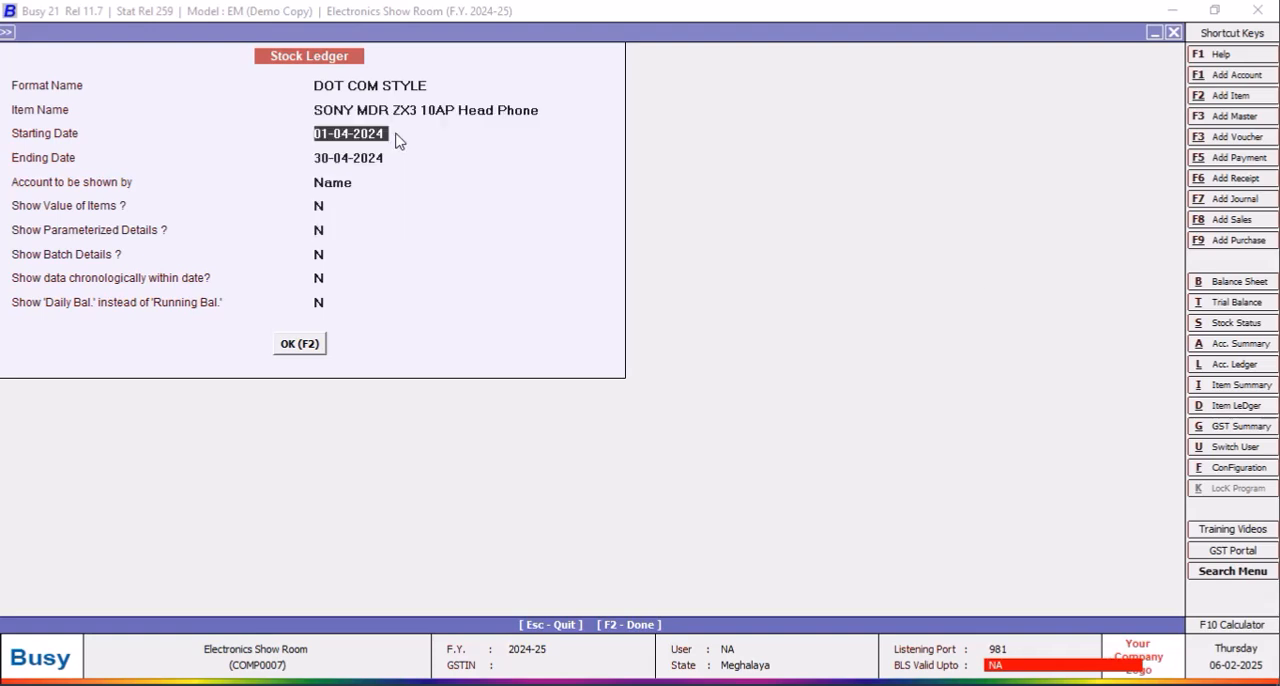
{"action": "left_click", "coordinate": [301, 348]}
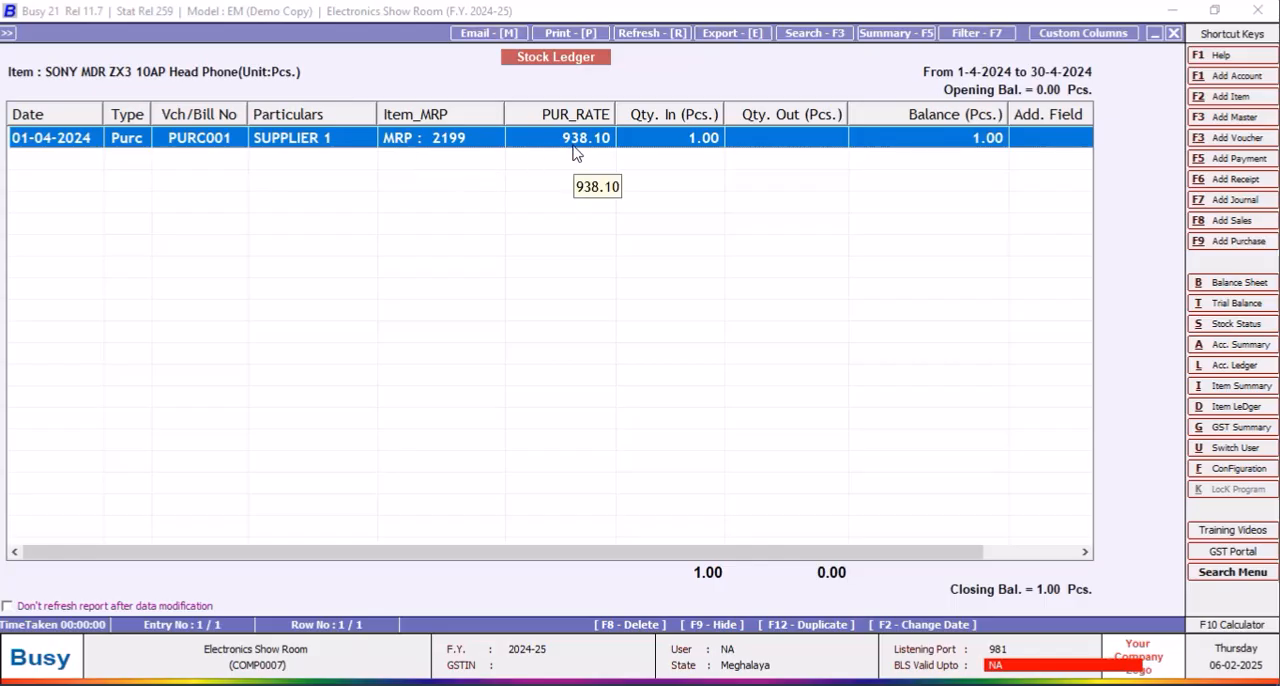
Step: Rename the PUR_RATE column's heading to NETT_RATE(PURC.), with its position Add After U1 and data type Numeric
{"action": "left_click", "coordinate": [1083, 33]}
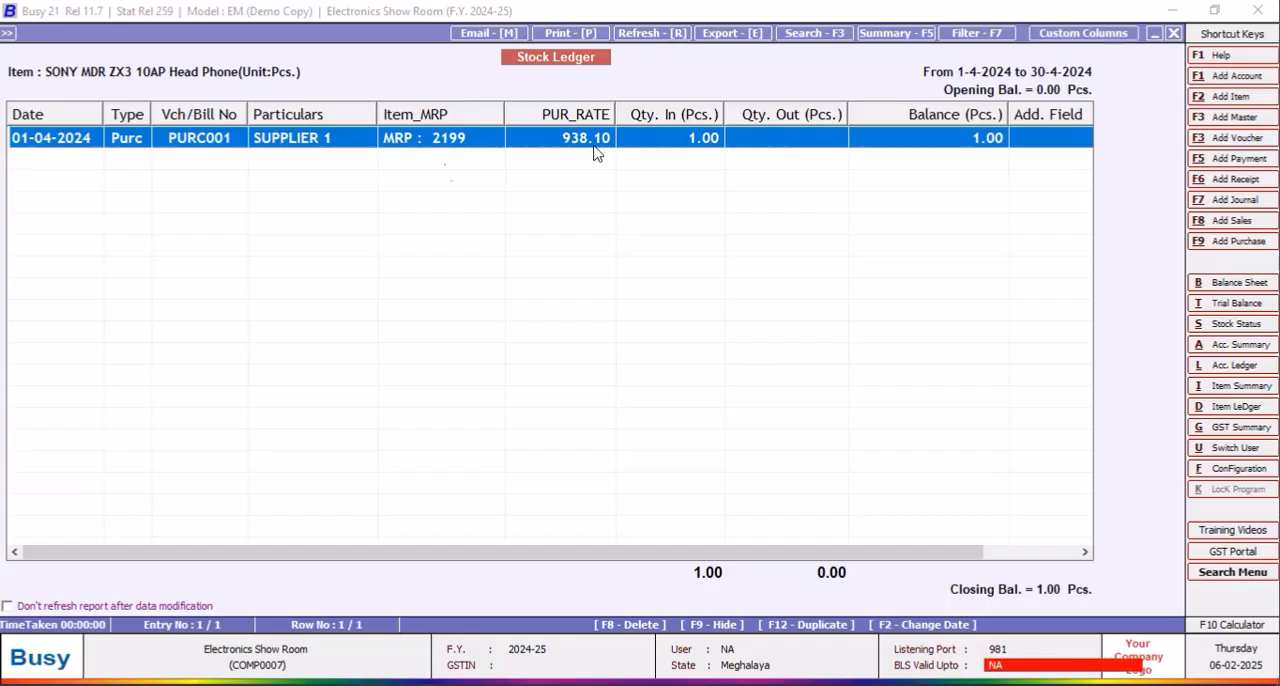
{"action": "left_click", "coordinate": [310, 250]}
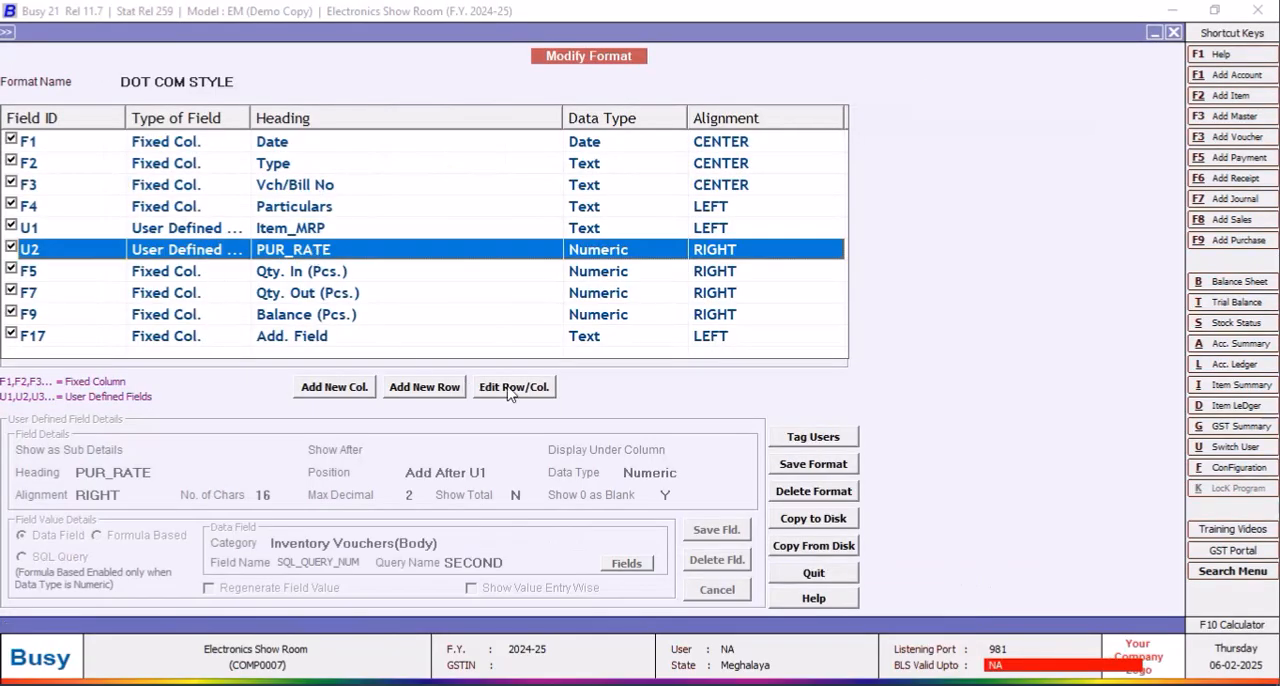
{"action": "left_click", "coordinate": [513, 388]}
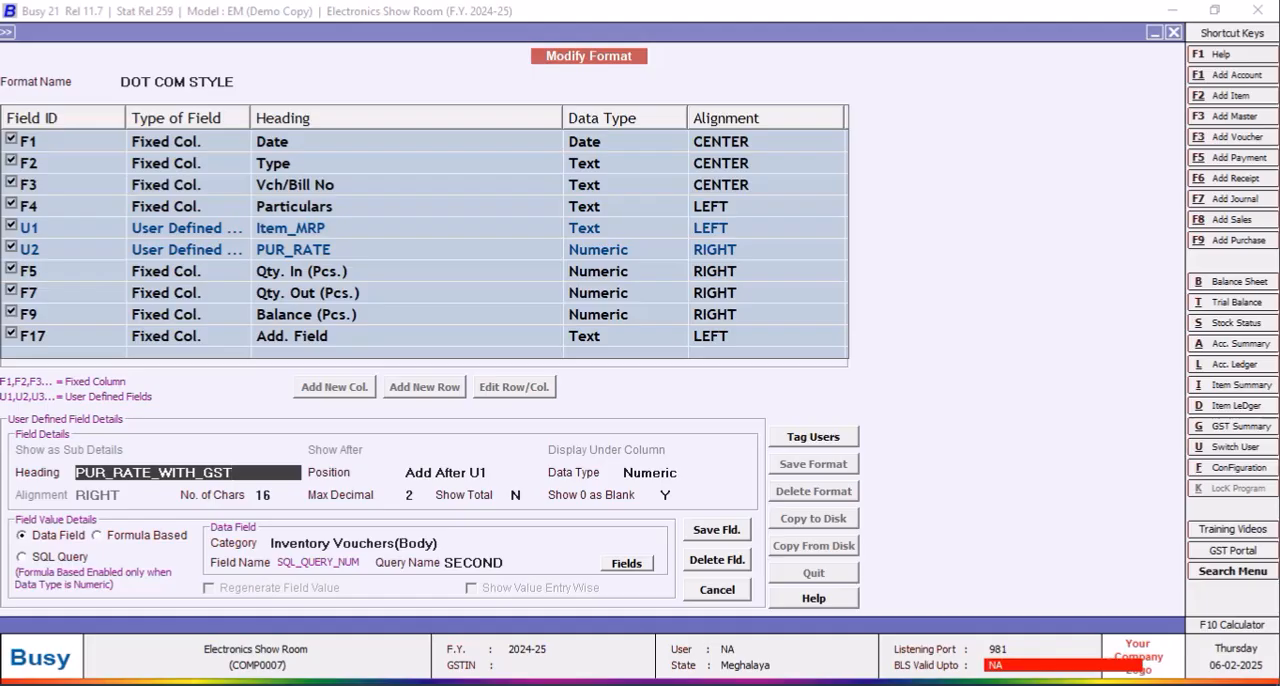
{"action": "key", "text": "BackSpace"}
{"action": "key", "text": "BackSpace"}
{"action": "key", "text": "BackSpace"}
{"action": "key", "text": "BackSpace"}
{"action": "key", "text": "BackSpace"}
{"action": "key", "text": "BackSpace"}
{"action": "key", "text": "BackSpace"}
{"action": "key", "text": "BackSpace"}
{"action": "key", "text": "BackSpace"}
{"action": "key", "text": "BackSpace"}
{"action": "key", "text": "BackSpace"}
{"action": "key", "text": "BackSpace"}
{"action": "key", "text": "BackSpace"}
{"action": "key", "text": "BackSpace"}
{"action": "key", "text": "BackSpace"}
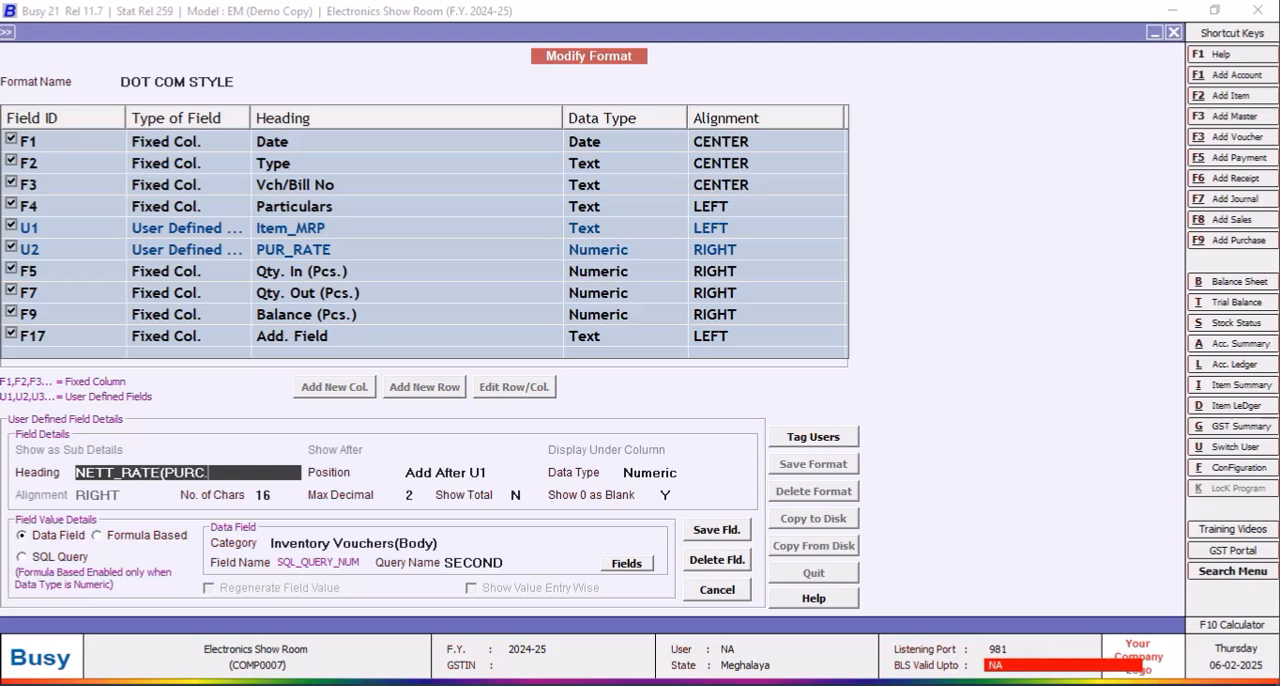
{"action": "key", "text": "Return"}
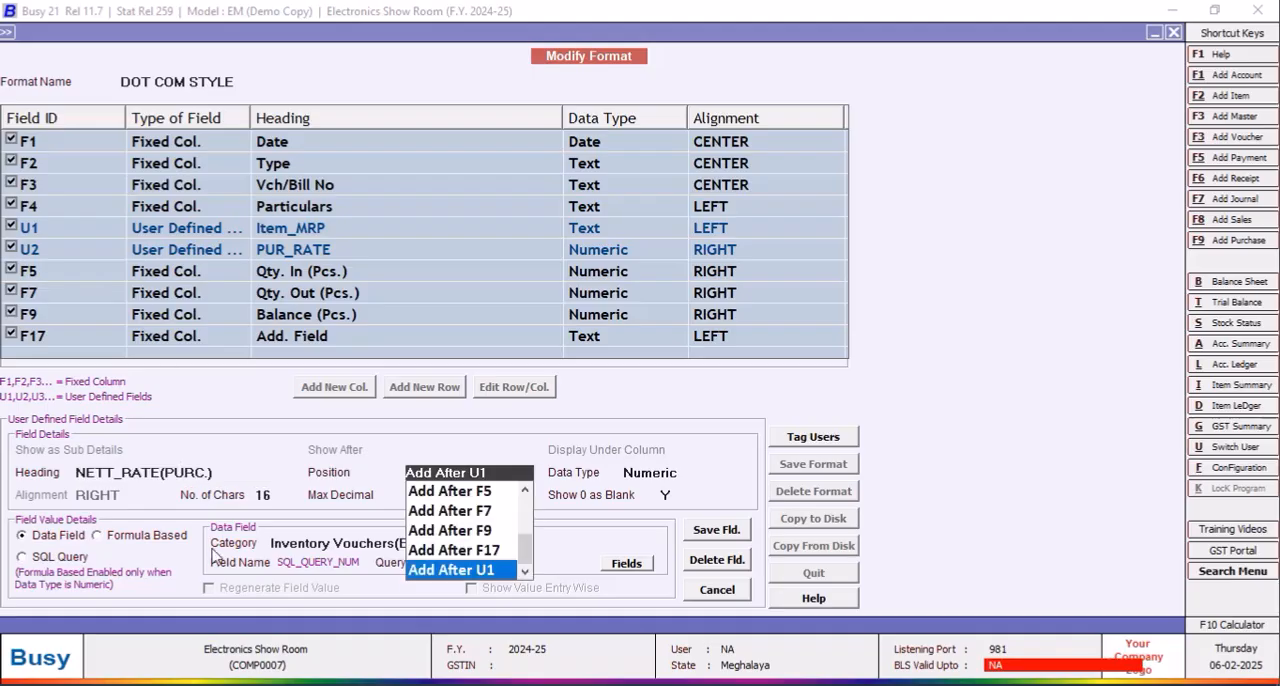
{"action": "left_click", "coordinate": [460, 570]}
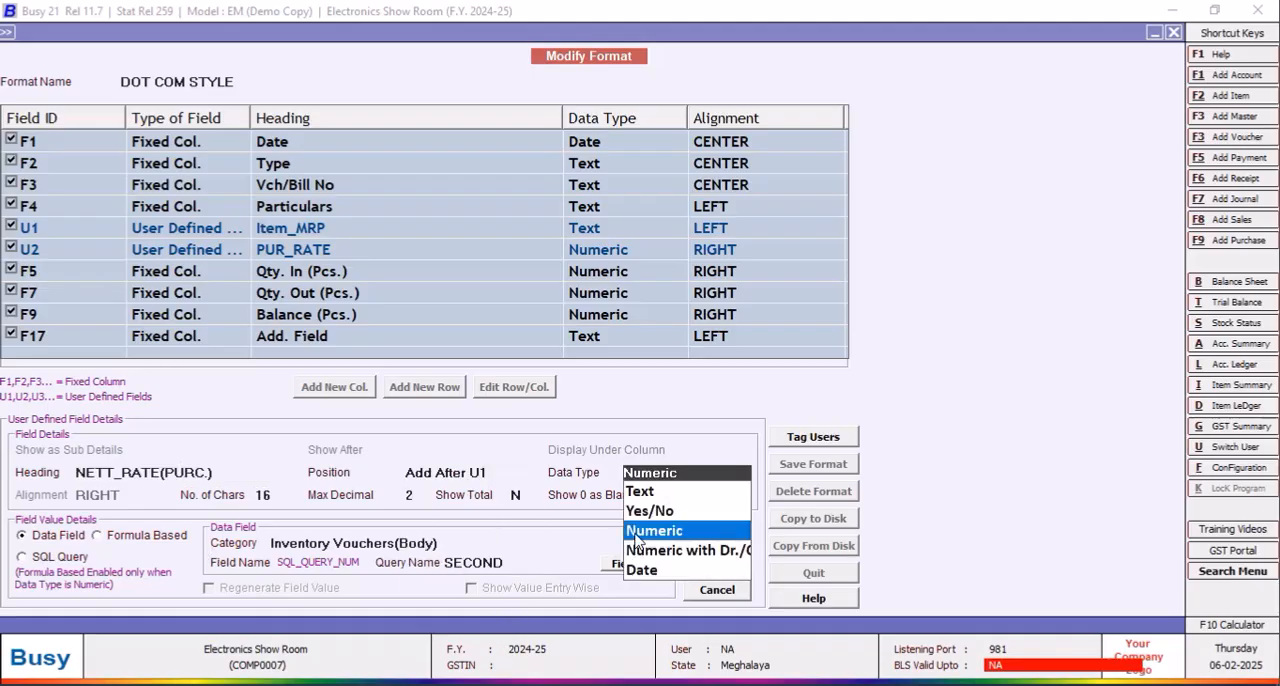
{"action": "left_click", "coordinate": [640, 532]}
Step: Save the renamed column's details and the modified DOT COM STYLE format
{"action": "left_click", "coordinate": [720, 538]}
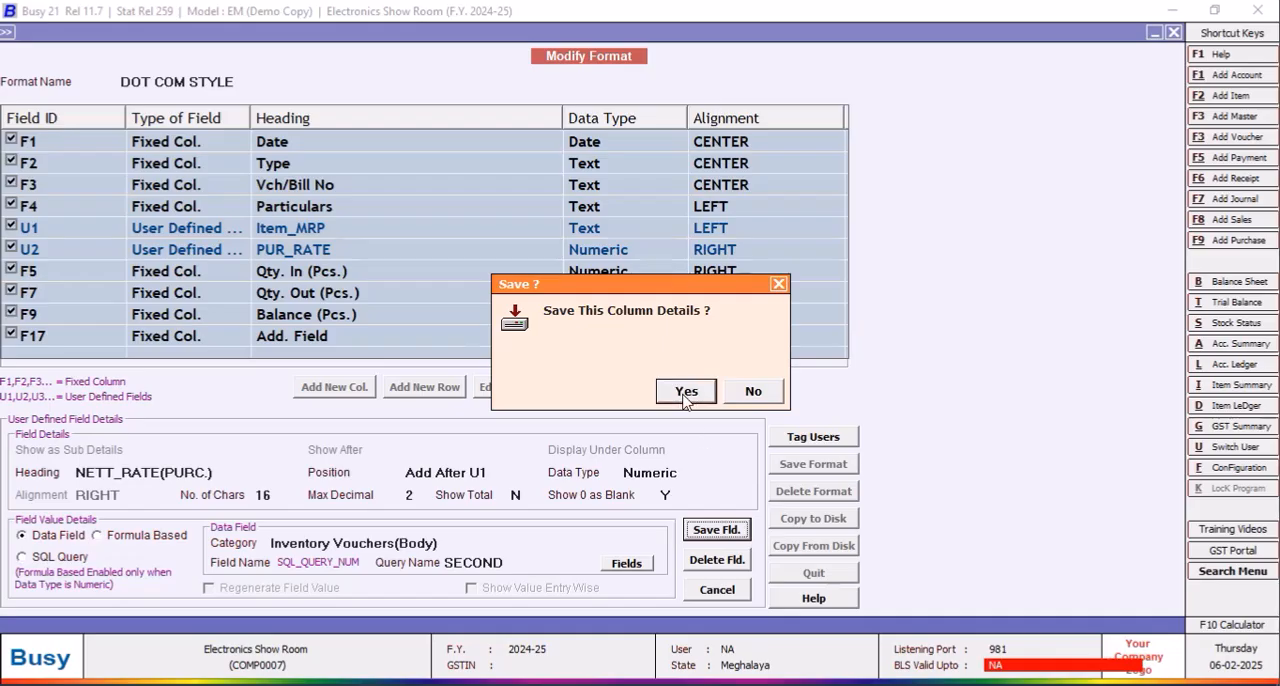
{"action": "left_click", "coordinate": [690, 393]}
{"action": "left_click", "coordinate": [826, 468]}
{"action": "left_click", "coordinate": [695, 393]}
{"action": "left_click", "coordinate": [760, 395]}
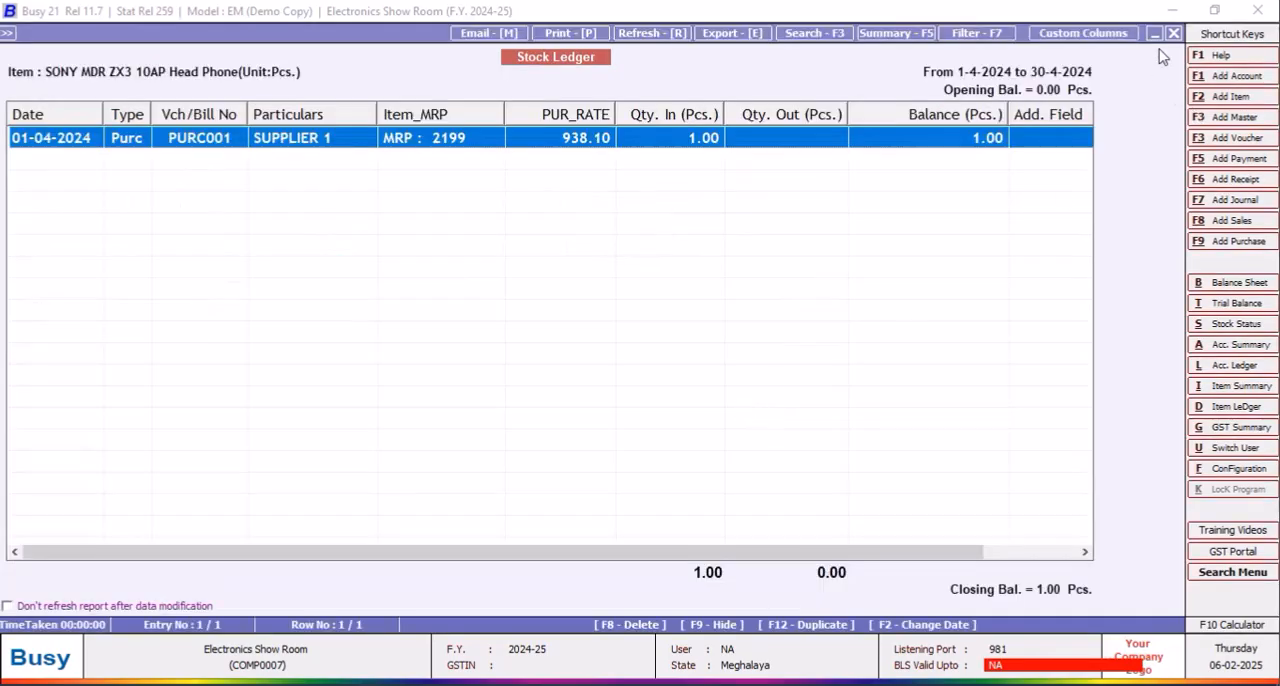
Step: Reload the head phone's stock ledger and widen the NETT_RATE(PURC.) column to fit its full heading
{"action": "key", "text": "Escape"}
{"action": "left_click", "coordinate": [299, 343]}
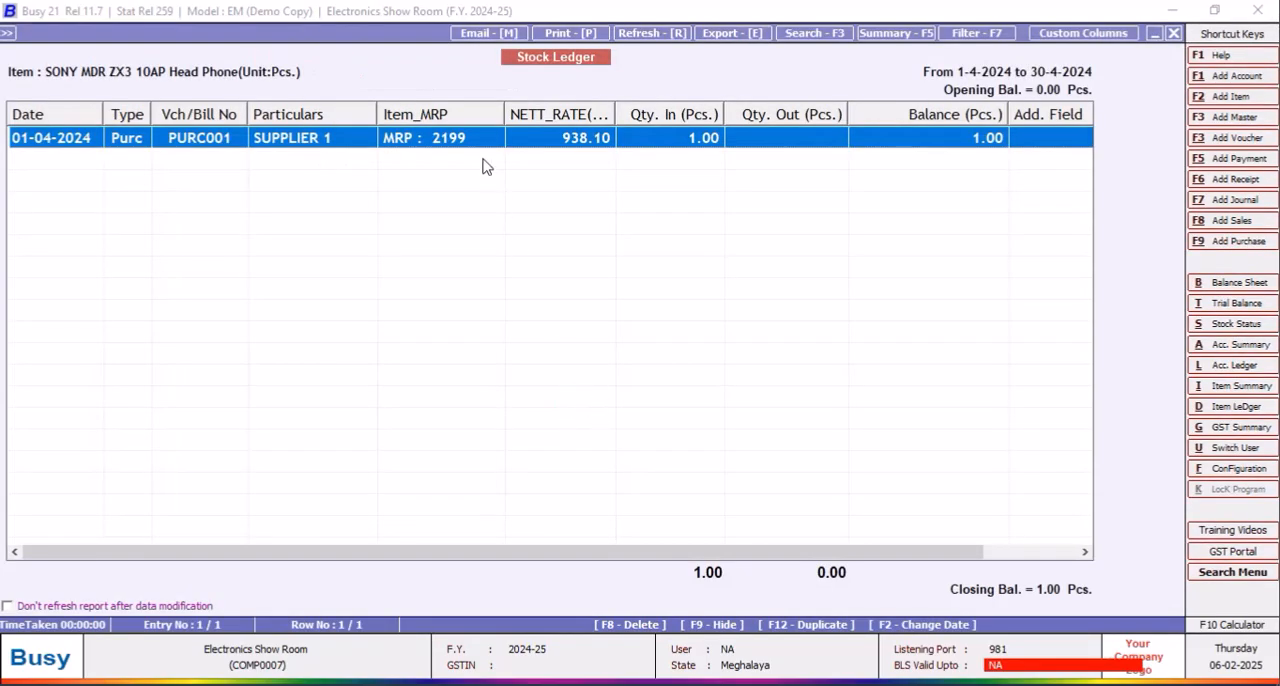
{"action": "left_click_drag", "start_coordinate": [616, 114], "coordinate": [664, 114]}
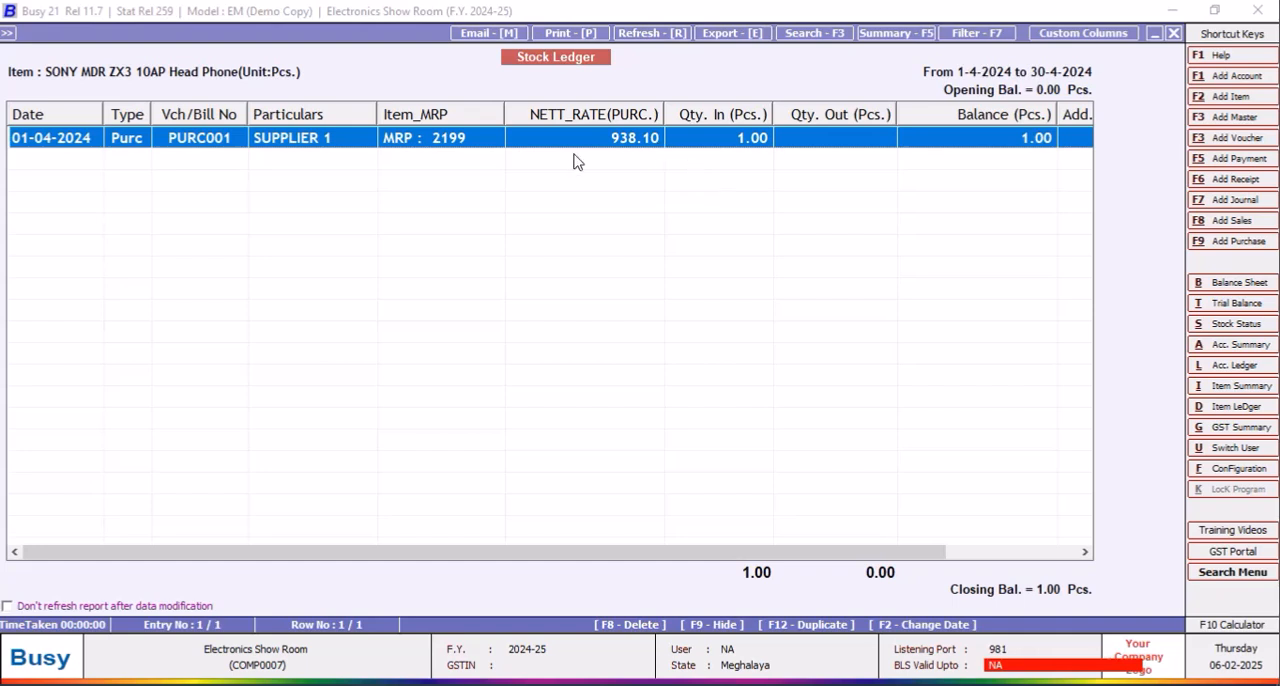
Step: Close the stock ledger and open purchase voucher PURC001 for modification
{"action": "left_click", "coordinate": [1174, 35]}
{"action": "left_click", "coordinate": [1174, 35]}
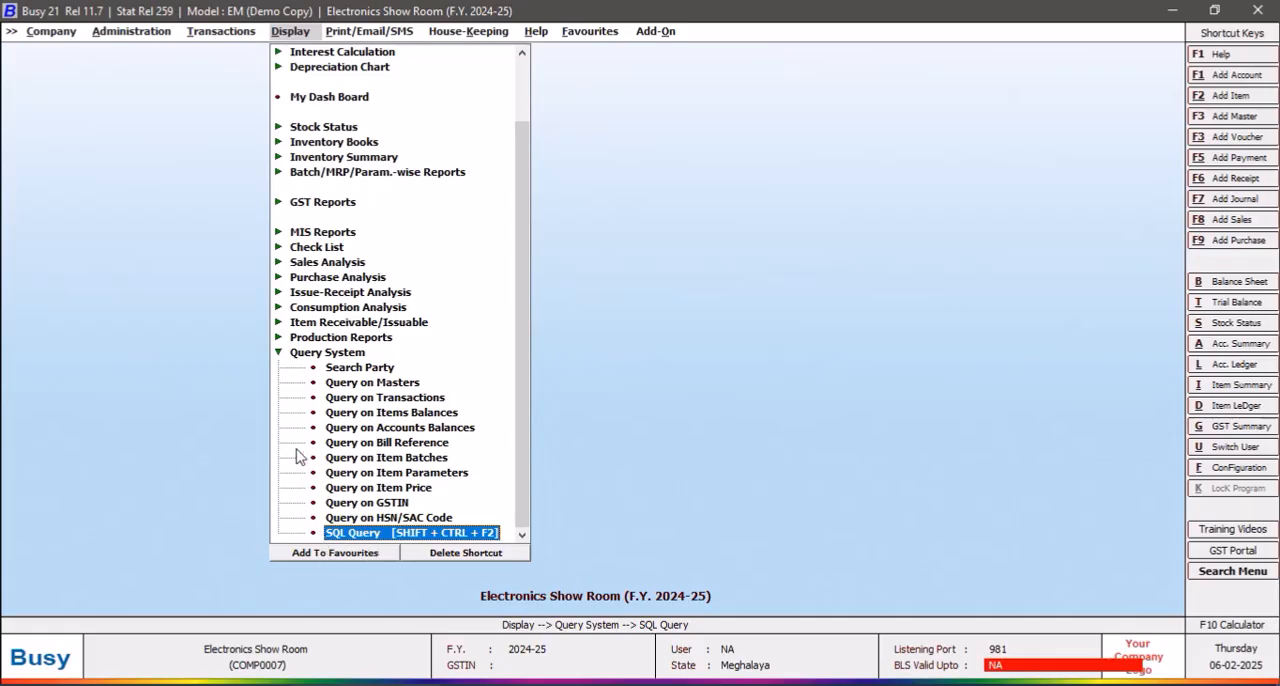
{"action": "left_click", "coordinate": [279, 353]}
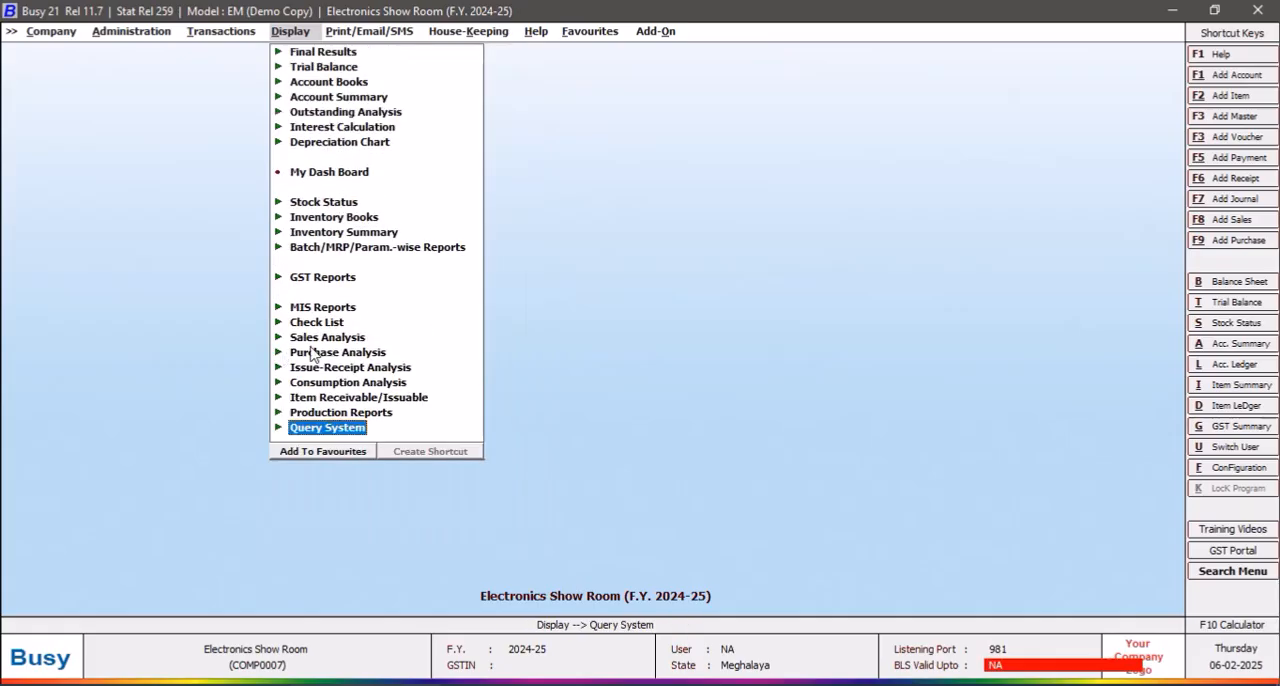
{"action": "left_click", "coordinate": [218, 32]}
{"action": "left_click", "coordinate": [226, 67]}
{"action": "left_click", "coordinate": [252, 99]}
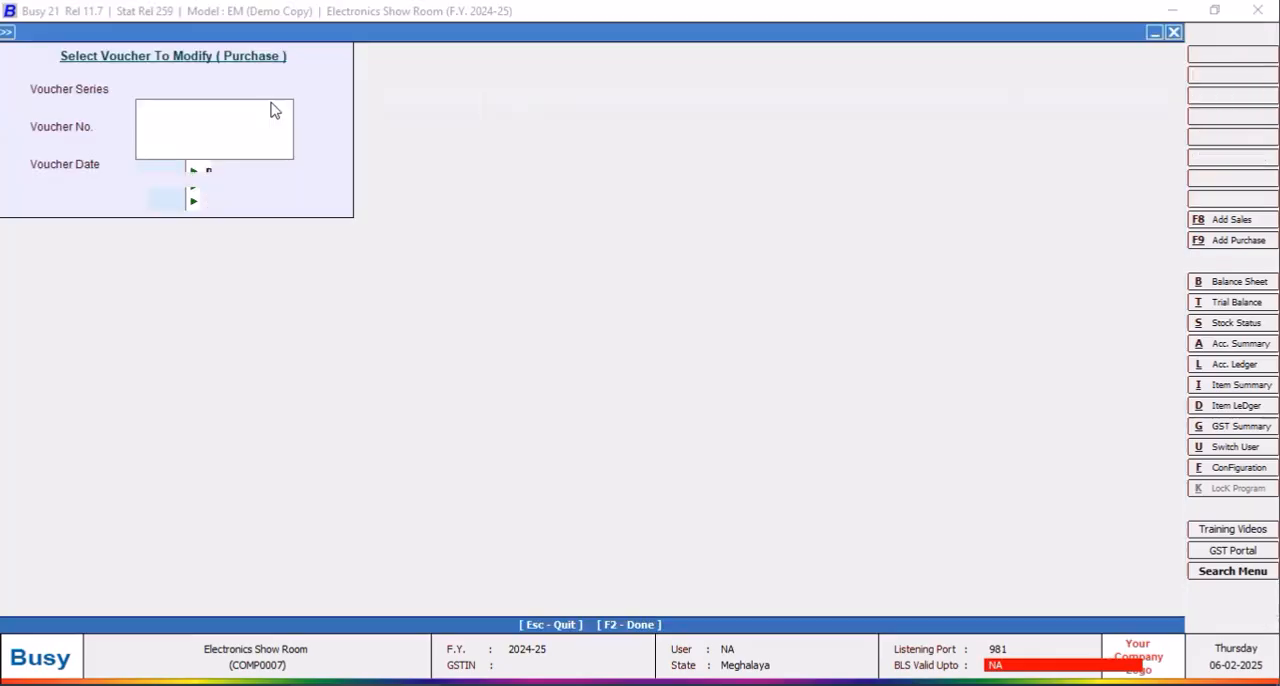
{"action": "key", "text": "Return"}
{"action": "left_click", "coordinate": [173, 199]}
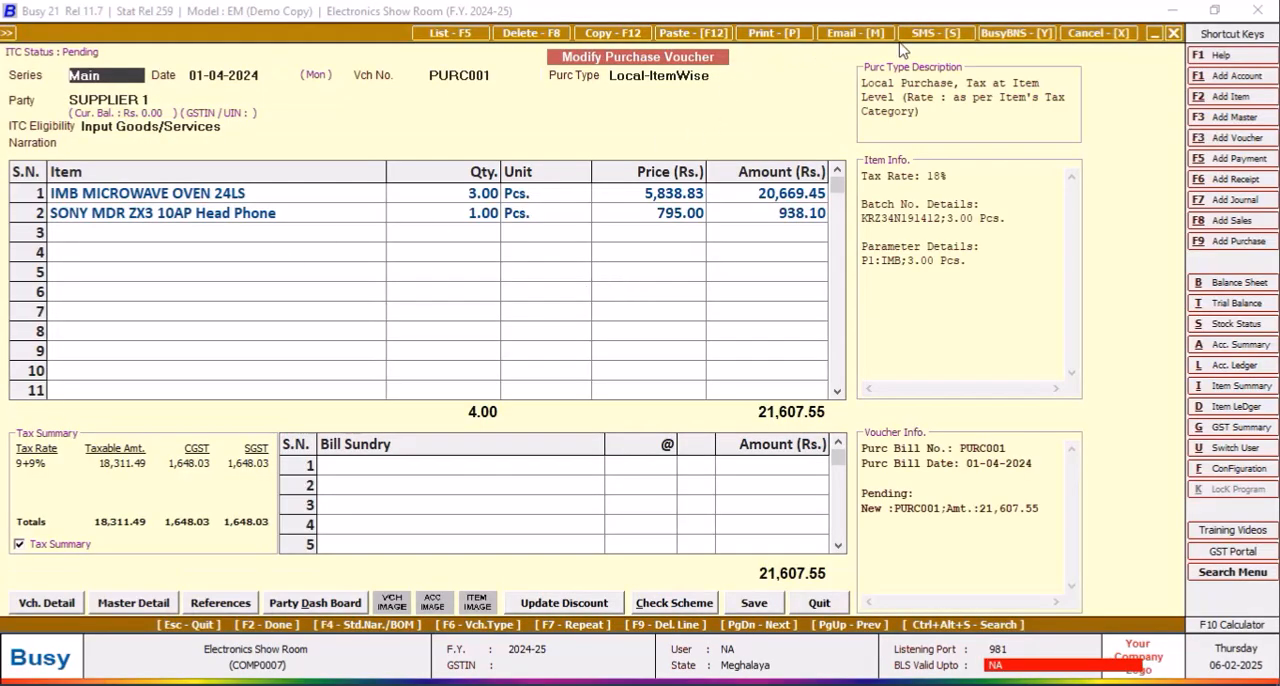
Step: Duplicate the purchase voucher with date 15-04-2024 and voucher number 002 for SUPPLIER 1, accepting the unregistered party
{"action": "left_click", "coordinate": [617, 36]}
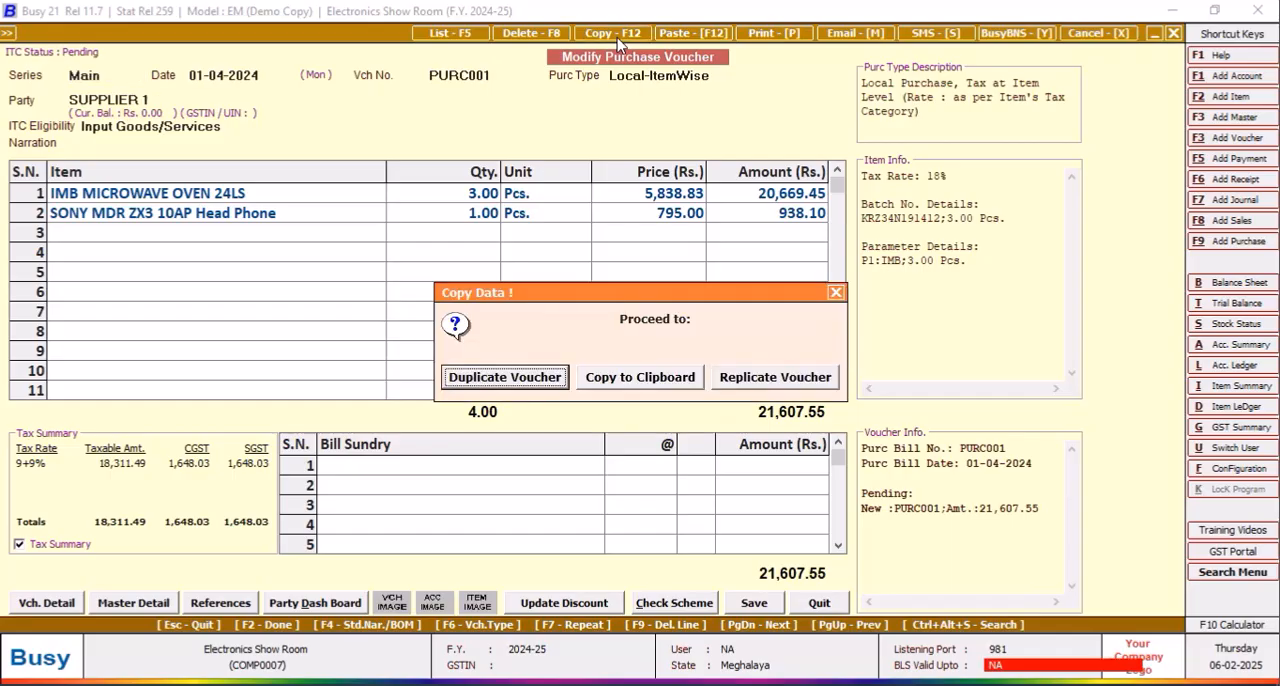
{"action": "left_click", "coordinate": [549, 384]}
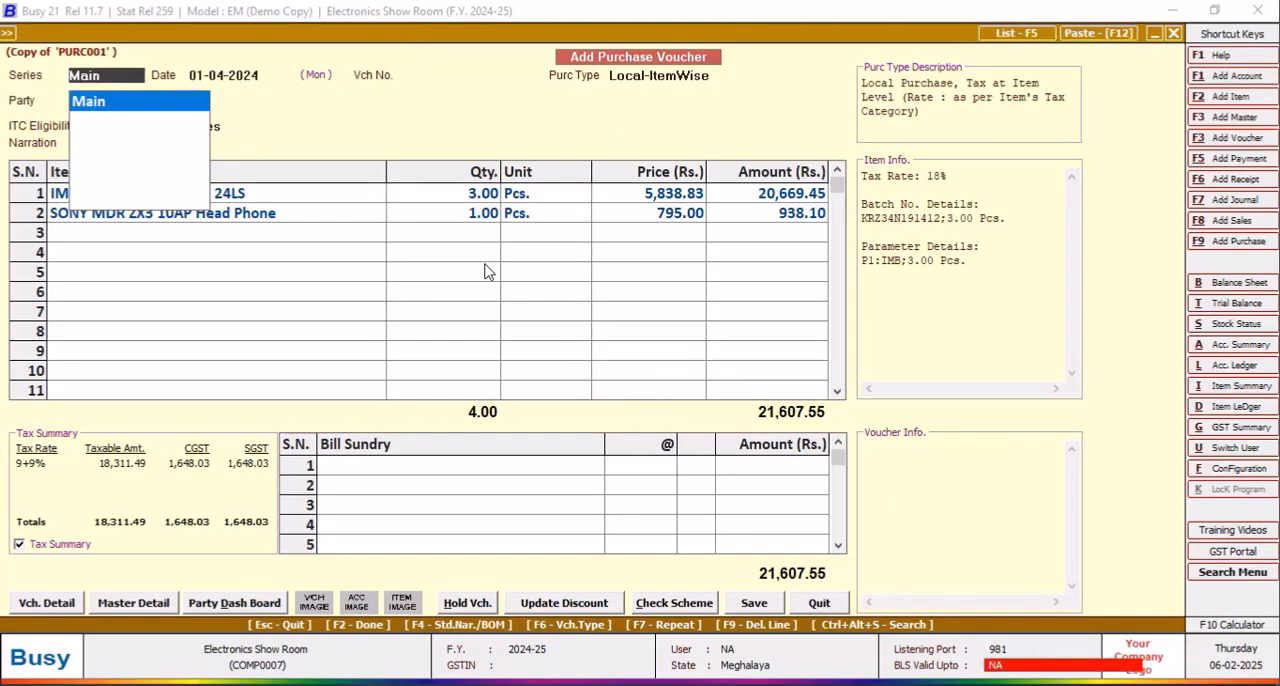
{"action": "key", "text": "Return"}
{"action": "type", "text": "15"}
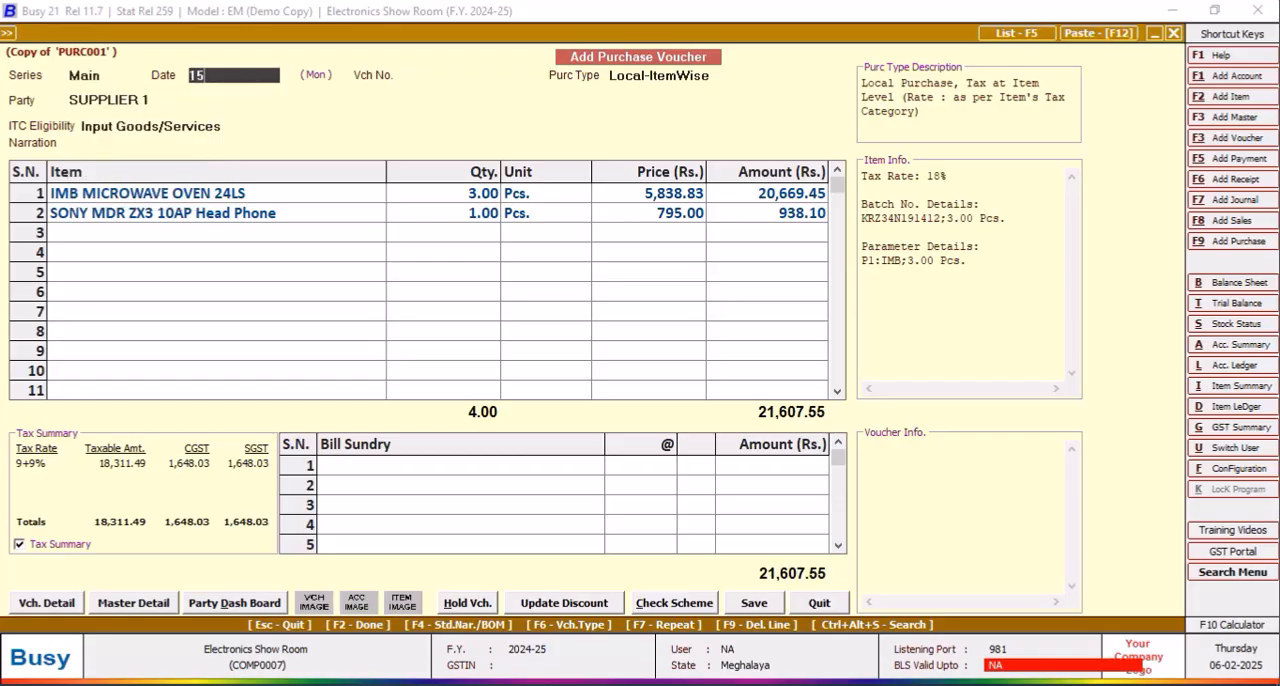
{"action": "key", "text": "Return"}
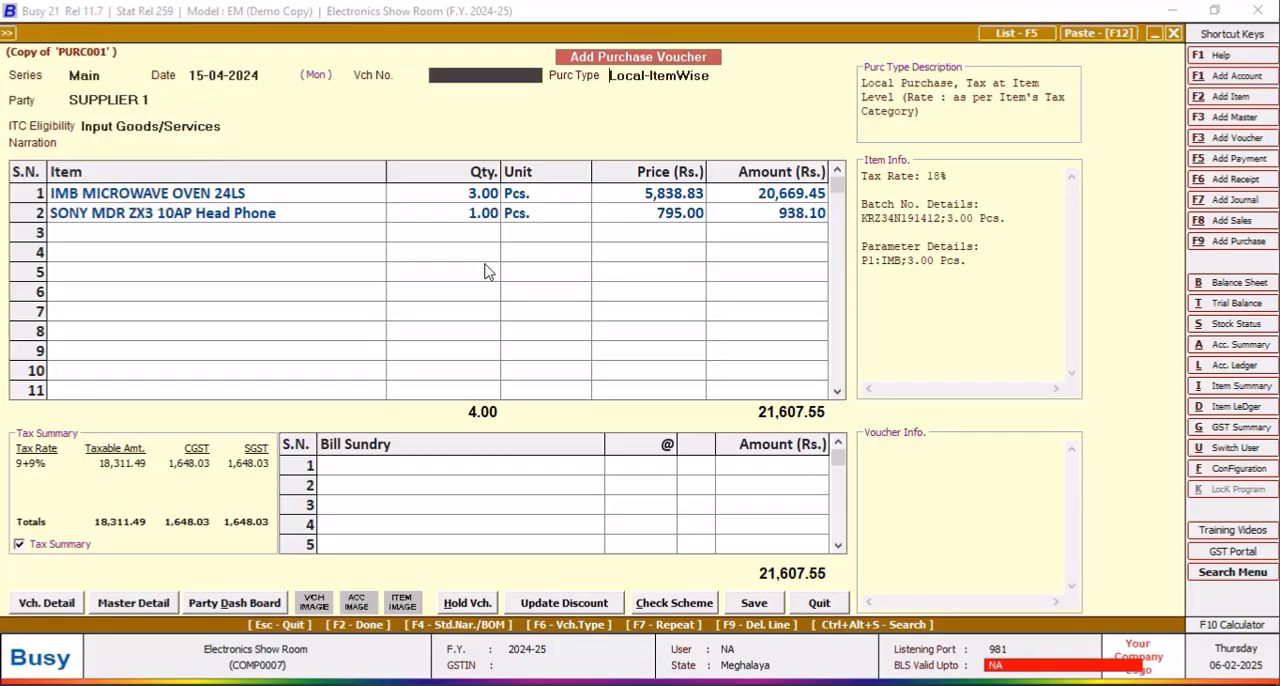
{"action": "key", "text": "Return"}
{"action": "key", "text": "Return"}
{"action": "key", "text": "Return"}
{"action": "key", "text": "Return"}
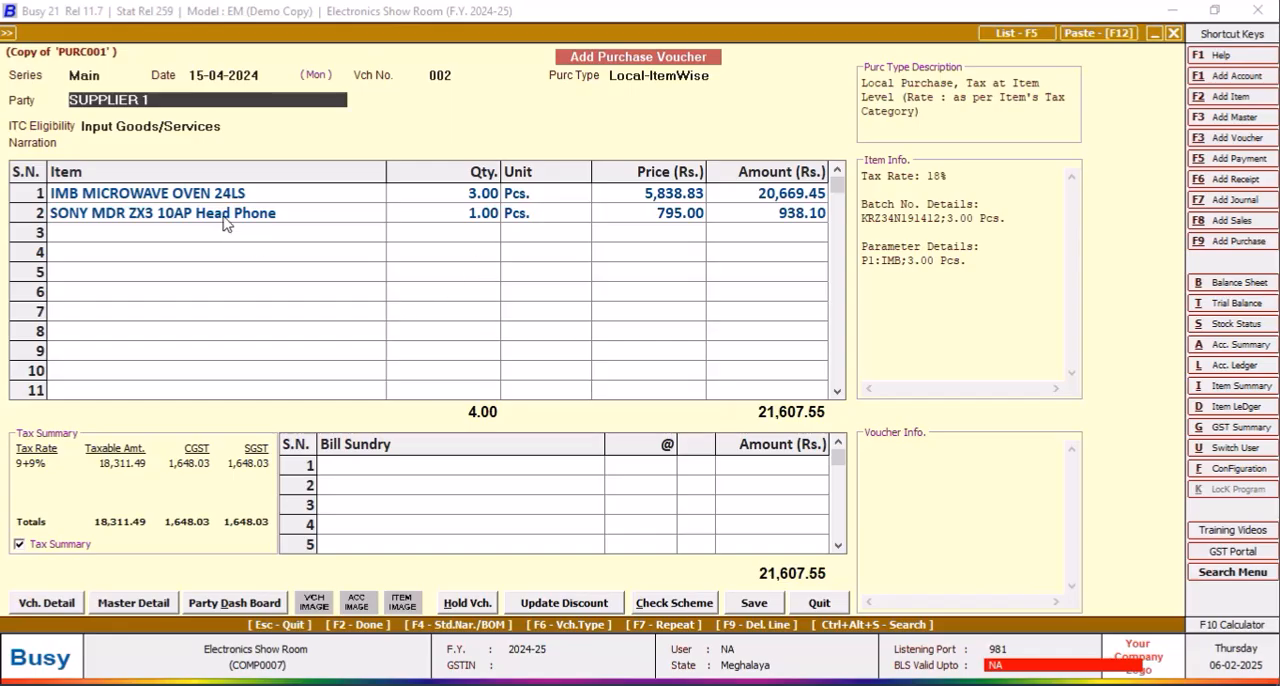
{"action": "key", "text": "Return"}
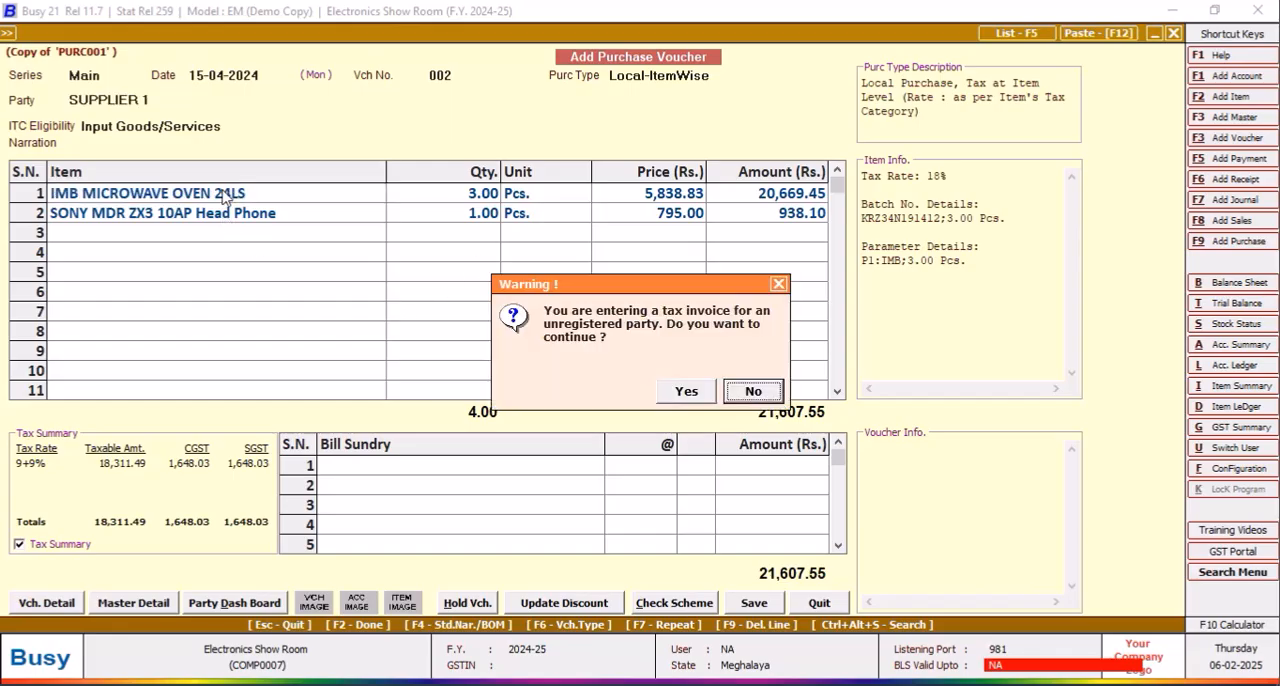
{"action": "left_click", "coordinate": [686, 392]}
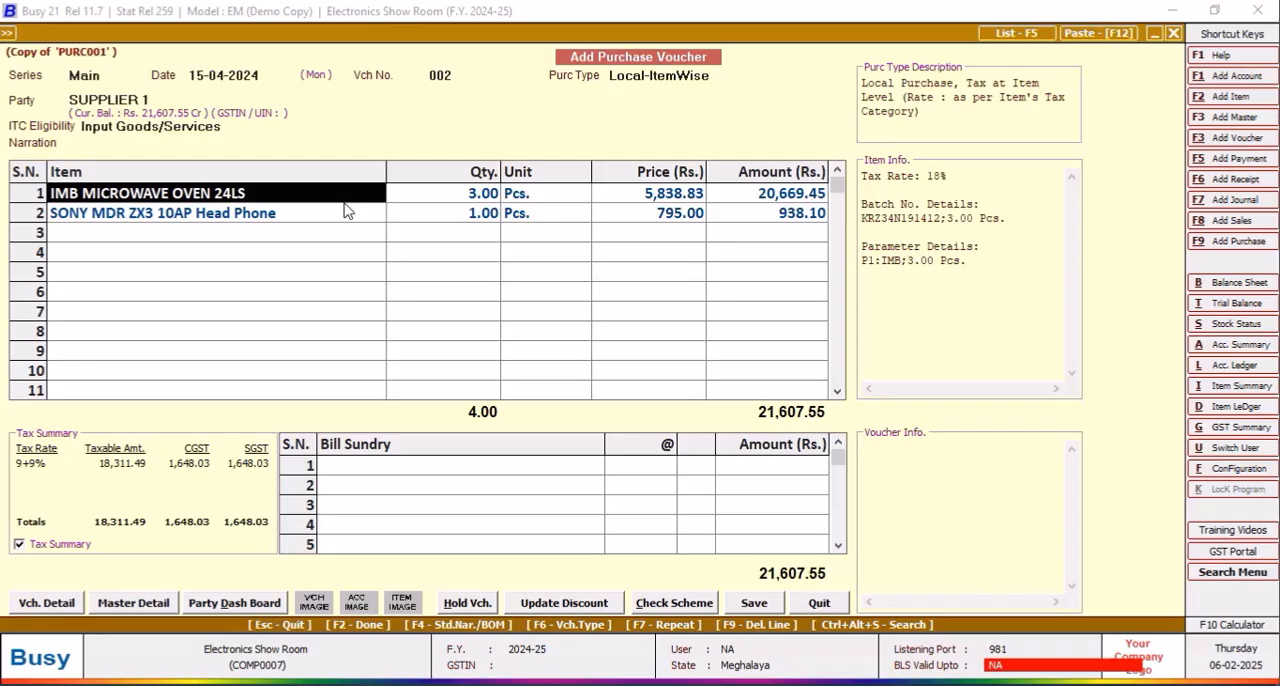
Step: Delete the microwave oven line from the duplicated voucher and set the head phone's price to 830
{"action": "key", "text": "F9"}
{"action": "left_click", "coordinate": [690, 194]}
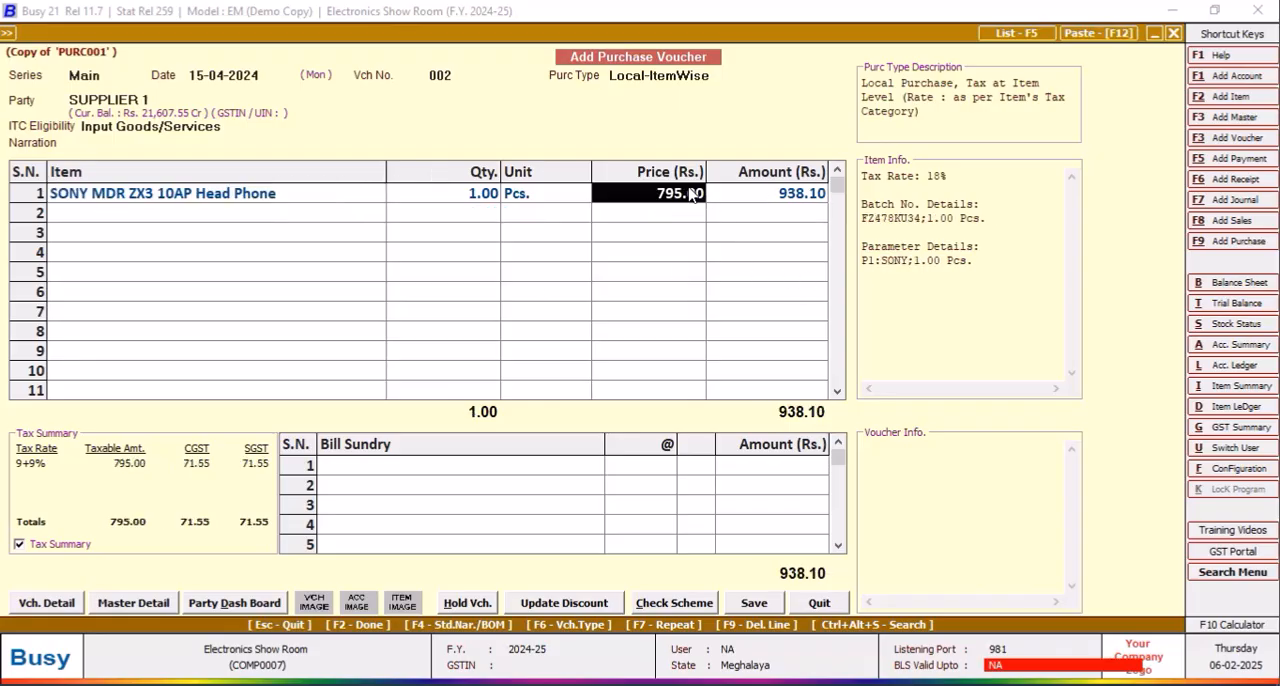
{"action": "type", "text": "8"}
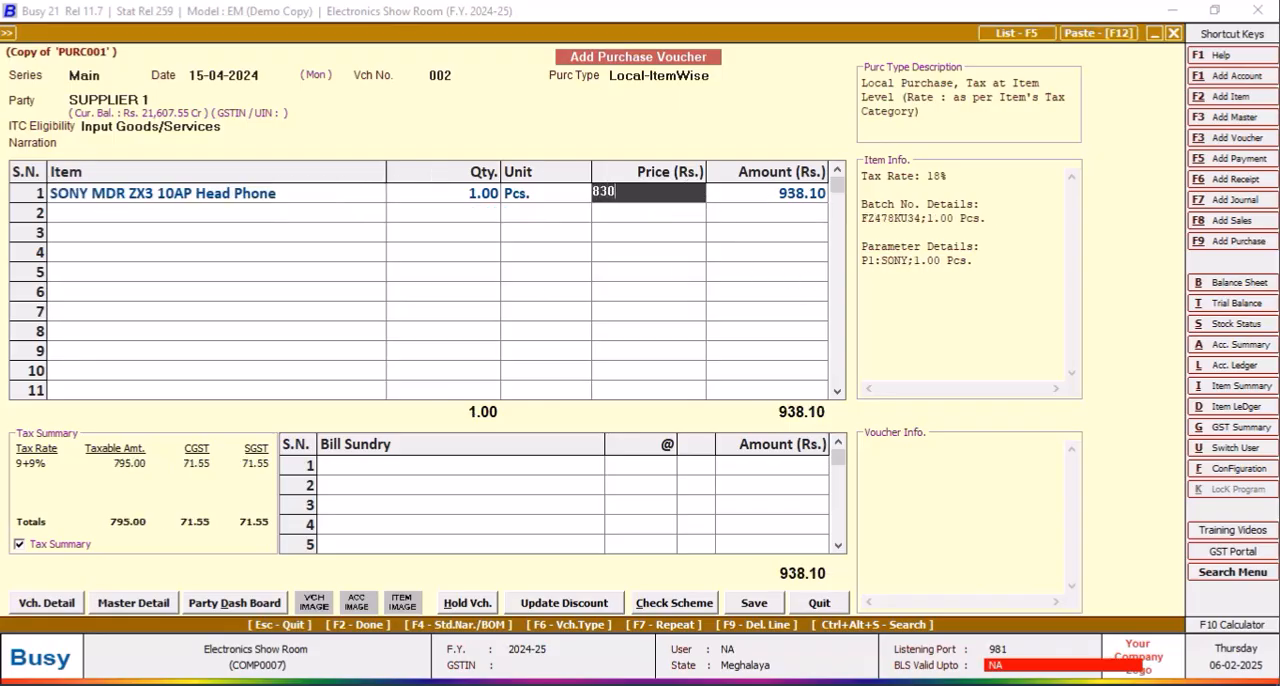
{"action": "type", "text": "30"}
{"action": "key", "text": "Return"}
{"action": "key", "text": "Return"}
{"action": "key", "text": "Return"}
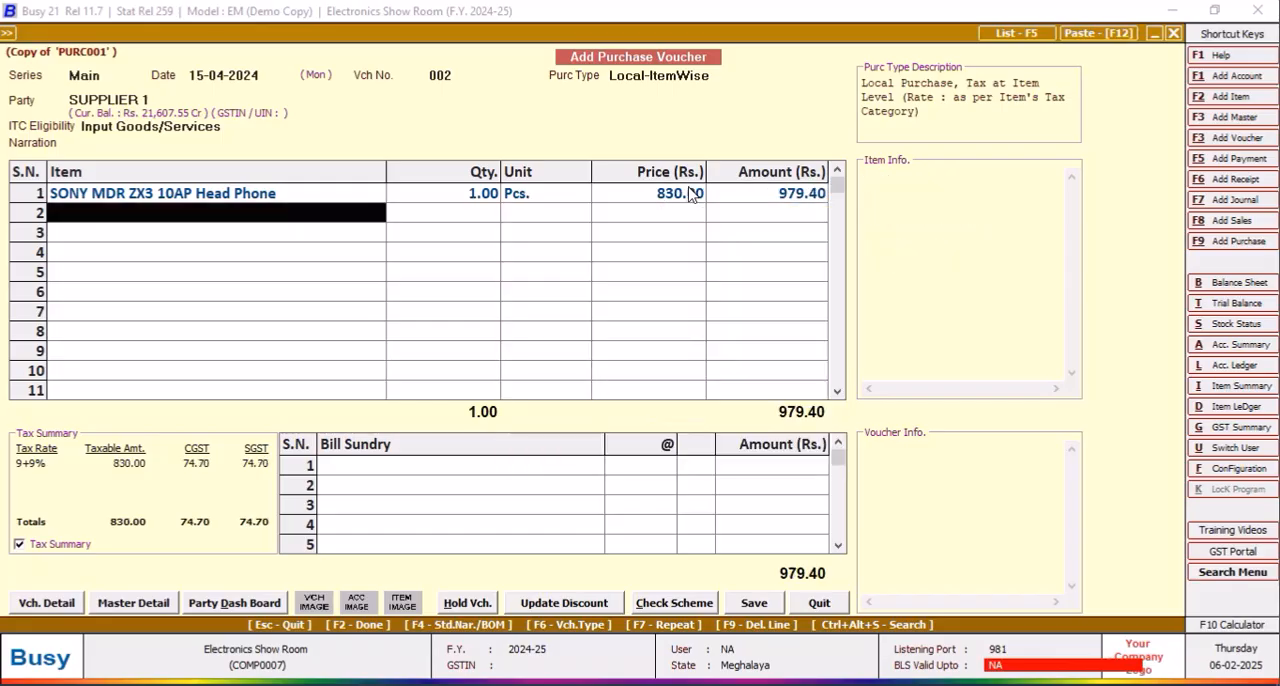
Step: Try to save the duplicated voucher with a new bill reference, decline the duplicate batch, and quit the voucher
{"action": "left_click", "coordinate": [755, 603]}
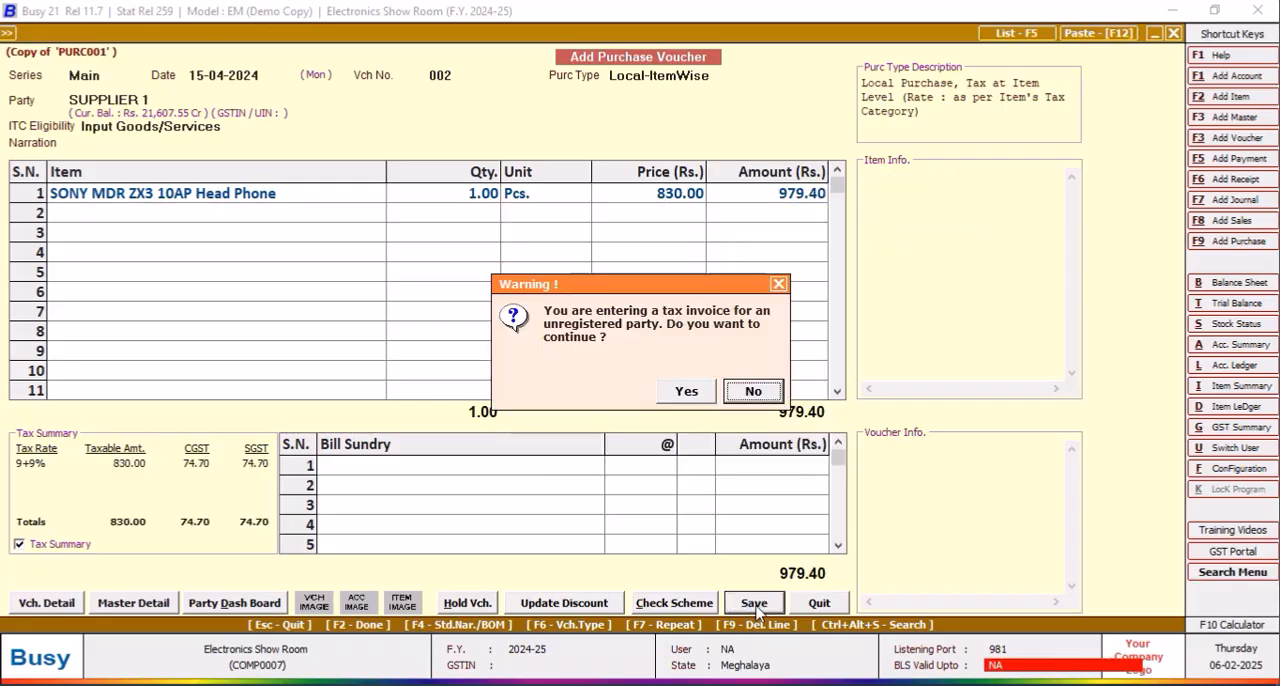
{"action": "left_click", "coordinate": [693, 396]}
{"action": "left_click", "coordinate": [644, 412]}
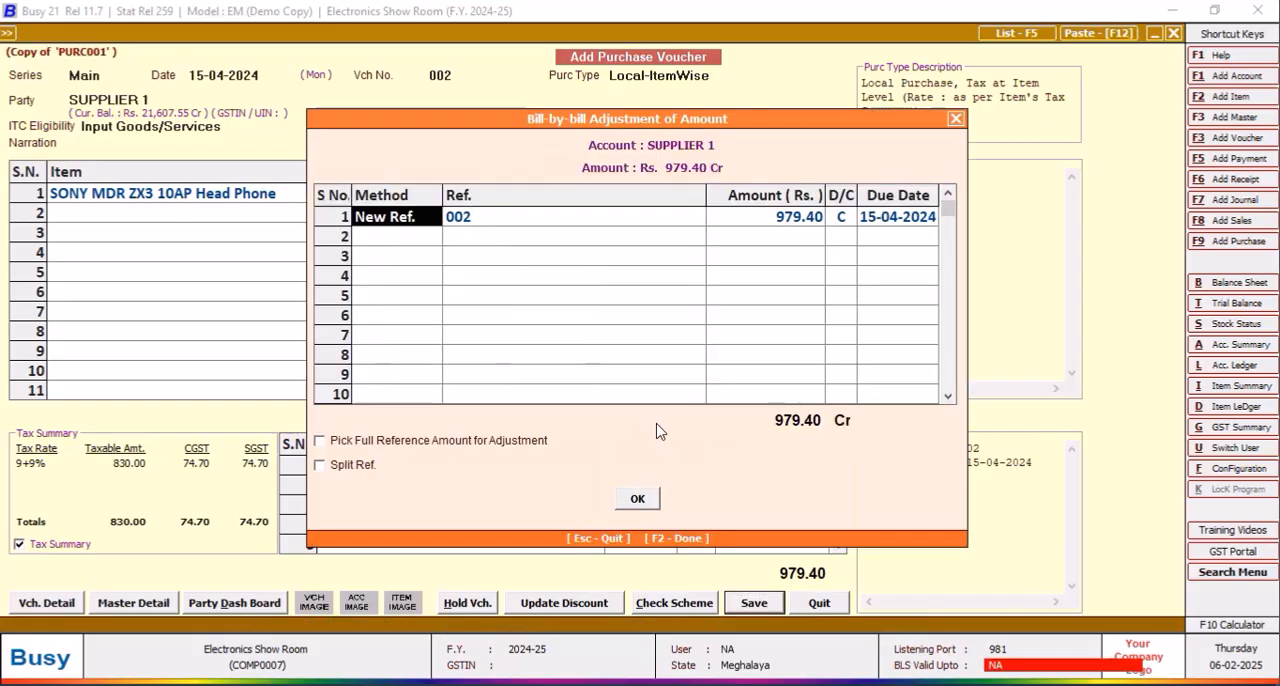
{"action": "left_click", "coordinate": [640, 499]}
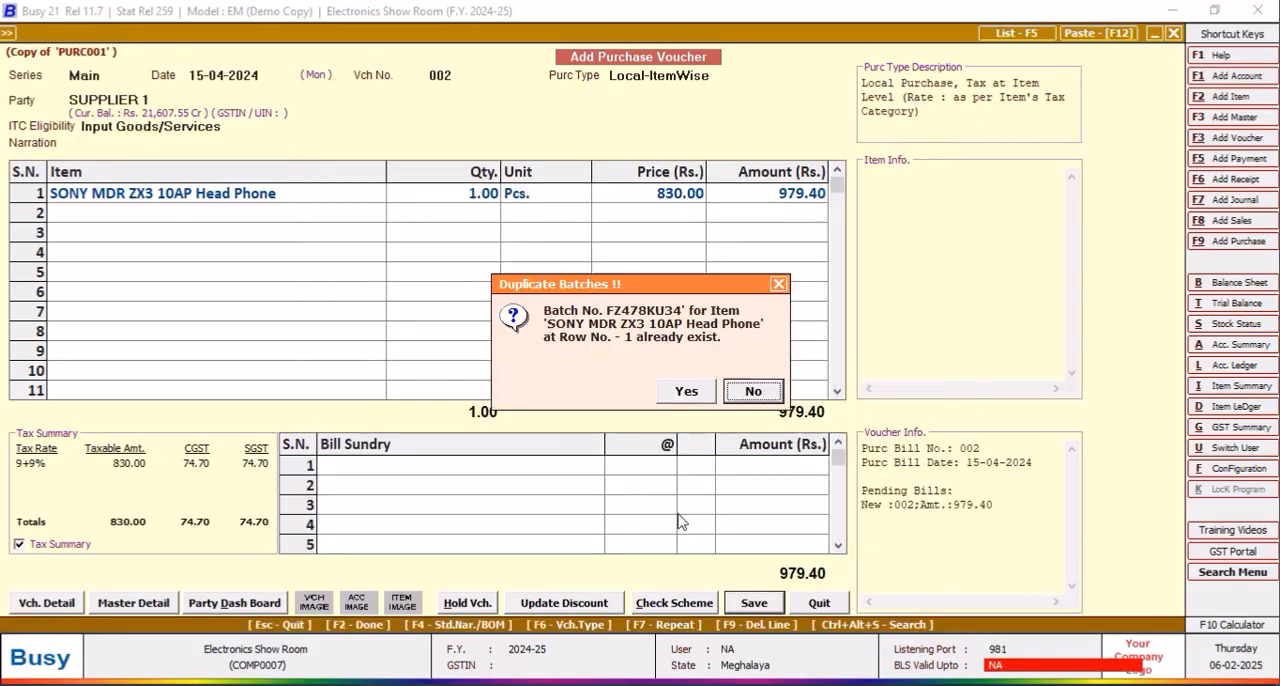
{"action": "left_click", "coordinate": [760, 396]}
{"action": "left_click", "coordinate": [822, 606]}
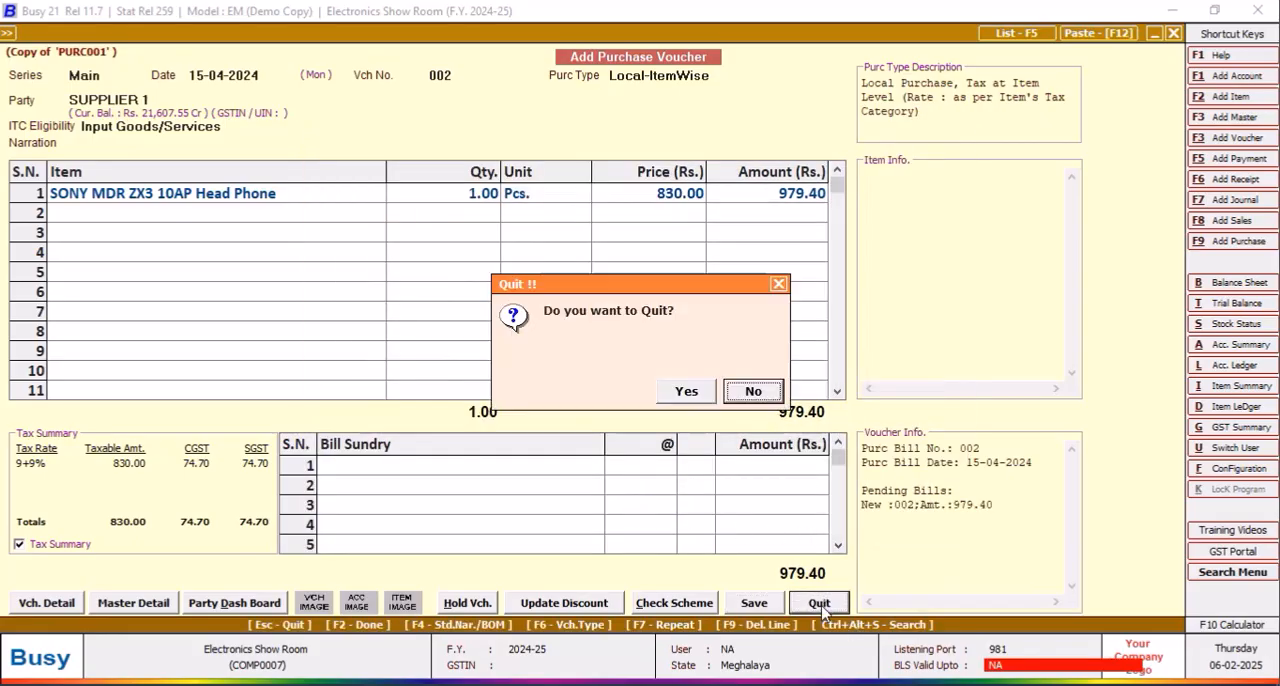
{"action": "key", "text": "y"}
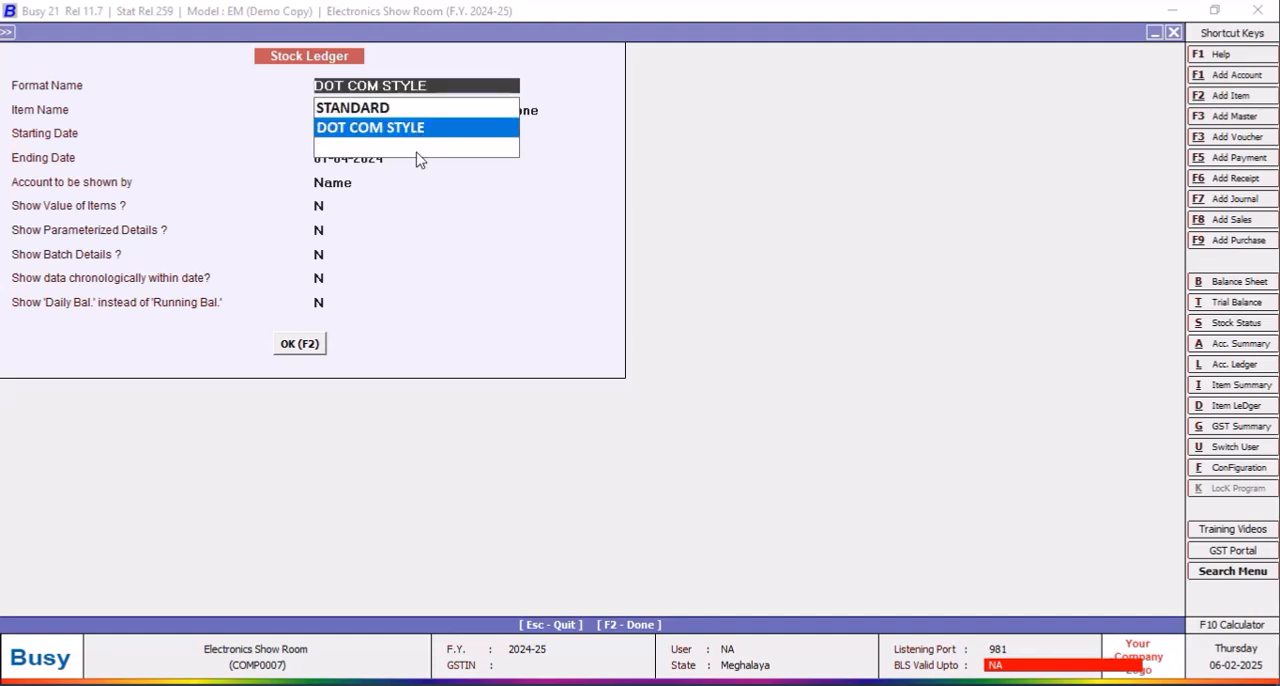
Step: View the head phone's DOT COM STYLE stock ledger with the ending date extended to 30-04-2024
{"action": "left_click", "coordinate": [312, 345]}
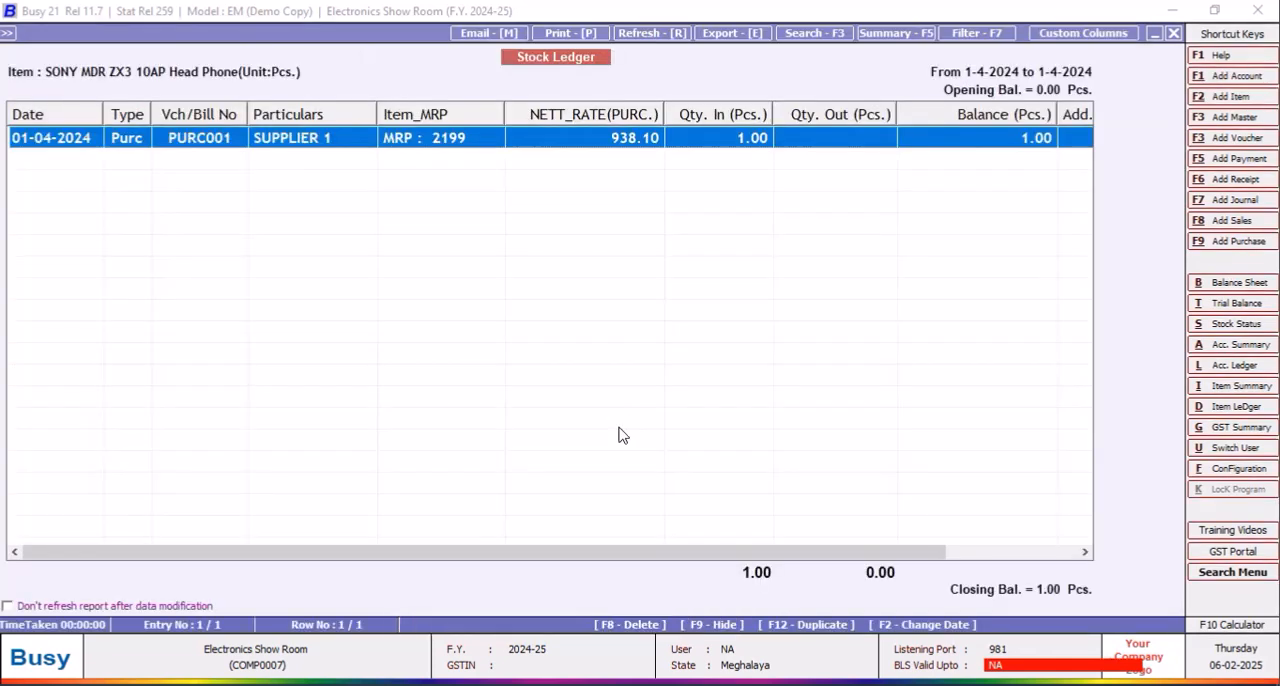
{"action": "left_click", "coordinate": [1174, 33]}
{"action": "key", "text": "Return"}
{"action": "key", "text": "Return"}
{"action": "key", "text": "Return"}
{"action": "type", "text": "30/4"}
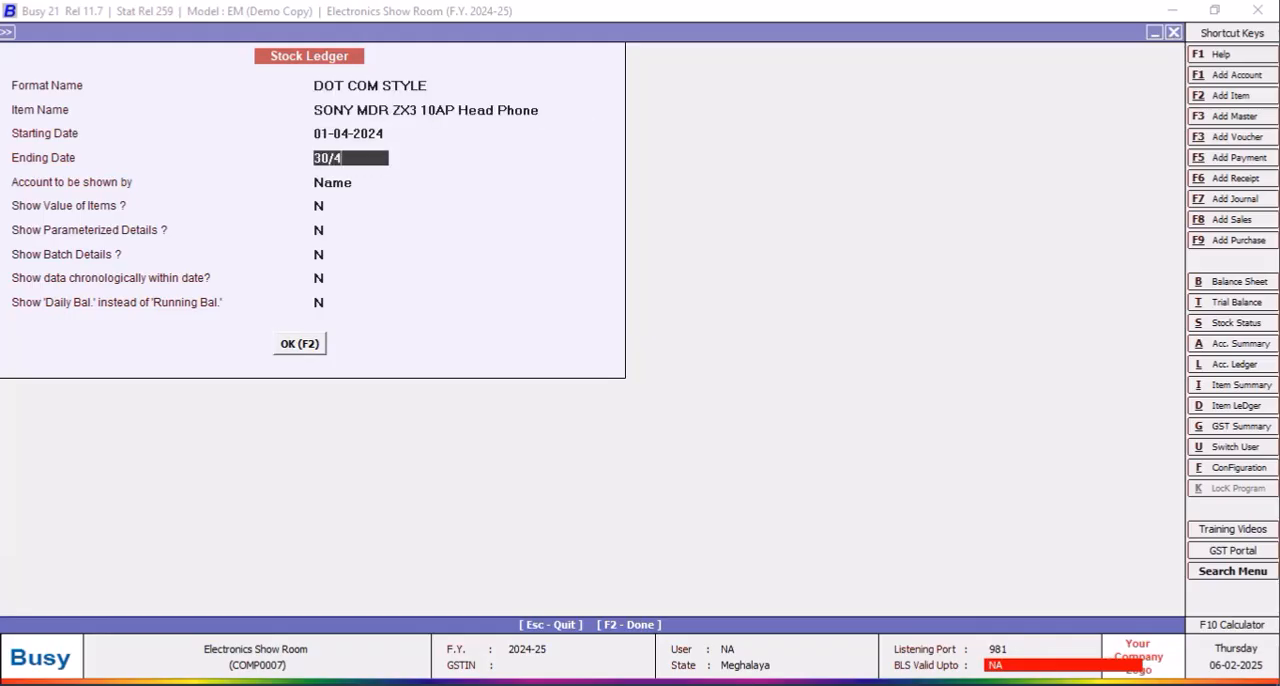
{"action": "key", "text": "Return"}
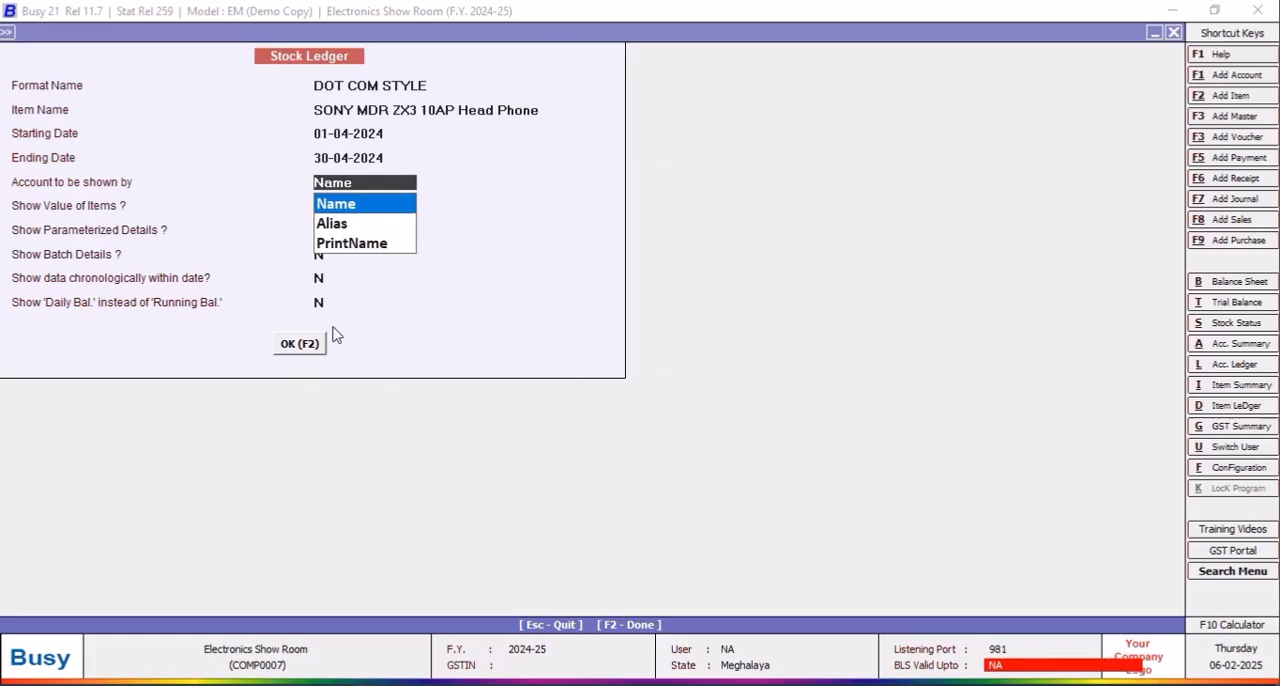
{"action": "left_click", "coordinate": [282, 349]}
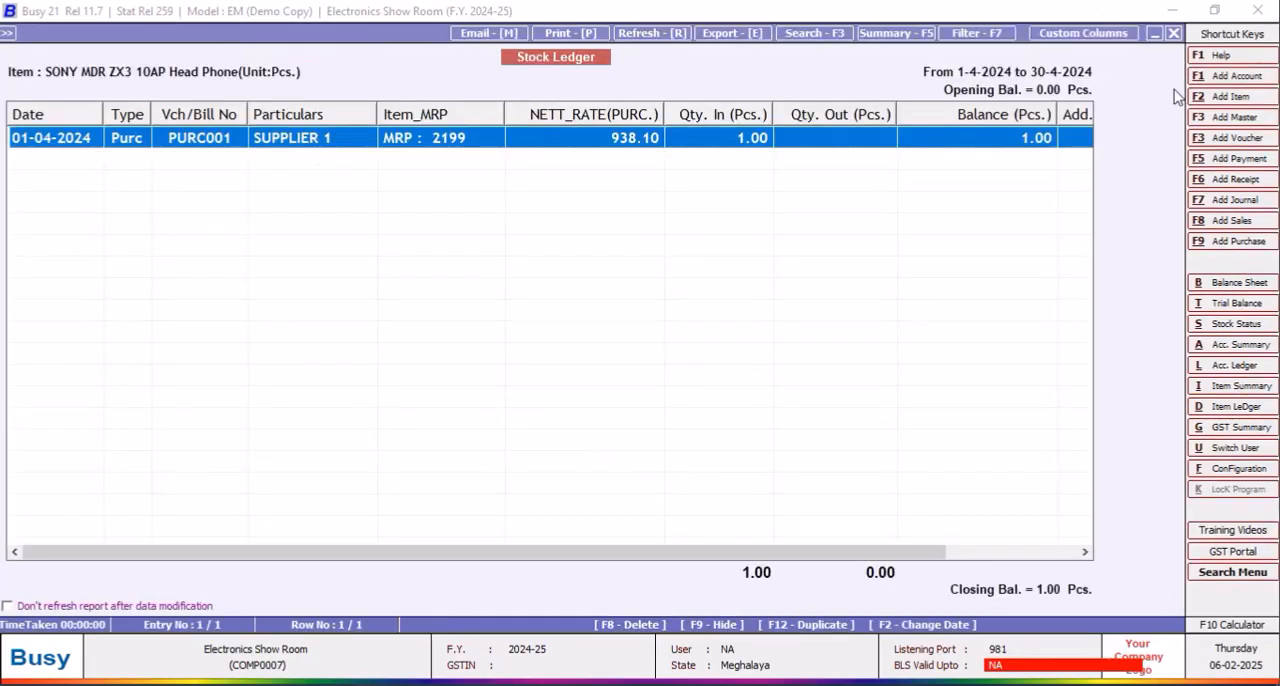
{"action": "left_click", "coordinate": [1175, 37]}
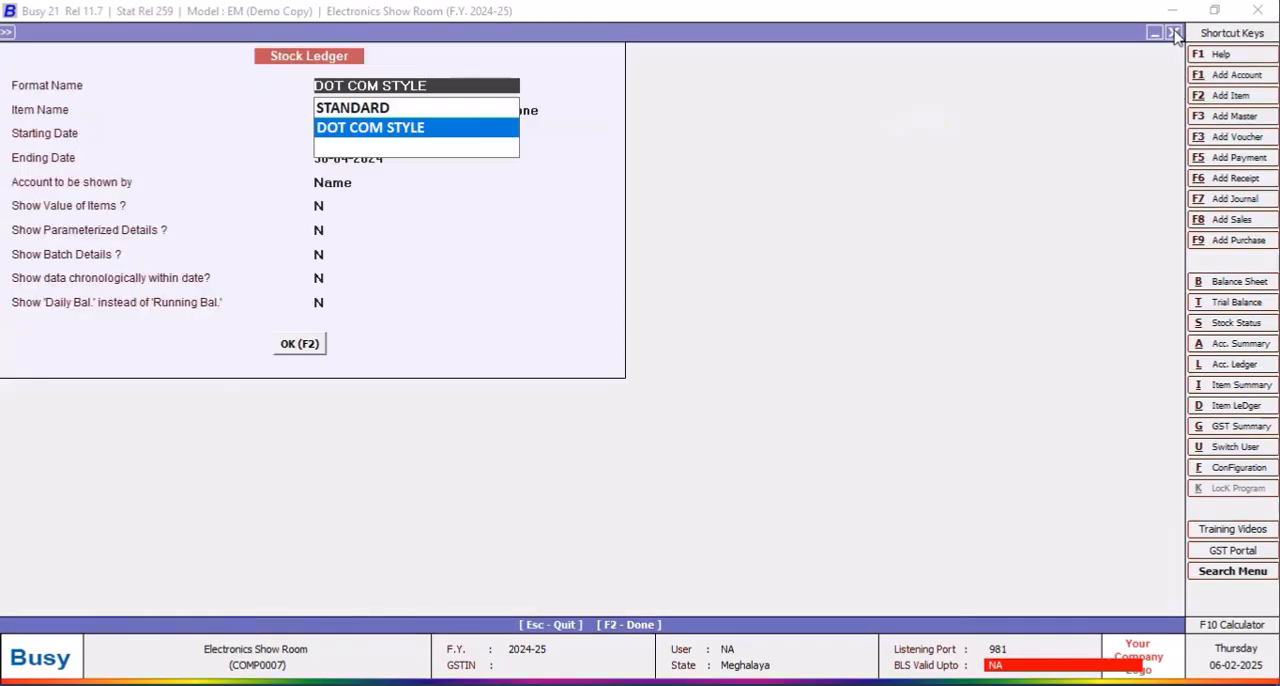
Step: Exit the stock ledger and open purchase voucher PURC001 of the Main series for modification
{"action": "left_click", "coordinate": [1175, 35]}
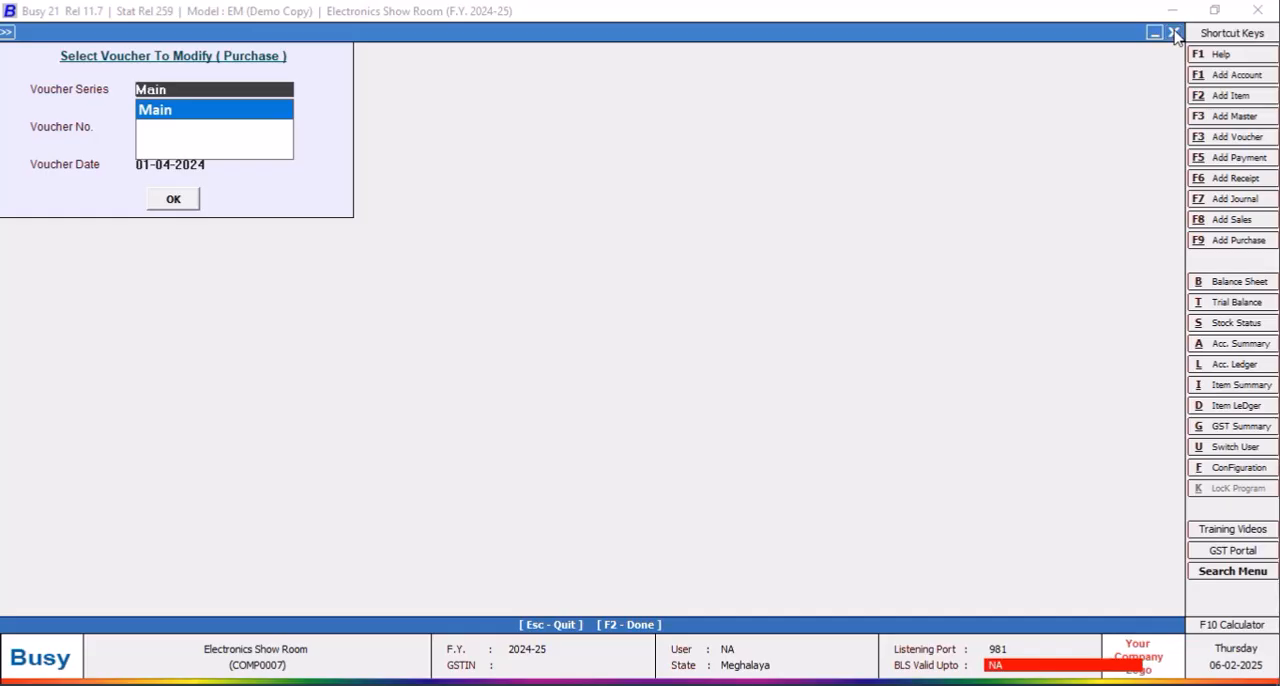
{"action": "left_click", "coordinate": [1175, 35]}
{"action": "left_click", "coordinate": [258, 96]}
{"action": "left_click", "coordinate": [184, 132]}
{"action": "left_click", "coordinate": [186, 200]}
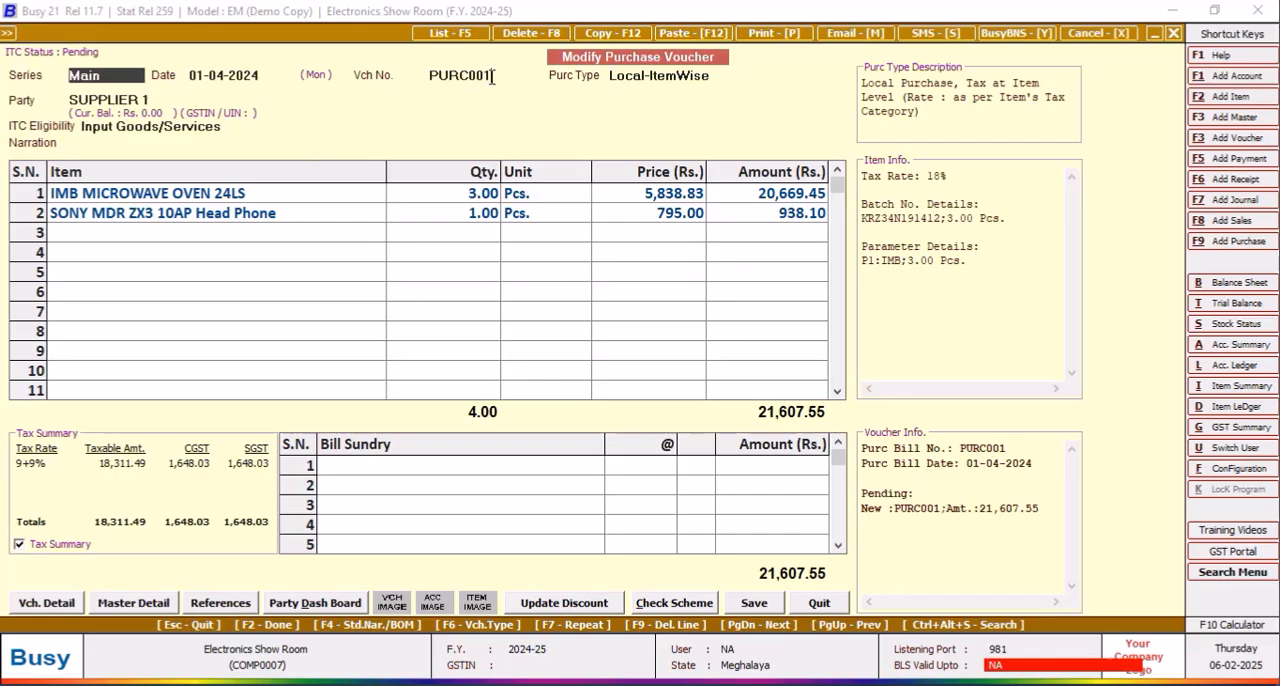
{"action": "left_click", "coordinate": [492, 76]}
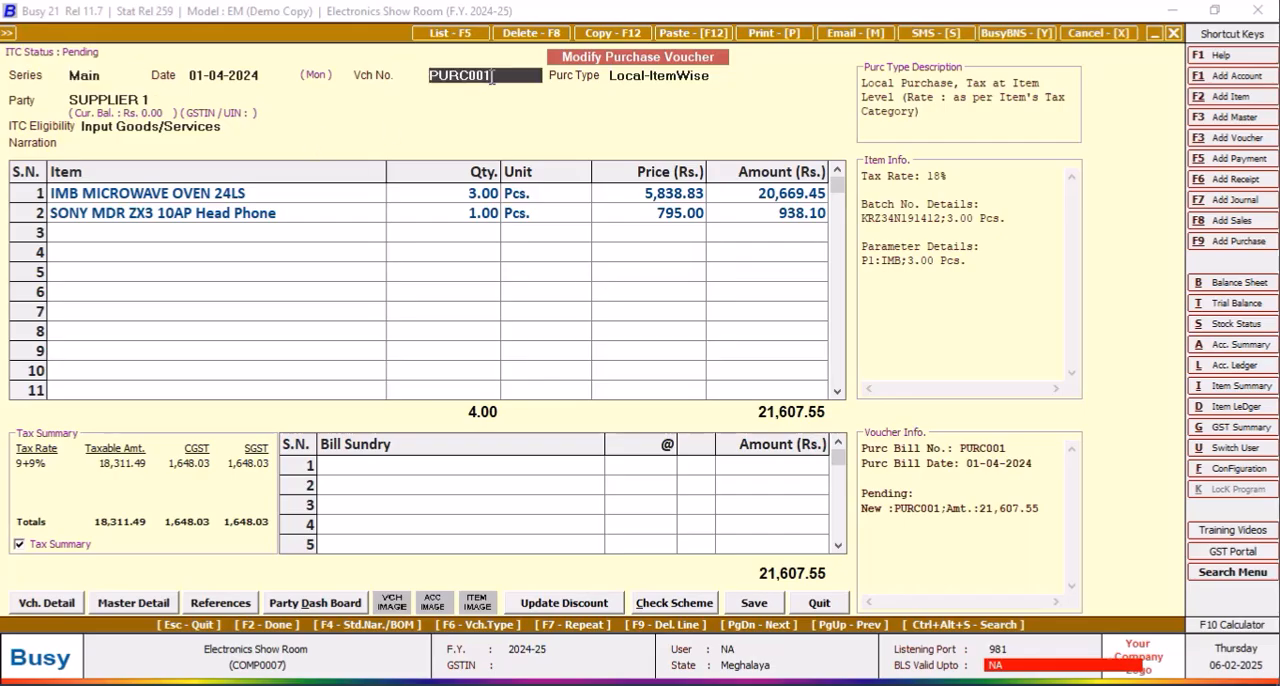
{"action": "right_click", "coordinate": [455, 80]}
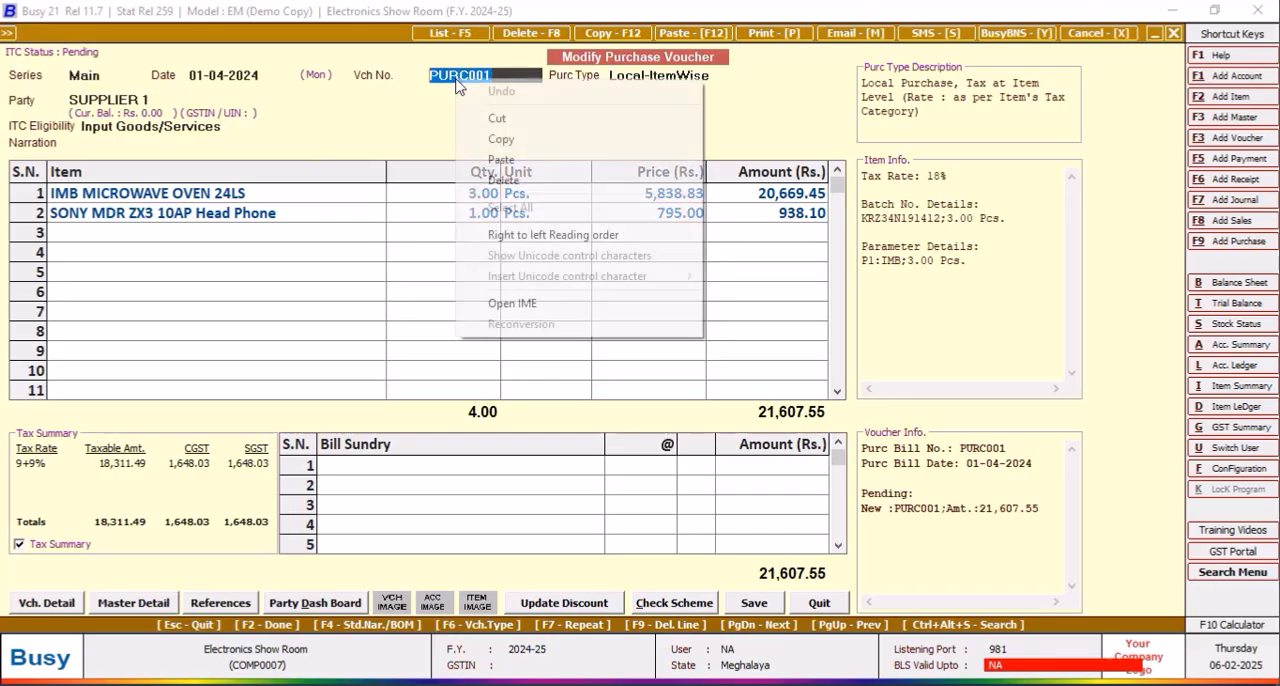
{"action": "left_click", "coordinate": [502, 134]}
{"action": "left_click", "coordinate": [1175, 36]}
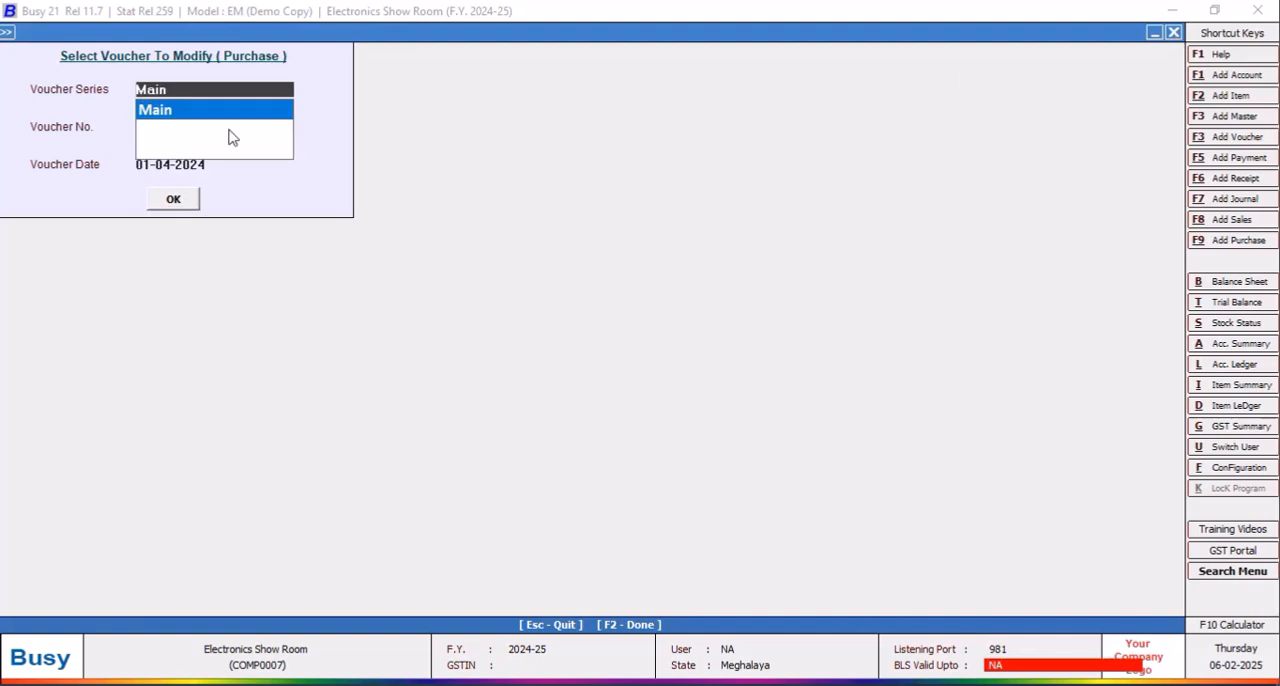
{"action": "left_click", "coordinate": [204, 121]}
{"action": "left_click", "coordinate": [188, 196]}
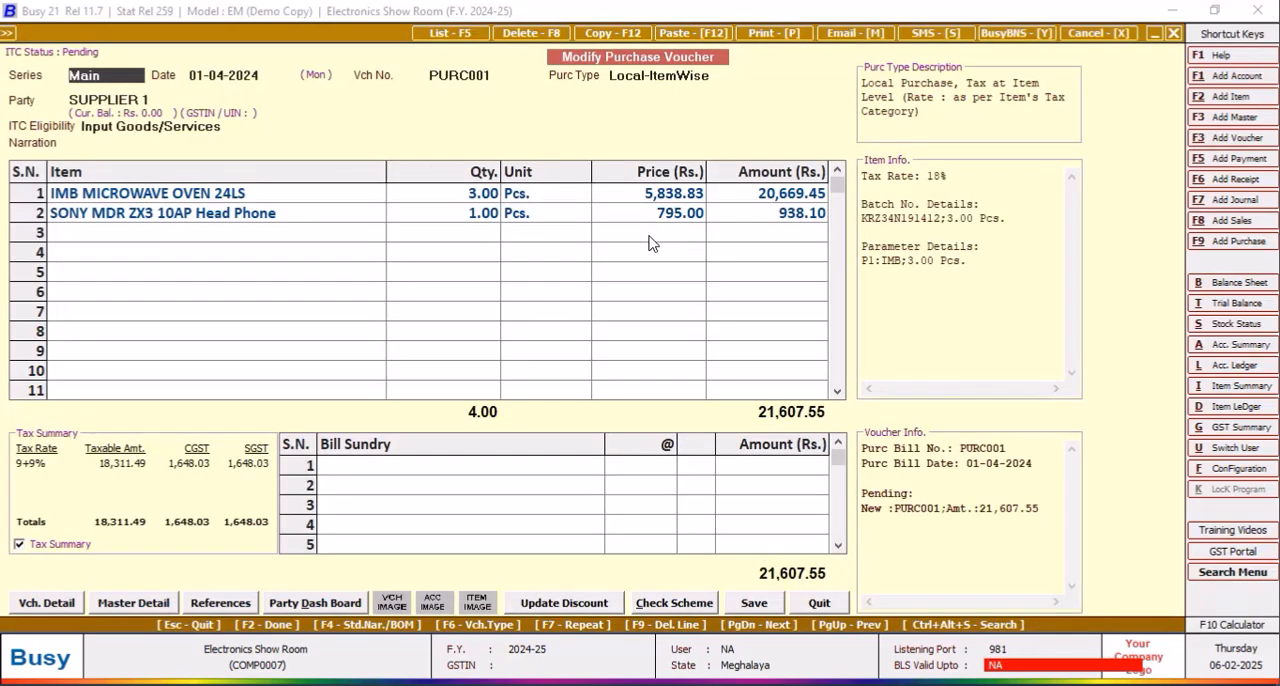
{"action": "key", "text": "Page_Up"}
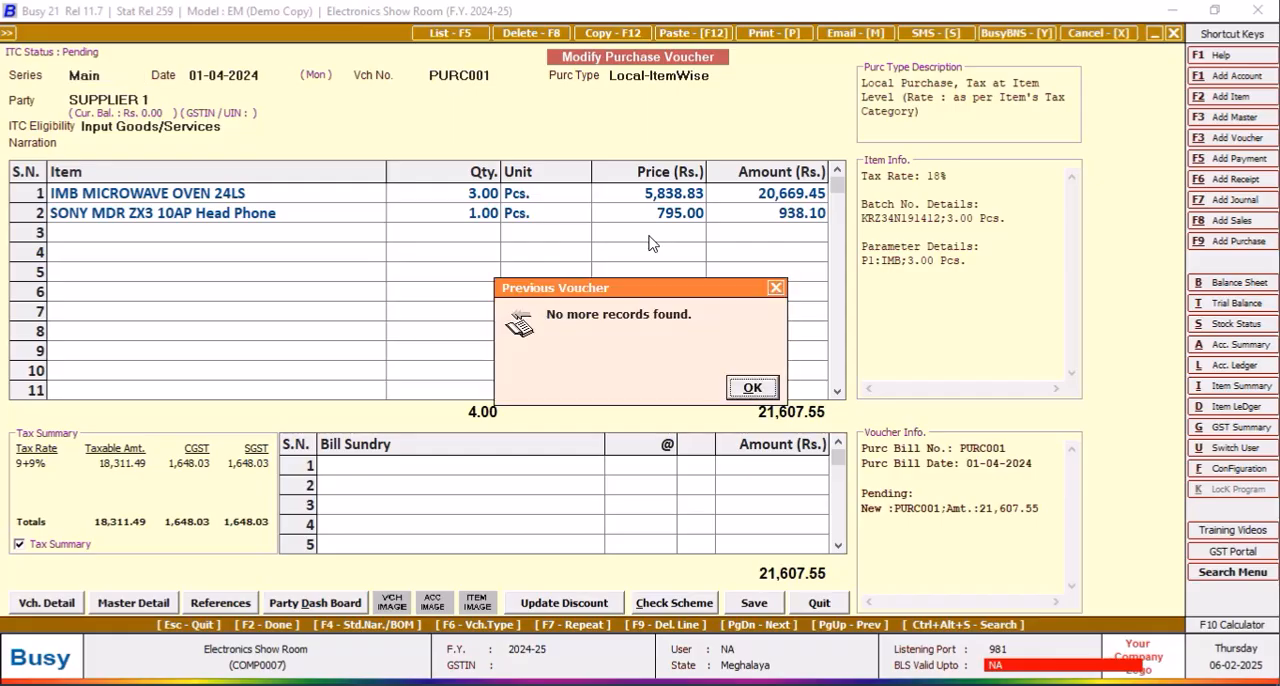
{"action": "left_click", "coordinate": [760, 389]}
{"action": "left_click", "coordinate": [499, 82]}
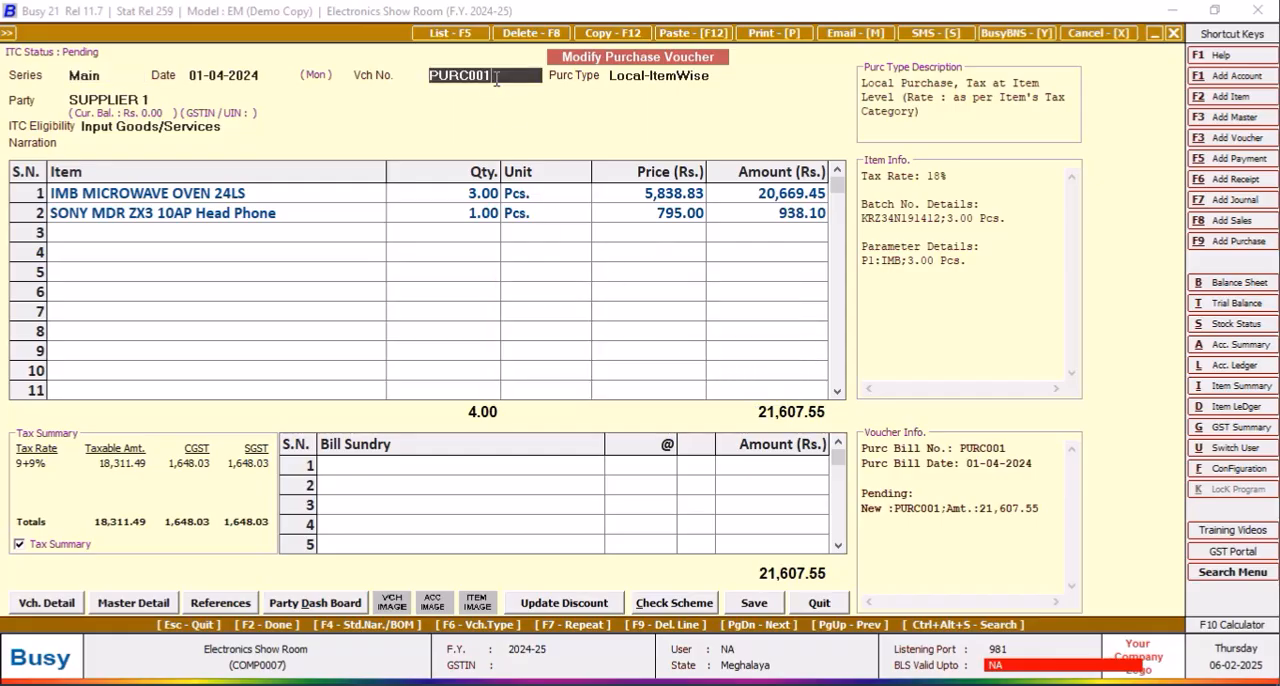
{"action": "left_click", "coordinate": [815, 605]}
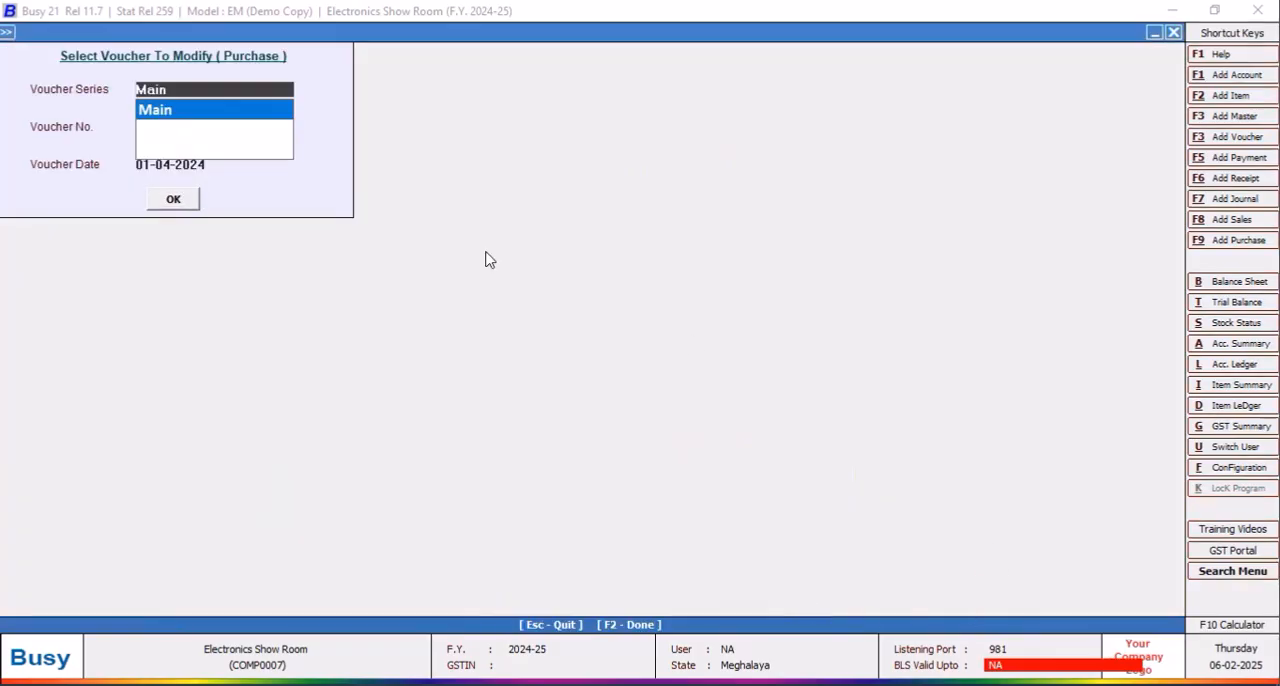
{"action": "left_click", "coordinate": [197, 115]}
{"action": "left_click", "coordinate": [190, 201]}
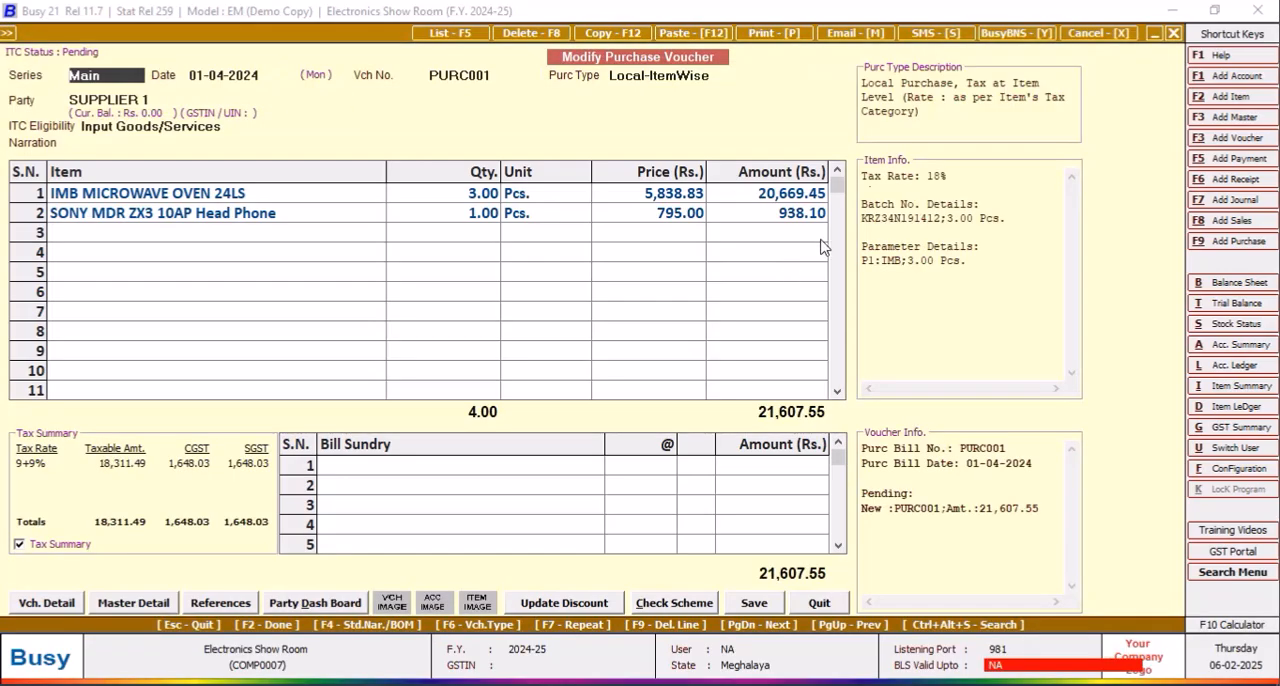
Step: Duplicate voucher PURC001 for SUPPLIER 1 with date 15-04-2024 and voucher number PURC002, accepting the unregistered party
{"action": "left_click", "coordinate": [606, 36]}
{"action": "left_click", "coordinate": [540, 381]}
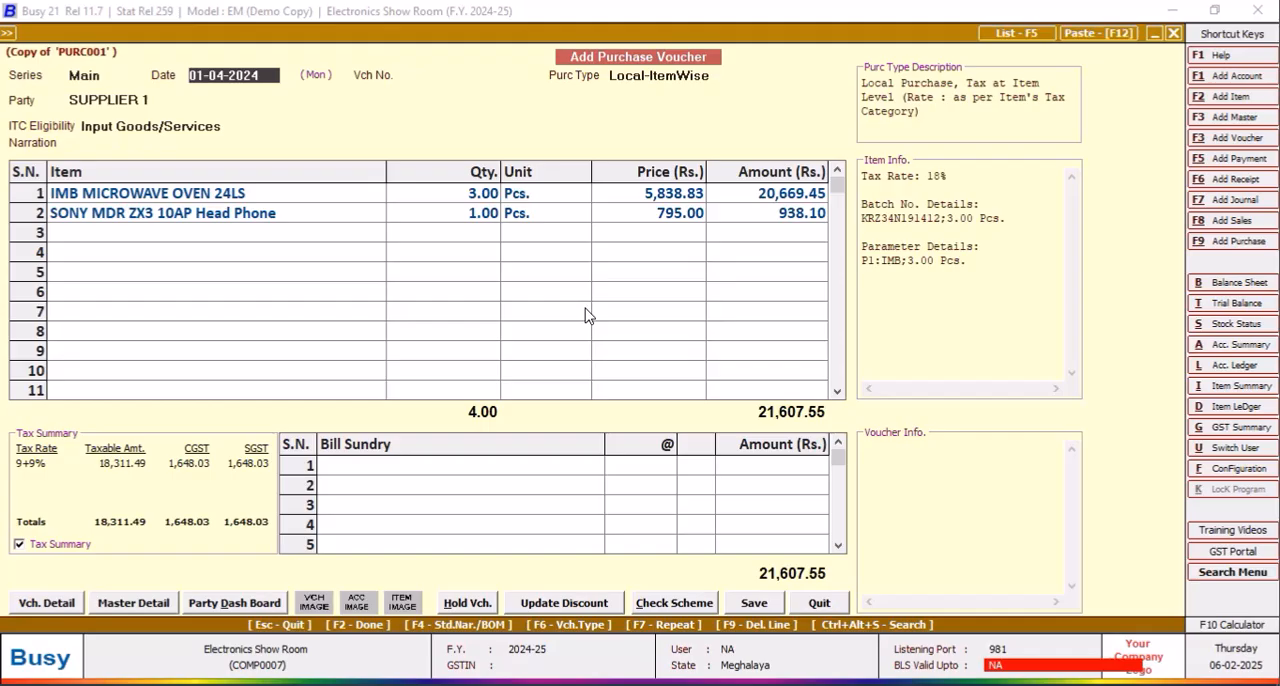
{"action": "type", "text": "1"}
{"action": "key", "text": "Return"}
{"action": "type", "text": "P"}
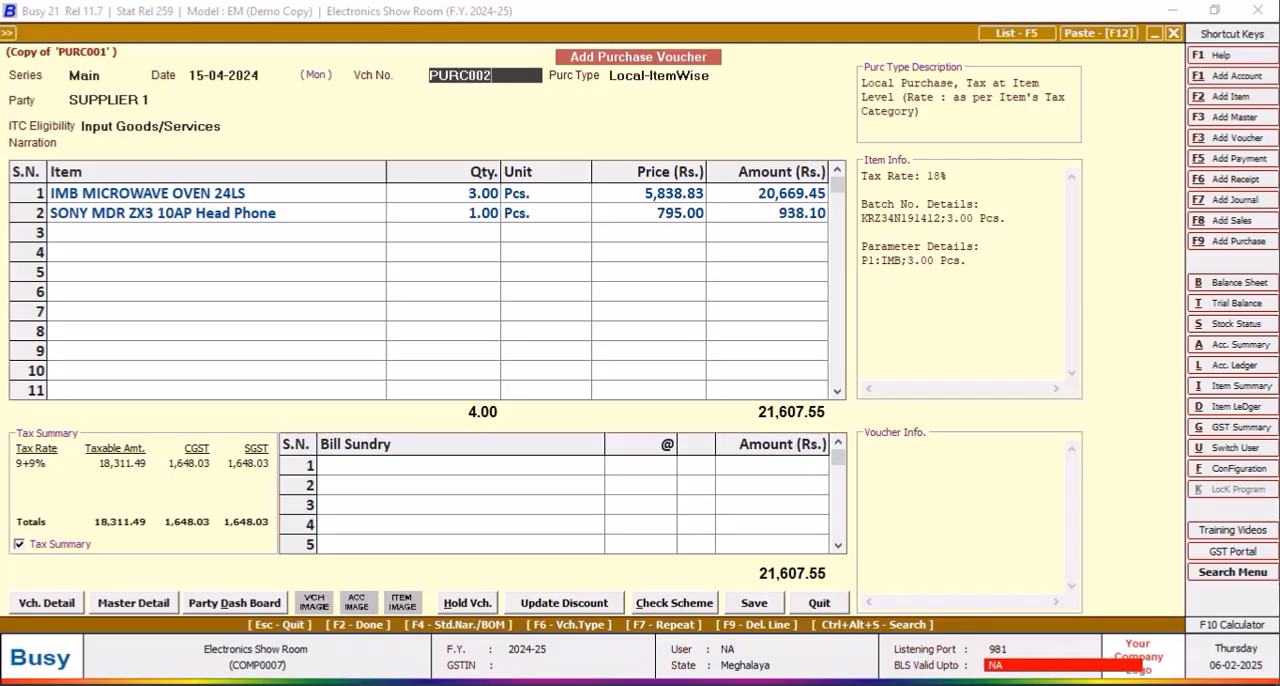
{"action": "type", "text": "URC002"}
{"action": "key", "text": "Return"}
{"action": "key", "text": "Return"}
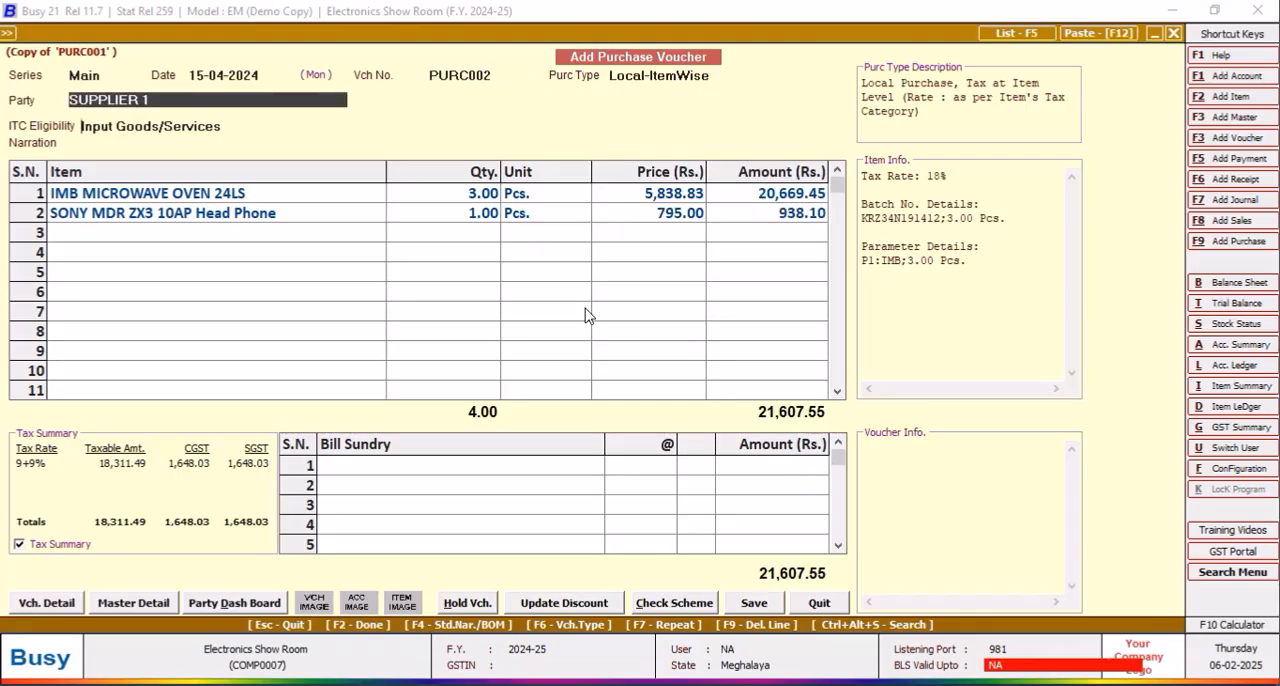
{"action": "key", "text": "Return"}
{"action": "key", "text": "Left"}
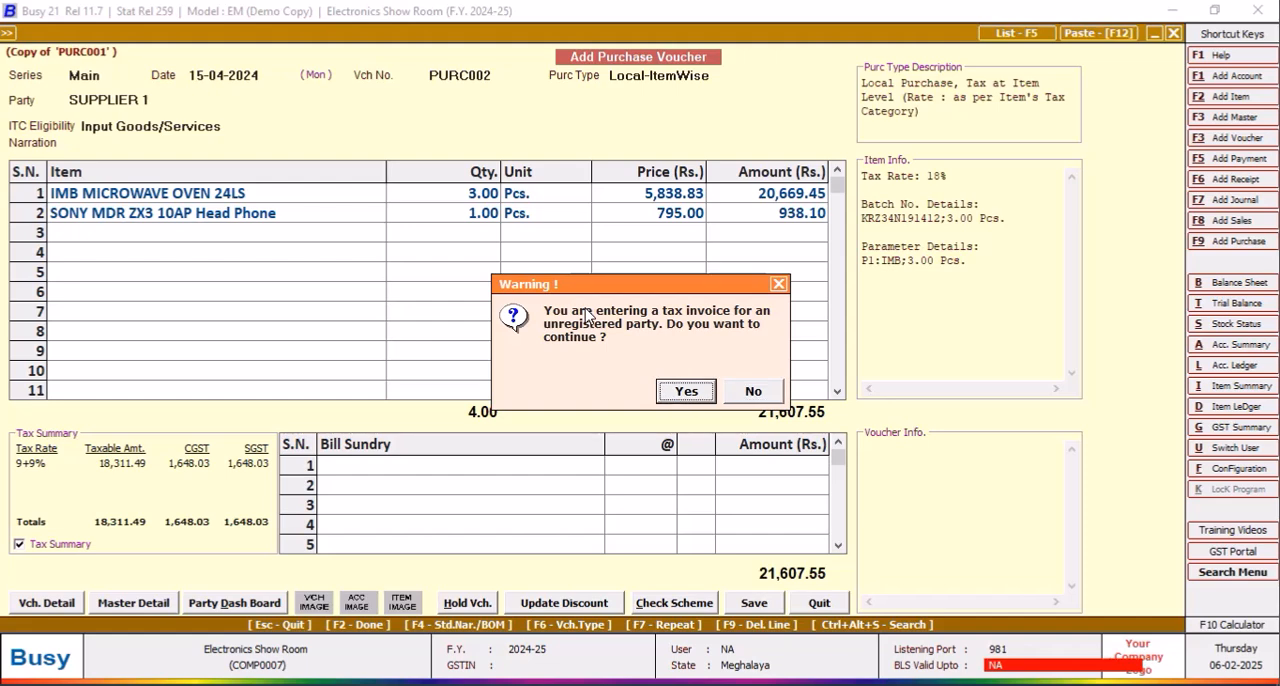
{"action": "key", "text": "Return"}
{"action": "key", "text": "Return"}
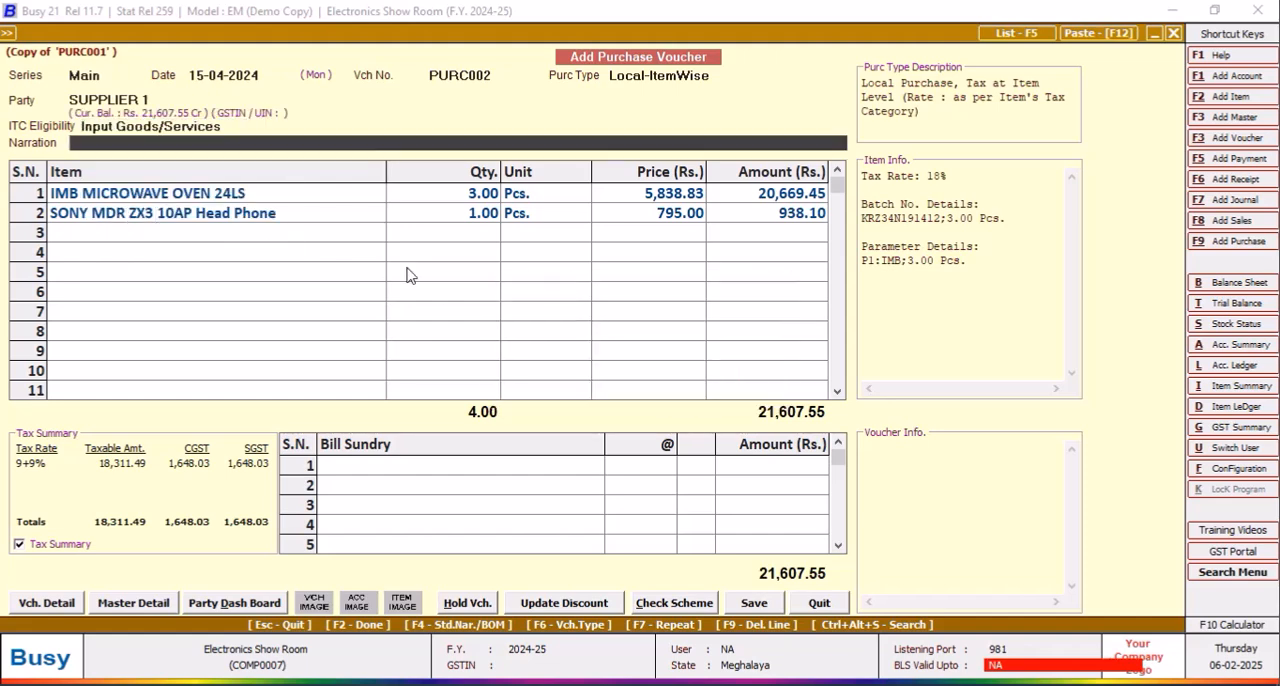
Step: Delete the microwave oven line from the duplicated voucher and accept the head phone's copied batch and parameter details
{"action": "left_click", "coordinate": [284, 200]}
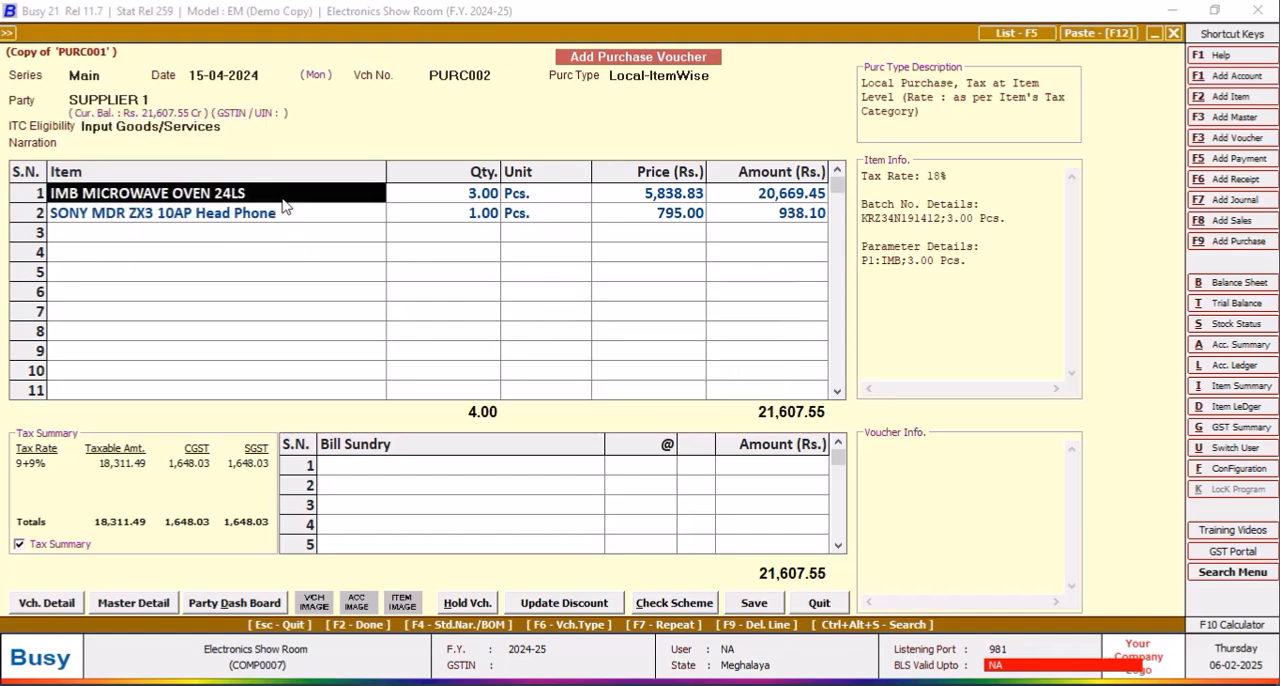
{"action": "key", "text": "F9"}
{"action": "key", "text": "Return"}
{"action": "key", "text": "Return"}
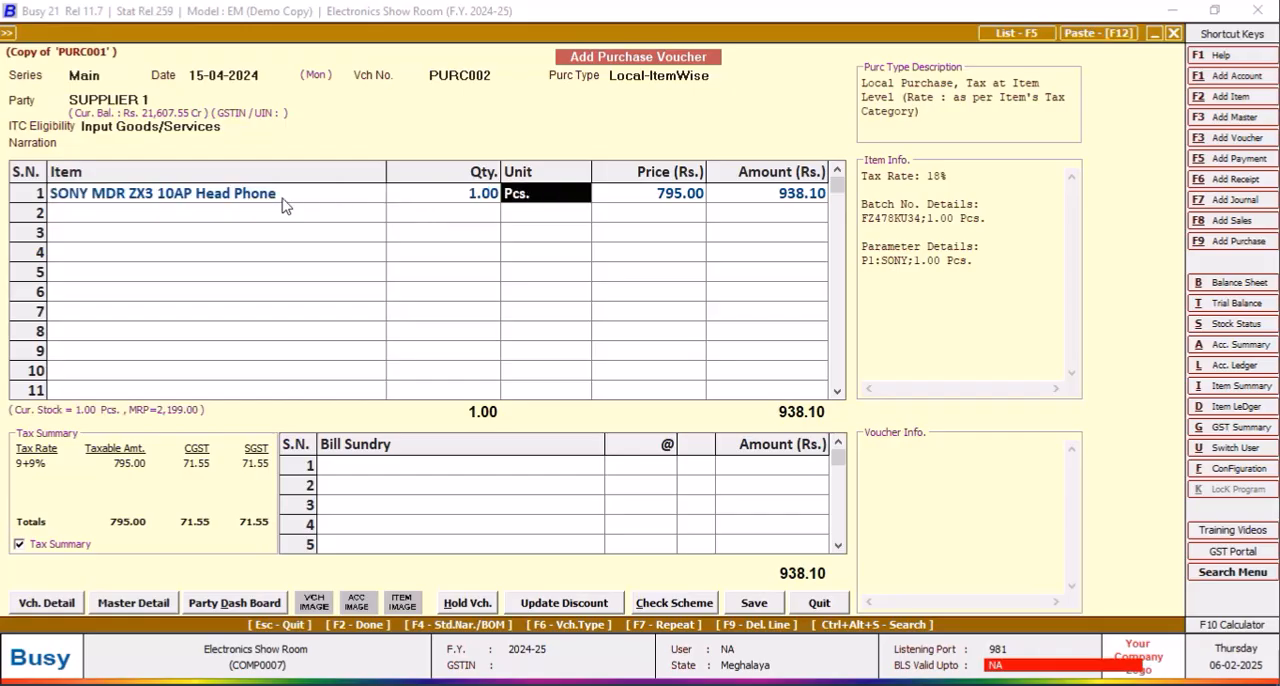
{"action": "key", "text": "Return"}
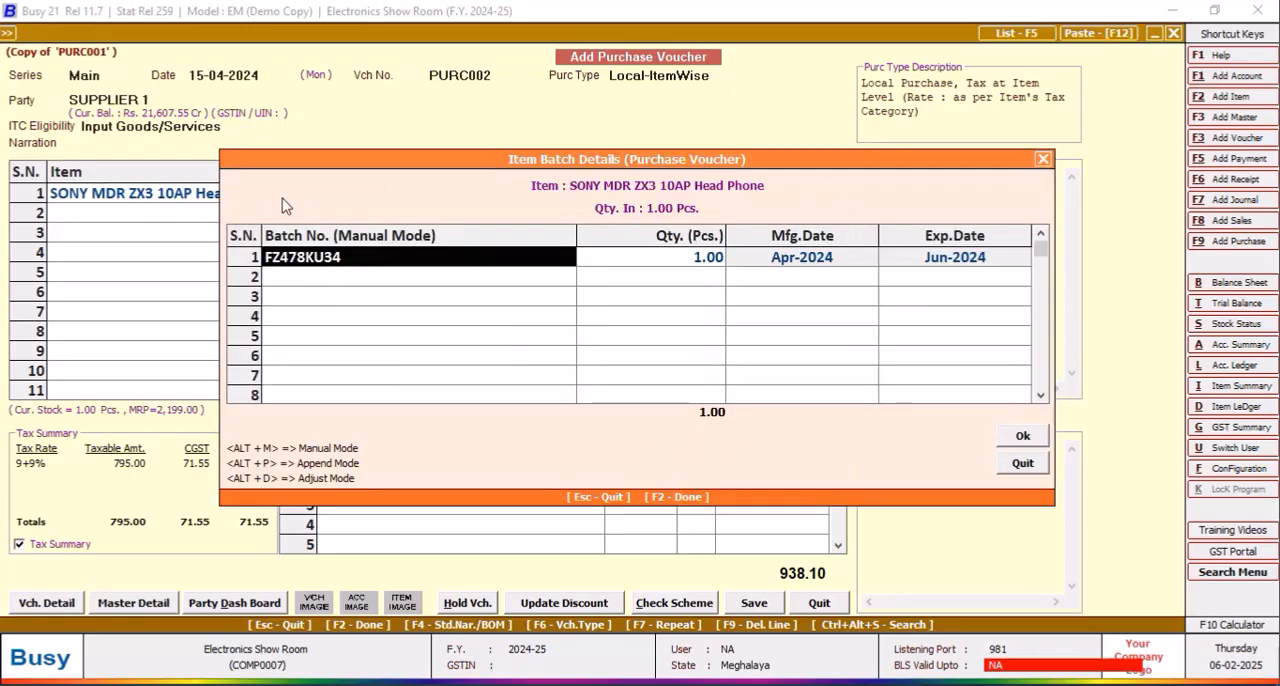
{"action": "key", "text": "Return"}
{"action": "key", "text": "Left"}
{"action": "key", "text": "Return"}
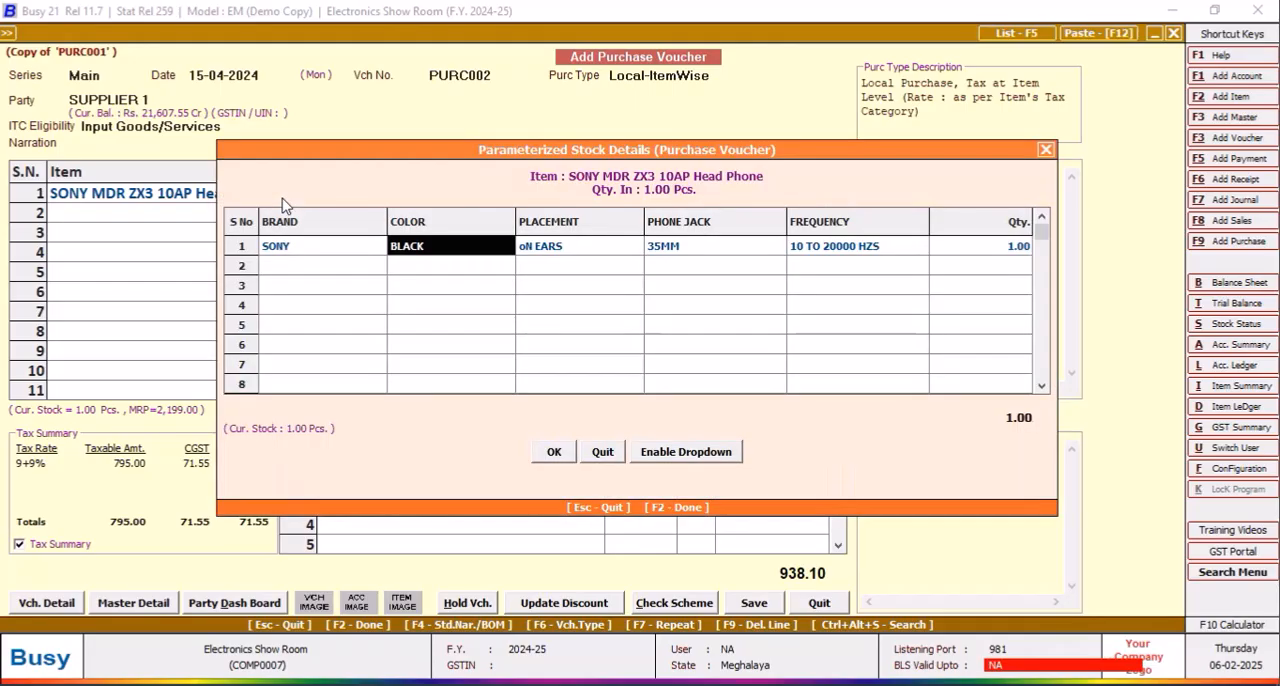
{"action": "key", "text": "F2"}
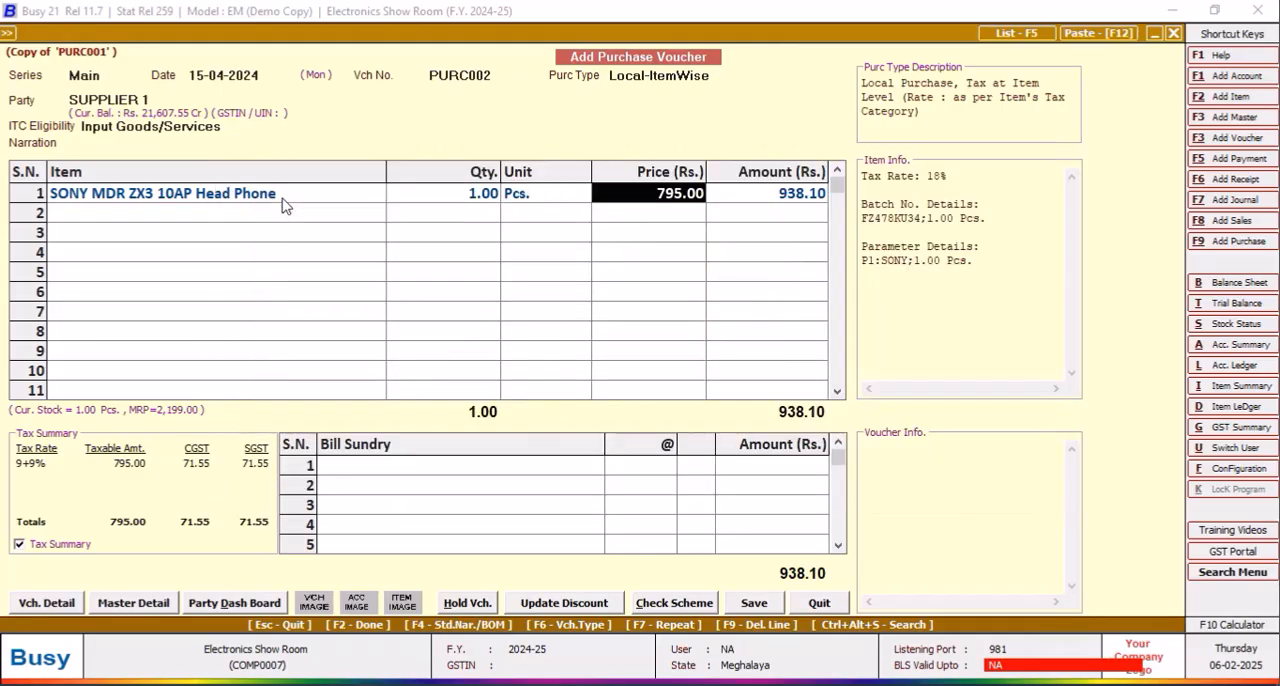
Step: Set the head phone's price to 830 and accept its item-wise GST
{"action": "type", "text": "830"}
{"action": "key", "text": "Return"}
{"action": "key", "text": "Return"}
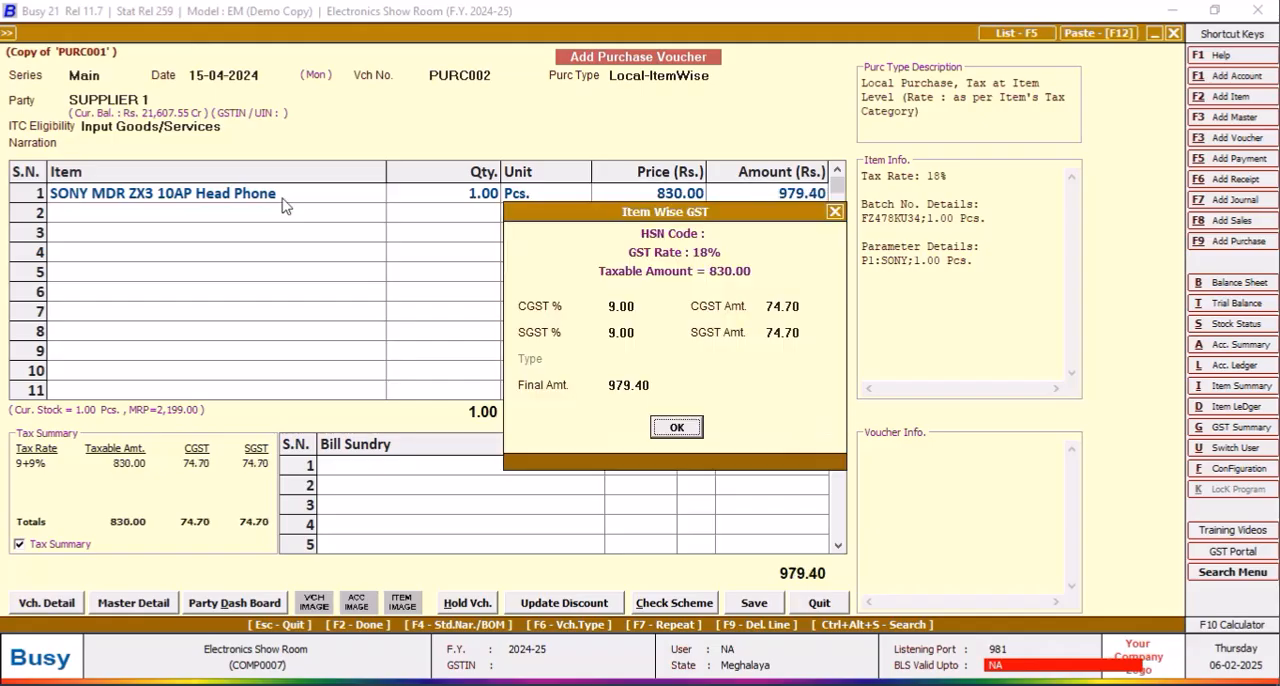
{"action": "key", "text": "Return"}
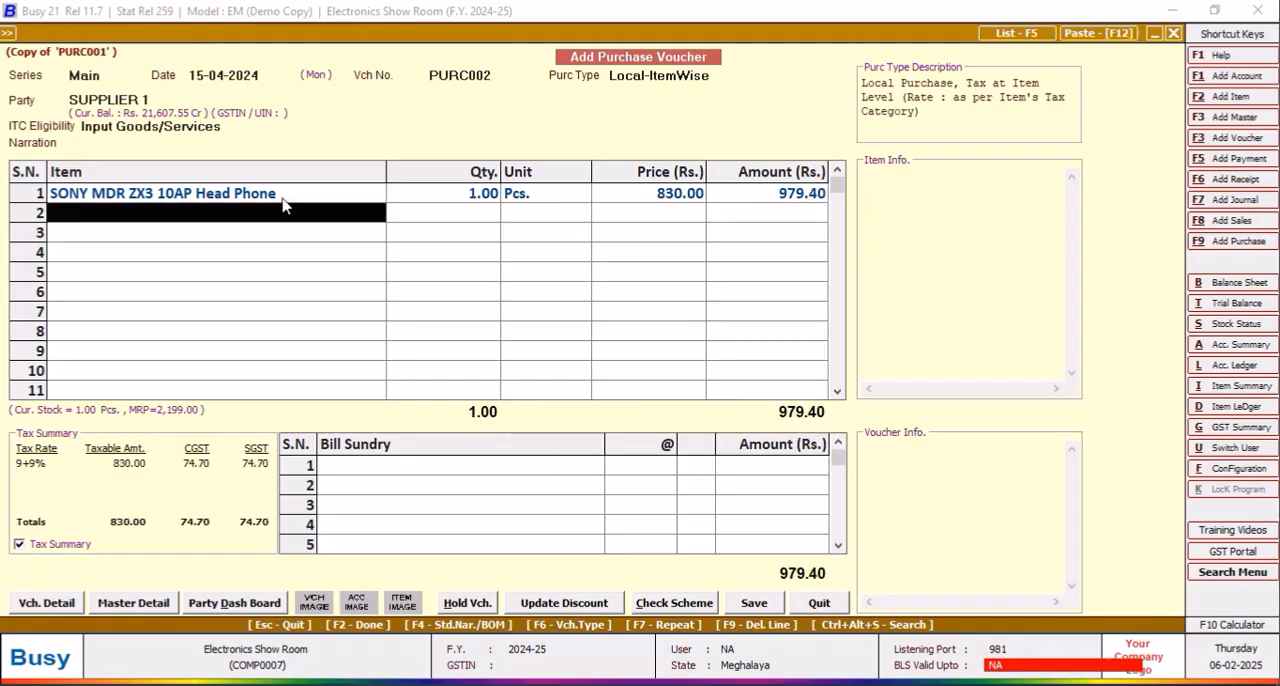
Step: Save the duplicated voucher with purchase bill number PURC002 and bill date 15-04-2024
{"action": "left_click", "coordinate": [754, 603]}
{"action": "left_click", "coordinate": [670, 400]}
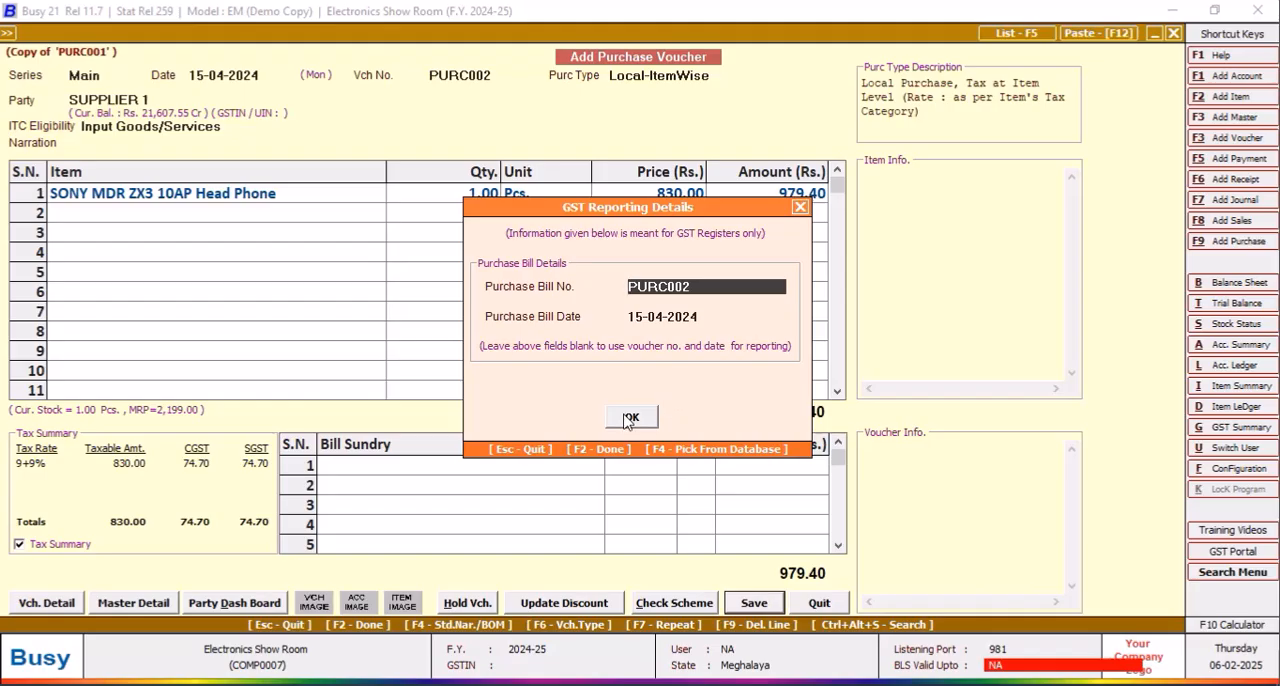
{"action": "left_click", "coordinate": [628, 418]}
{"action": "left_click", "coordinate": [638, 494]}
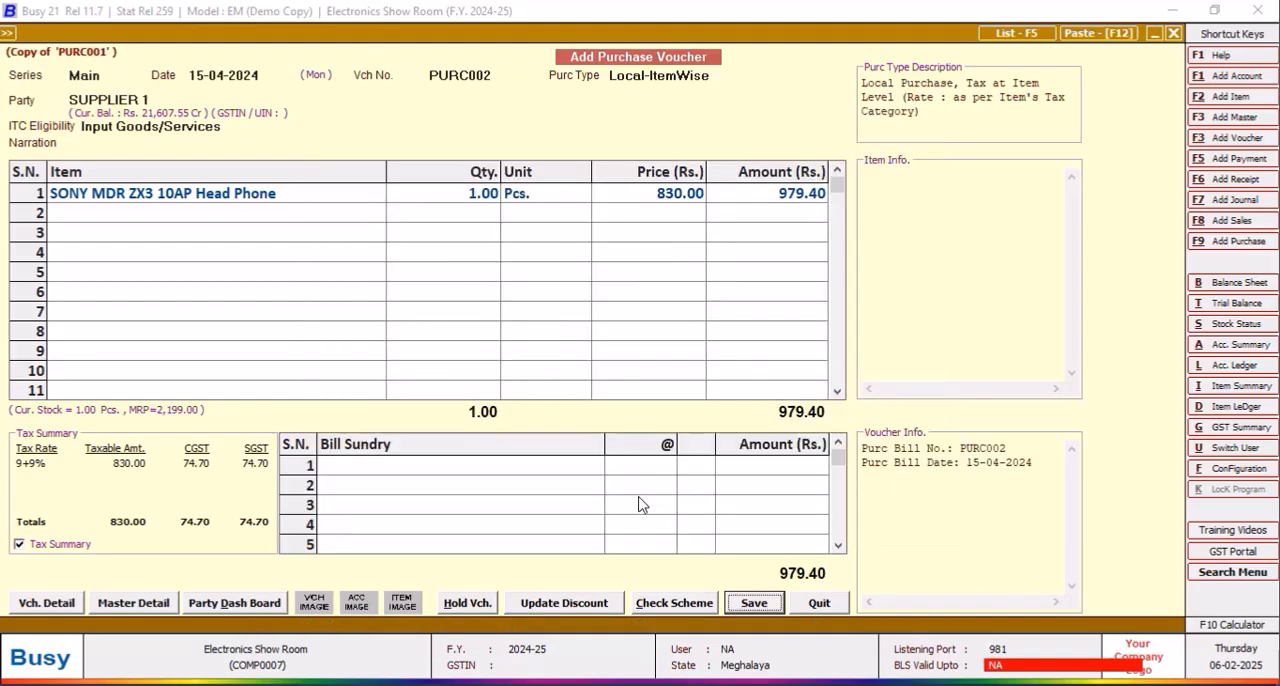
{"action": "left_click", "coordinate": [690, 400]}
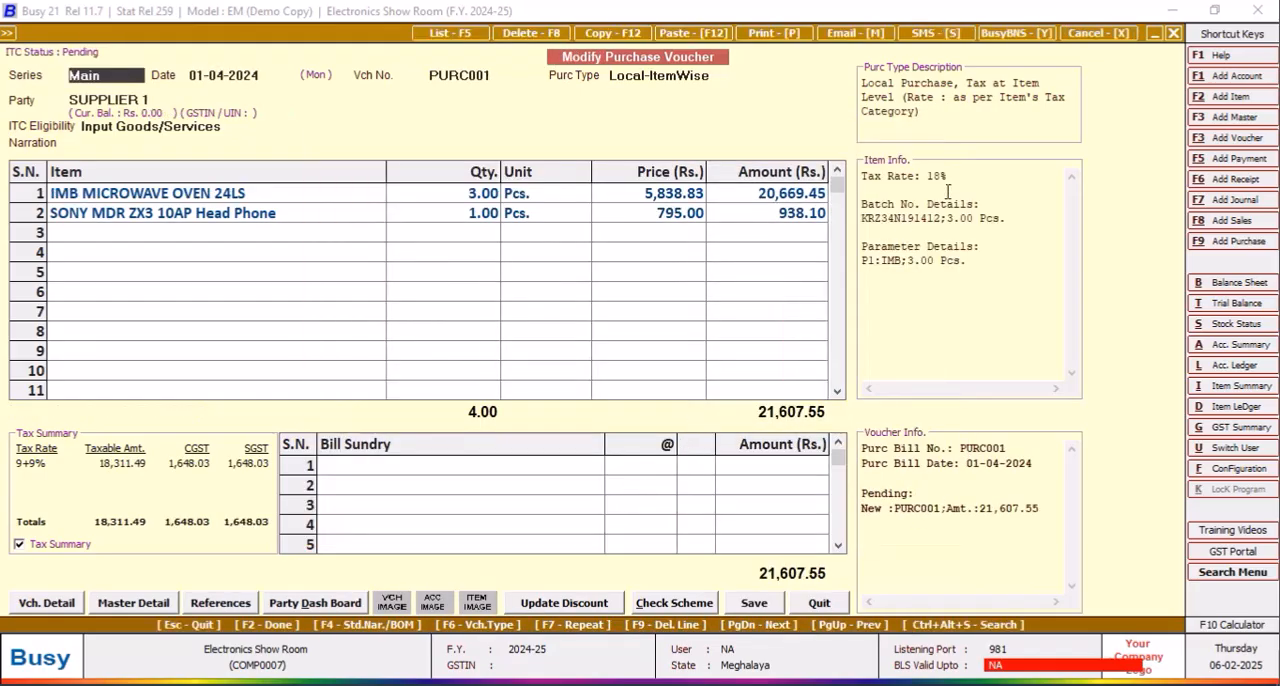
Step: Close the voucher, display the head phone's stock ledger up to 30-04-2024, and examine the PURC002 entry's Item_MRP value
{"action": "left_click", "coordinate": [1174, 34]}
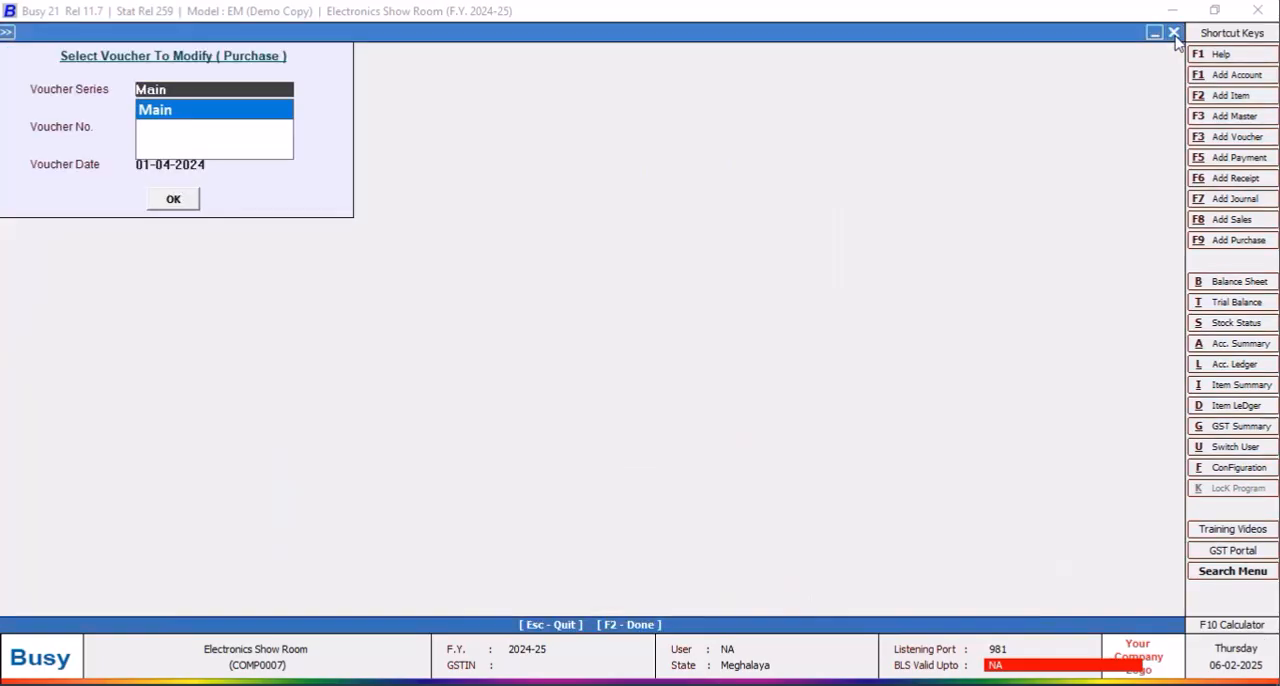
{"action": "left_click", "coordinate": [1174, 34]}
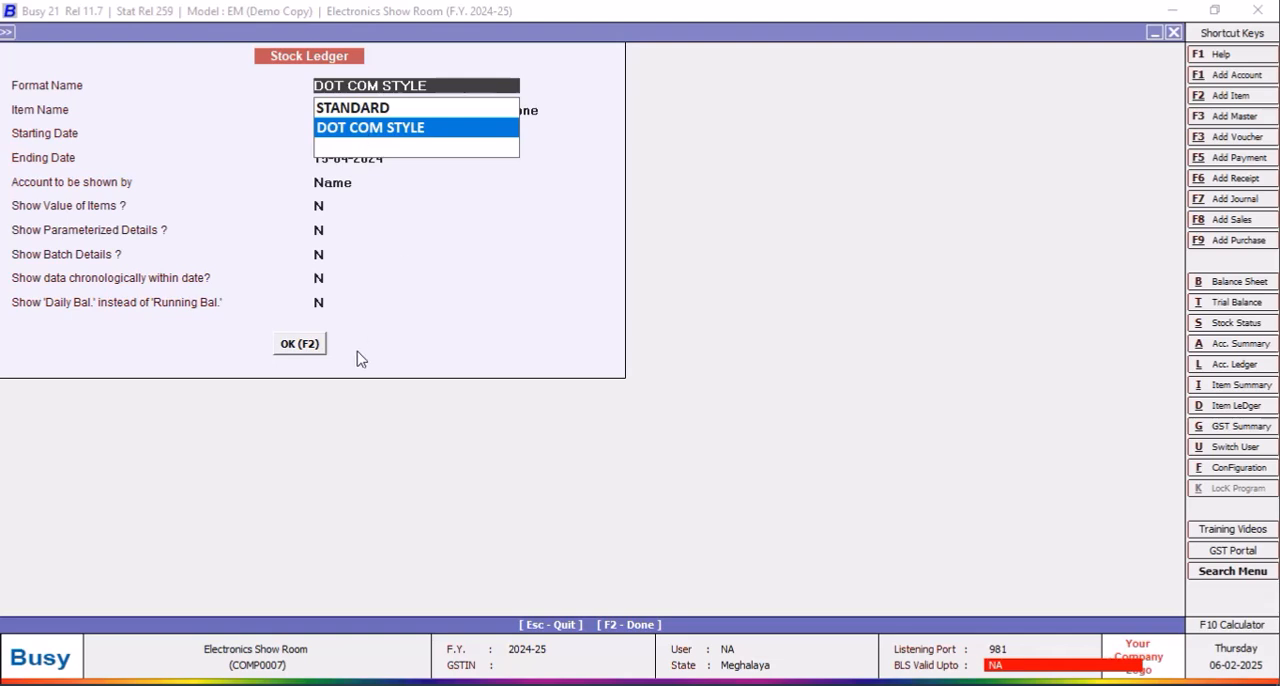
{"action": "key", "text": "Return"}
{"action": "key", "text": "Return"}
{"action": "key", "text": "Return"}
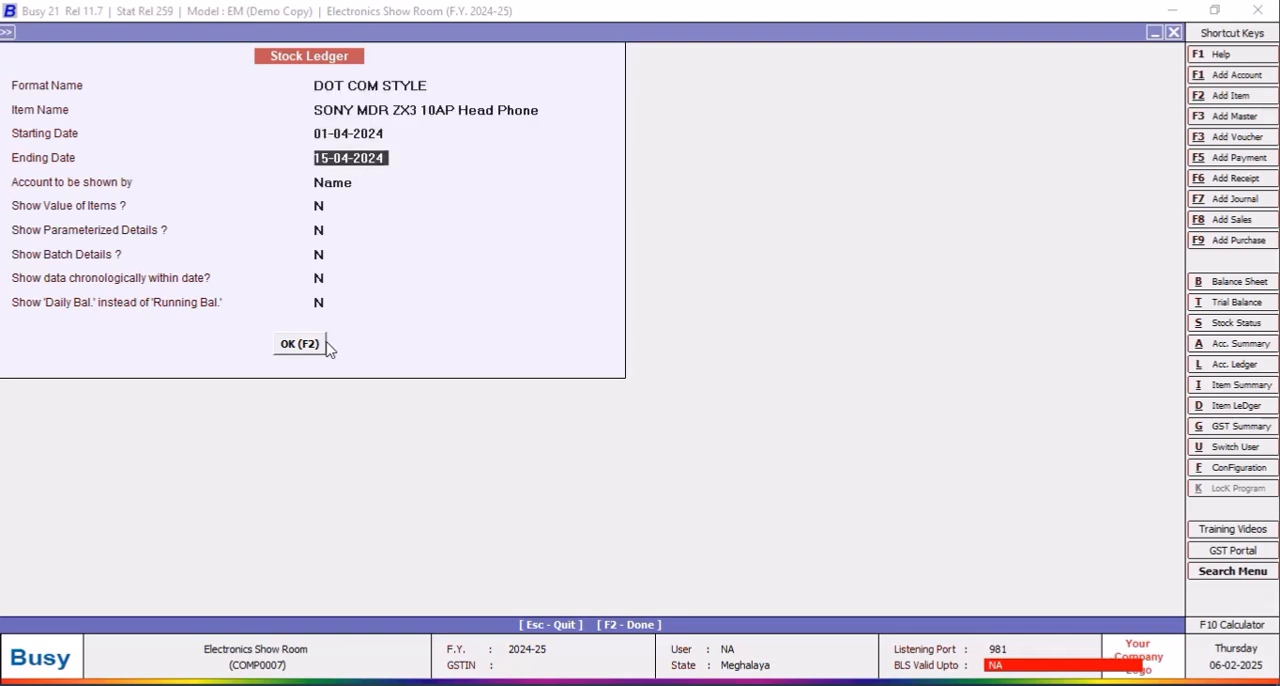
{"action": "type", "text": "30/4"}
{"action": "key", "text": "Return"}
{"action": "left_click", "coordinate": [298, 348]}
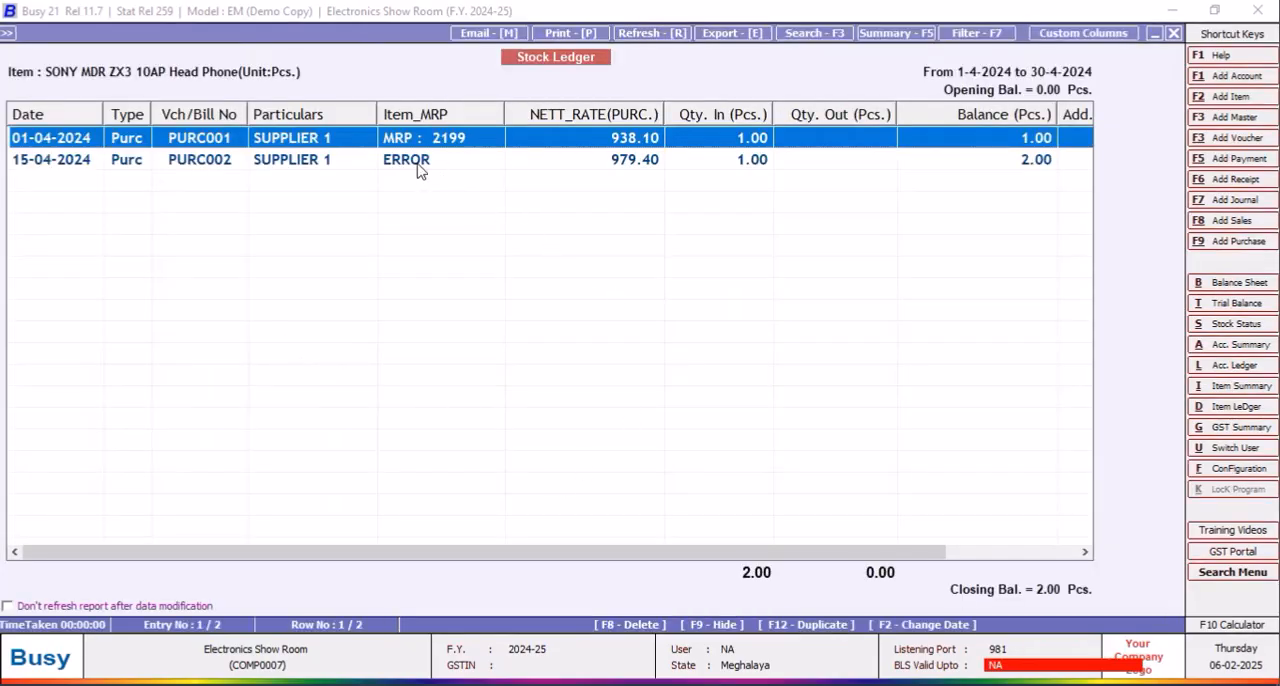
{"action": "left_click", "coordinate": [418, 166]}
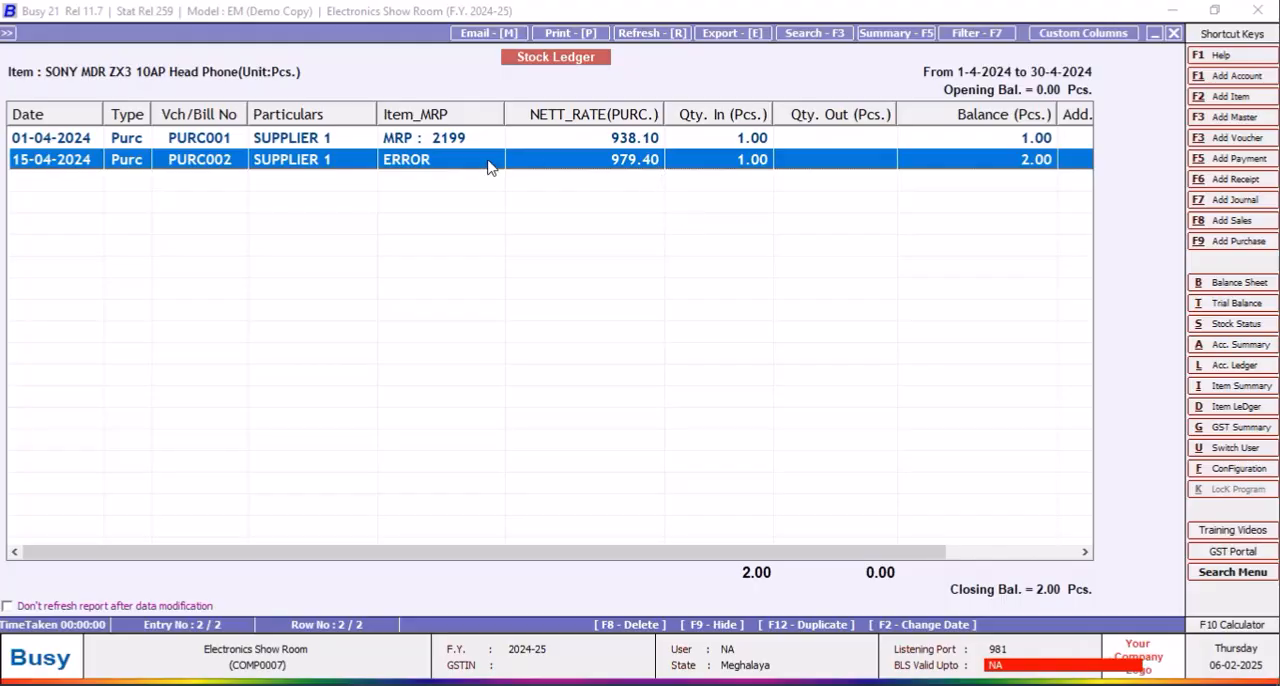
Step: Close the stock ledger and open the saved query SECOND in the SQL query executor
{"action": "left_click", "coordinate": [1177, 34]}
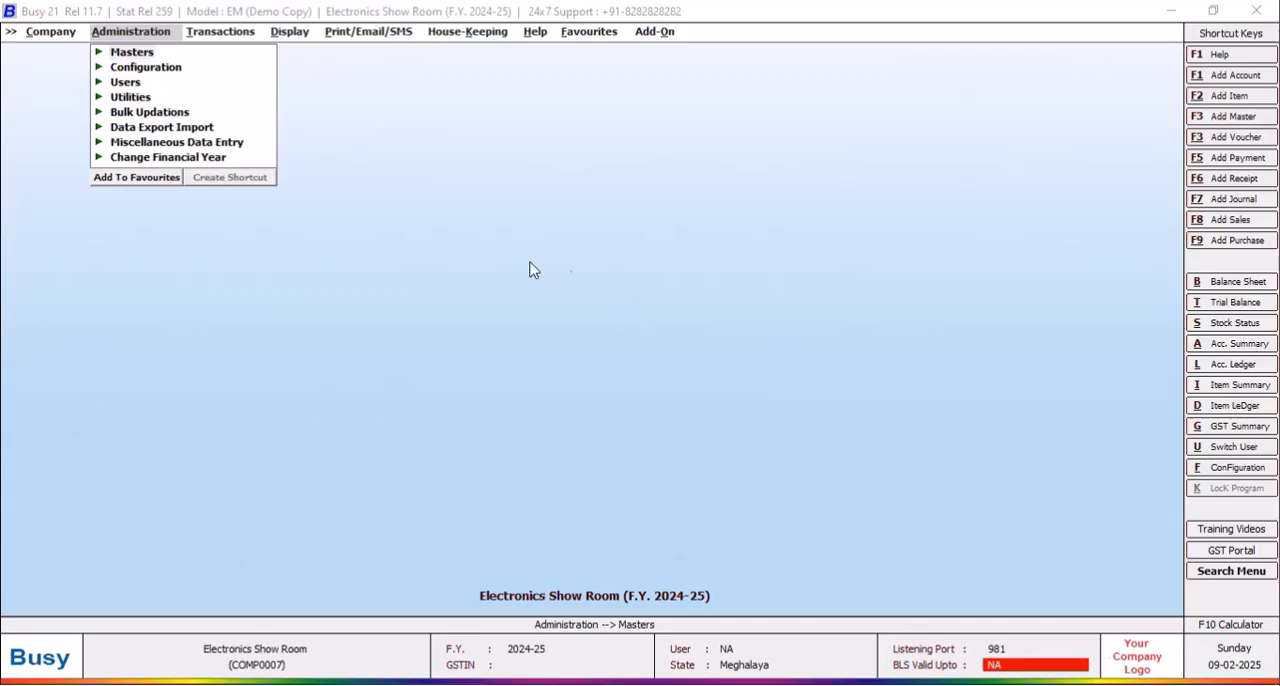
{"action": "left_click", "coordinate": [413, 444]}
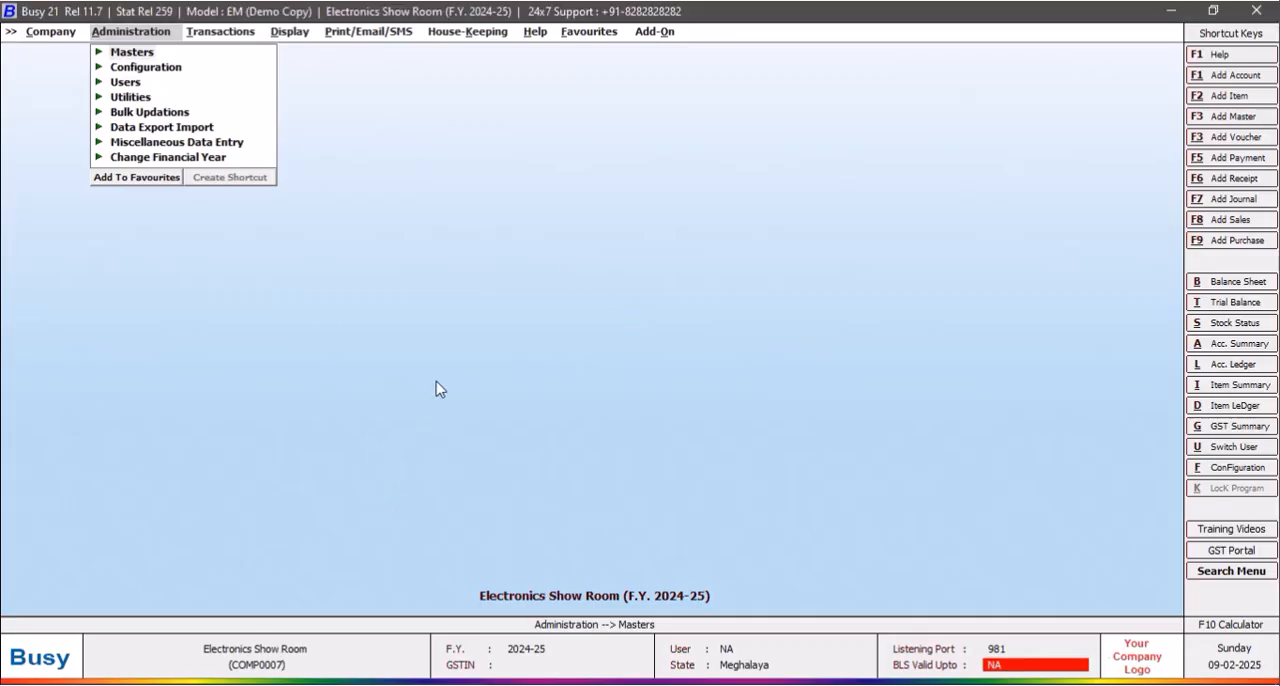
{"action": "left_click", "coordinate": [290, 32]}
{"action": "left_click", "coordinate": [357, 428]}
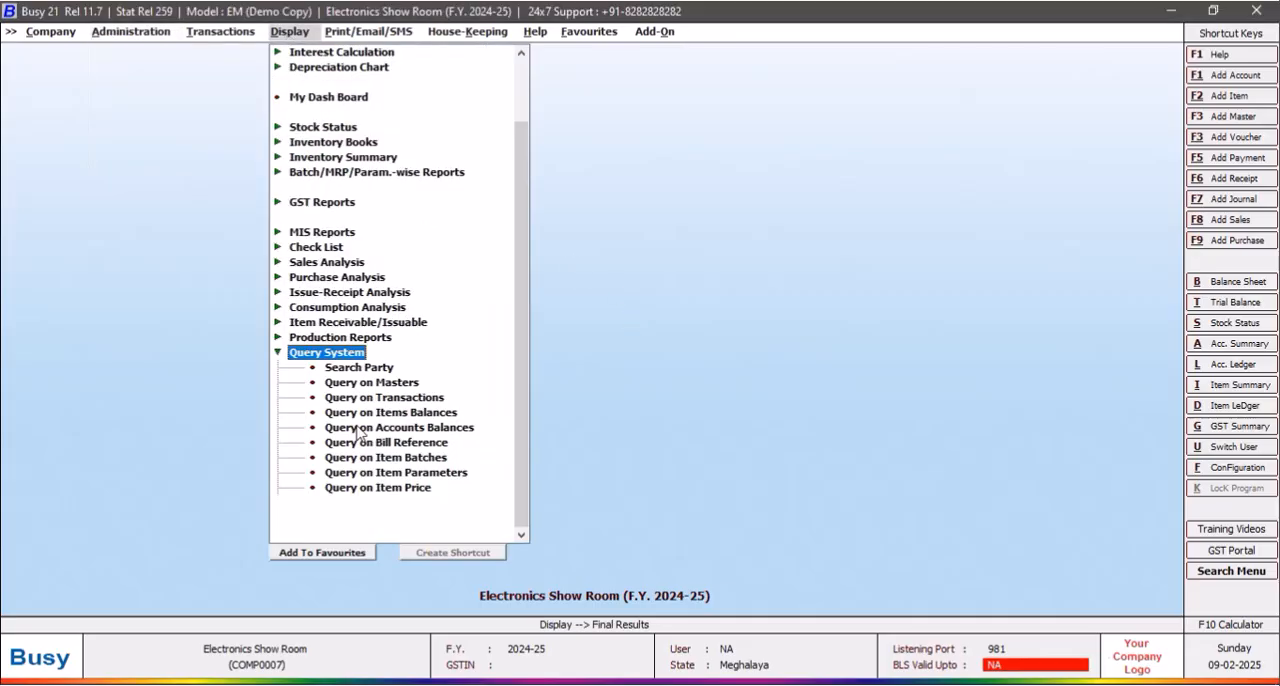
{"action": "left_click", "coordinate": [429, 527]}
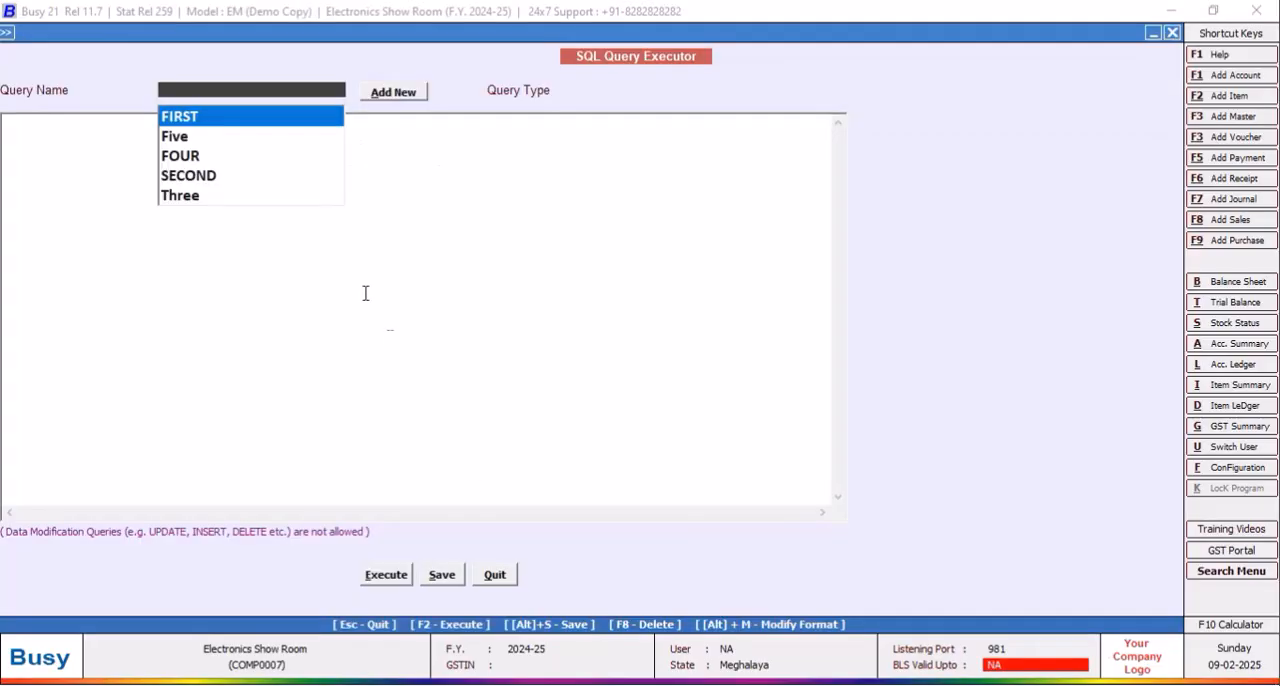
{"action": "left_click", "coordinate": [198, 175]}
{"action": "left_click_drag", "start_coordinate": [212, 33], "coordinate": [252, 32]}
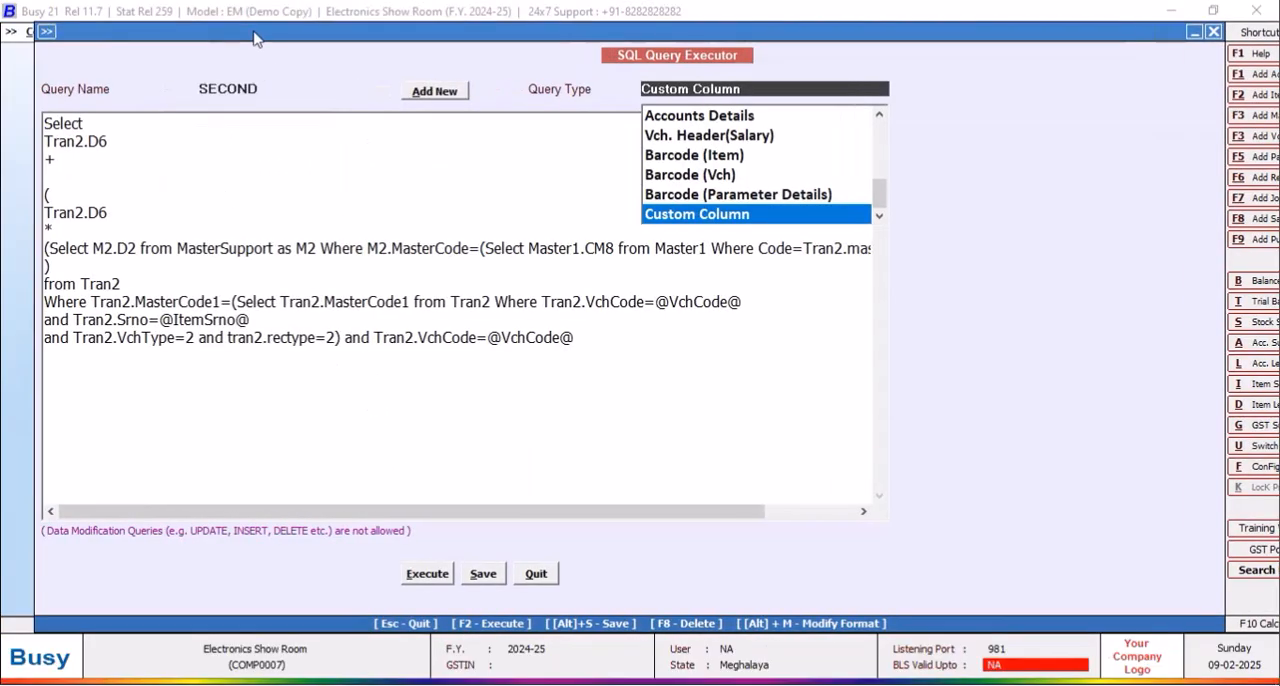
Step: Save the query SECOND with query type Custom Column and leave the SQL query executor
{"action": "left_click", "coordinate": [484, 498]}
{"action": "left_click_drag", "start_coordinate": [483, 514], "coordinate": [284, 512]}
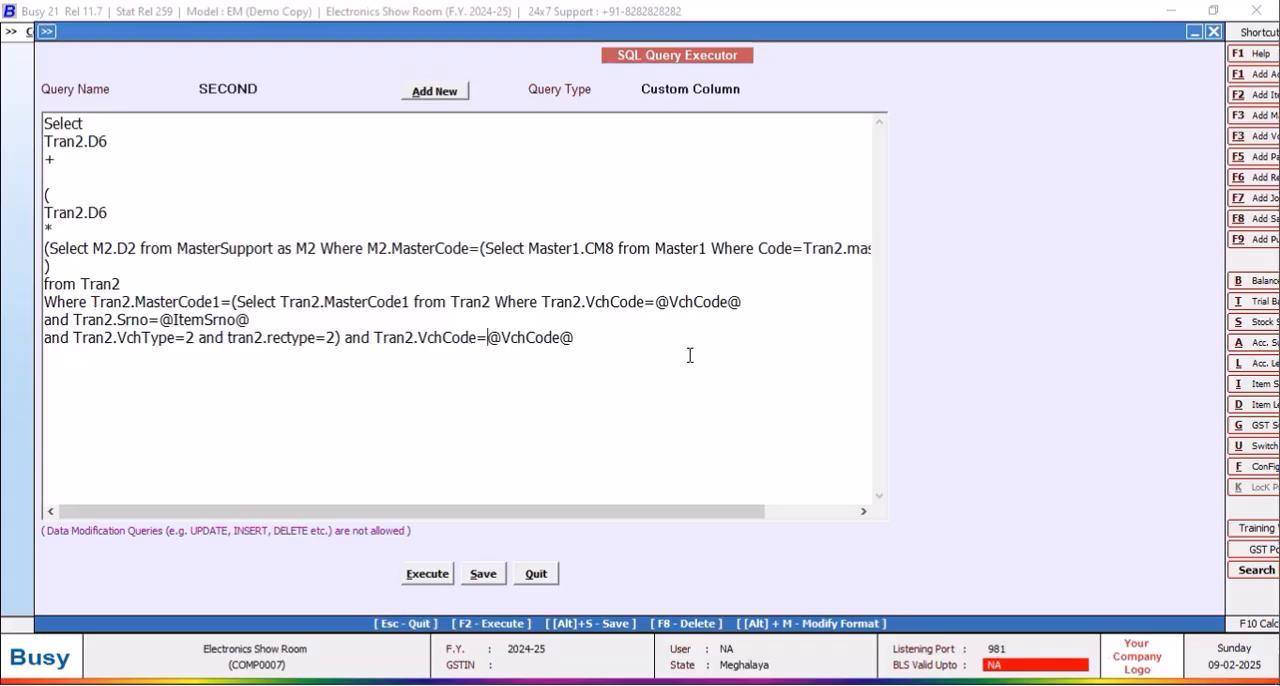
{"action": "left_click", "coordinate": [484, 574]}
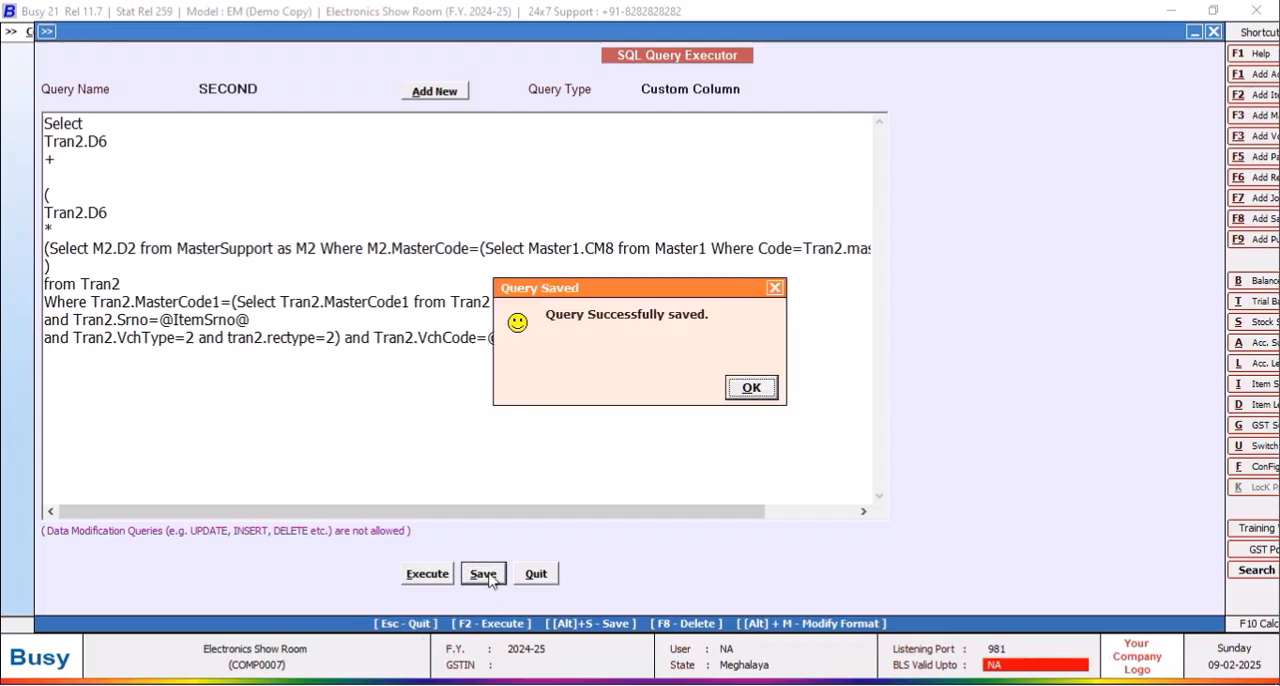
{"action": "left_click", "coordinate": [742, 391]}
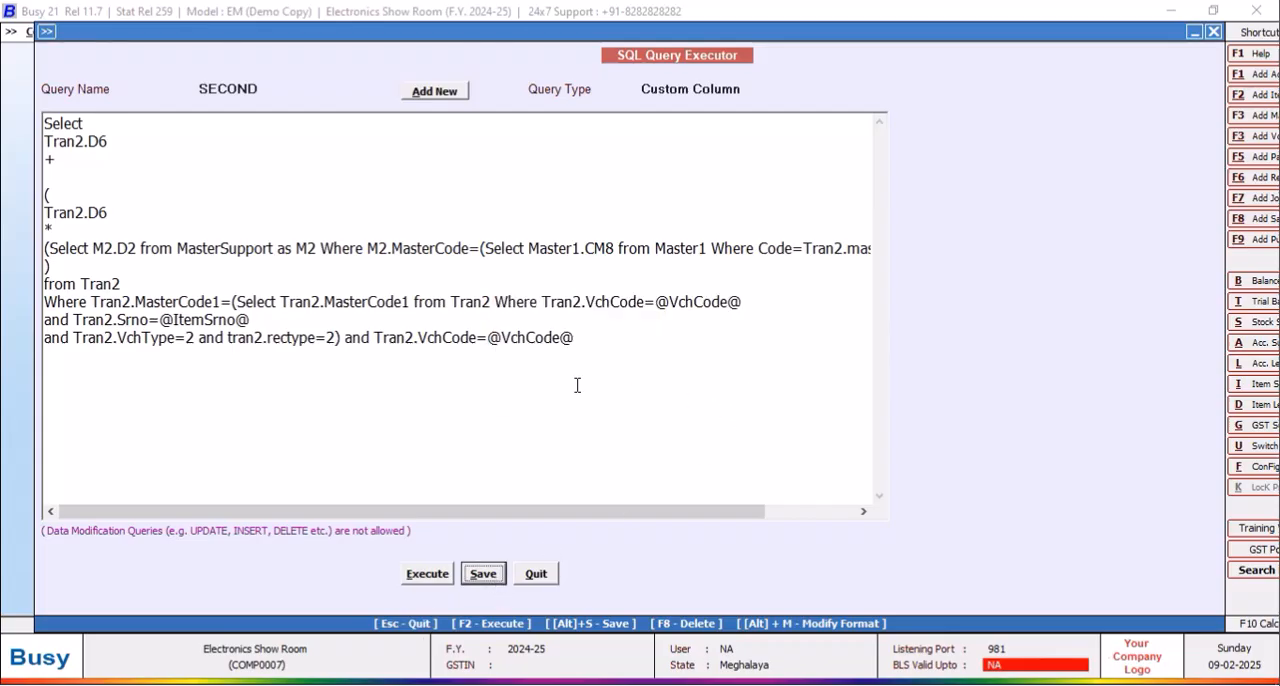
{"action": "left_click", "coordinate": [536, 573]}
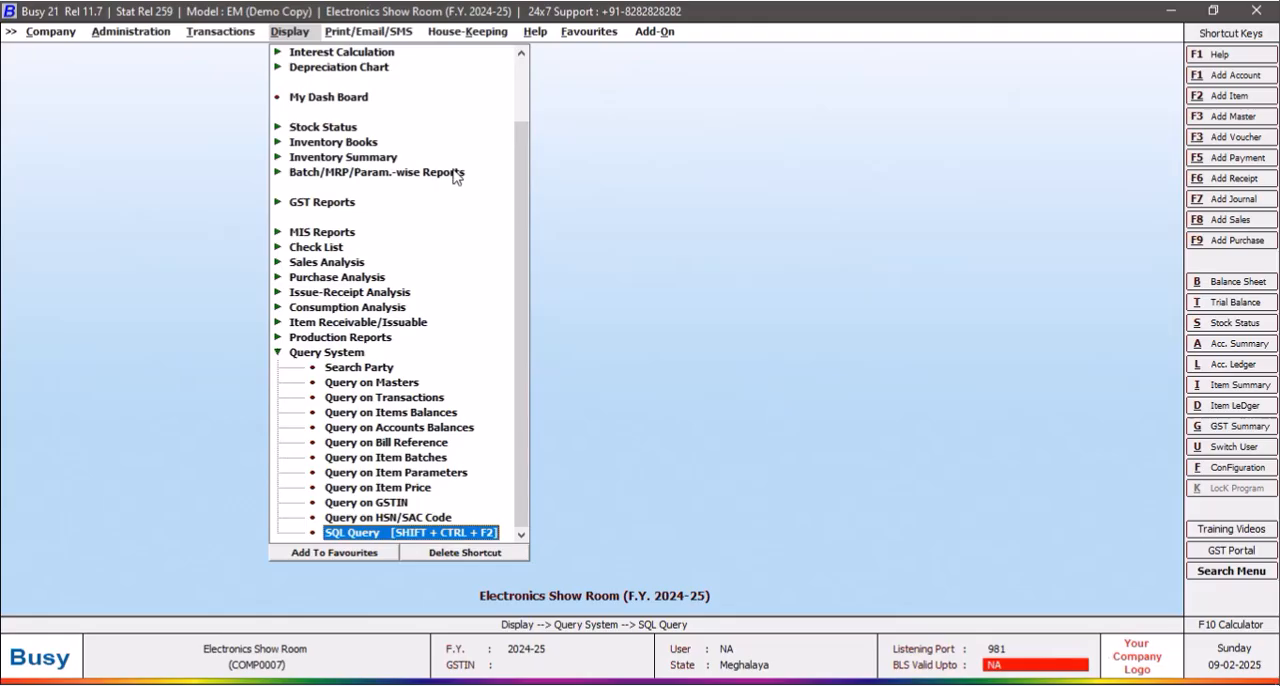
{"action": "key", "text": "Return"}
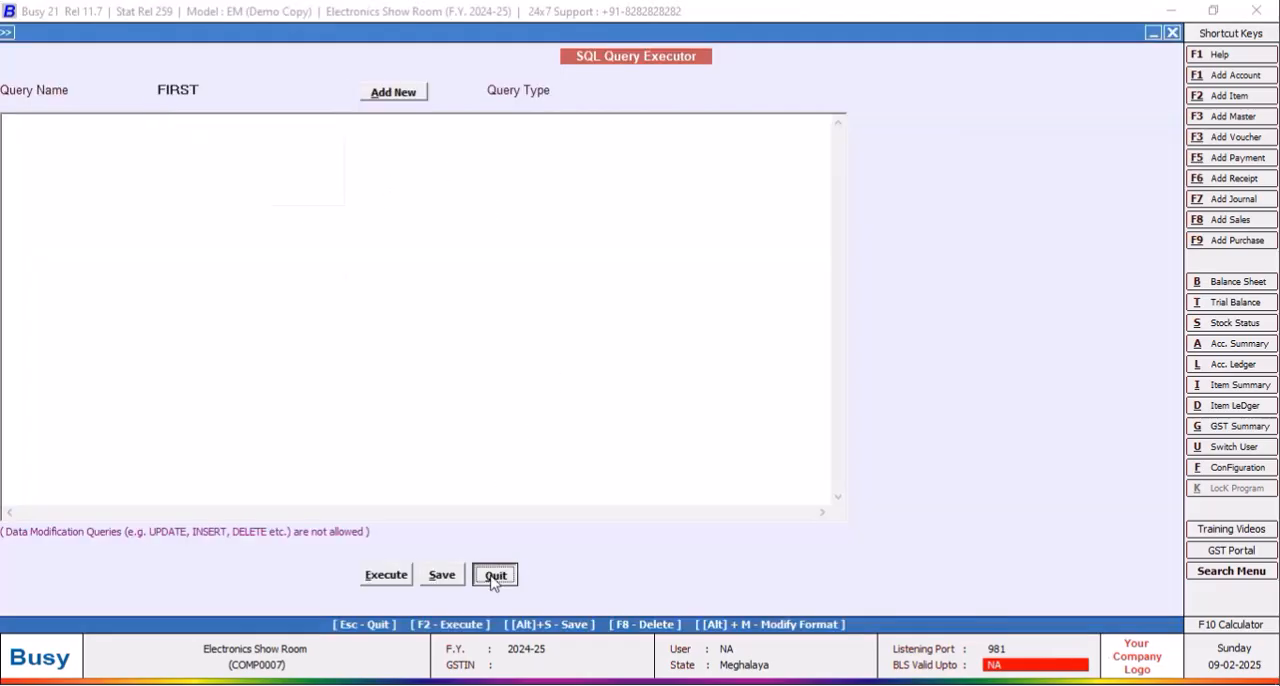
{"action": "left_click", "coordinate": [493, 578]}
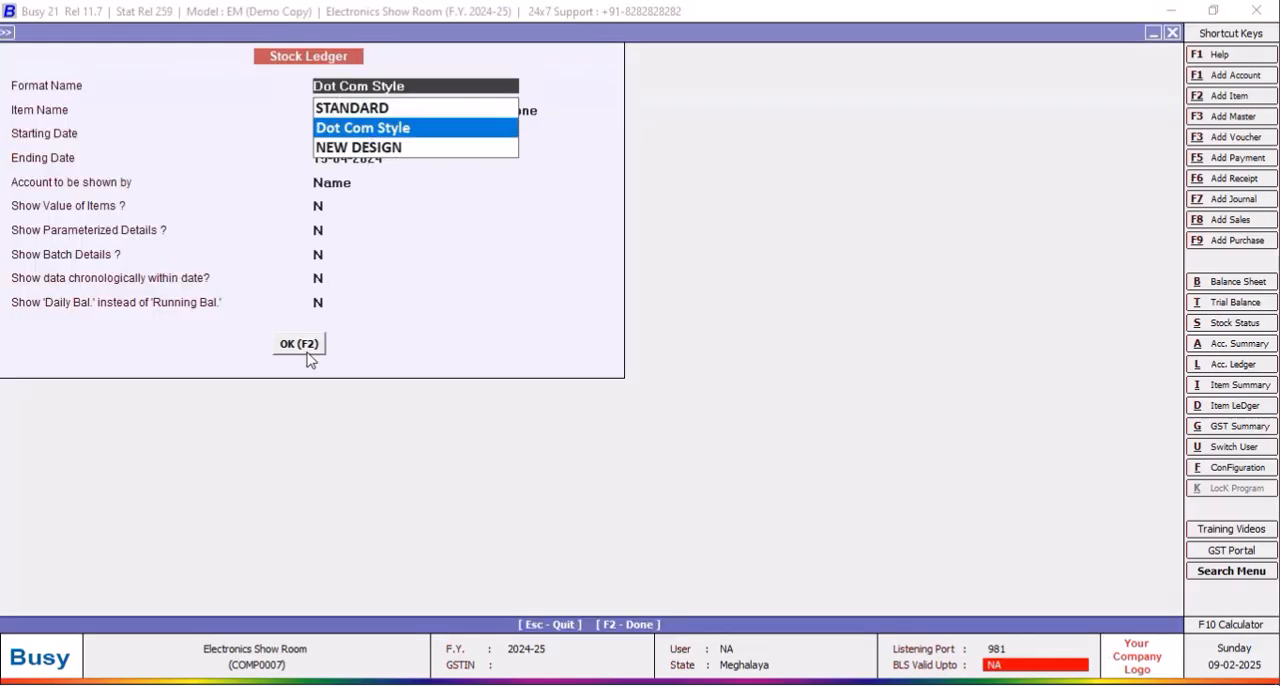
Step: Display the head phone's Dot Com Style stock ledger and change the heading of custom column U2 to PURC_RATE
{"action": "left_click", "coordinate": [306, 354]}
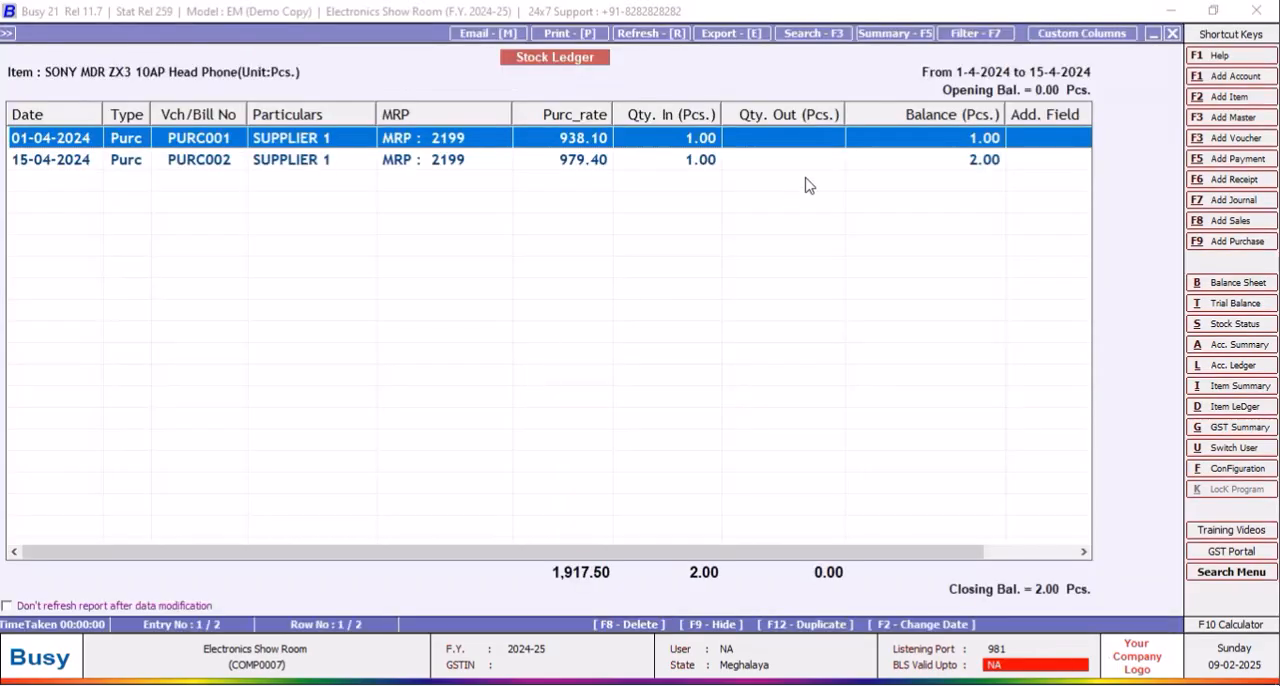
{"action": "left_click", "coordinate": [1082, 34]}
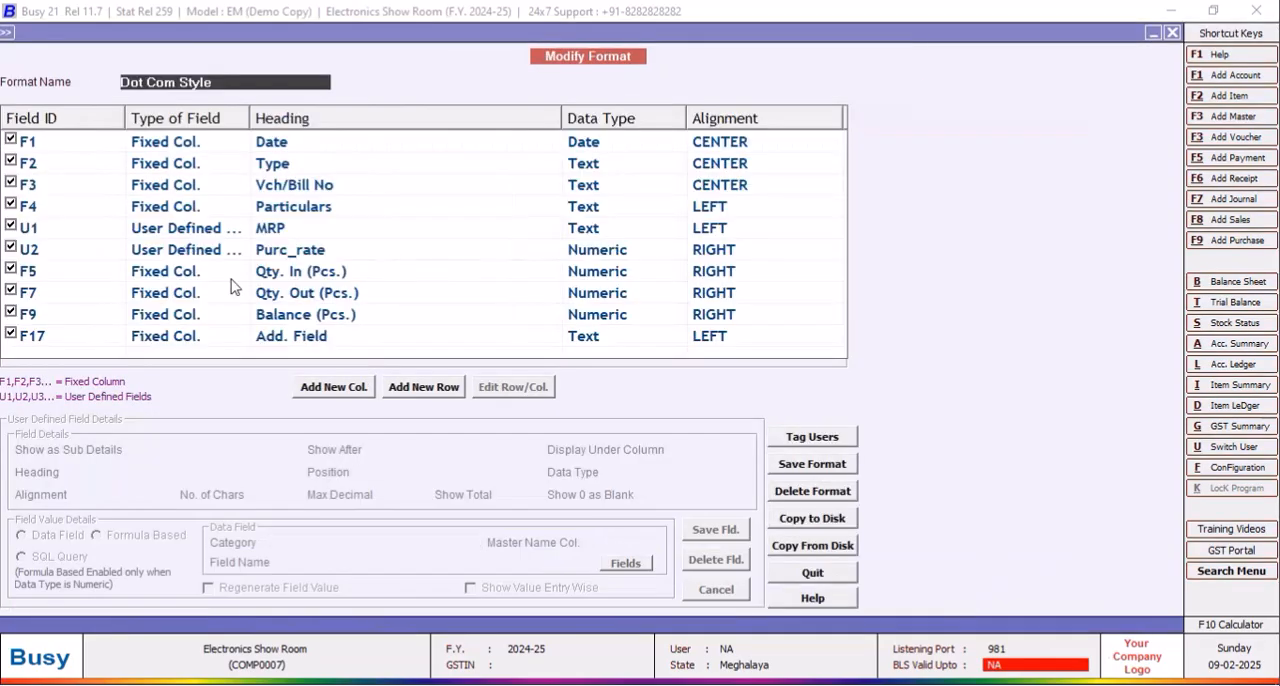
{"action": "left_click", "coordinate": [303, 256]}
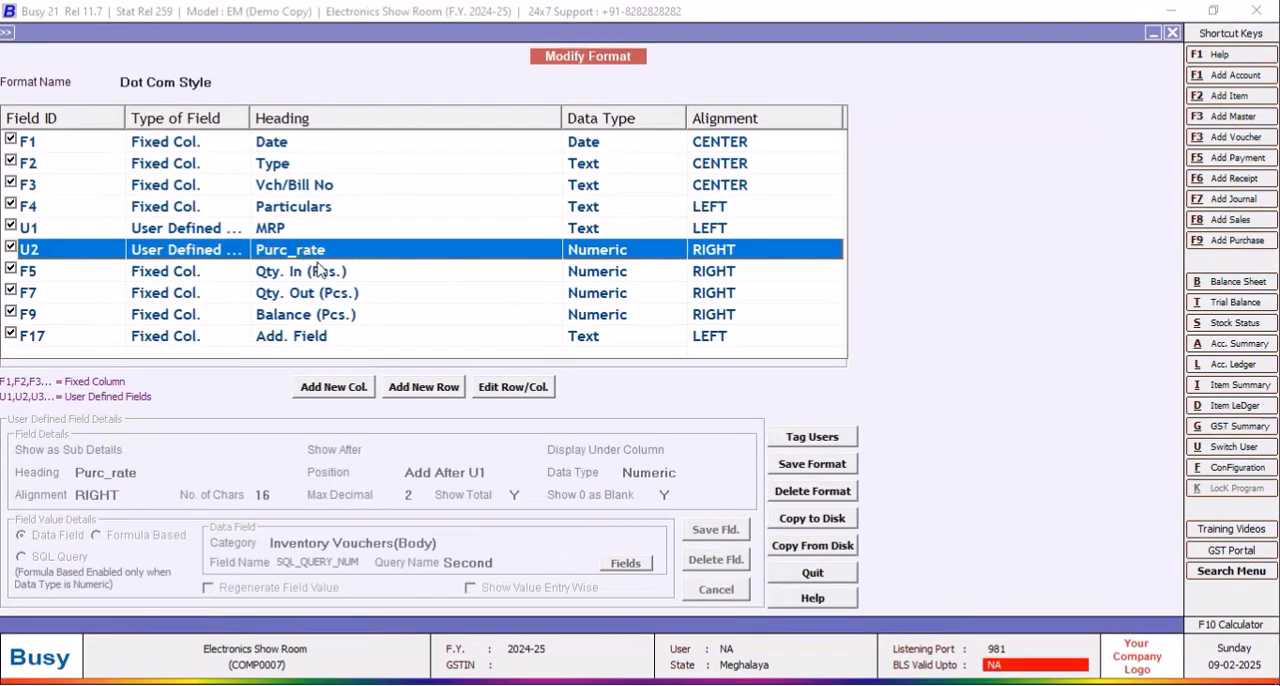
{"action": "left_click", "coordinate": [503, 393]}
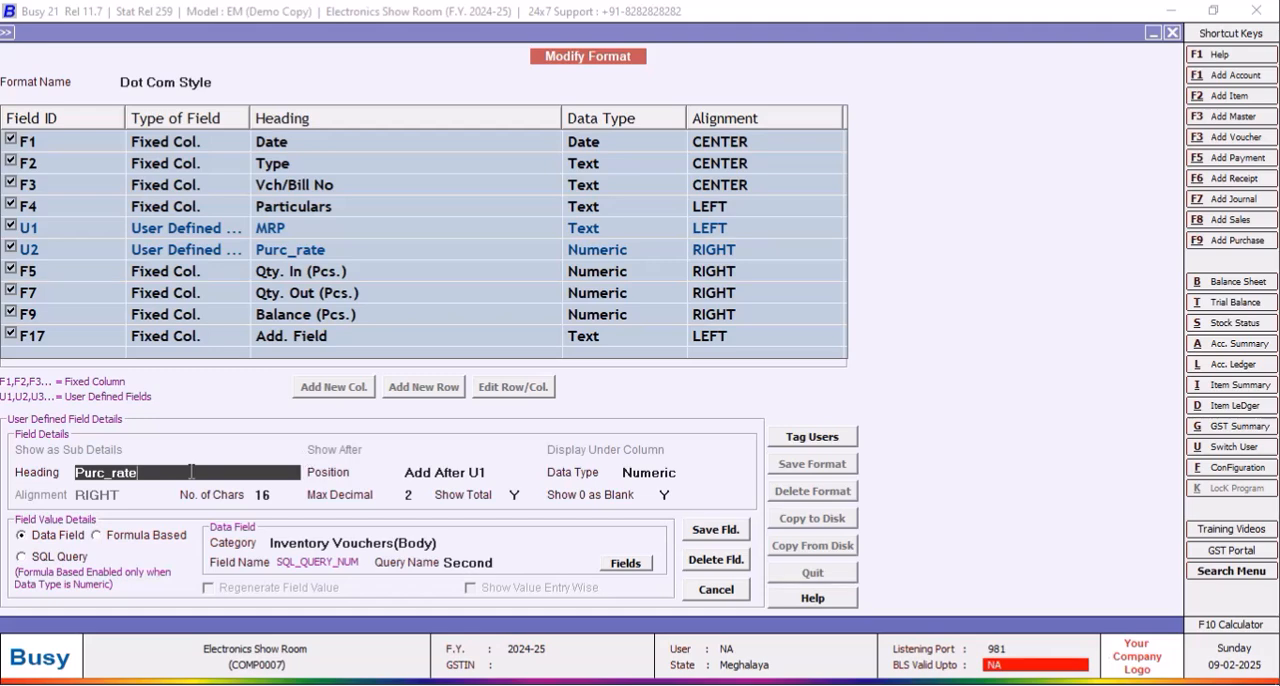
{"action": "key", "text": "BackSpace"}
{"action": "type", "text": "NE"}
{"action": "type", "text": "T_PYUR"}
{"action": "type", "text": "RATE"}
{"action": "left_click", "coordinate": [727, 530]}
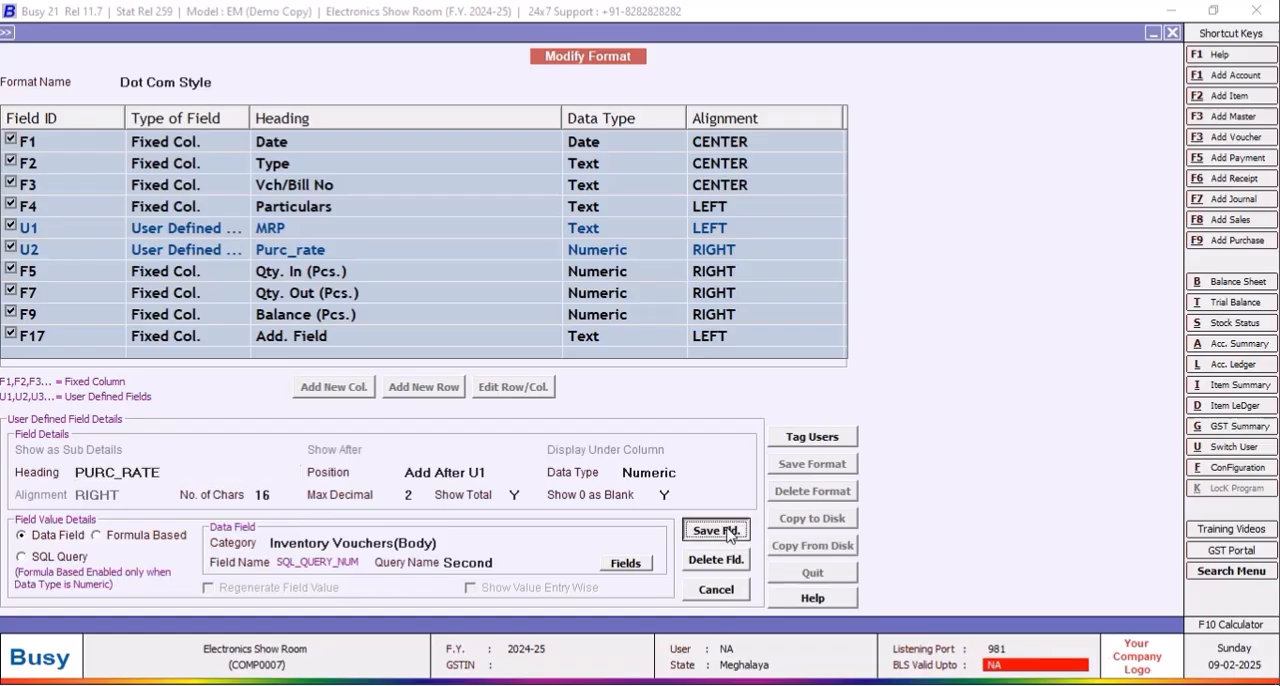
{"action": "left_click", "coordinate": [690, 396]}
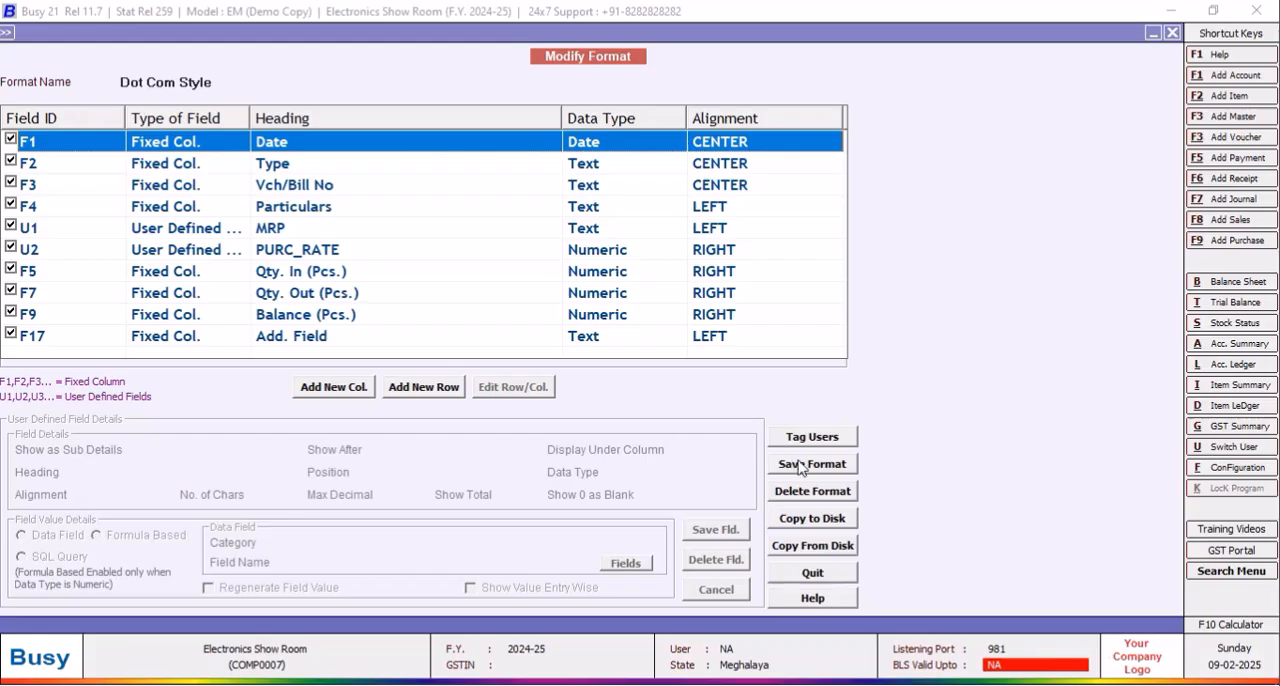
Step: Save the modified Dot Com Style format and close the ledger so that it can be reloaded
{"action": "left_click", "coordinate": [782, 465]}
{"action": "left_click", "coordinate": [670, 400]}
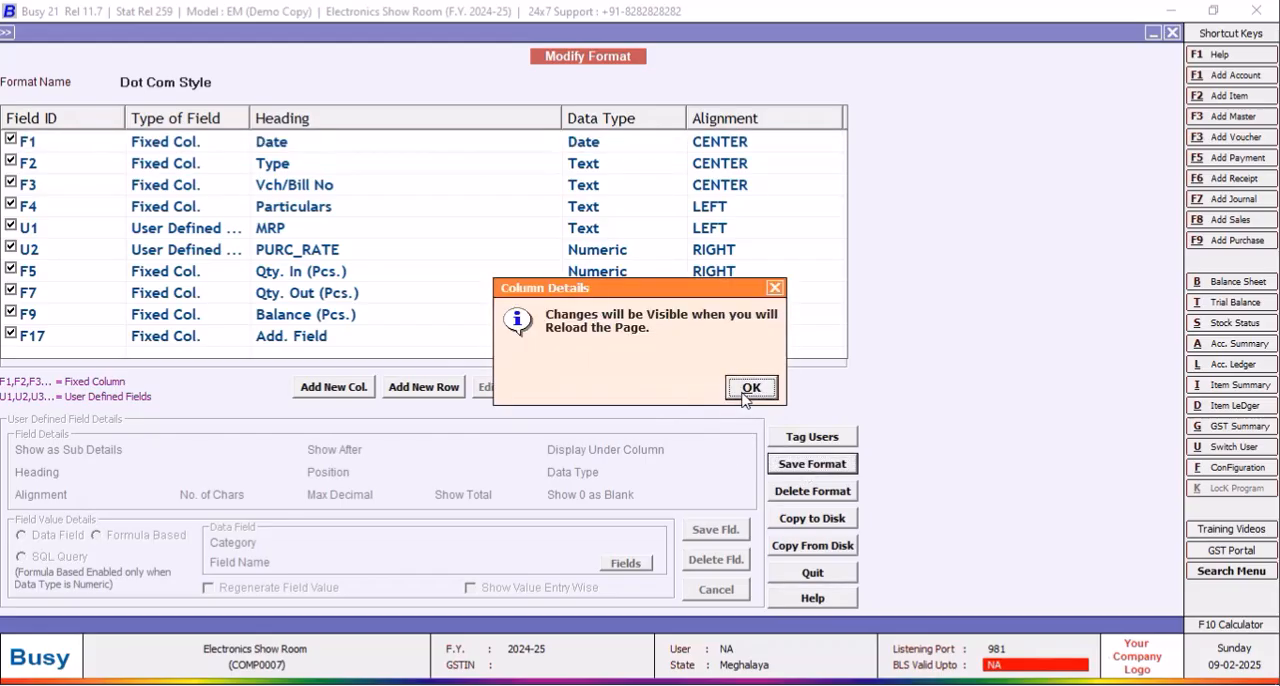
{"action": "key", "text": "Return"}
{"action": "left_click", "coordinate": [1172, 33]}
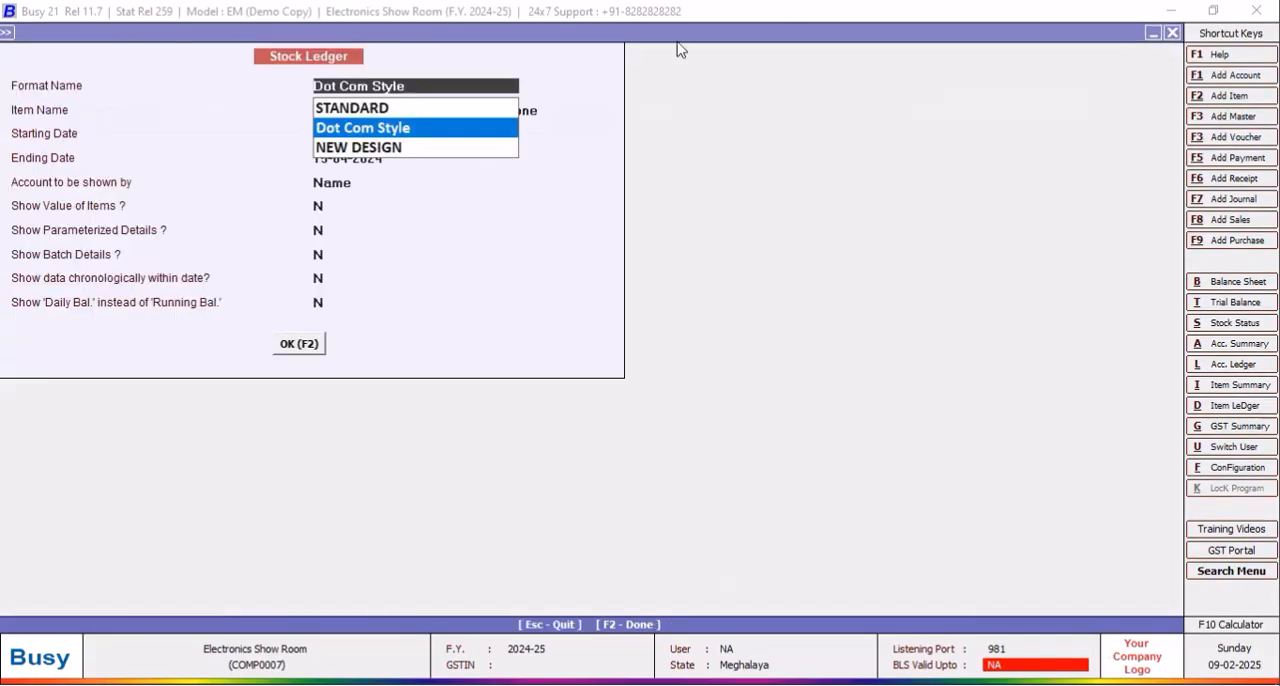
Step: Redisplay the head phone's stock ledger up to 15-04-2024, examine the PURC002 entry's MRP and purchase rate, and close it
{"action": "left_click", "coordinate": [302, 347]}
{"action": "left_click", "coordinate": [302, 347]}
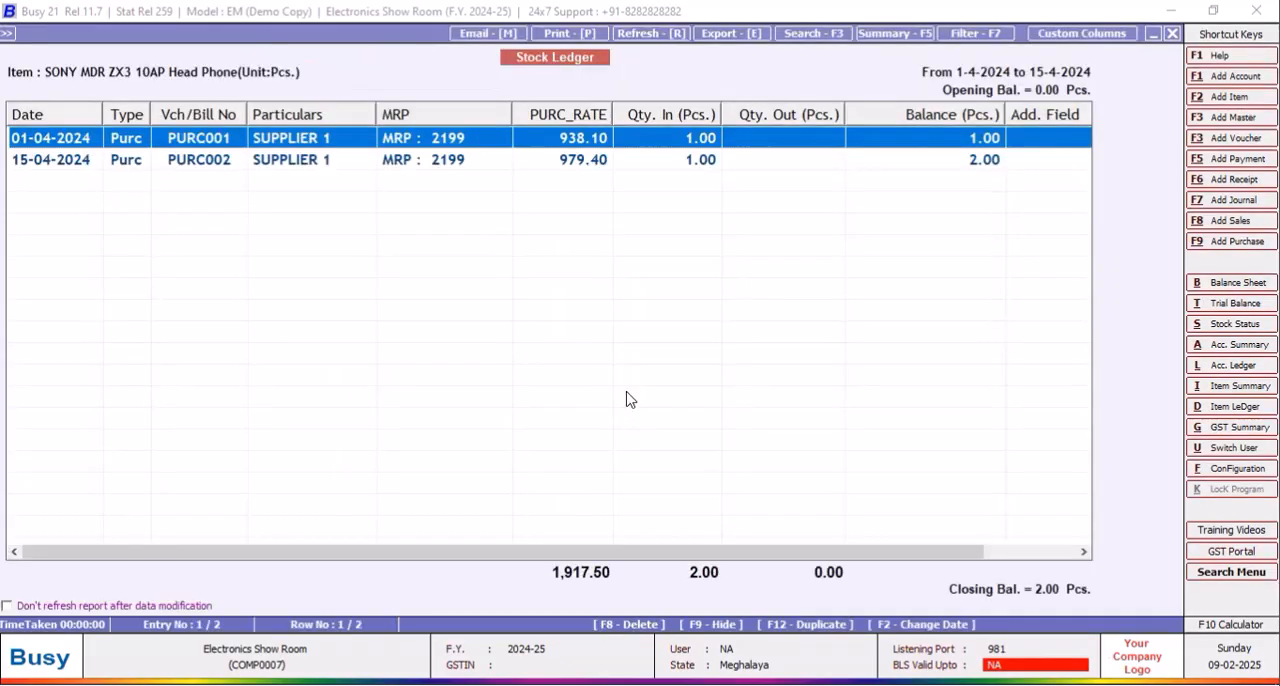
{"action": "left_click", "coordinate": [583, 166]}
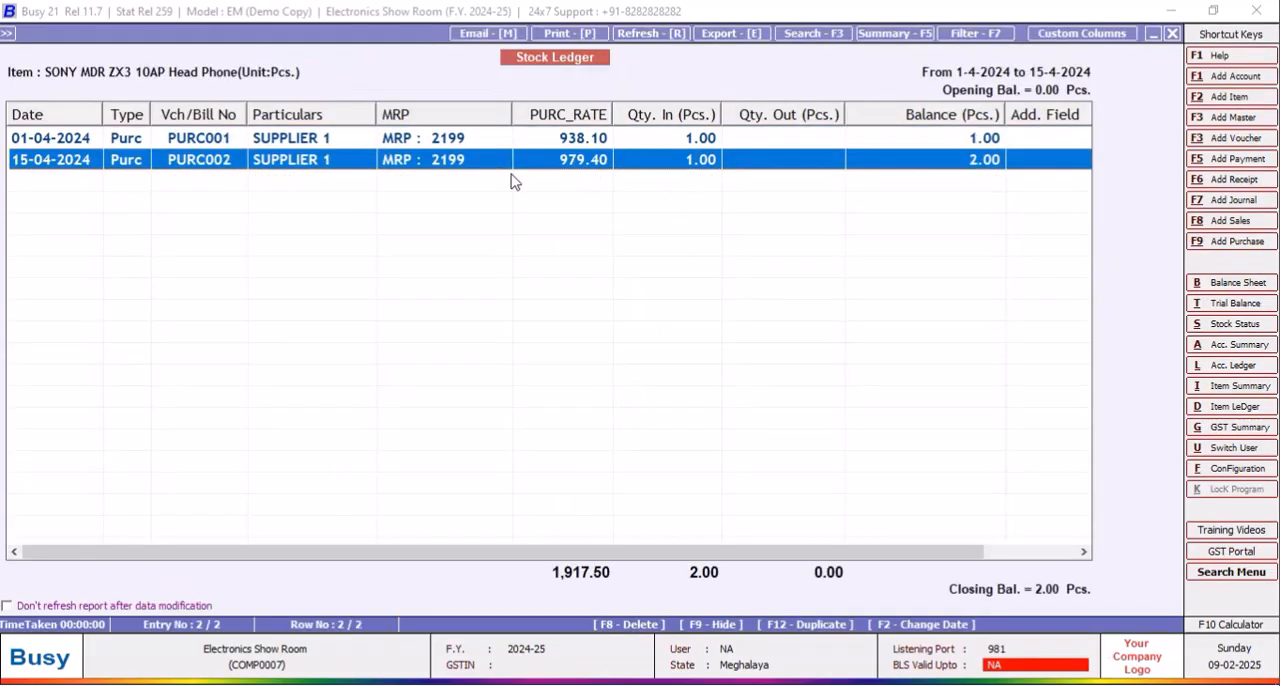
{"action": "left_click", "coordinate": [1173, 34]}
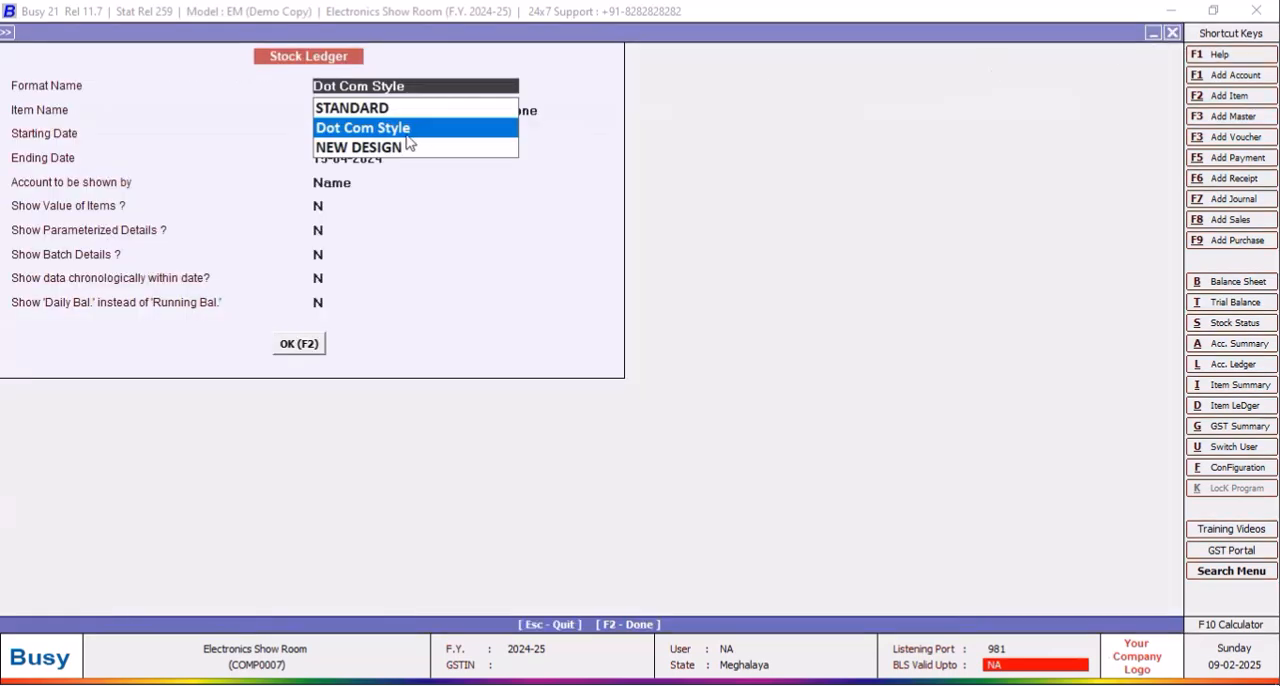
Step: Display the Dot Com Style stock ledger for IMB MICROWAVE OVEN 24LS from 01-04-2024 to 15-04-2024
{"action": "left_click", "coordinate": [405, 134]}
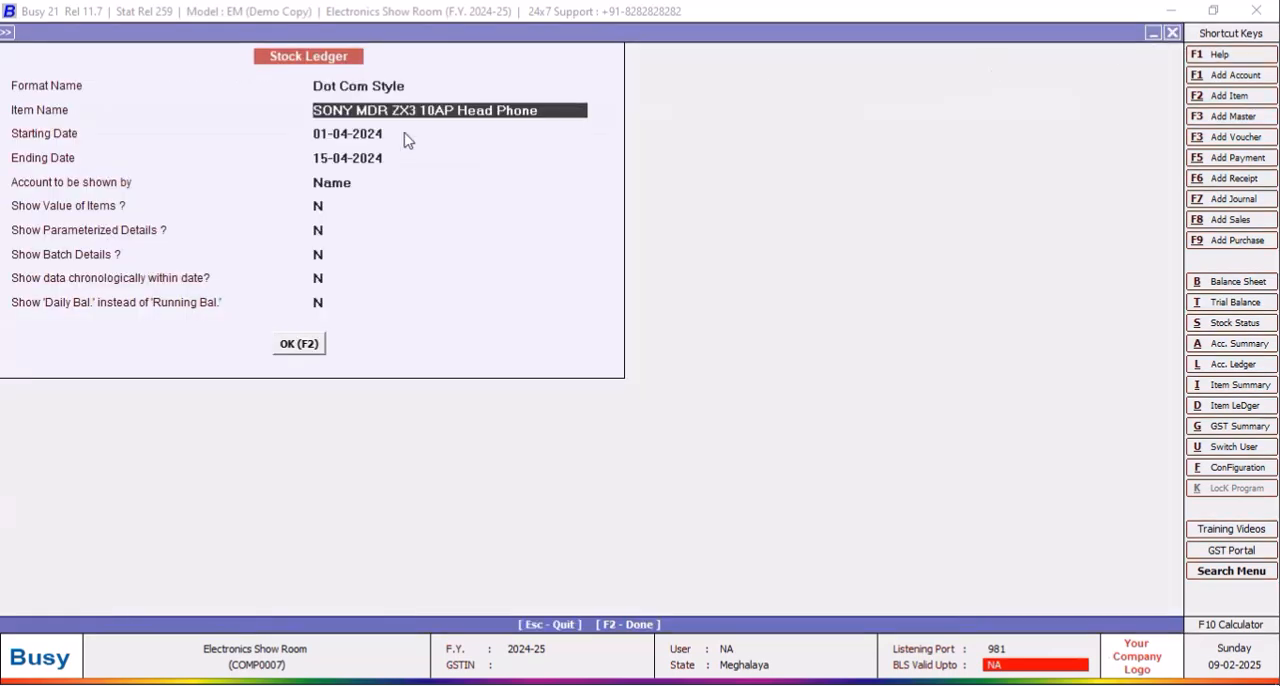
{"action": "type", "text": "V"}
{"action": "left_click", "coordinate": [405, 136]}
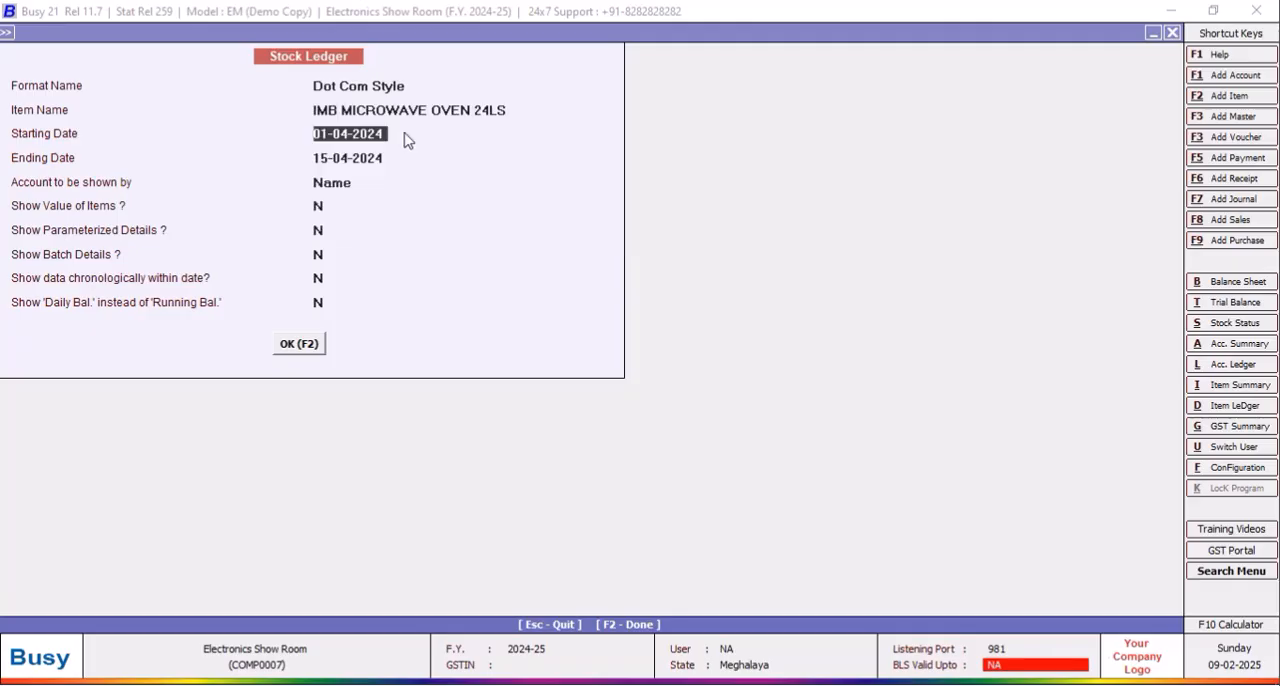
{"action": "left_click", "coordinate": [302, 348]}
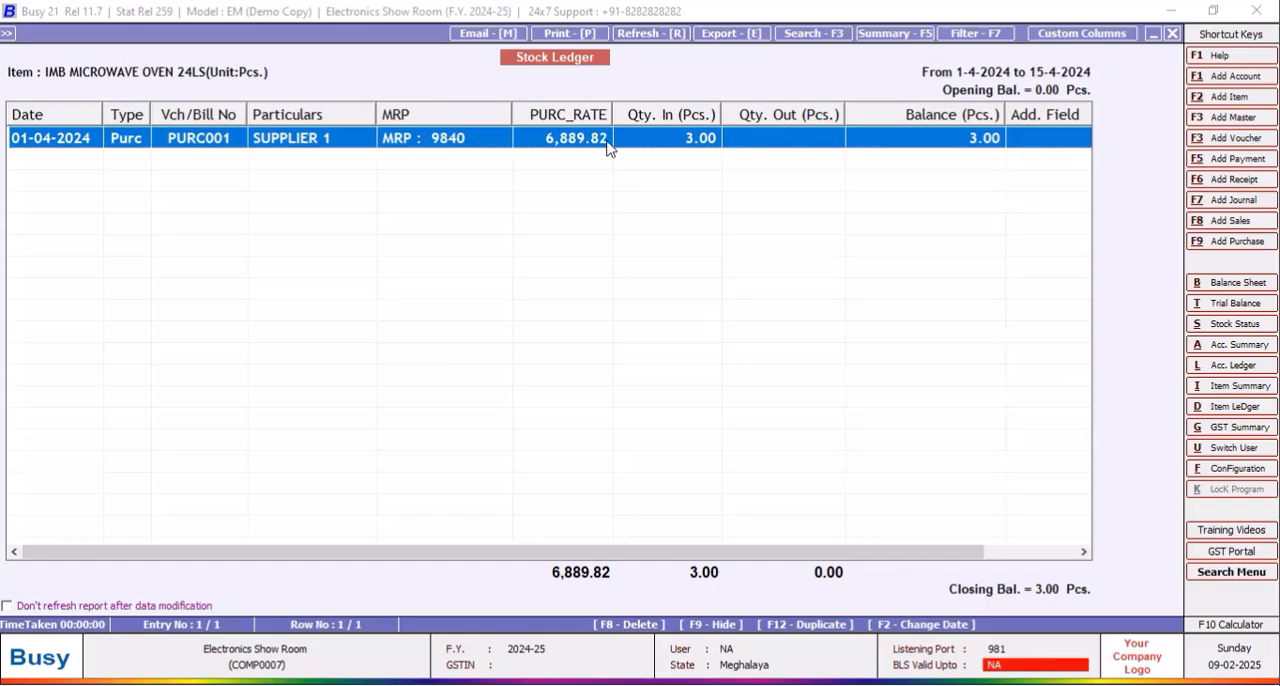
Step: Open the microwave oven's PURC001 purchase voucher and divide its line amount 20669.45 by 3 in the calculator
{"action": "key", "text": "Escape"}
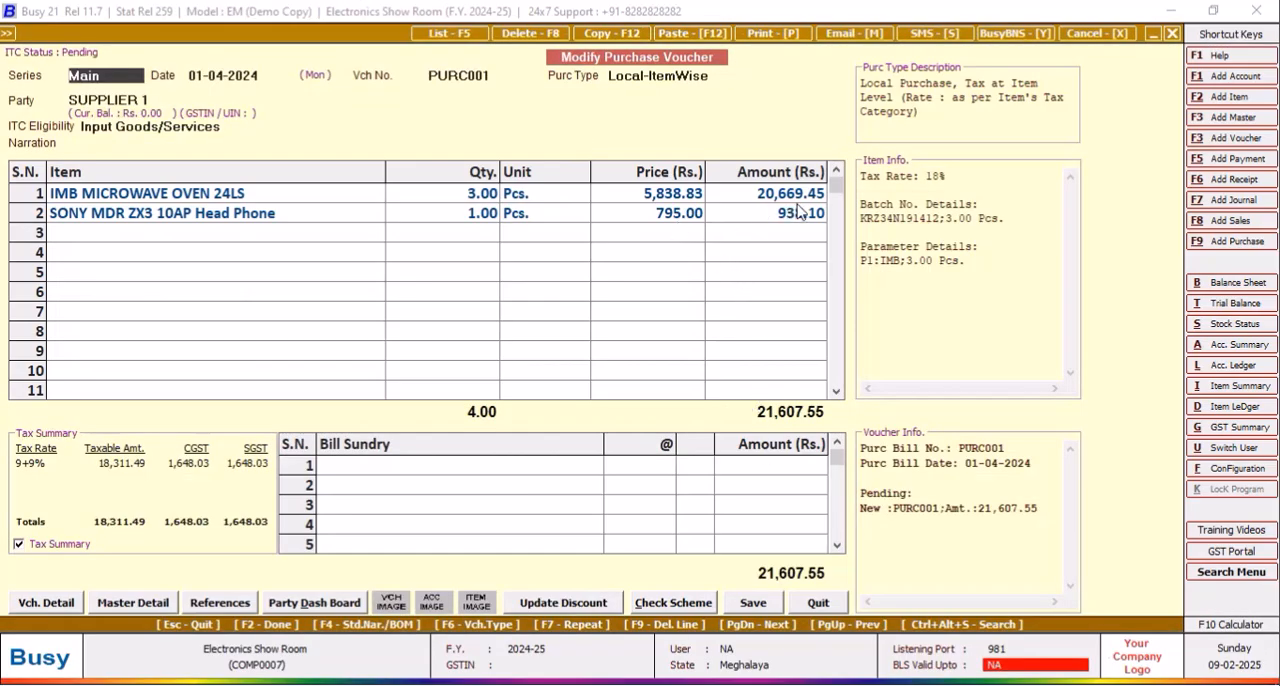
{"action": "left_click", "coordinate": [1210, 627]}
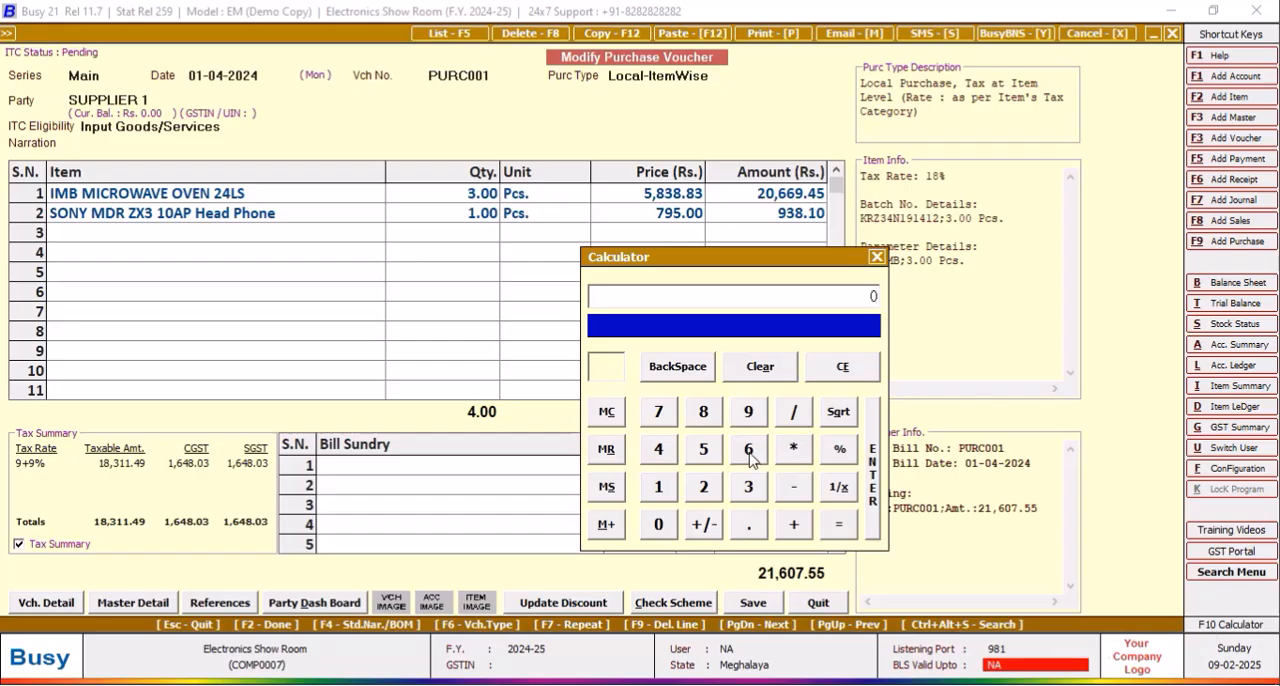
{"action": "left_click", "coordinate": [704, 487]}
{"action": "left_click", "coordinate": [658, 524]}
{"action": "left_click", "coordinate": [749, 450]}
{"action": "left_click", "coordinate": [749, 452]}
{"action": "left_click", "coordinate": [750, 418]}
{"action": "left_click", "coordinate": [747, 528]}
{"action": "left_click", "coordinate": [658, 450]}
{"action": "left_click", "coordinate": [705, 458]}
{"action": "left_click", "coordinate": [794, 413]}
{"action": "left_click", "coordinate": [748, 486]}
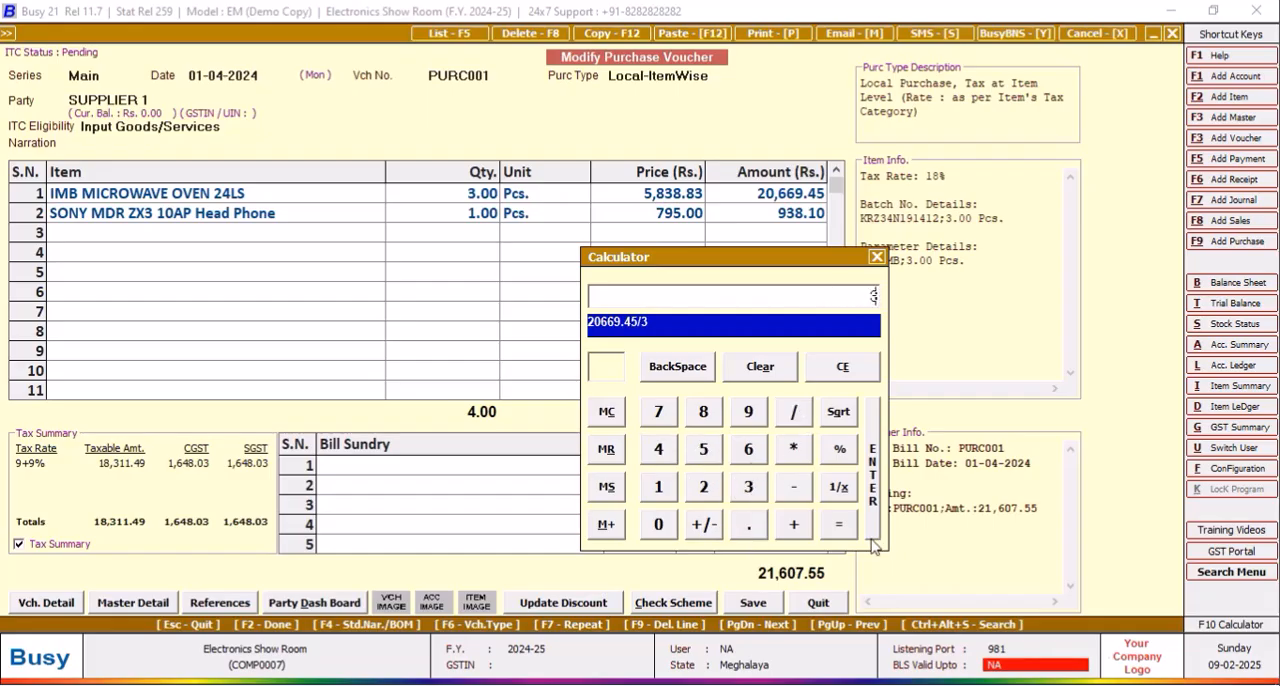
{"action": "left_click", "coordinate": [839, 526]}
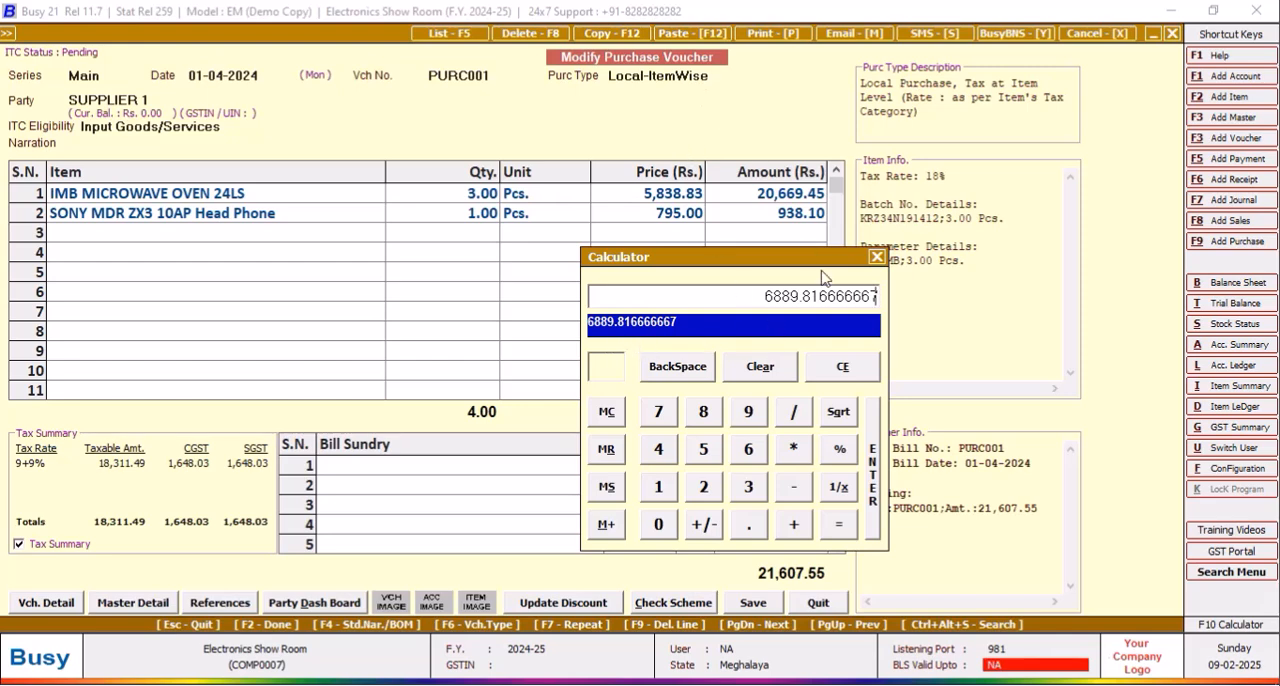
Step: Close the calculator, check the voucher's purchase type, and return to the microwave oven's stock ledger without saving
{"action": "left_click", "coordinate": [876, 257]}
{"action": "left_click", "coordinate": [728, 74]}
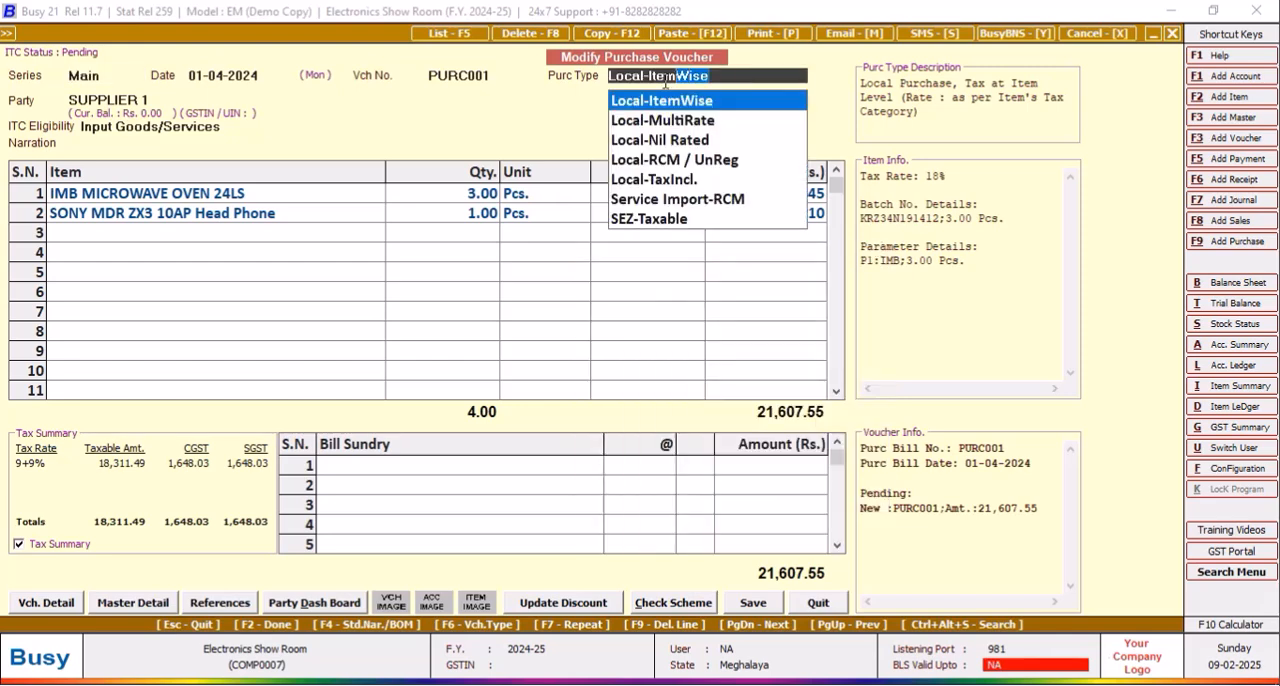
{"action": "left_click", "coordinate": [816, 603]}
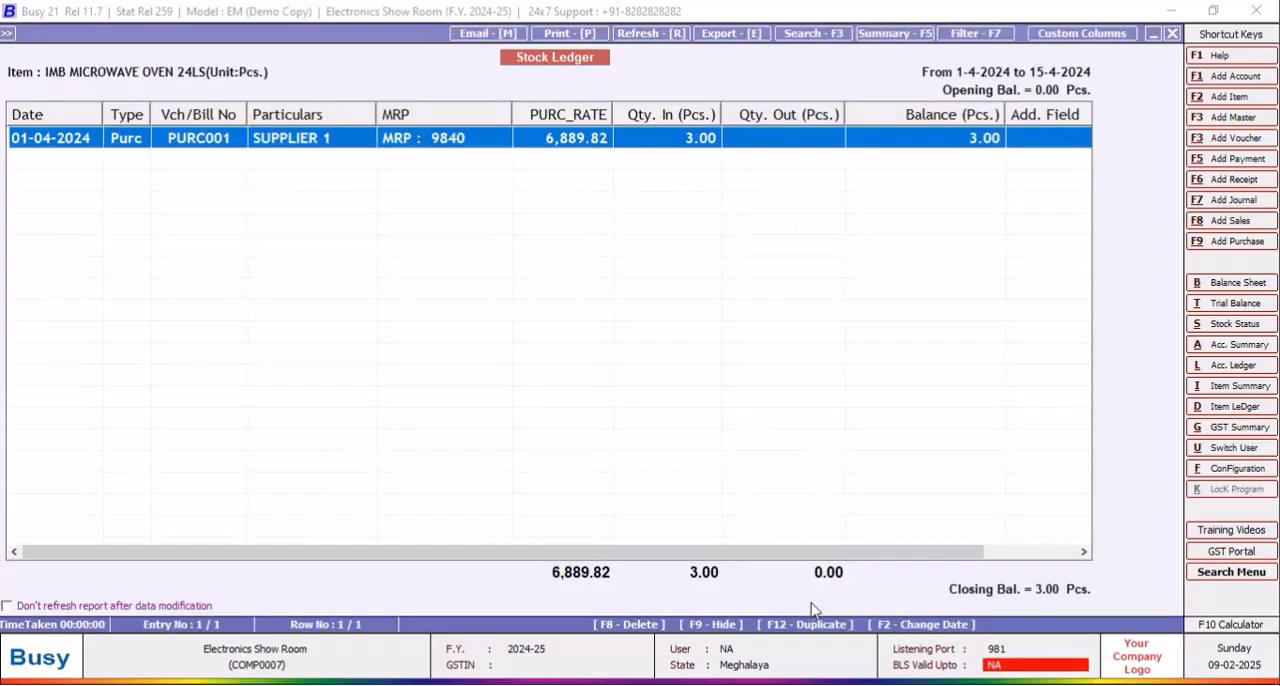